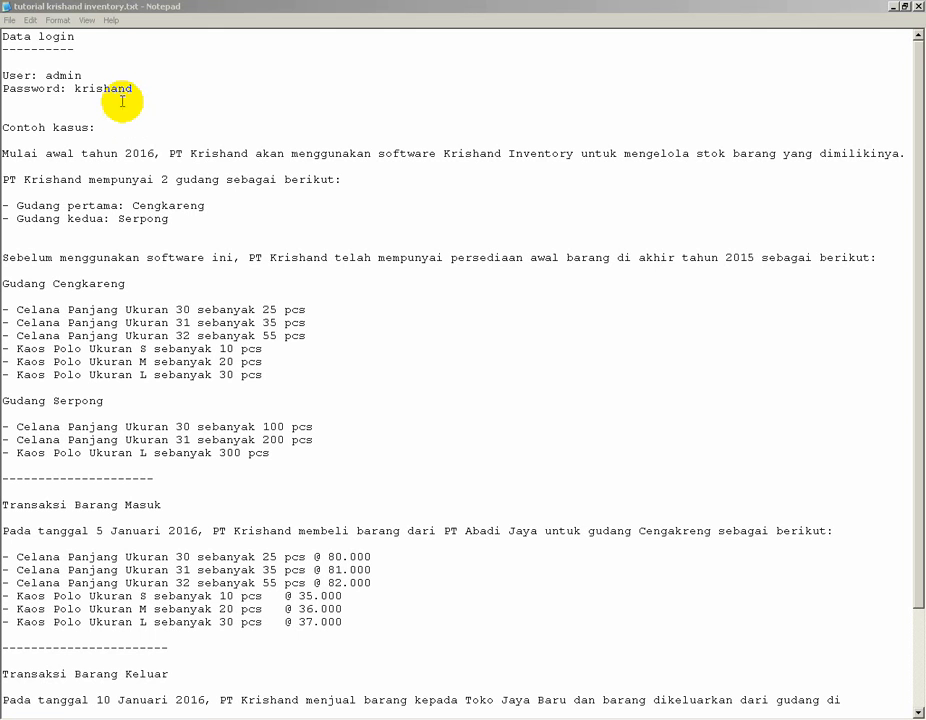
Highlight the login user name and password in the tutorial notes file.
left_click(47, 74)
double_click(47, 74)
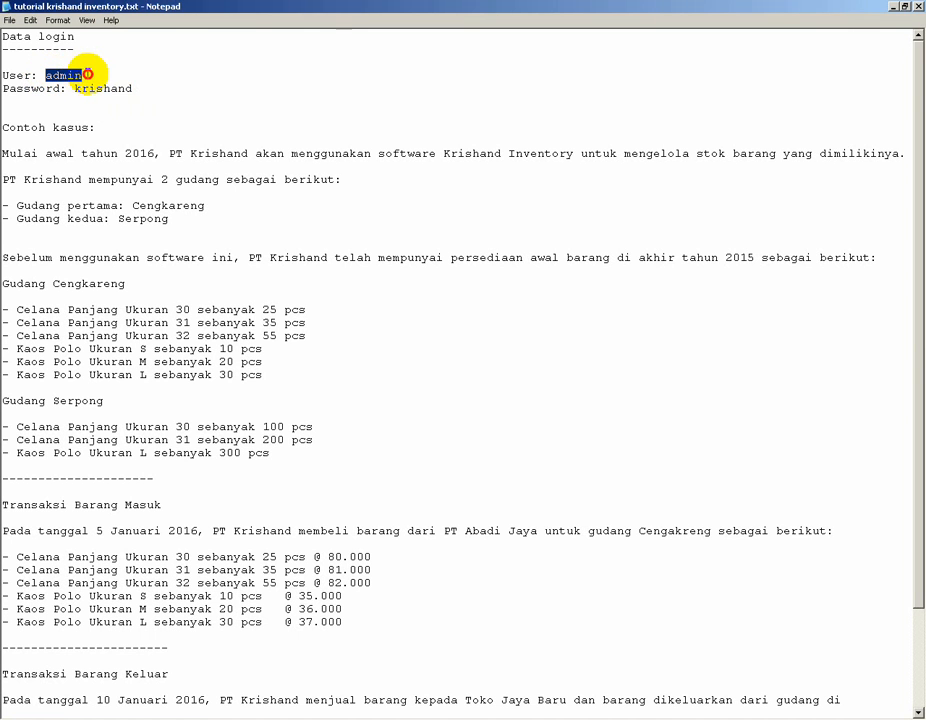
left_click_drag(75, 89, 143, 89)
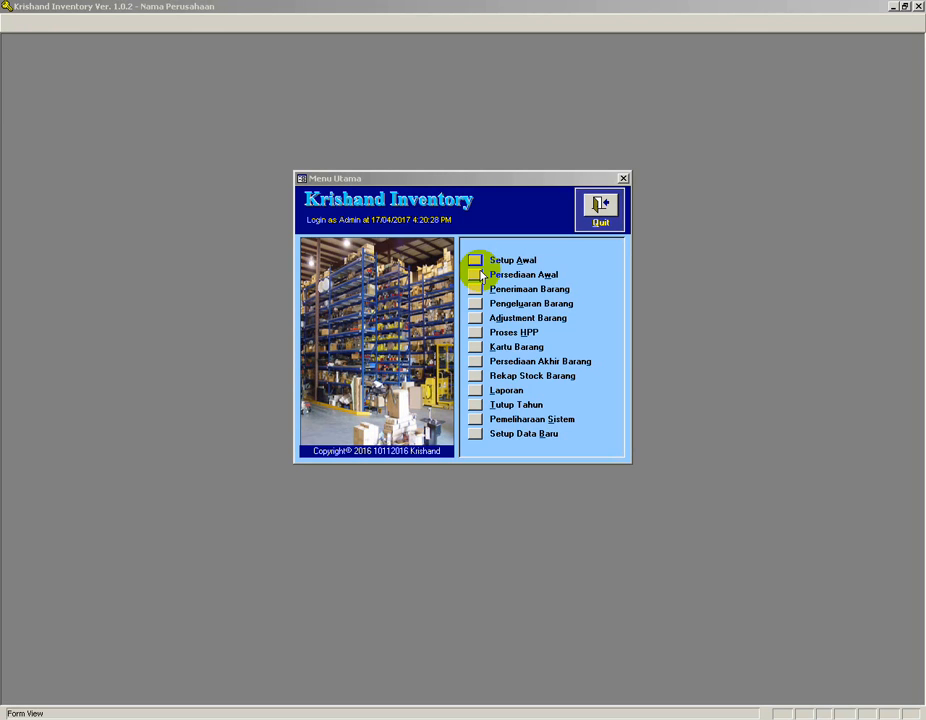
Open the Krishand Inventory help window and close it again.
left_click(460, 185)
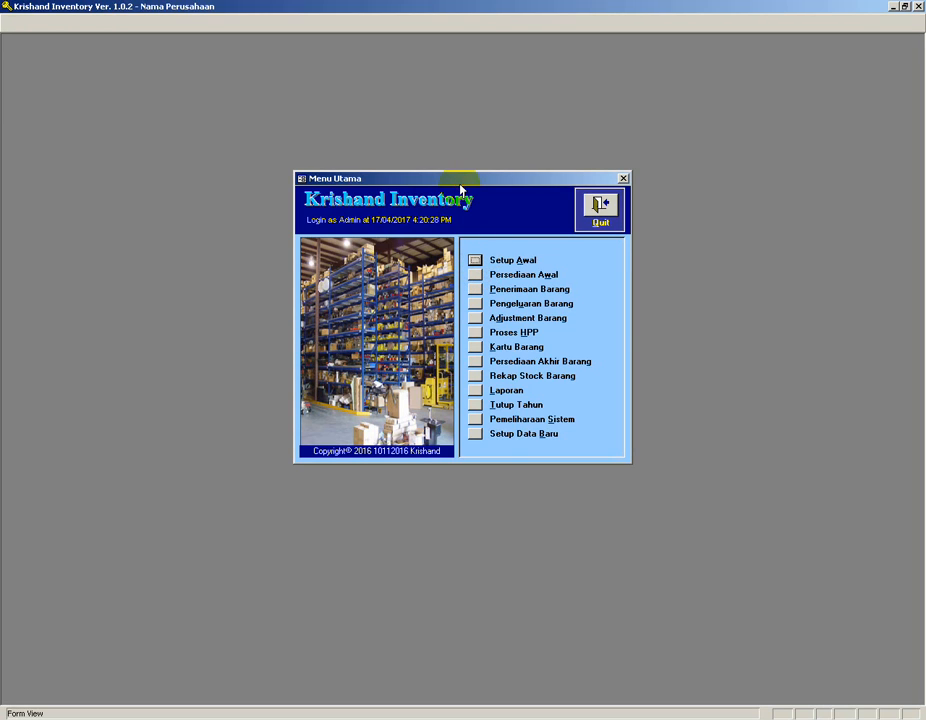
key("F1")
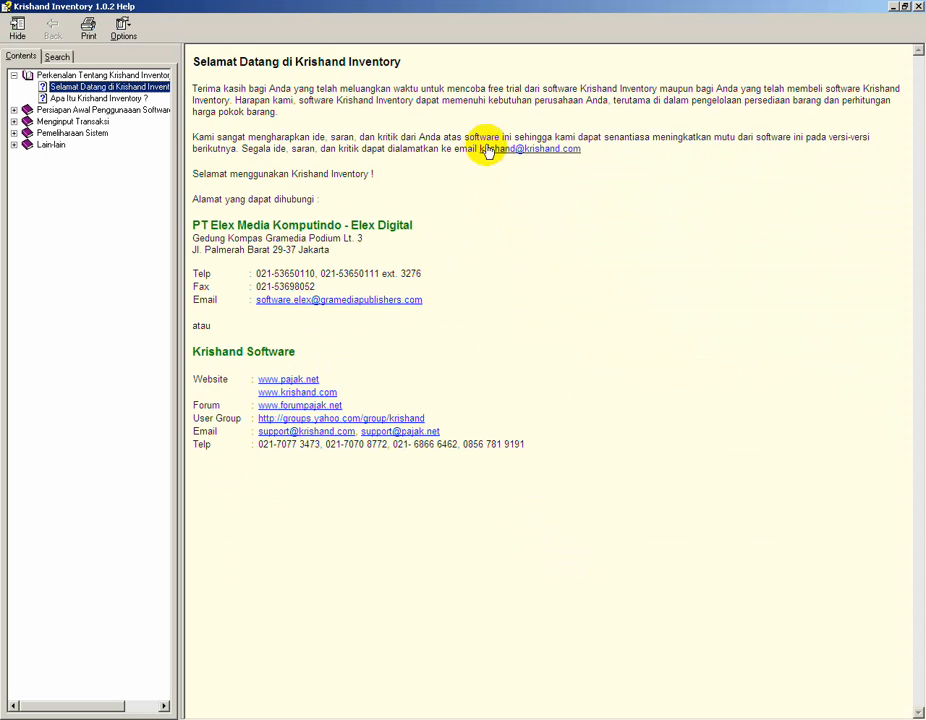
left_click(918, 7)
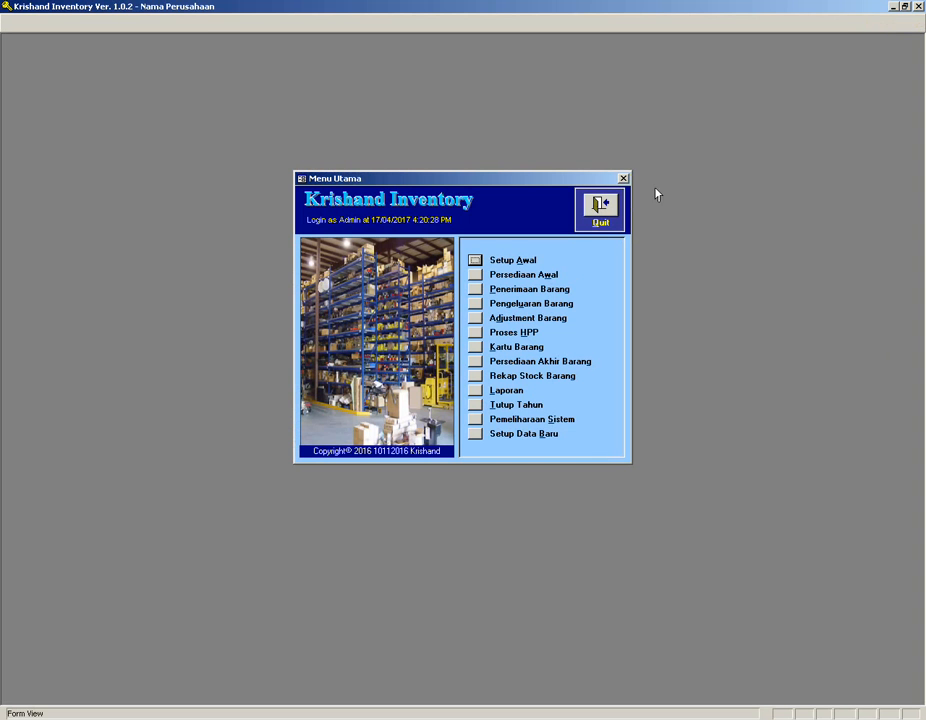
Check the connected database file under System Maintenance (Pemeliharaan Sistem) and return to the main menu.
left_click(477, 422)
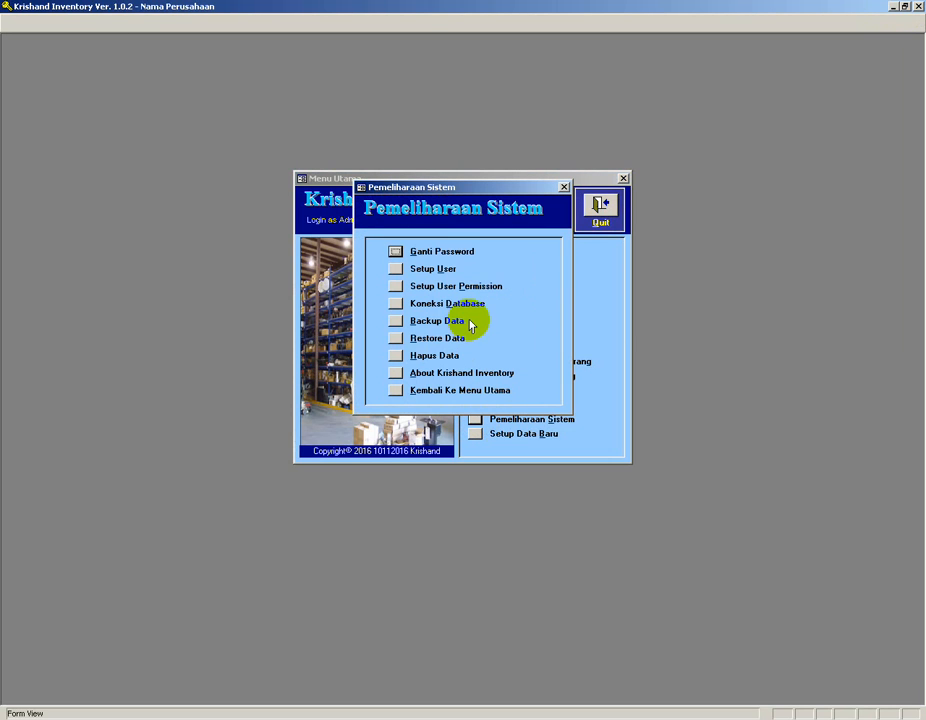
left_click(395, 303)
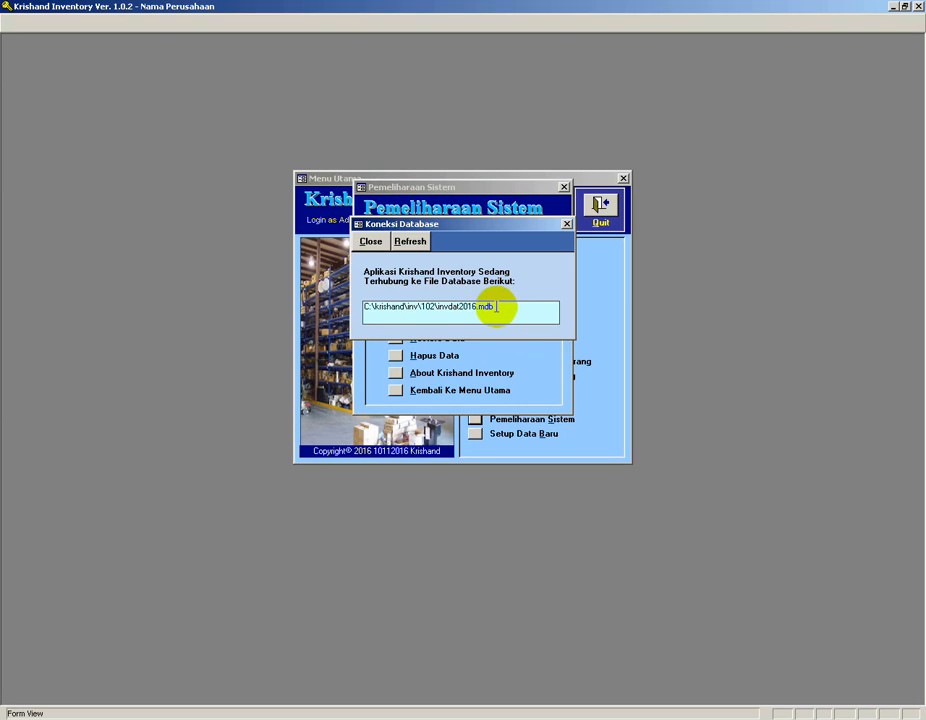
left_click_drag(438, 307, 513, 306)
left_click(376, 242)
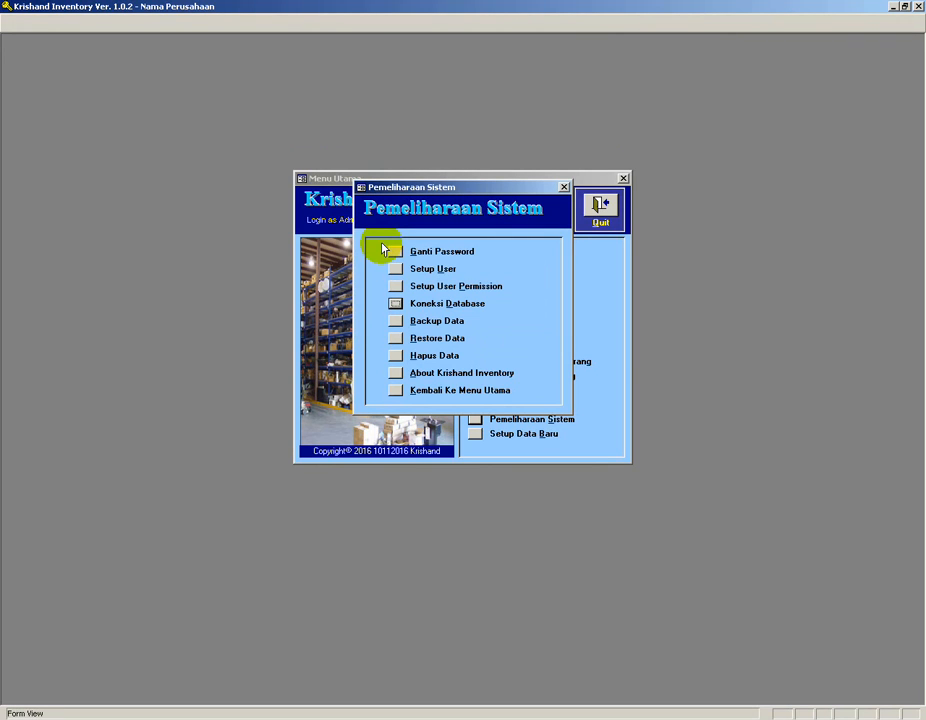
left_click(396, 391)
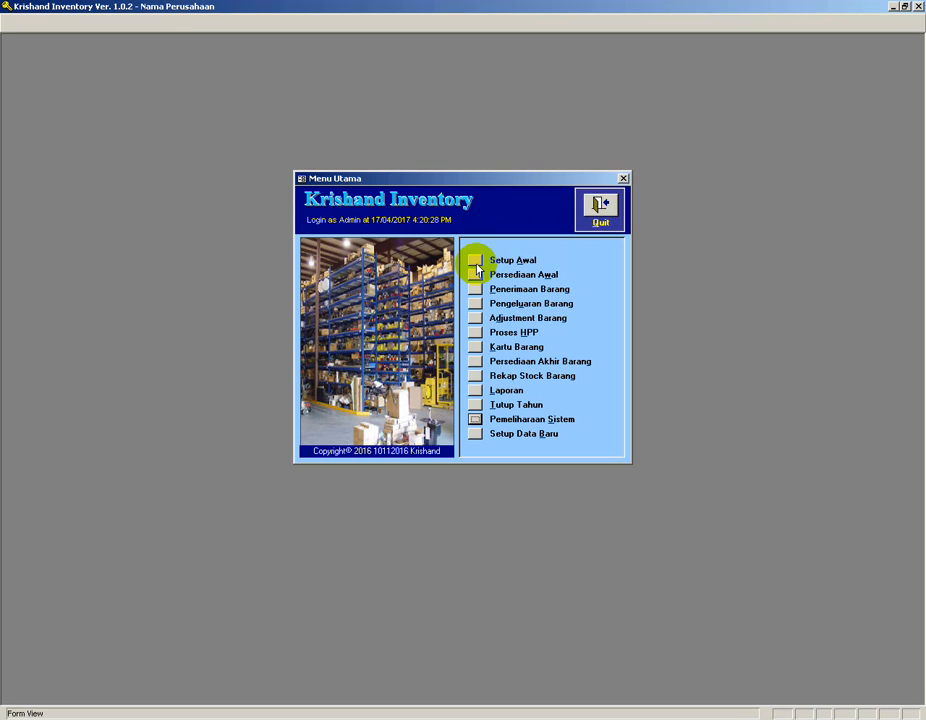
Open the brand setup (Setup Merek) from Setup Awal and add a new brand named test 1.
left_click(475, 261)
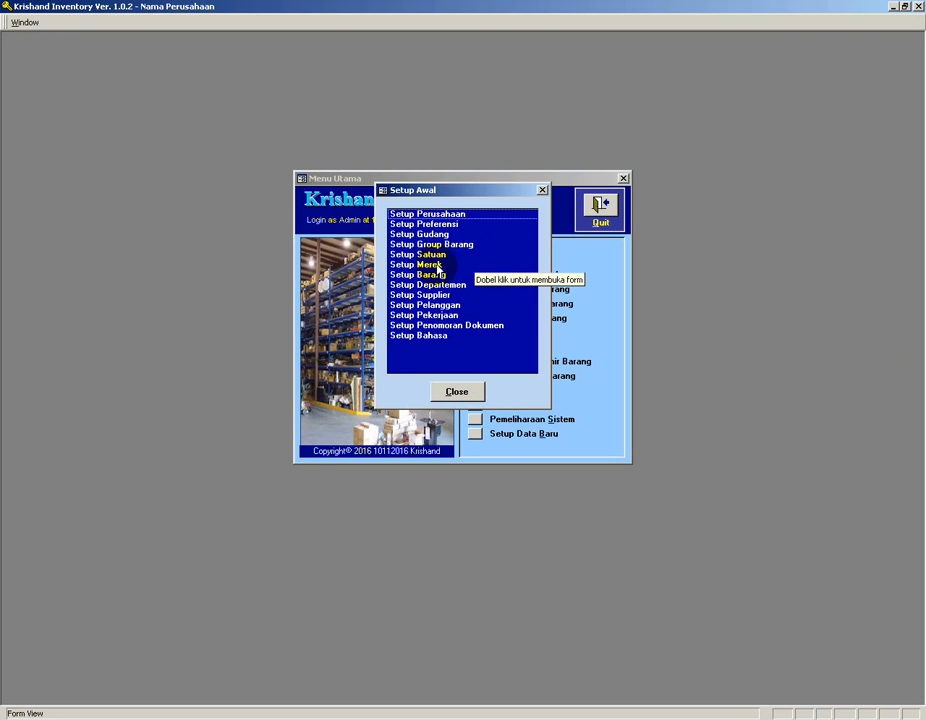
double_click(437, 266)
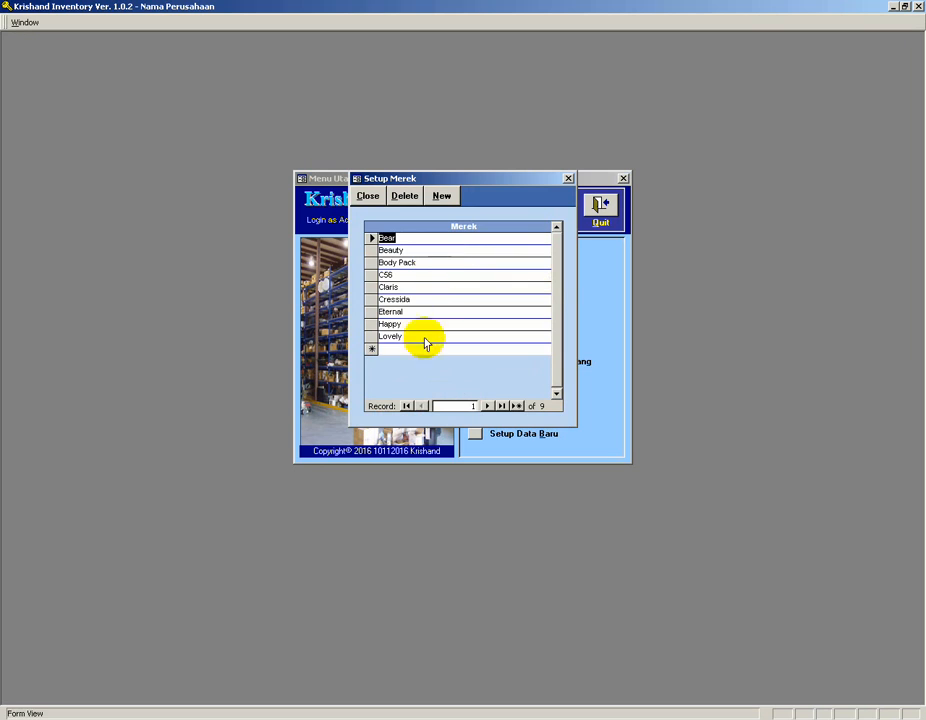
left_click(396, 349)
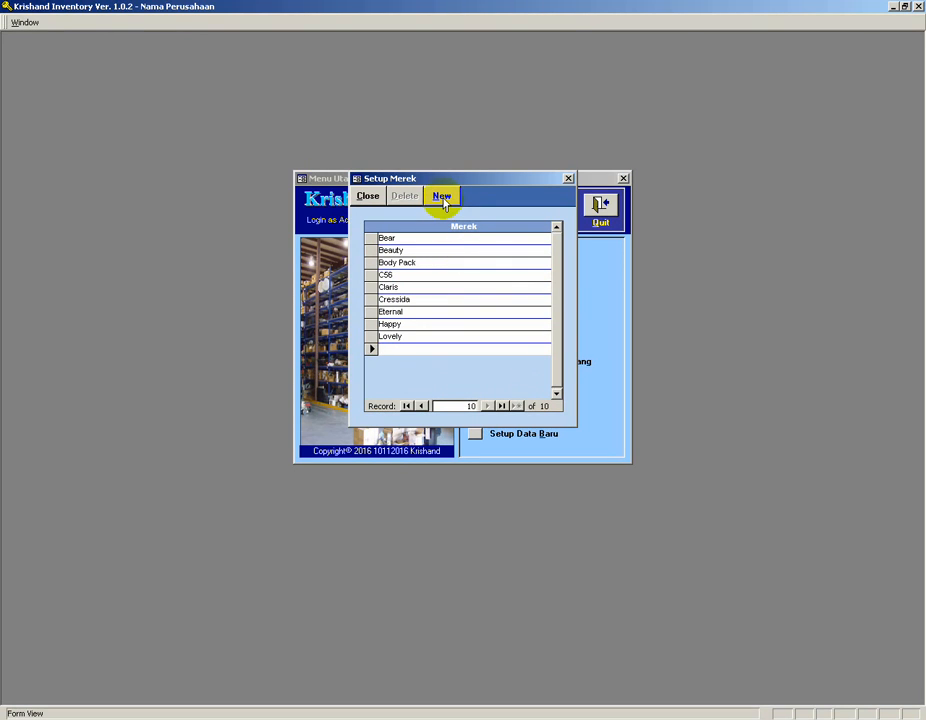
left_click(401, 336)
left_click(404, 348)
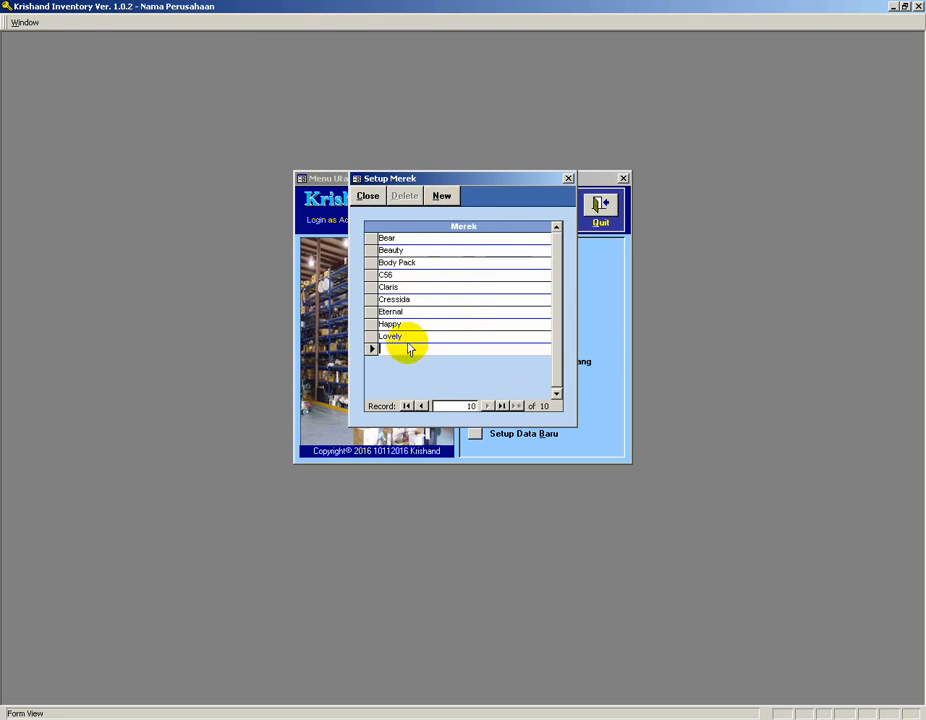
type("test 1")
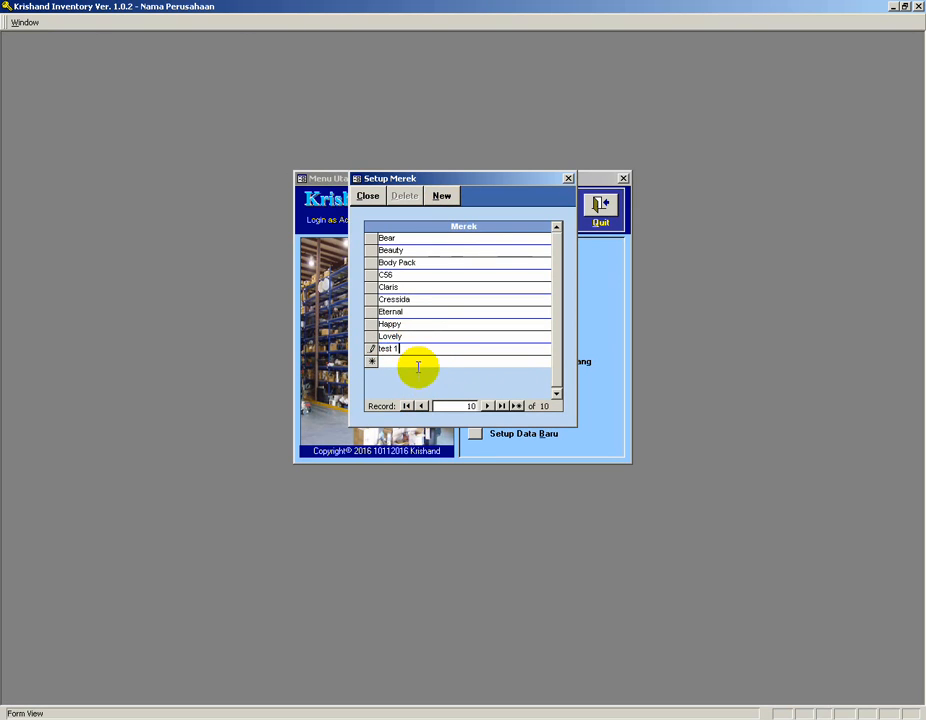
key("Return")
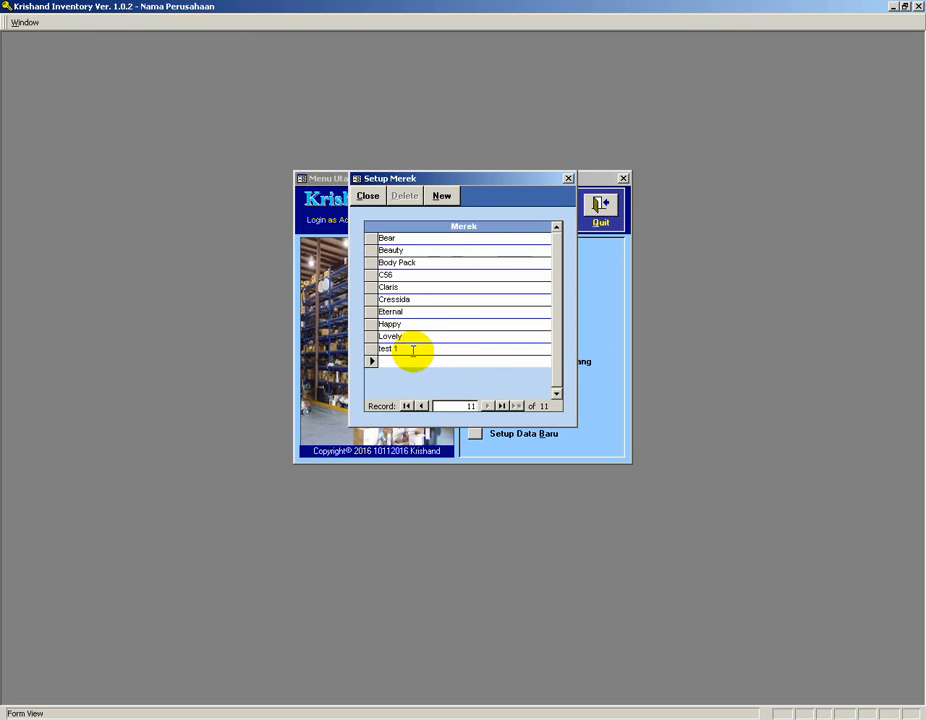
Add another brand named test 2 and rename it to test 3.
type("test 2")
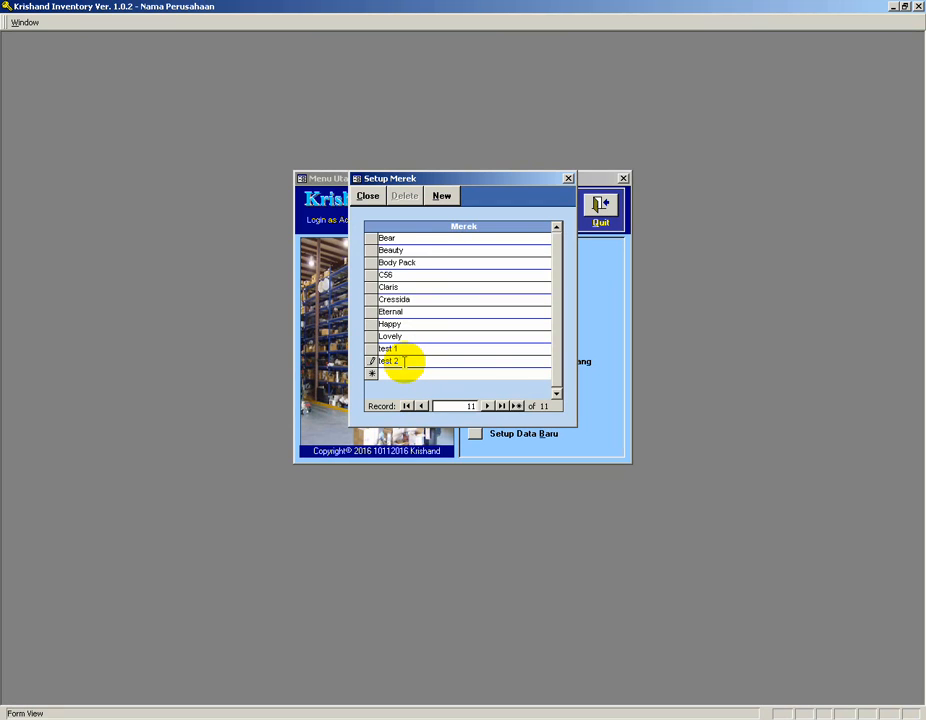
key("Return")
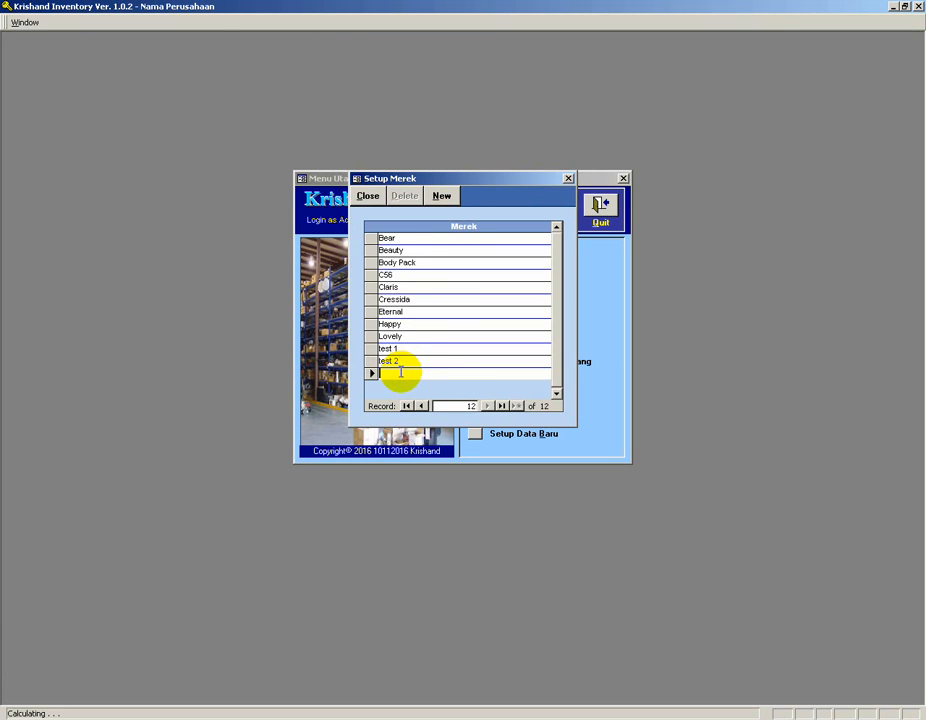
left_click(403, 361)
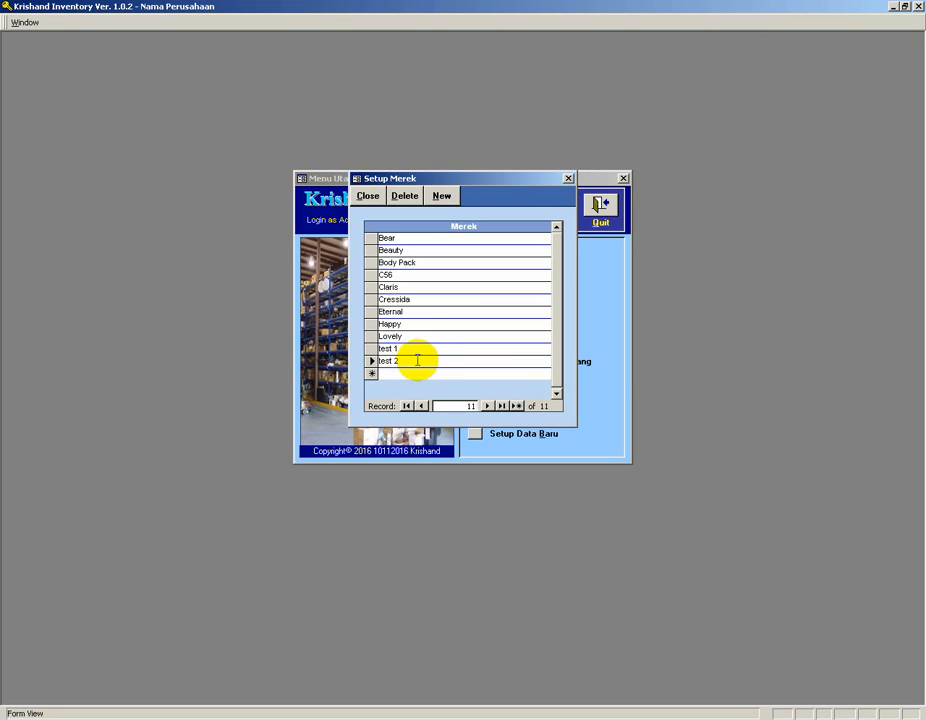
key("BackSpace")
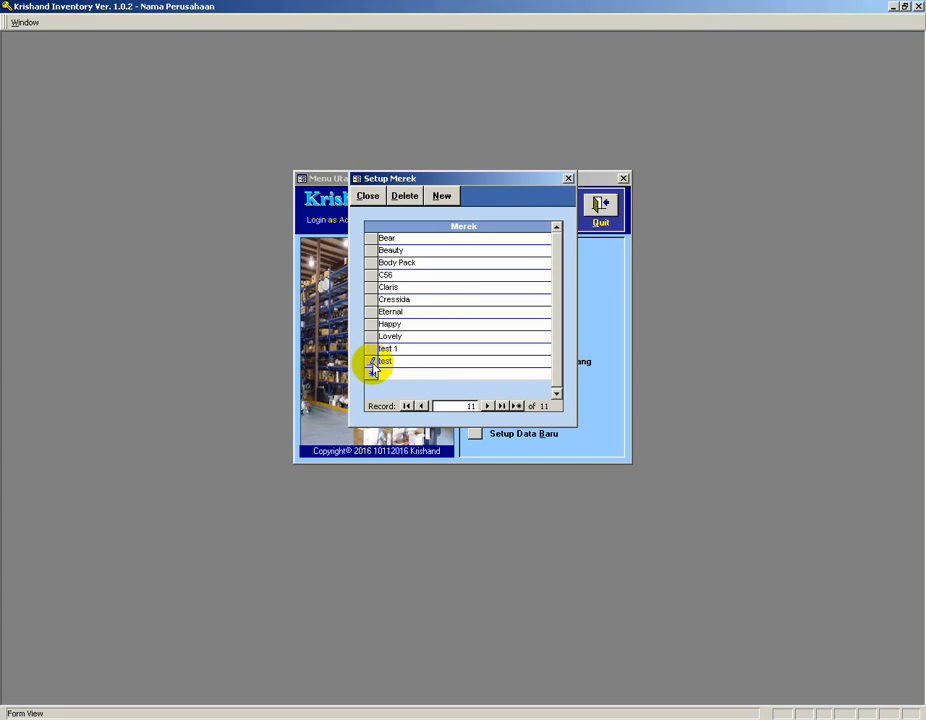
type("3")
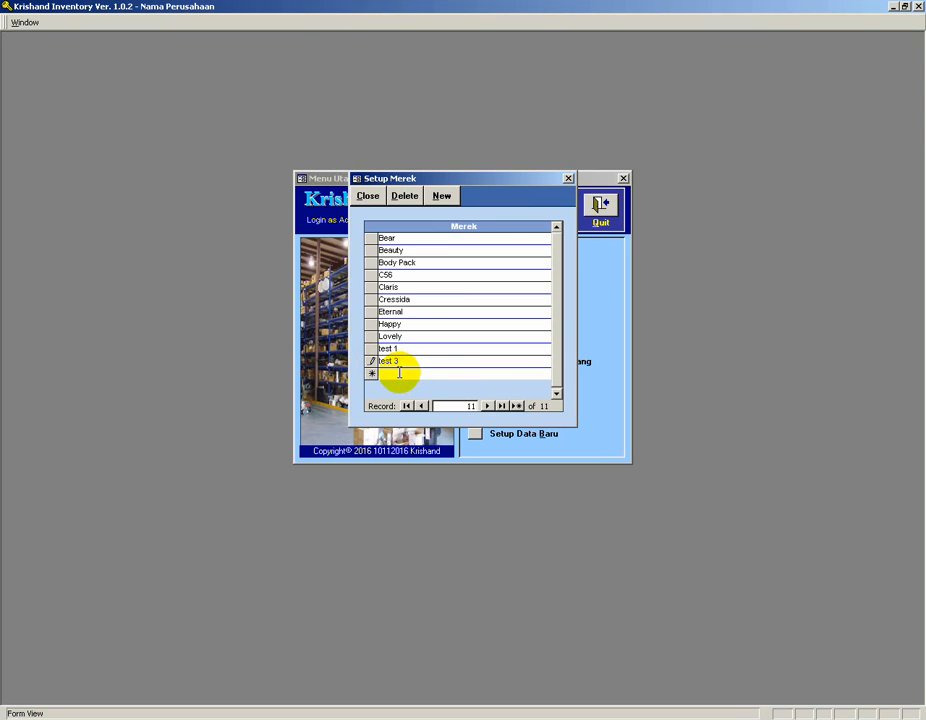
left_click(399, 373)
Delete the brand test 3.
left_click(434, 297)
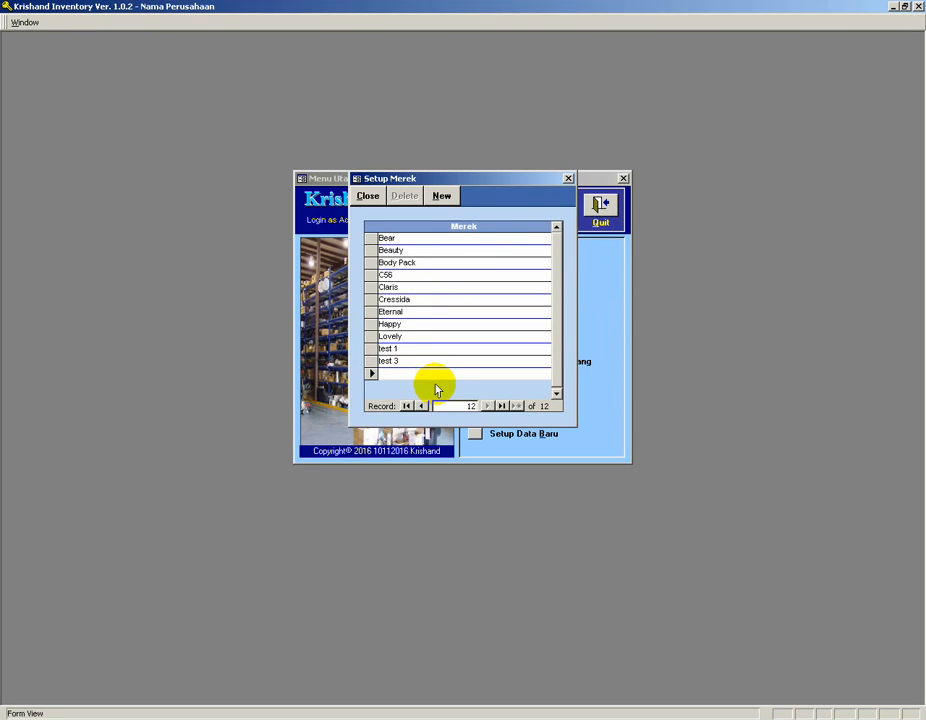
left_click(372, 362)
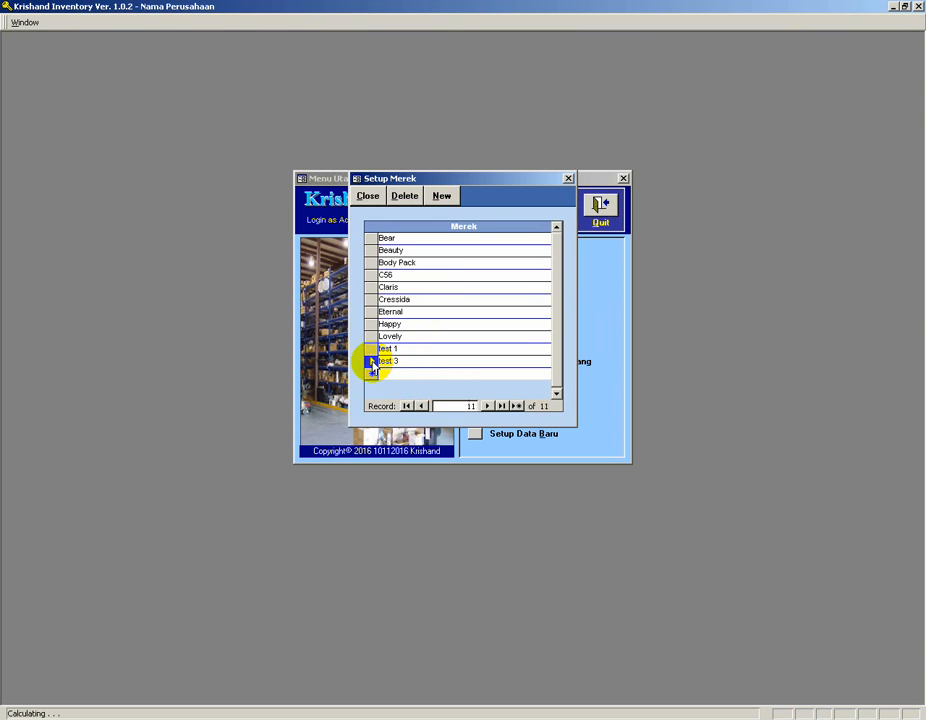
left_click(408, 198)
Delete the brand test 1, confirming the deletion.
left_click(432, 281)
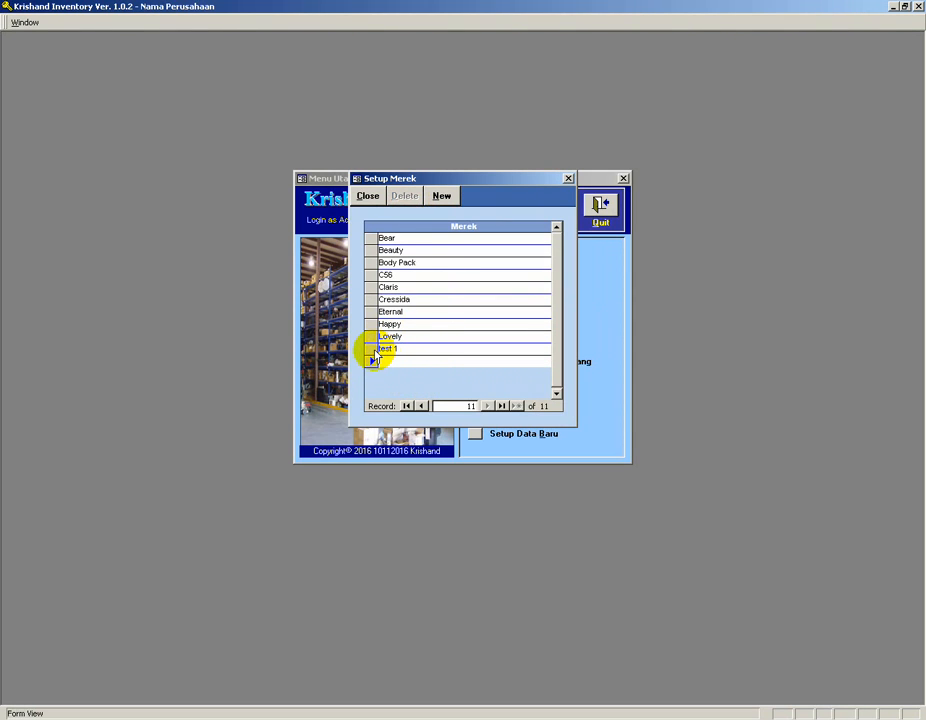
left_click(371, 350)
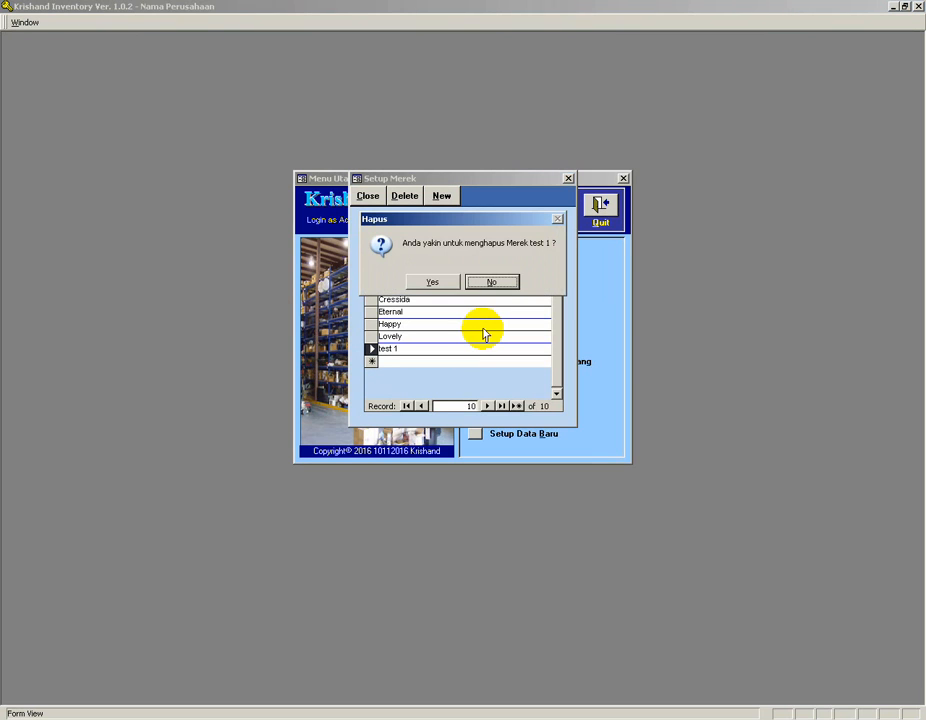
left_click(452, 283)
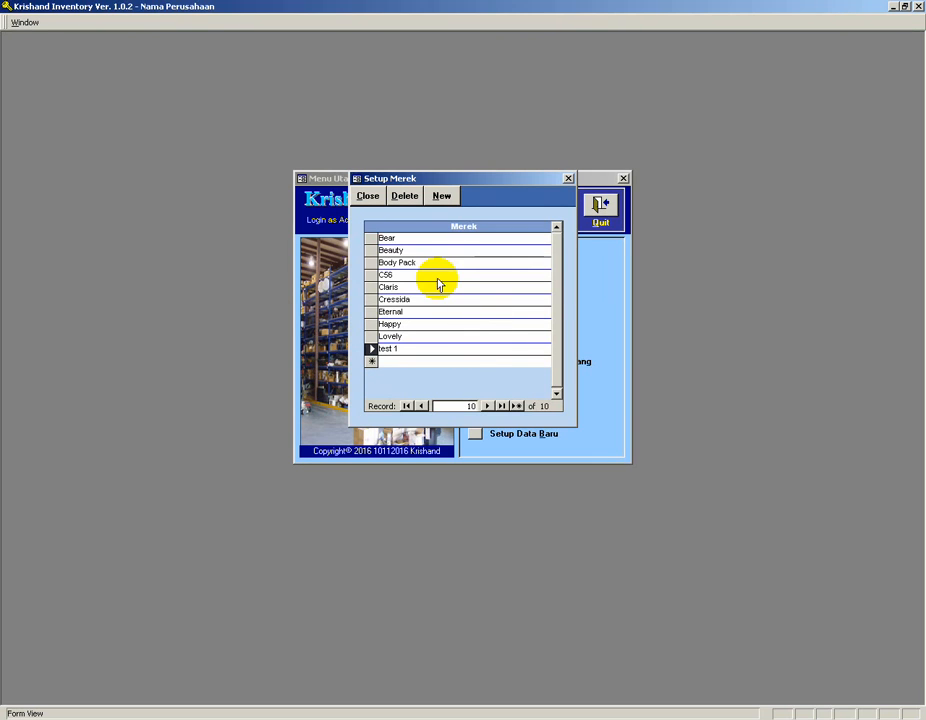
Try to delete the brand Lovely and dismiss the notice.
left_click(408, 335)
left_click(404, 197)
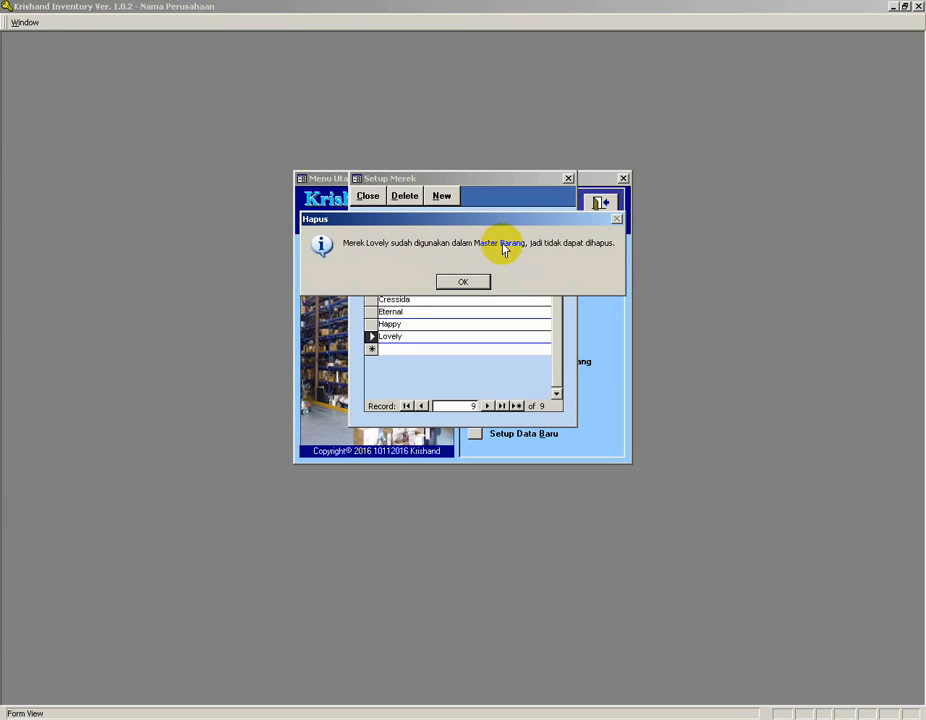
left_click(471, 280)
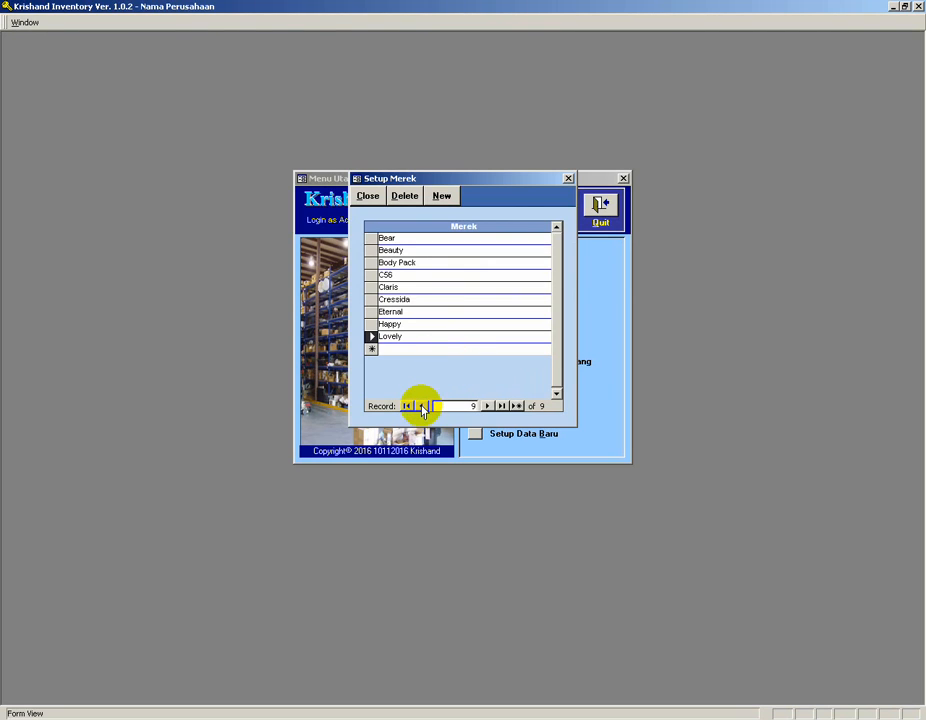
Step through the brand records with the record navigation controls and start a new blank brand record.
left_click(421, 406)
left_click(421, 406)
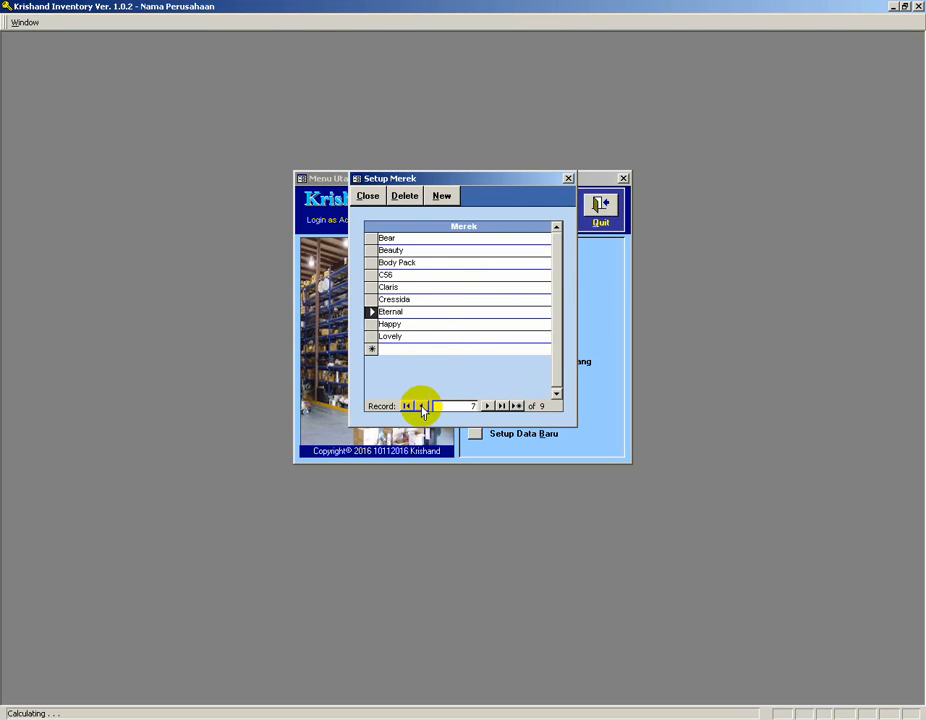
left_click(421, 406)
left_click(421, 406)
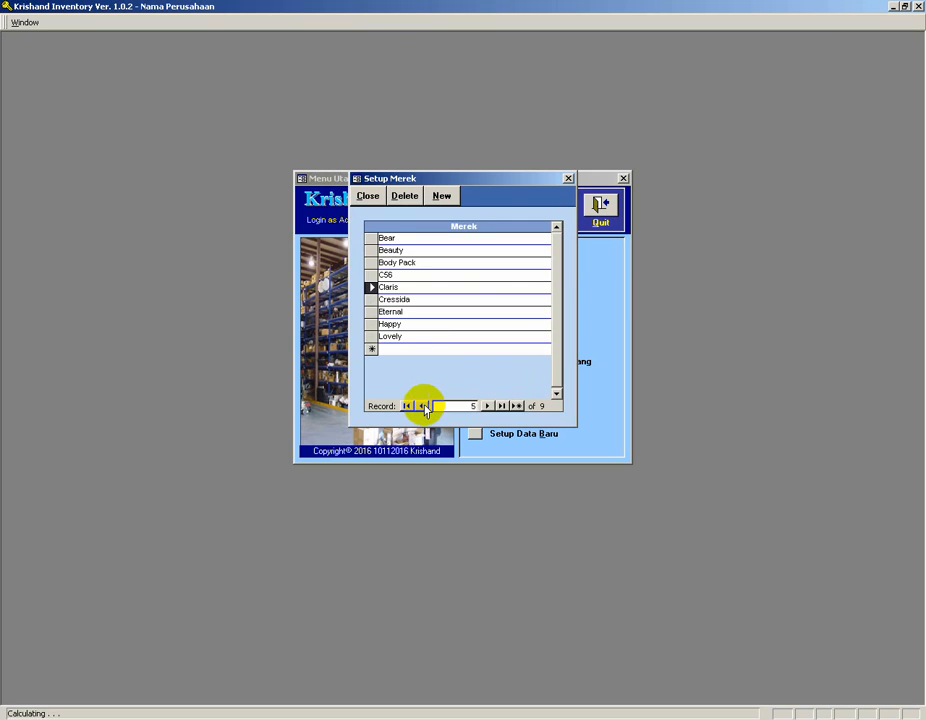
left_click(407, 406)
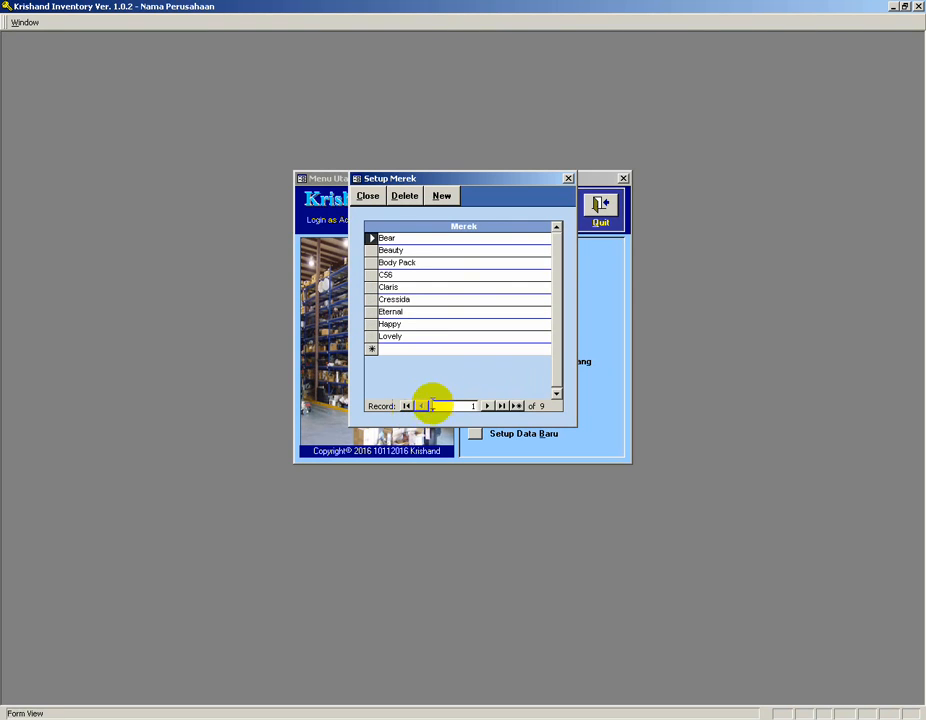
left_click(489, 408)
left_click(489, 408)
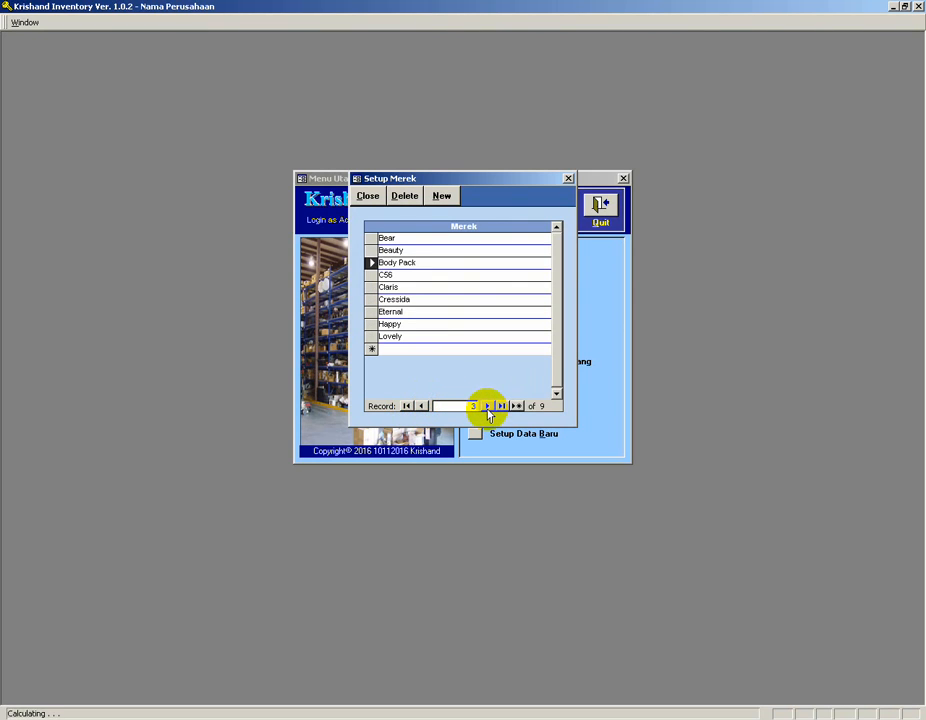
left_click(501, 408)
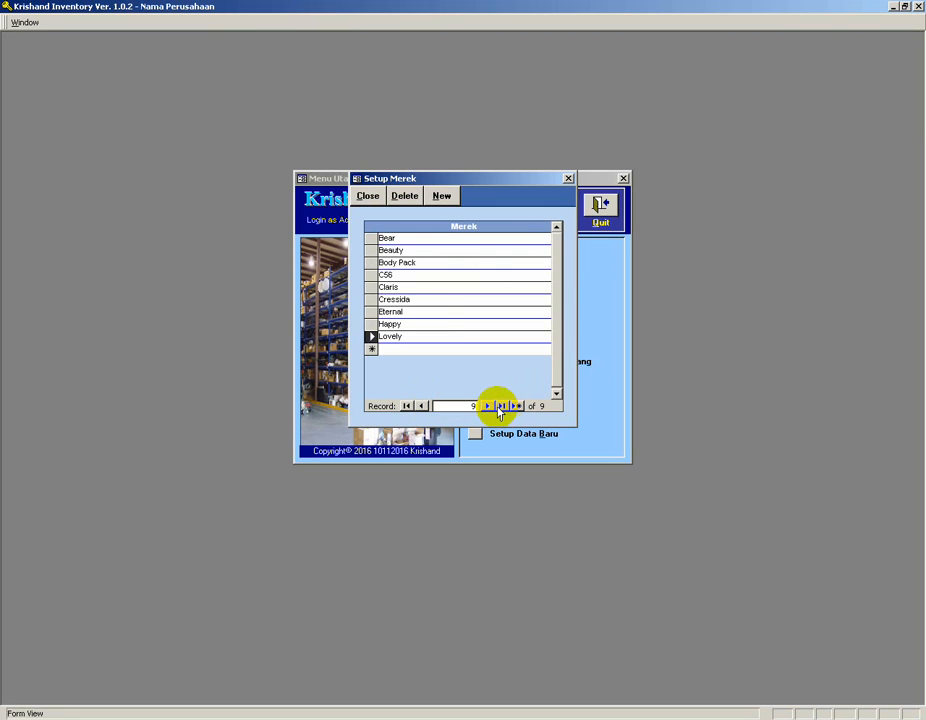
left_click(517, 407)
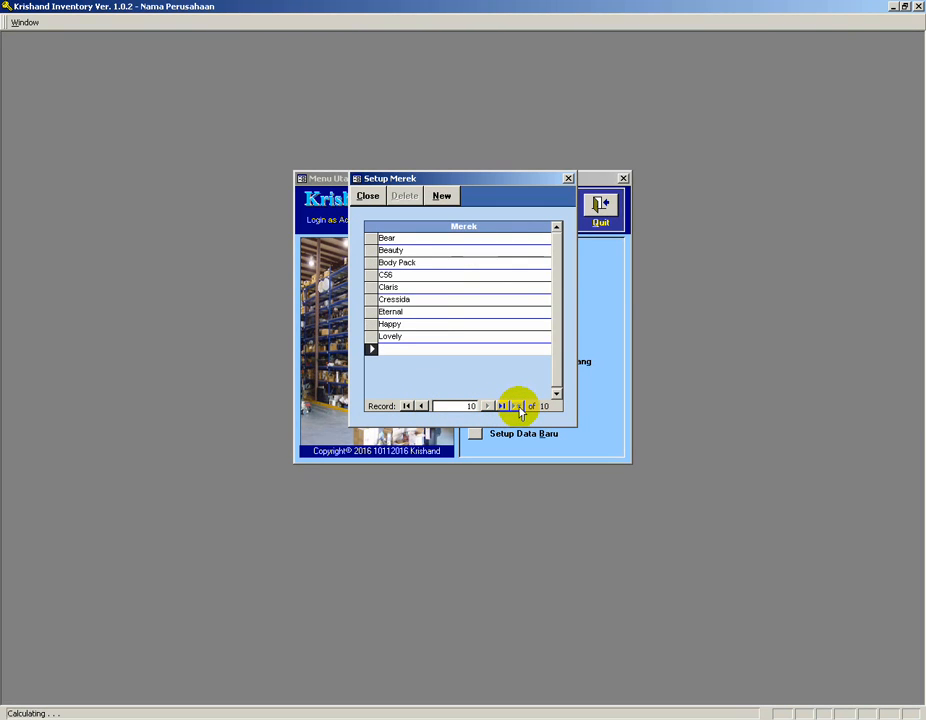
left_click(432, 334)
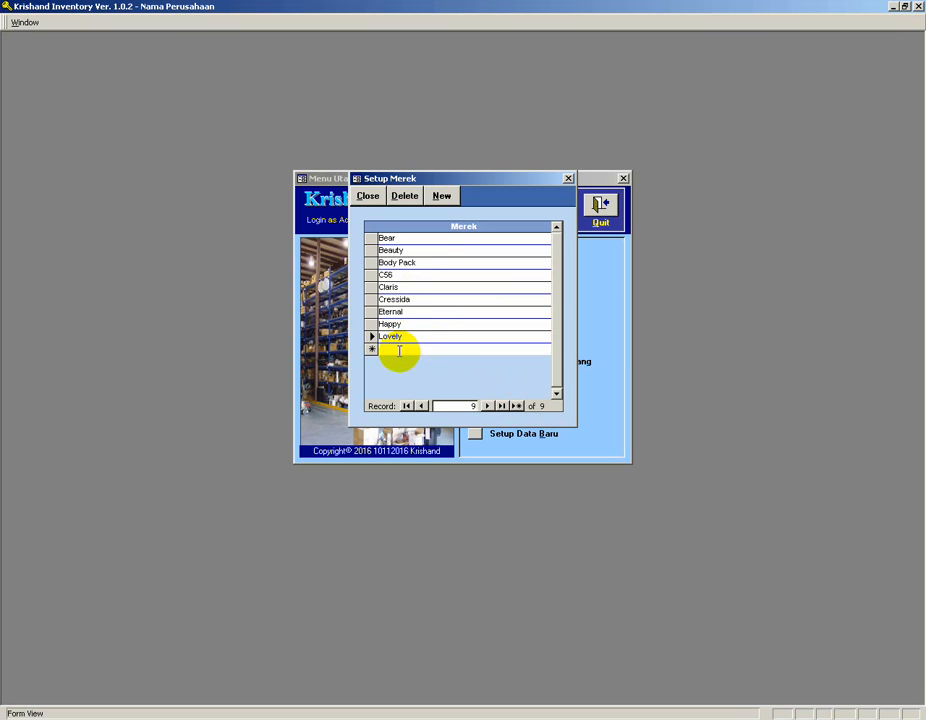
left_click(441, 196)
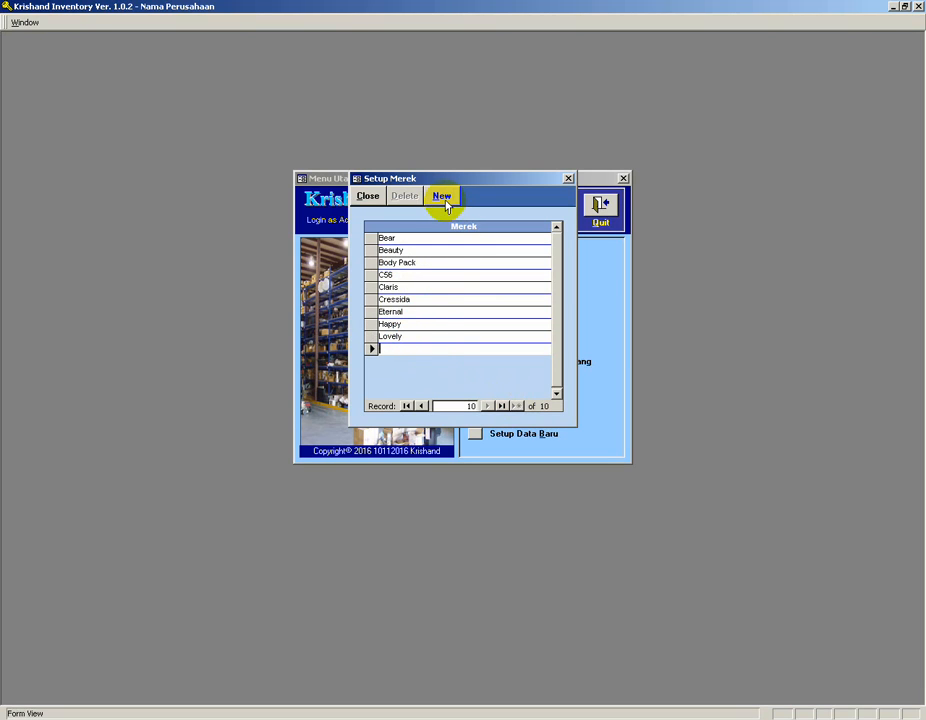
Close the brand setup and open the item setup (Setup Barang).
left_click(409, 348)
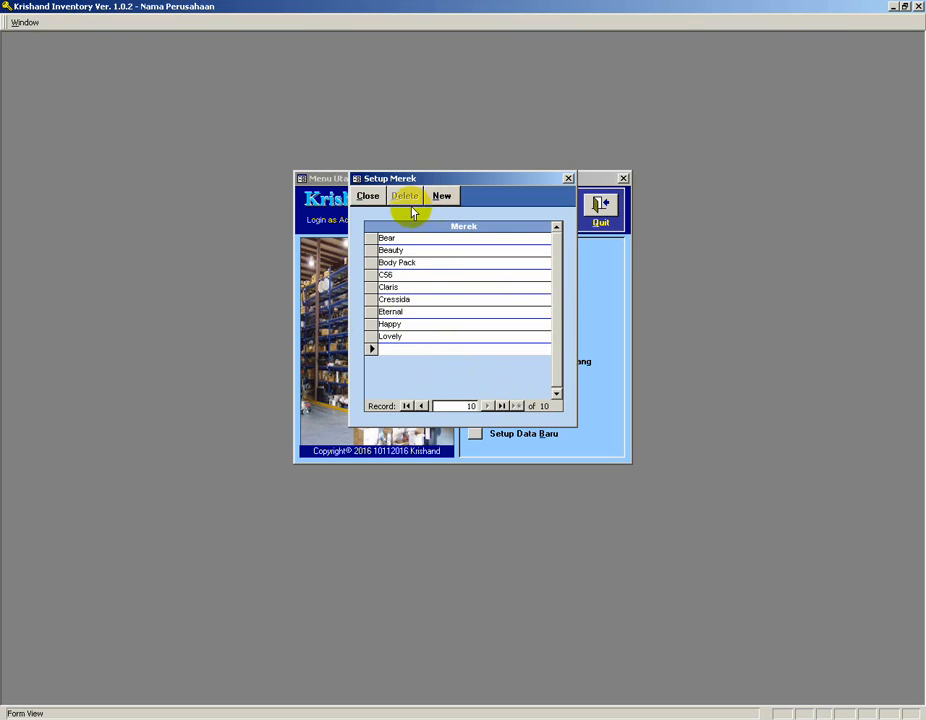
left_click(369, 198)
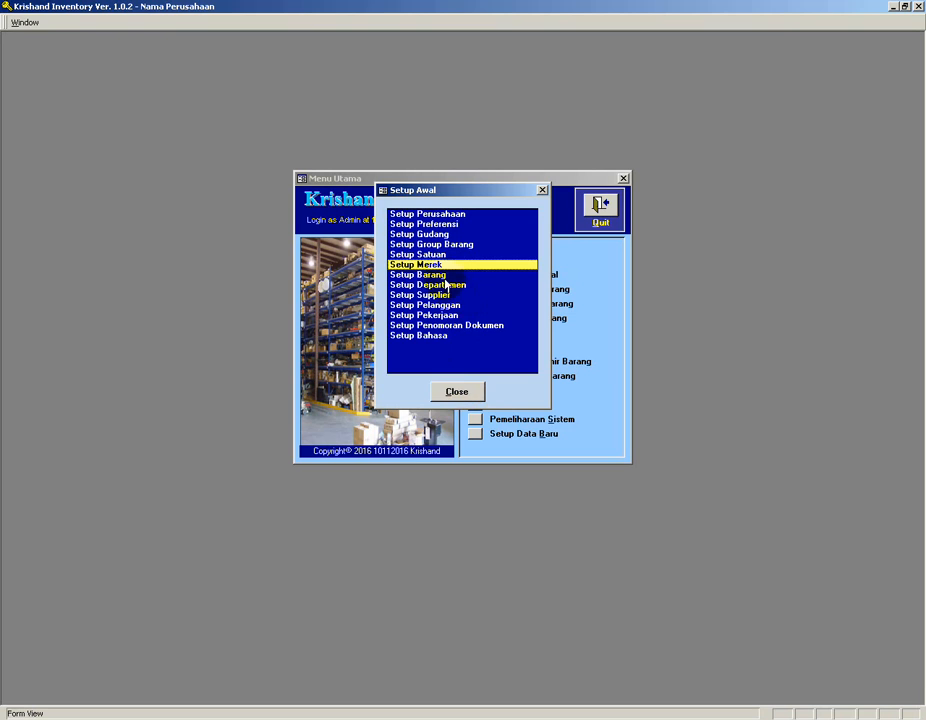
double_click(435, 278)
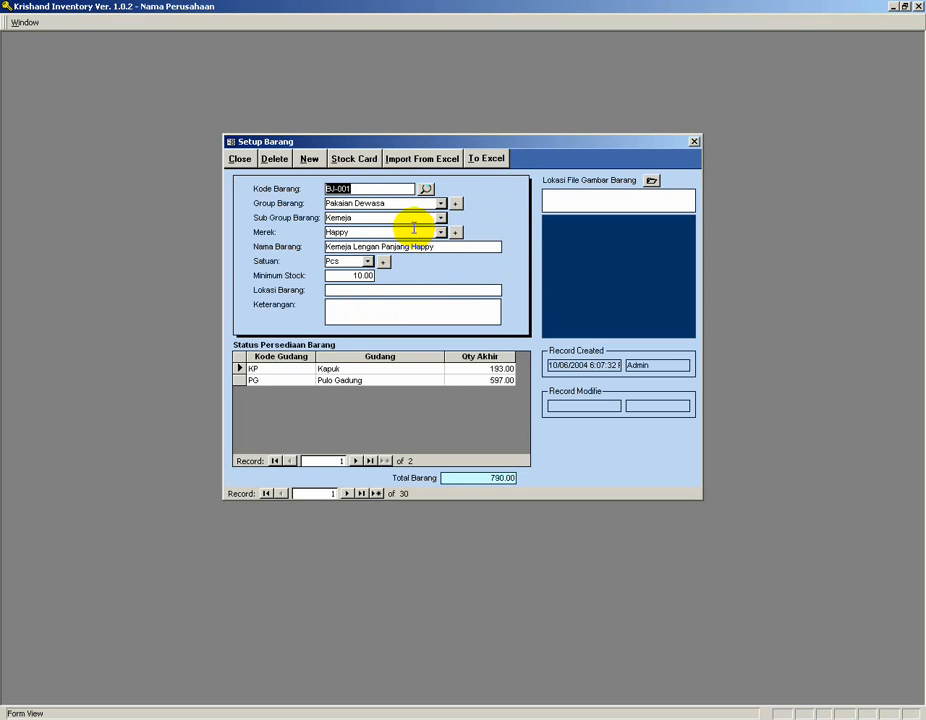
Search the item list, filter it by group Pakaian Anak-anak, and open item BJ-015.
left_click(309, 162)
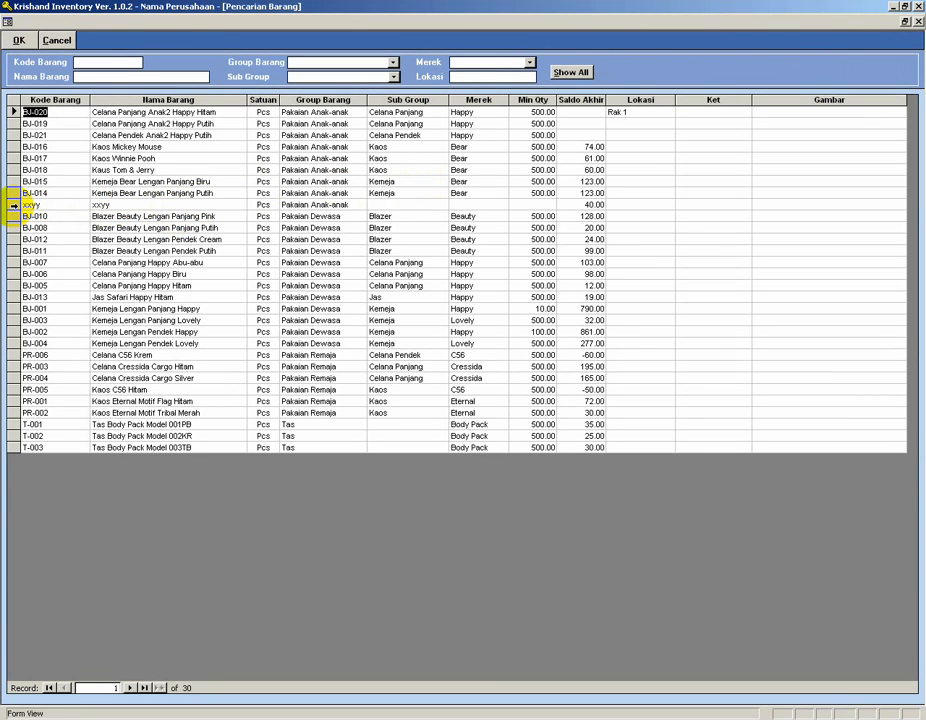
left_click(14, 205)
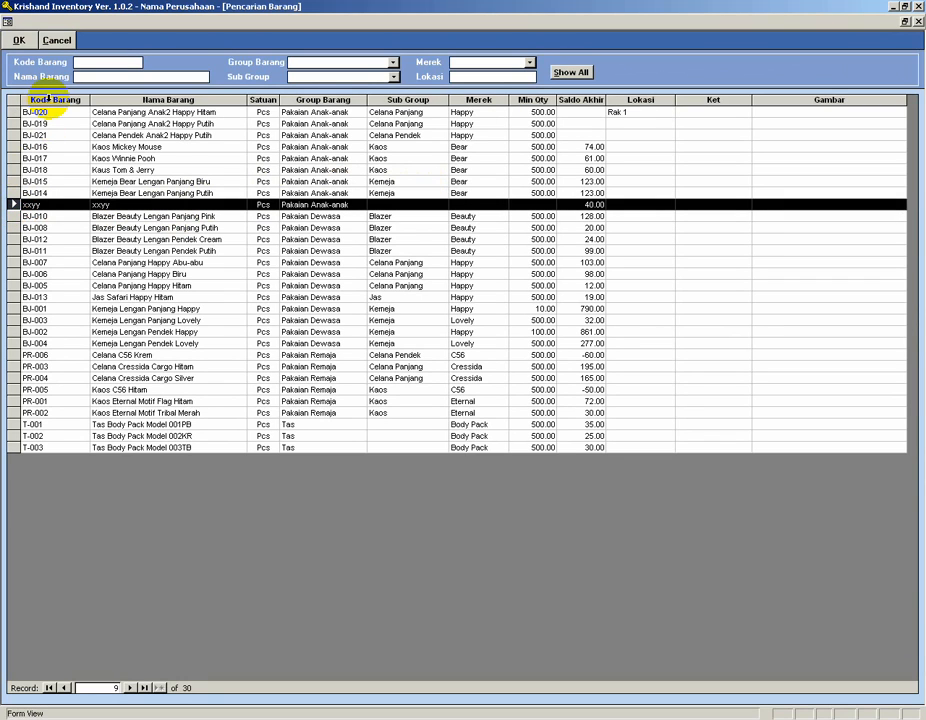
left_click(19, 41)
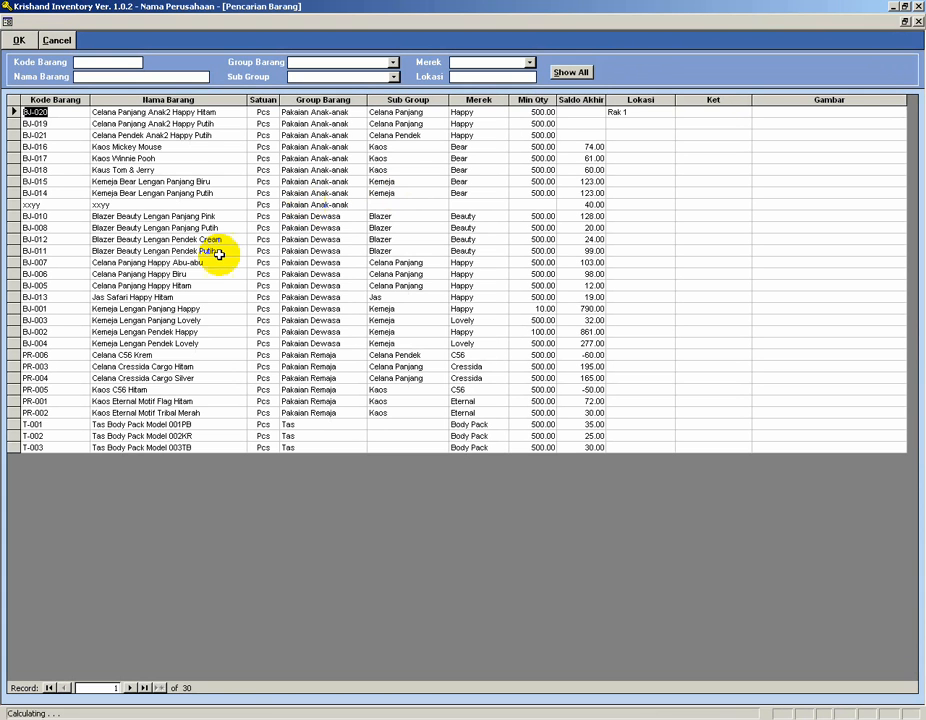
left_click(388, 63)
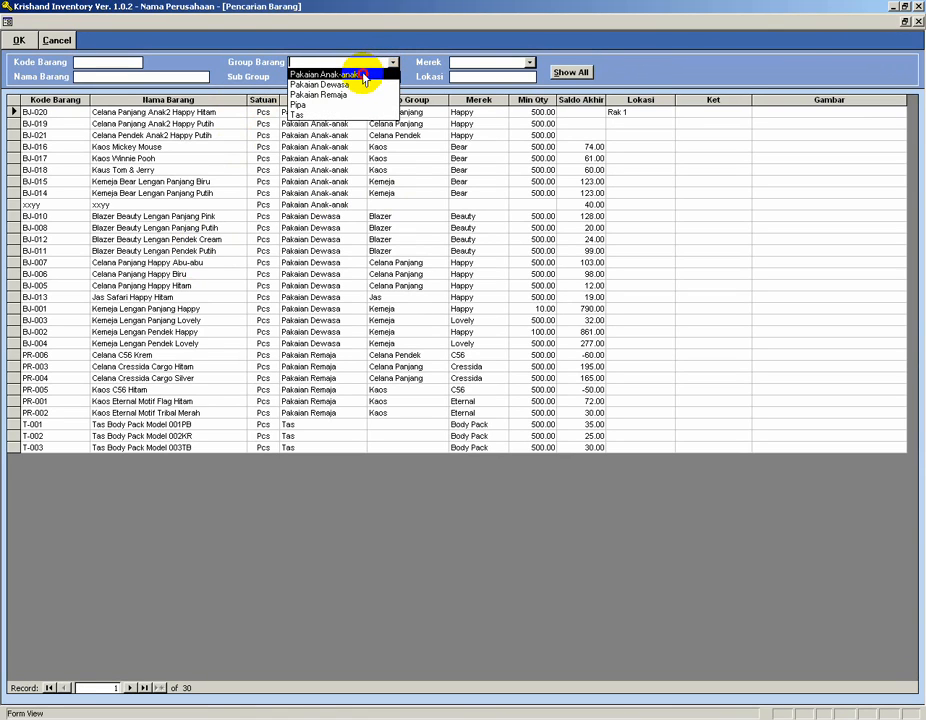
left_click(360, 74)
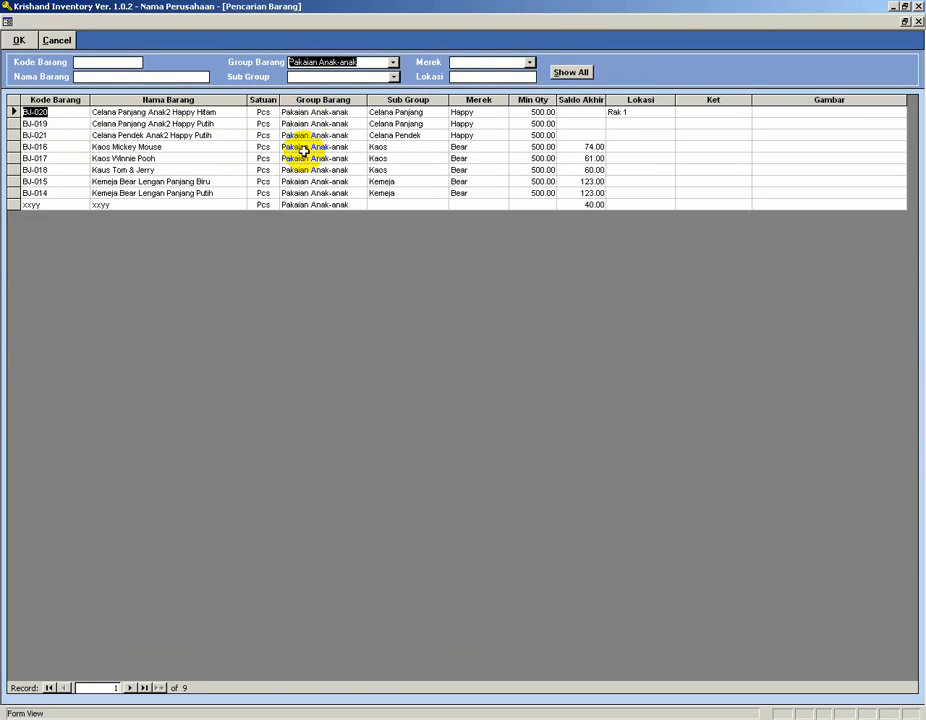
left_click(63, 180)
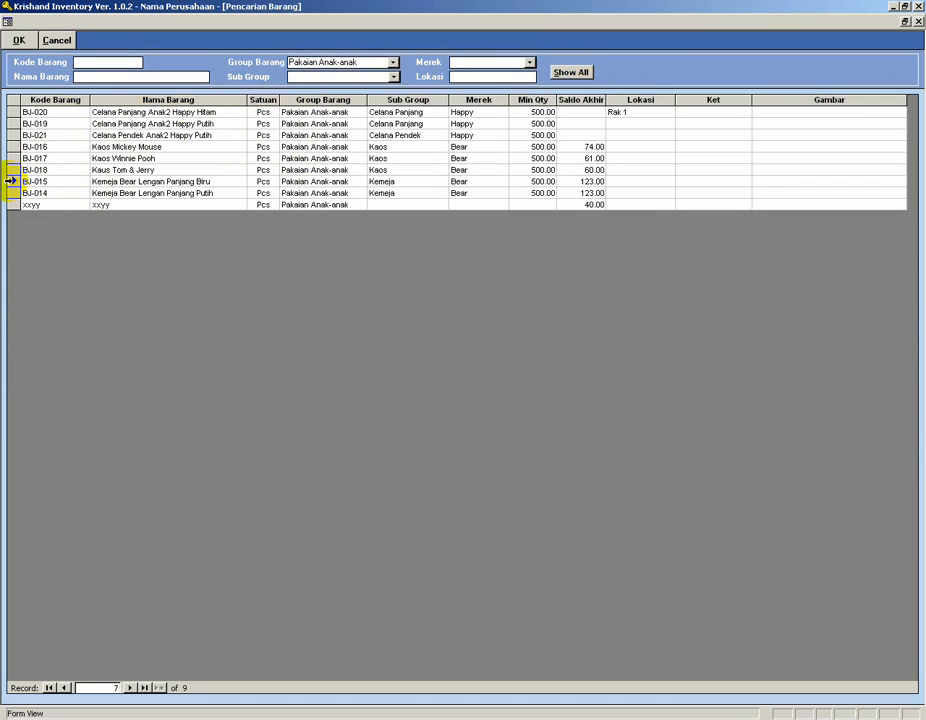
left_click(12, 181)
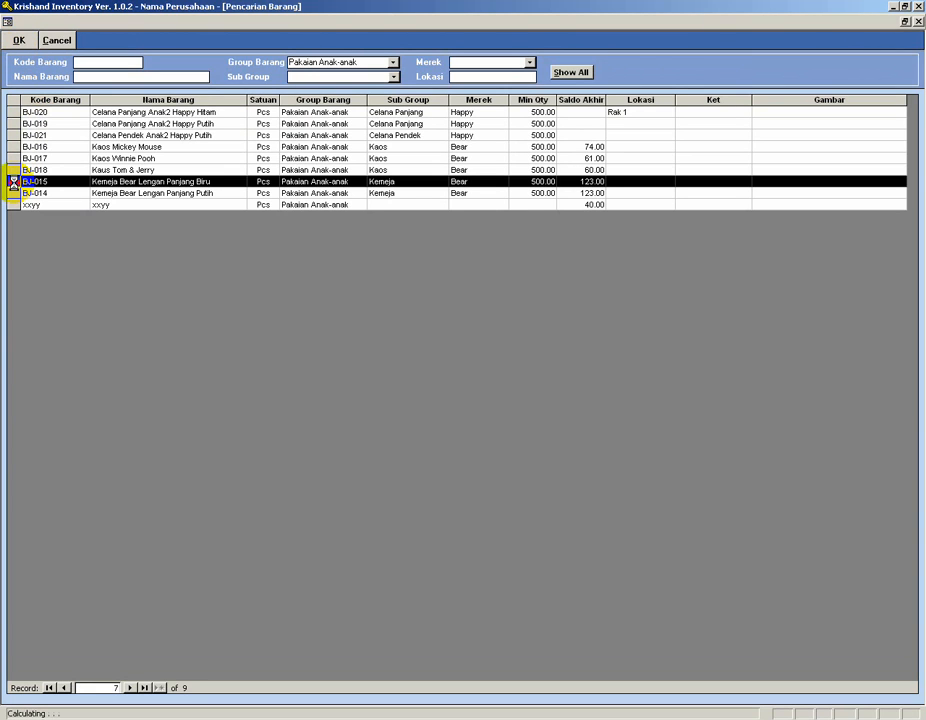
double_click(13, 182)
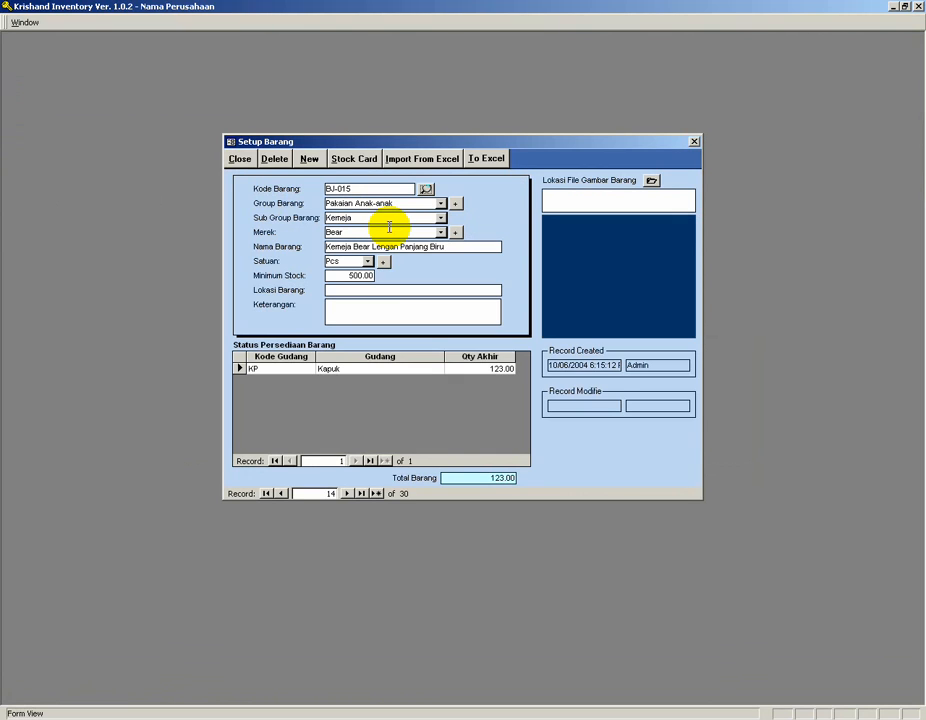
Set item BJ-015's minimum stock to 600 and save it by starting a new record.
left_click_drag(347, 278, 409, 279)
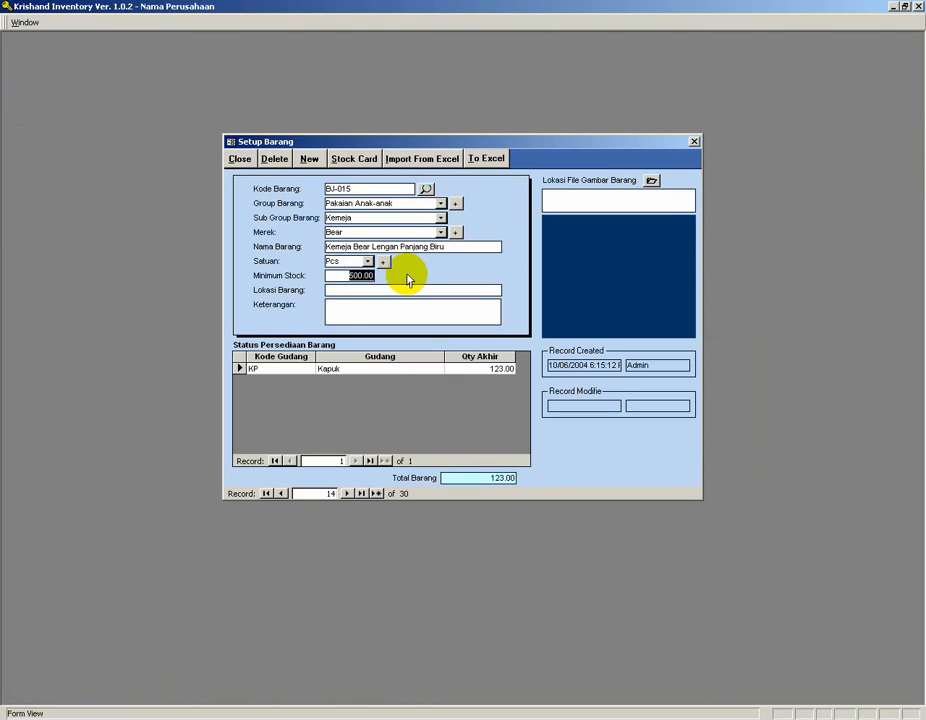
type("6")
left_click(309, 161)
Reopen the item setup and step forward through the item records to the fifth item.
left_click(432, 290)
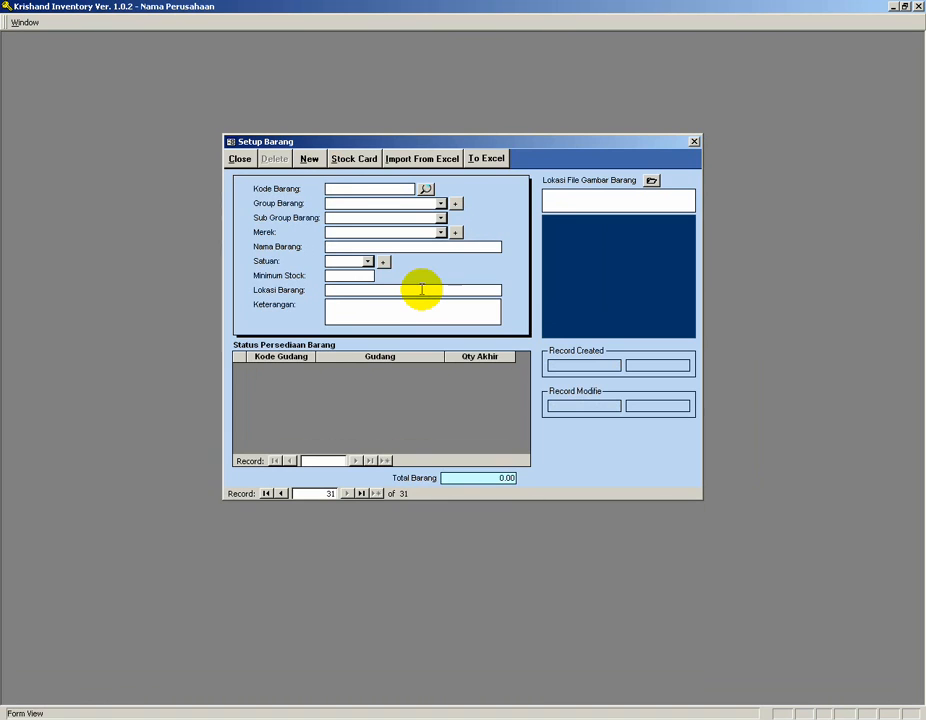
left_click(239, 158)
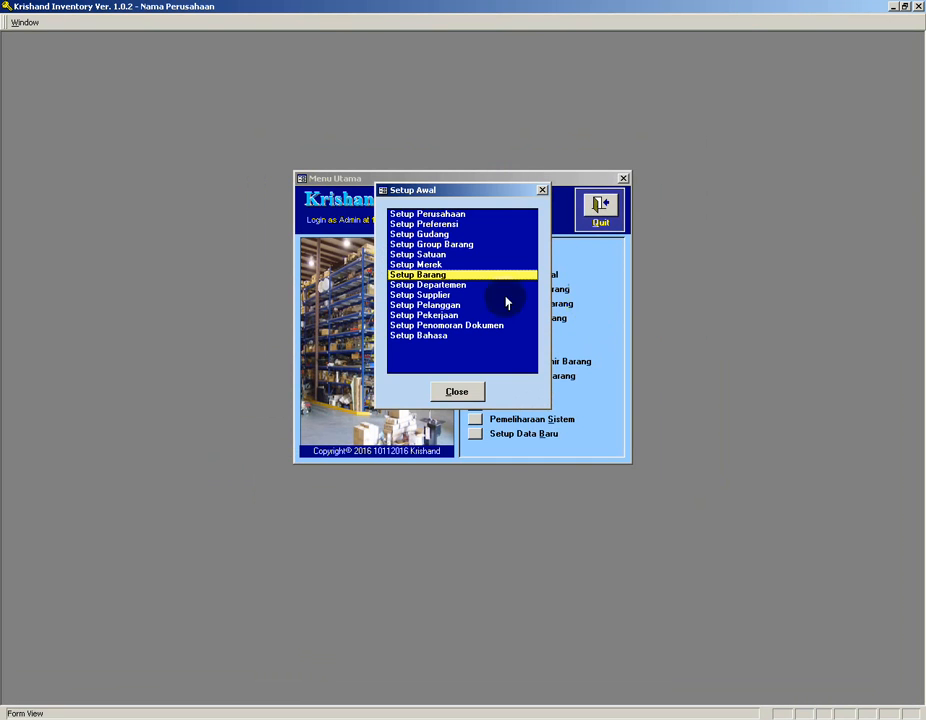
double_click(435, 274)
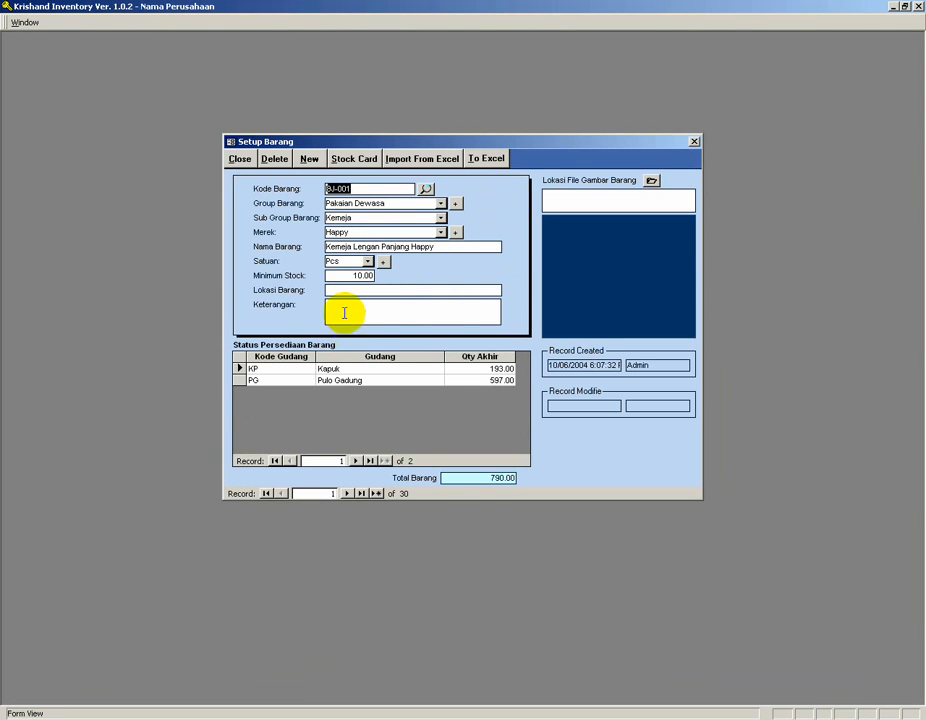
left_click(425, 190)
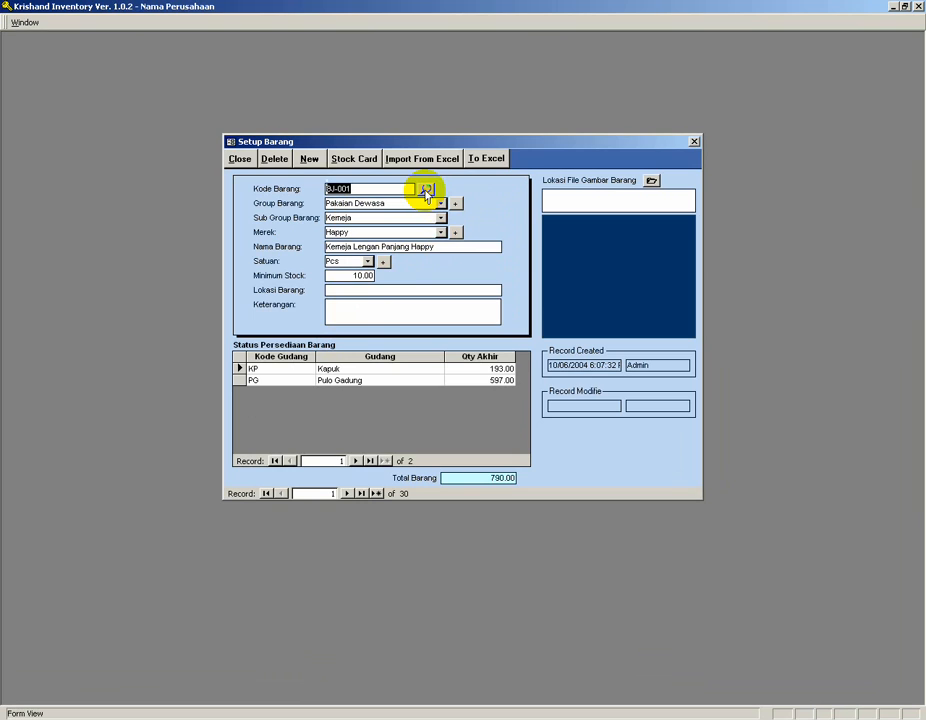
left_click(346, 493)
left_click(346, 493)
left_click(346, 493)
left_click(346, 493)
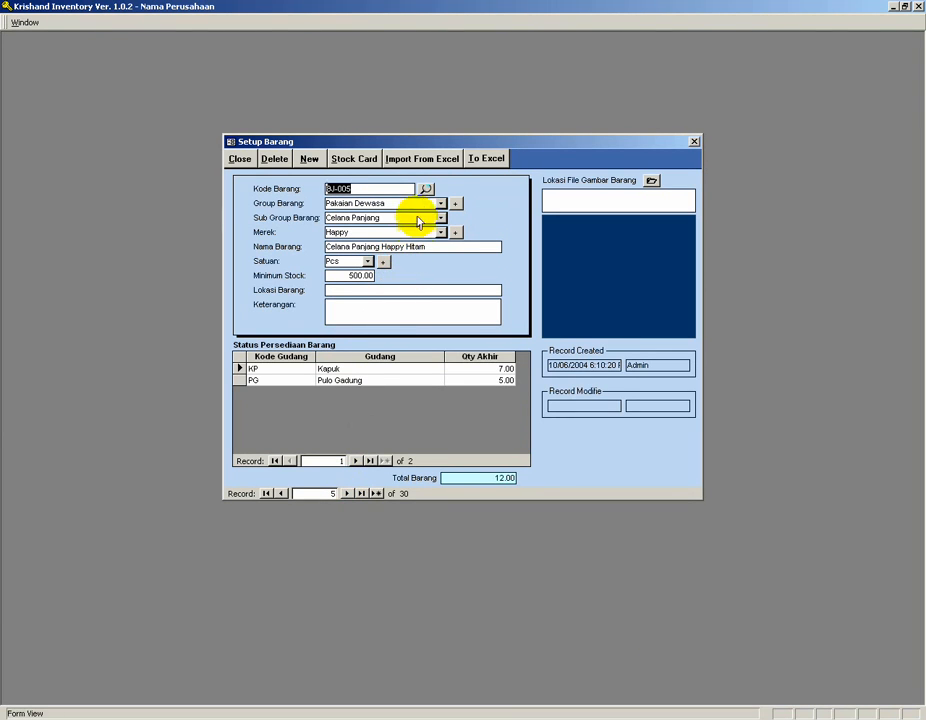
Open item xxyy from the item search and try to delete it, dismissing the notice.
left_click(426, 190)
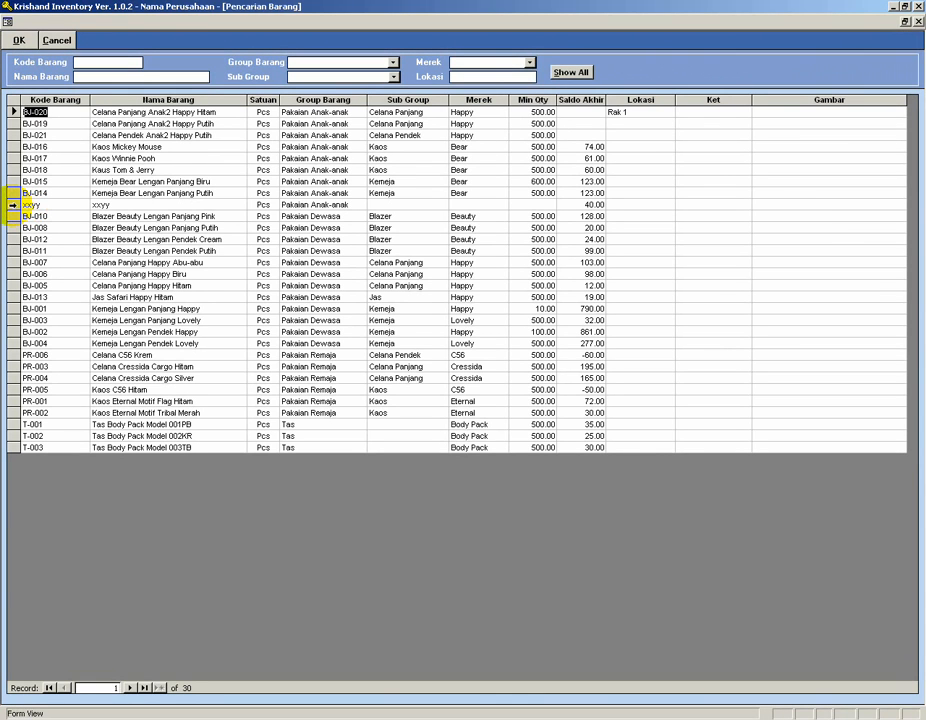
double_click(12, 205)
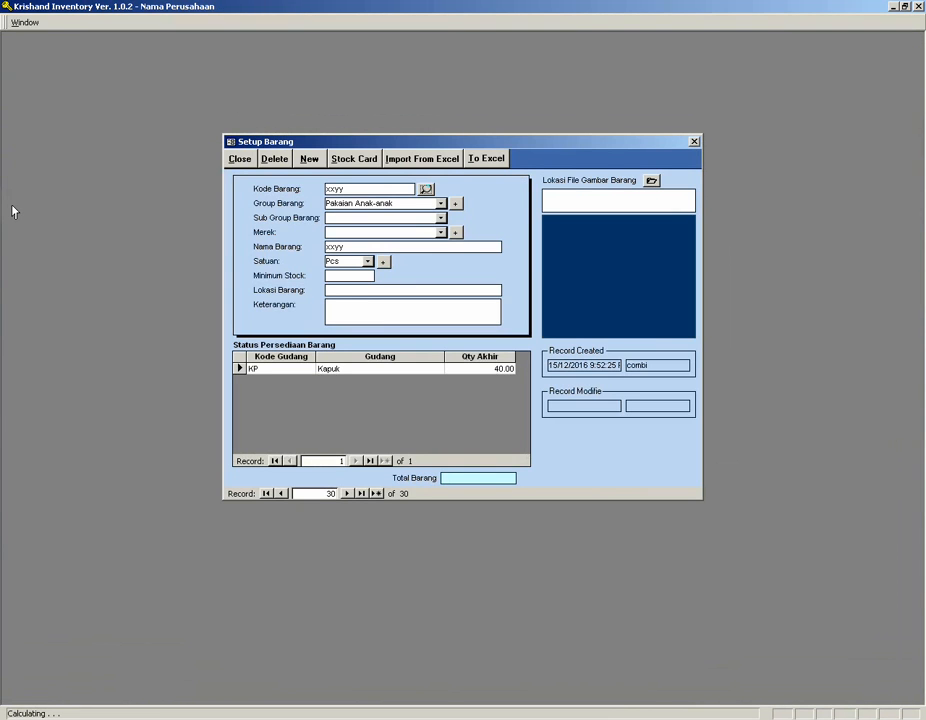
left_click(277, 161)
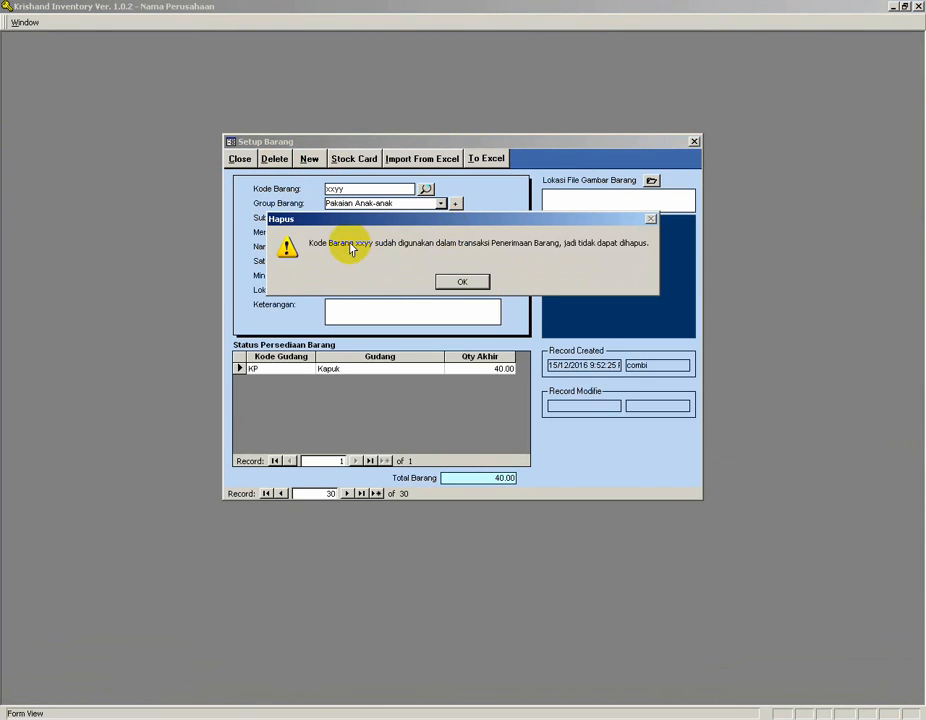
left_click(469, 281)
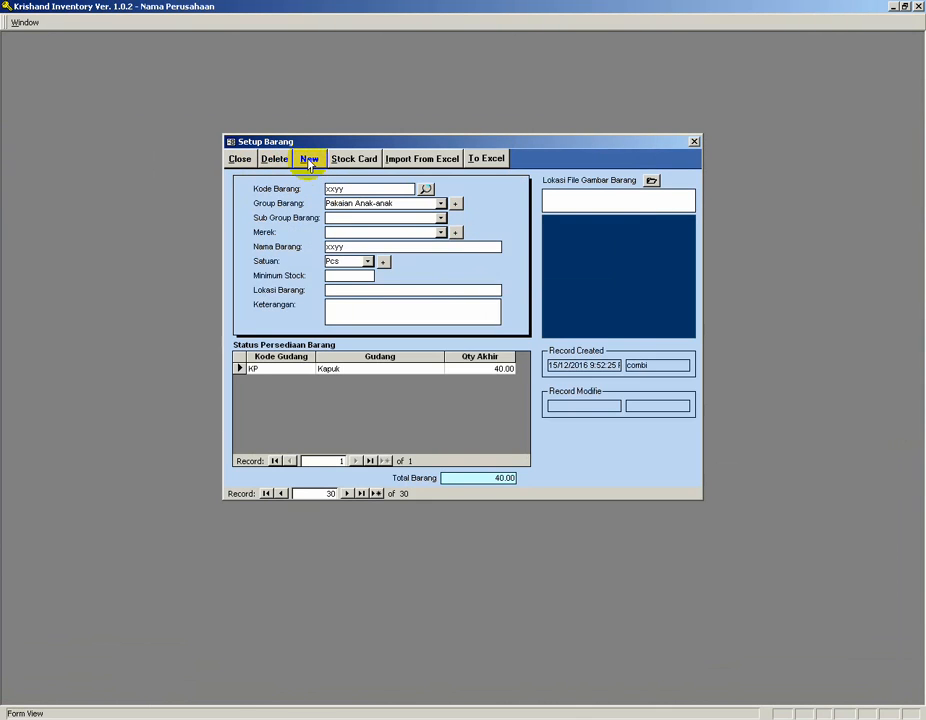
Start a new item with code abc and name korek api abc.
left_click(309, 161)
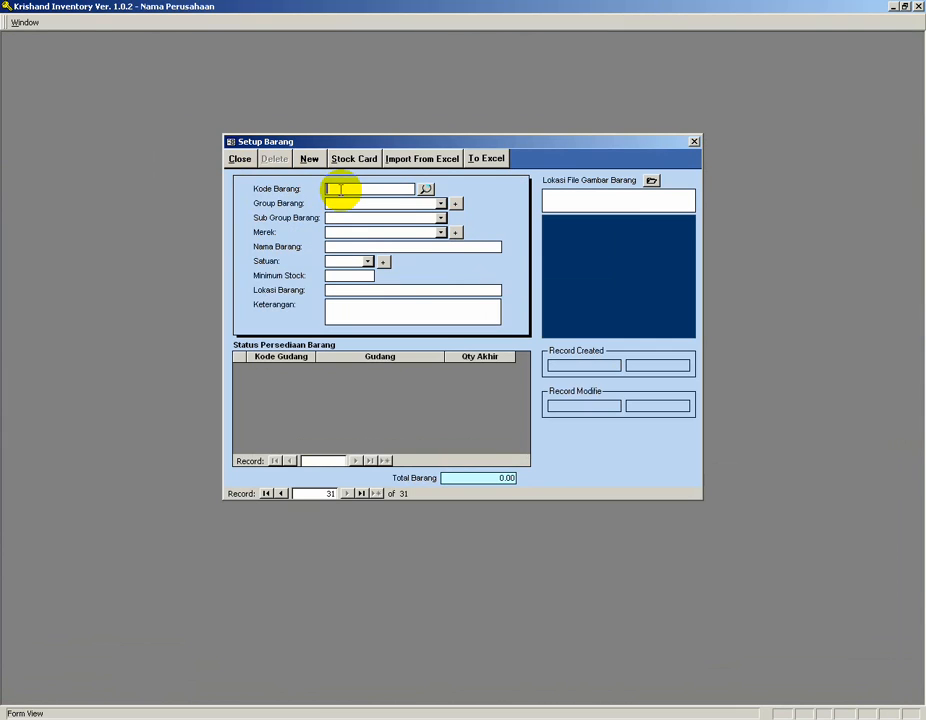
type("abc")
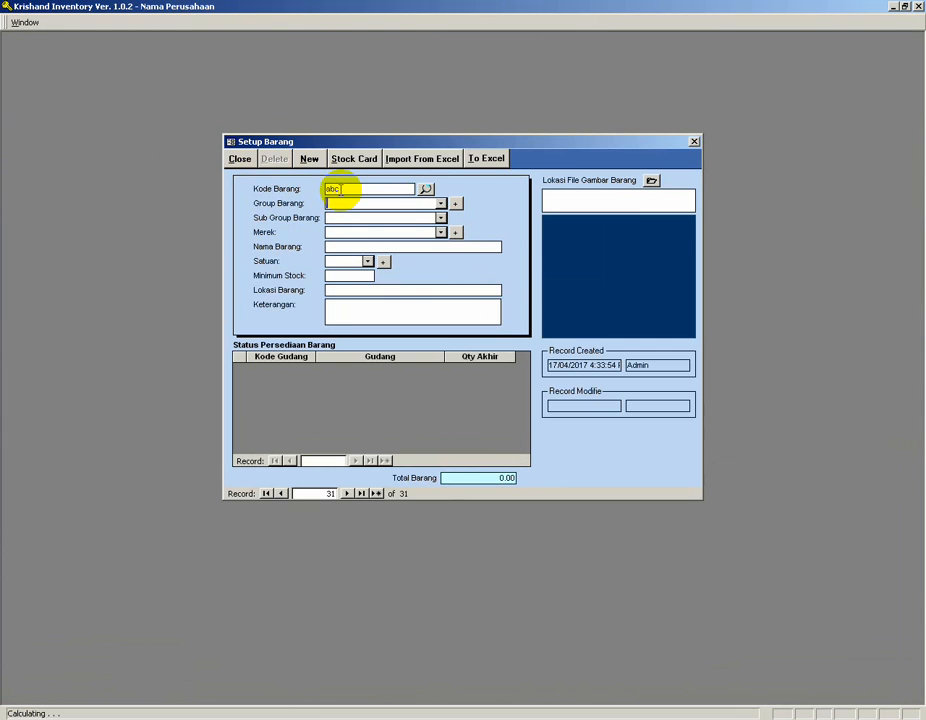
left_click(345, 247)
type("abc")
left_click(313, 245)
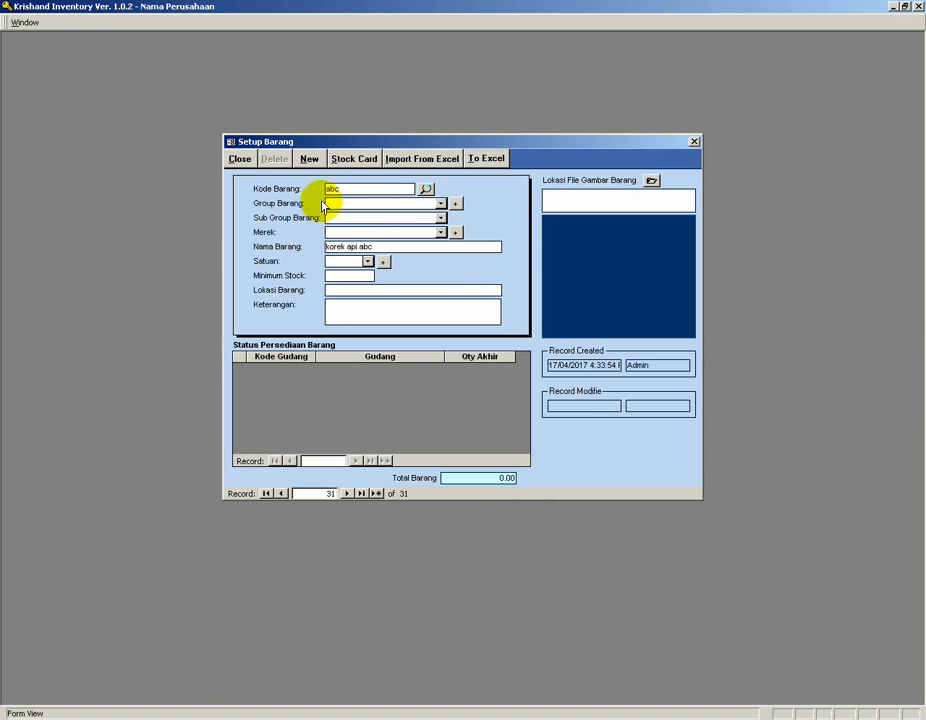
Try saving the new item, set its group to Tas, and dismiss the missing-field notices.
left_click(309, 159)
left_click(450, 283)
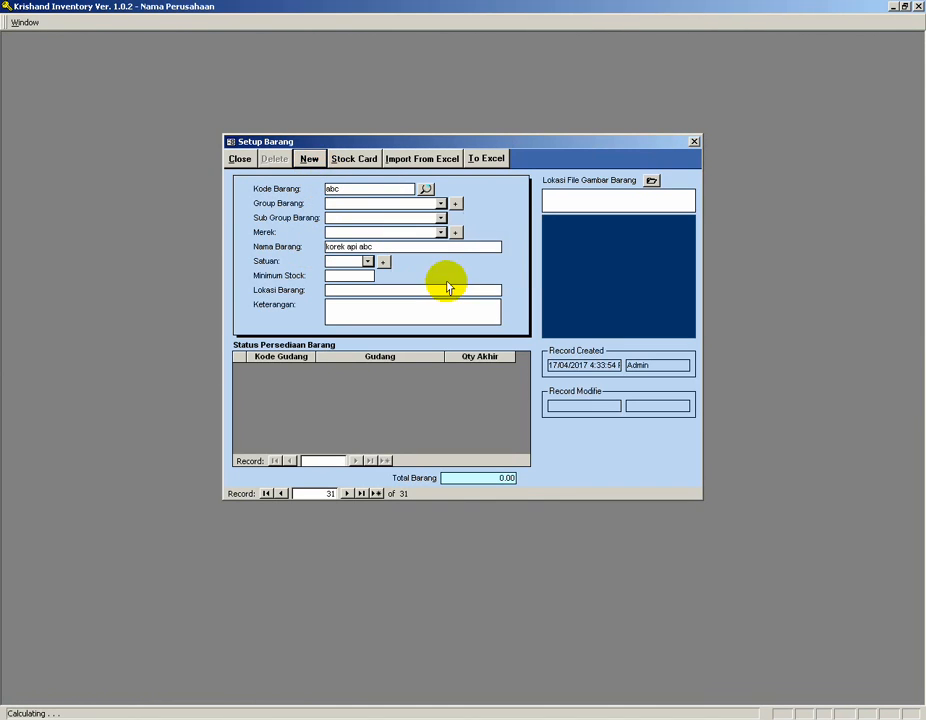
left_click(440, 203)
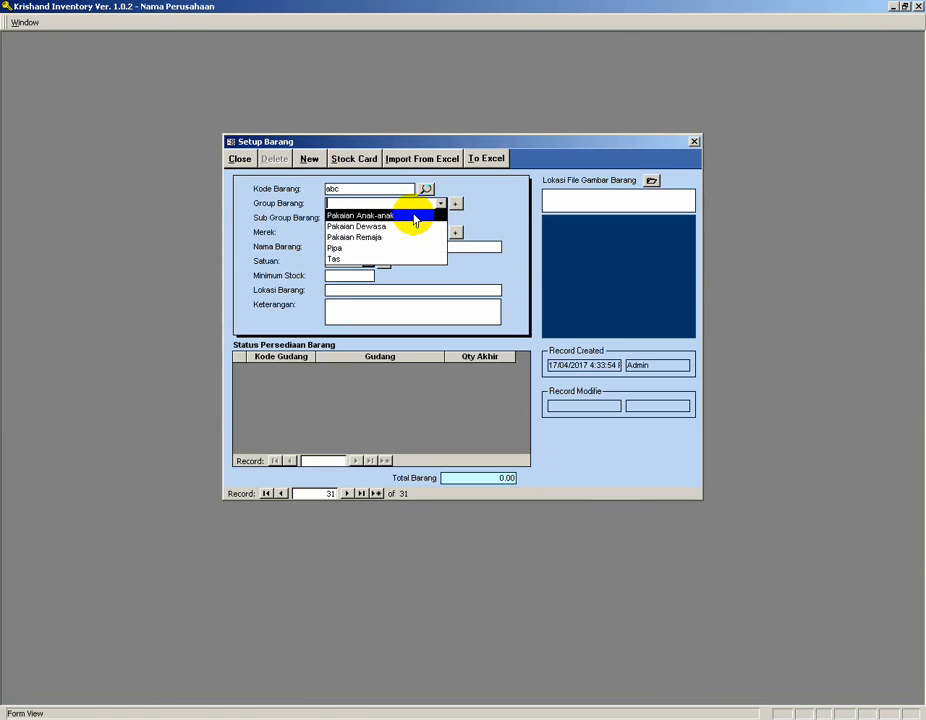
left_click(366, 260)
left_click(312, 162)
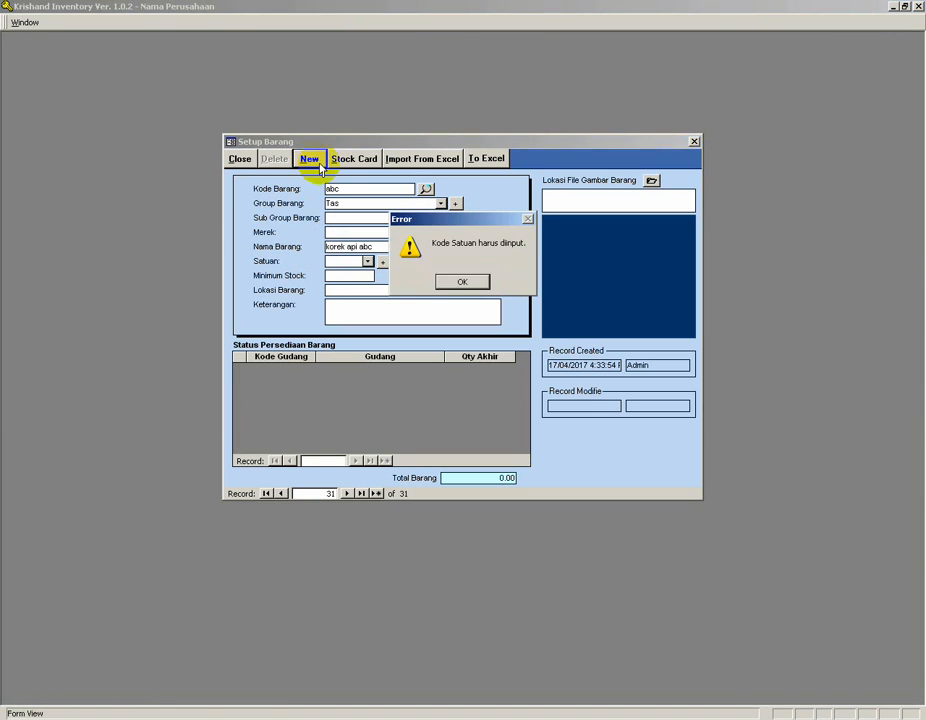
left_click(446, 280)
Set the new item's unit to Pcs and save it.
left_click(368, 262)
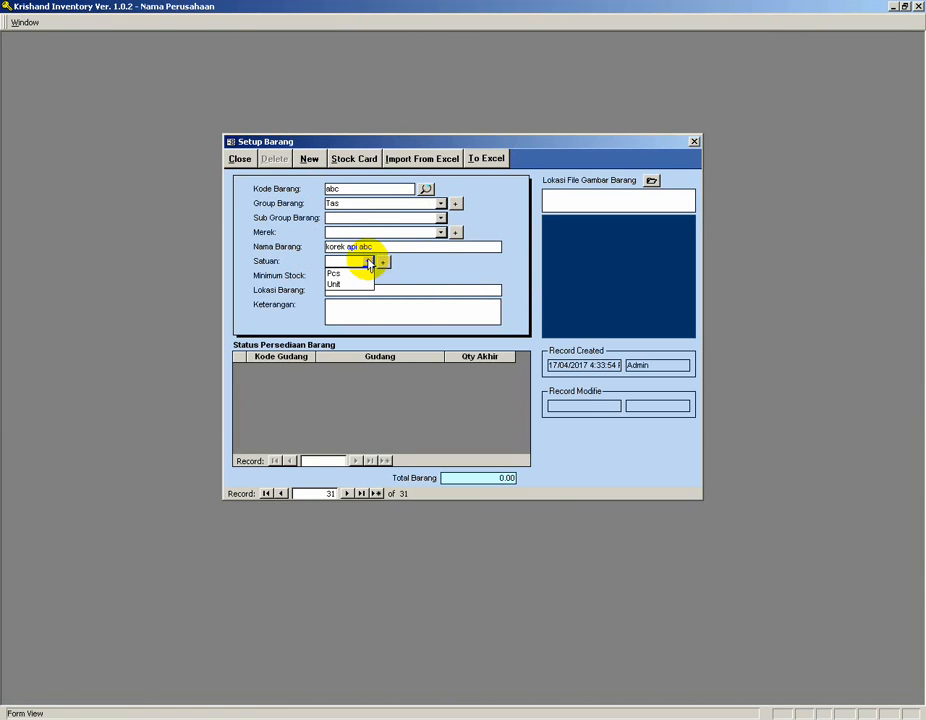
left_click(362, 272)
left_click(310, 160)
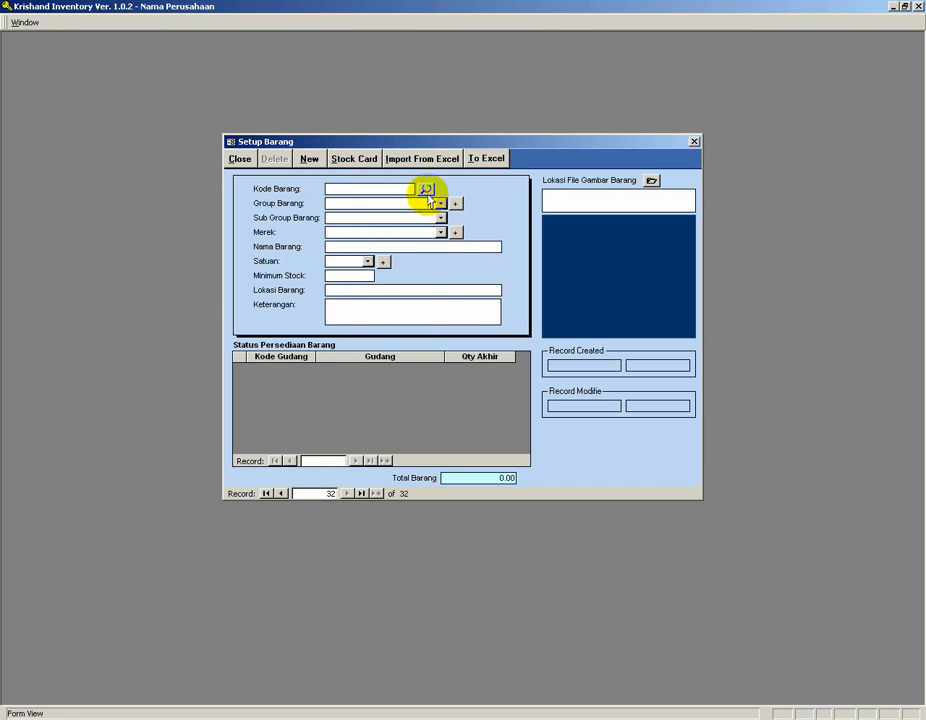
Find item abc by searching item names for korek api, open it and delete it, confirming the deletion.
left_click(426, 189)
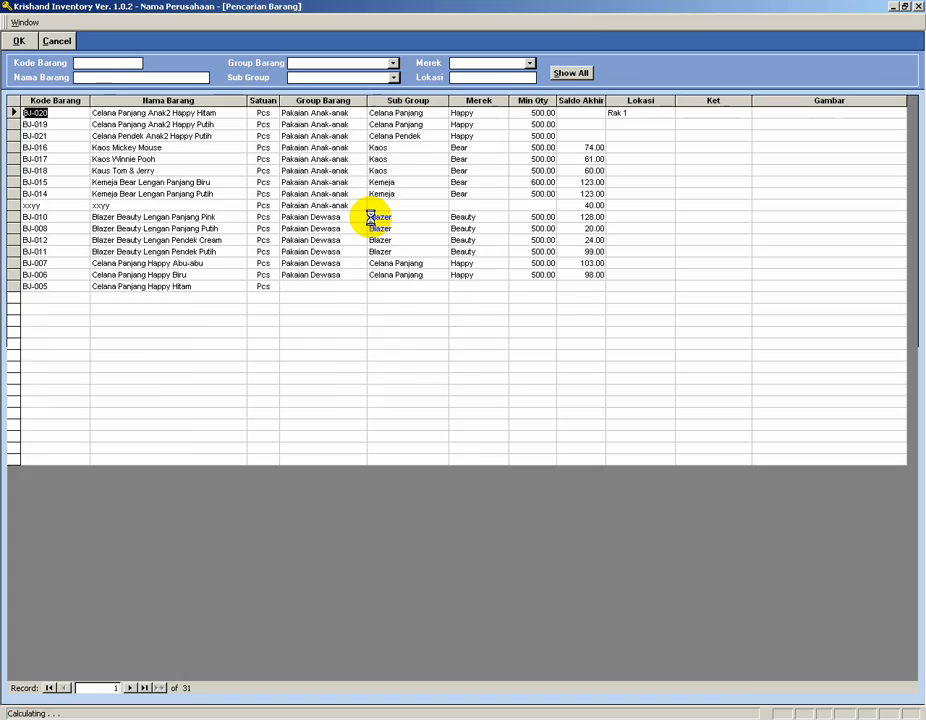
left_click(118, 76)
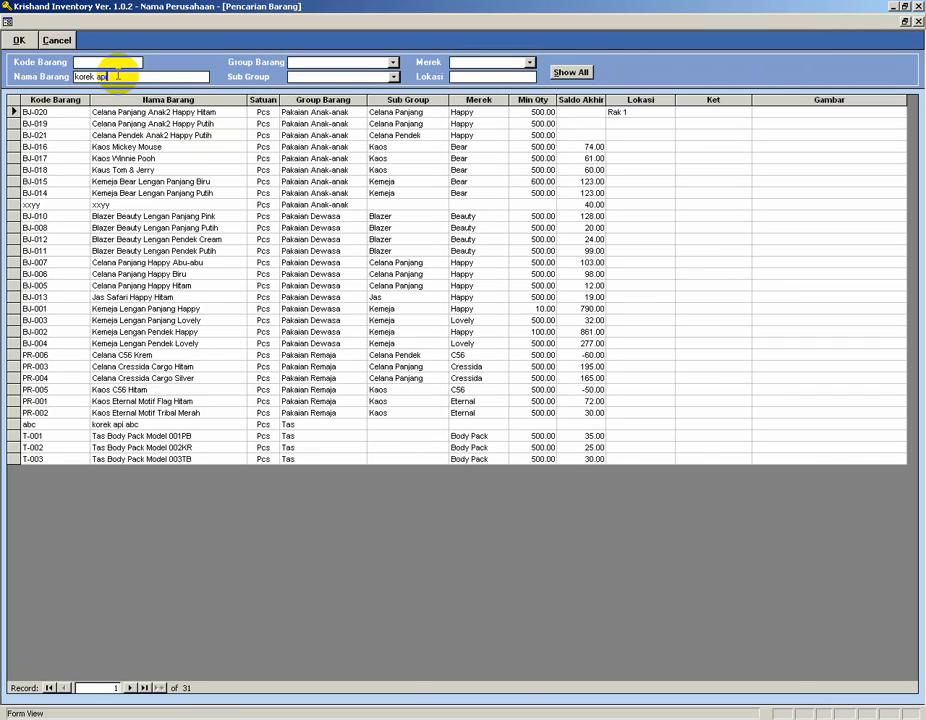
key("Return")
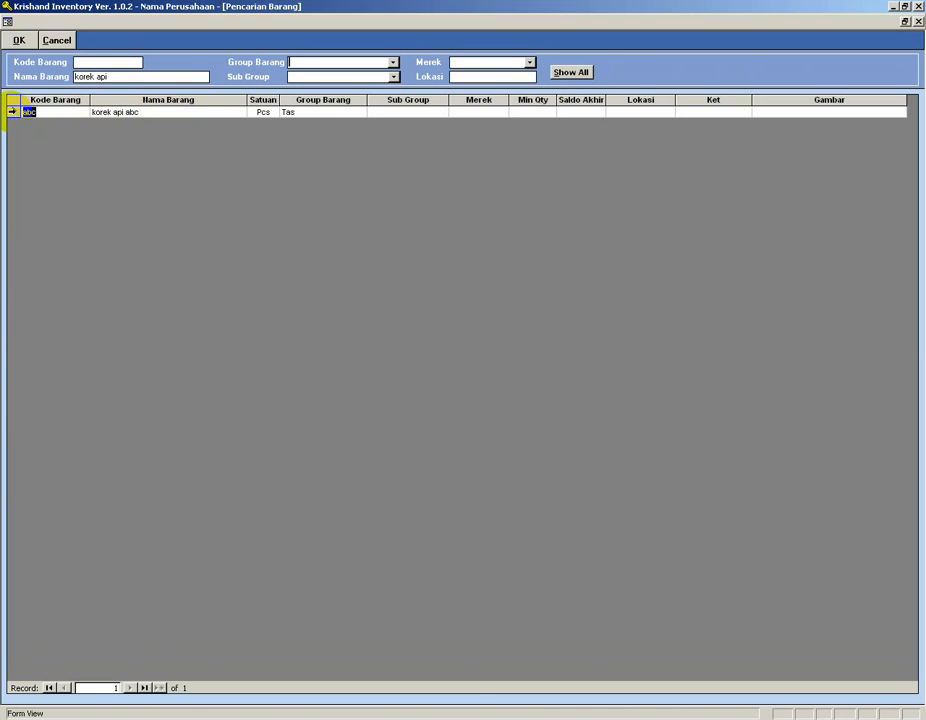
double_click(12, 111)
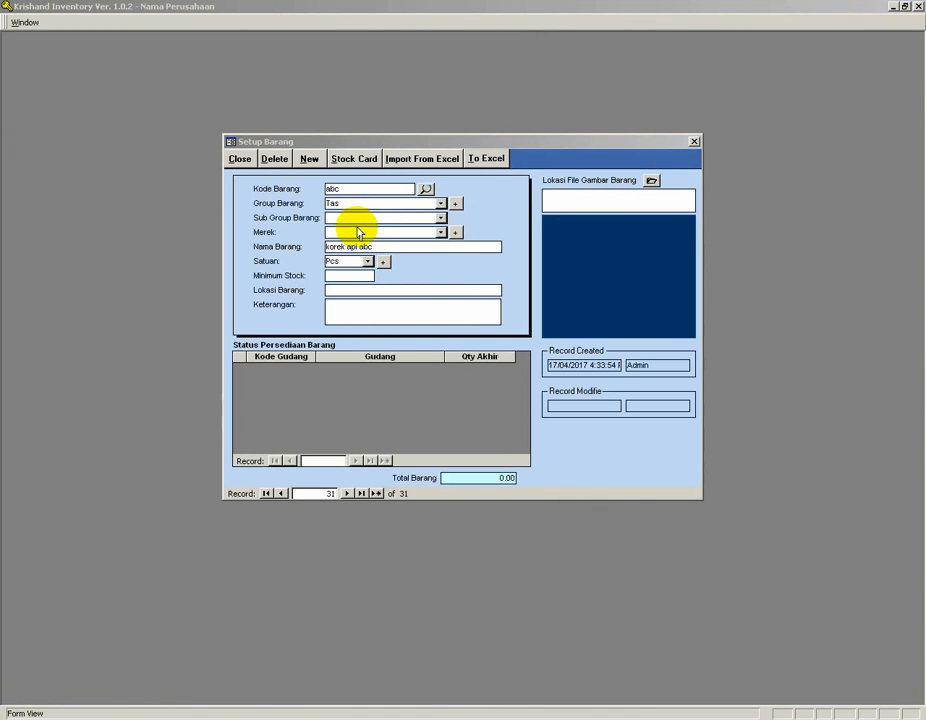
left_click(275, 160)
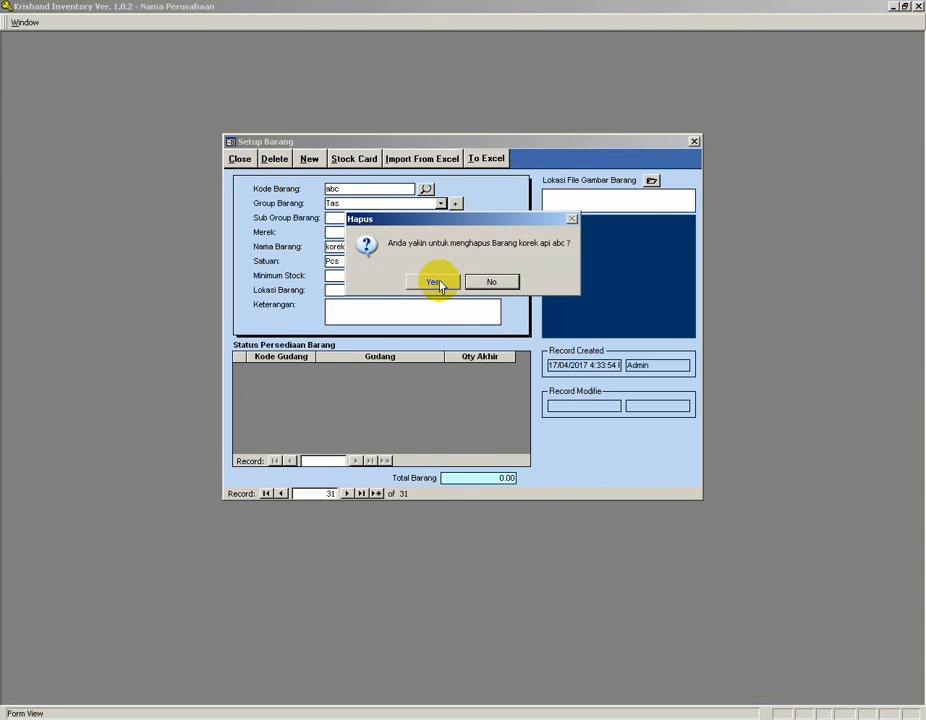
left_click(435, 283)
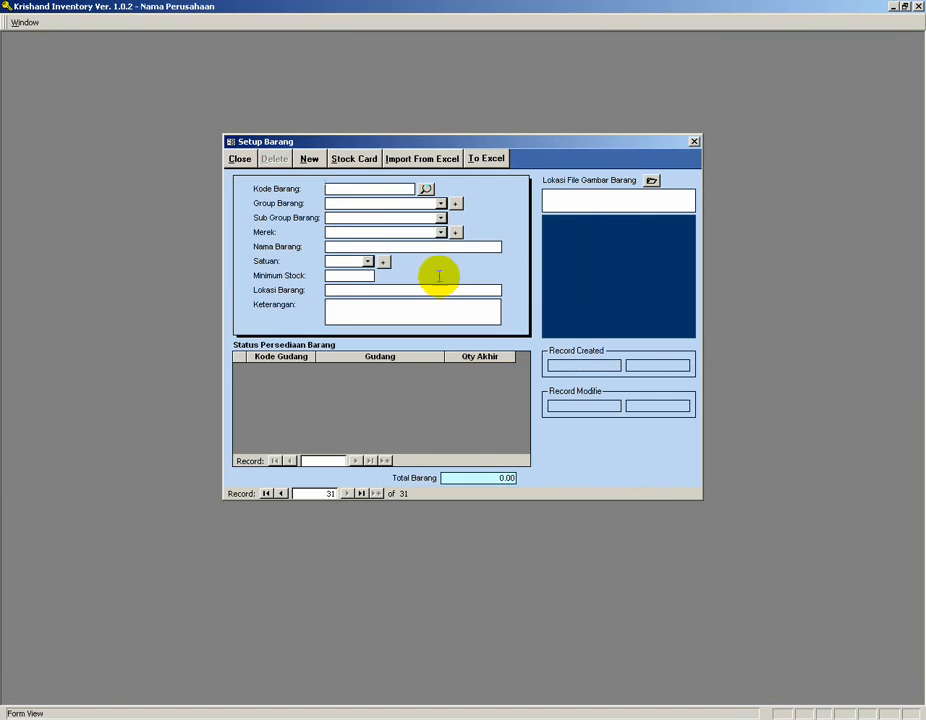
Close the item setup, return to the main menu and browse records in the Bukti Penerimaan Barang goods-receipt form.
left_click(240, 162)
left_click(457, 390)
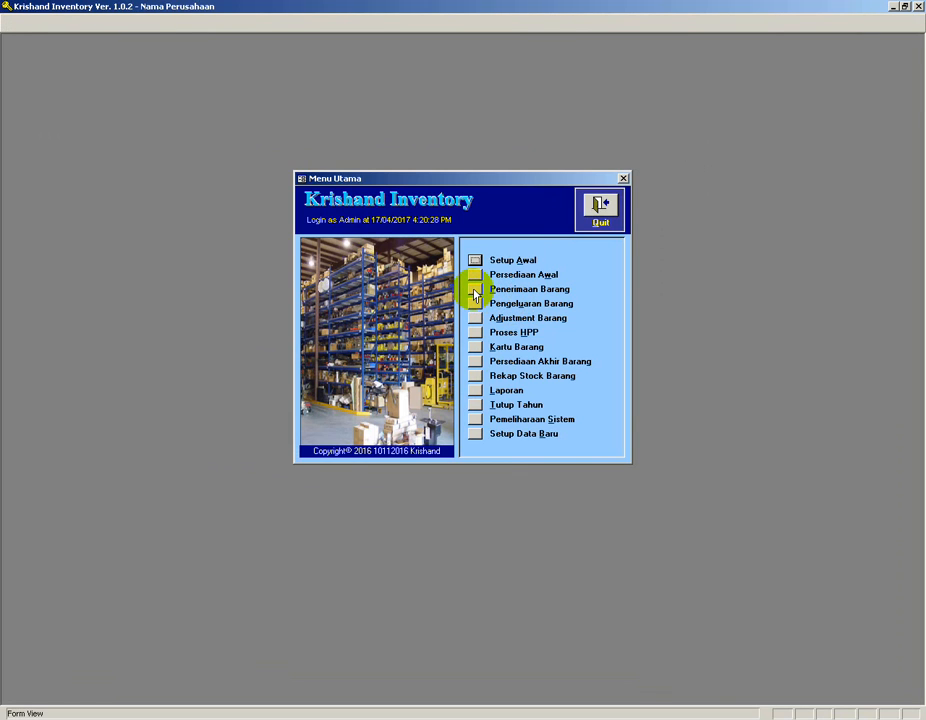
left_click(475, 290)
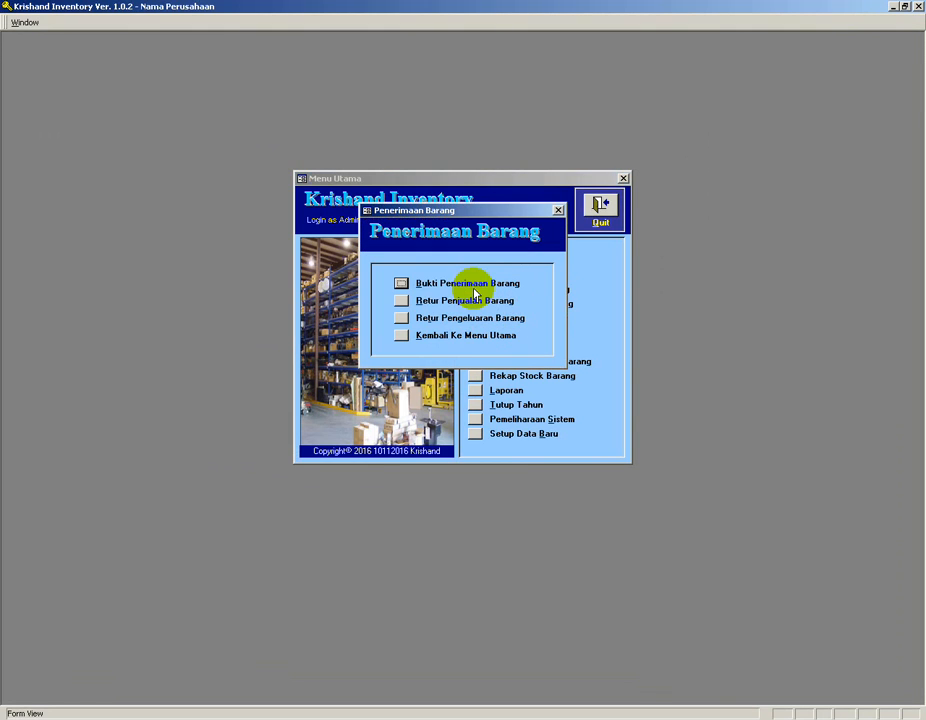
left_click(399, 282)
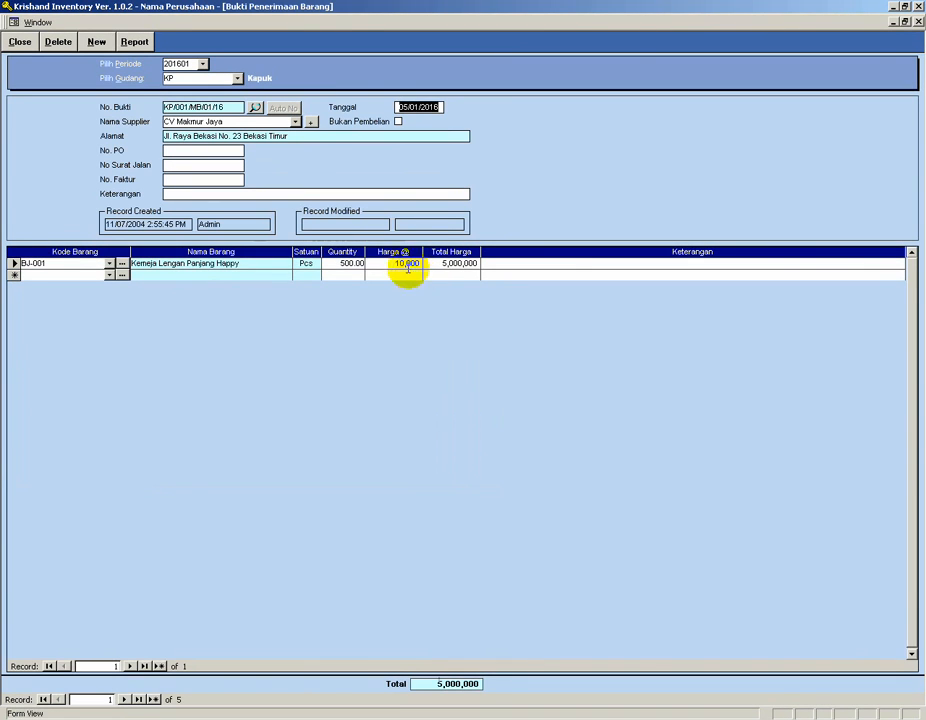
left_click(196, 150)
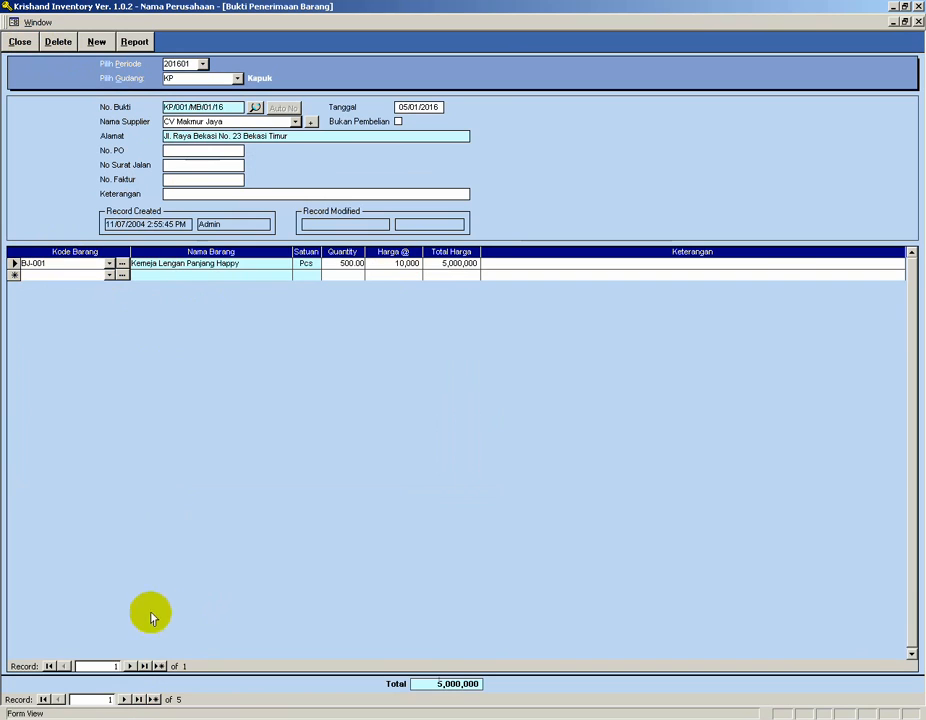
left_click(123, 699)
left_click(123, 699)
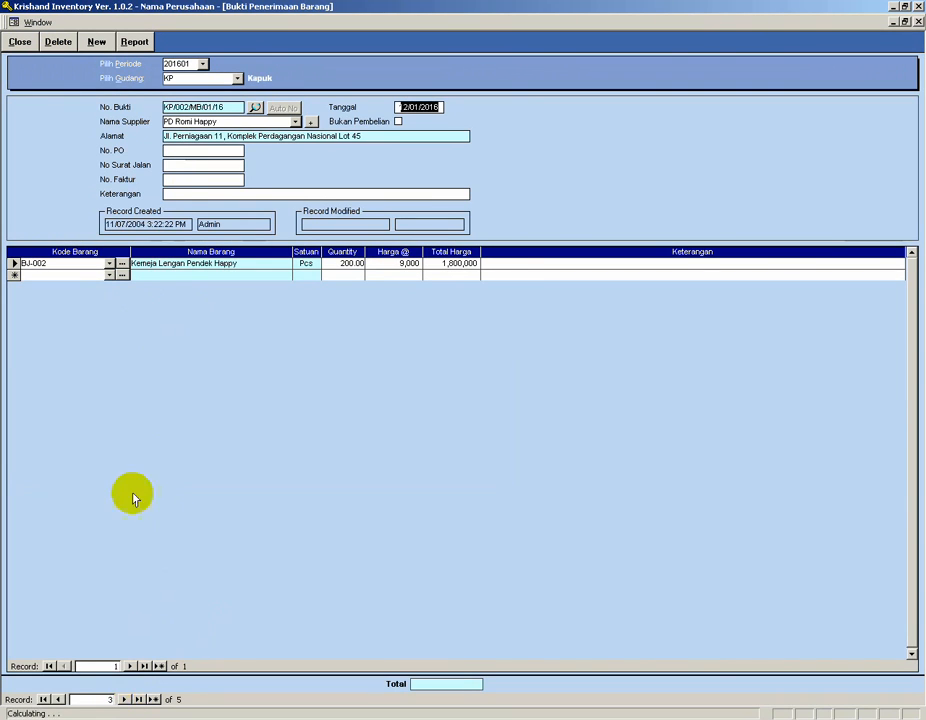
Close the goods-receipt form and open the Surat Jalan (Eksternal) delivery note form from Pengeluaran Barang.
left_click(20, 42)
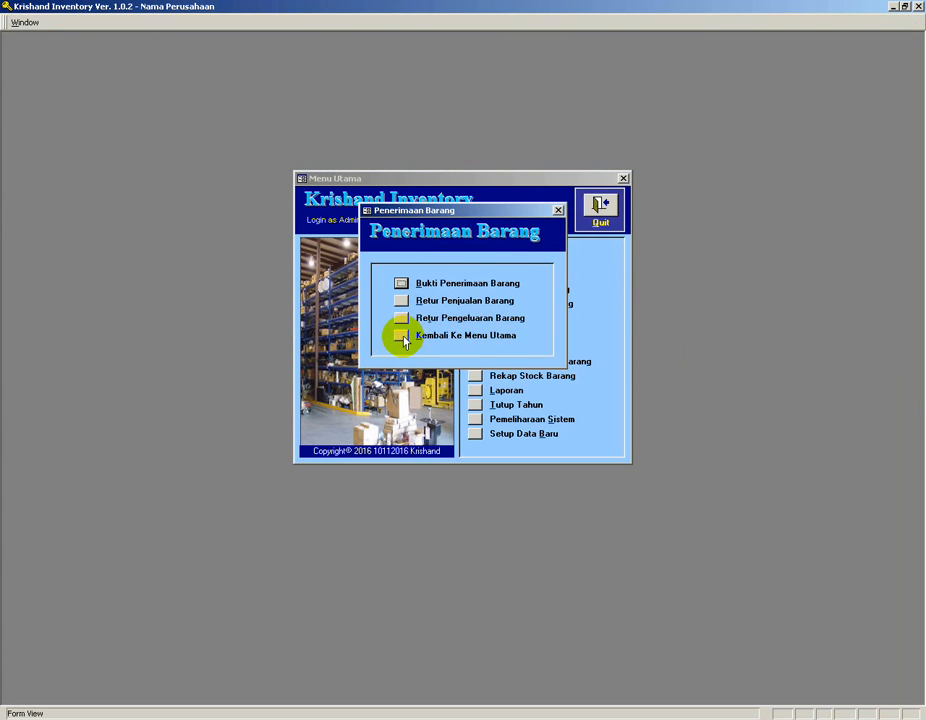
left_click(401, 336)
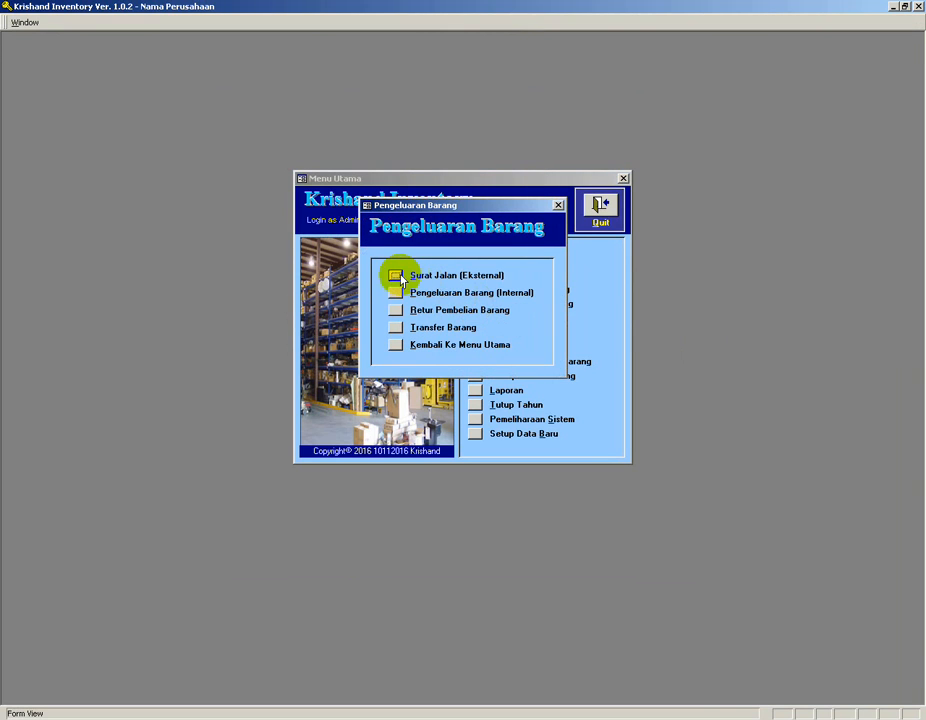
left_click(550, 277)
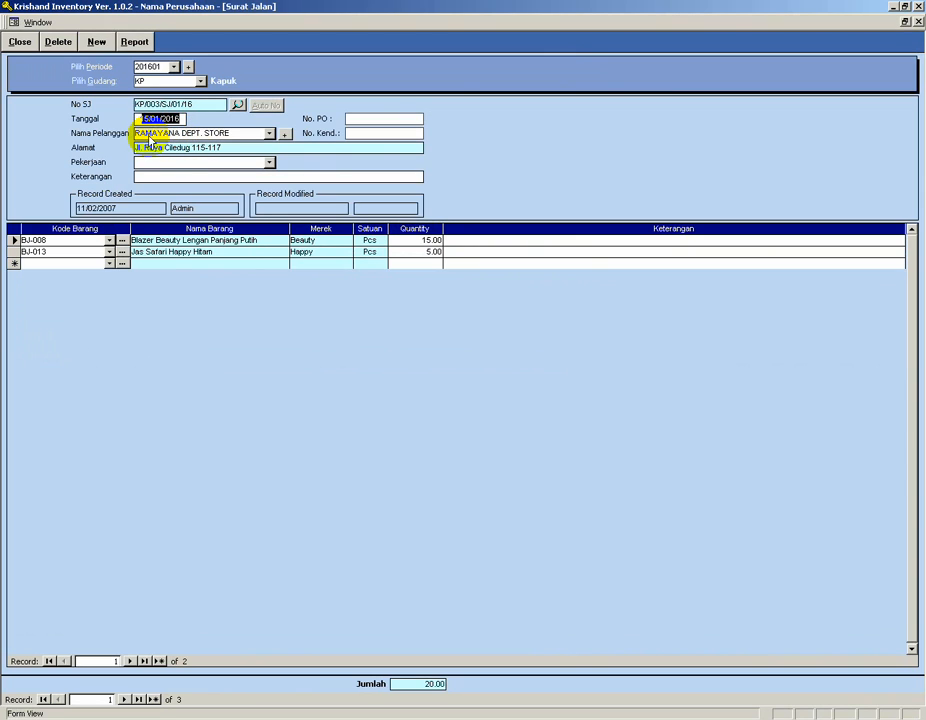
left_click(62, 251)
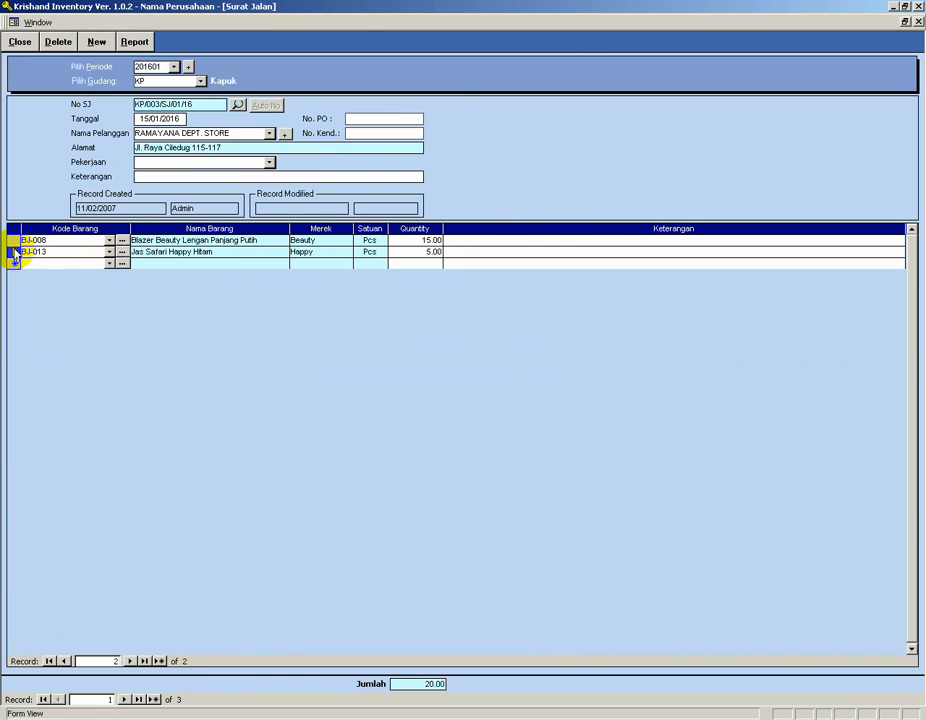
key("Delete")
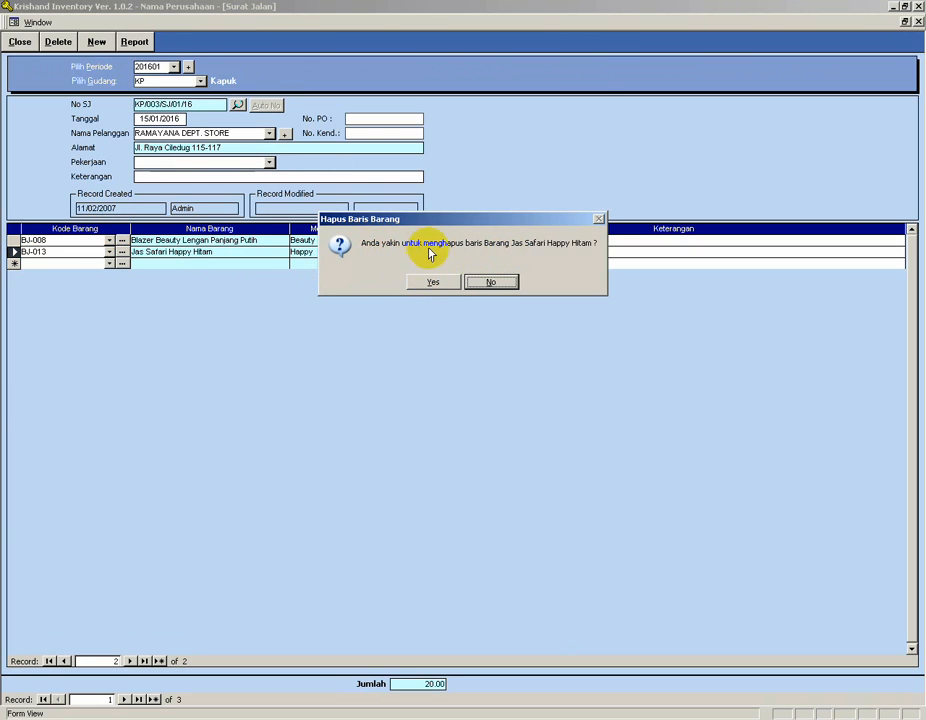
left_click(494, 282)
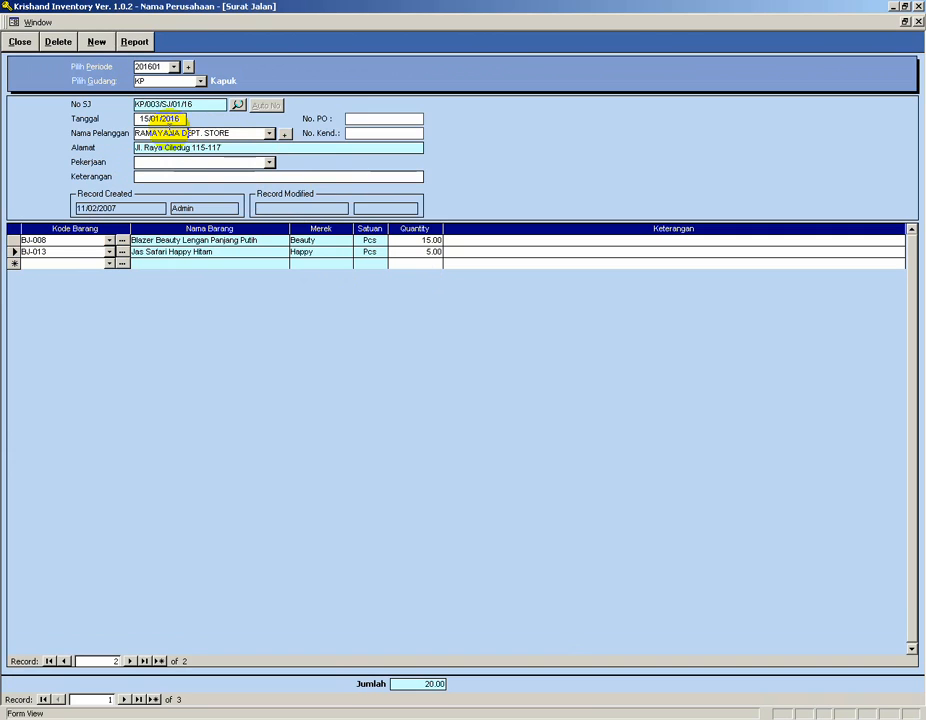
left_click(158, 162)
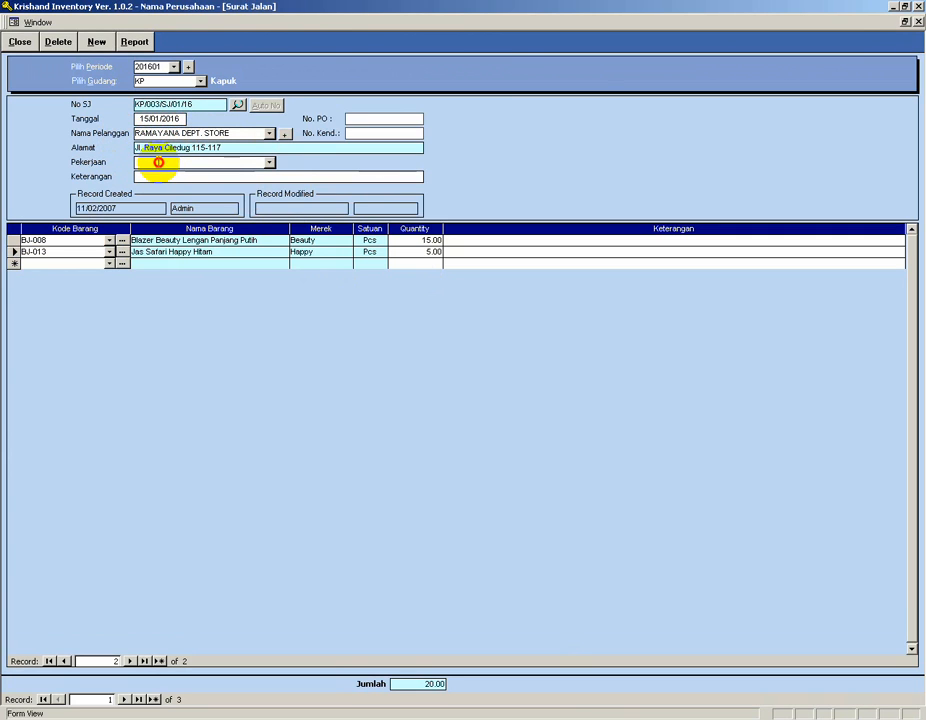
left_click(160, 118)
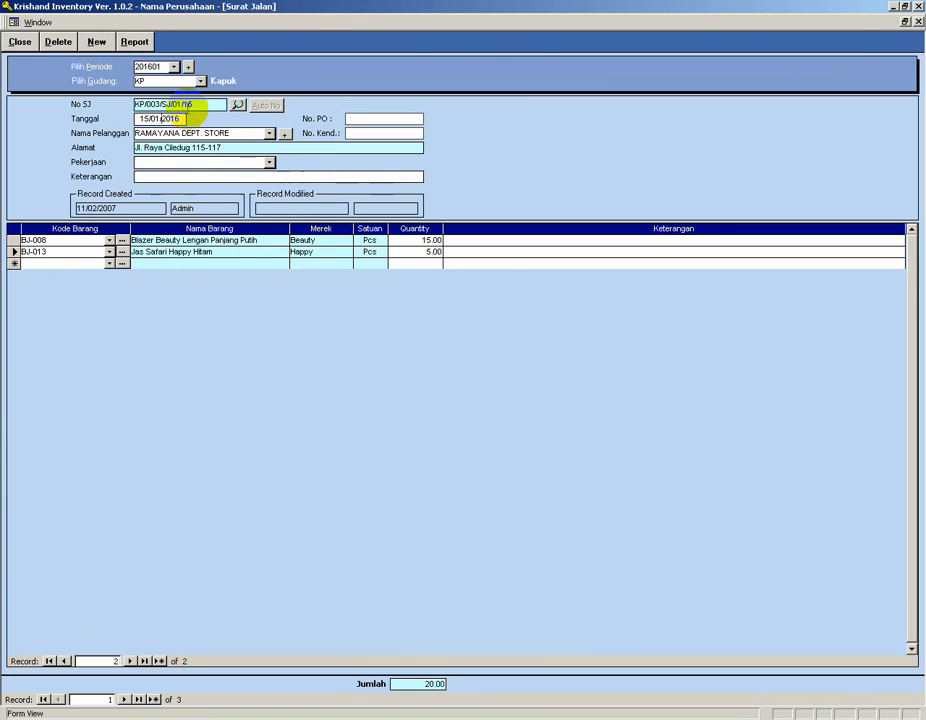
left_click(59, 42)
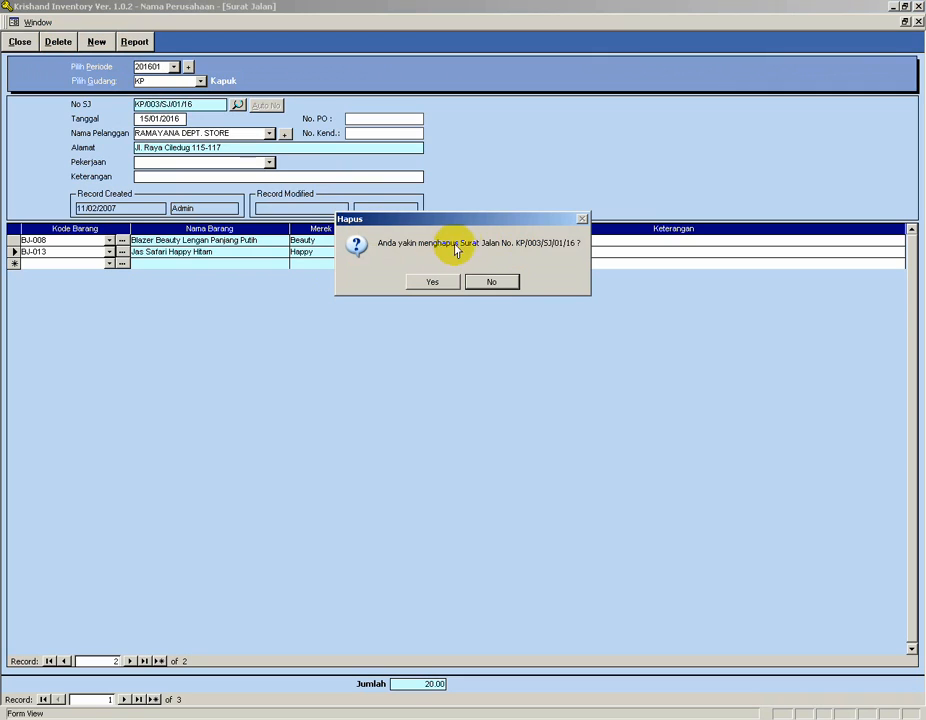
left_click(493, 283)
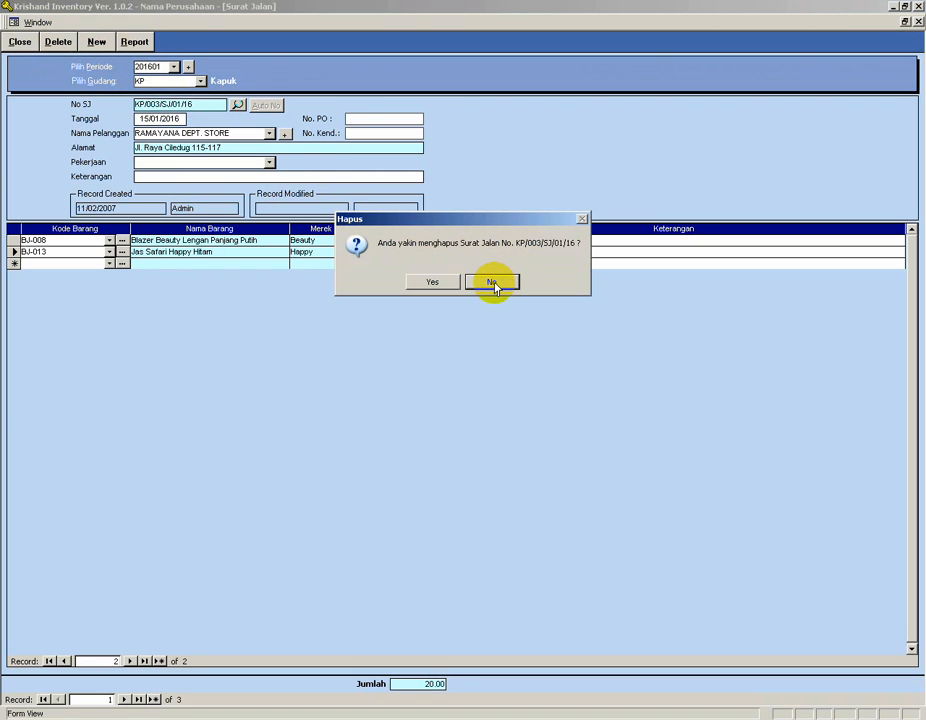
left_click(493, 283)
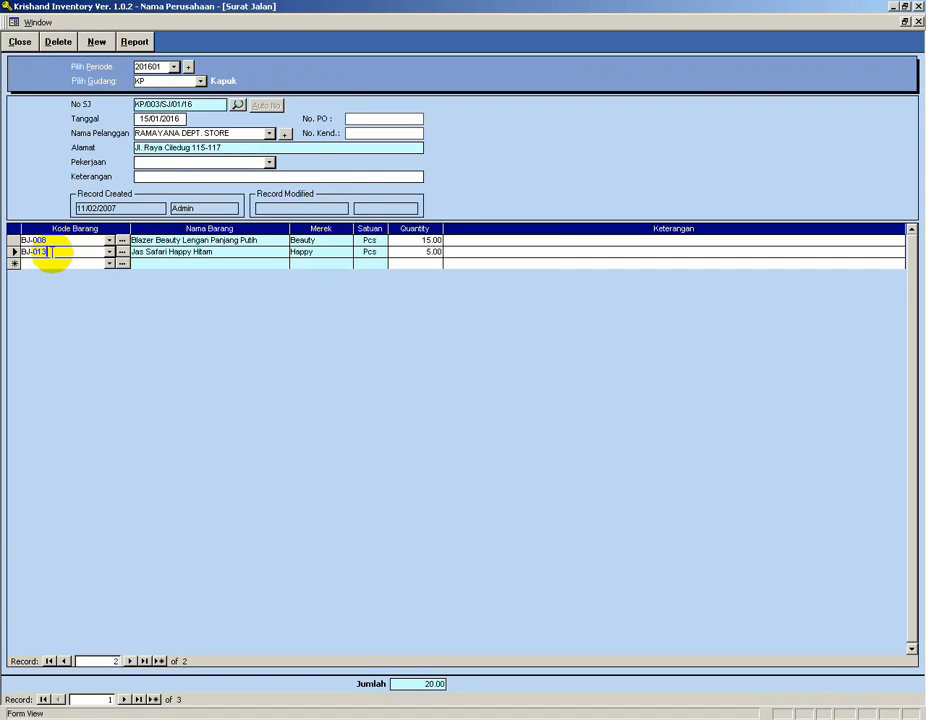
Delete the BJ-013 Jas Safari Happy Hitam line from delivery note KP/003/SJ/01/16, confirming the deletion.
left_click(62, 41)
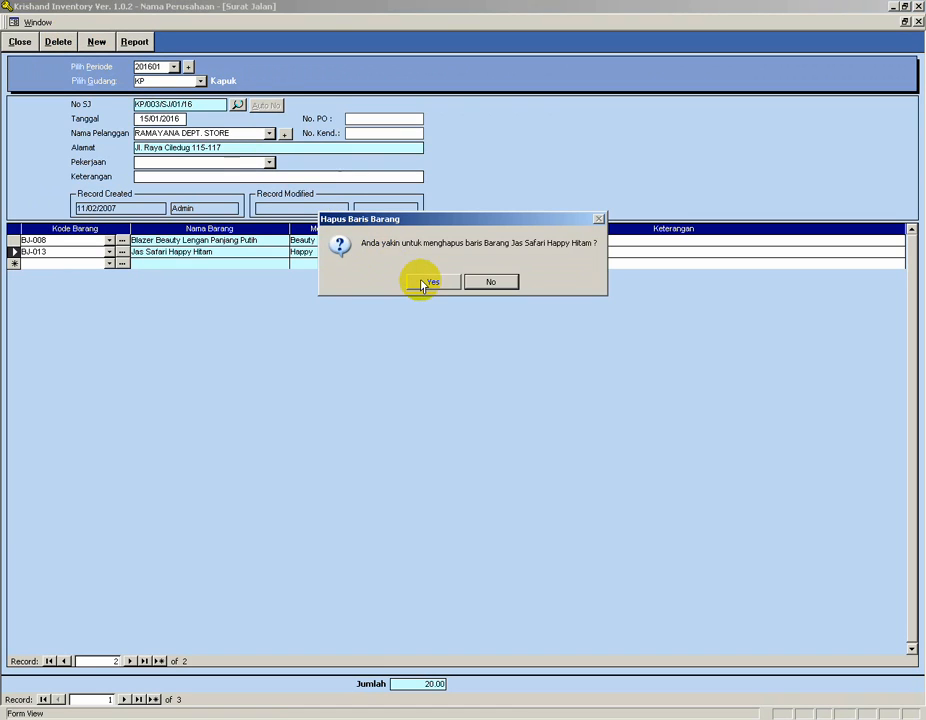
left_click(425, 282)
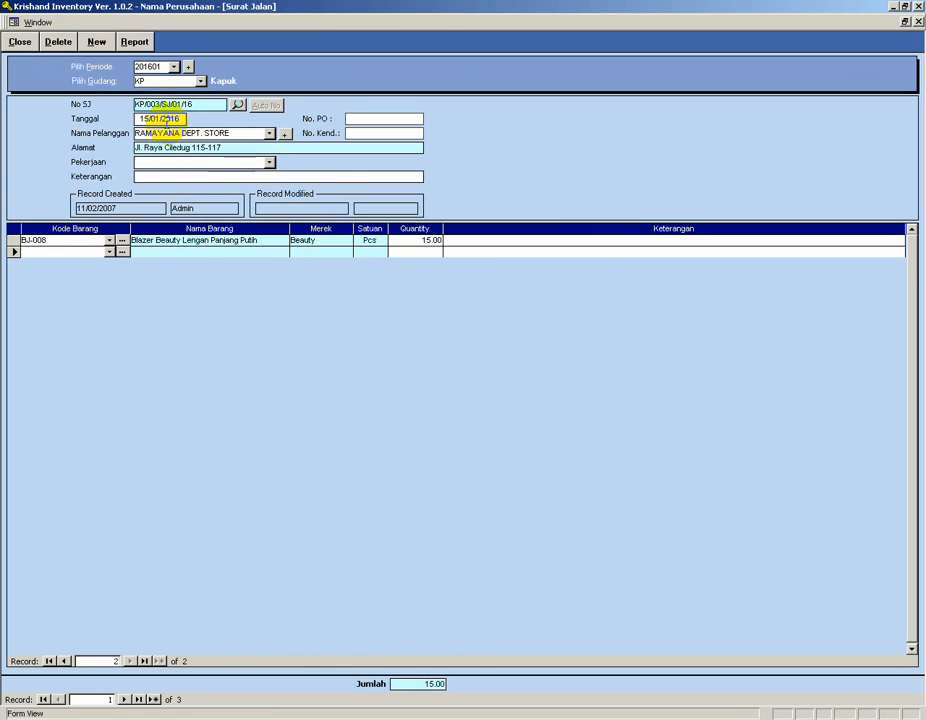
Delete the whole delivery note KP/003/SJ/01/16, confirming the deletion.
left_click(164, 132)
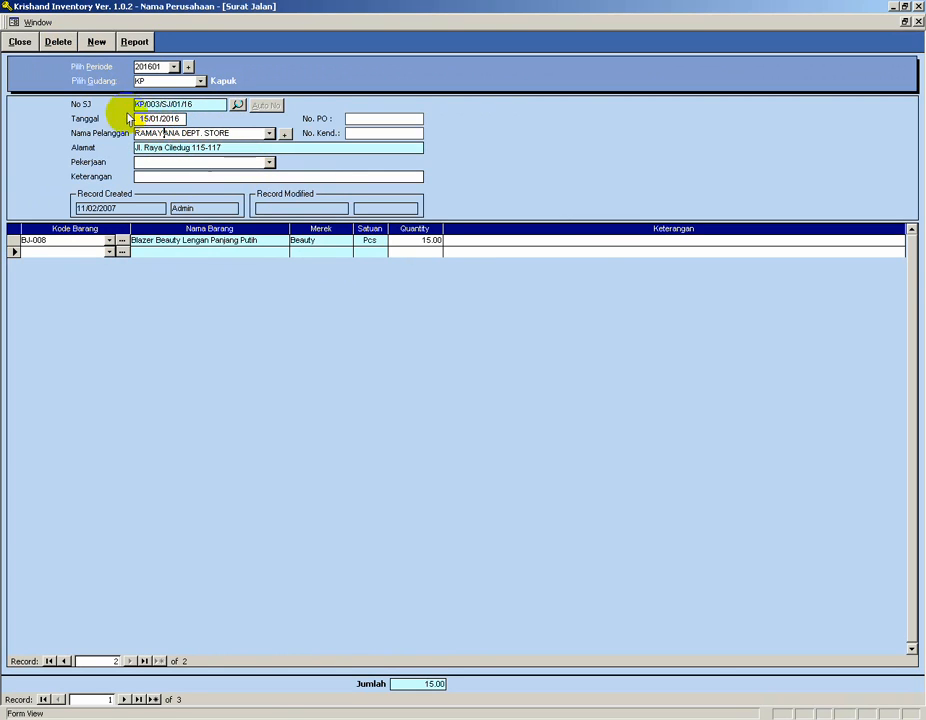
left_click(63, 44)
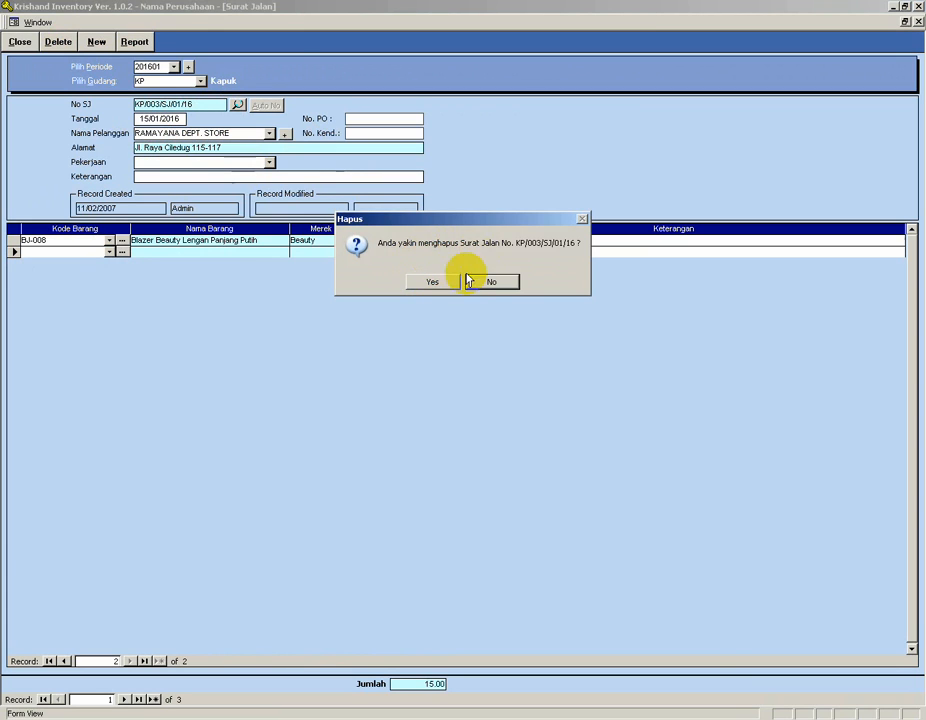
left_click(433, 282)
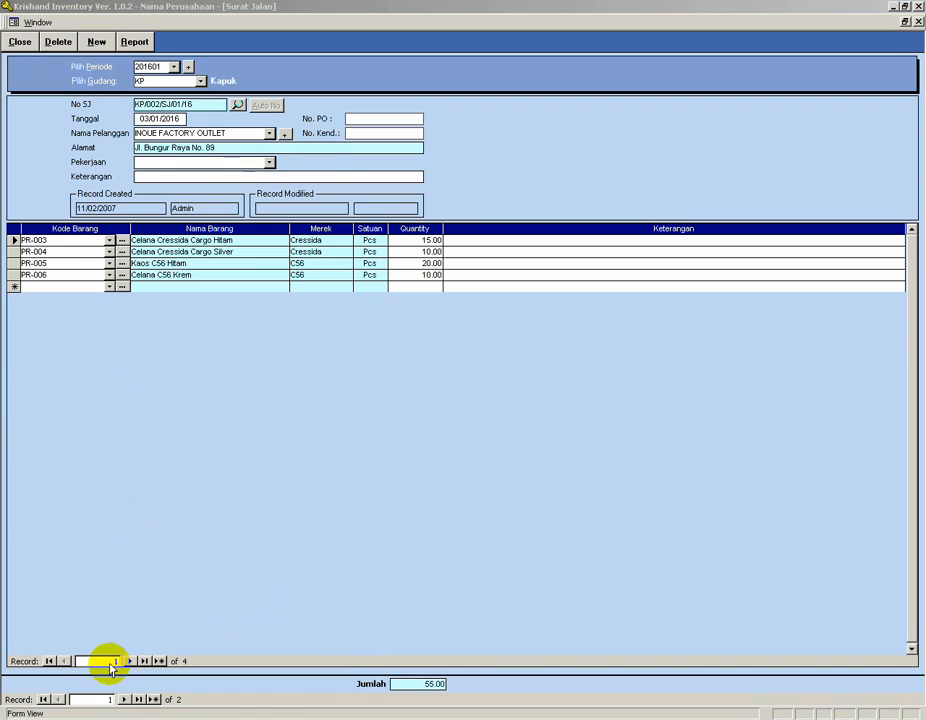
Browse the remaining delivery notes and their item lines.
left_click(131, 556)
left_click(54, 241)
left_click(54, 252)
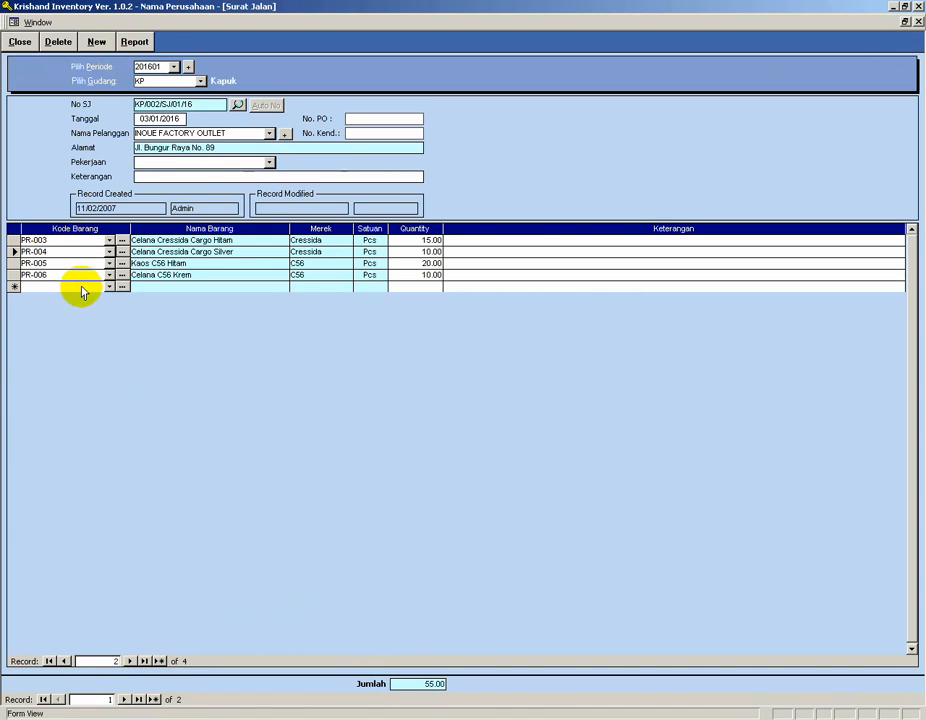
left_click(124, 700)
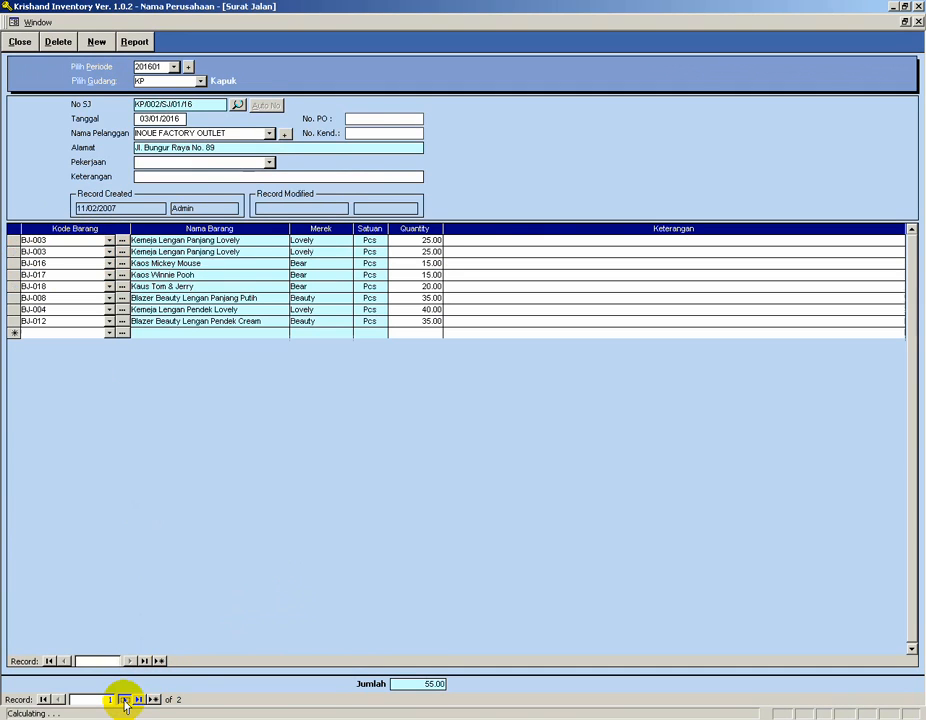
left_click(60, 700)
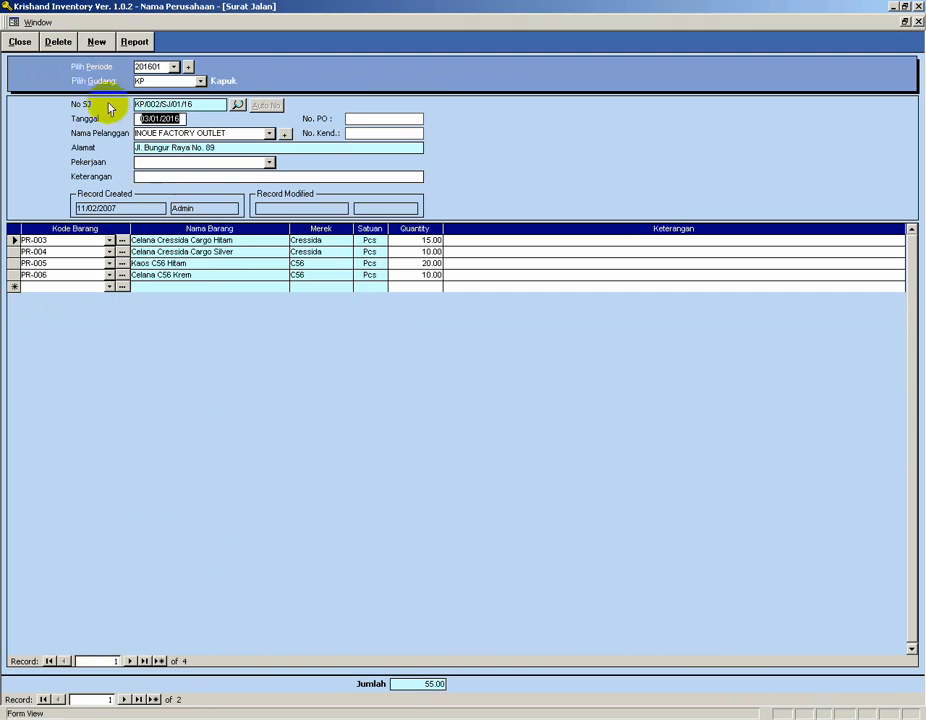
In System Maintenance's Hapus Data, select all data types, delete them with confirmation, and return to the main menu.
left_click(18, 43)
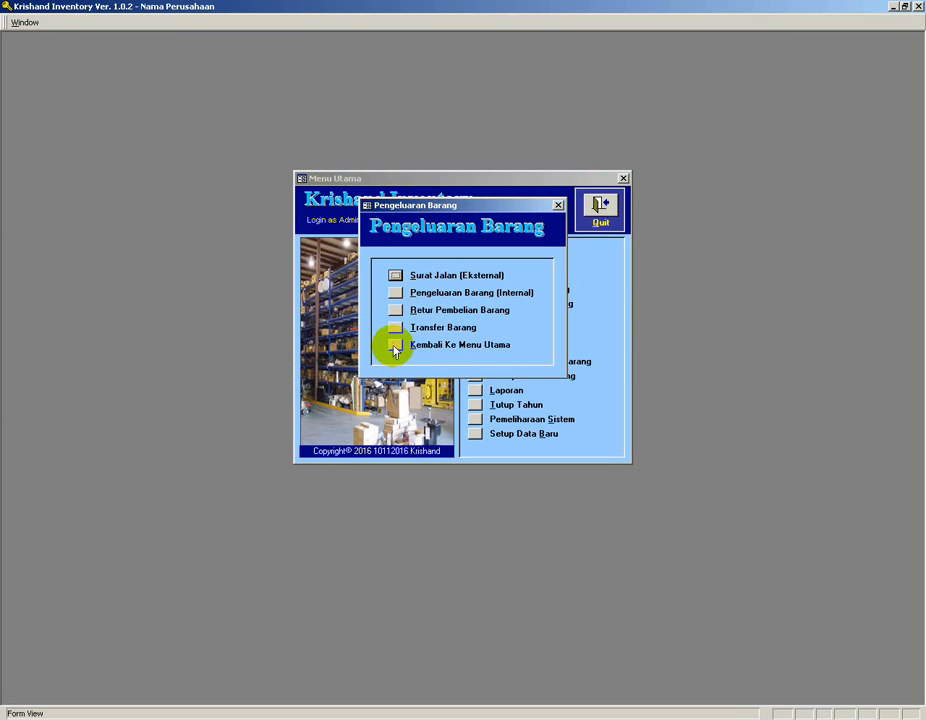
left_click(395, 344)
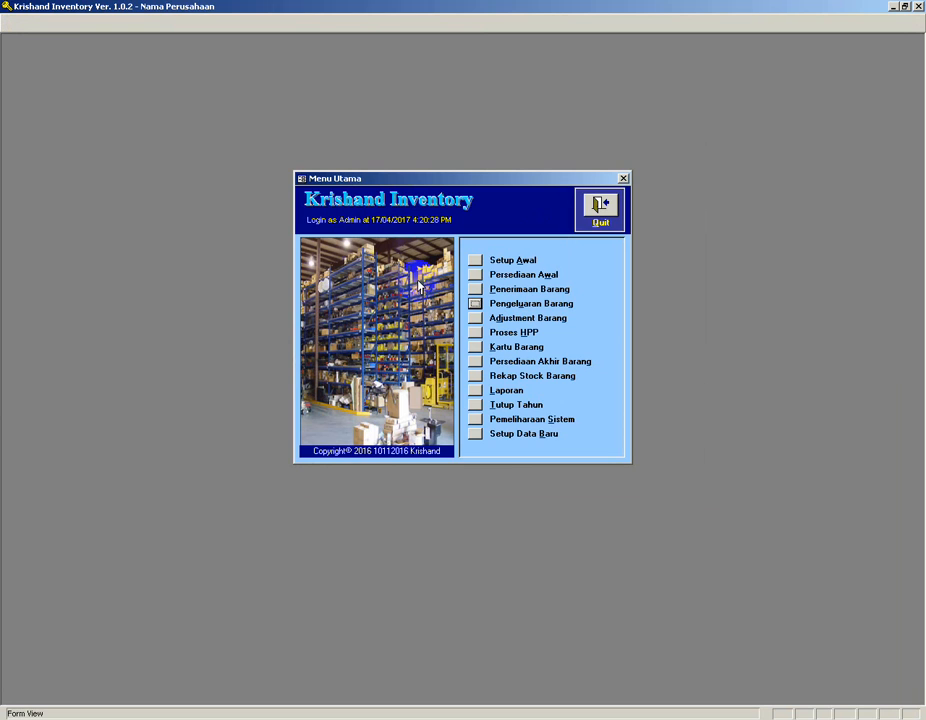
left_click(474, 421)
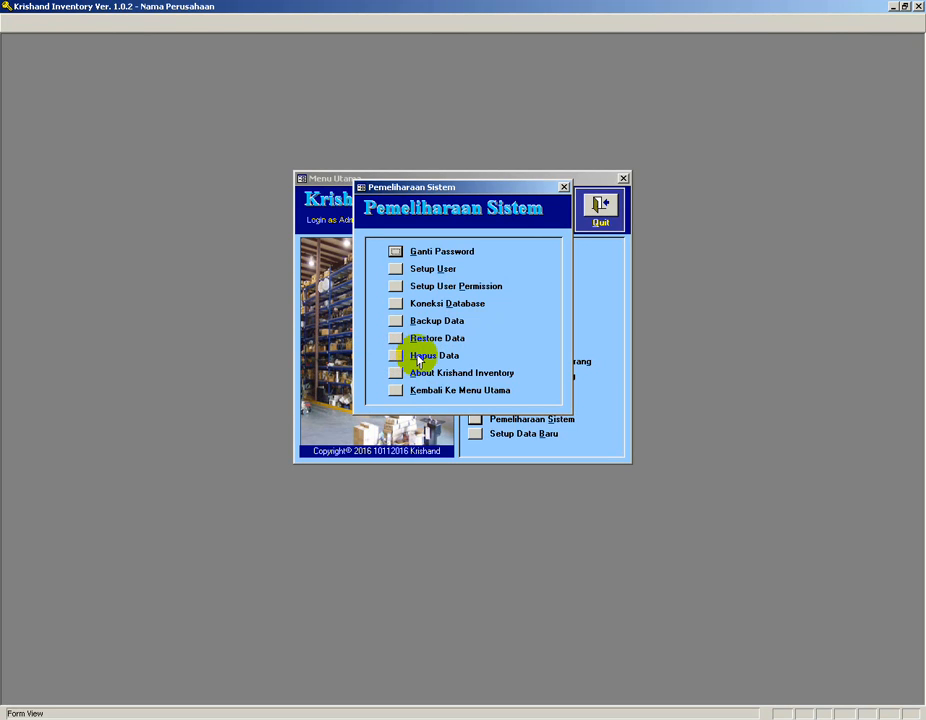
left_click(395, 356)
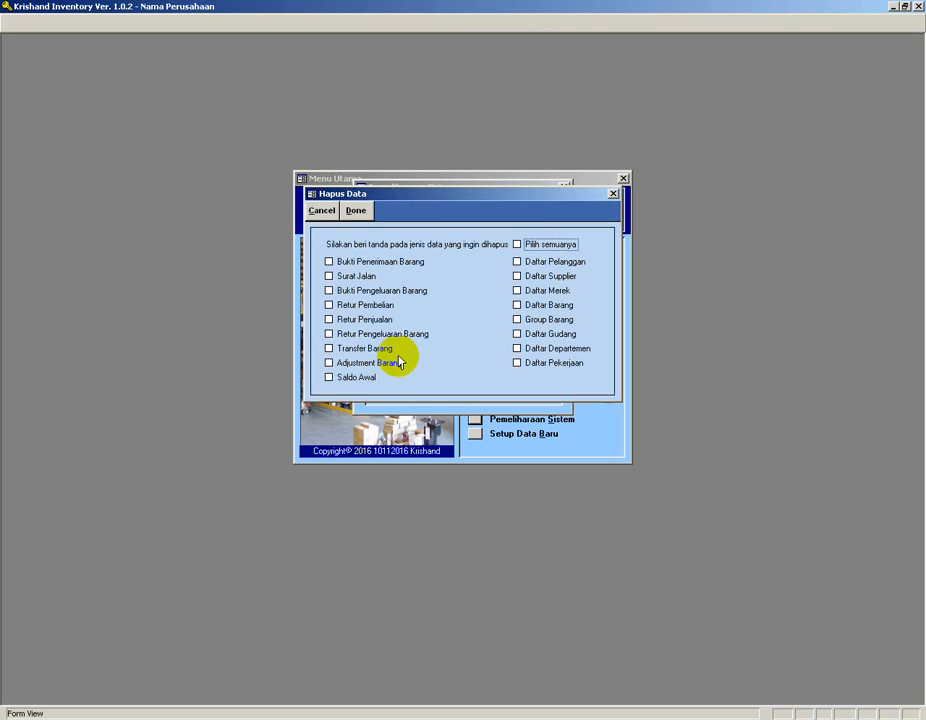
left_click(530, 247)
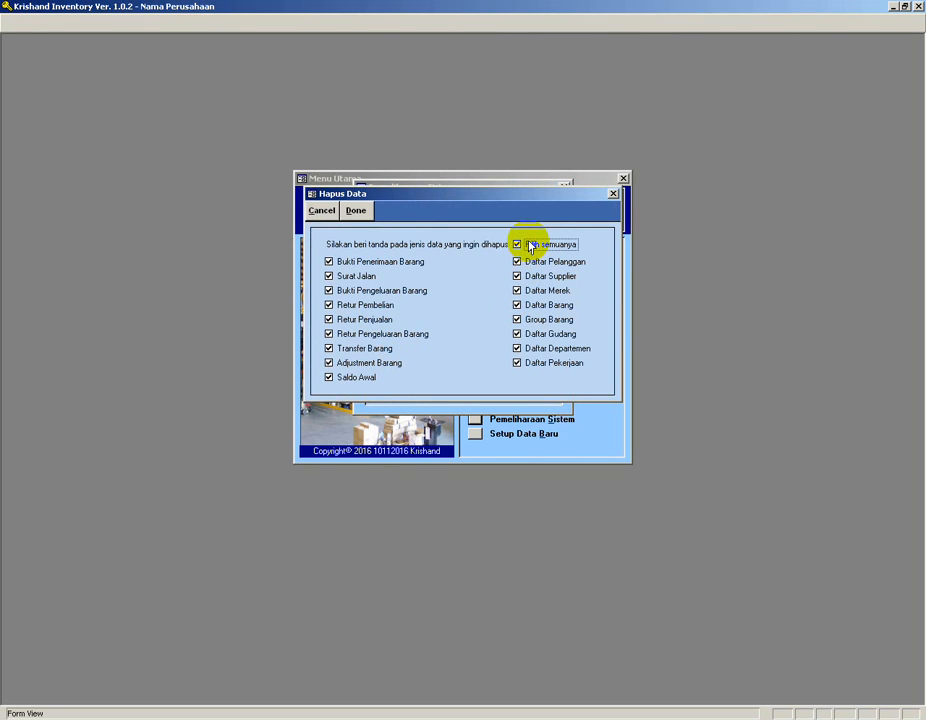
left_click(354, 210)
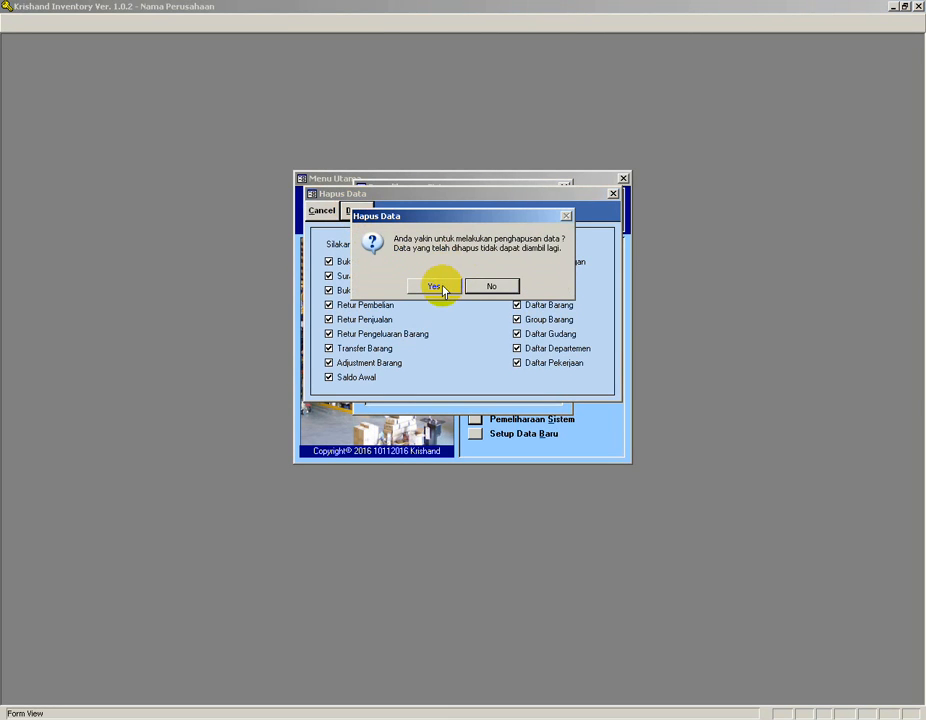
left_click(443, 288)
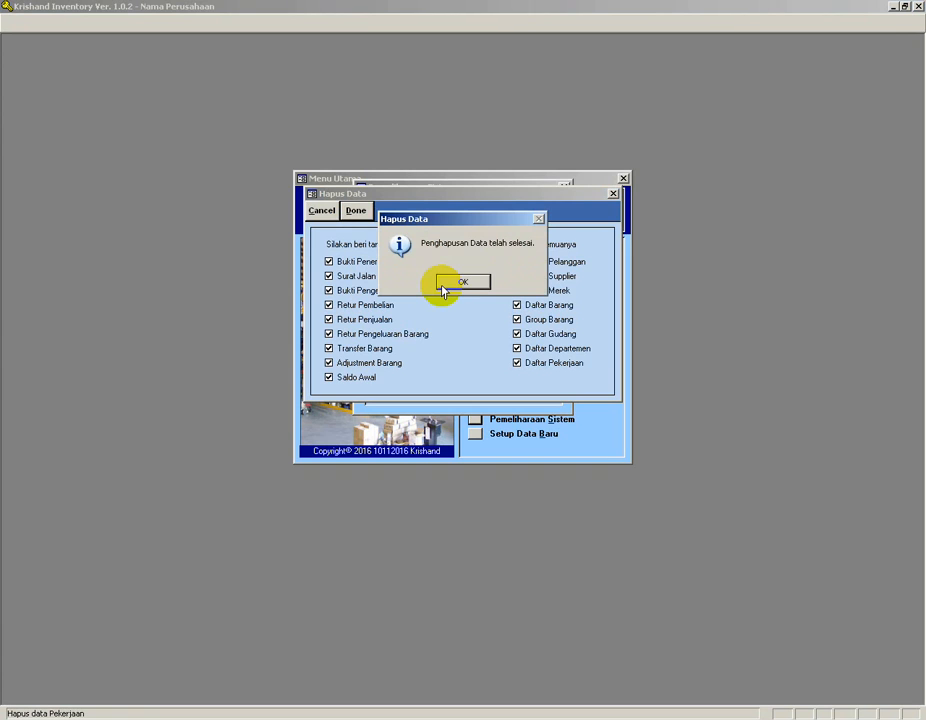
left_click(460, 285)
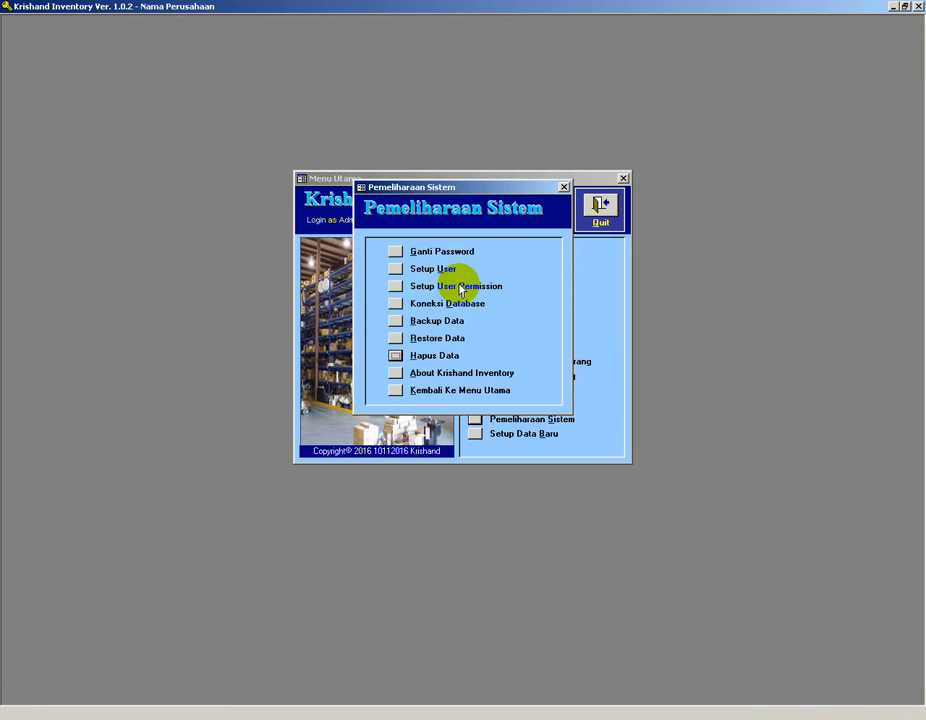
left_click(394, 389)
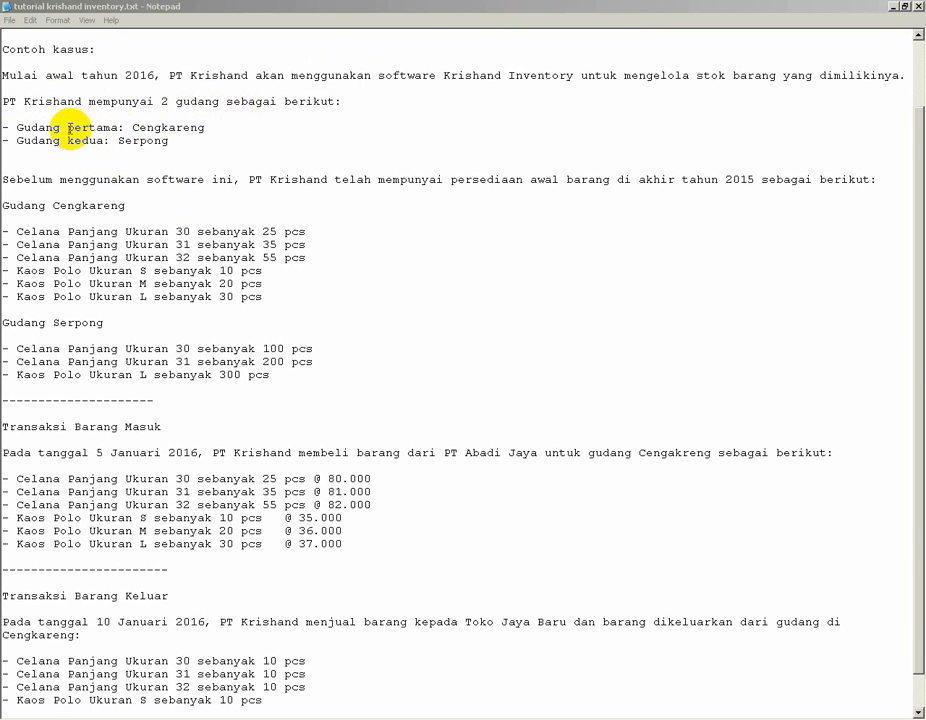
In the Notepad case-study file, review the warehouse names Cengkareng and Serpong.
left_click_drag(133, 128, 223, 128)
left_click(169, 140)
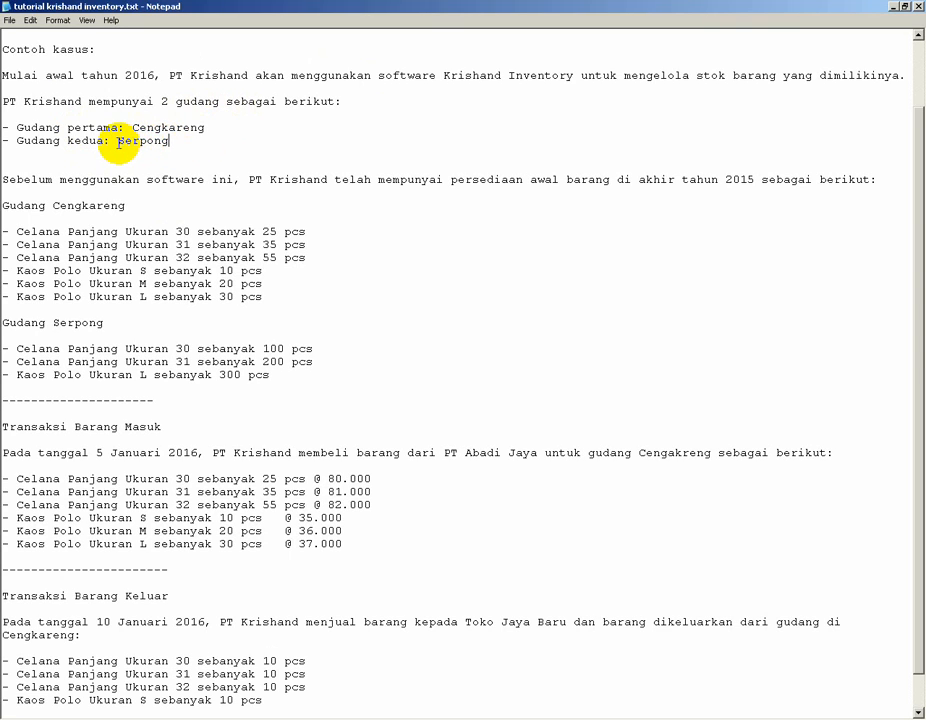
double_click(165, 143)
left_click(180, 152)
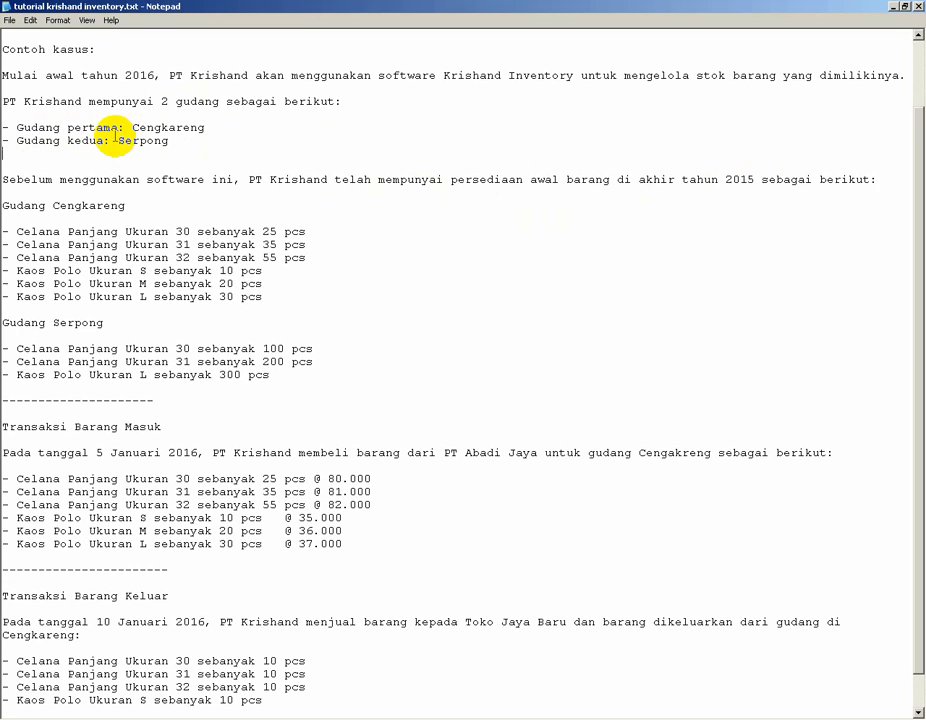
Add a unit price of @ 75000 to the three Celana Panjang lines of the Gudang Cengkareng opening stock.
left_click_drag(3, 205, 134, 207)
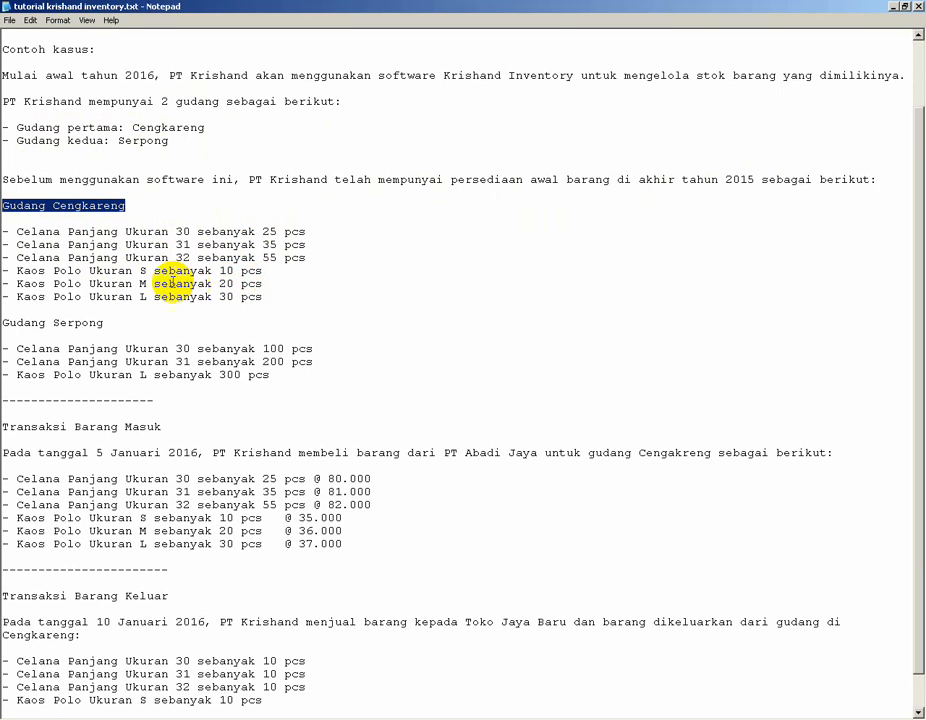
left_click_drag(263, 296, 43, 213)
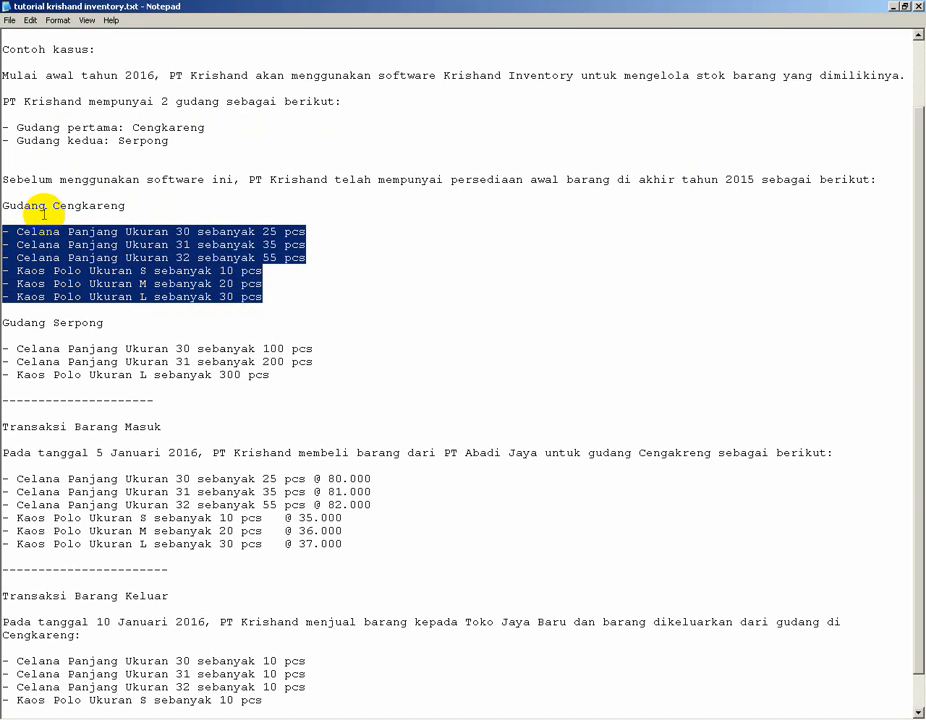
left_click(54, 320)
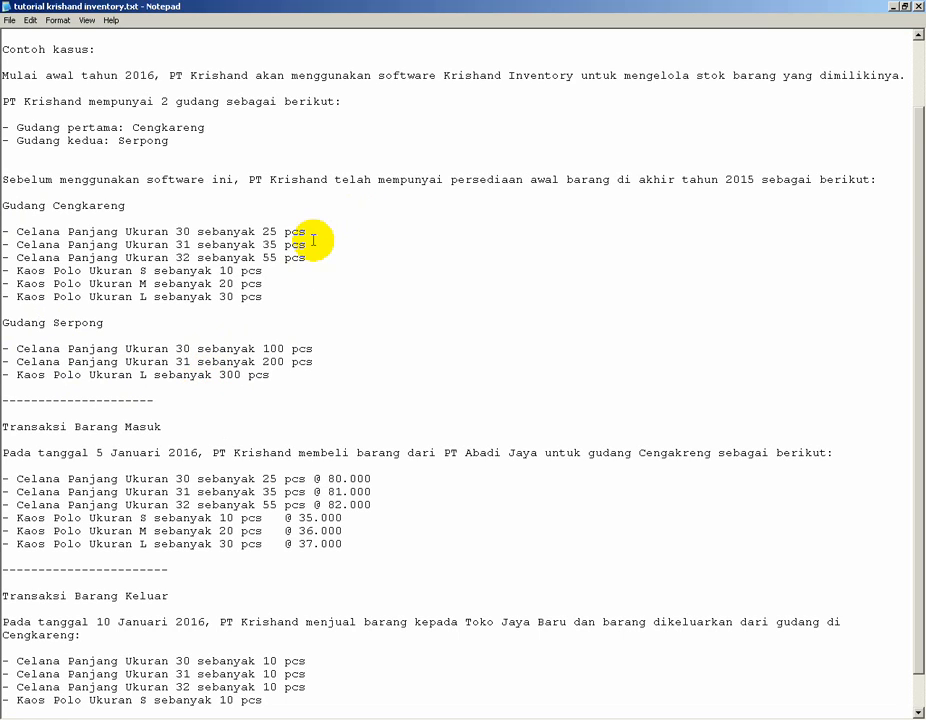
left_click(403, 232)
type("@")
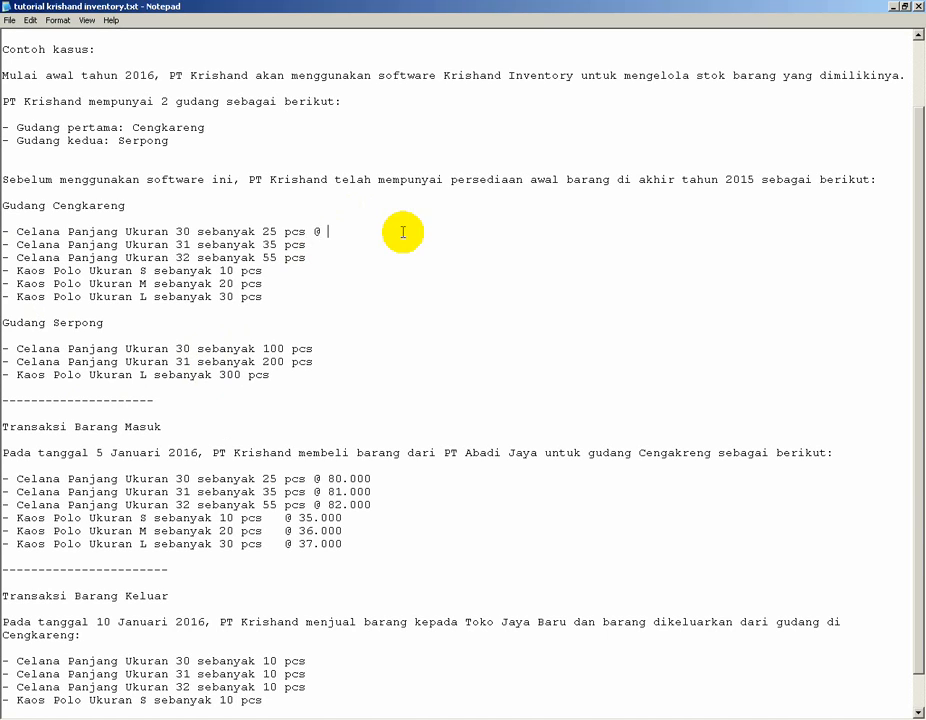
type("75000")
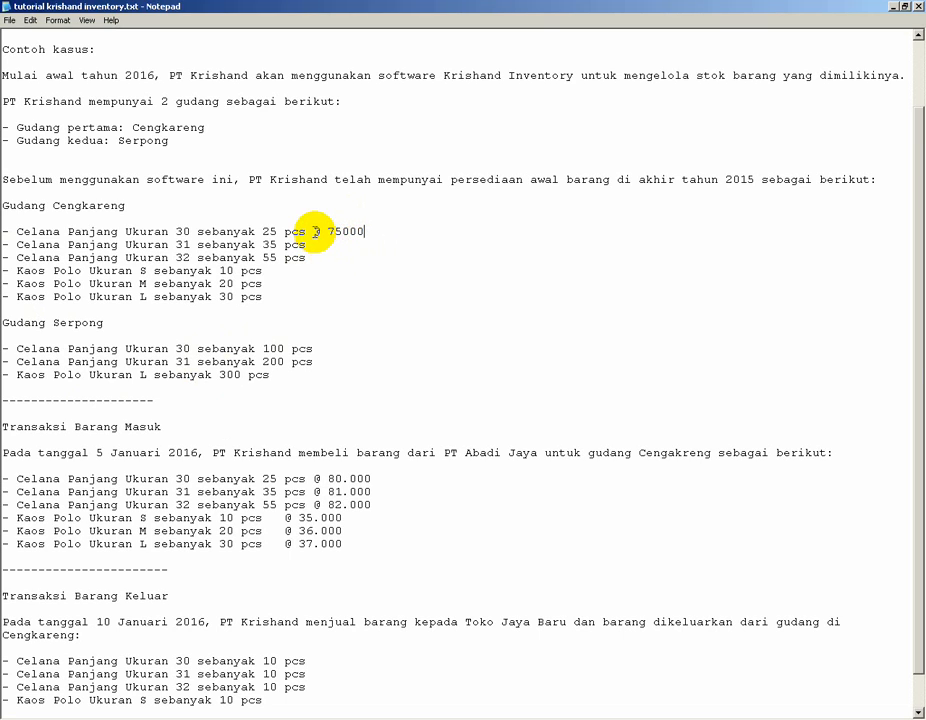
left_click_drag(312, 231, 368, 231)
key("ctrl+c")
left_click(380, 244)
key("ctrl+v")
left_click(326, 258)
key("ctrl+v")
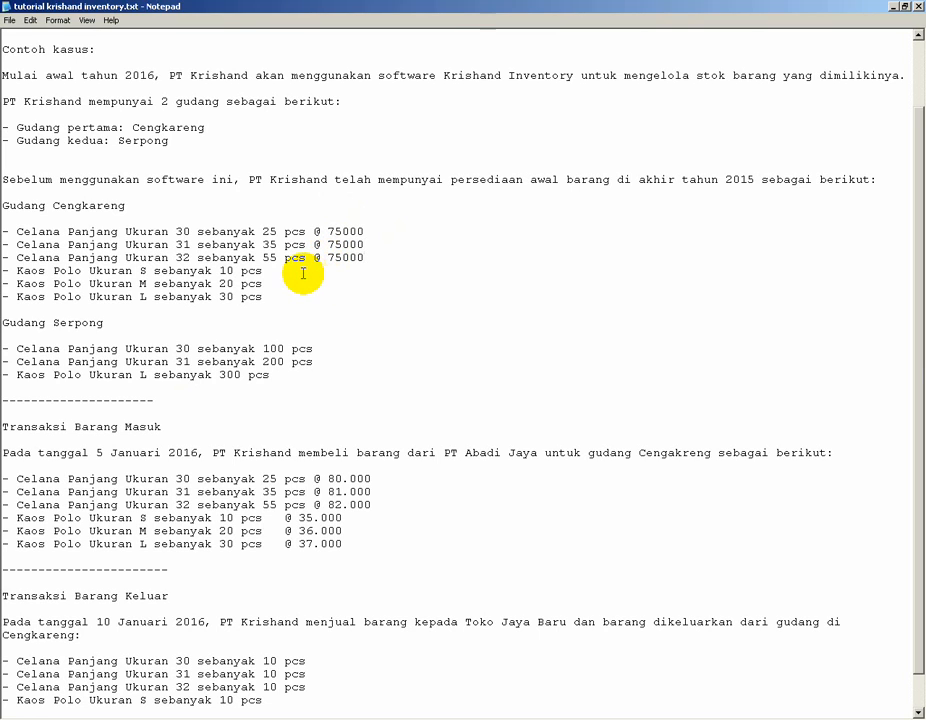
Add a unit price of @ 30.000 to the three Kaos Polo lines of the Gudang Cengkareng opening stock.
left_click(298, 271)
type("@ 30.000")
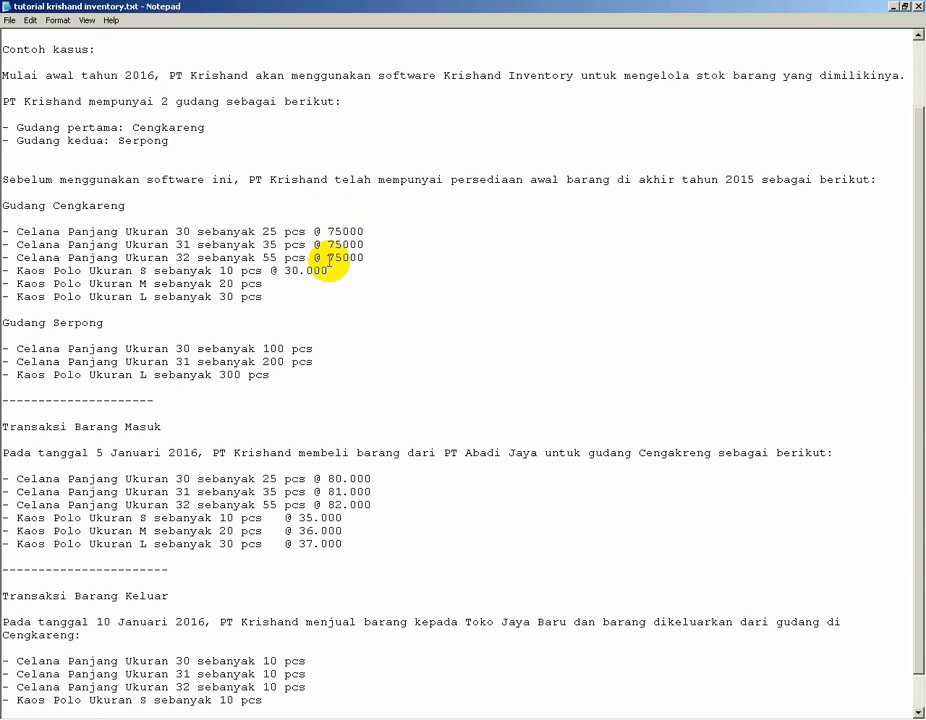
left_click_drag(269, 271, 332, 270)
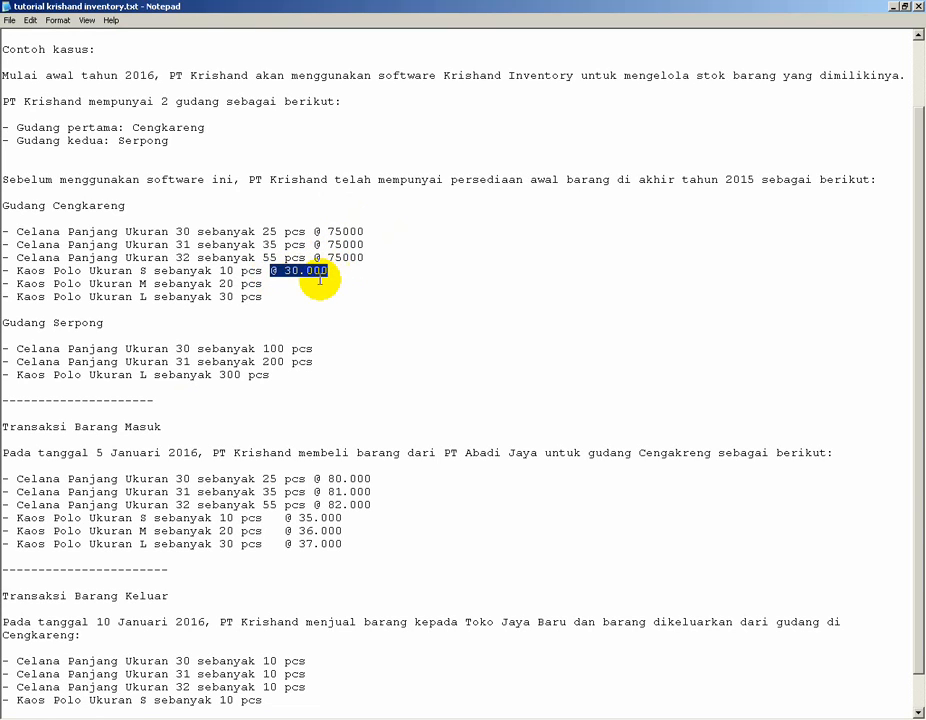
key("ctrl+c")
left_click(318, 284)
key("ctrl+v")
left_click(277, 295)
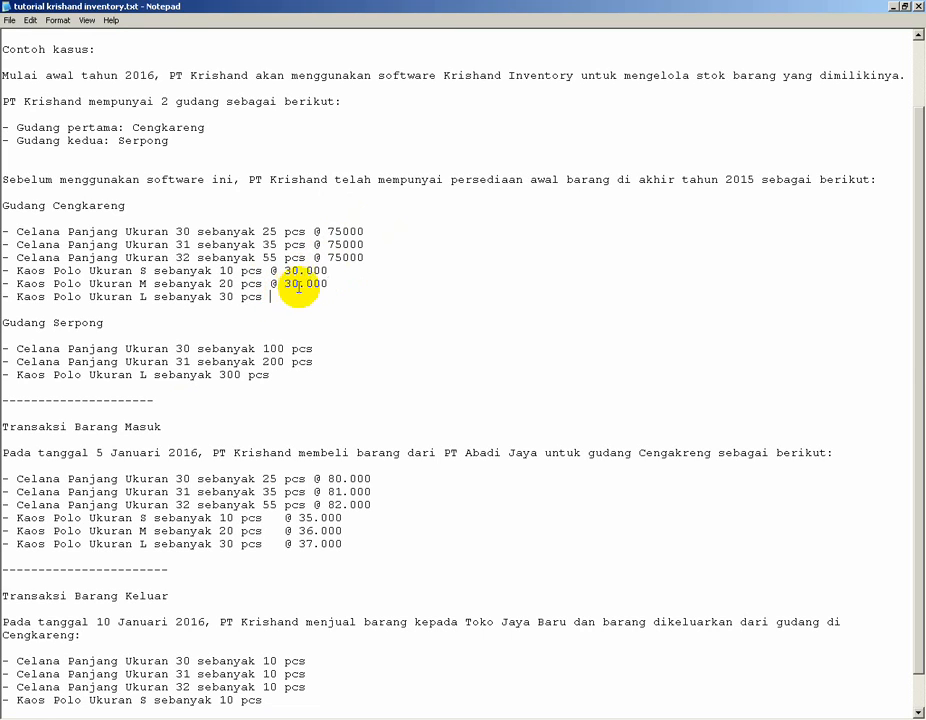
key("ctrl+v")
Change the three Cengkareng Celana Panjang prices to 75.000 with a thousands separator.
left_click(341, 257)
type(".")
left_click(341, 244)
type(".")
left_click(341, 231)
type(".")
Add @ 75.000 unit prices to the two Celana Panjang lines of the Gudang Serpong opening stock.
left_click(336, 284)
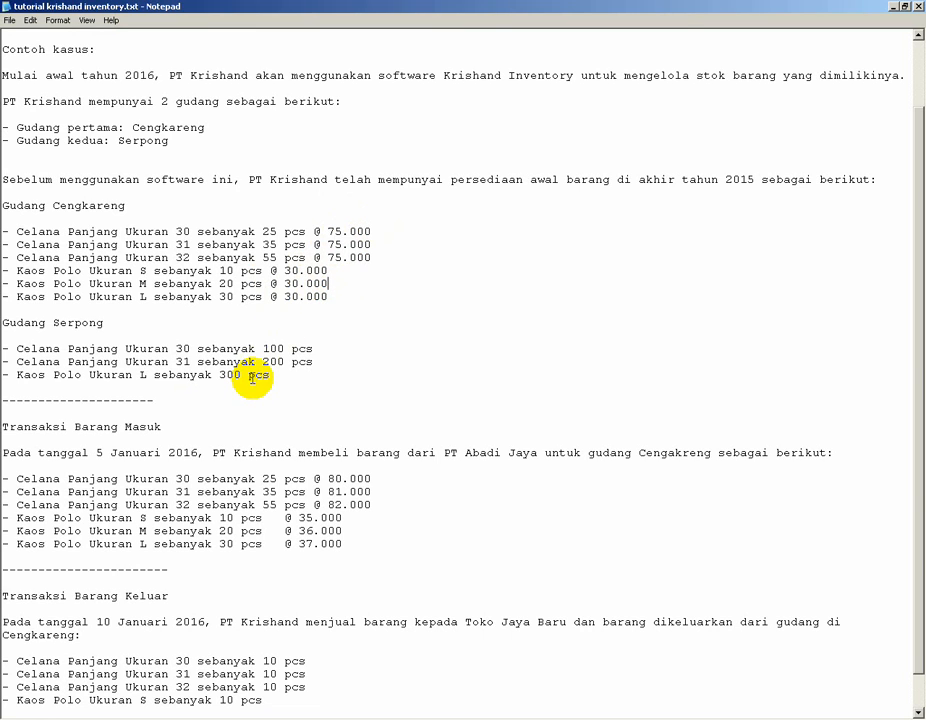
left_click_drag(314, 231, 376, 236)
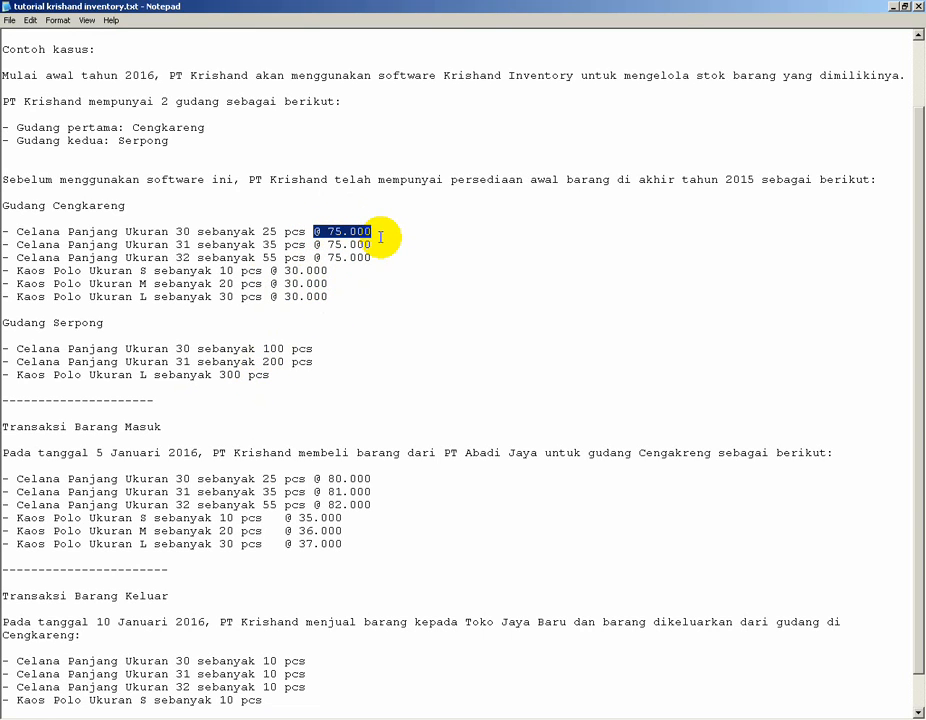
left_click(341, 348)
key("ctrl+v")
left_click(340, 361)
key("ctrl+v")
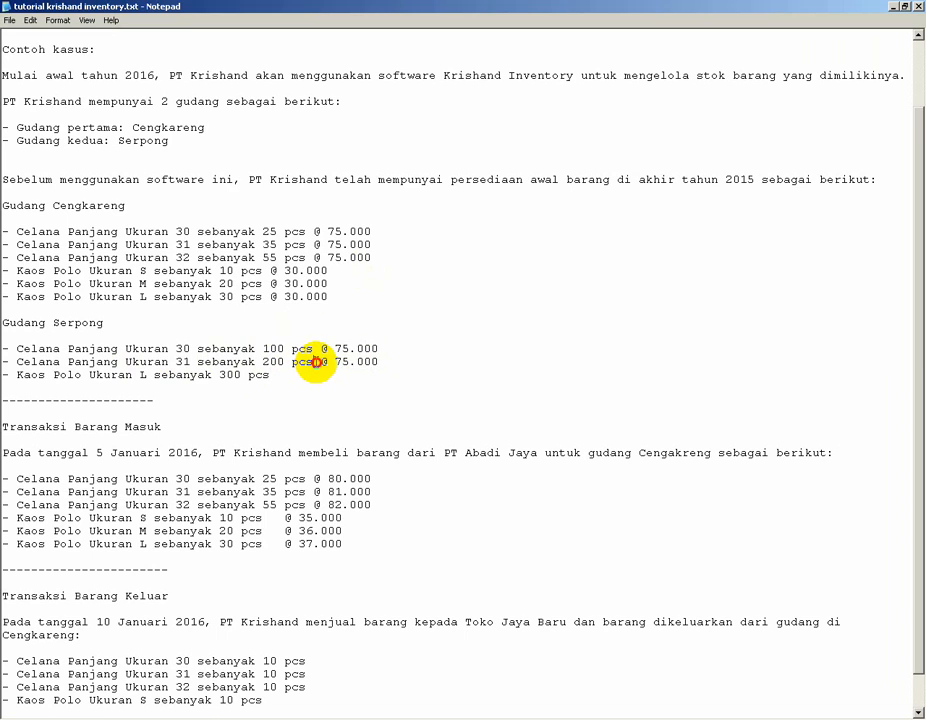
Add an @ 30.000 unit price to the Kaos Polo Ukuran L line of Gudang Serpong.
left_click_drag(315, 362, 393, 361)
left_click(293, 380)
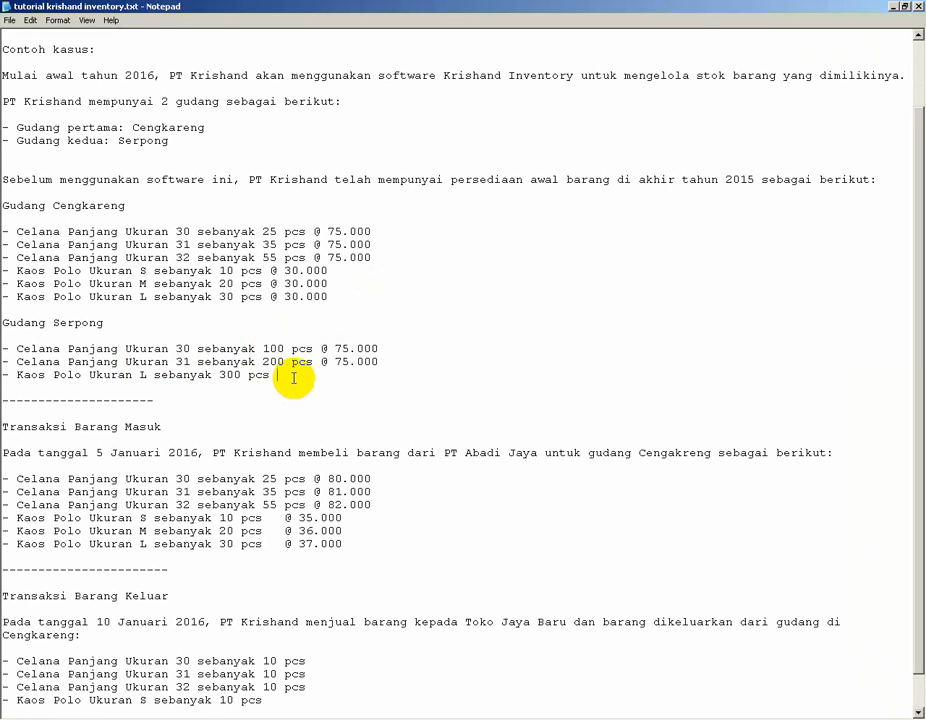
key("ctrl+v")
left_click_drag(298, 377, 313, 377)
type("30")
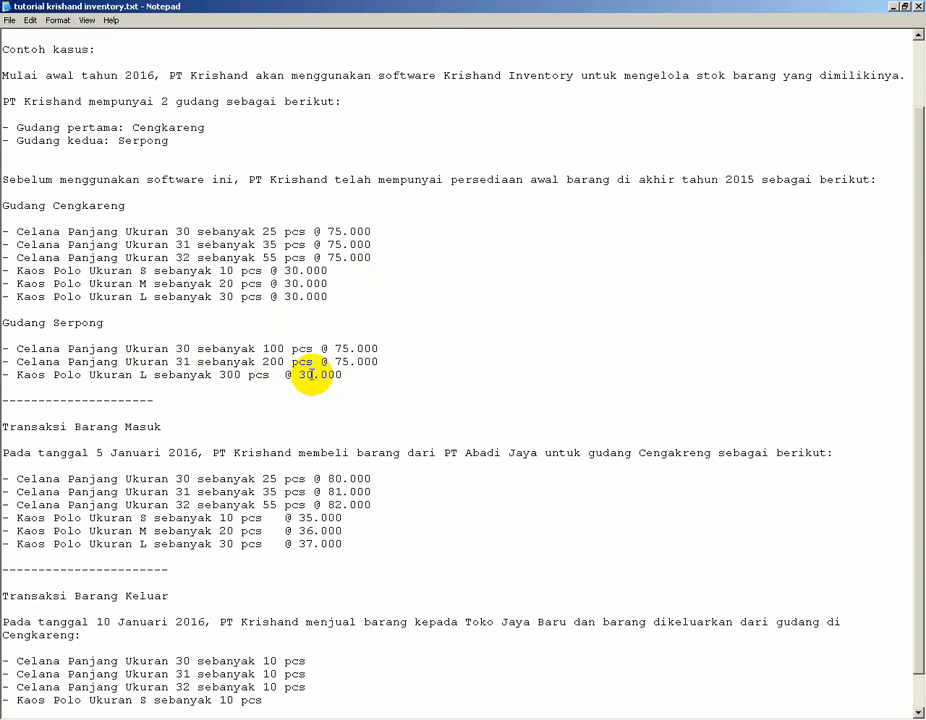
key("Down")
key("Down")
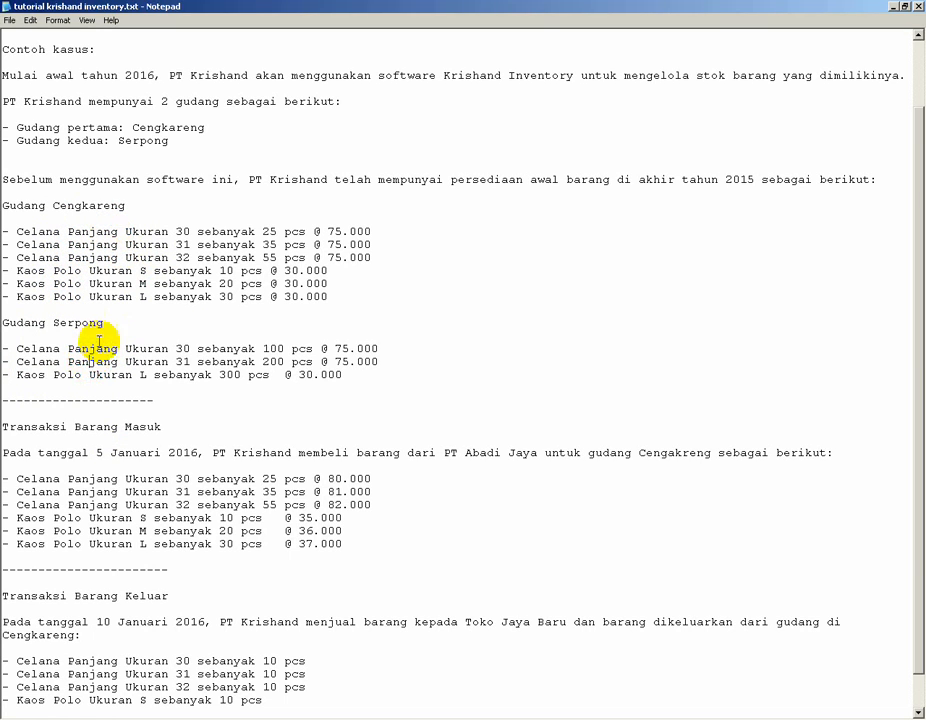
left_click(88, 374)
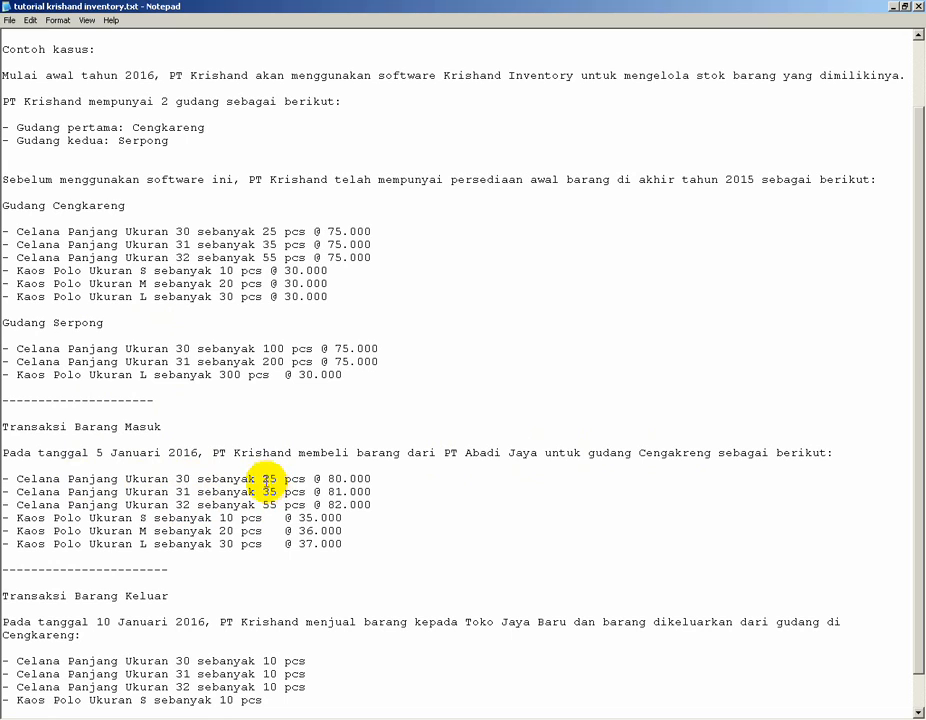
Set the incoming purchase quantities to 20 pcs for the Celana Panjang lines and 10 pcs for Kaos Polo M and L.
left_click_drag(269, 480, 277, 480)
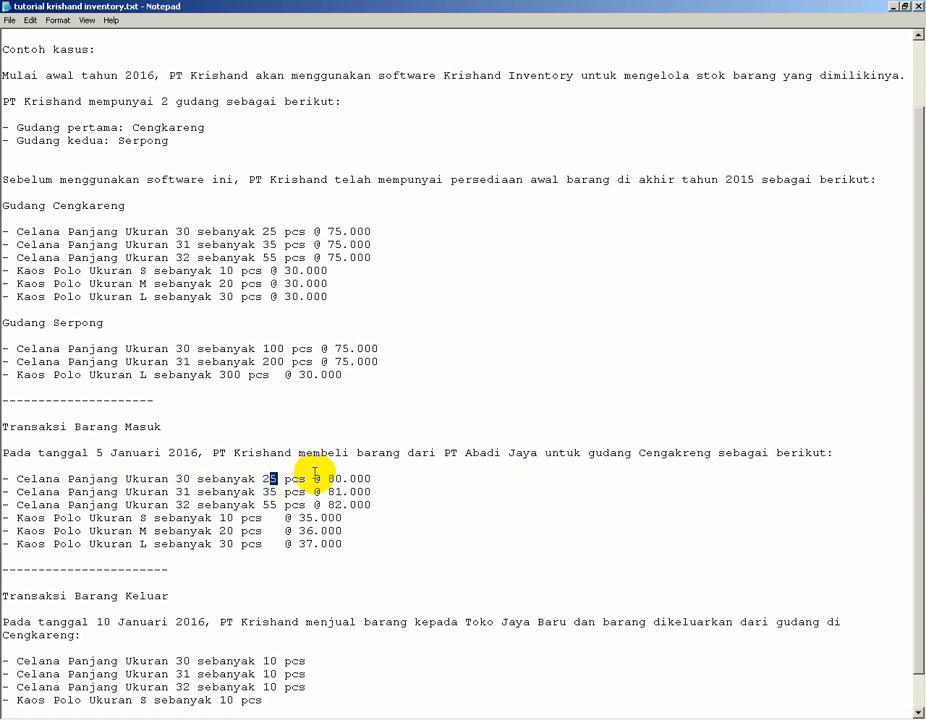
type("0")
mouse_move(263, 491)
left_mouse_down()
mouse_move(274, 491)
mouse_move(277, 505)
left_mouse_up()
type("20")
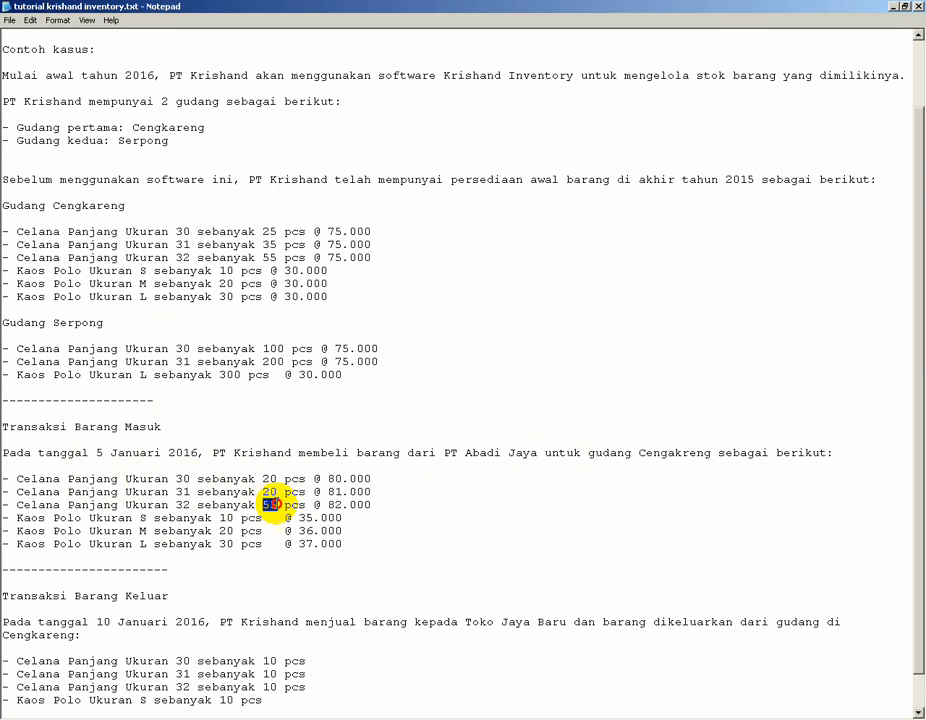
type("20")
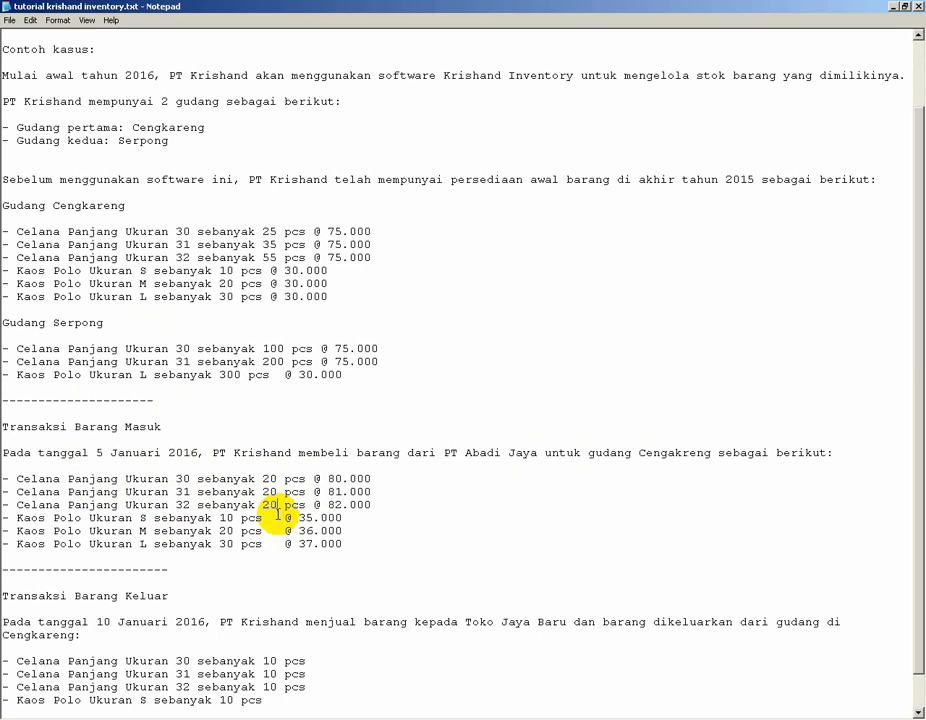
double_click(227, 531)
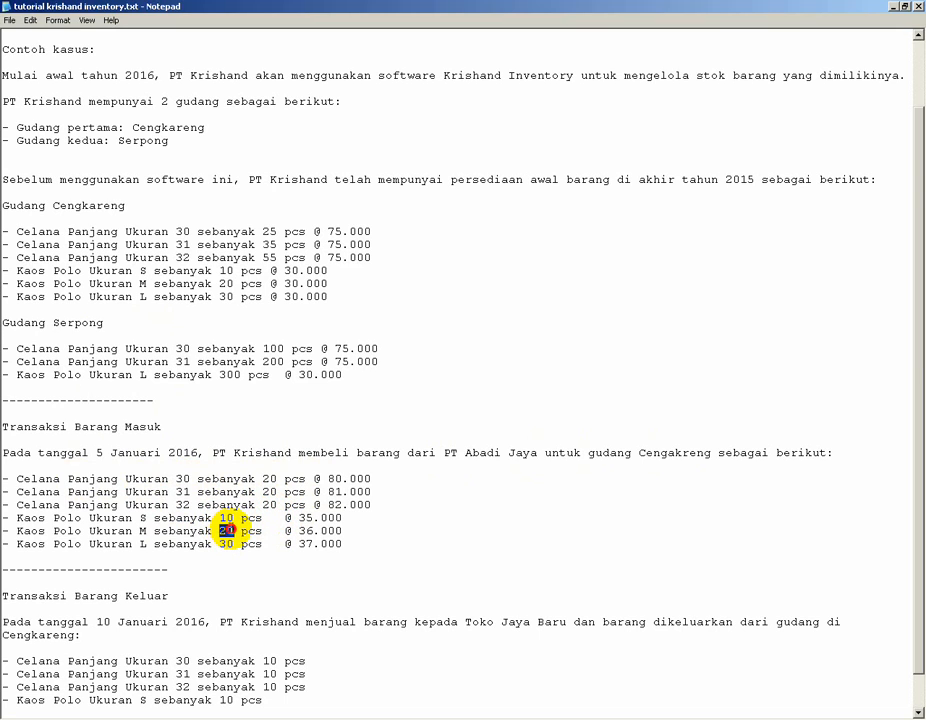
type("10")
double_click(226, 544)
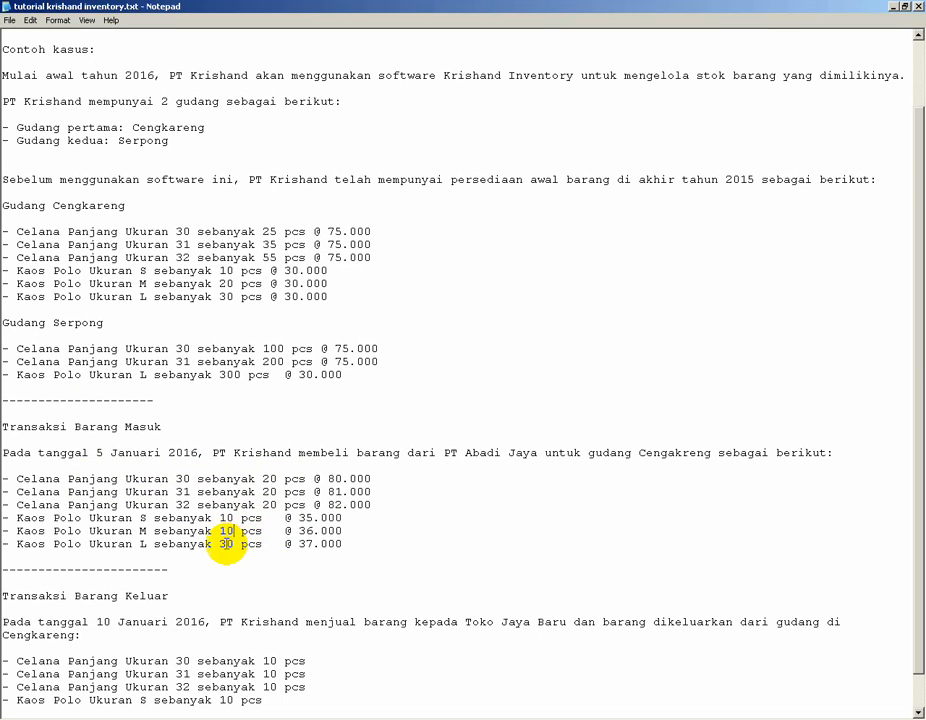
type("10")
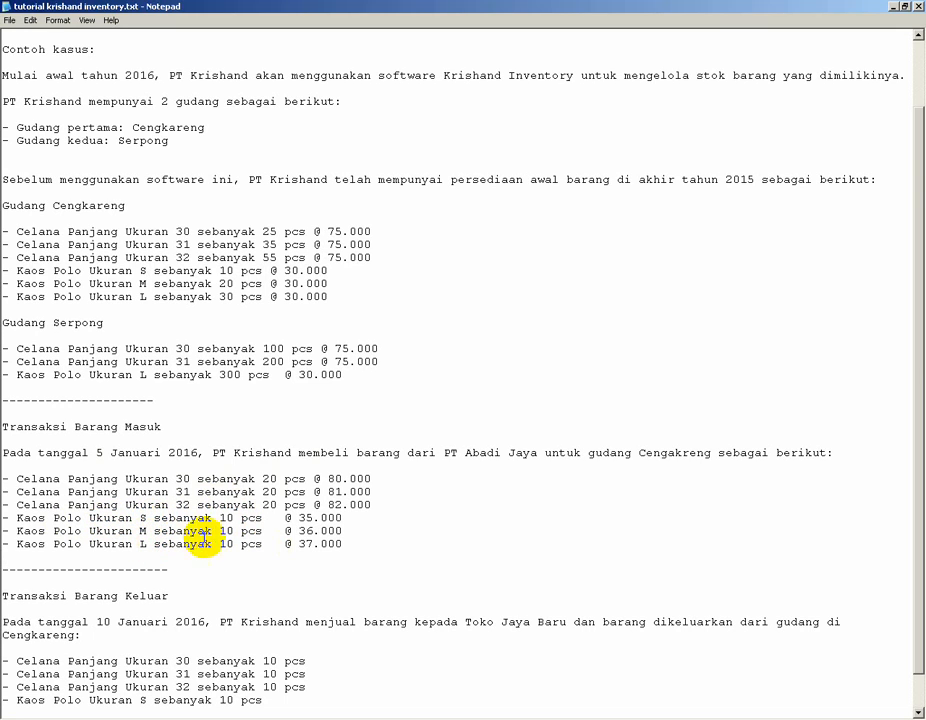
Align the @ price columns of the Kaos Polo lines in the purchase, Serpong and Cengkareng sections.
left_click(274, 519)
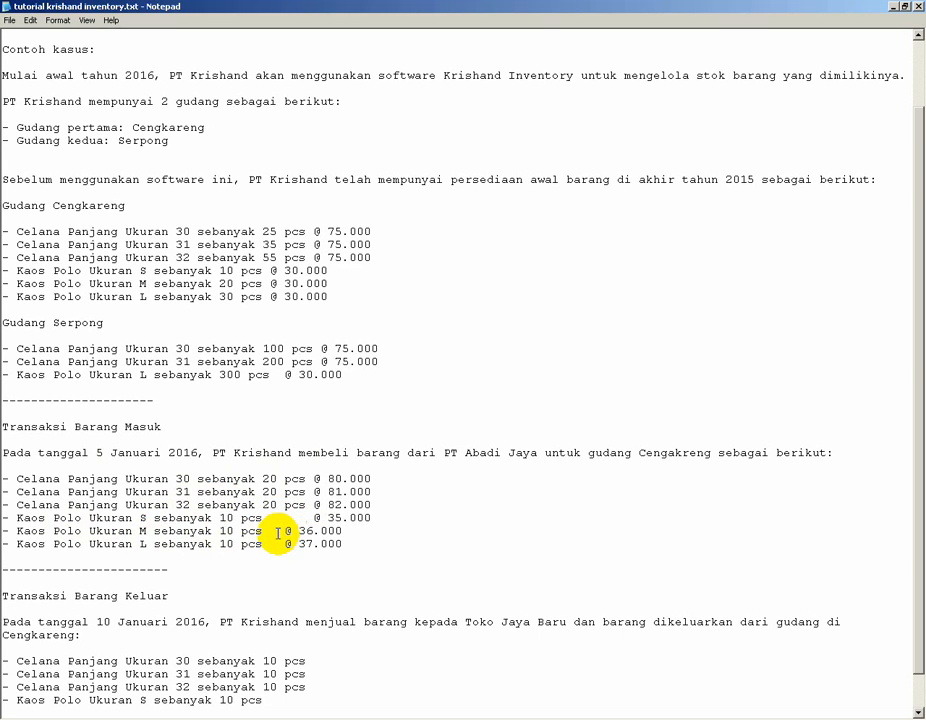
left_click(279, 532)
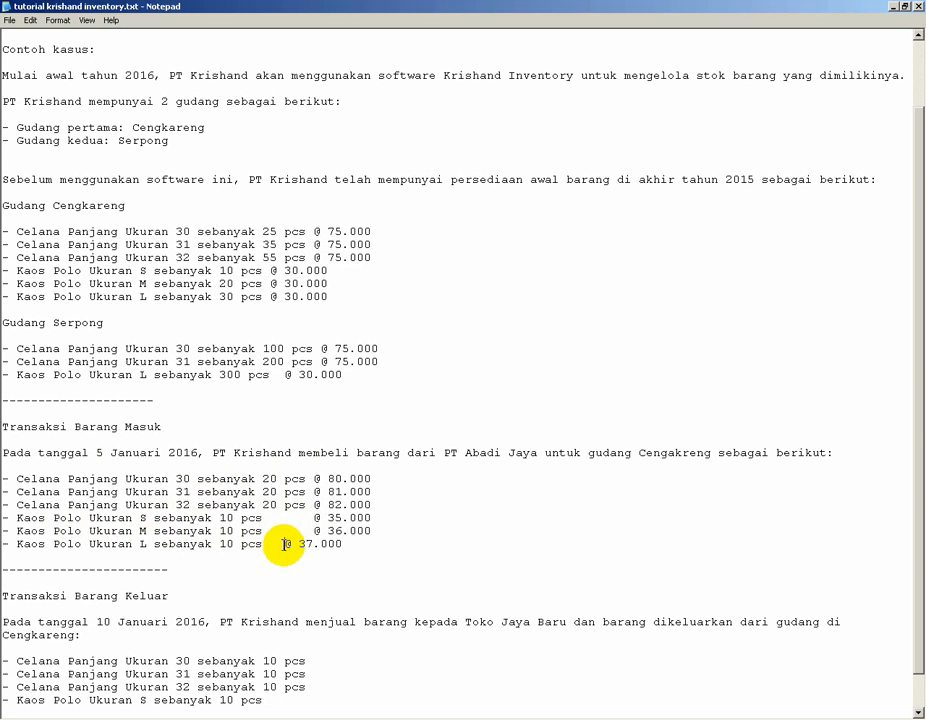
left_click(284, 544)
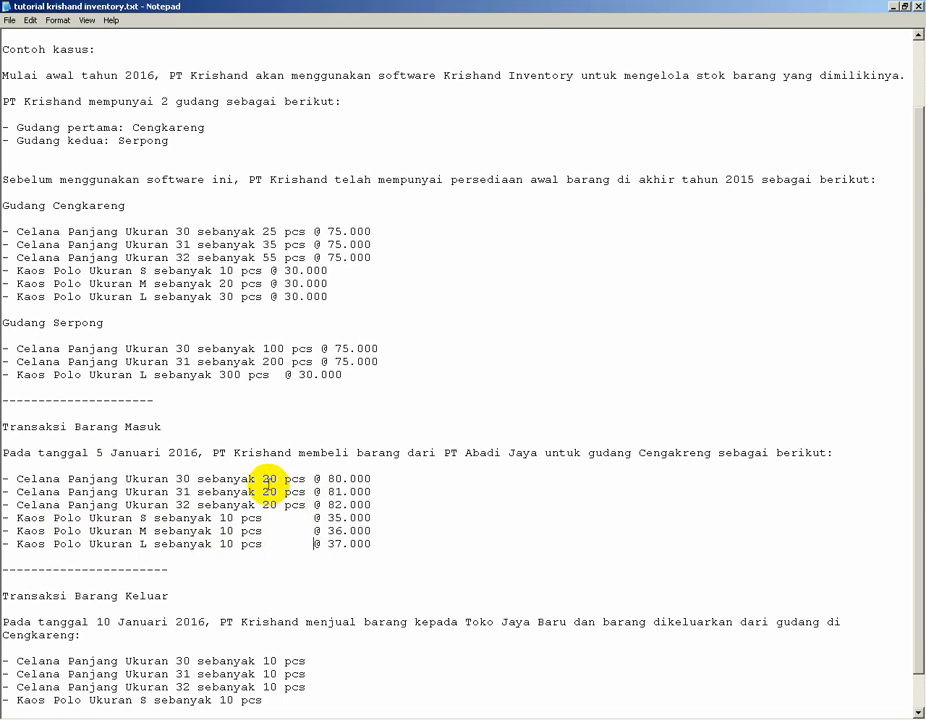
left_click(284, 374)
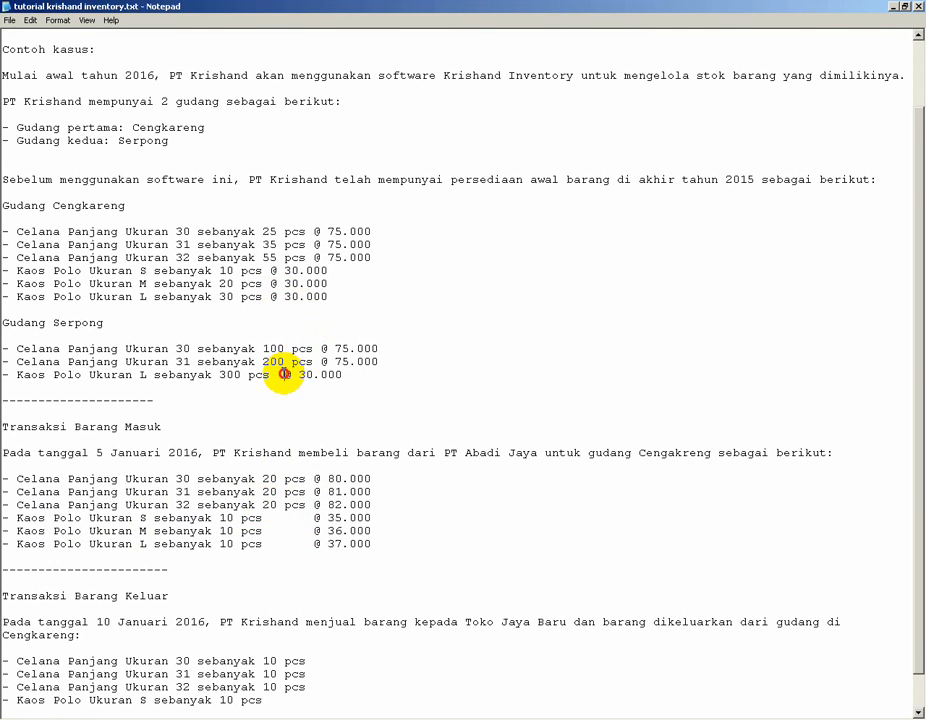
left_click(270, 270)
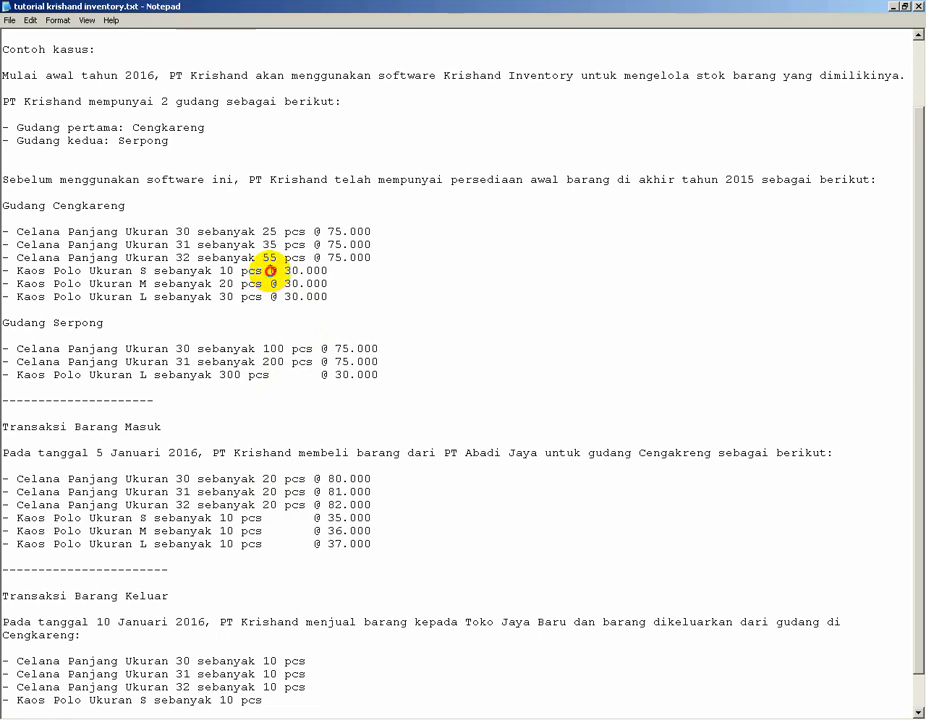
left_click(278, 283)
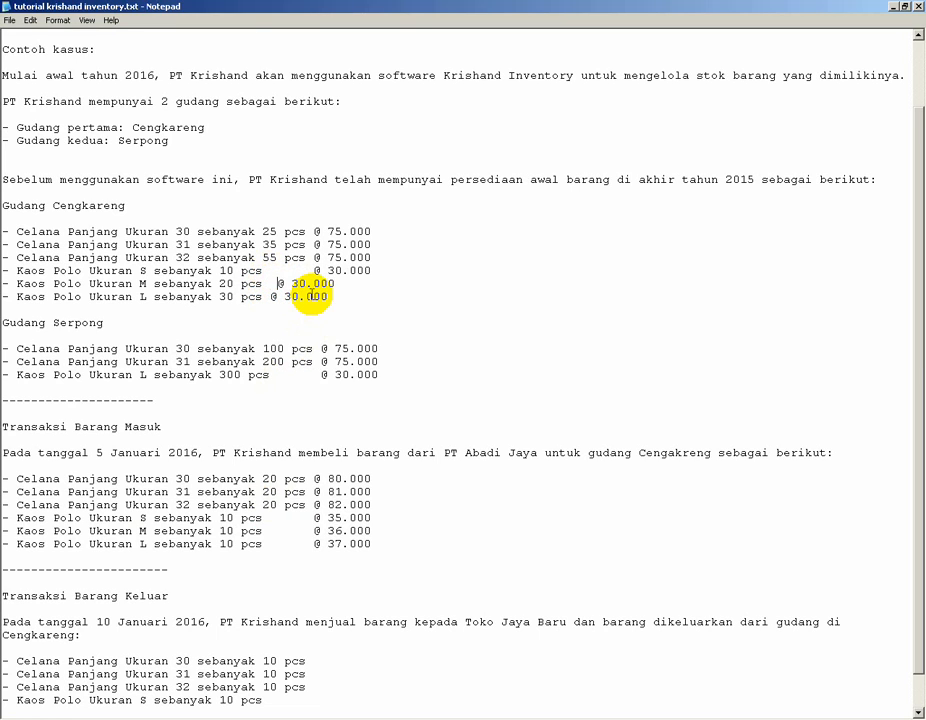
left_click(276, 296)
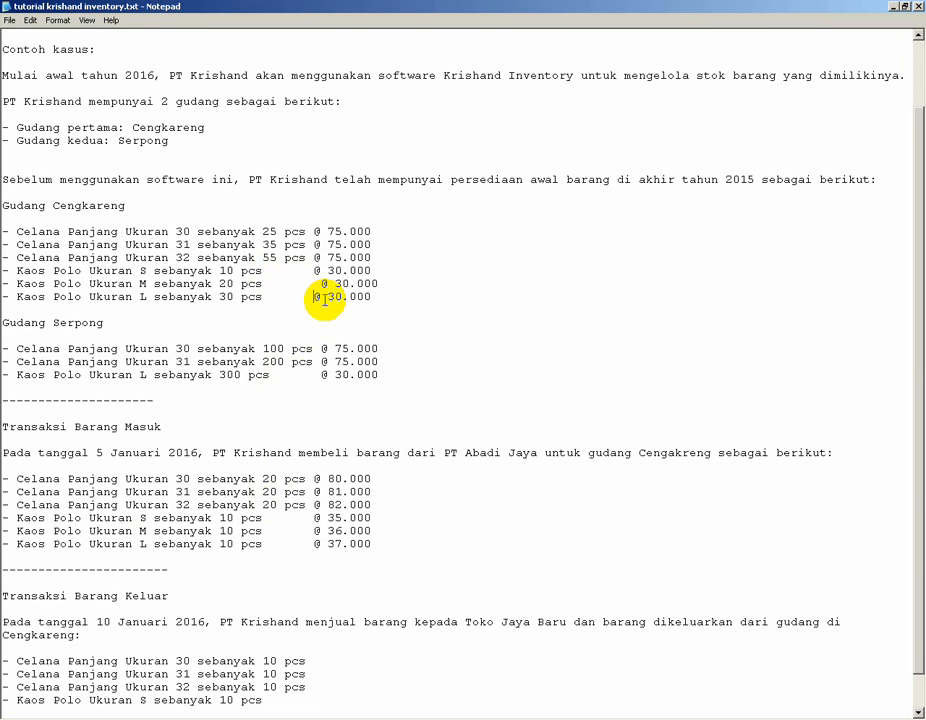
Set all six outgoing sale quantities in Transaksi Barang Keluar to 15 pcs.
scroll(180, 470, "down", 1)
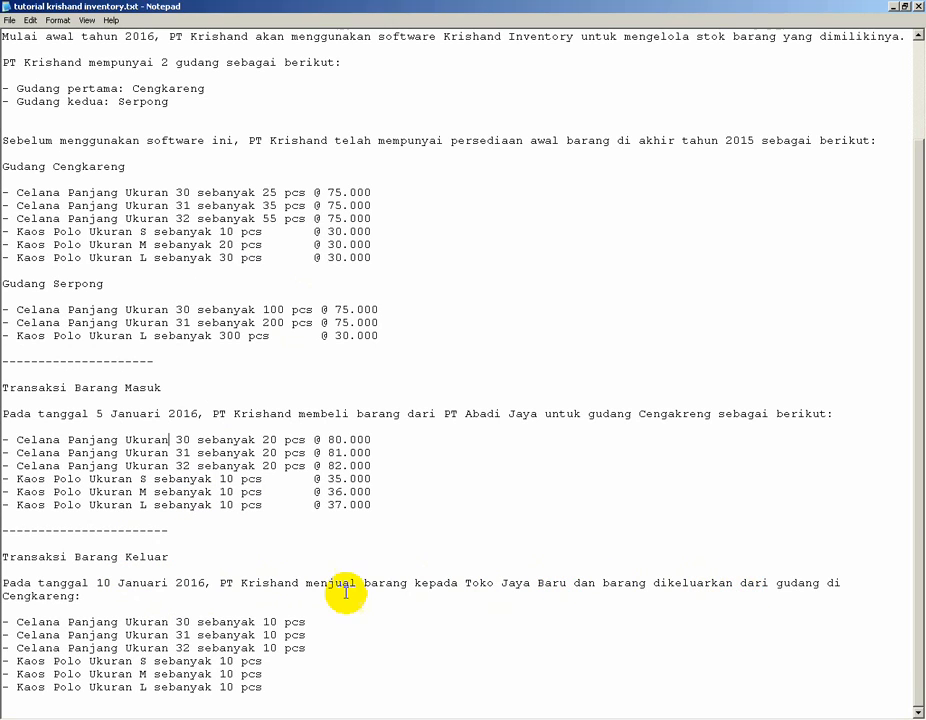
double_click(268, 621)
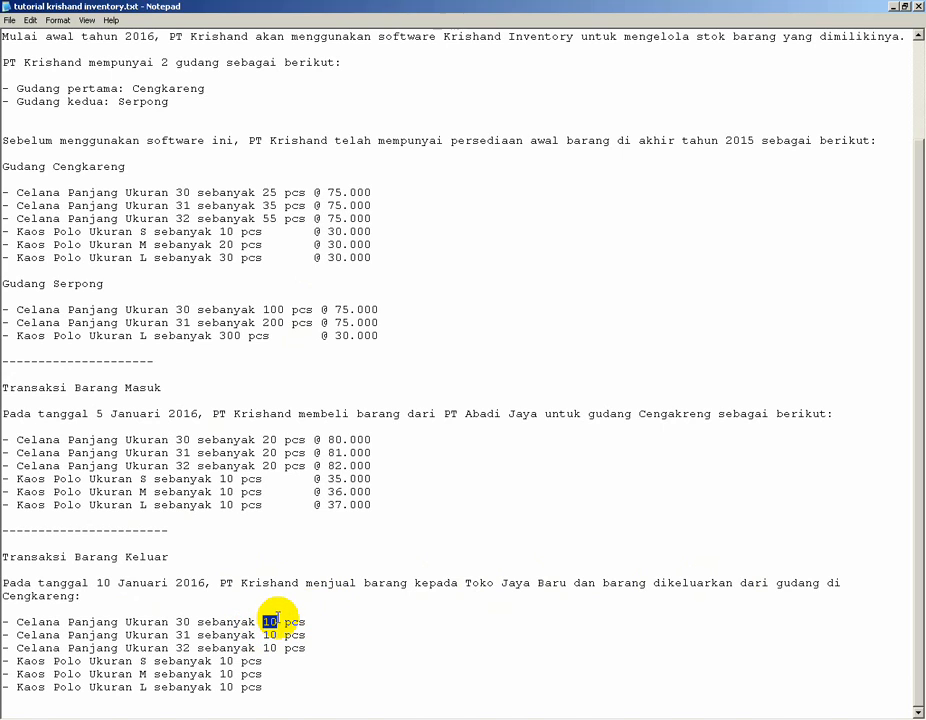
type("15")
double_click(270, 634)
type("15")
double_click(272, 647)
type("15")
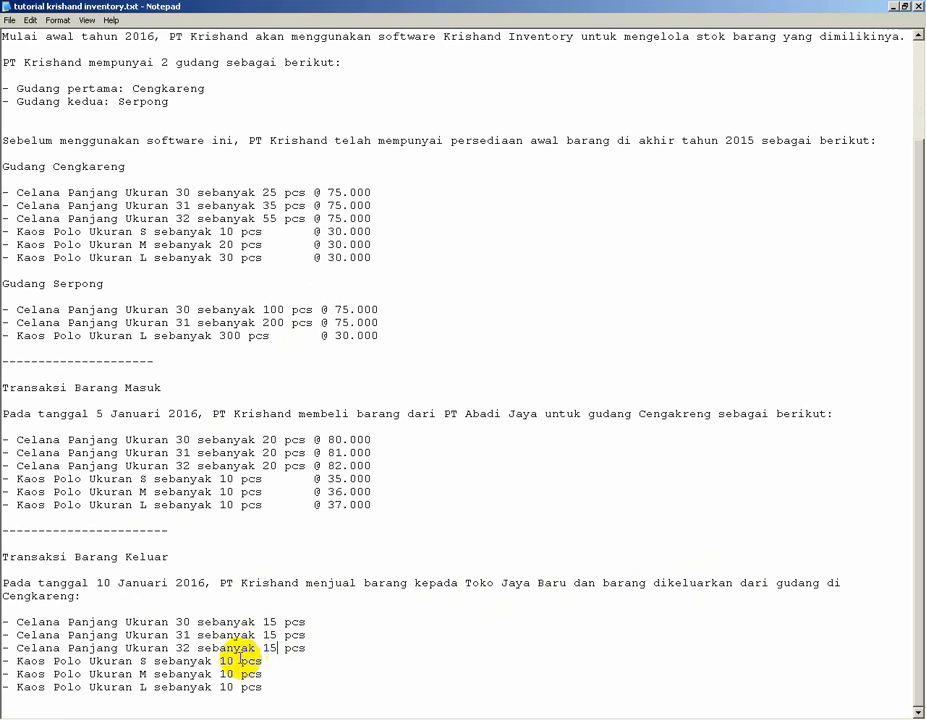
double_click(224, 660)
type("15")
double_click(226, 674)
type("15")
double_click(226, 687)
type("15")
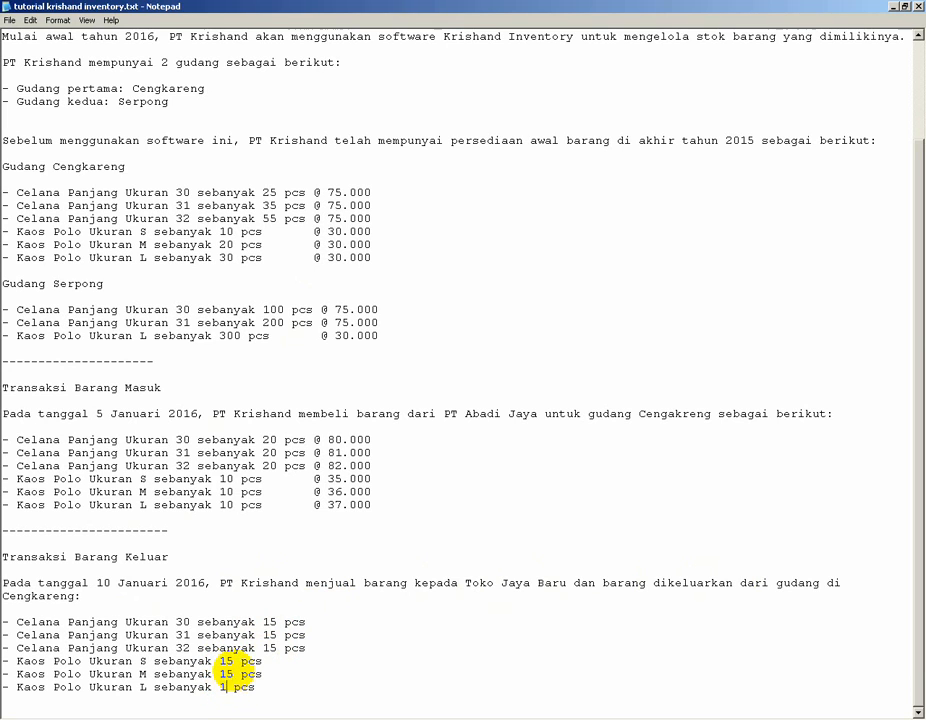
left_click(240, 641)
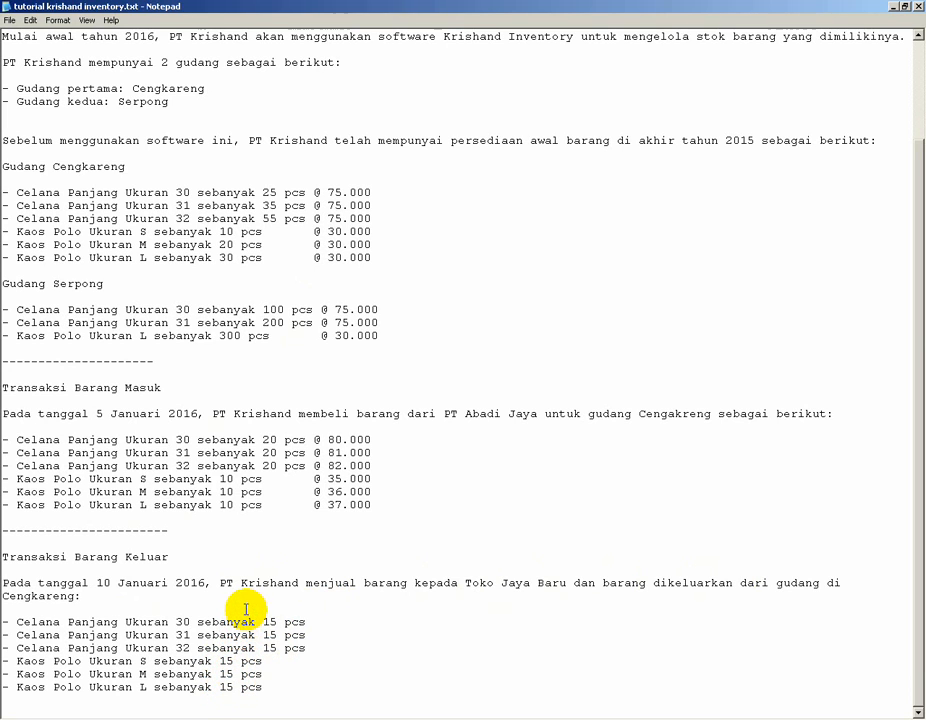
scroll(331, 466, "up", 2)
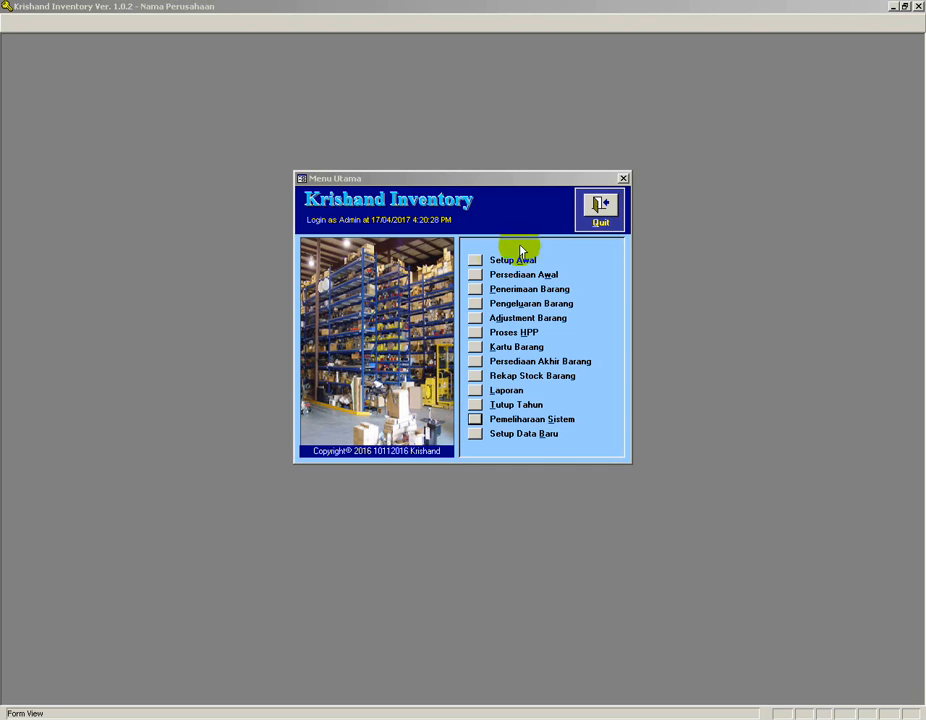
Open the initial setup list and view the item setup form, then close that form.
left_click(478, 262)
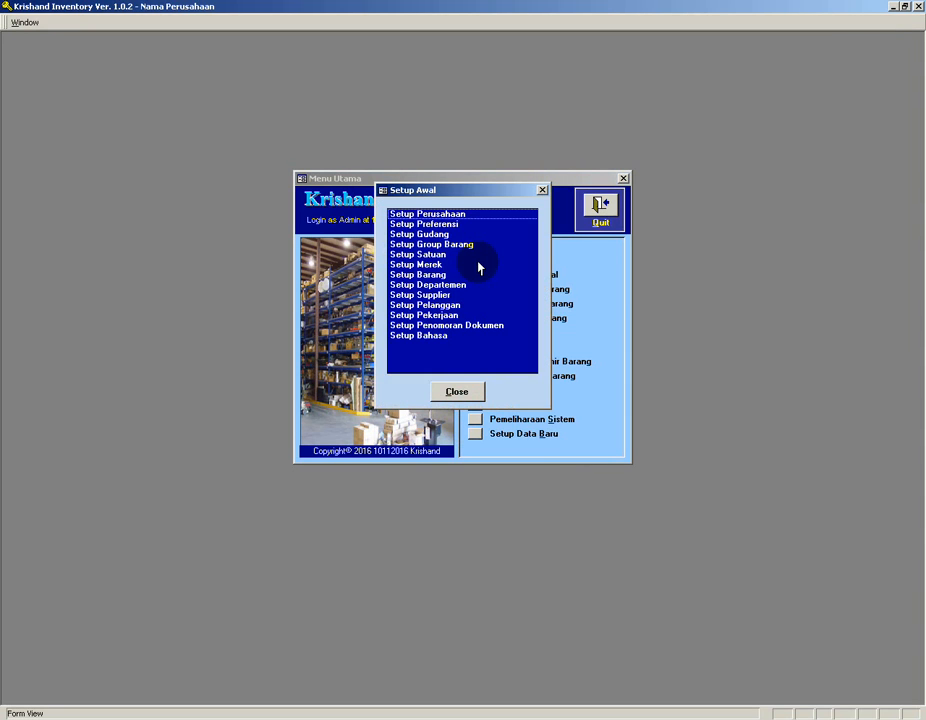
double_click(418, 275)
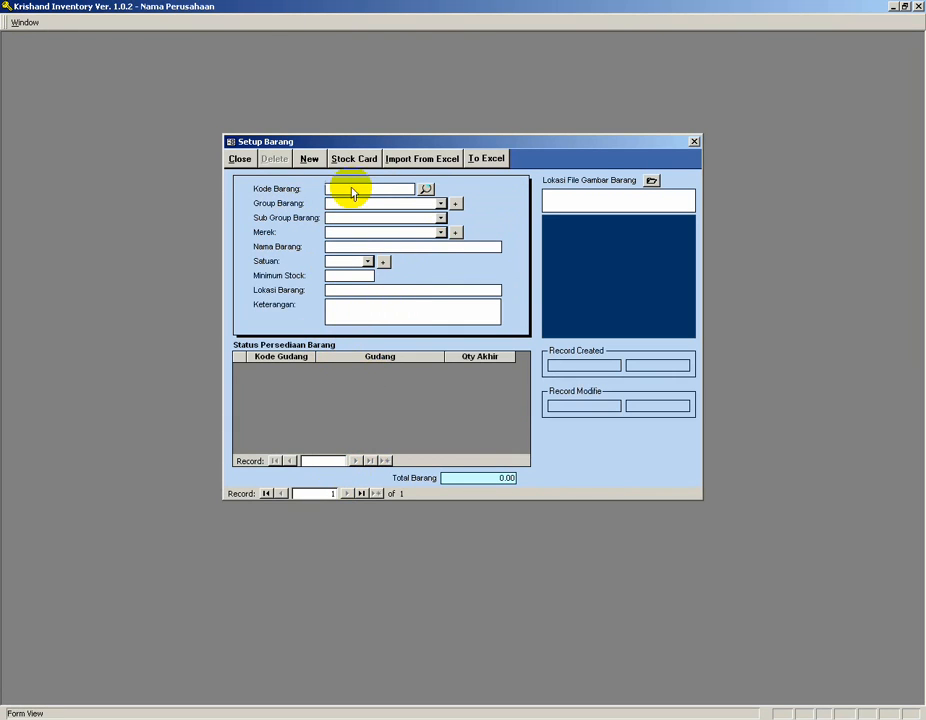
left_click(237, 162)
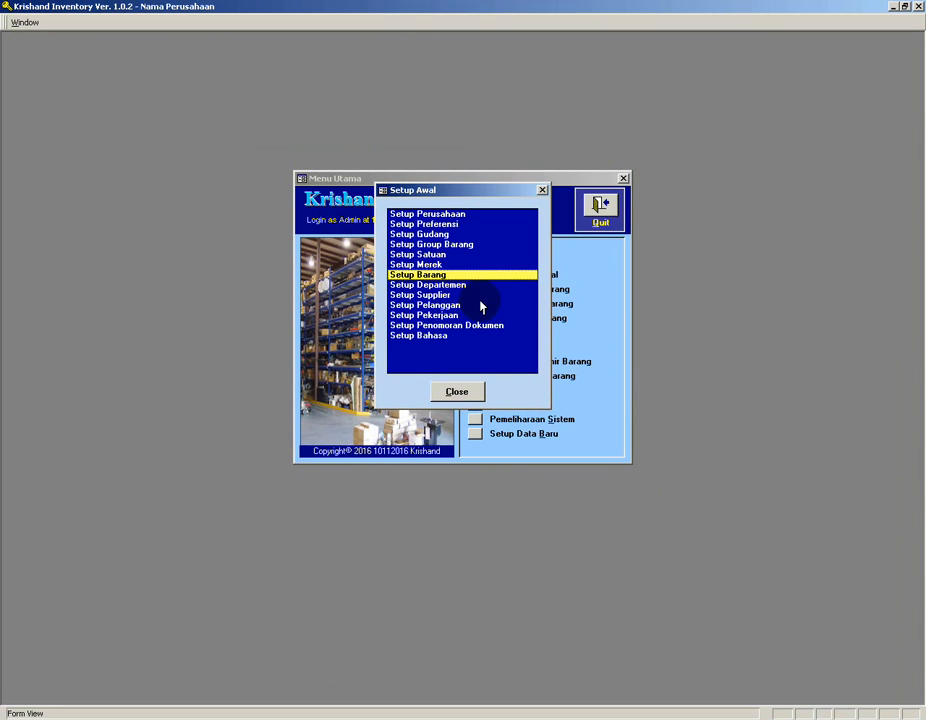
Set the company name to PT Krishand, address Jalan Jenderal Sudirman and city Jakarta Selatan, and save the company setup.
left_click(436, 215)
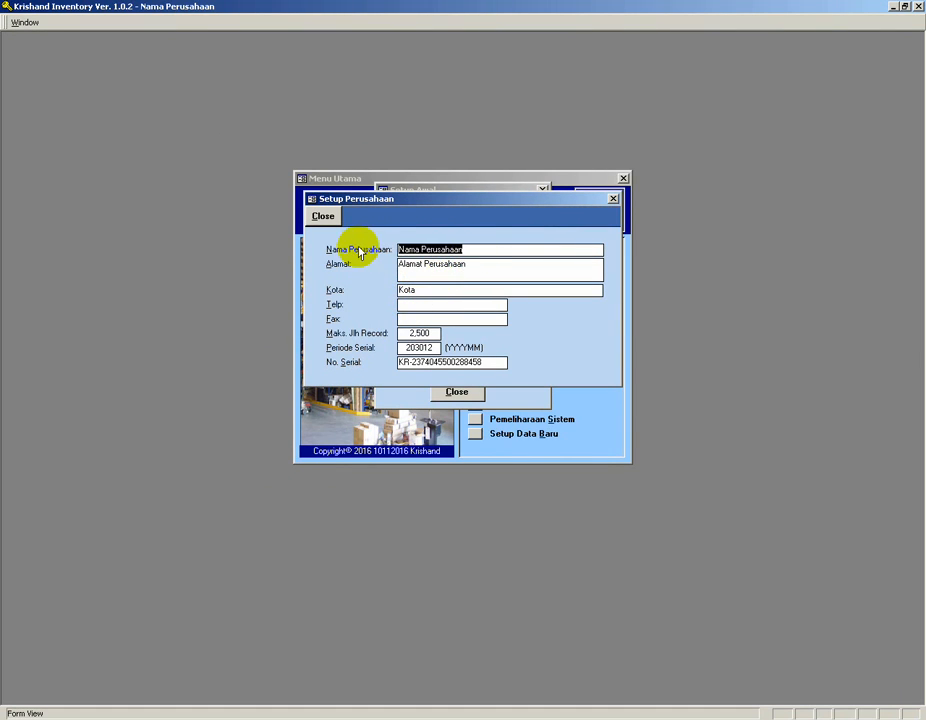
type("PT")
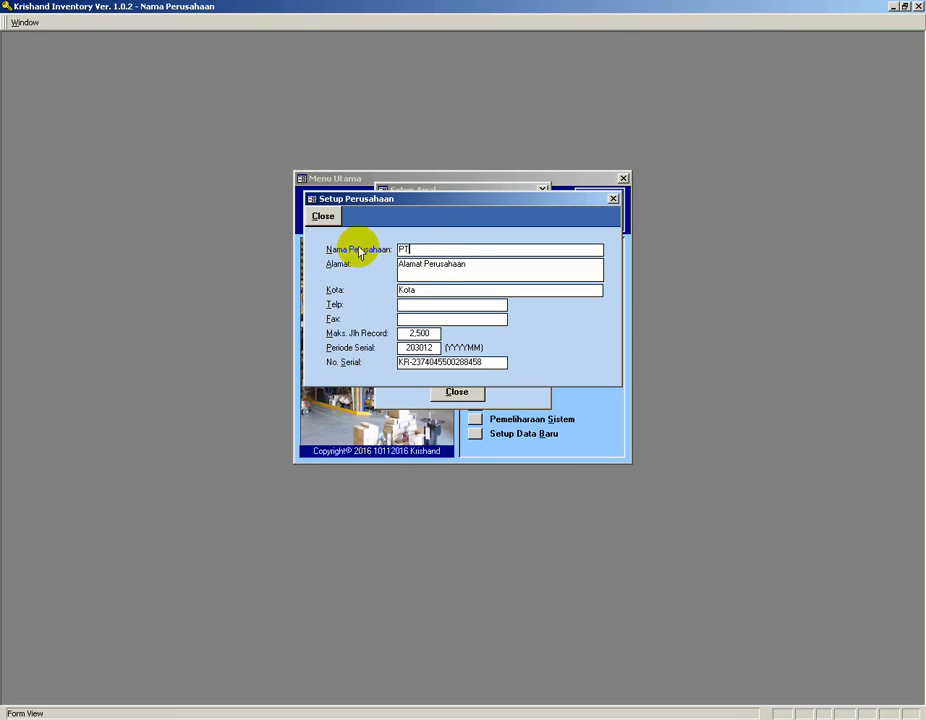
type(" Krishand")
key("Tab")
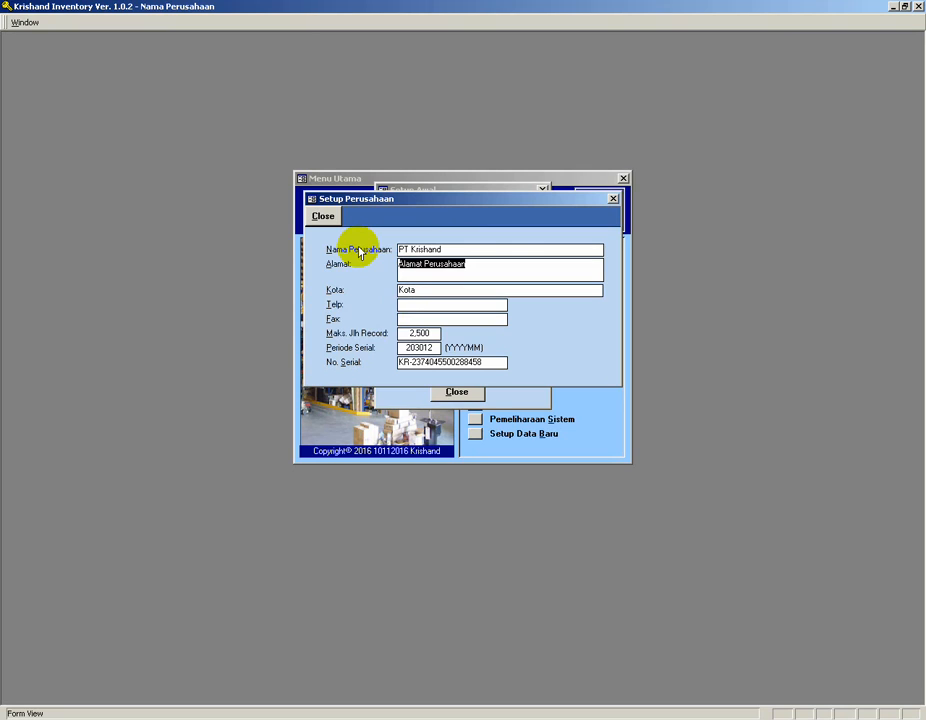
type("Jalan Jenderal Sudirman")
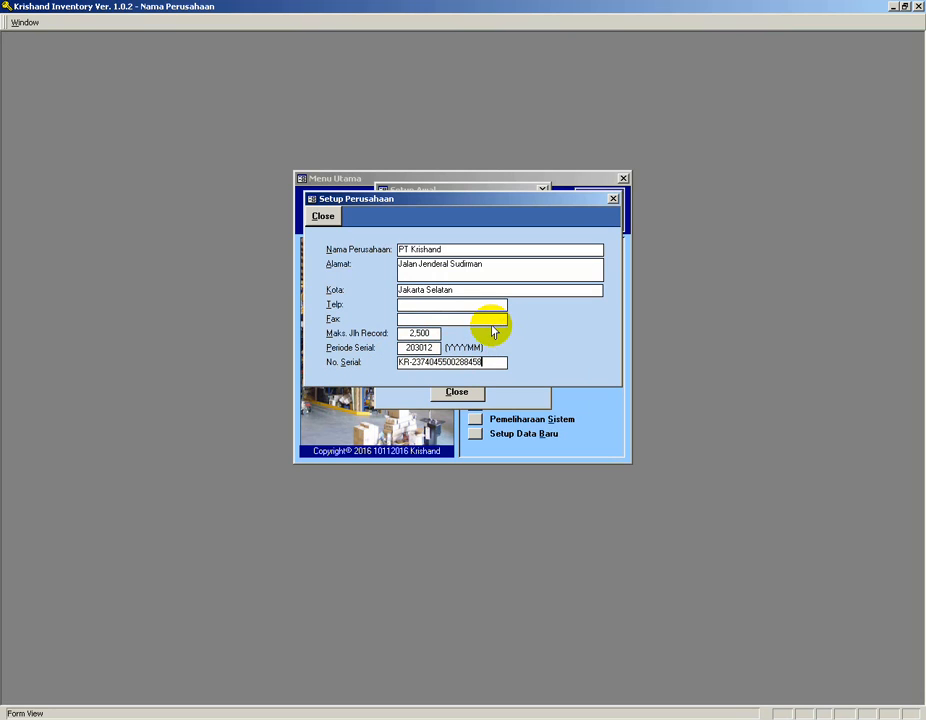
left_click(436, 318)
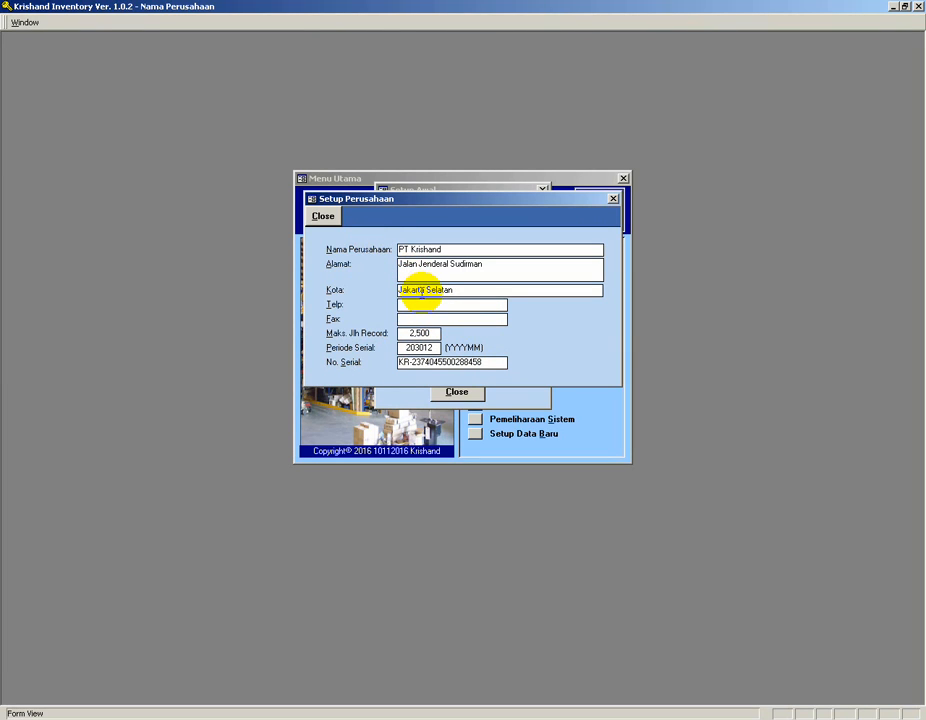
left_click(323, 216)
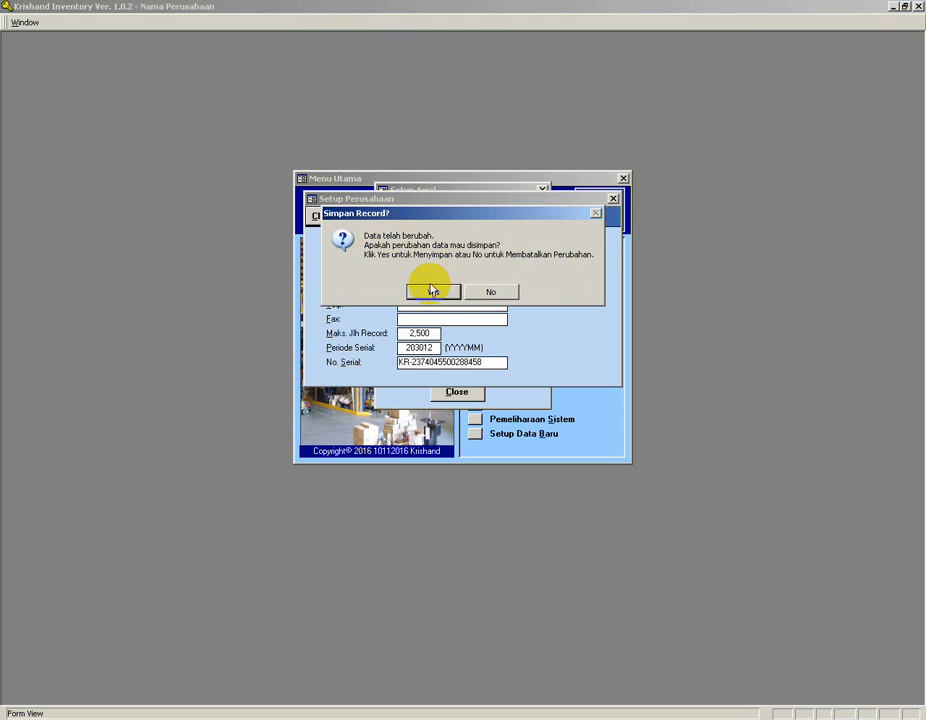
left_click(430, 292)
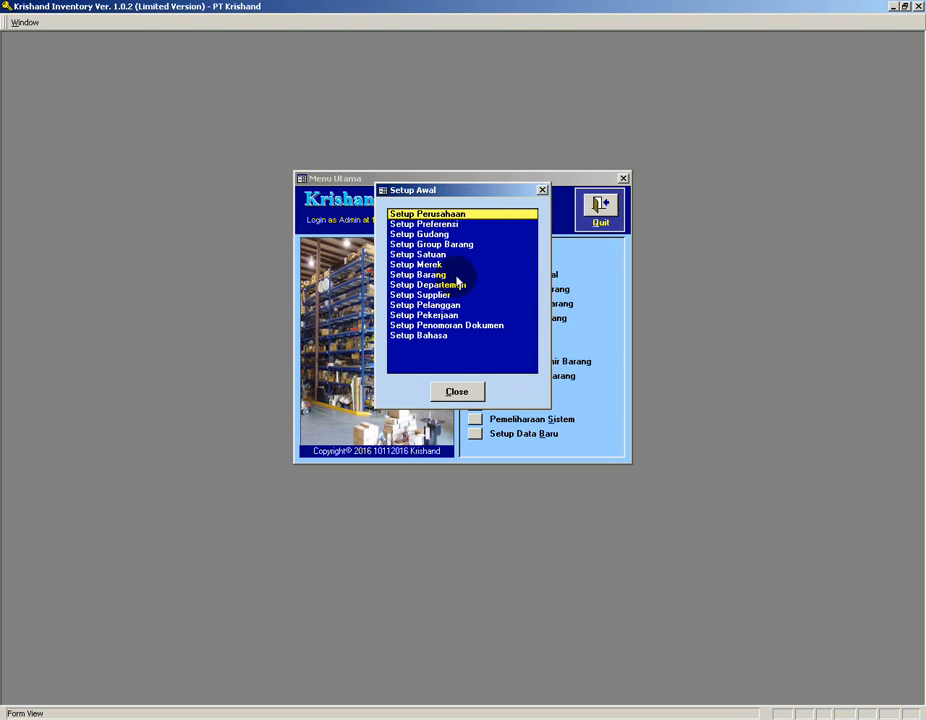
Set the preferences to 0 quantity decimals, 2 unit price decimals and 2 total price decimals, and save.
double_click(447, 224)
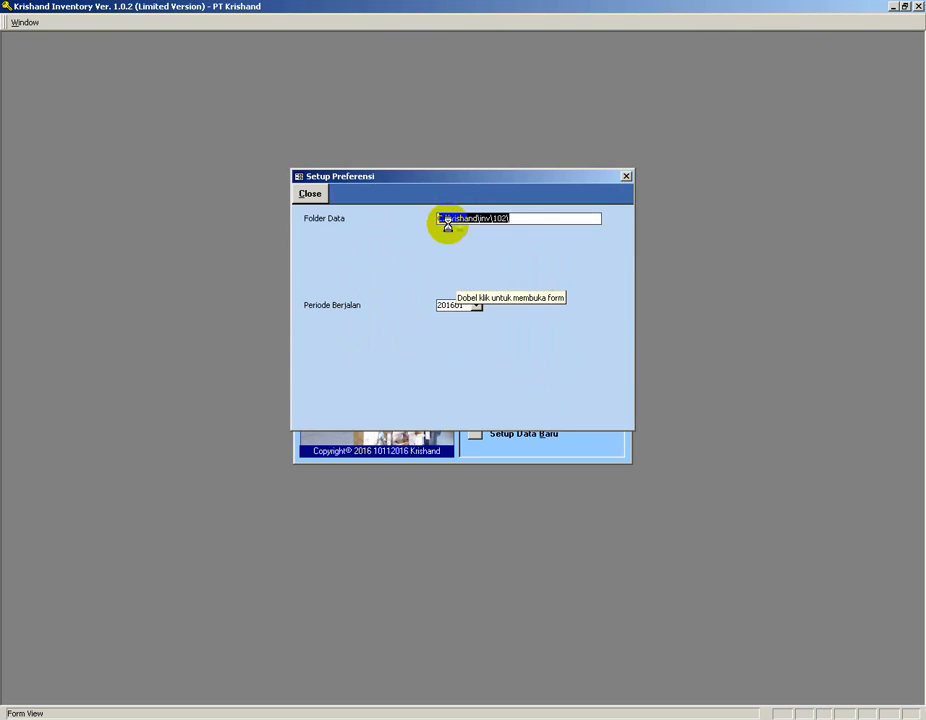
left_click(508, 248)
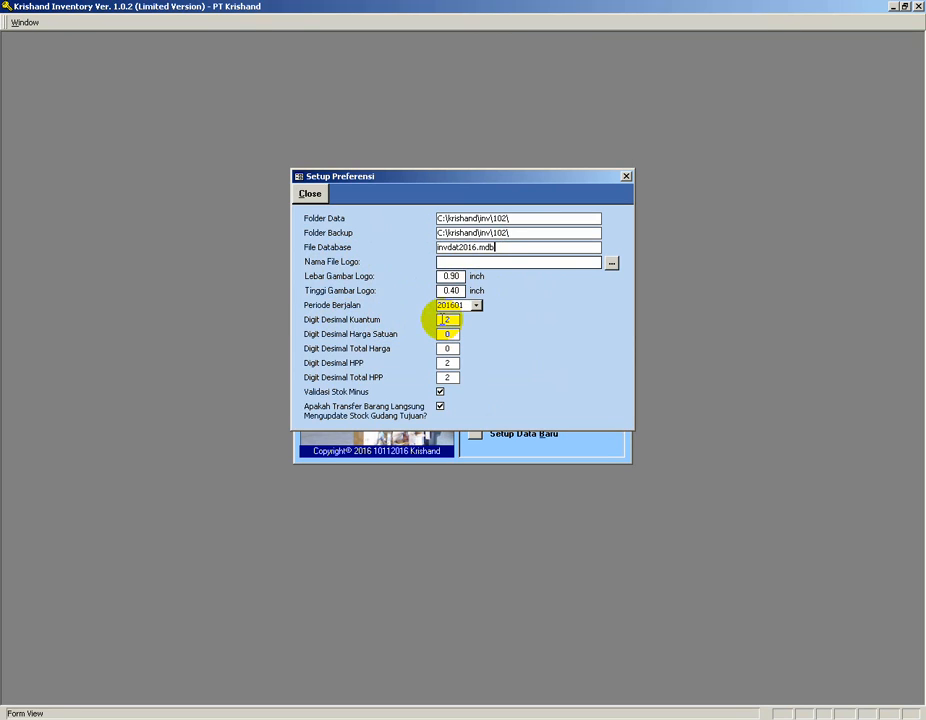
double_click(443, 319)
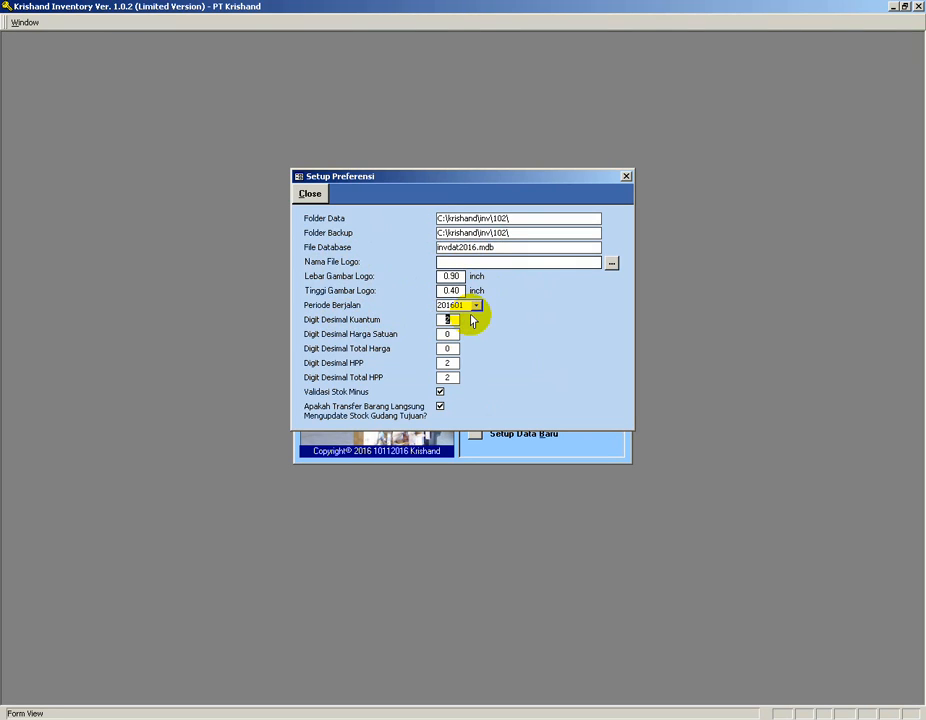
type("0")
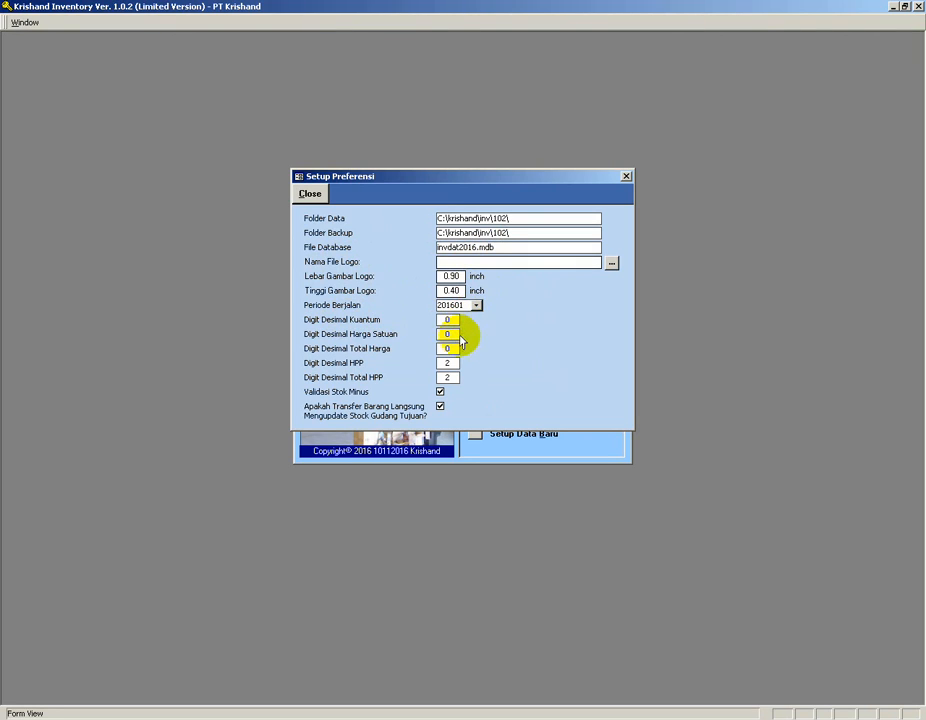
left_click(454, 335)
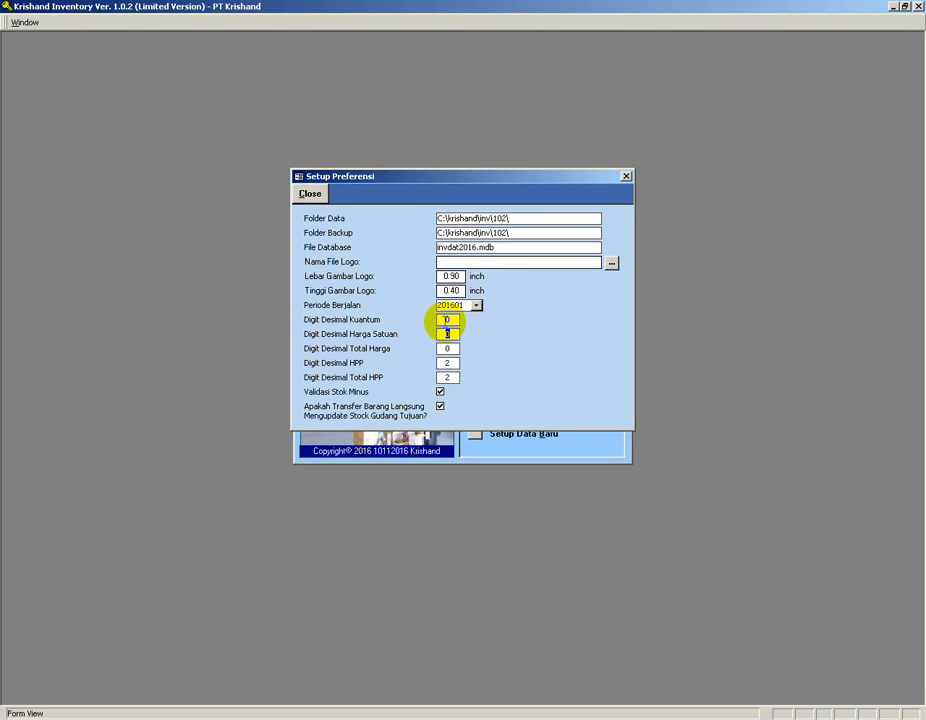
type("2")
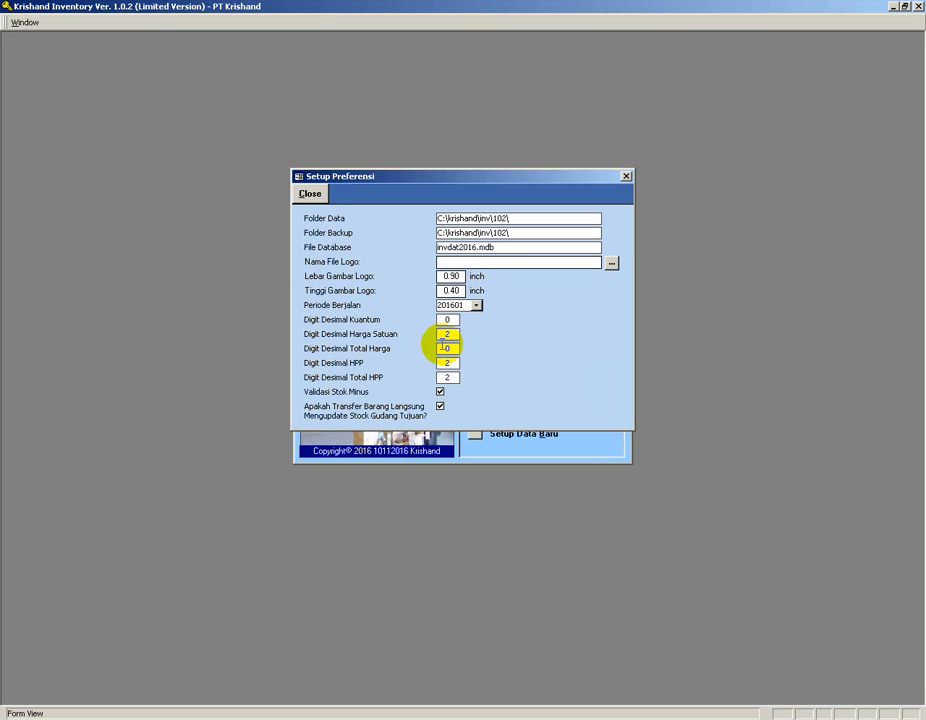
left_click(446, 348)
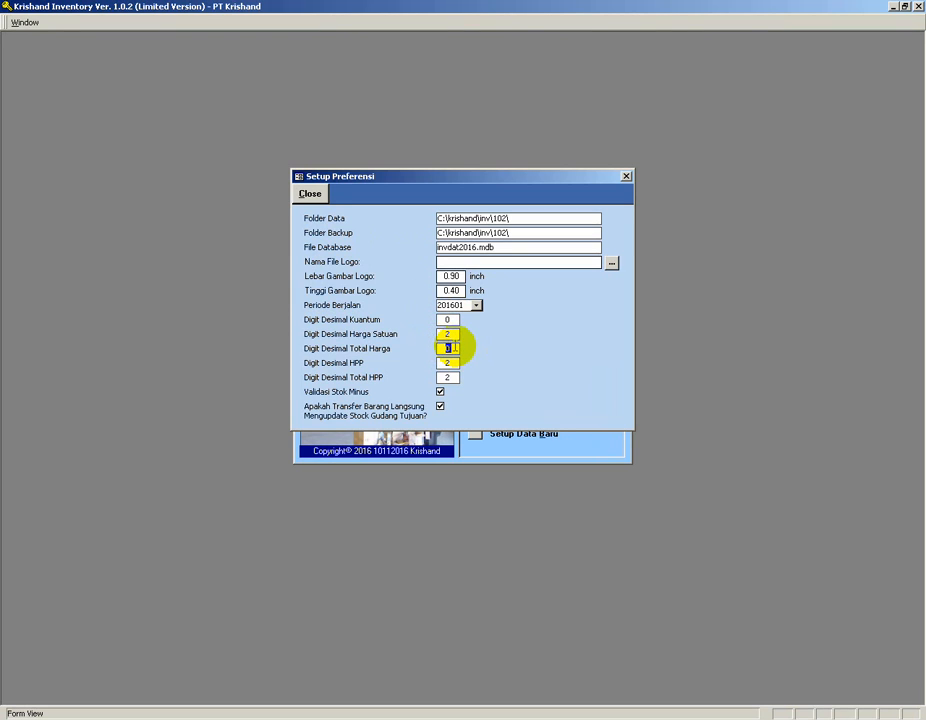
type("2")
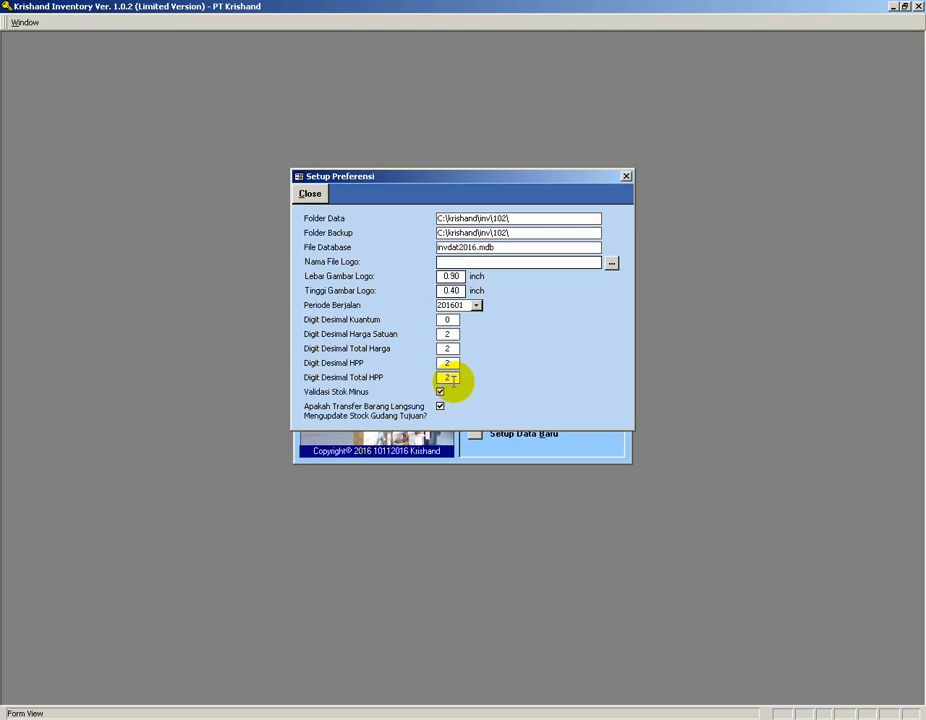
left_click(316, 199)
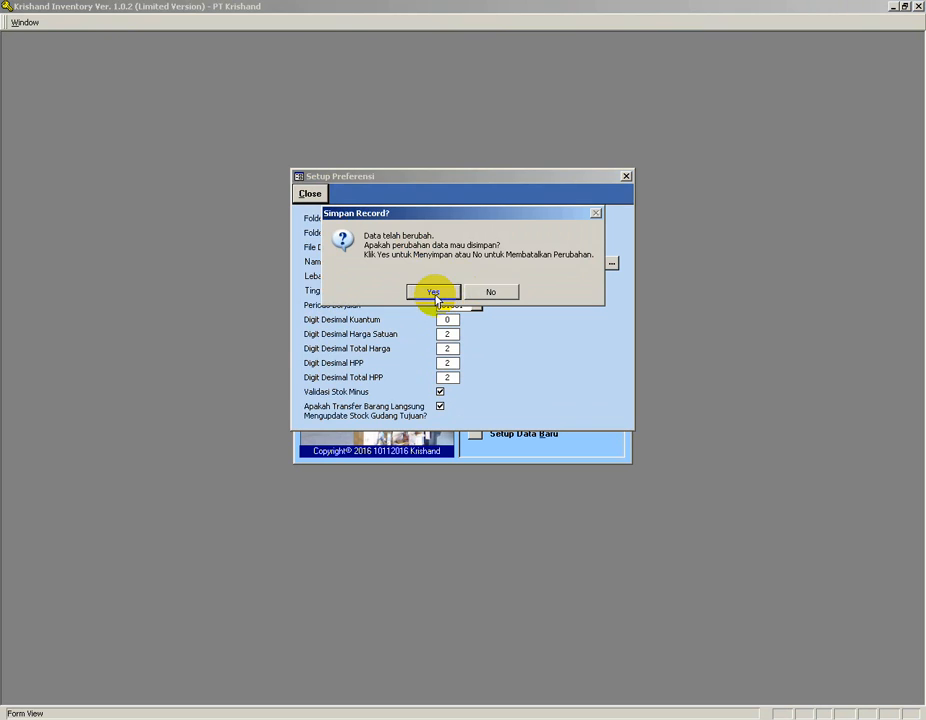
left_click(433, 292)
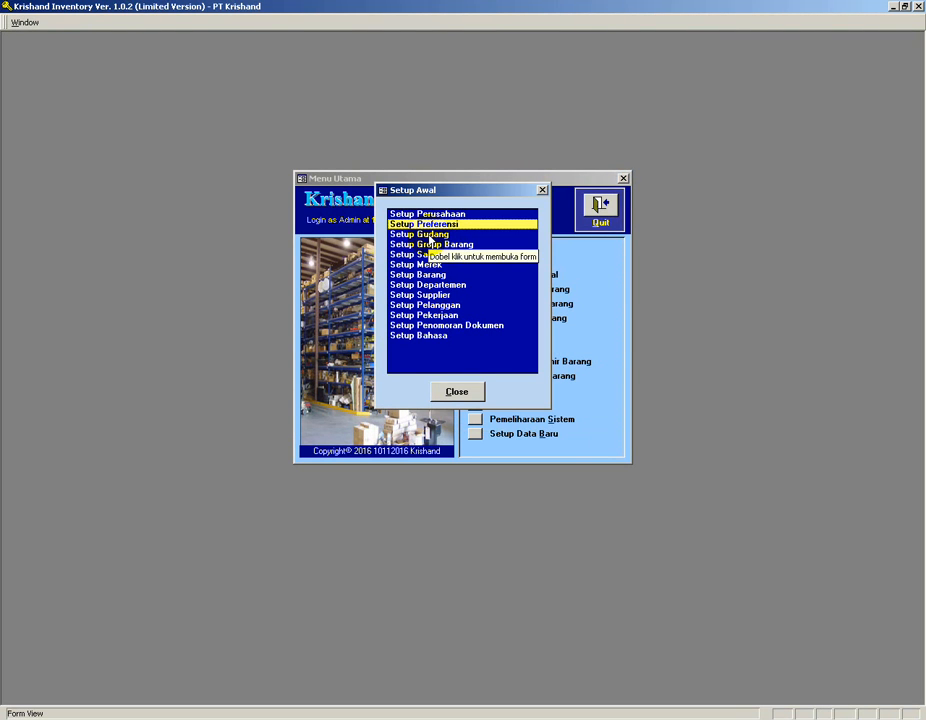
Open the warehouse setup and add a warehouse with code CG named Cengkareng.
left_click(426, 235)
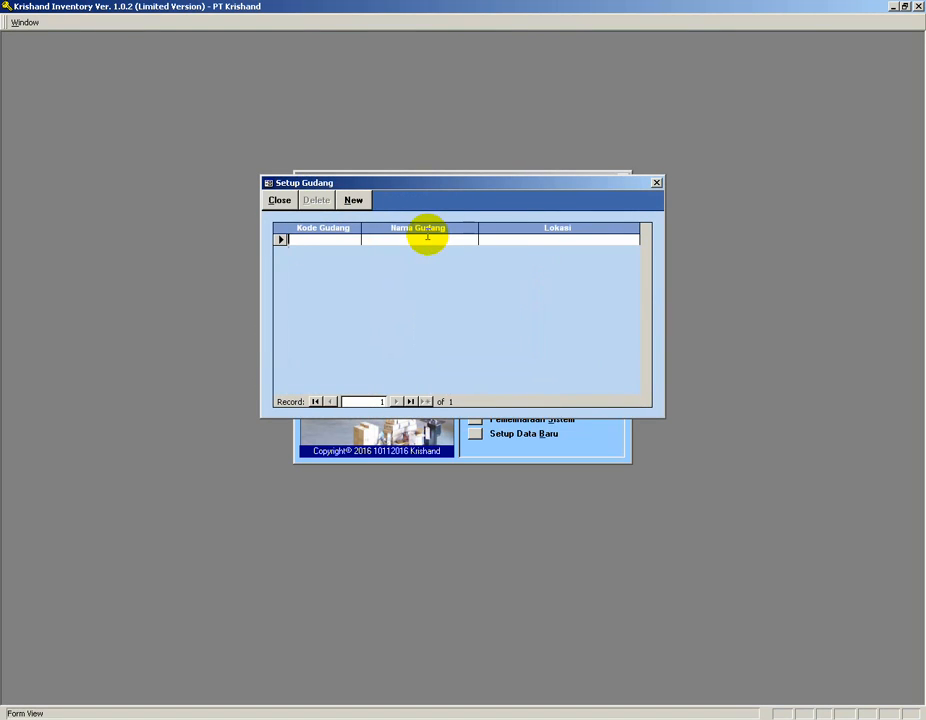
left_click(327, 242)
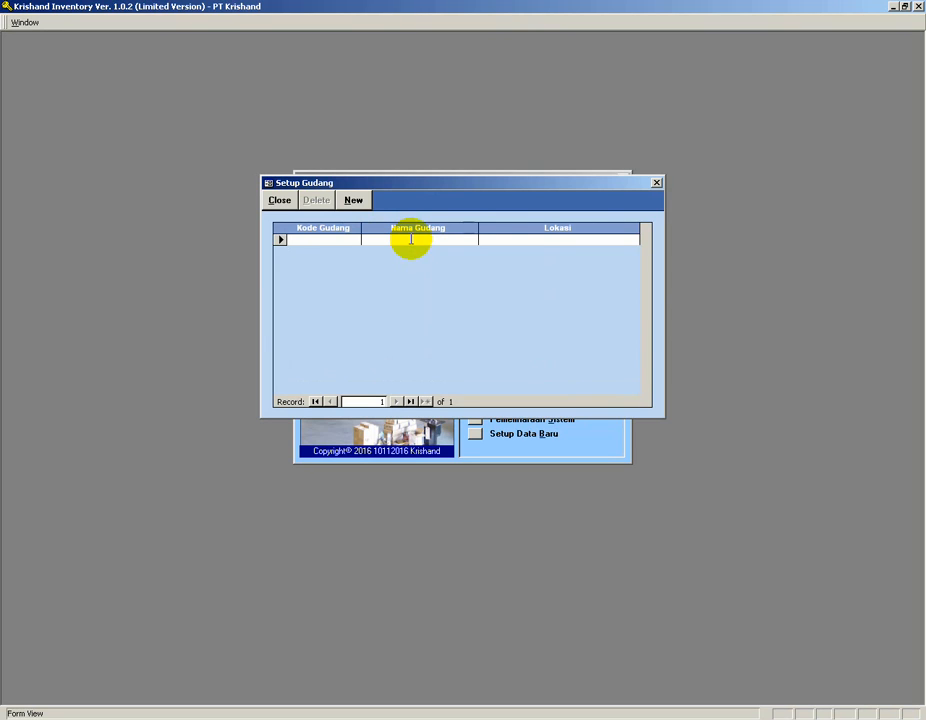
type("CG")
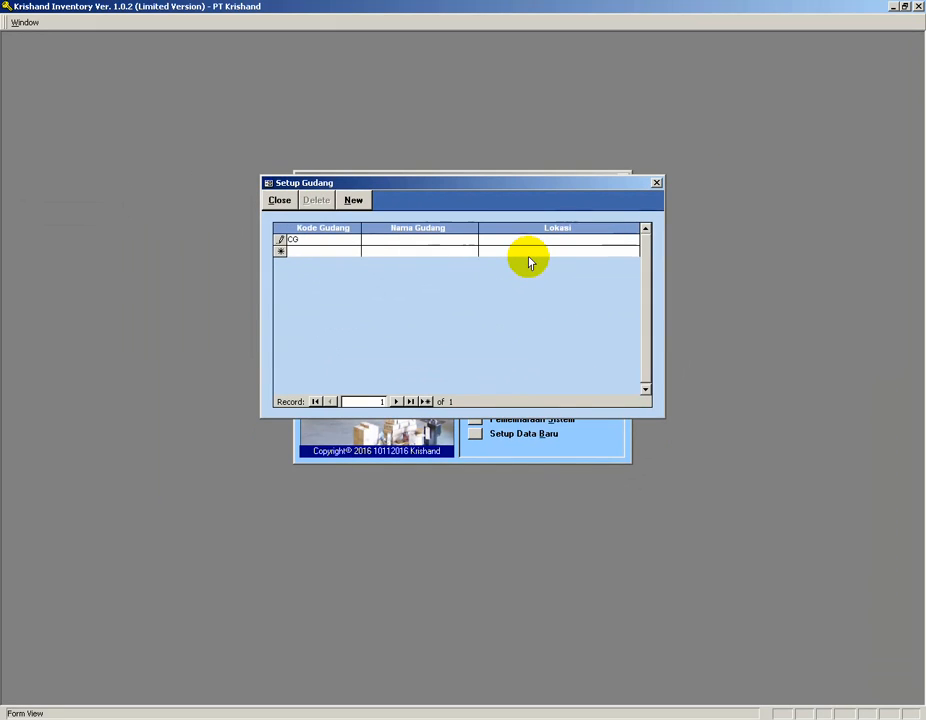
left_click(307, 238)
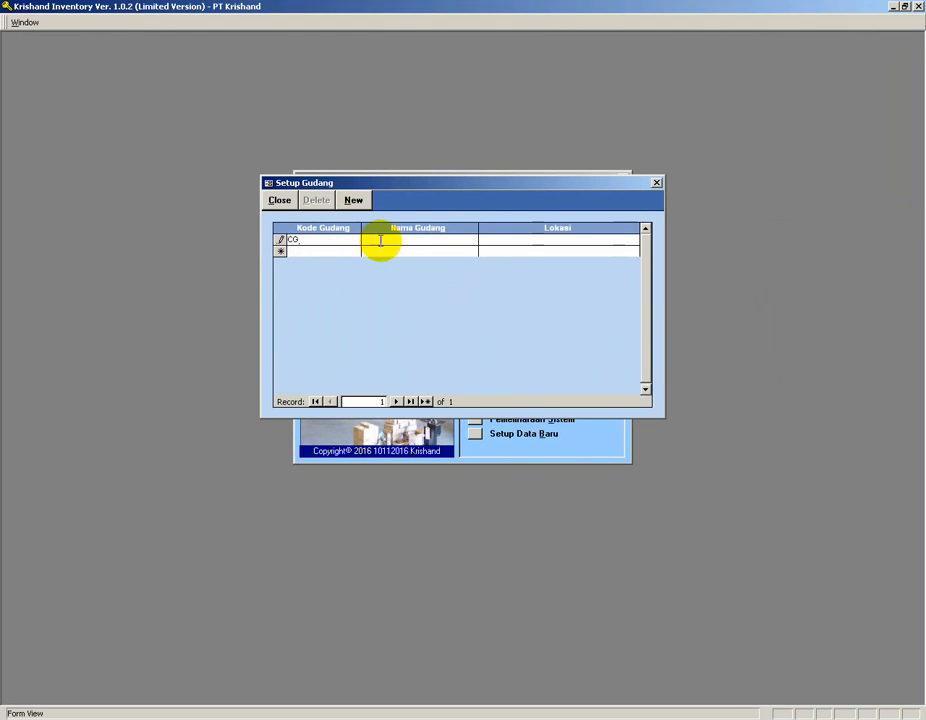
left_click(383, 240)
type("Cengkareng")
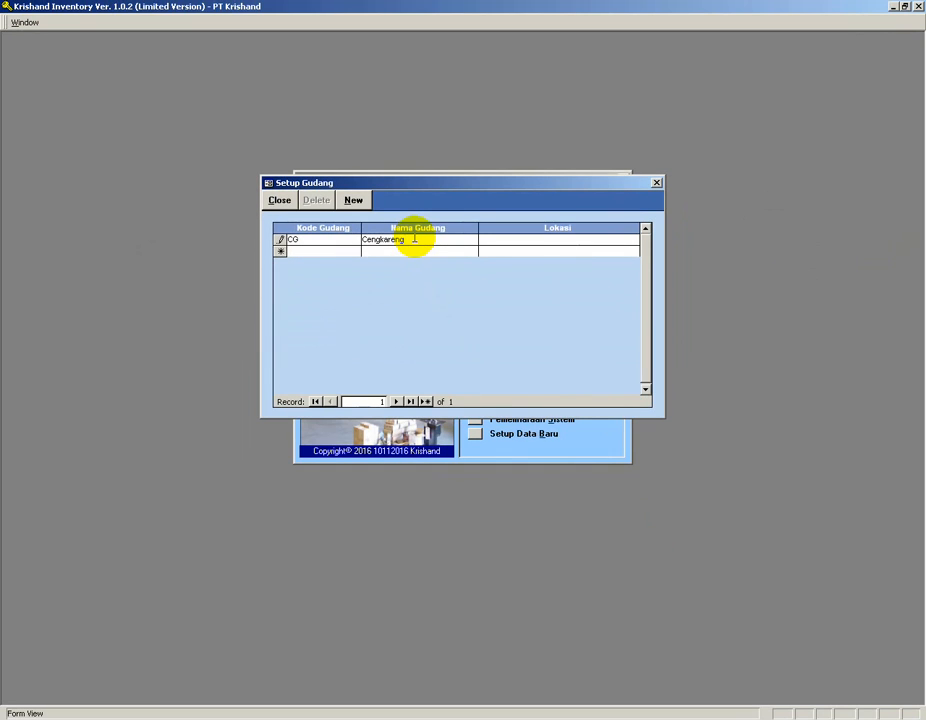
left_click(501, 239)
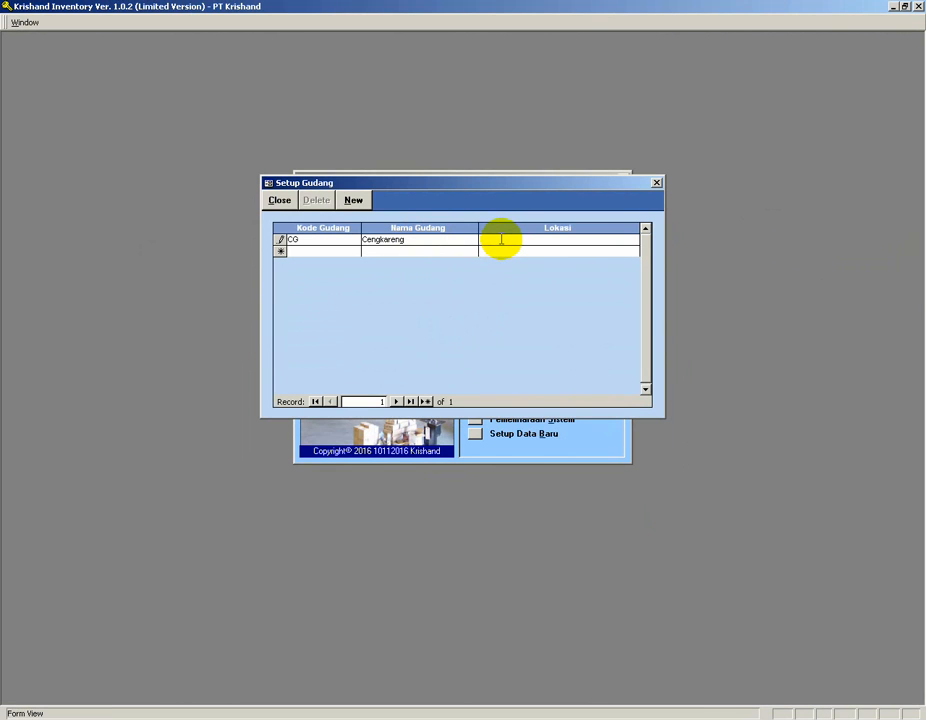
Add a second warehouse with code SP named Serpong and close the warehouse setup.
left_click(322, 250)
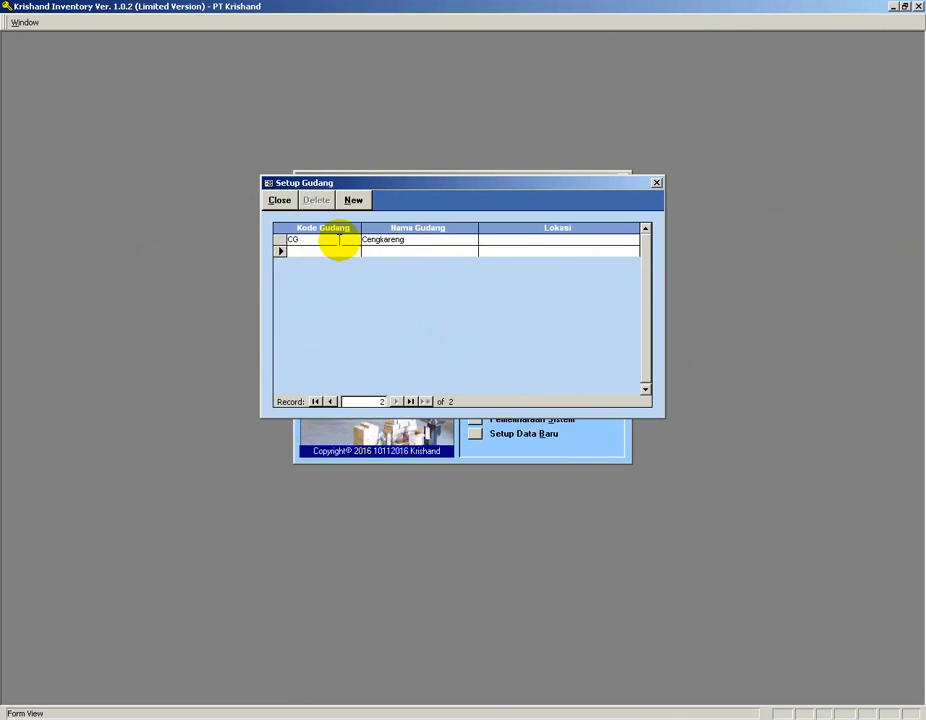
type("S")
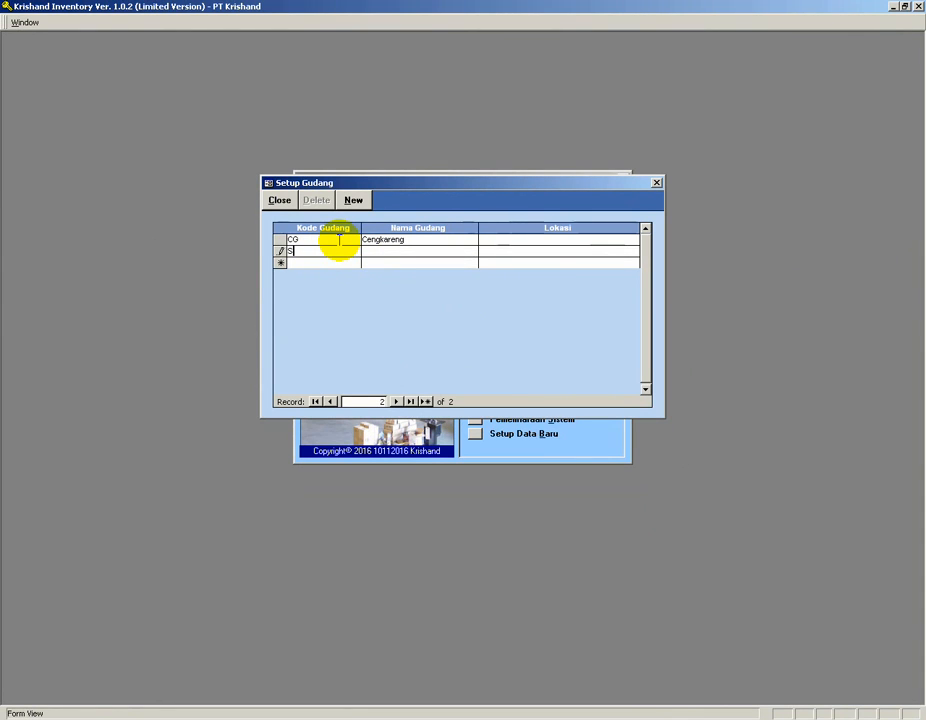
type("P")
key("Tab")
type("Serpong")
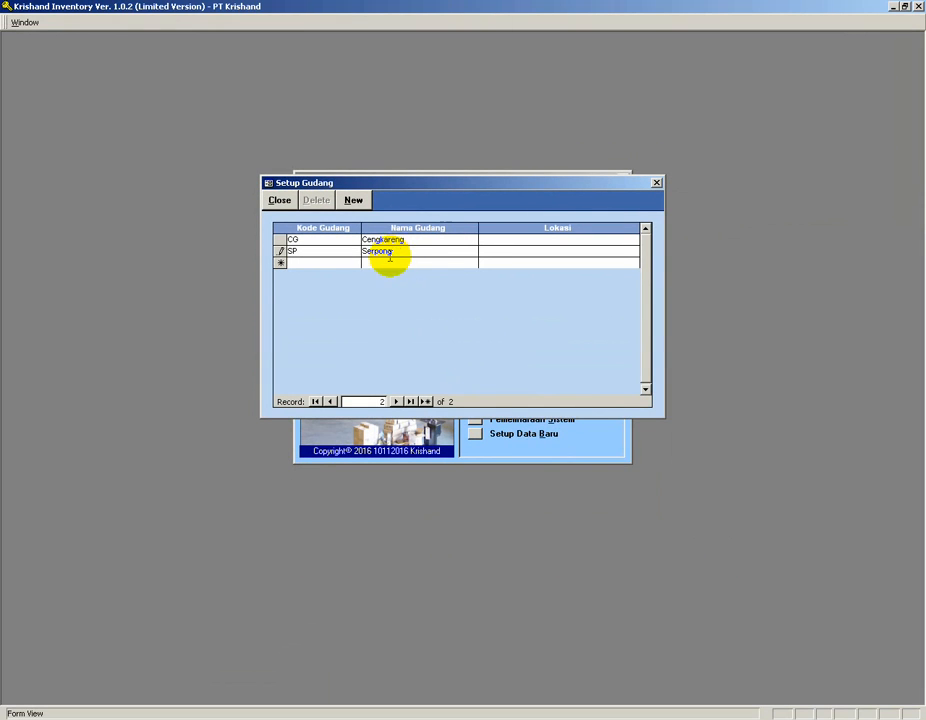
left_click(333, 262)
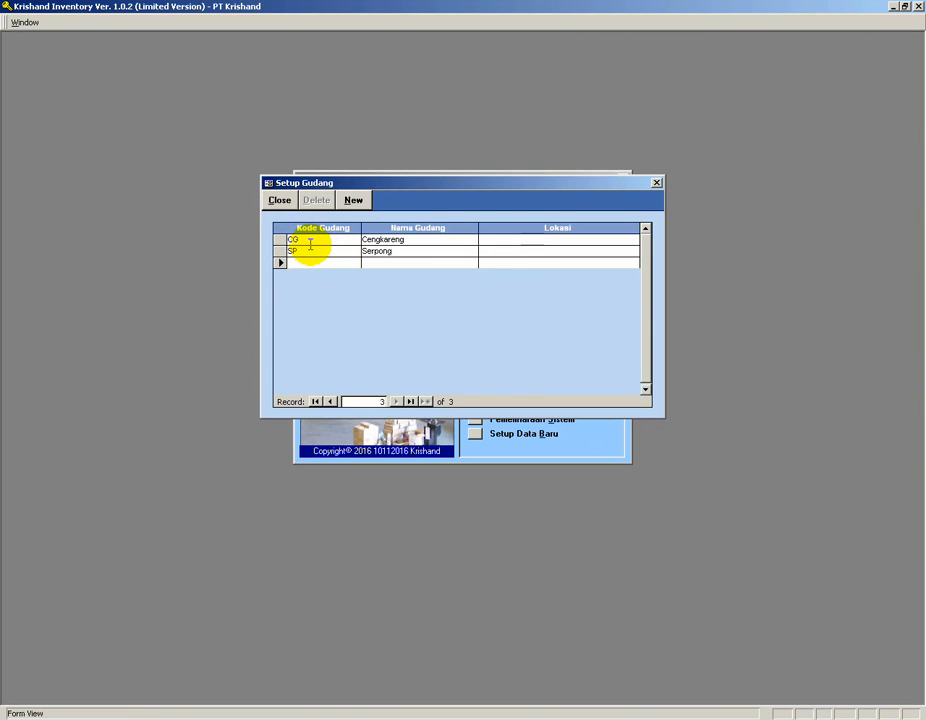
left_click(280, 201)
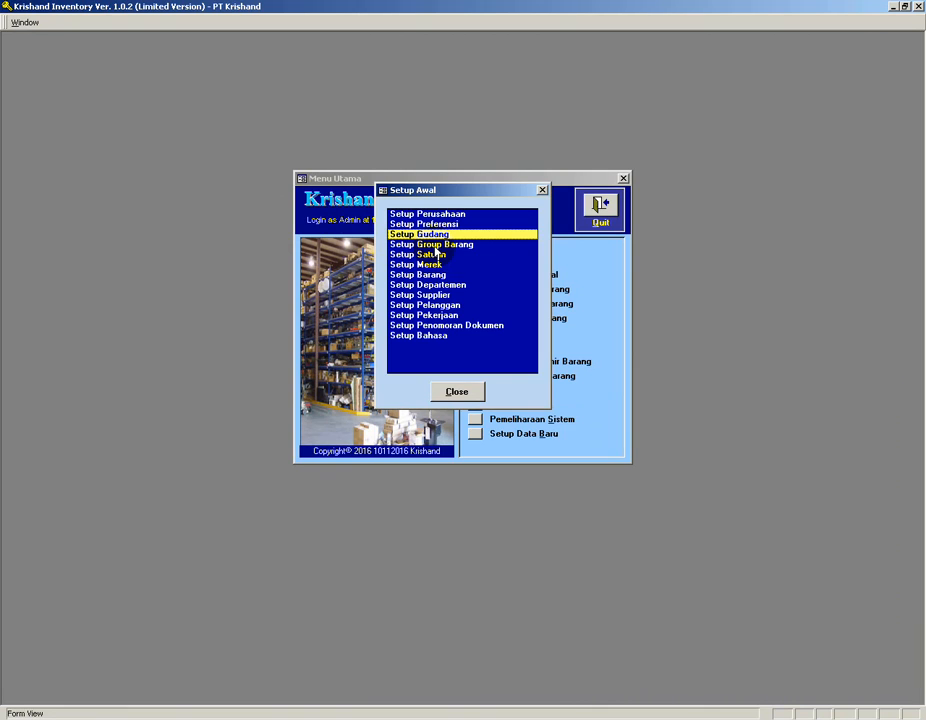
Open the item group setup and add group Celana with subgroups Celana Panjang and Celana Pendek.
left_click(436, 246)
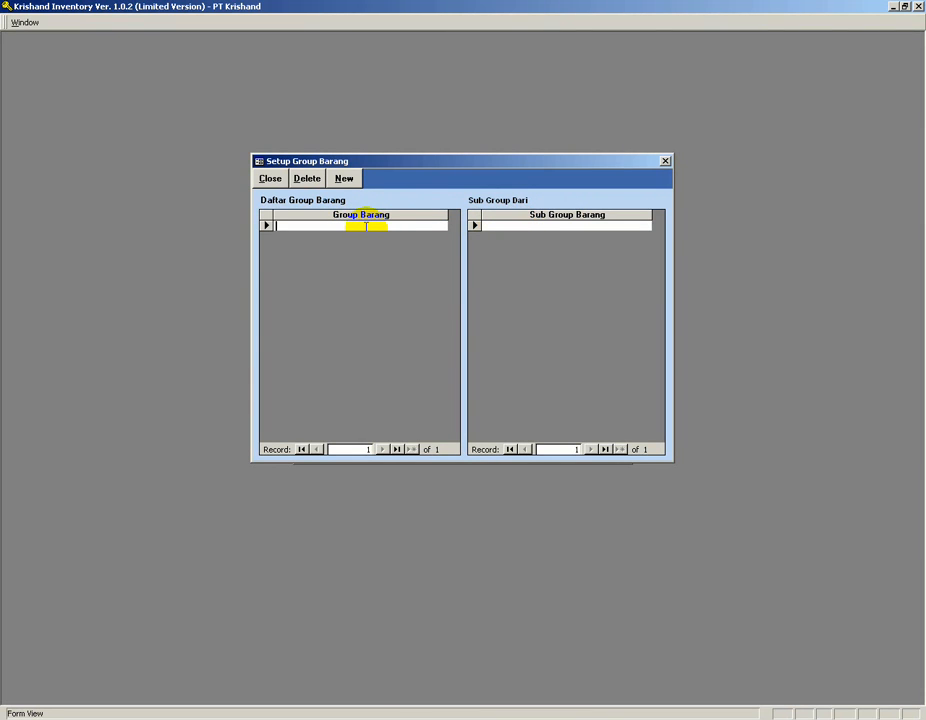
type("Celana")
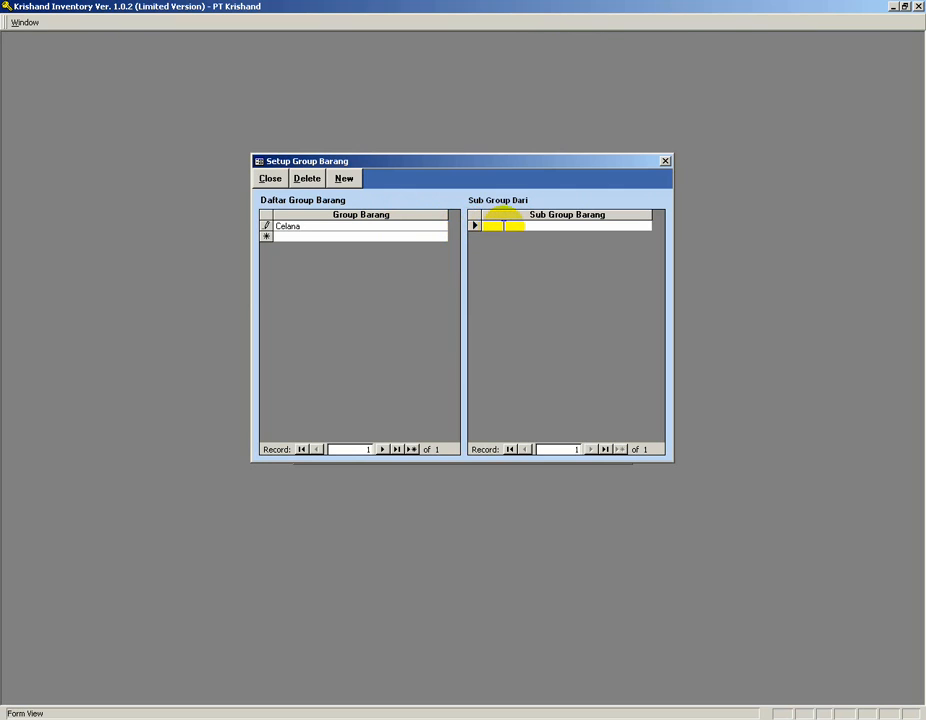
left_click(503, 224)
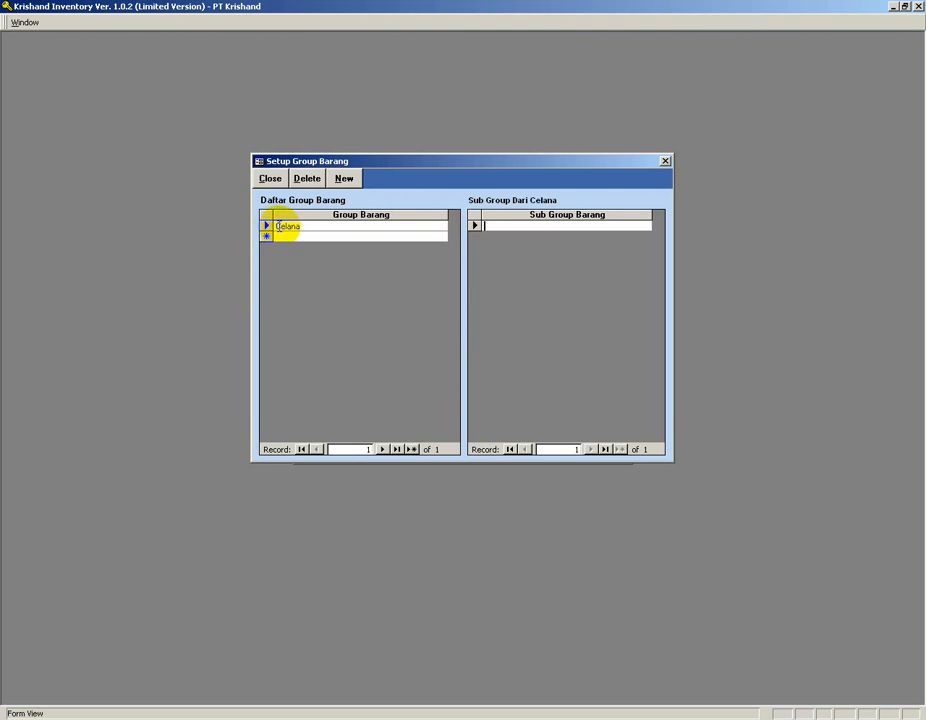
left_click(480, 224)
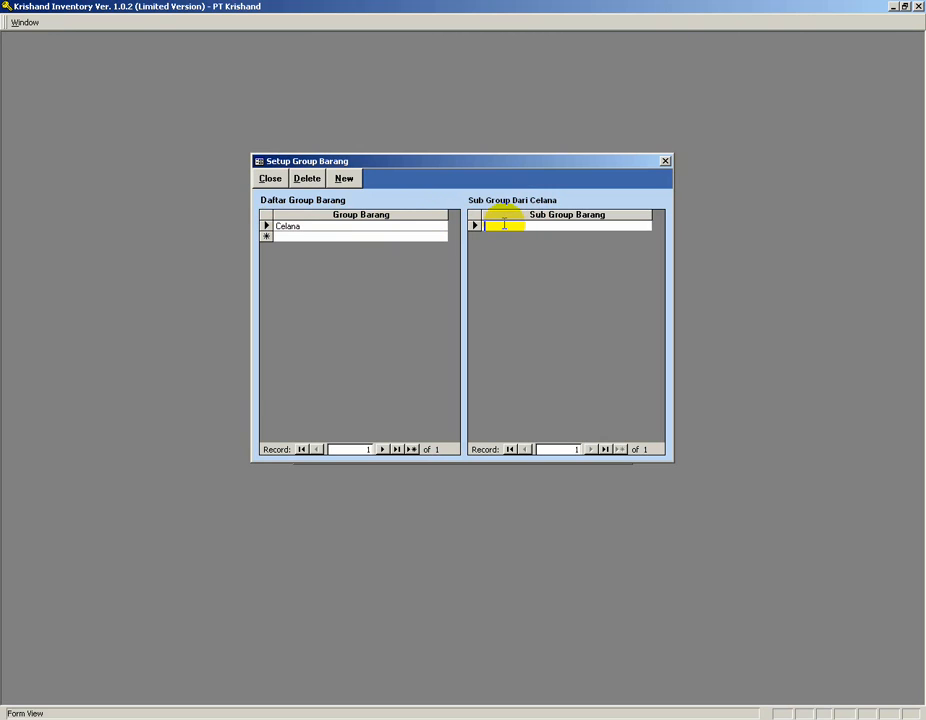
type("Celana Panjang")
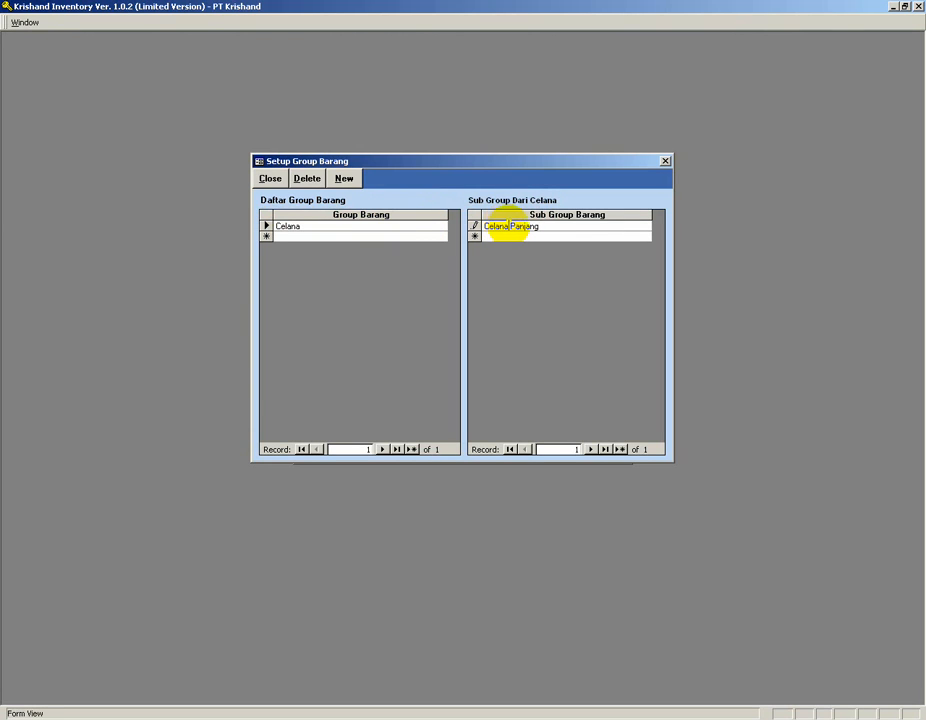
left_click(500, 235)
type("C")
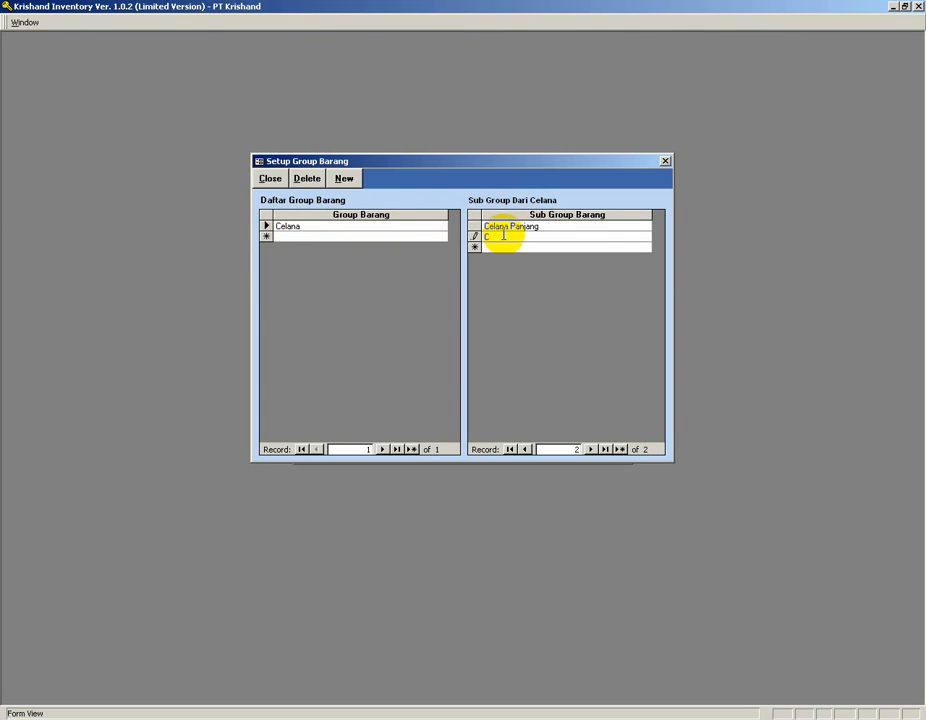
type("elana Pendek")
left_click(490, 246)
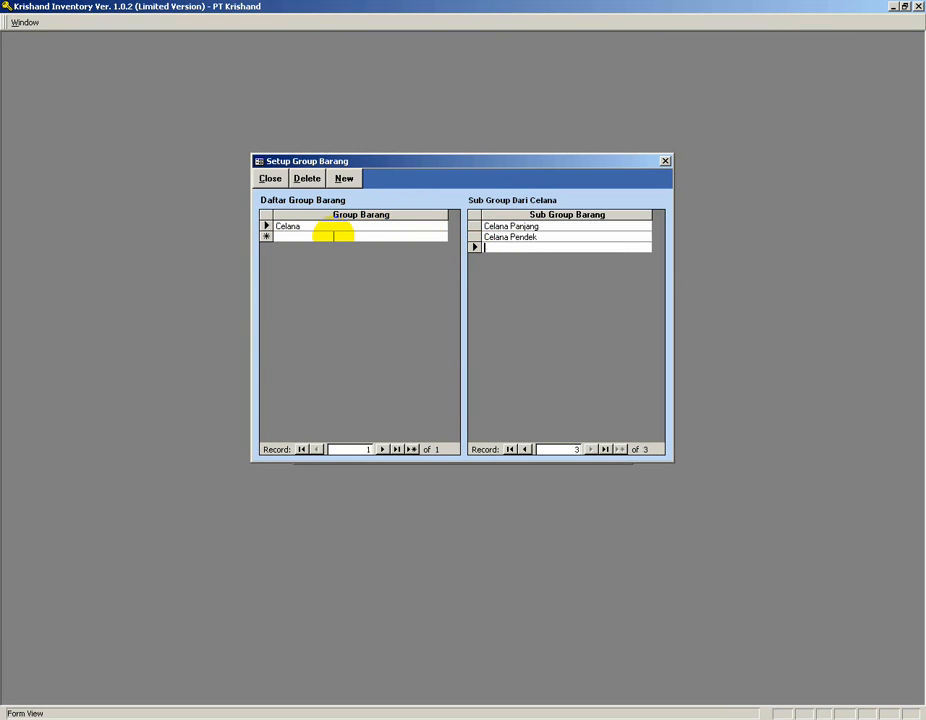
Add group Kaos with subgroups Kaos Polo and Kaos T-Shirt.
left_click(323, 236)
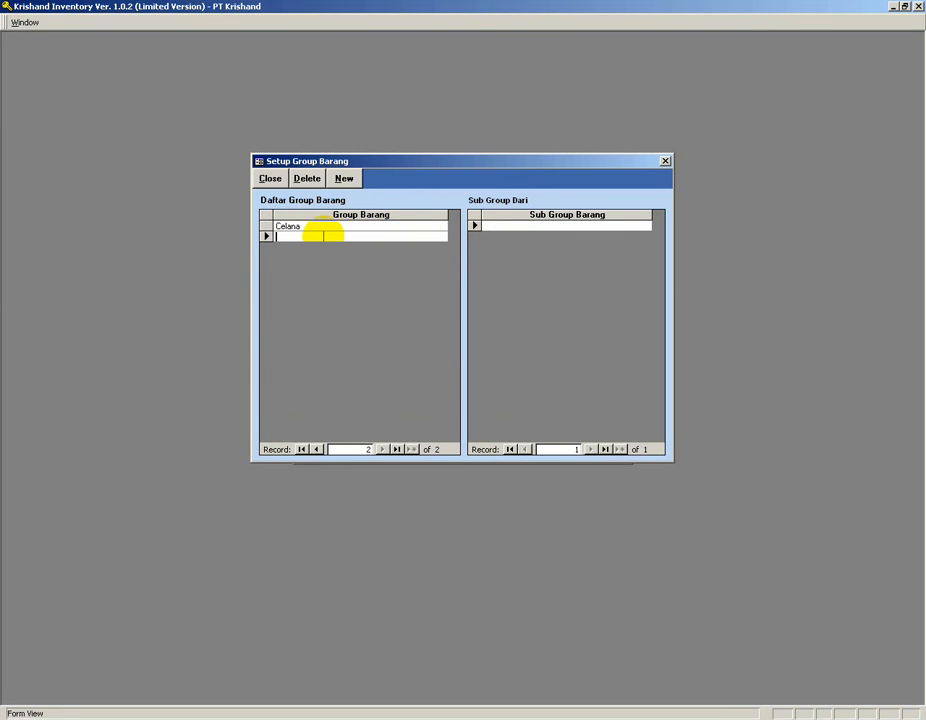
type("Kaos")
key("Return")
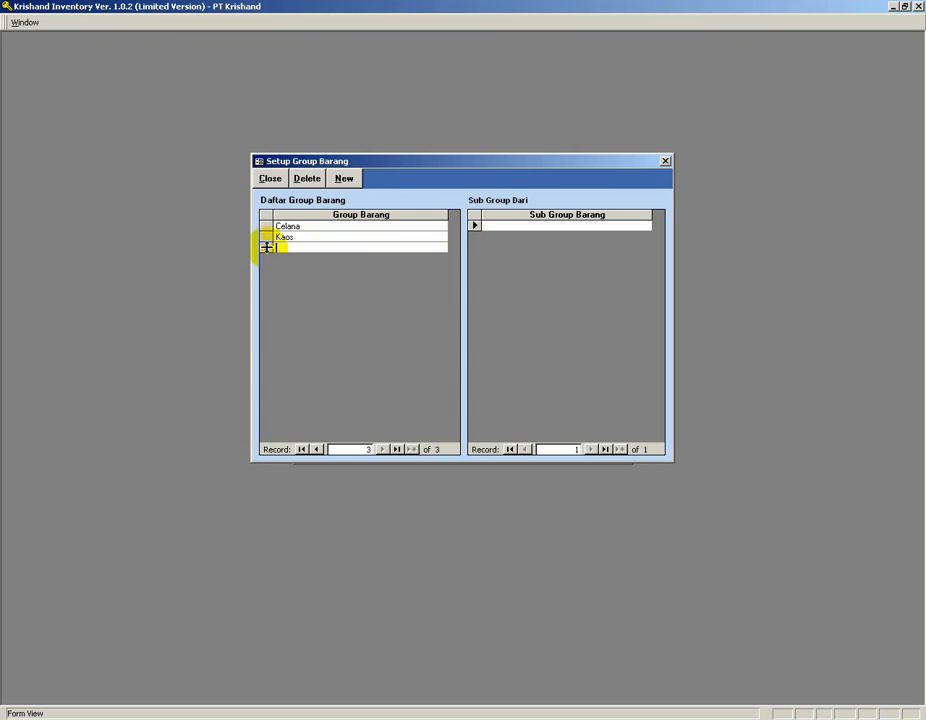
left_click(296, 237)
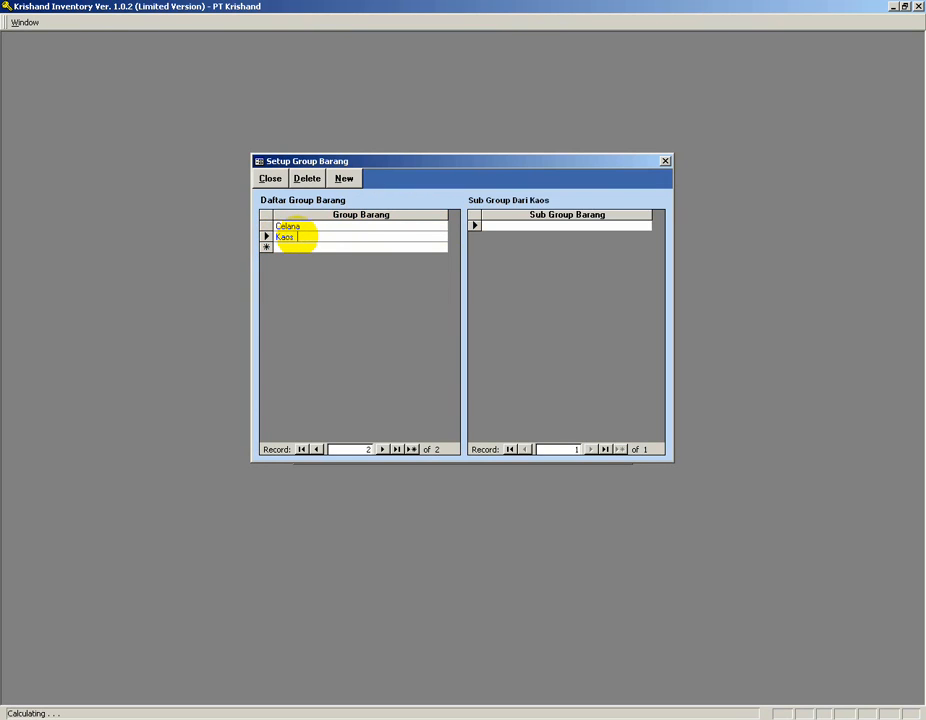
left_click(489, 224)
type("K")
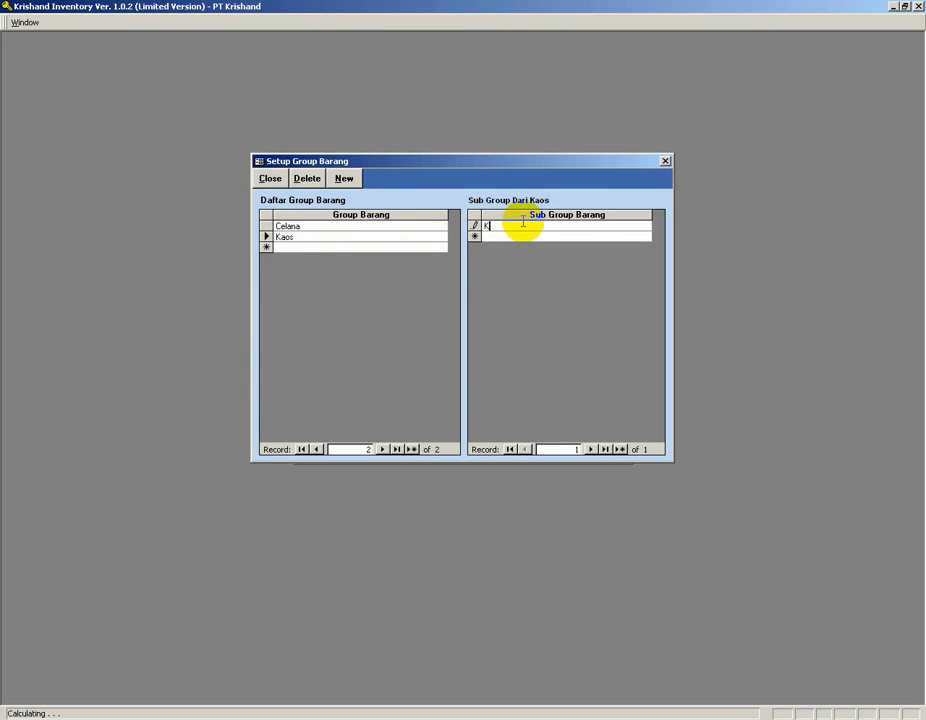
type("aos Polo")
key("Return")
type("Kaos")
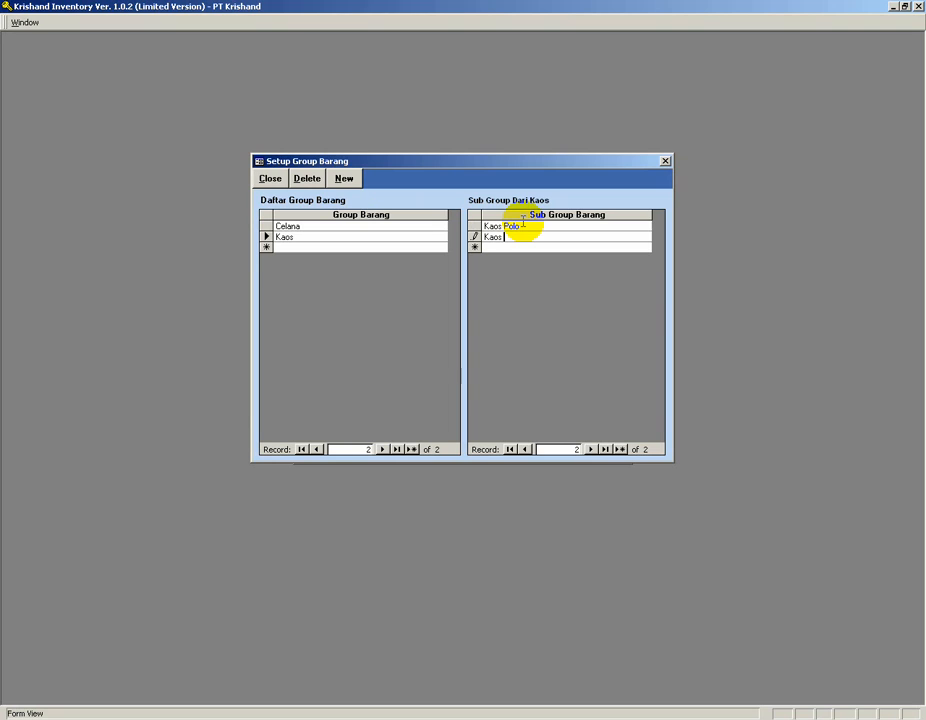
type(" T-Shirt")
left_click(511, 247)
left_click(512, 238)
Add a test subgroup under Celana and delete it.
left_click(354, 238)
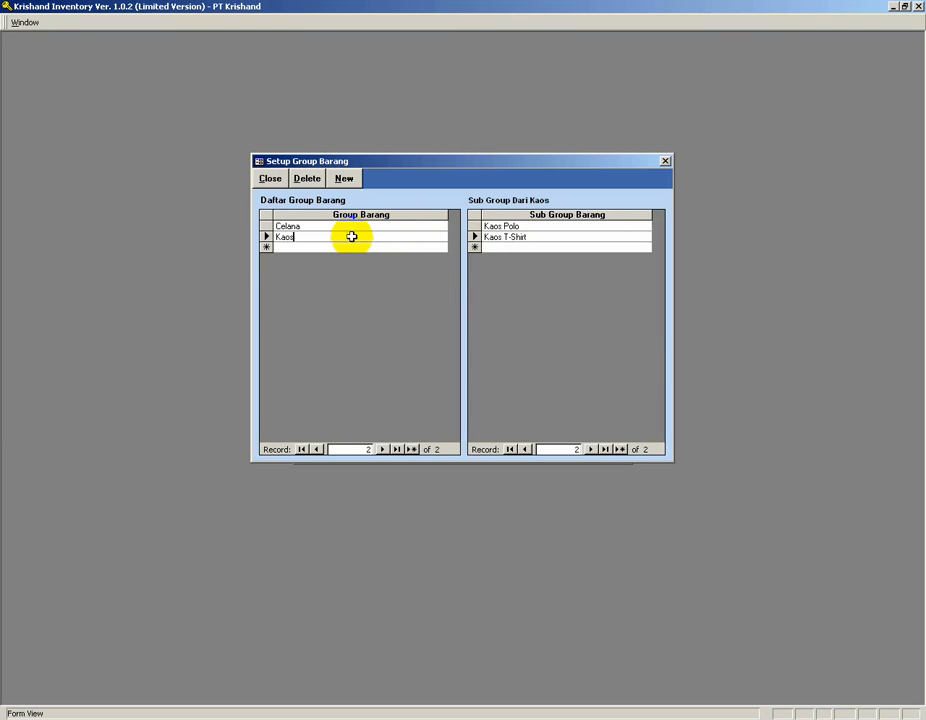
left_click(356, 227)
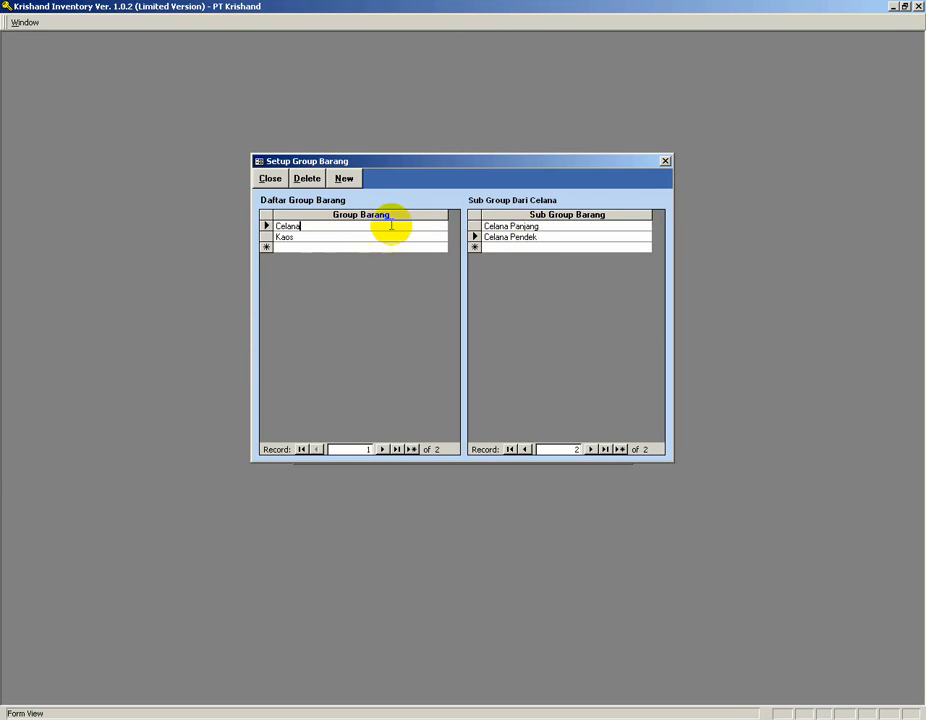
left_click(490, 247)
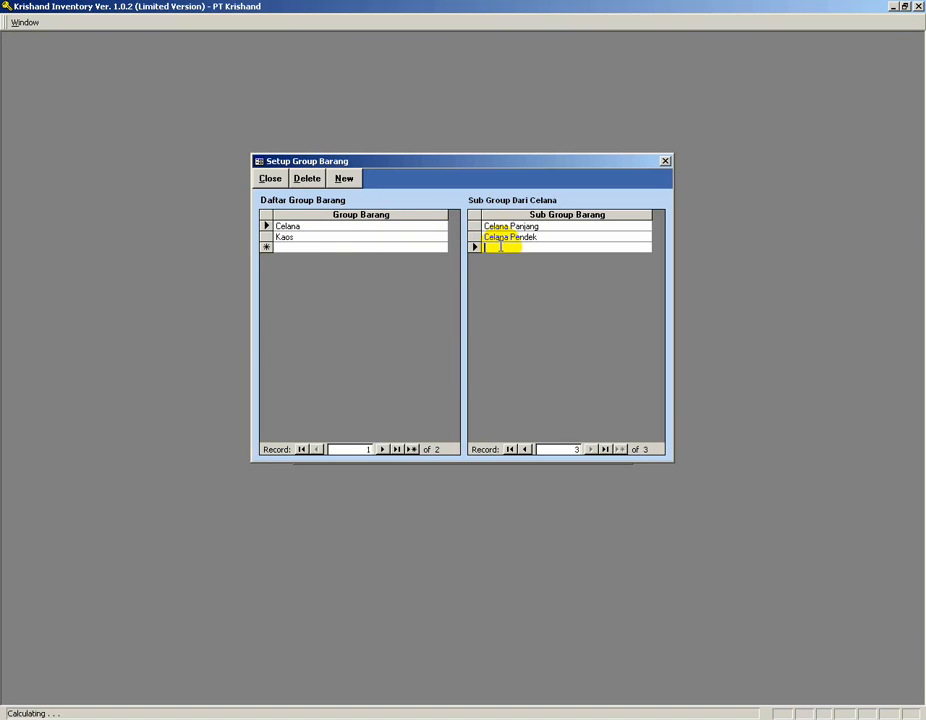
type("test")
left_click(502, 256)
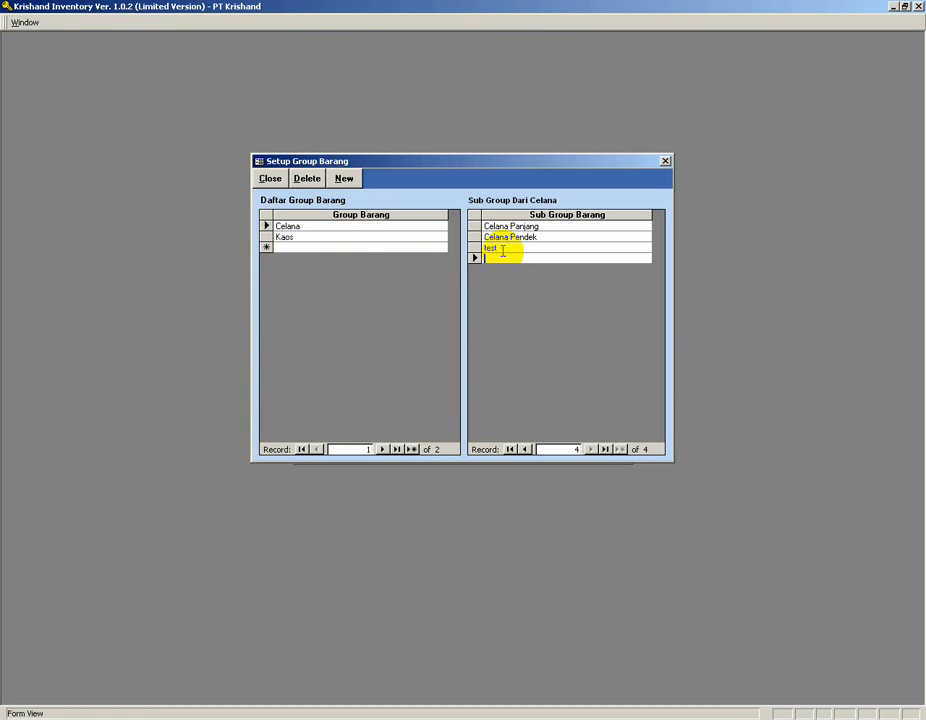
left_click(476, 247)
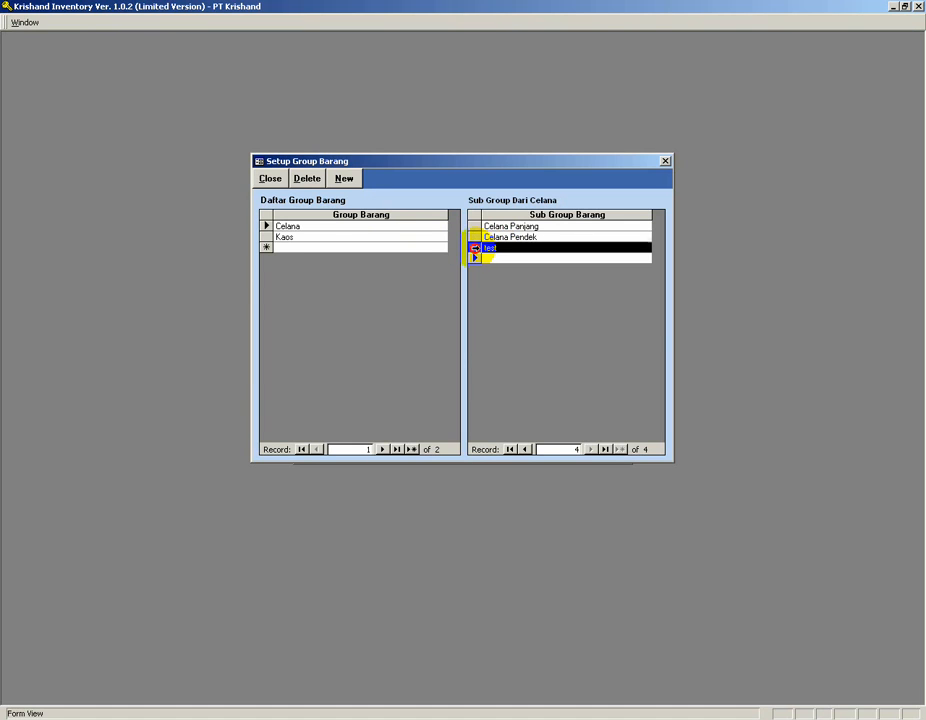
left_click(307, 180)
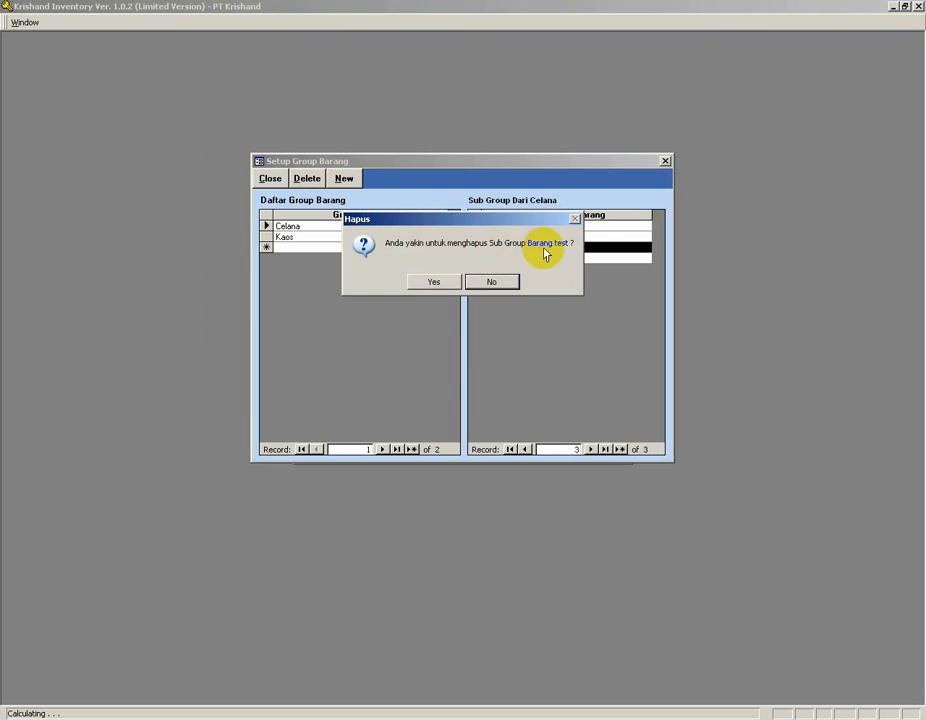
left_click(434, 281)
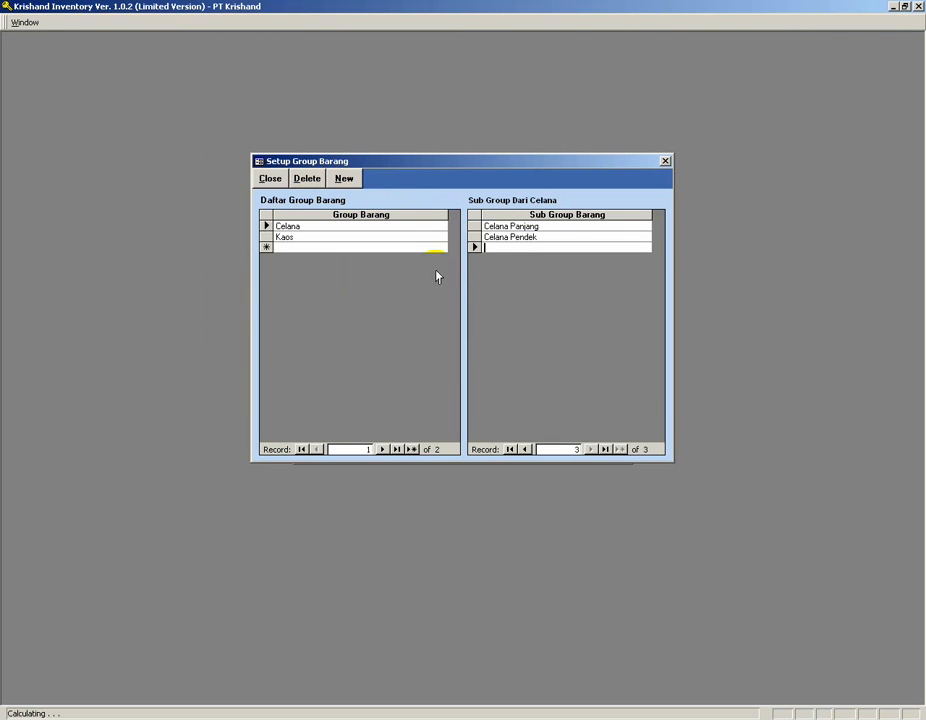
Add a test group with subgroups test 1 and test 2, then delete the test group.
left_click(324, 237)
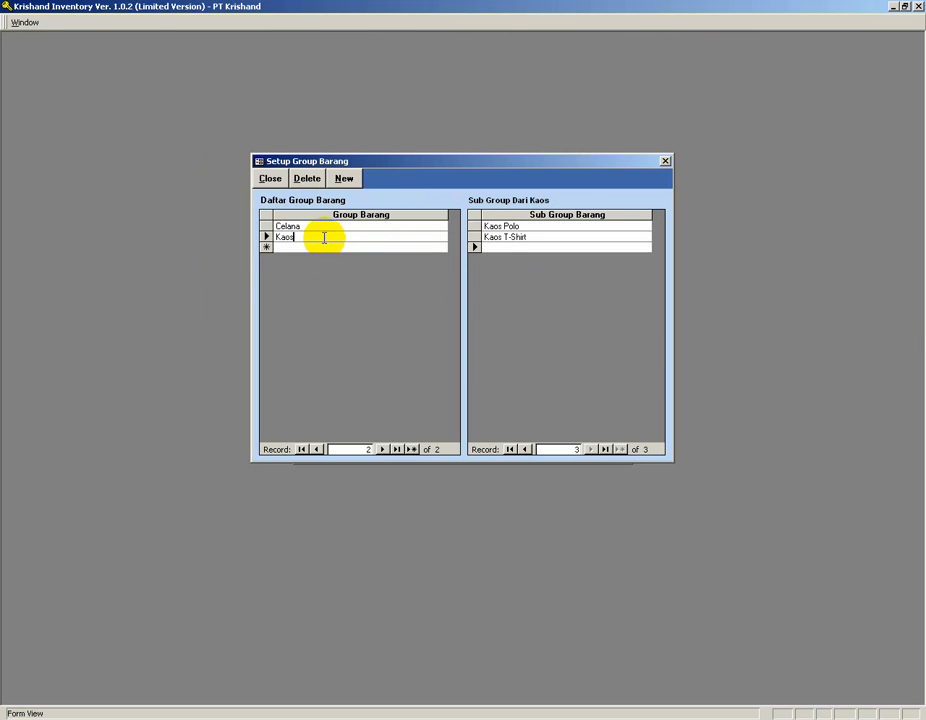
left_click(296, 246)
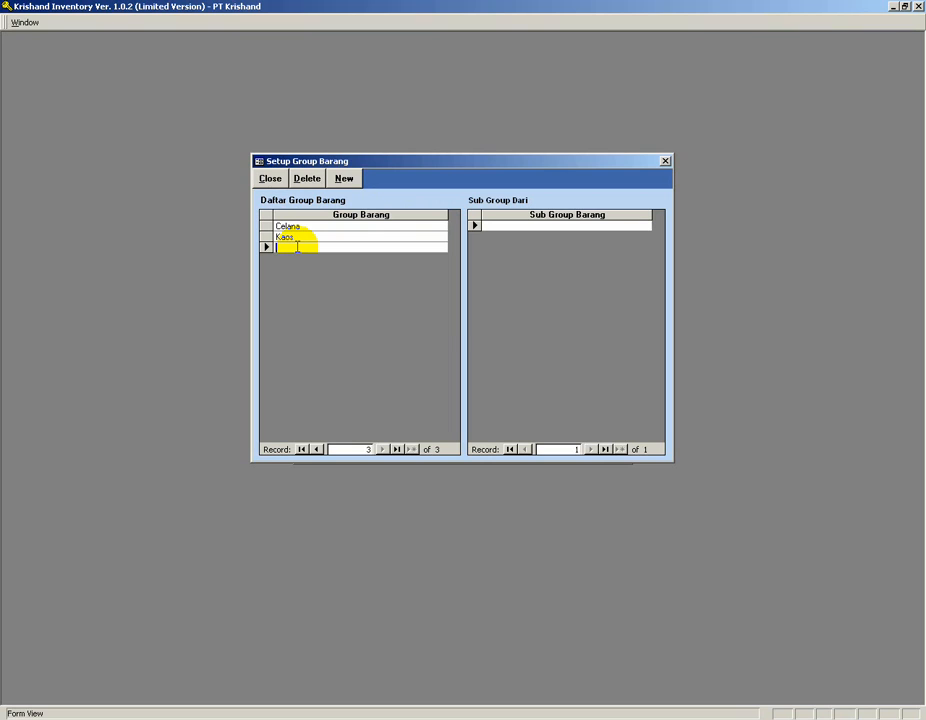
type("test")
left_click(491, 227)
type("test 1")
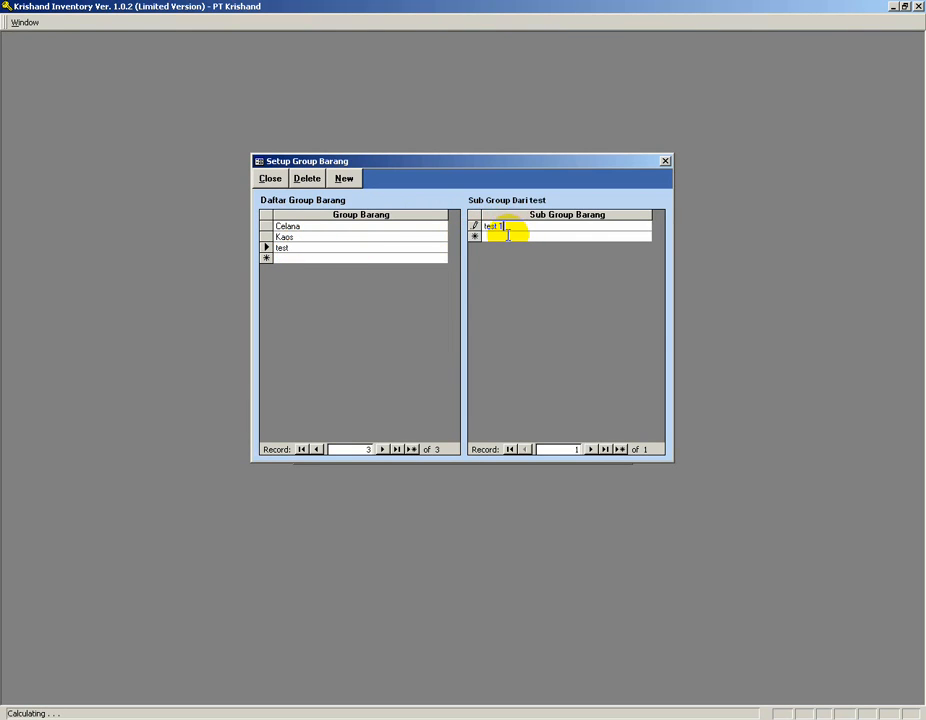
left_click(507, 235)
type("test 2")
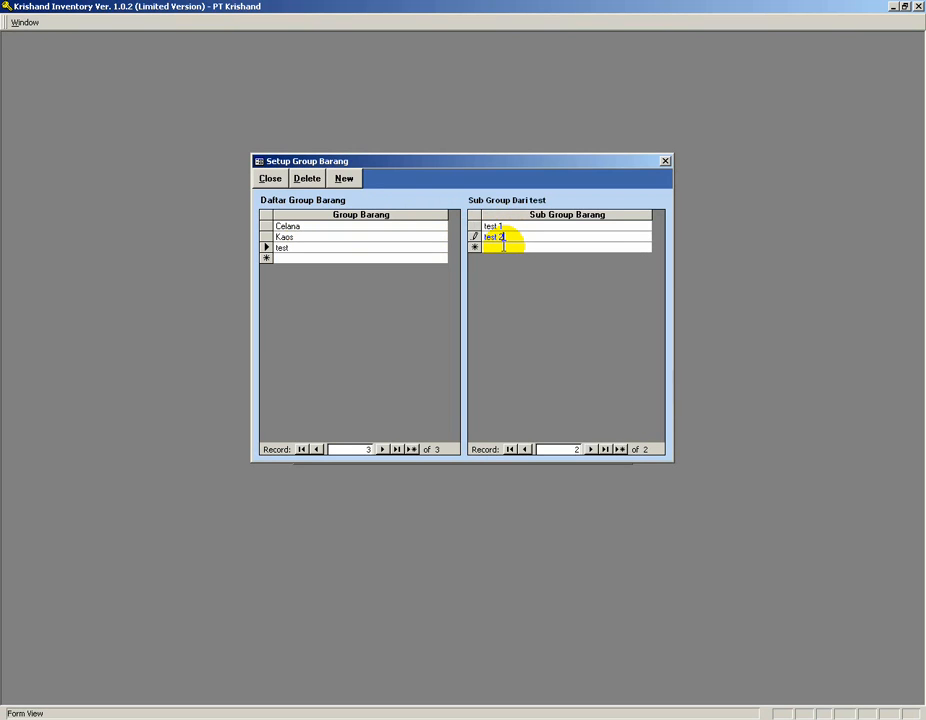
left_click(504, 246)
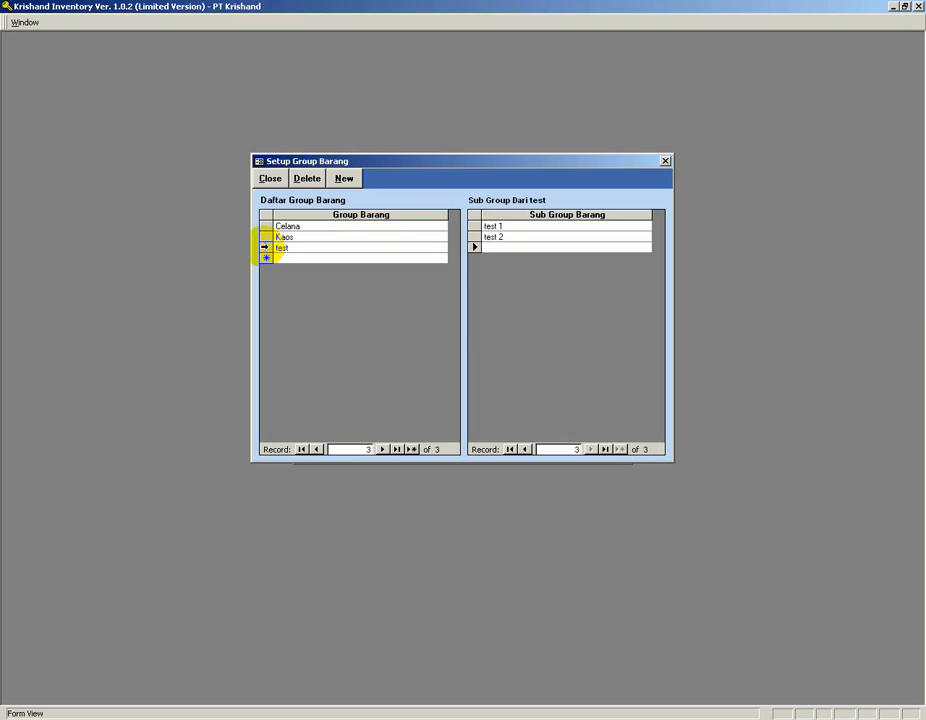
left_click(266, 247)
left_click(307, 180)
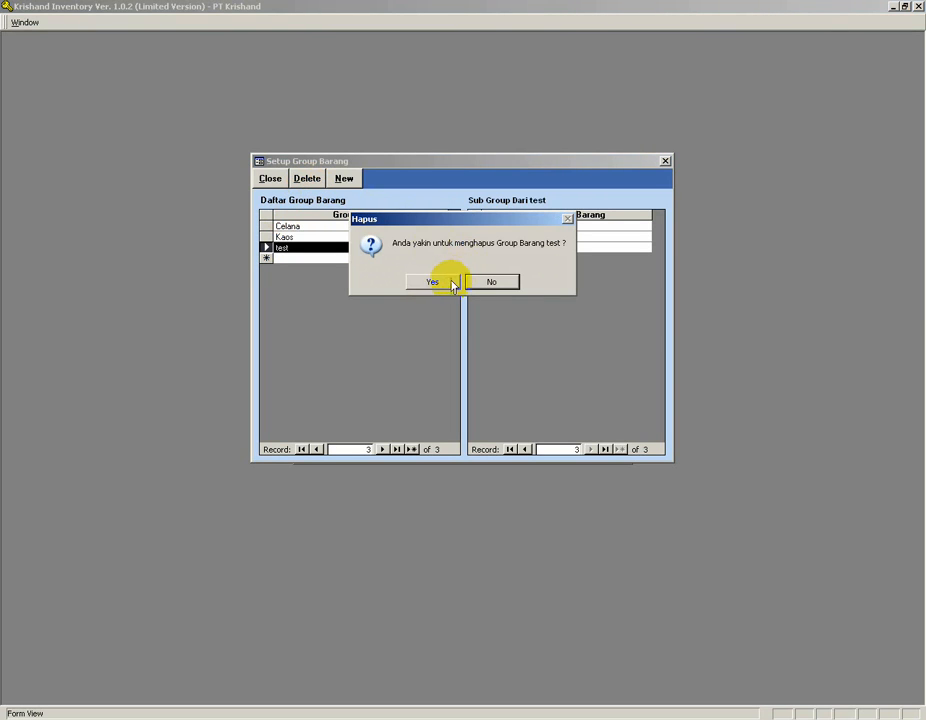
left_click(433, 282)
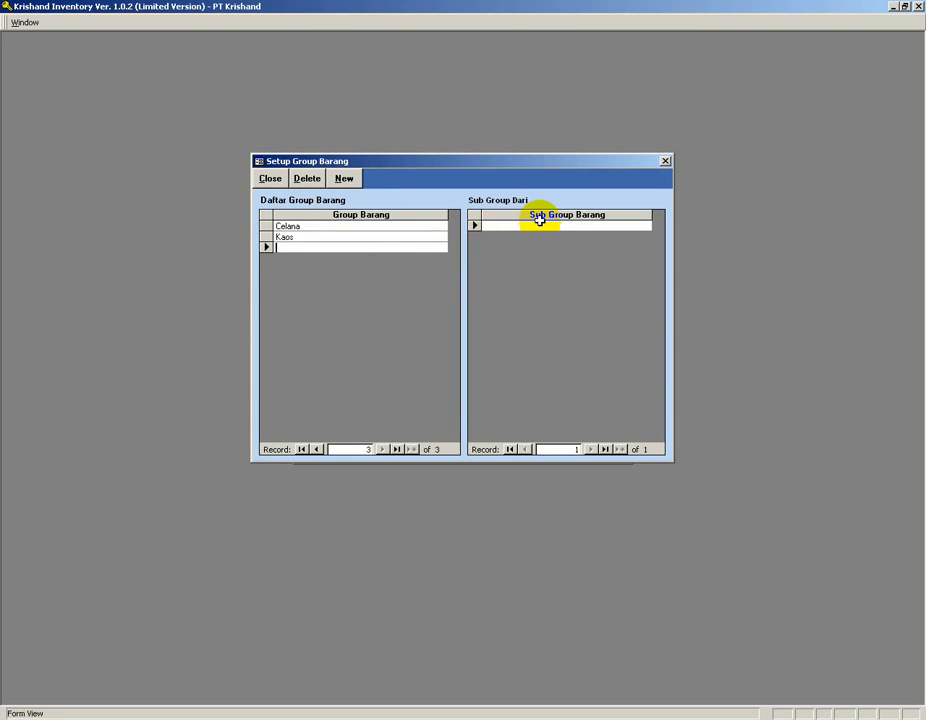
Close the item group setup, open the unit setup, delete the Unit entry and close it.
left_click(320, 237)
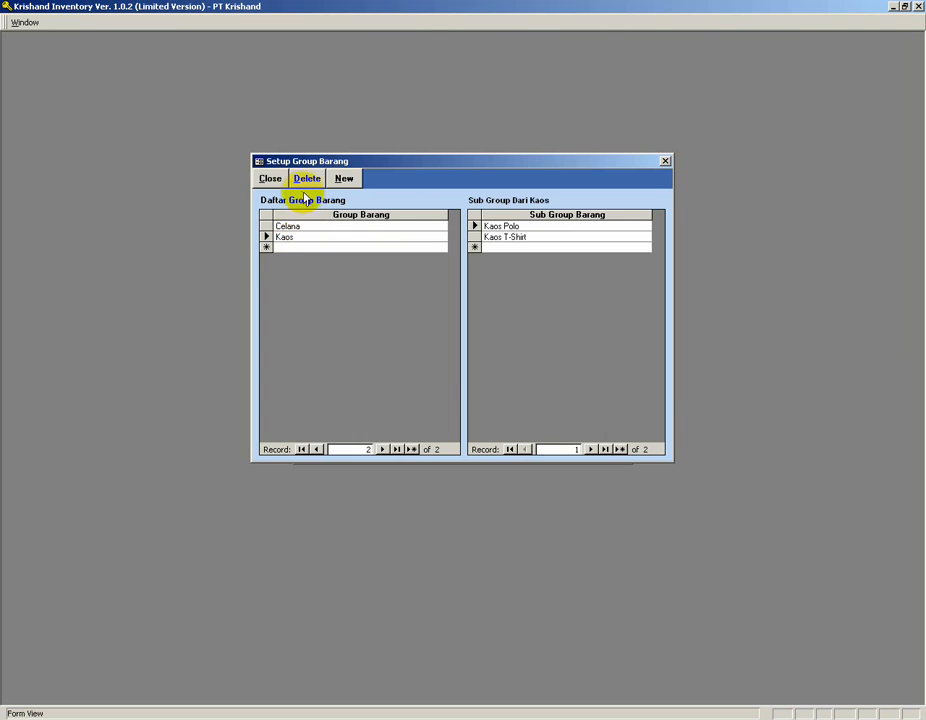
left_click(270, 178)
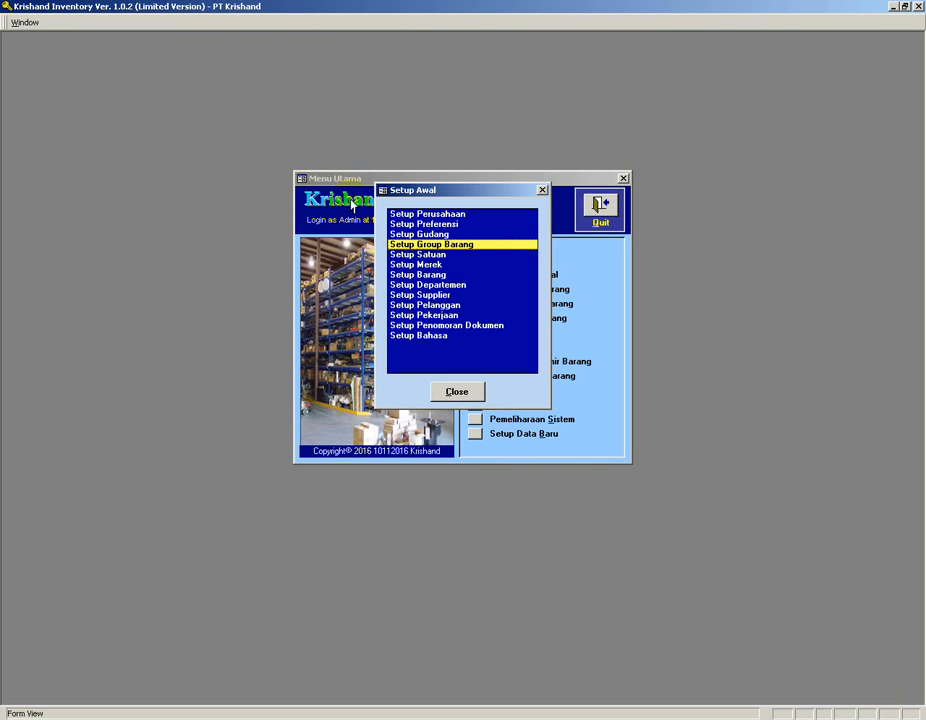
double_click(418, 256)
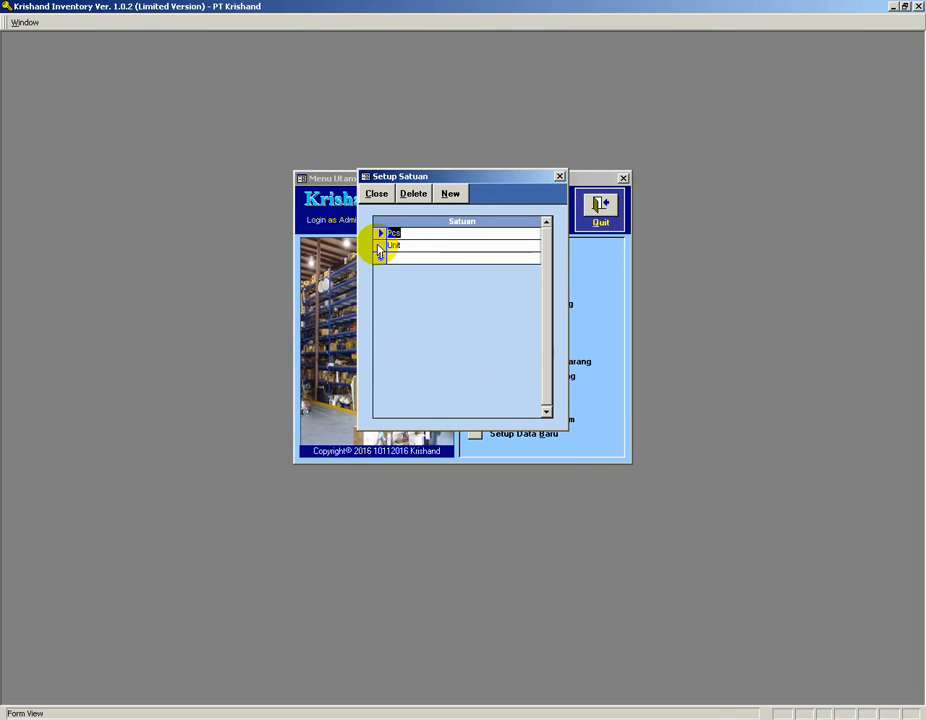
left_click(380, 251)
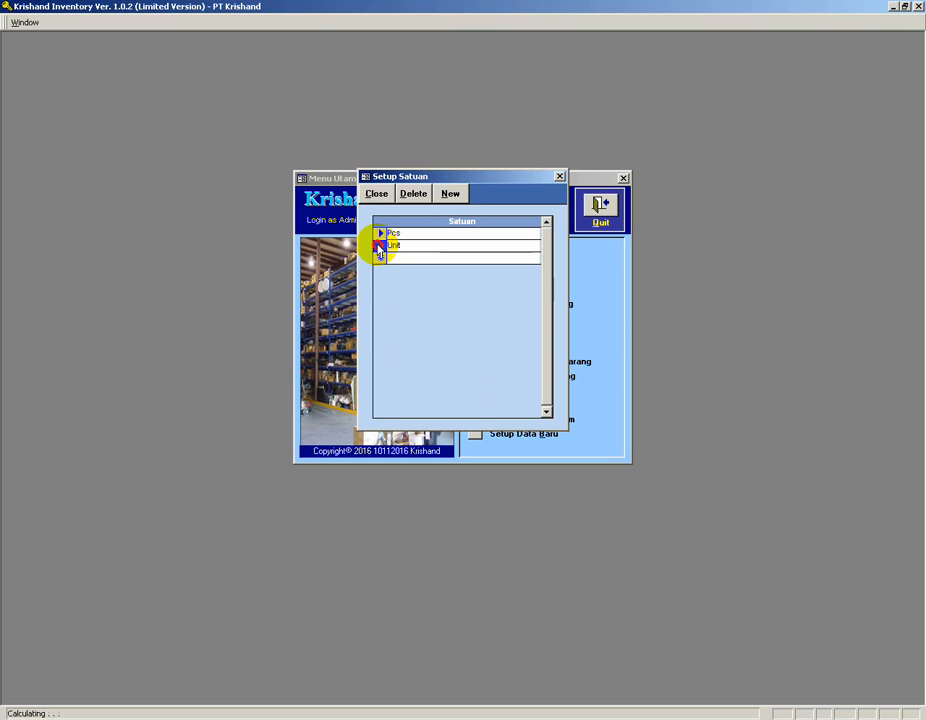
left_click(414, 194)
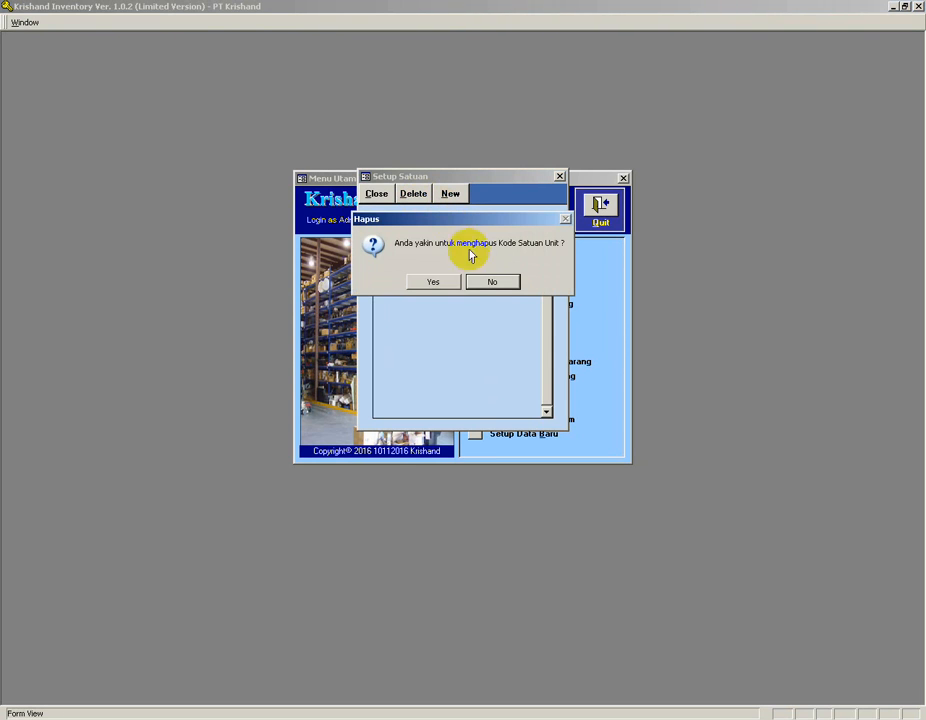
left_click(433, 284)
left_click(377, 195)
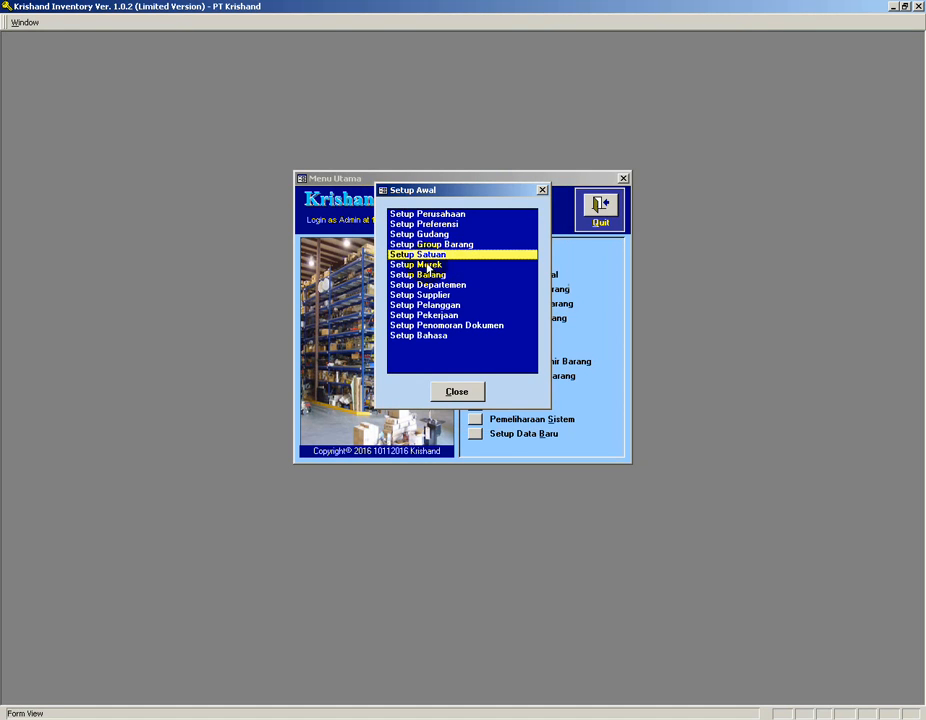
Open and close the empty brand setup, then open the item setup.
left_click(427, 265)
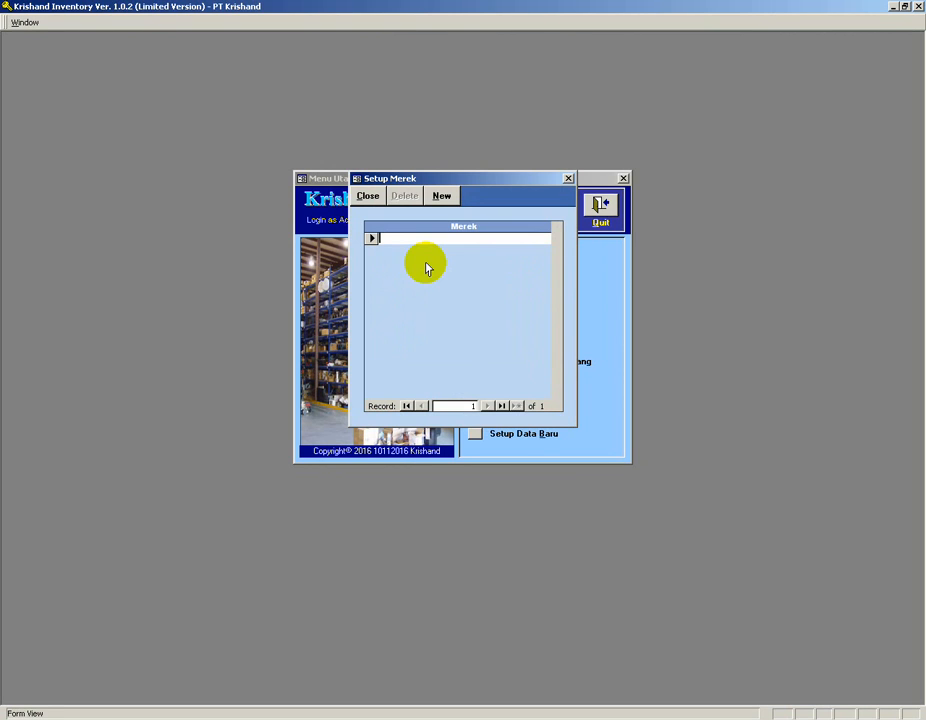
left_click(368, 197)
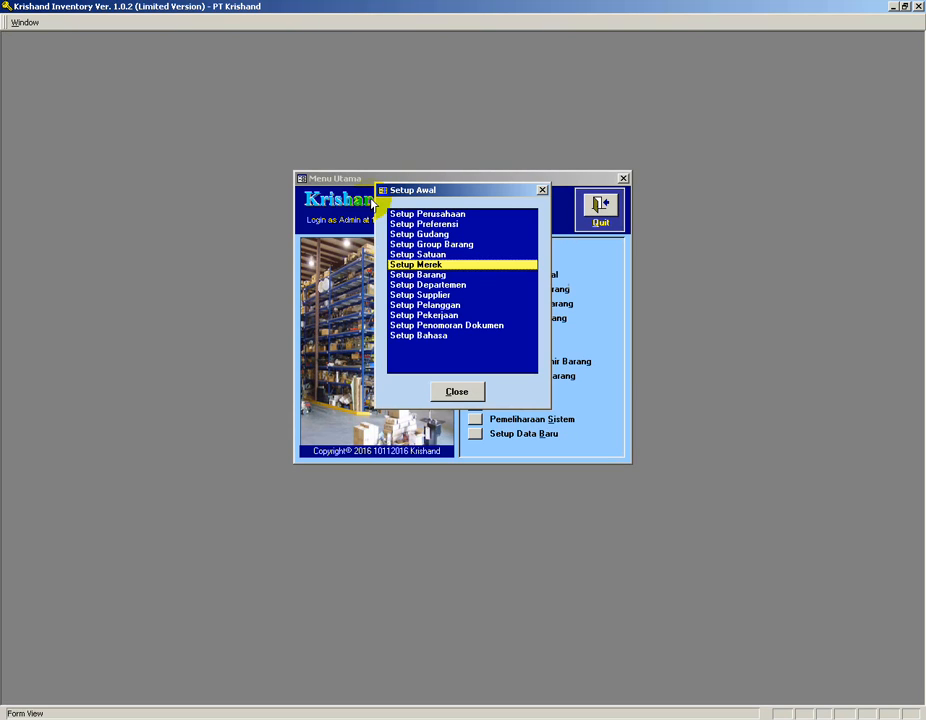
double_click(431, 277)
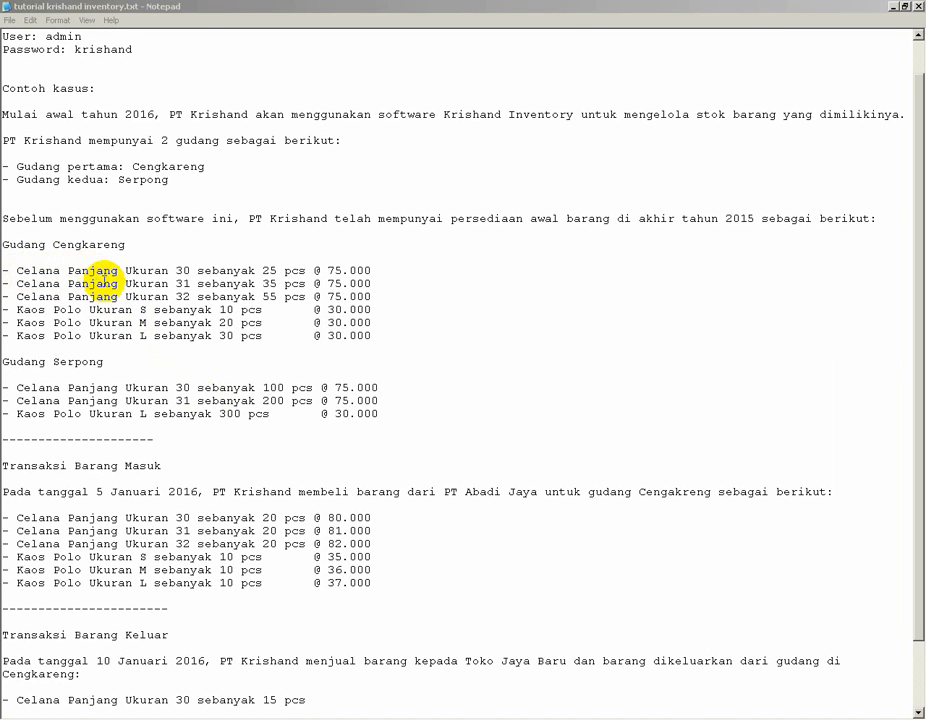
Check the case-study item list, then start item CL-001 with group Celana and subgroup Celana Panjang.
left_click_drag(190, 272, 16, 272)
left_click_drag(190, 284, 16, 293)
left_click(44, 284)
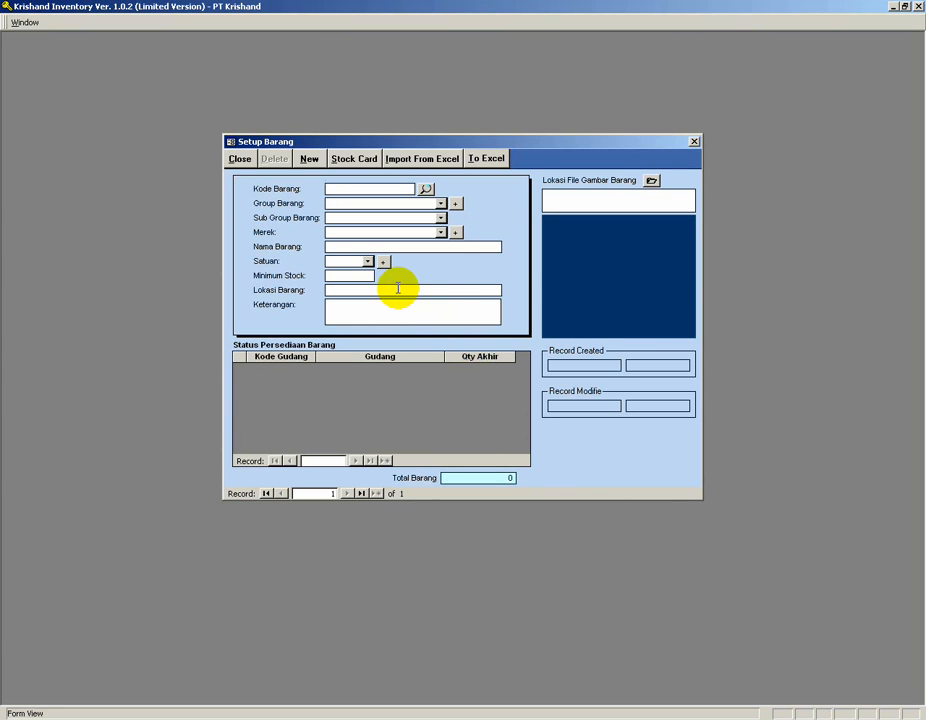
type("CL-001")
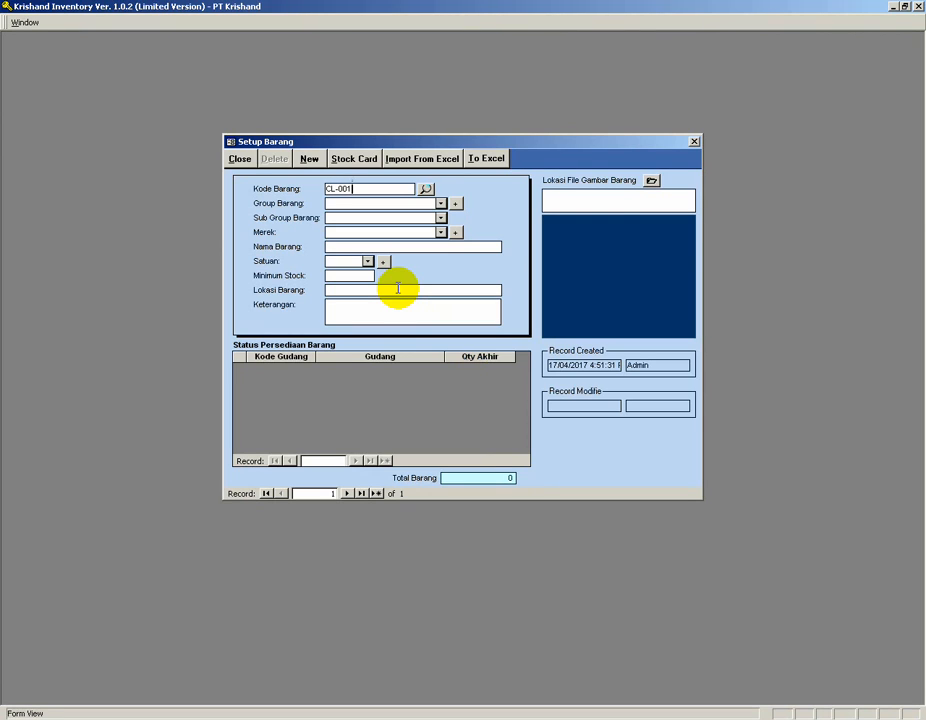
left_click(440, 203)
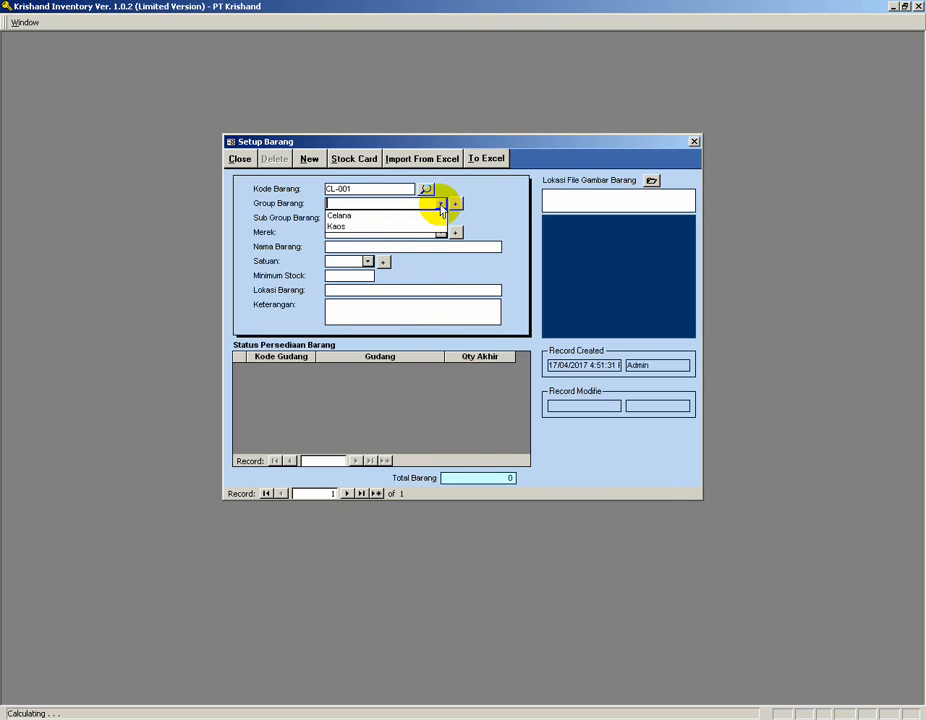
left_click(400, 215)
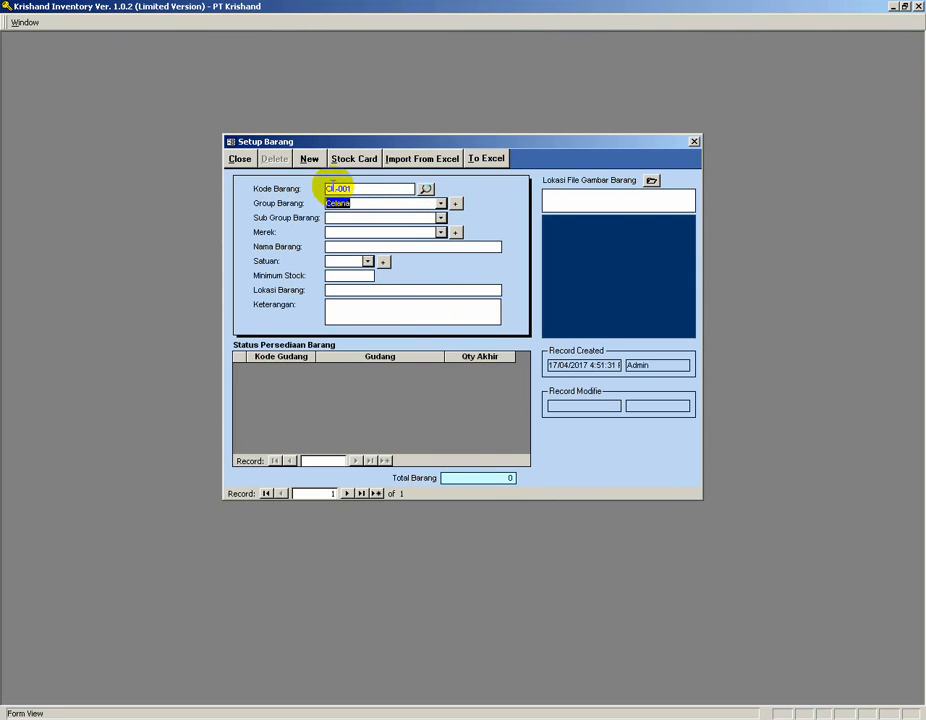
left_click(367, 186)
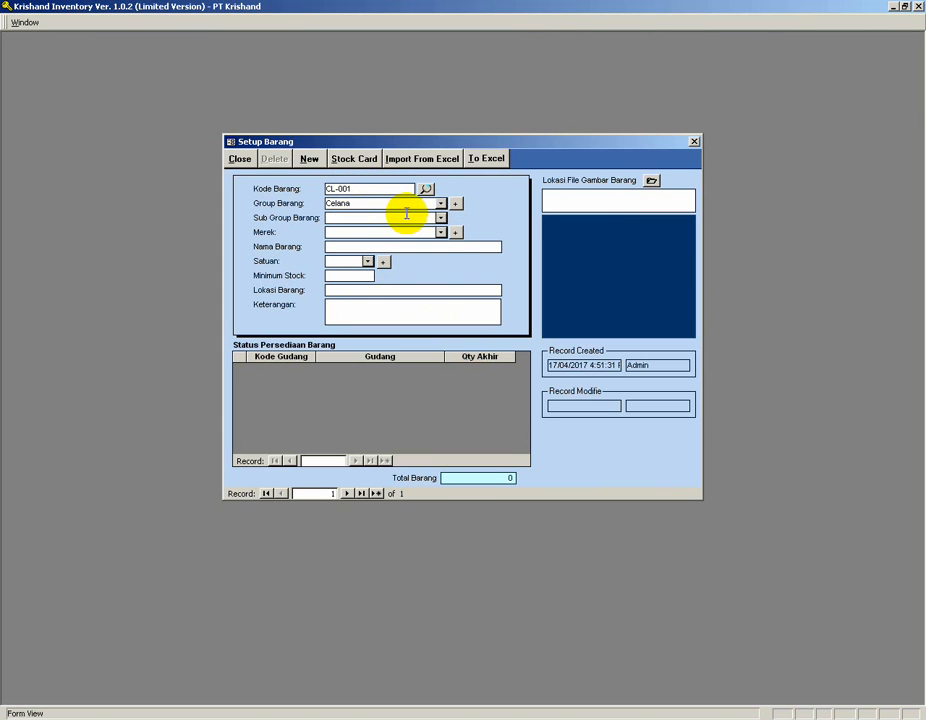
left_click(440, 220)
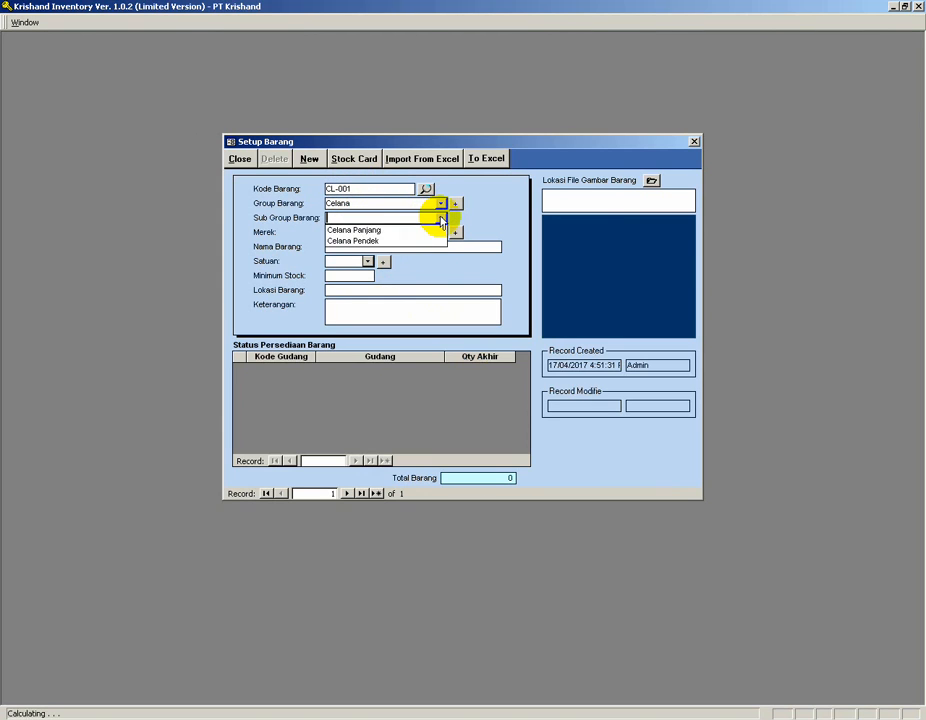
left_click(386, 229)
left_click(337, 247)
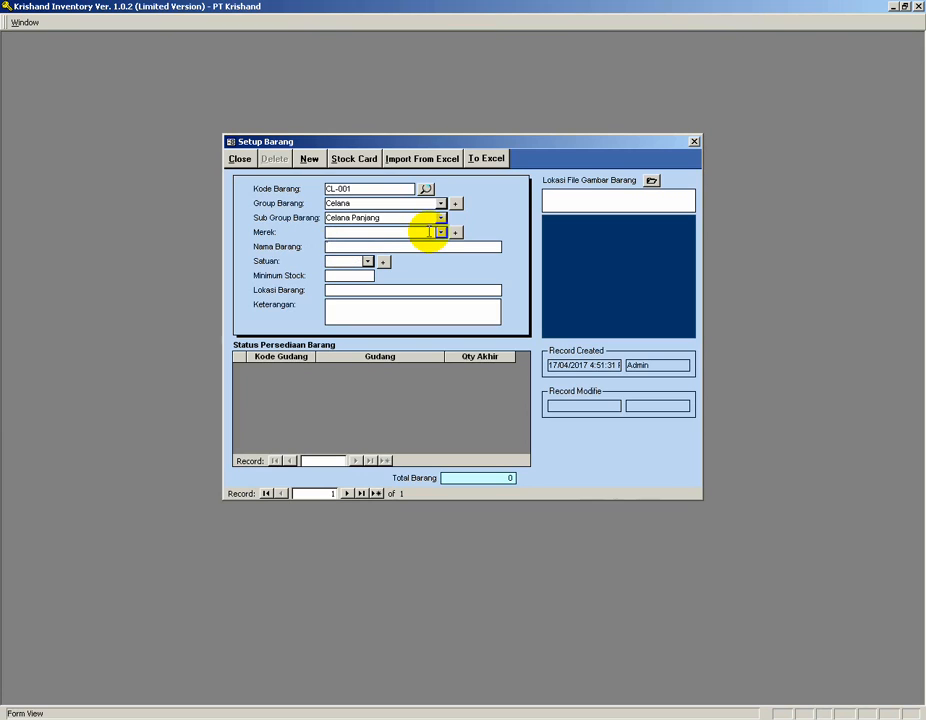
Name the item Celana Panjang Ukuran 30 with unit Pcs, minimum stock 5 and location Rak 001.
type("Celana Panjang Ukuran 30")
left_click(367, 261)
left_click(347, 276)
left_click(343, 276)
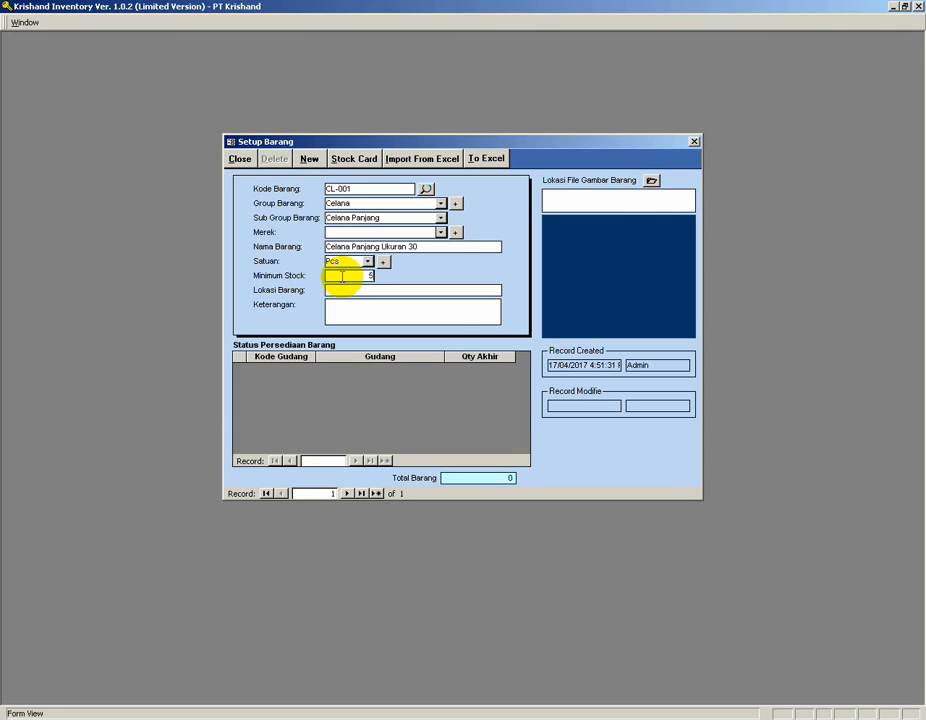
left_click(339, 291)
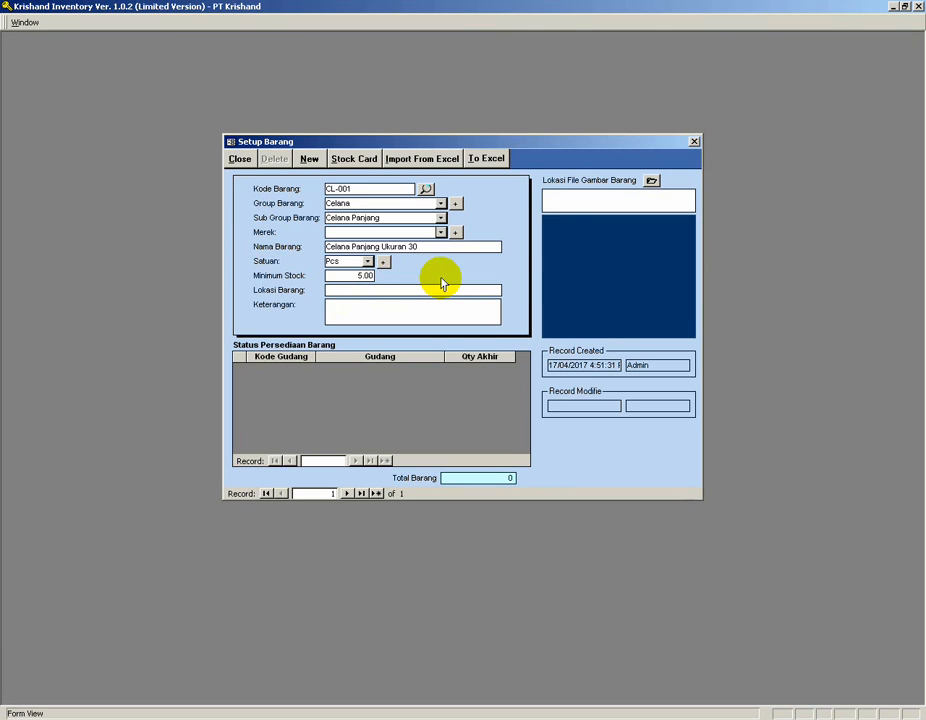
type("Rak 001")
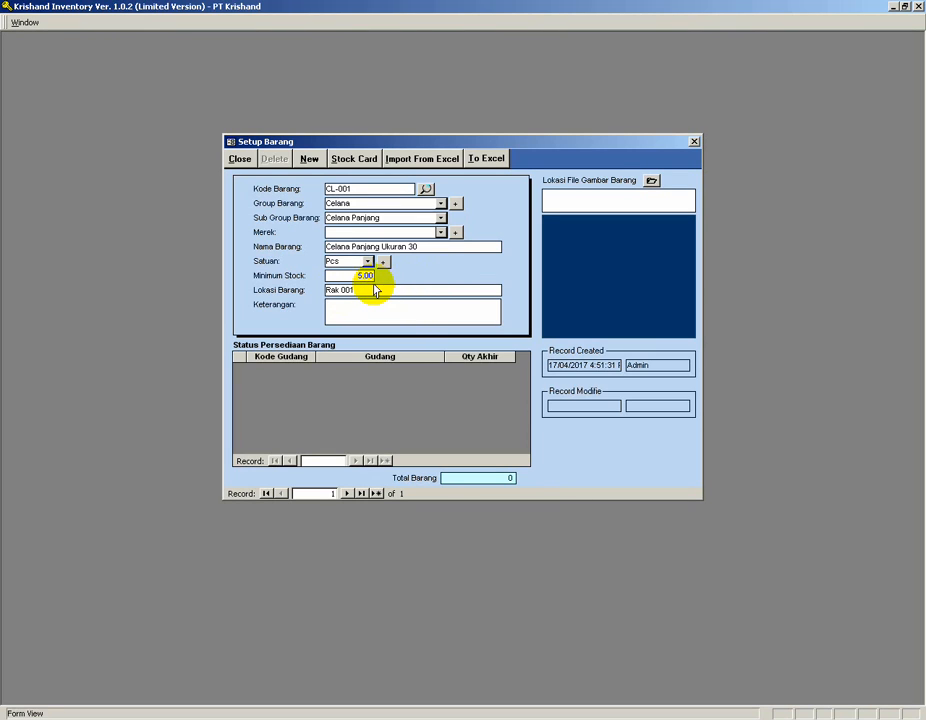
Add a new item CL-002 in group Celana and subgroup Celana Panjang.
left_click(308, 162)
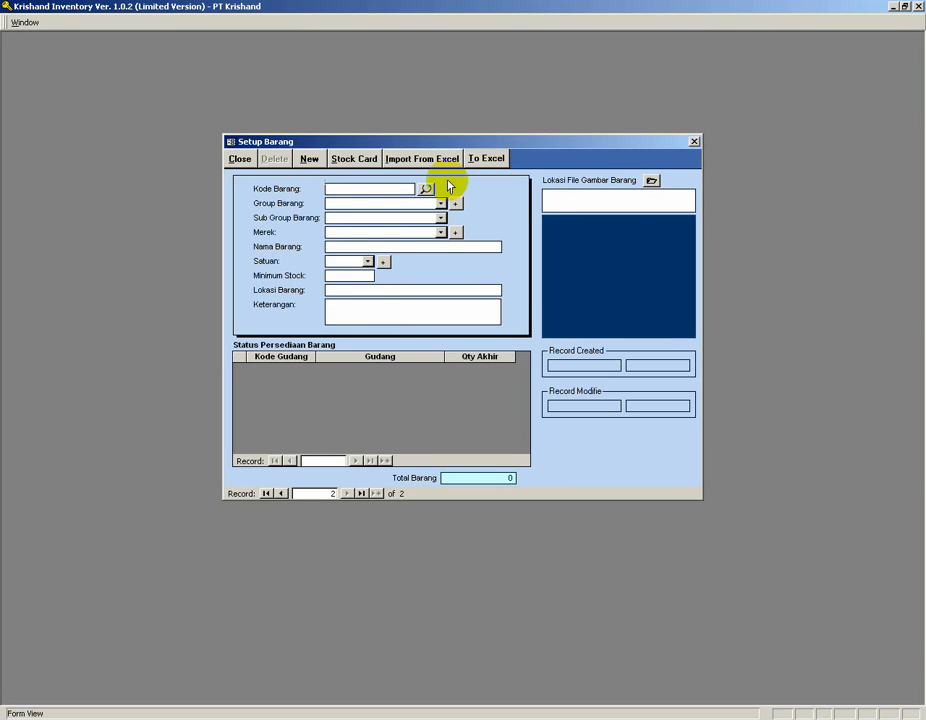
type("CL-002")
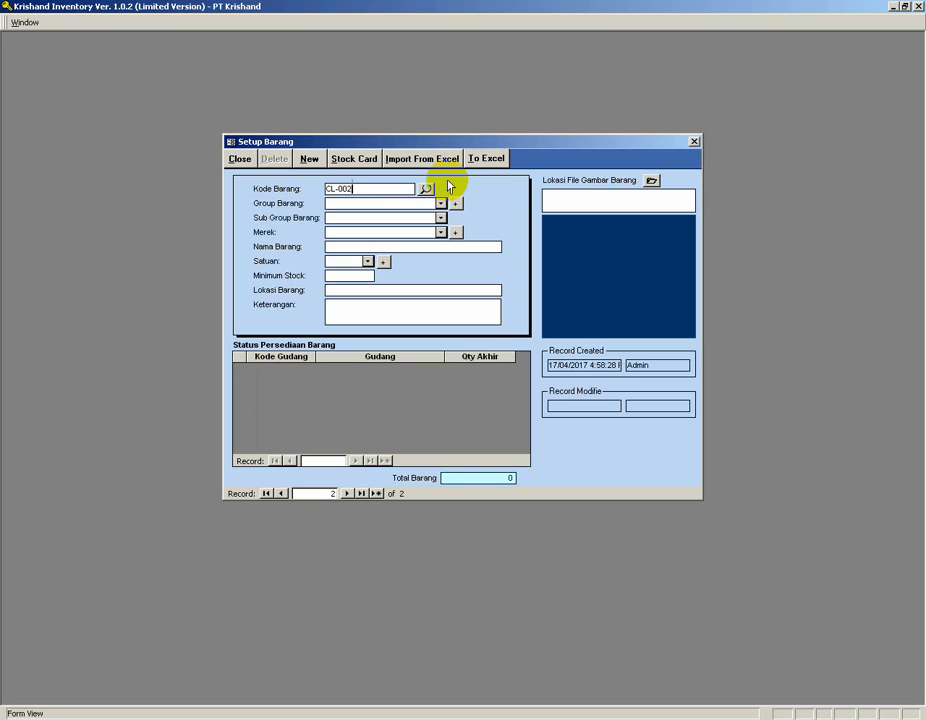
key("Tab")
left_click(440, 204)
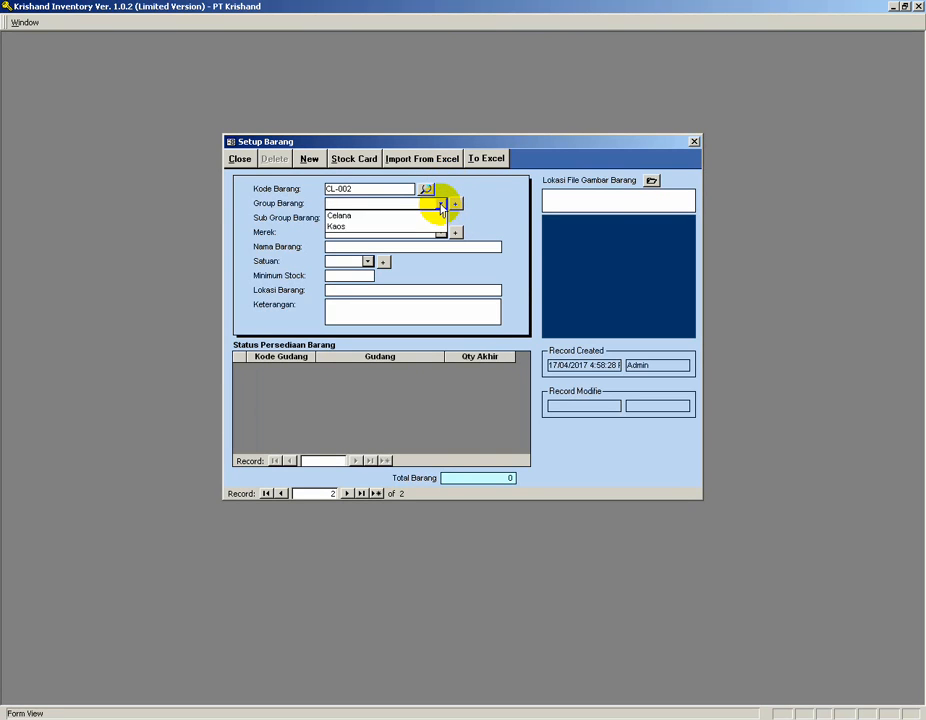
left_click(373, 217)
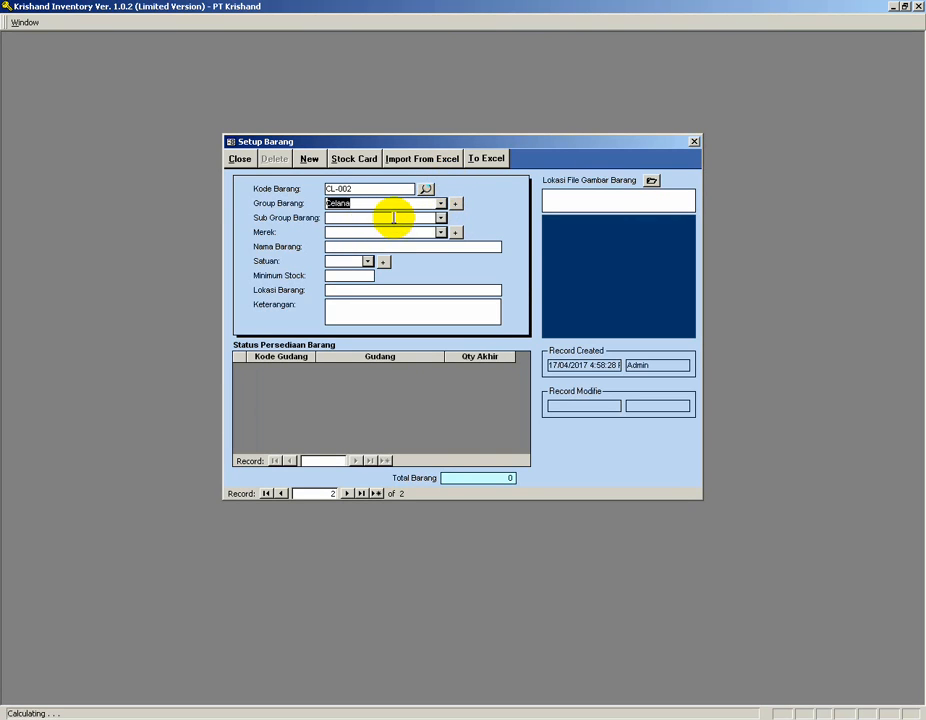
left_click(440, 218)
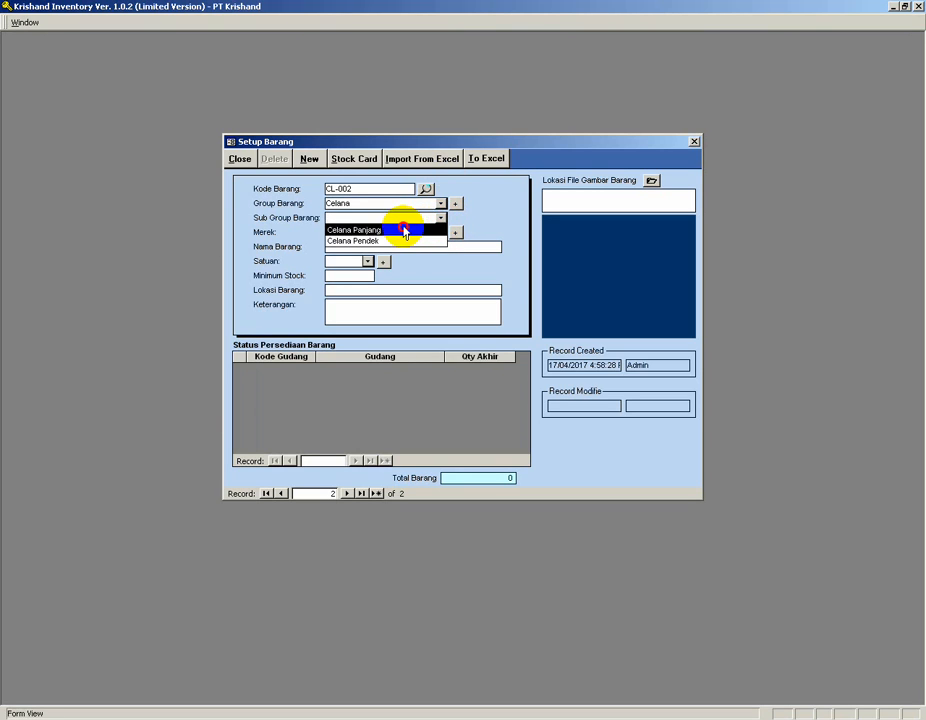
left_click(407, 230)
left_click(386, 247)
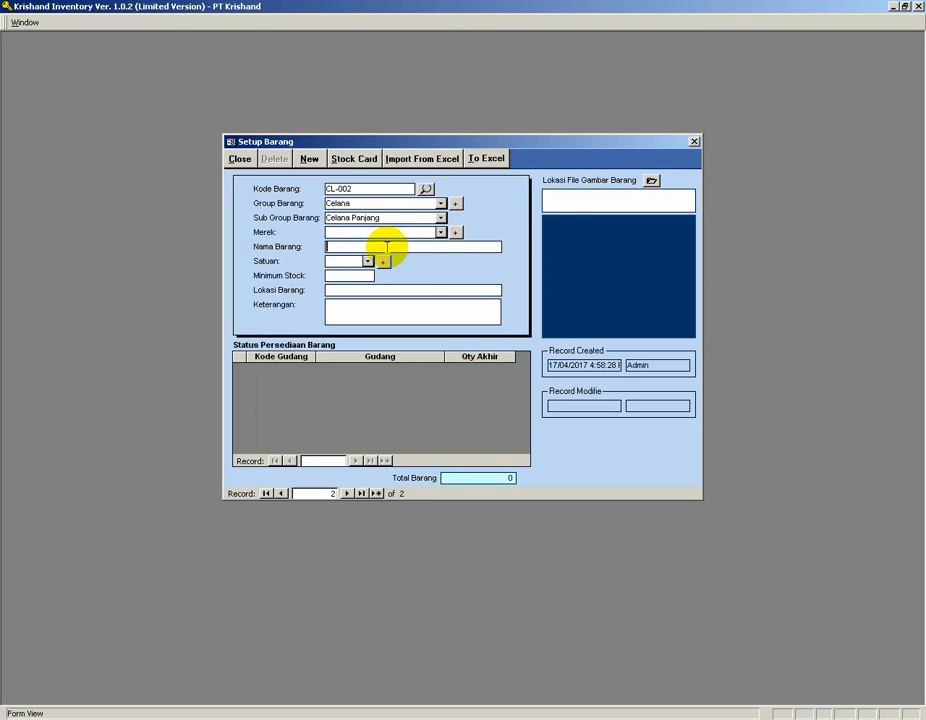
Name the item Celana Panjang Ukuran 31 with unit Pcs, minimum stock 5 and location Rak 001.
type("Celana Panjang Ukuran 31")
left_click(367, 261)
left_click(364, 273)
left_click(354, 278)
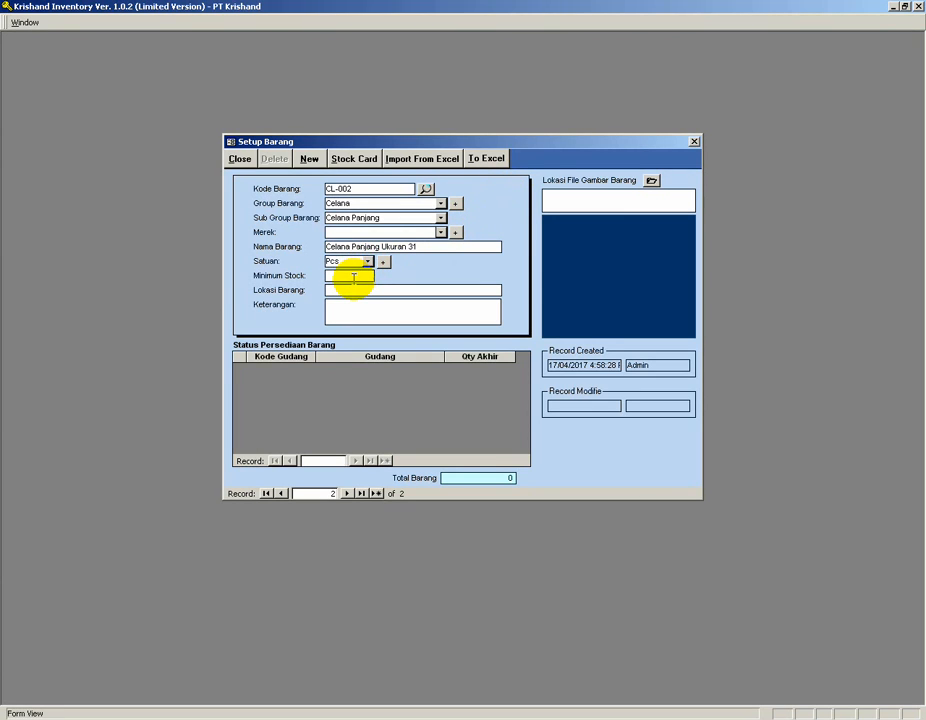
type("5")
key("Tab")
type("Rak 001")
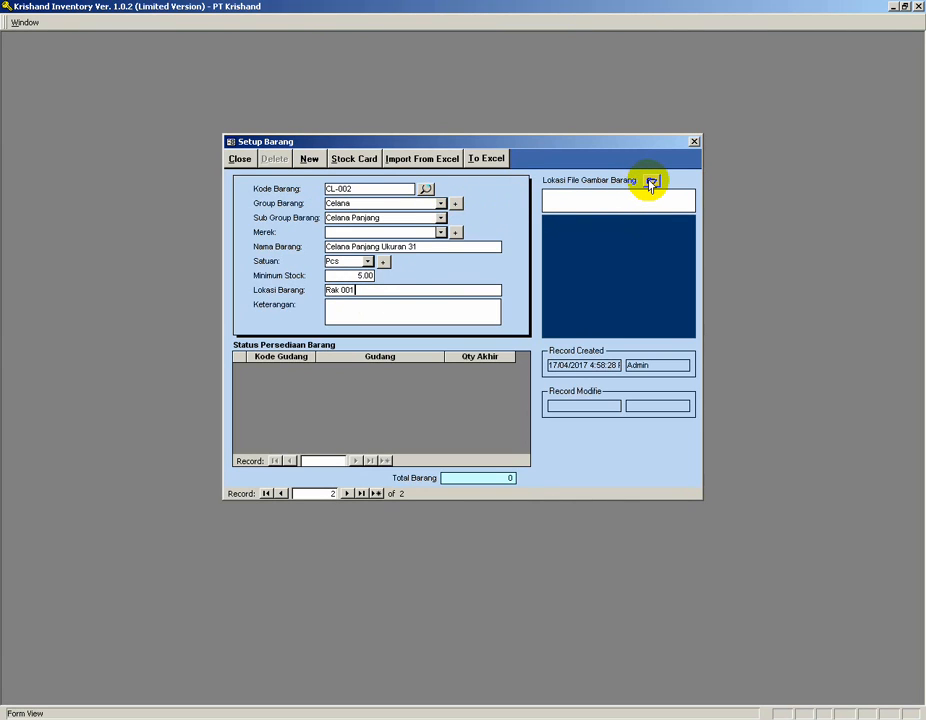
Add a new item CL-003 in group Celana and subgroup Celana Panjang.
left_click(309, 161)
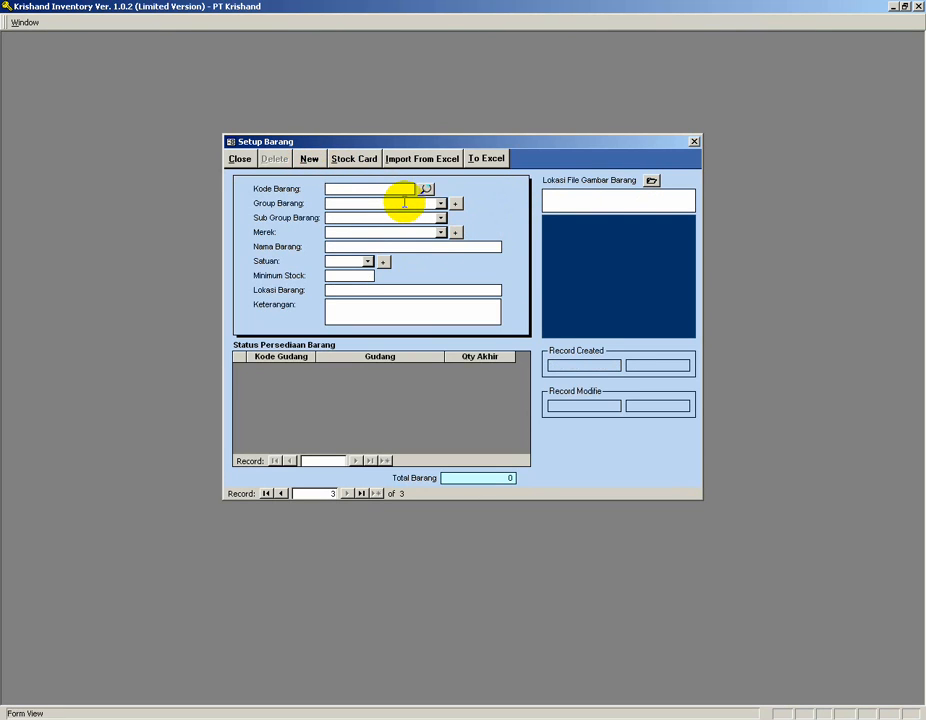
left_click(351, 189)
type("CL-003")
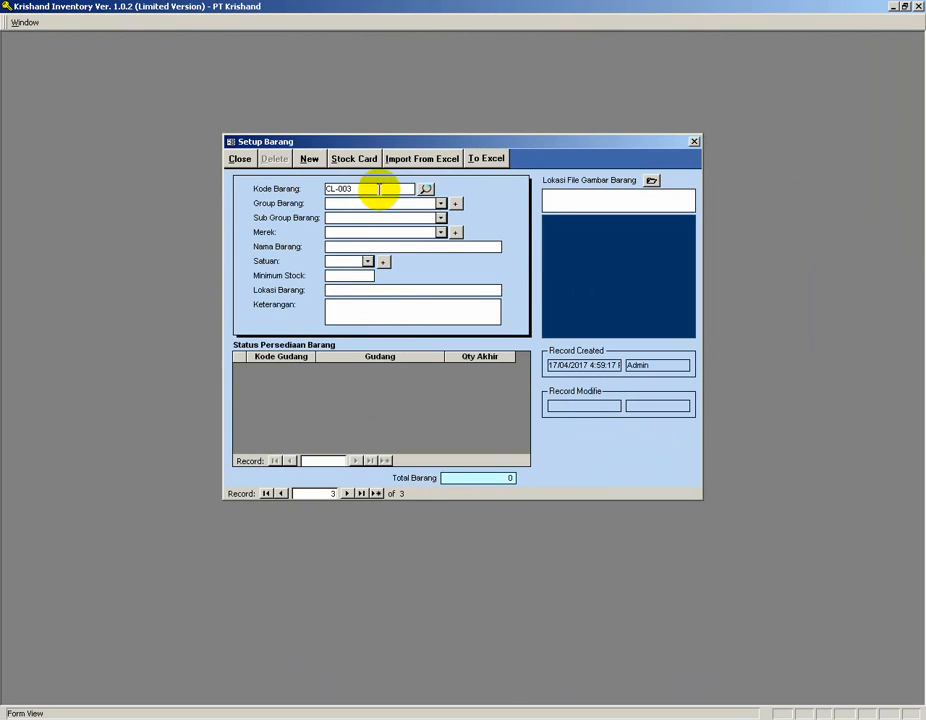
left_click(439, 203)
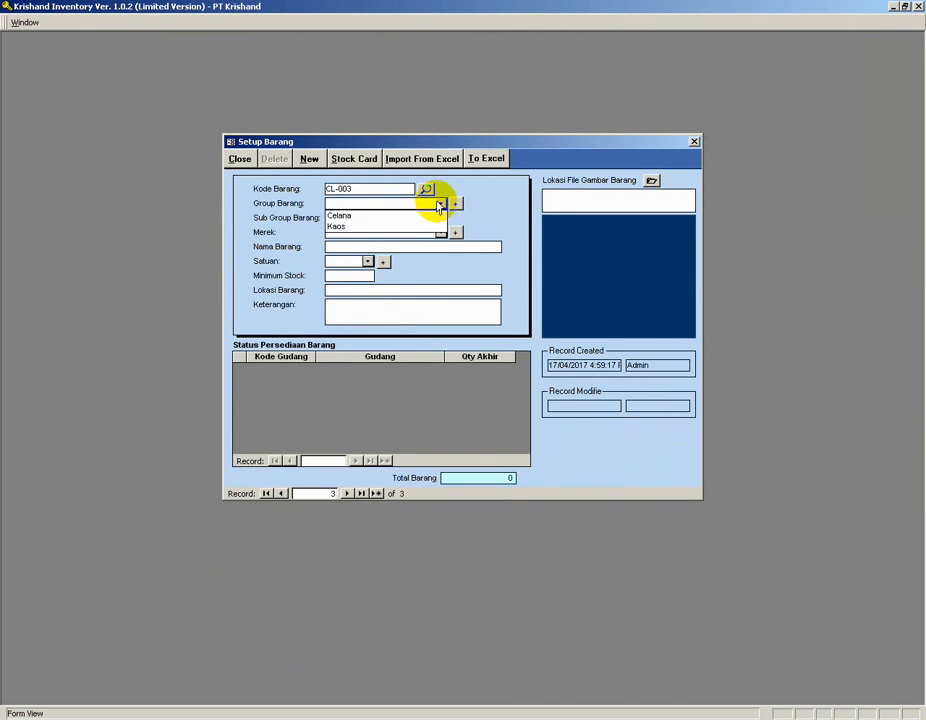
left_click(379, 219)
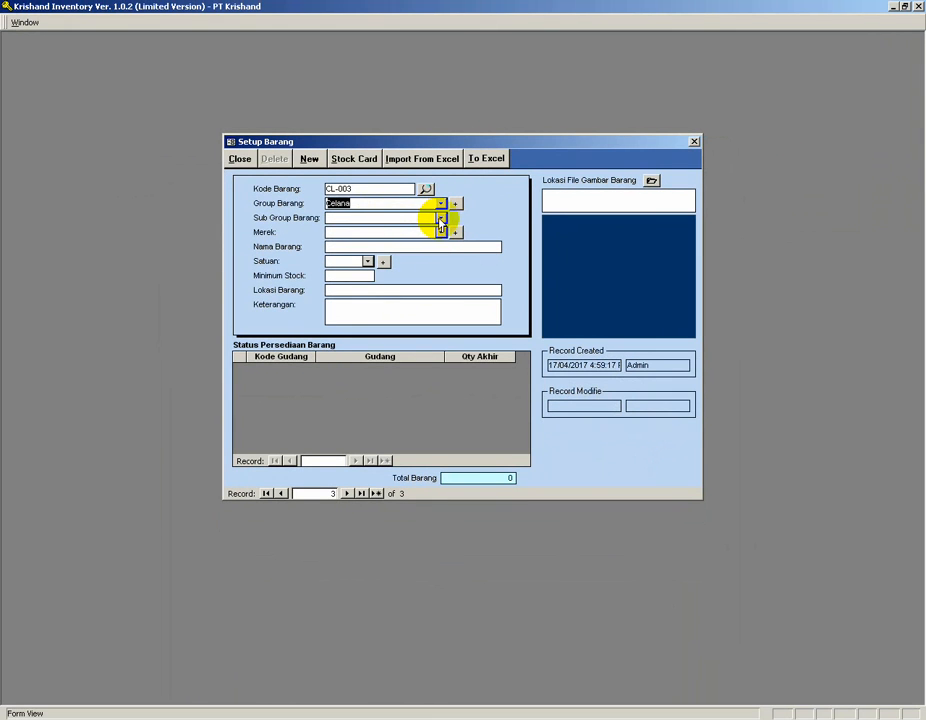
left_click(436, 218)
left_click(383, 230)
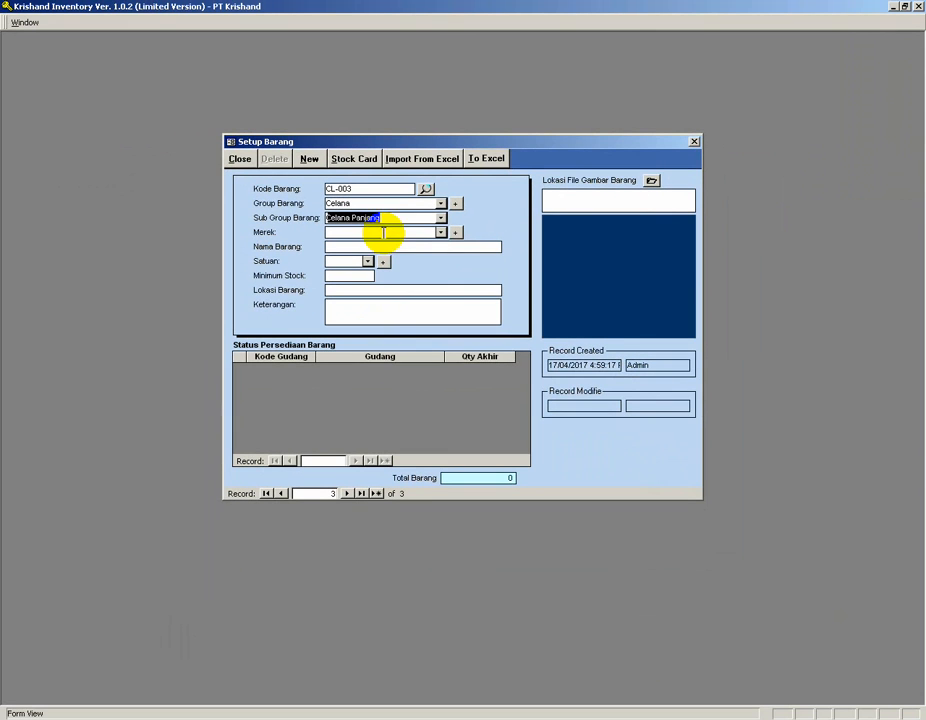
left_click(518, 384)
Name the item Celana Panjang Ukuran 32 with unit Pcs, minimum stock 5 and location Rak 002.
type("Ce")
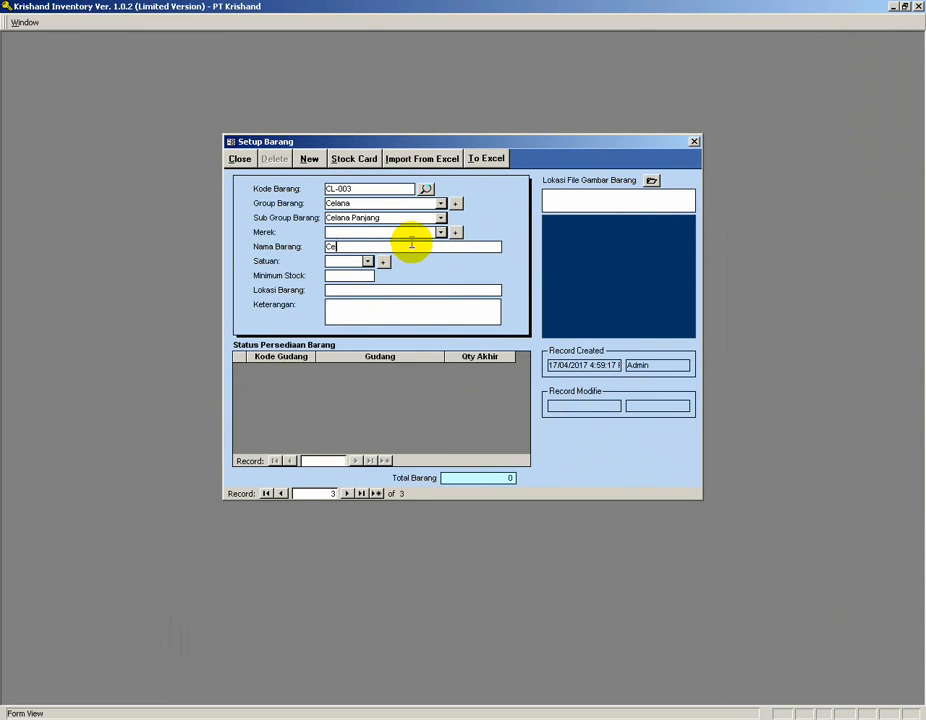
type("lana Panjang Ukuran 32")
left_click(367, 261)
left_click(357, 276)
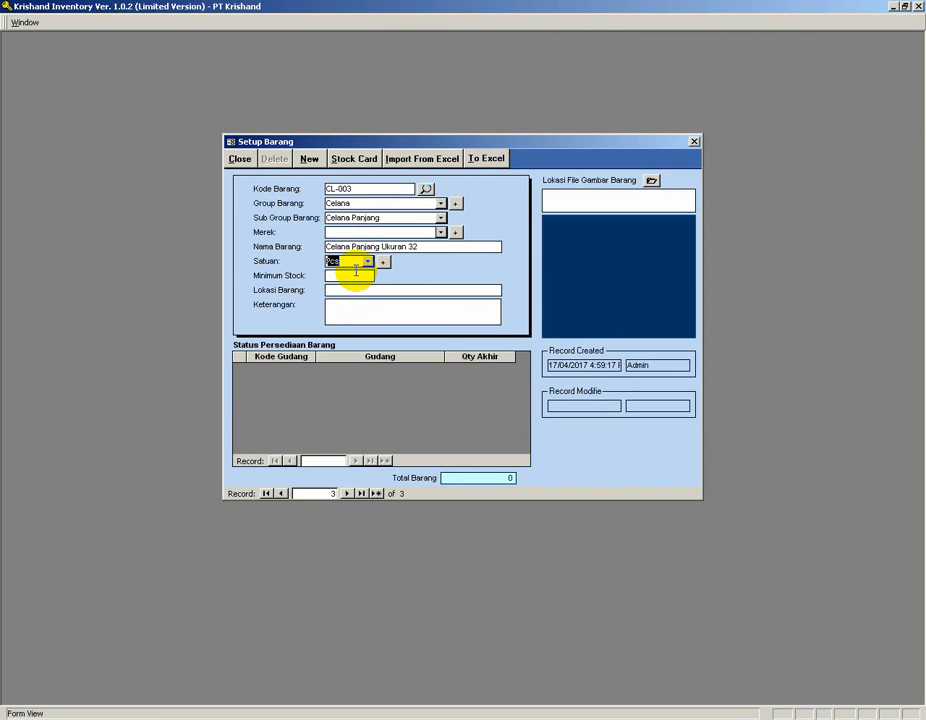
left_click(351, 275)
type("5")
left_click(355, 289)
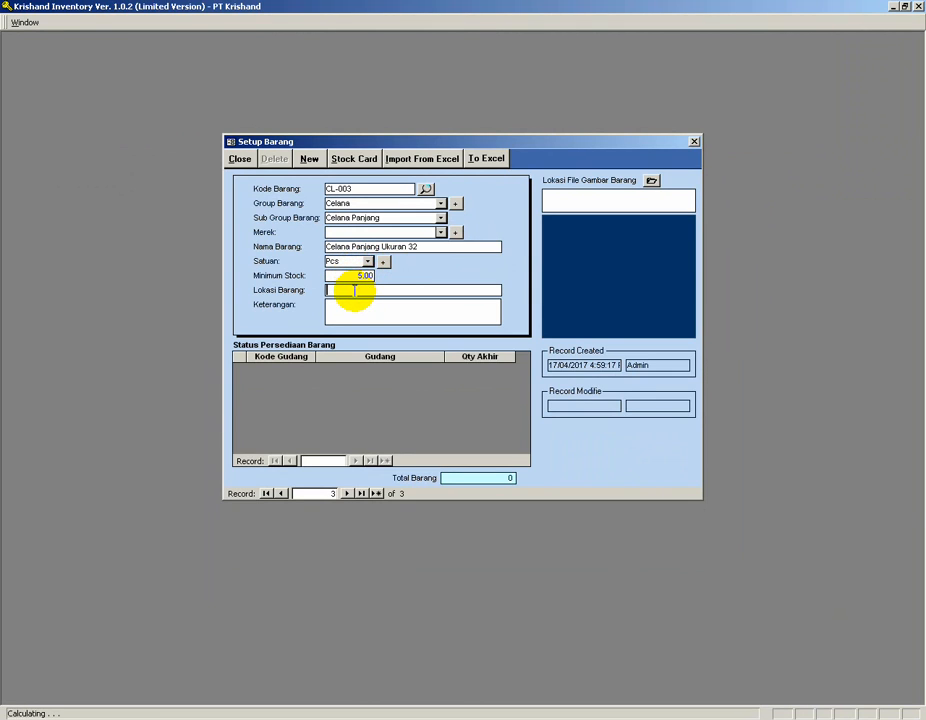
type("Rak 002")
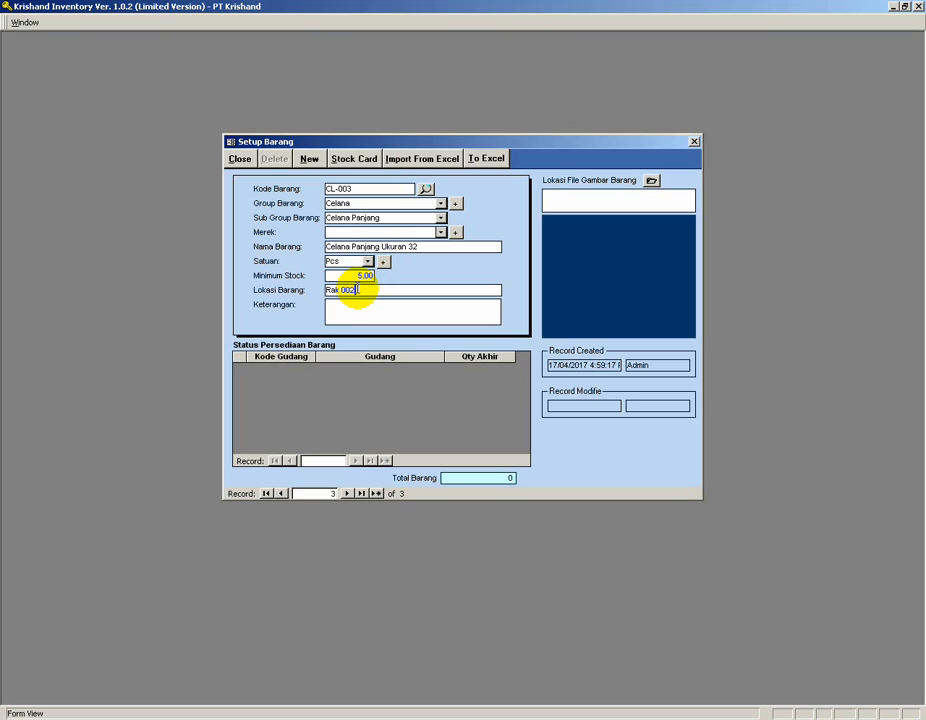
left_click(346, 306)
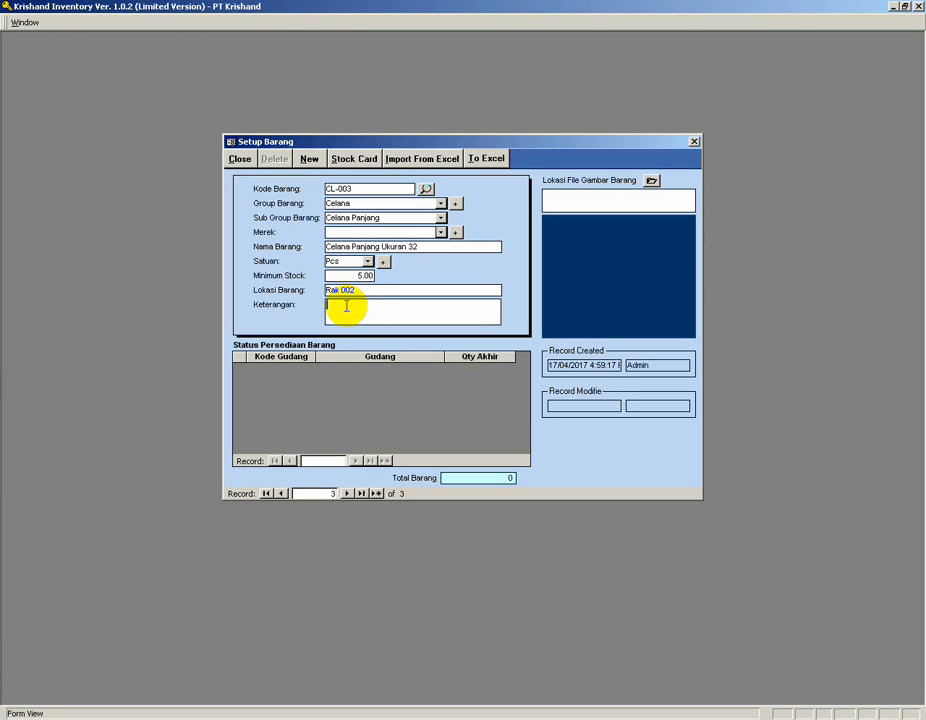
Start a new item record and step back and forth through the saved item records.
left_click(310, 160)
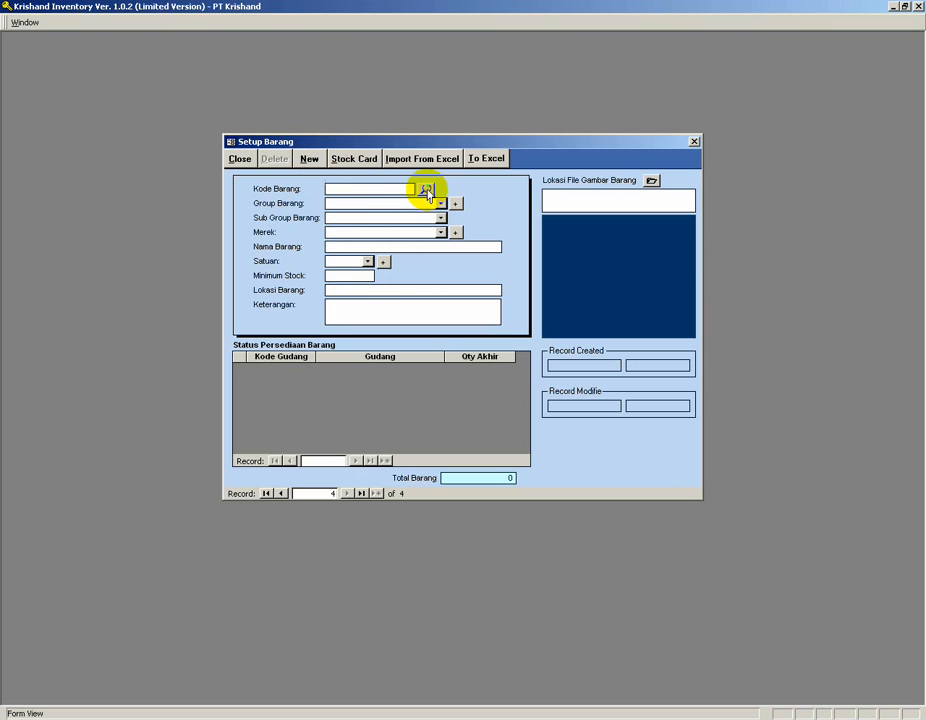
left_click(282, 494)
left_click(282, 494)
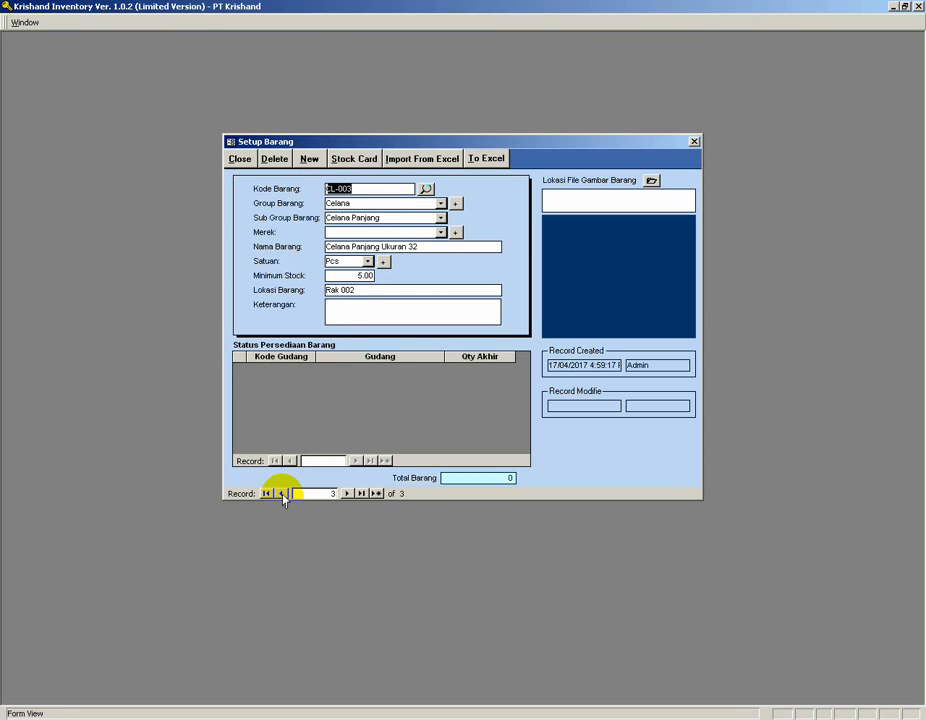
left_click(282, 494)
left_click(345, 494)
left_click(347, 493)
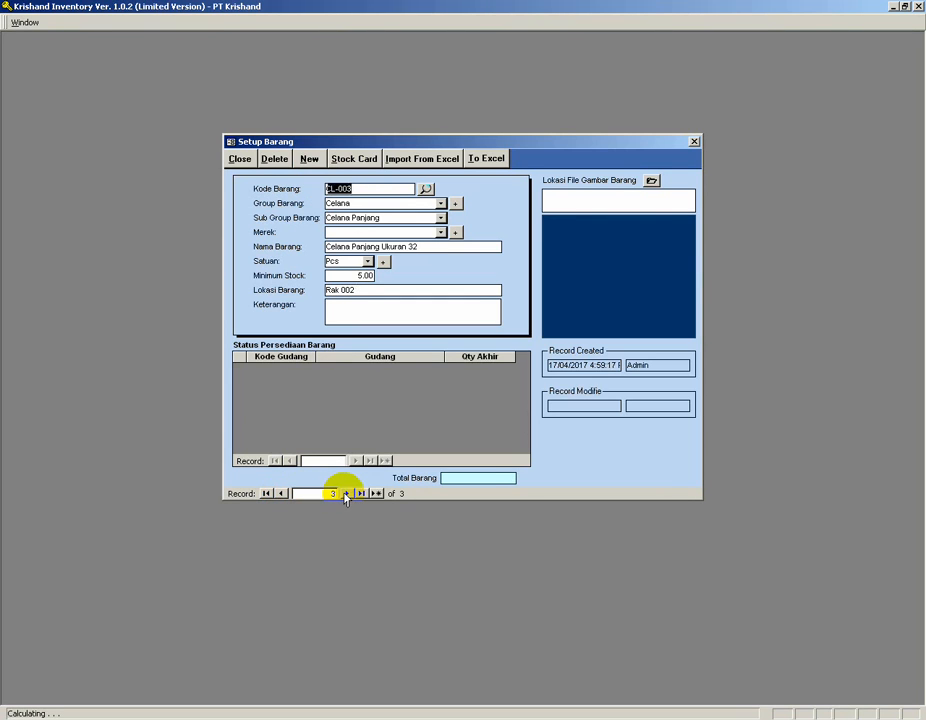
left_click(347, 493)
Open the item search list to review all saved items, then cancel it.
left_click(425, 189)
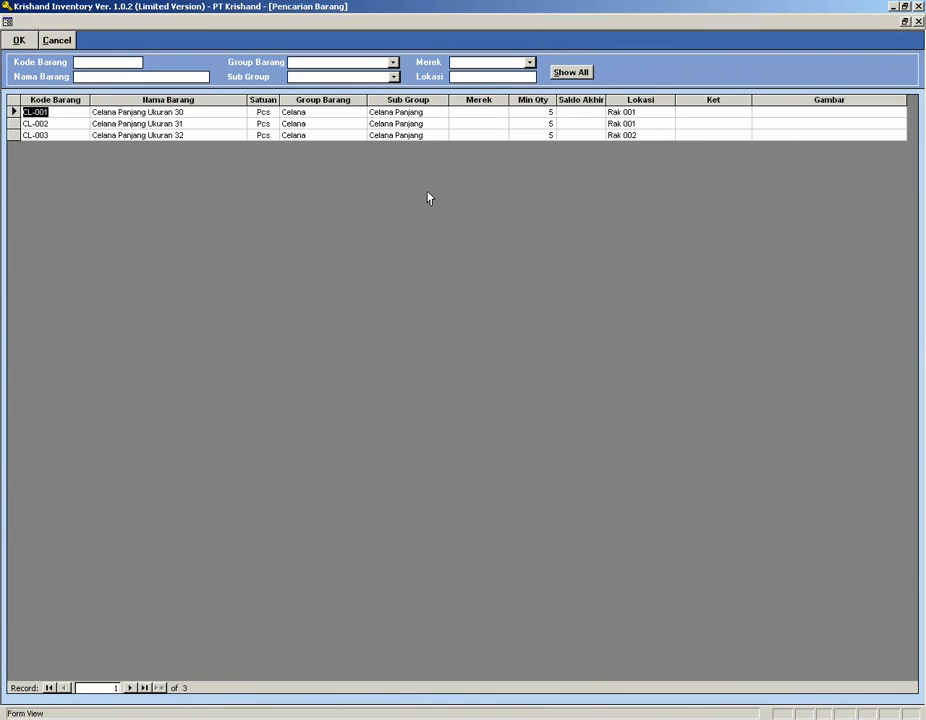
left_click(205, 134)
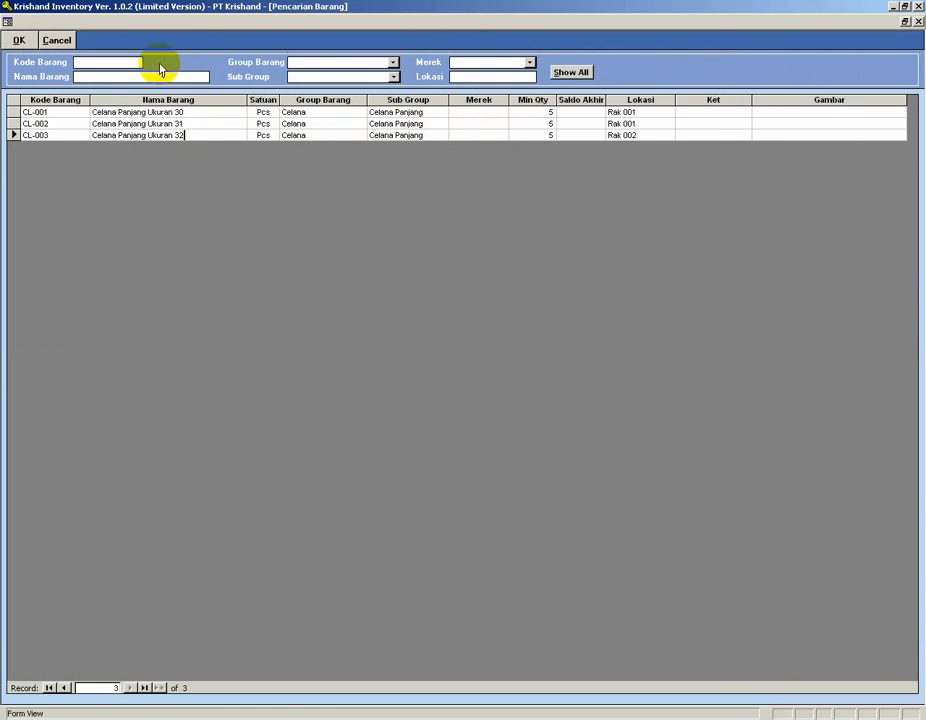
left_click(55, 42)
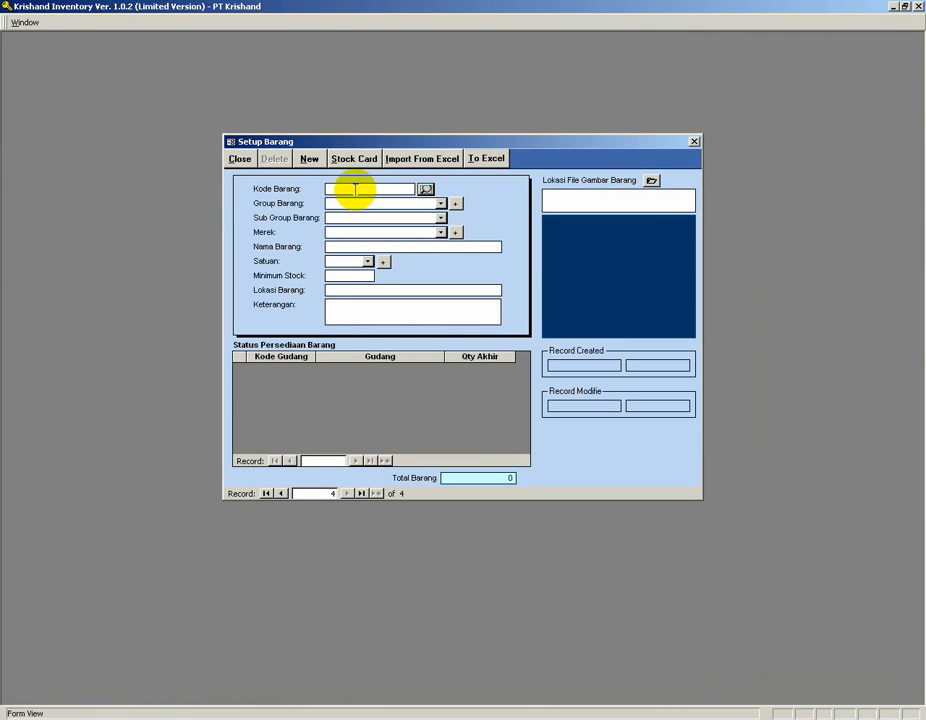
Add a new item KP-001 in group Kaos and subgroup Kaos Polo.
left_click(355, 189)
type("K")
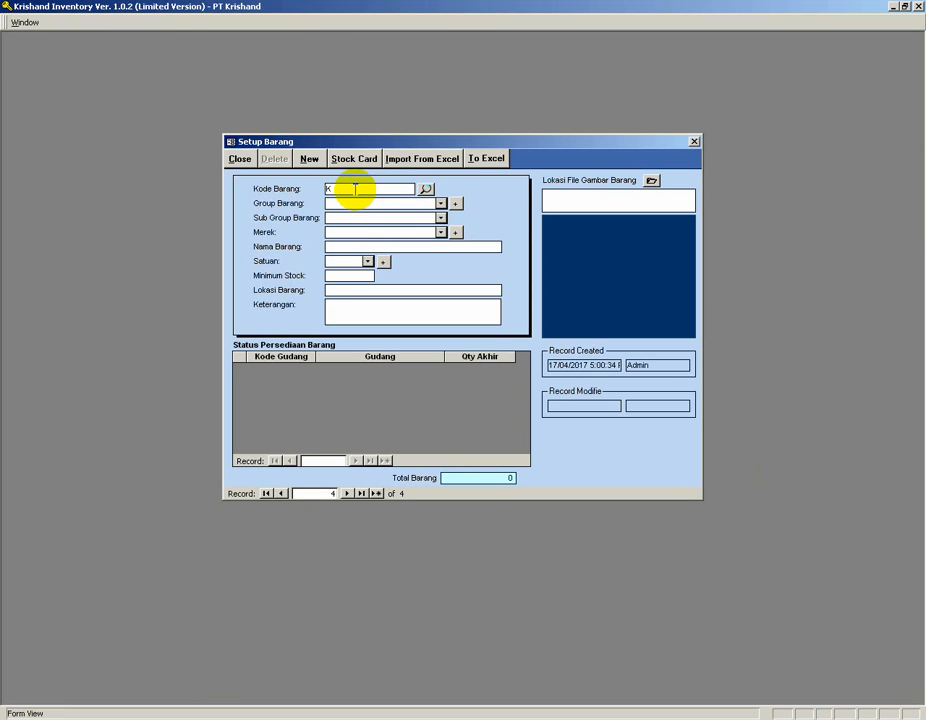
type("P-001")
key("Tab")
left_click(440, 203)
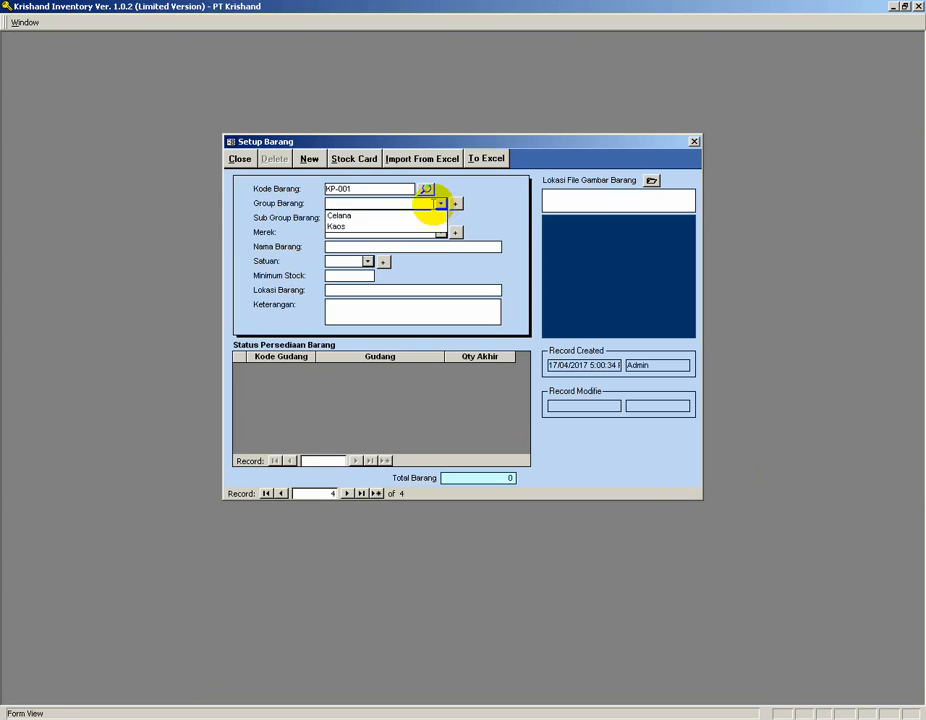
left_click(374, 229)
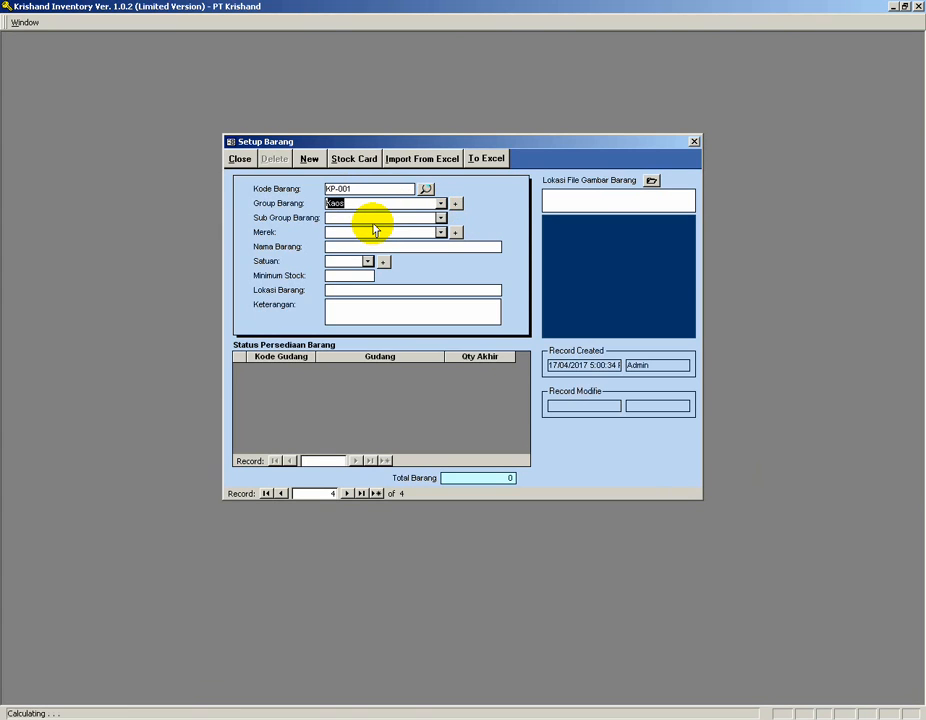
left_click(438, 218)
left_click(383, 229)
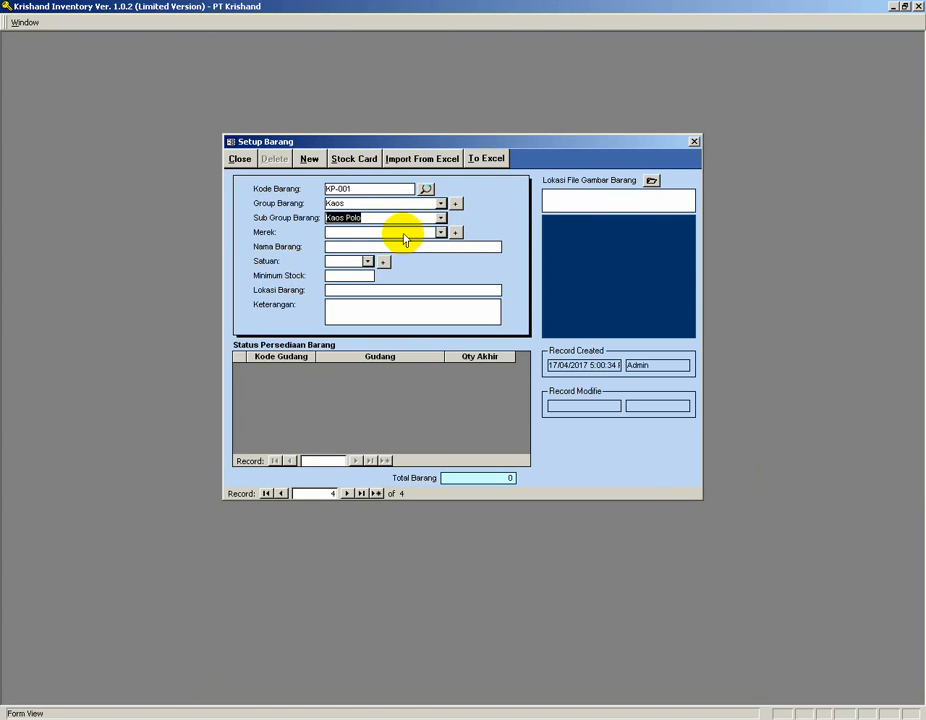
Name the item Kaos Polo Ukuran S with unit Pcs, minimum stock 5 and location Rak 003.
left_click(382, 246)
type("Kao")
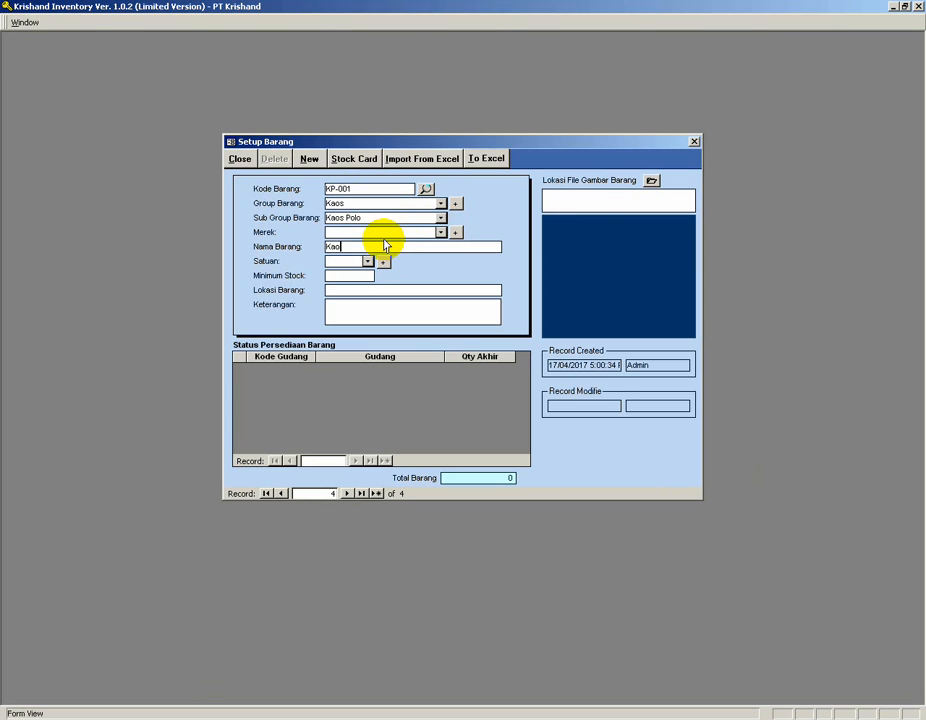
type("s Polo Ukuran S")
left_click(368, 261)
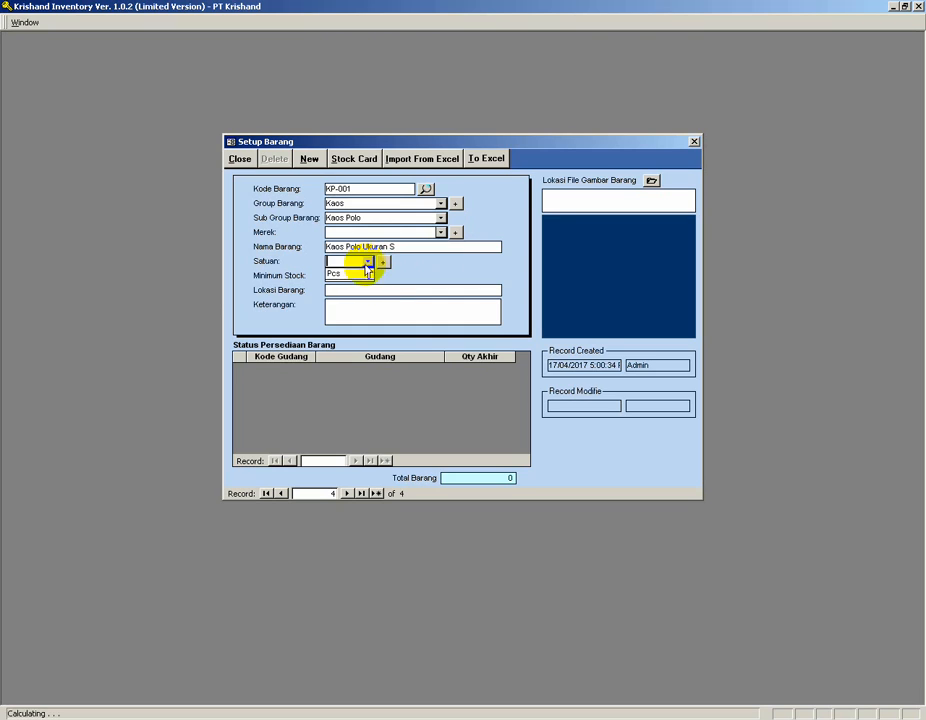
left_click(352, 273)
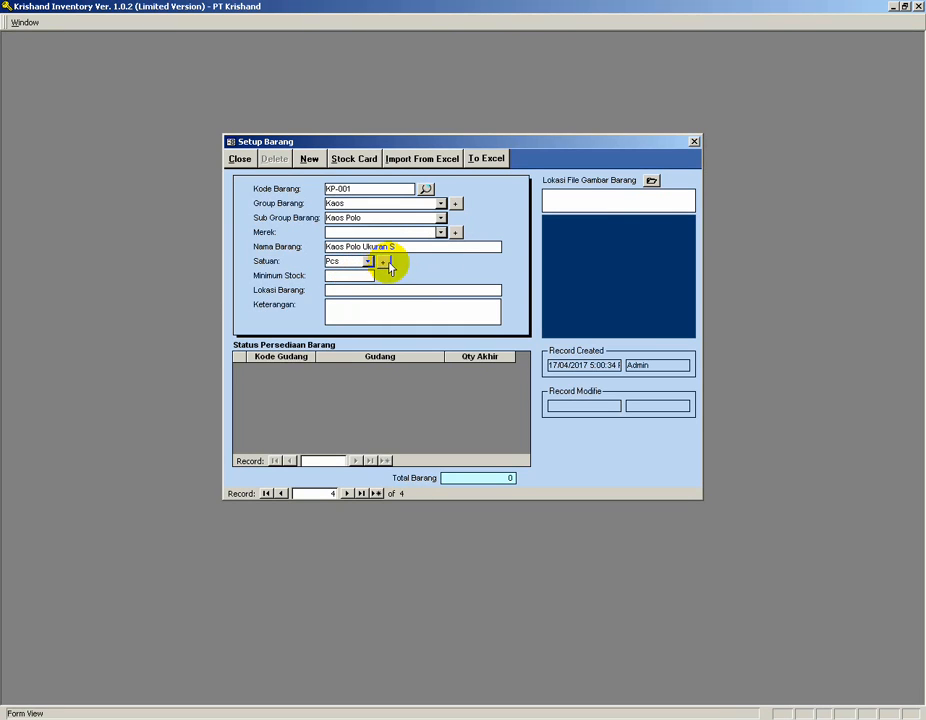
key("Tab")
type("5")
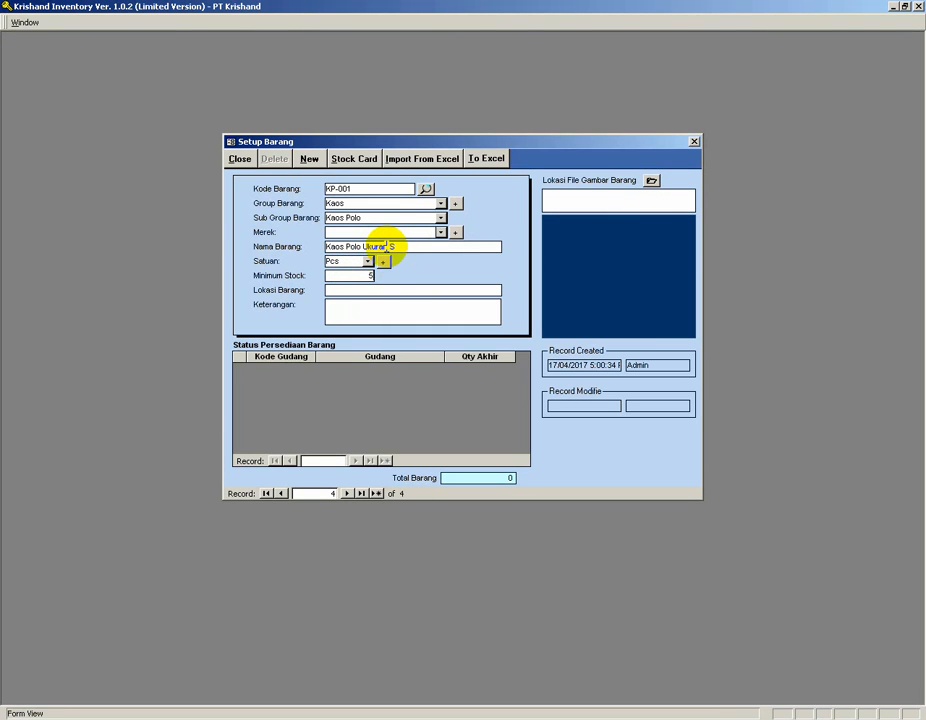
key("Tab")
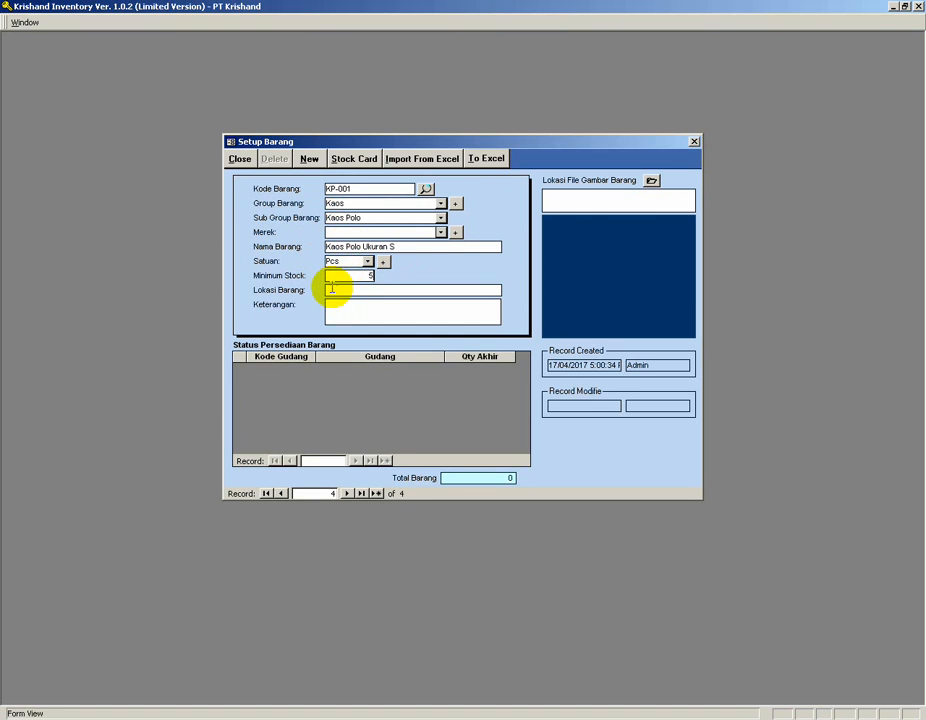
type("Rak 003")
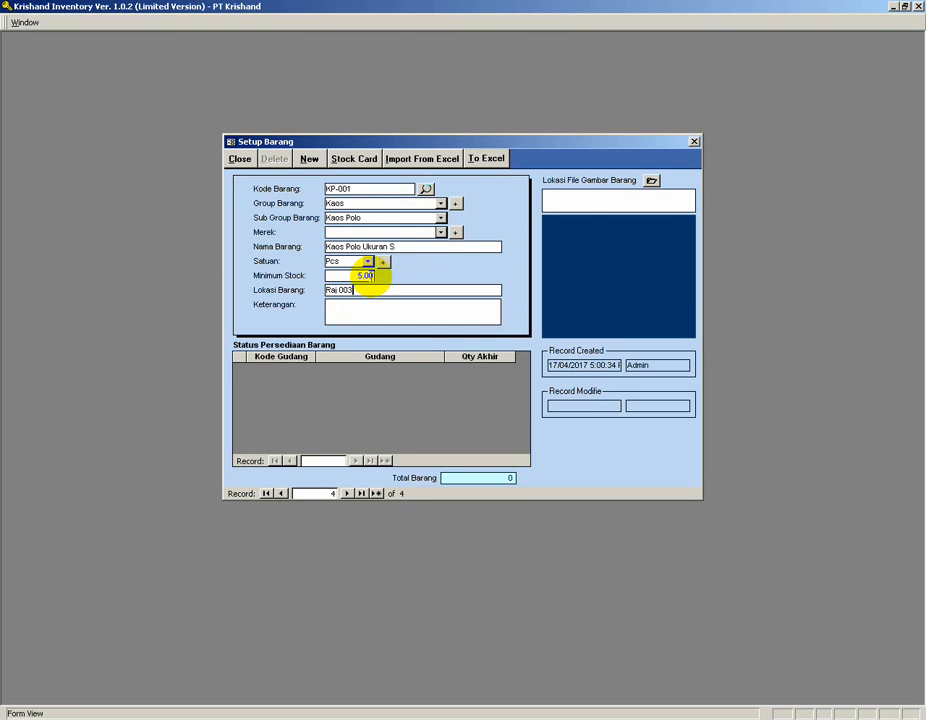
key("BackSpace")
key("BackSpace")
key("BackSpace")
key("BackSpace")
type("k 003")
Start another item record KP-002 in group Kaos and subgroup Kaos Polo.
left_click(309, 159)
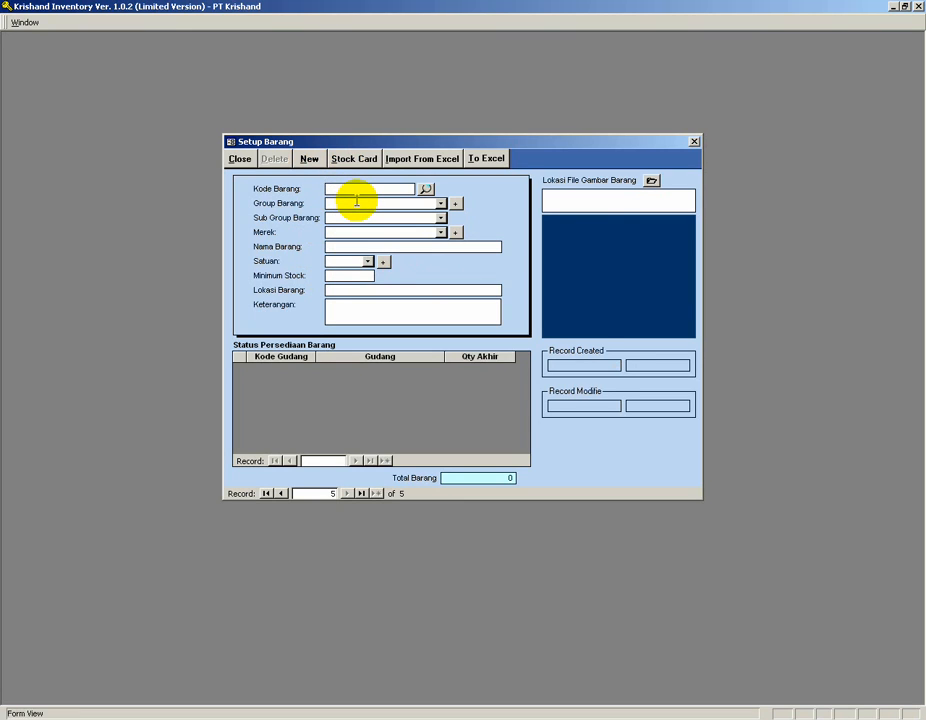
type("KP-002")
left_click(356, 202)
left_click(441, 204)
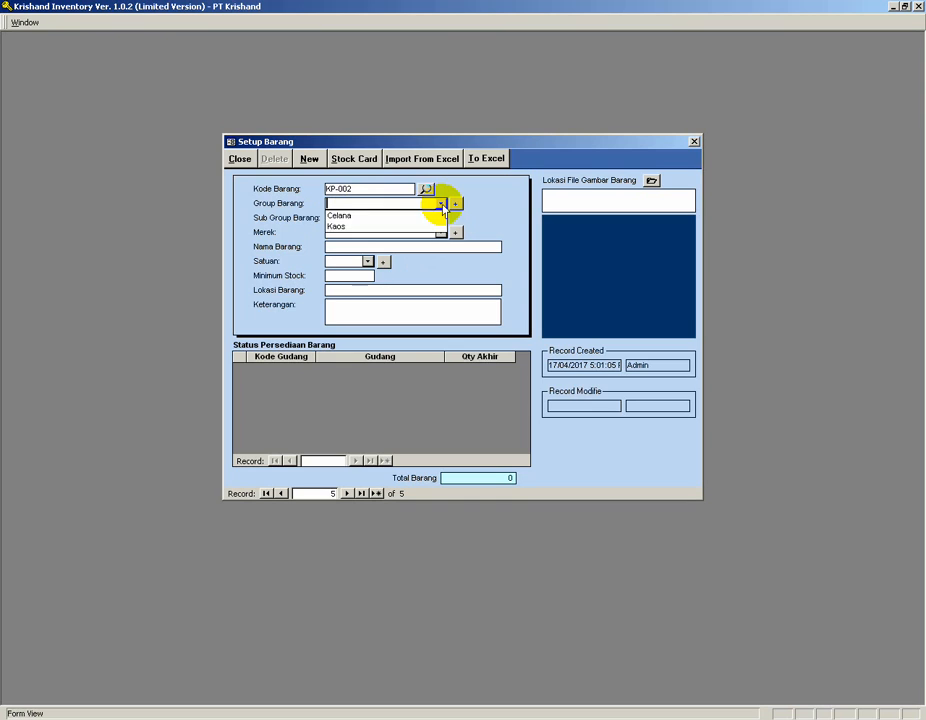
left_click(378, 226)
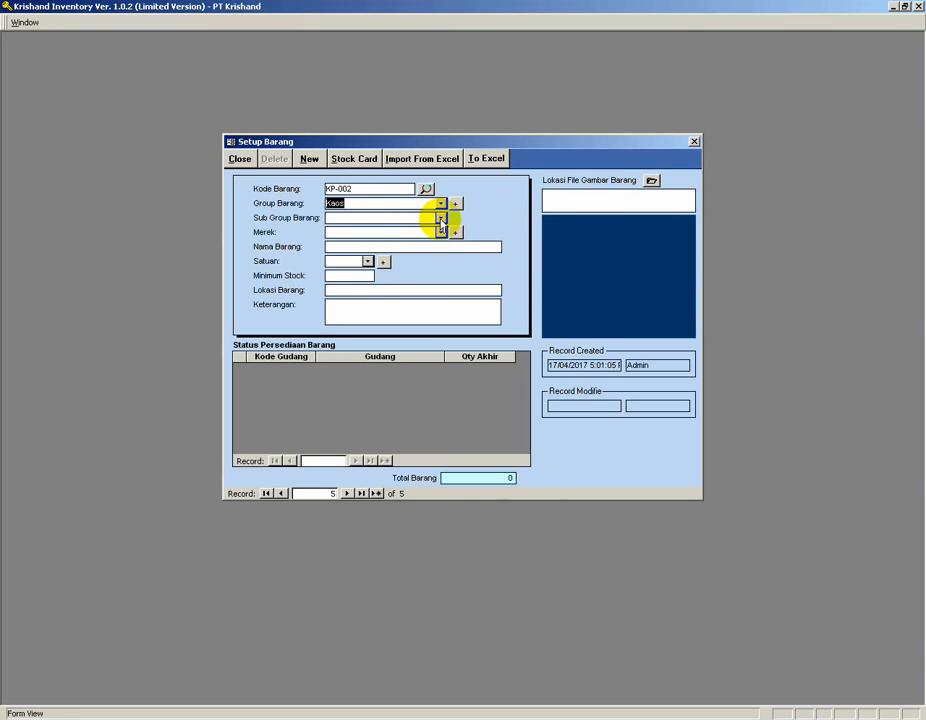
left_click(440, 218)
left_click(378, 228)
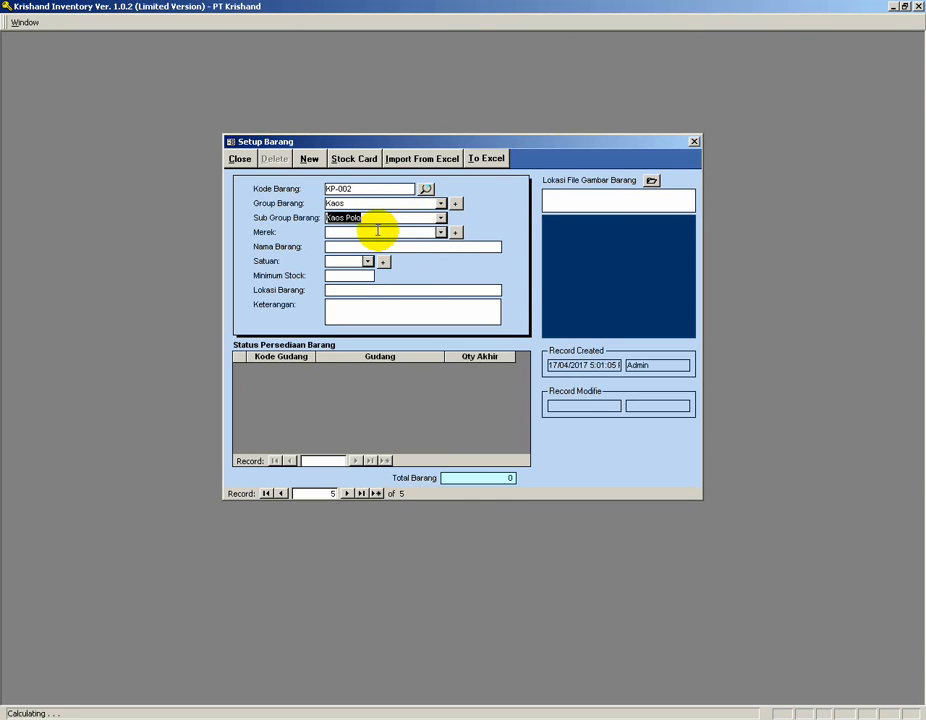
Name the item Kaos Polo Ukuran M with unit Pcs, minimum stock 5 and location Rak 003.
left_click(371, 246)
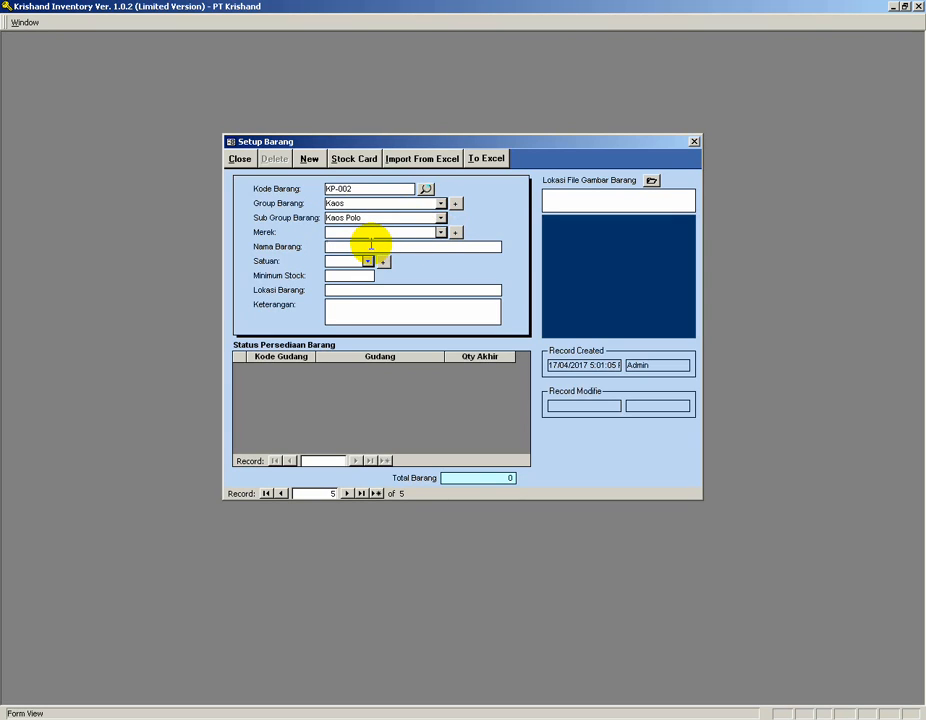
type("Kaos Polo Ukuran M")
left_click(366, 262)
left_click(353, 275)
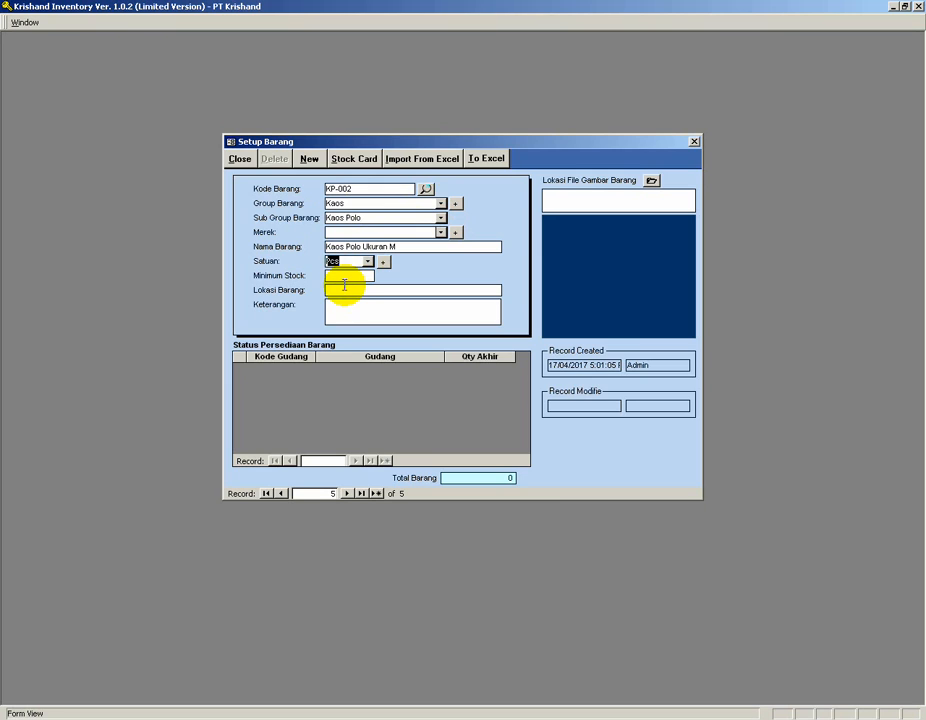
left_click(347, 278)
type("5")
left_click(339, 290)
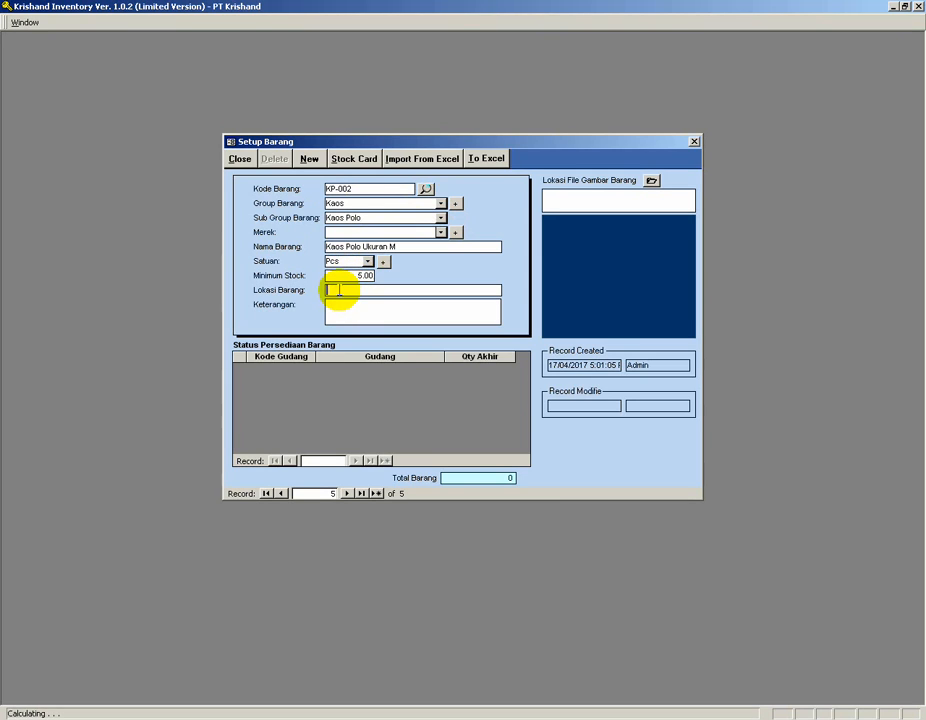
type("Rak 003")
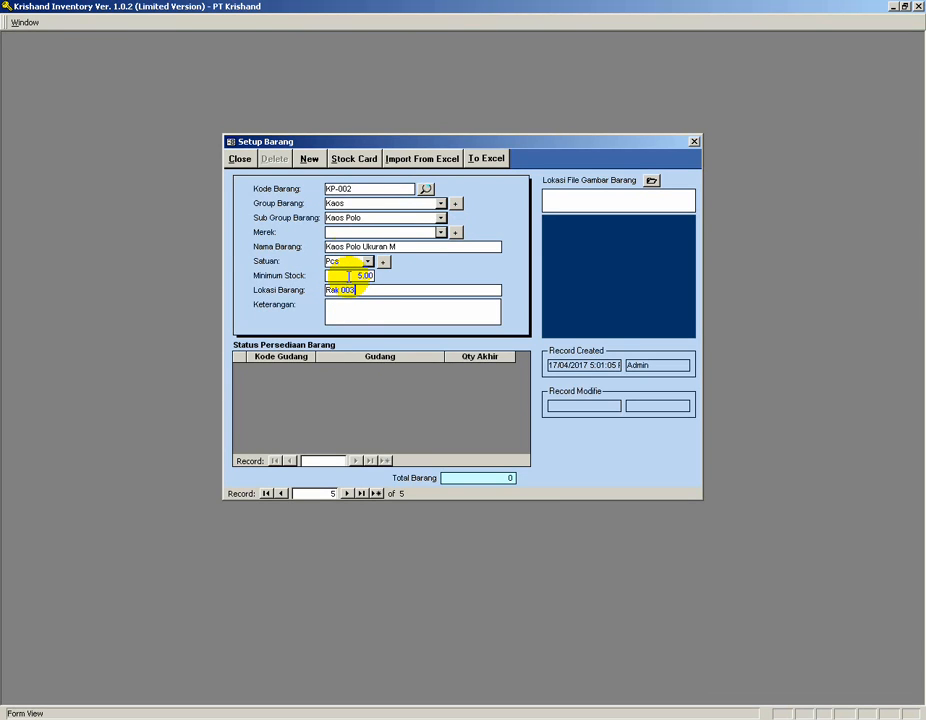
Start another item record KP-003 in group Kaos and subgroup Kaos Polo.
left_click(311, 162)
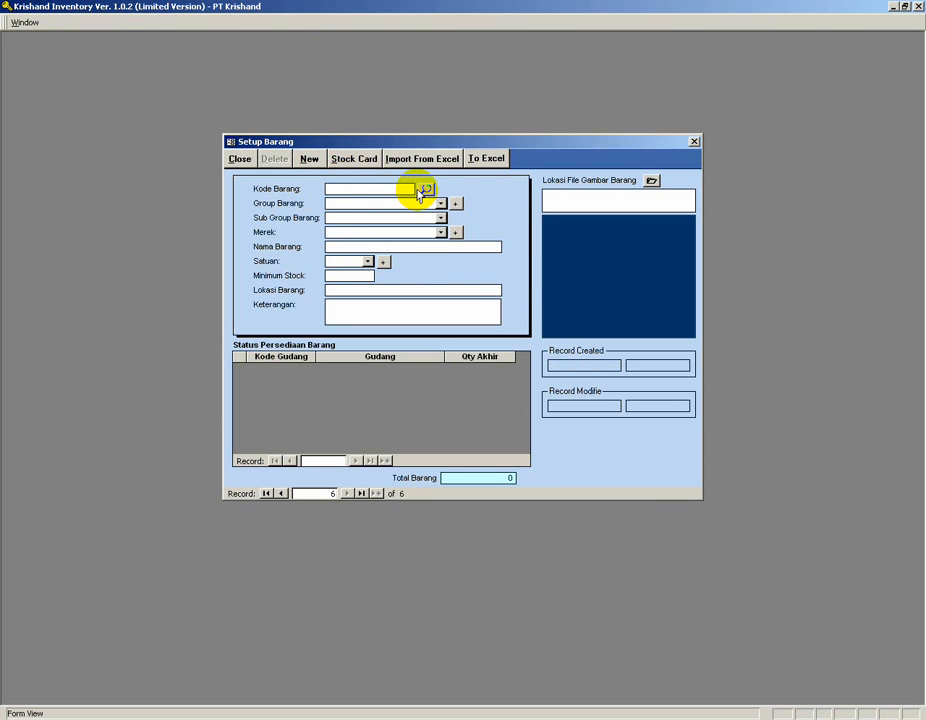
type("KP-003")
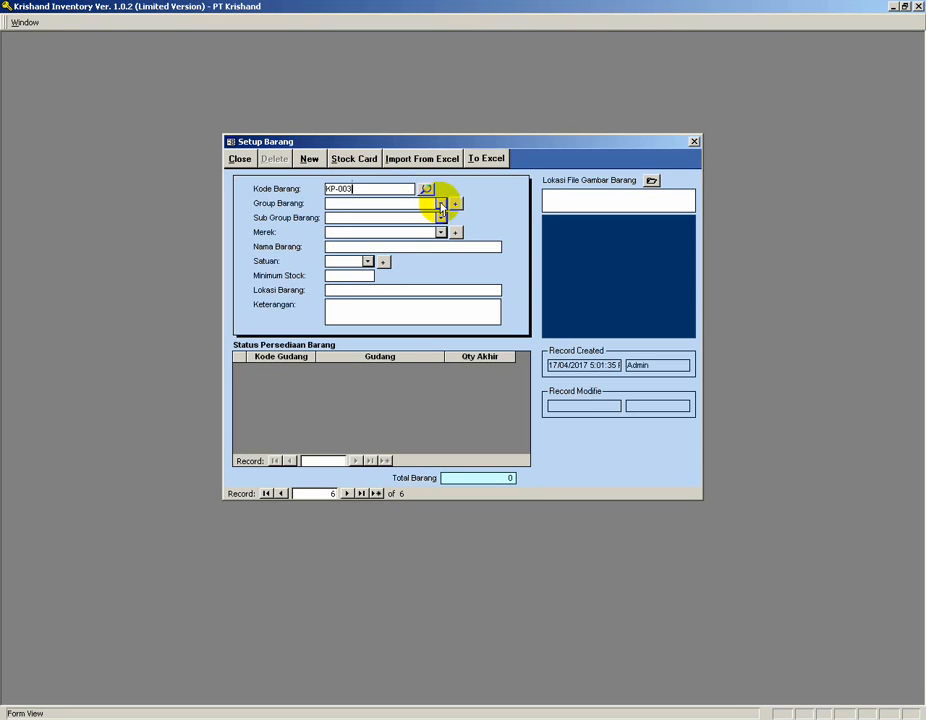
left_click(440, 203)
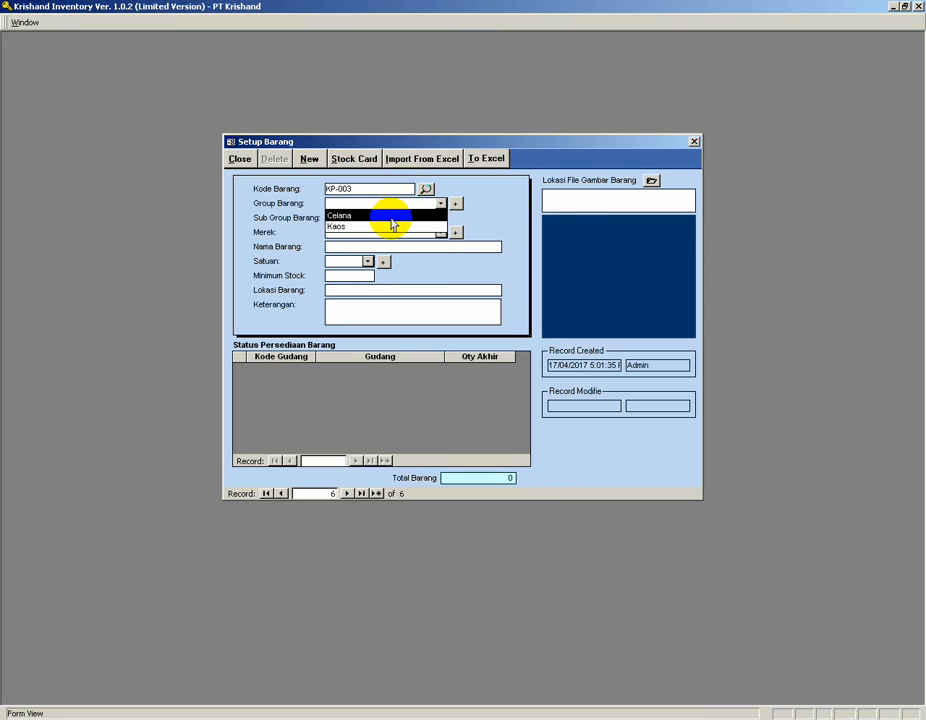
left_click(390, 226)
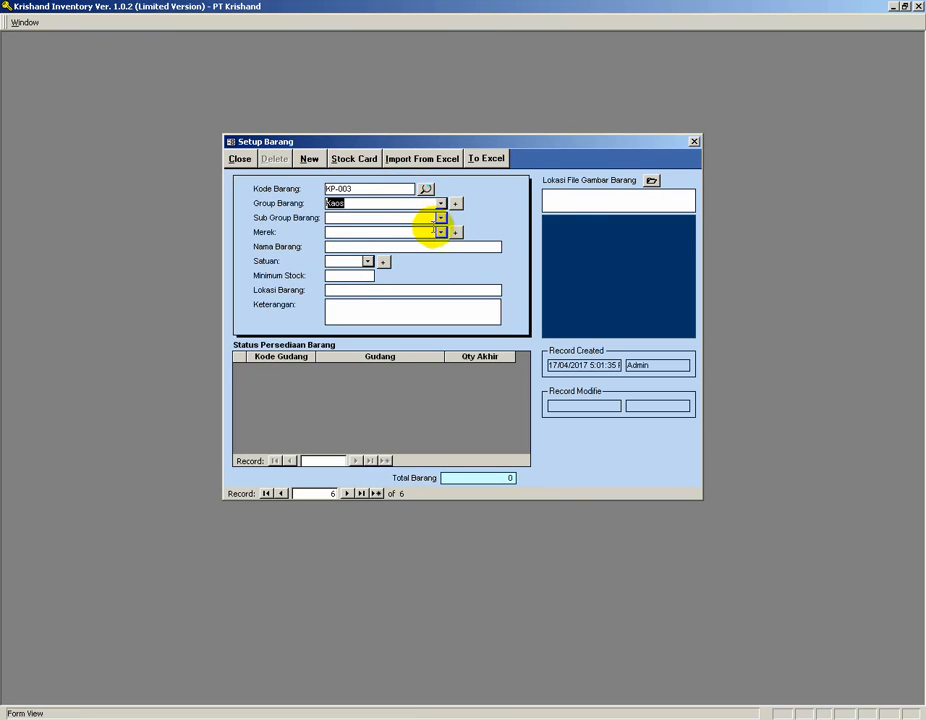
left_click(438, 218)
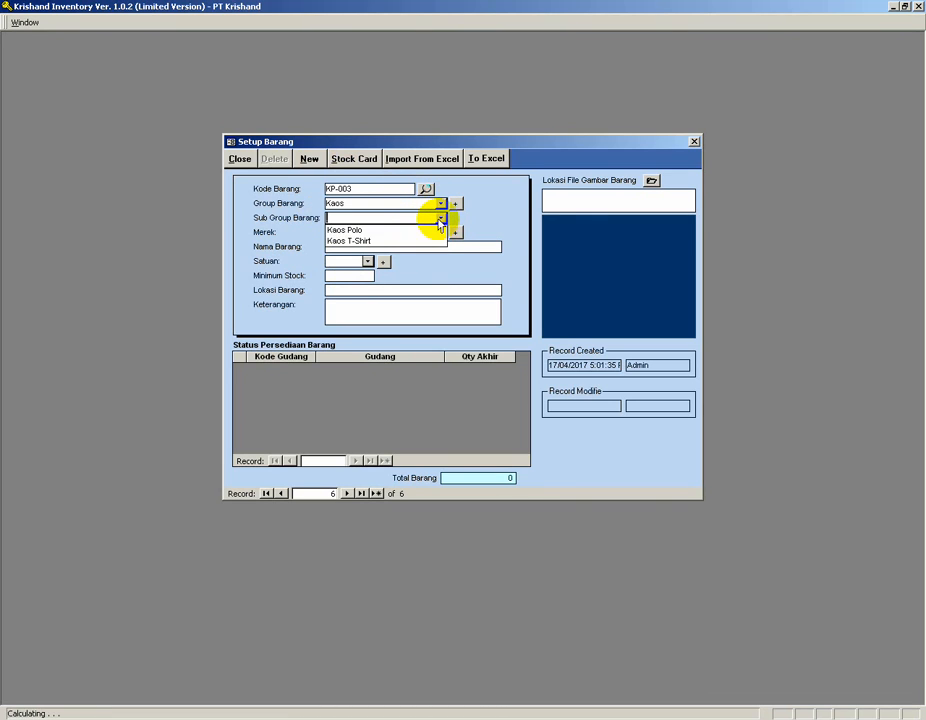
left_click(382, 231)
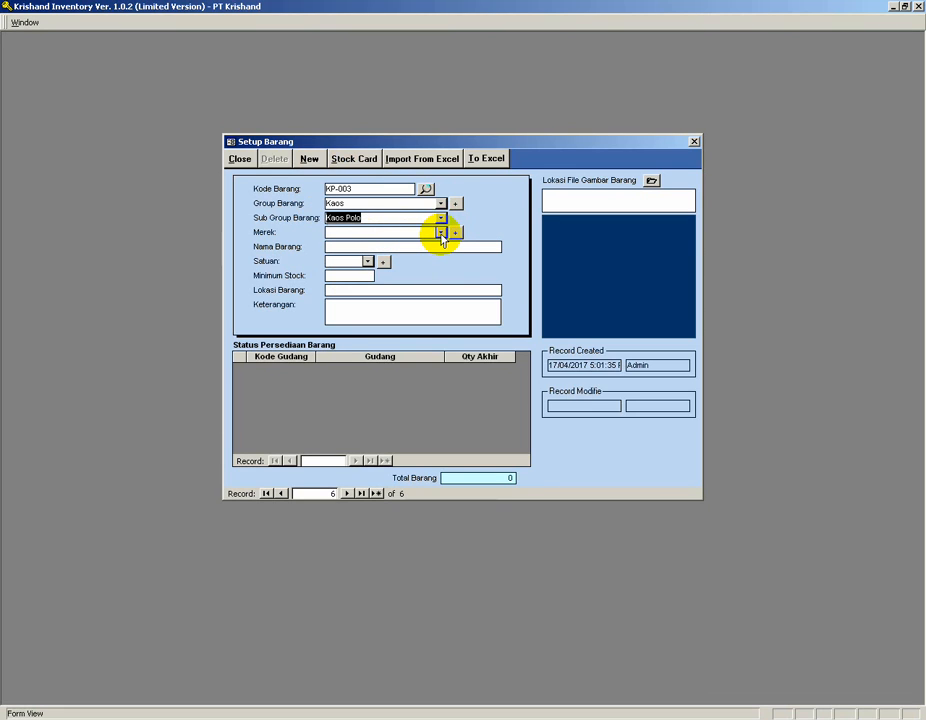
Name the item Kaos Polo Ukuran L with unit Pcs, minimum stock 5 and location Rak 003.
left_click(377, 245)
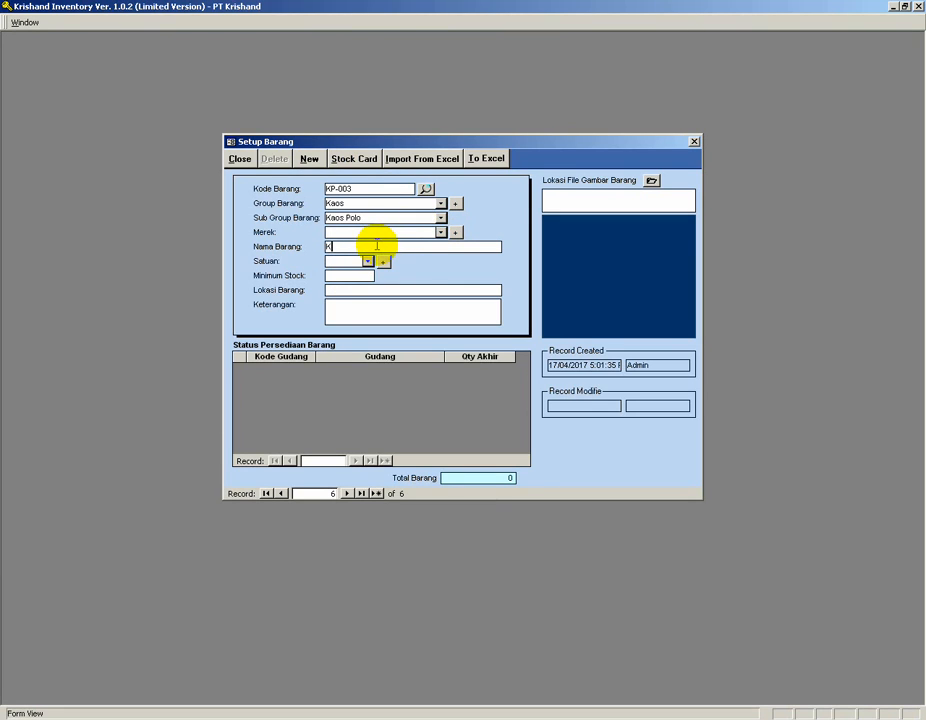
type("Kaos Polo Ukuran L")
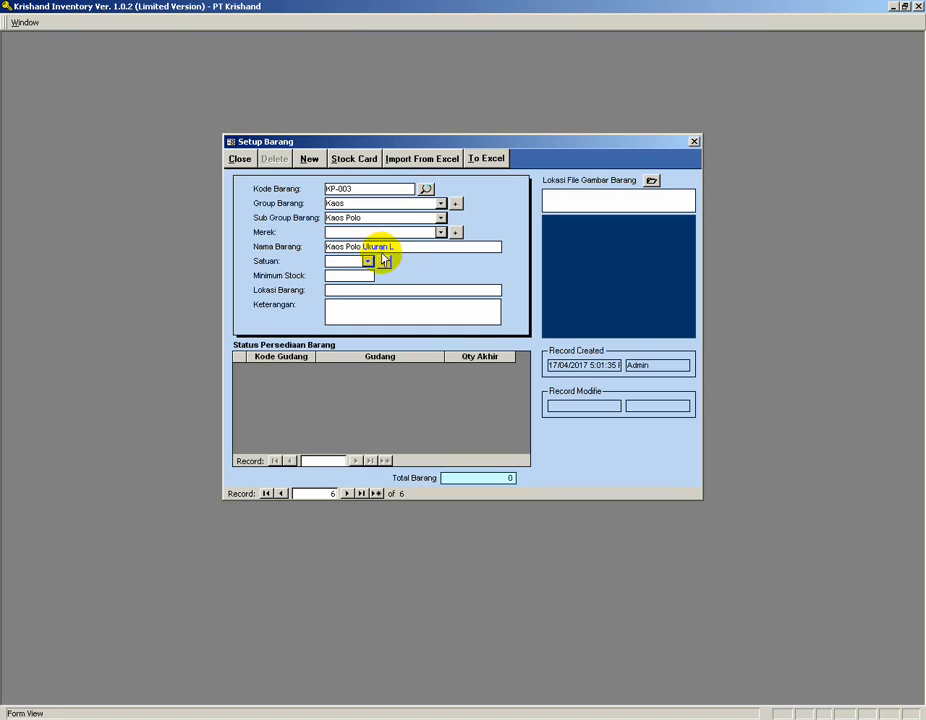
left_click(367, 261)
left_click(350, 275)
left_click(350, 276)
type("5")
left_click(347, 290)
type("Rak 003")
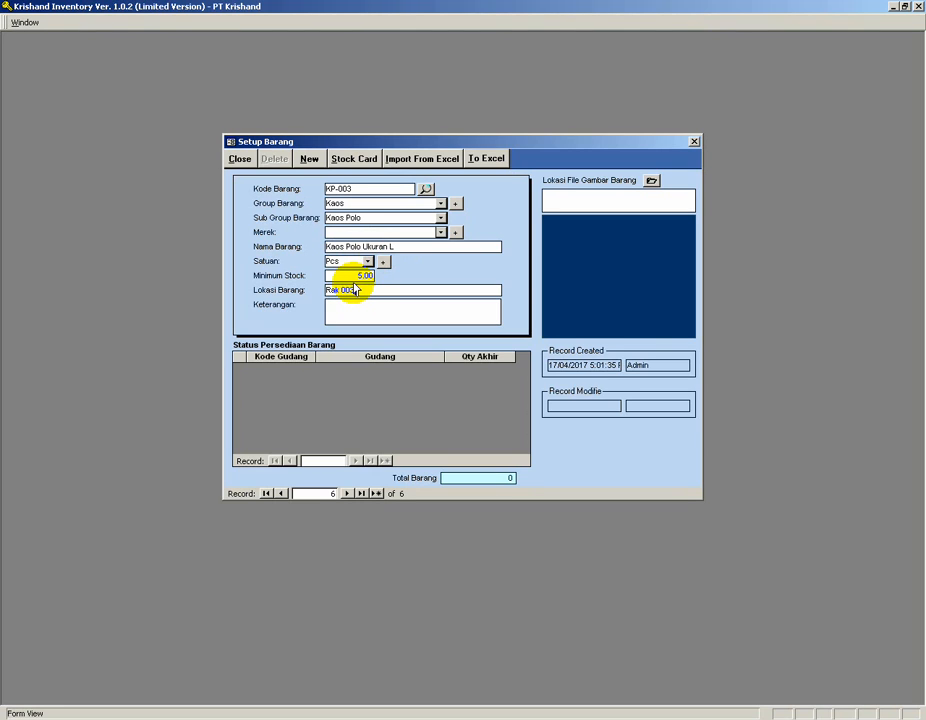
Save the item and open the form for importing item data from Excel.
left_click(309, 159)
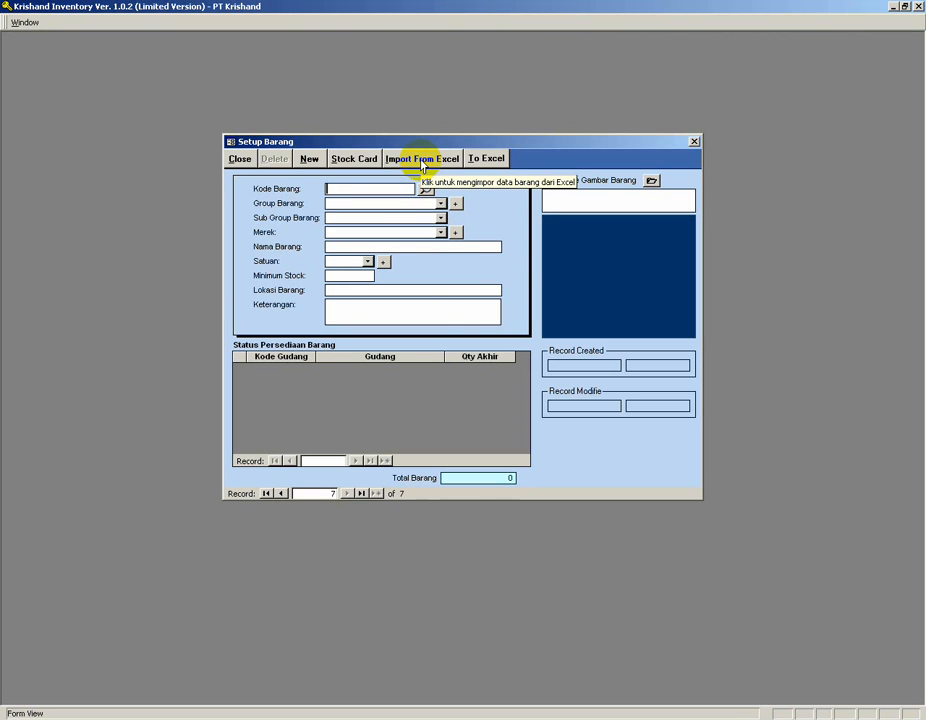
left_click(487, 160)
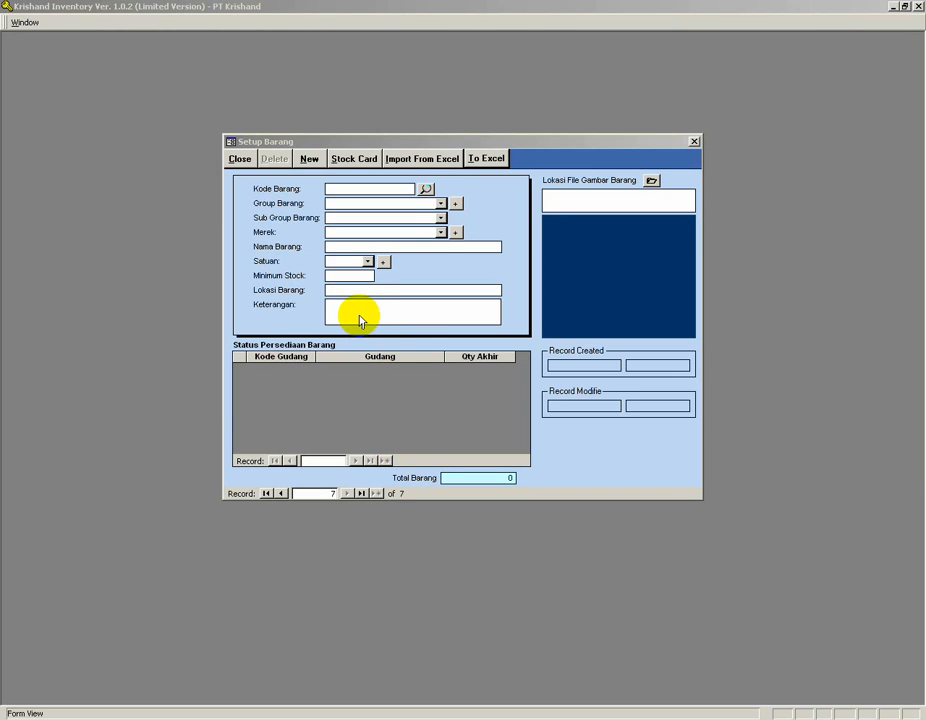
left_click(402, 162)
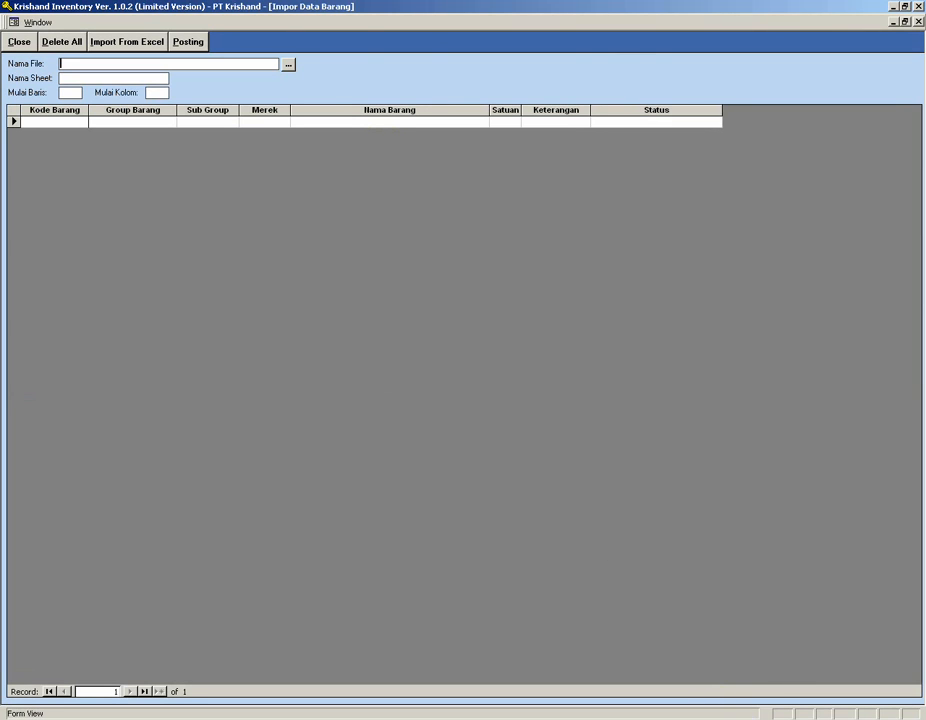
Switch to Notepad to get the path of the item import Excel file.
key("alt+Tab")
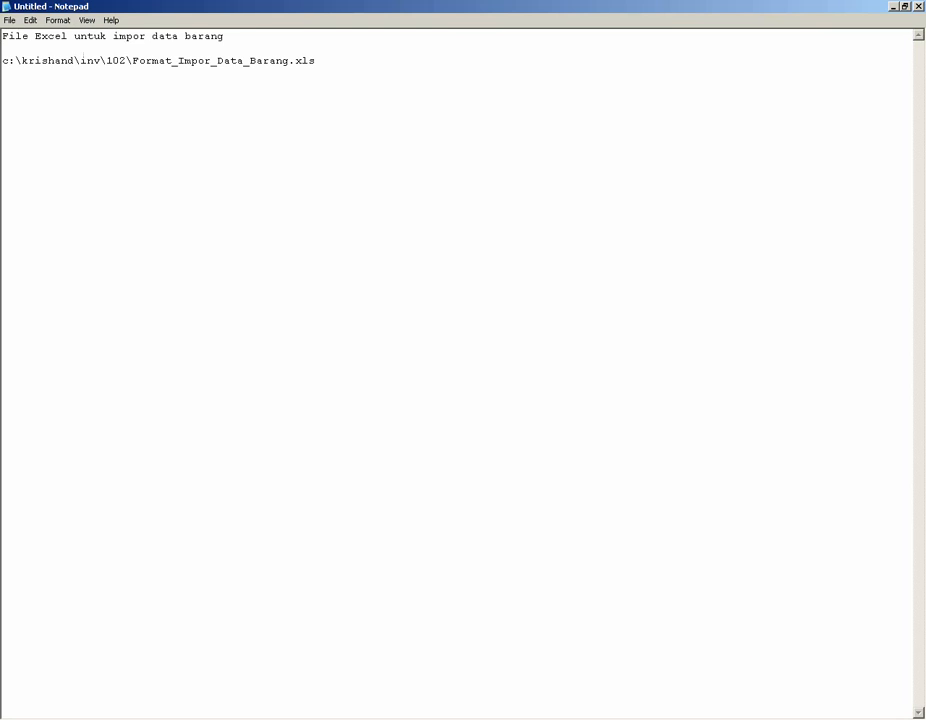
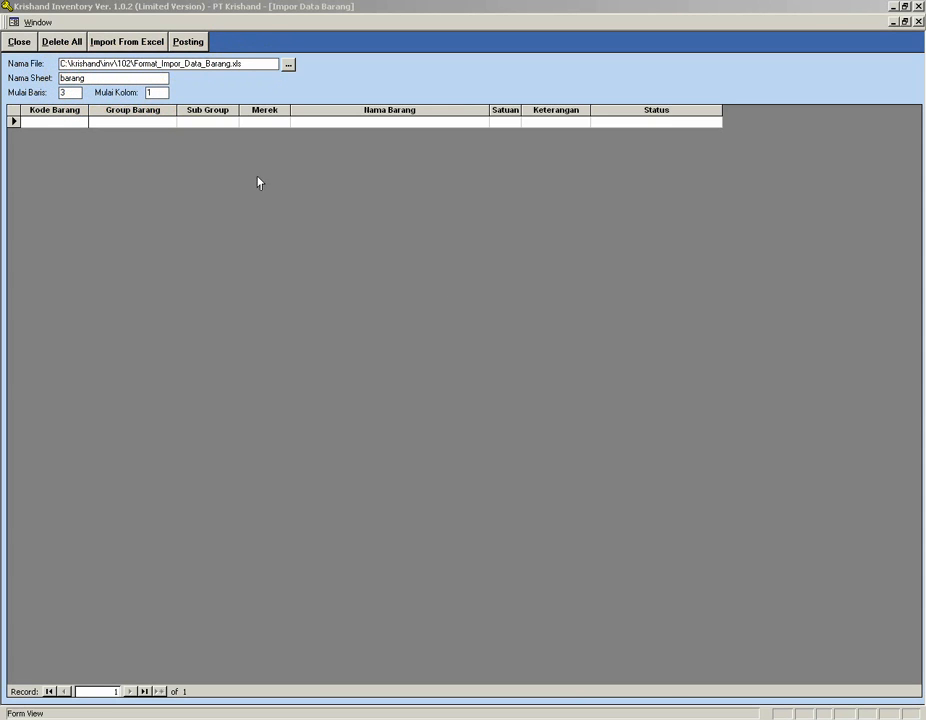
Review the item rows in the Excel import workbook, then close the workbook and return to the inventory program.
key("alt+Tab")
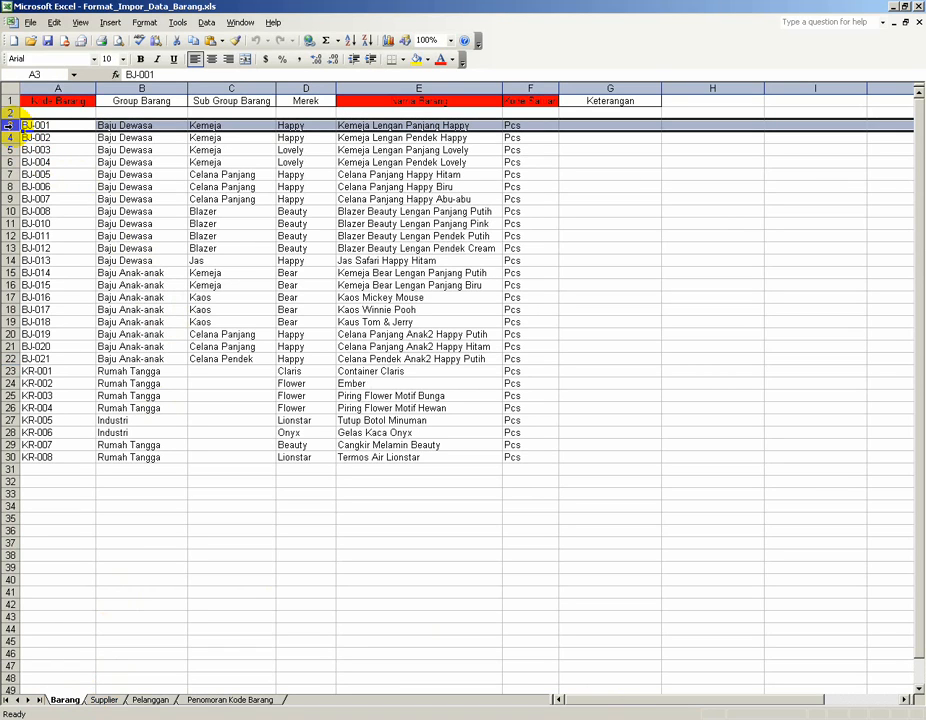
left_click(57, 87)
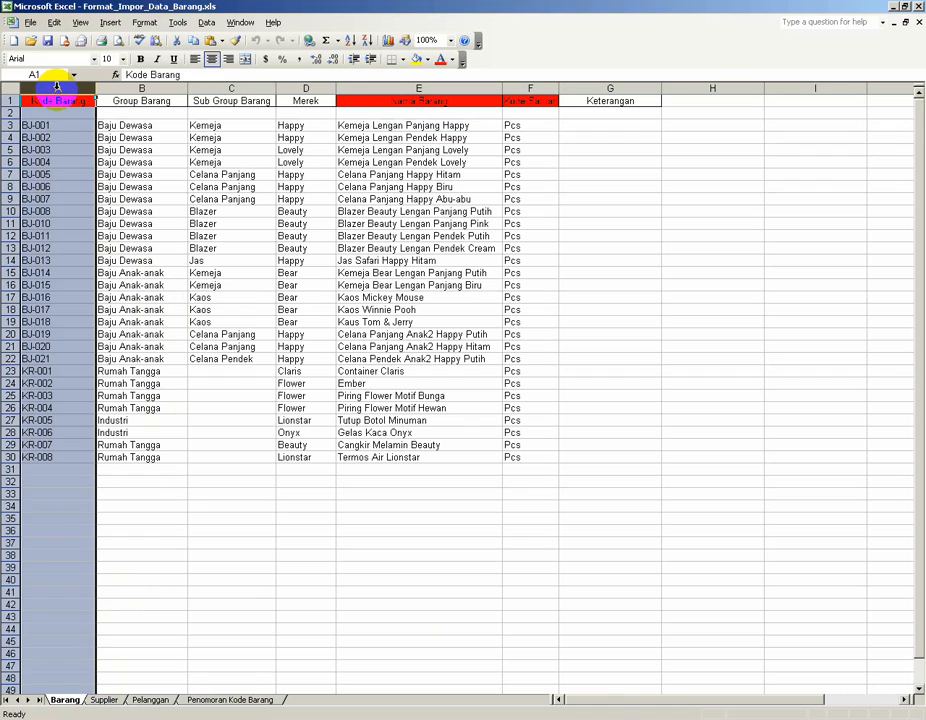
left_click(58, 185)
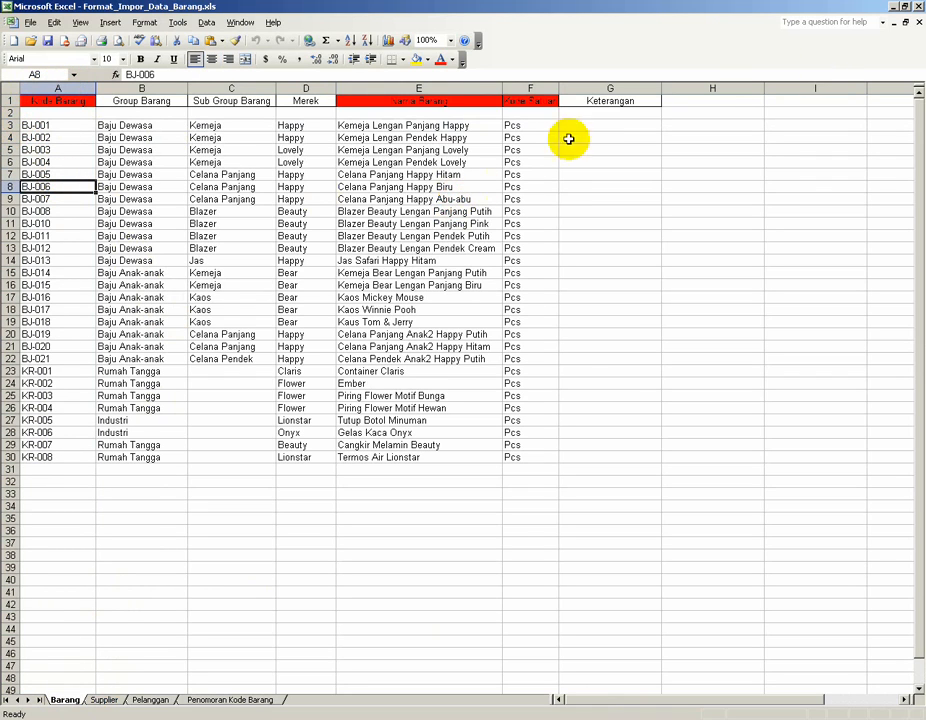
left_click(918, 22)
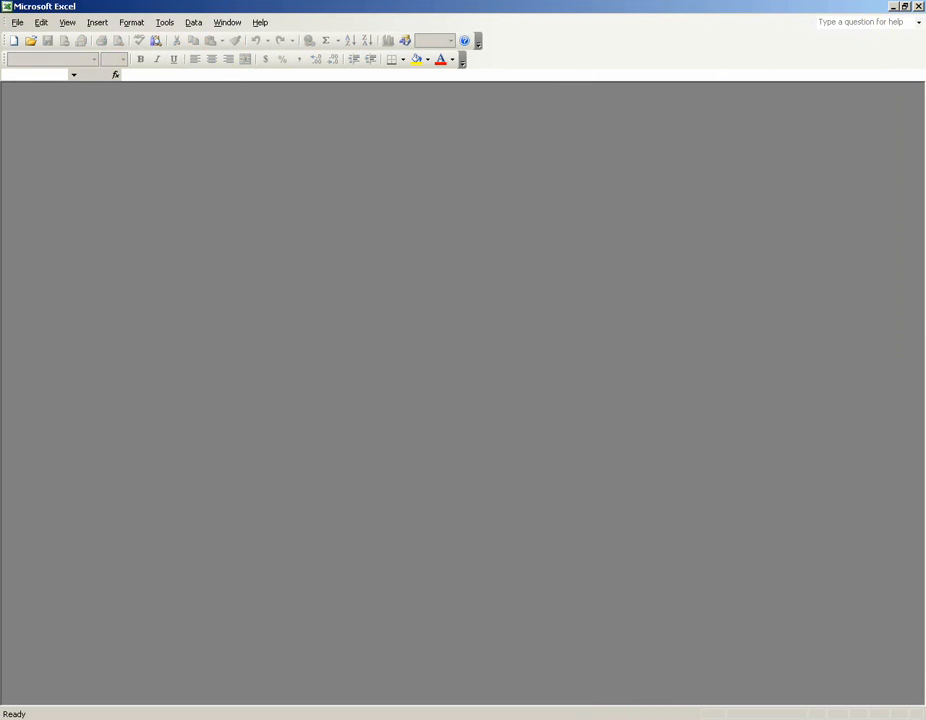
left_click(604, 717)
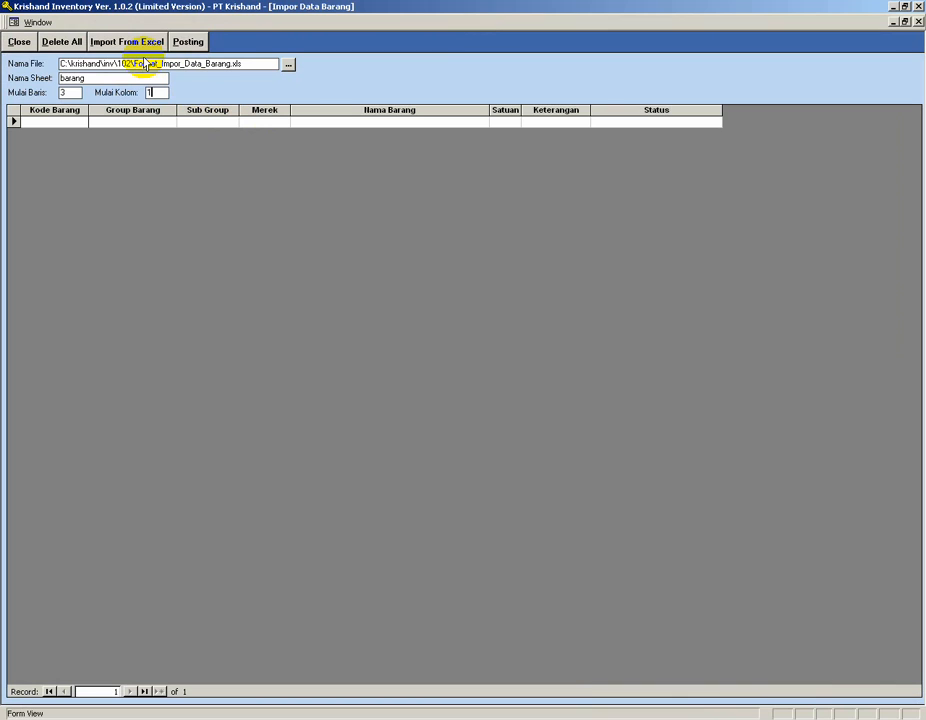
Import the item rows from the Excel file, then delete all imported rows from the import grid.
left_click(121, 44)
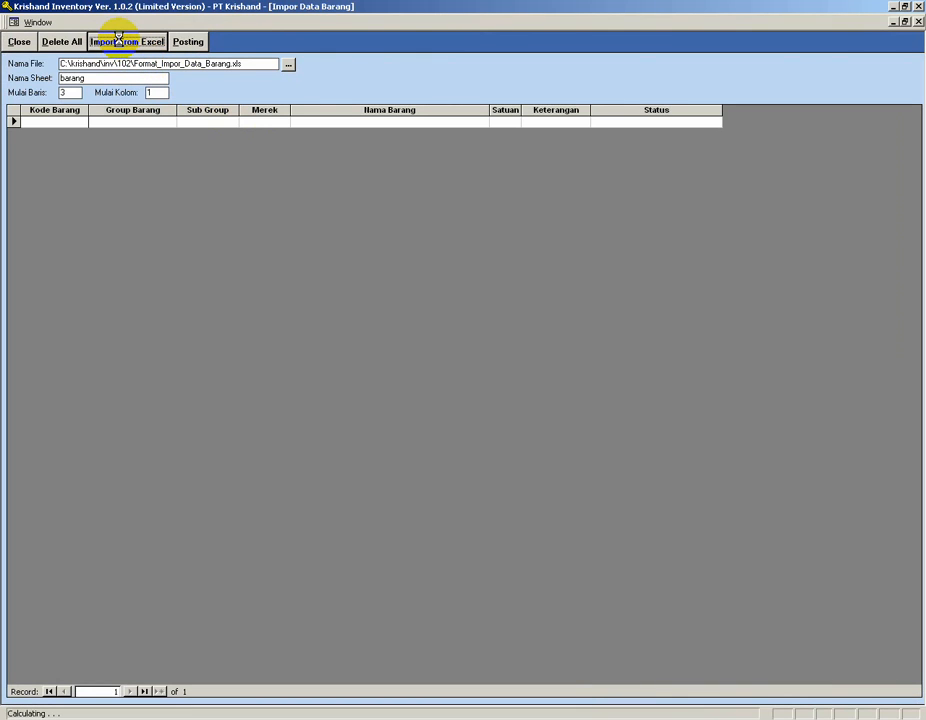
left_click(465, 282)
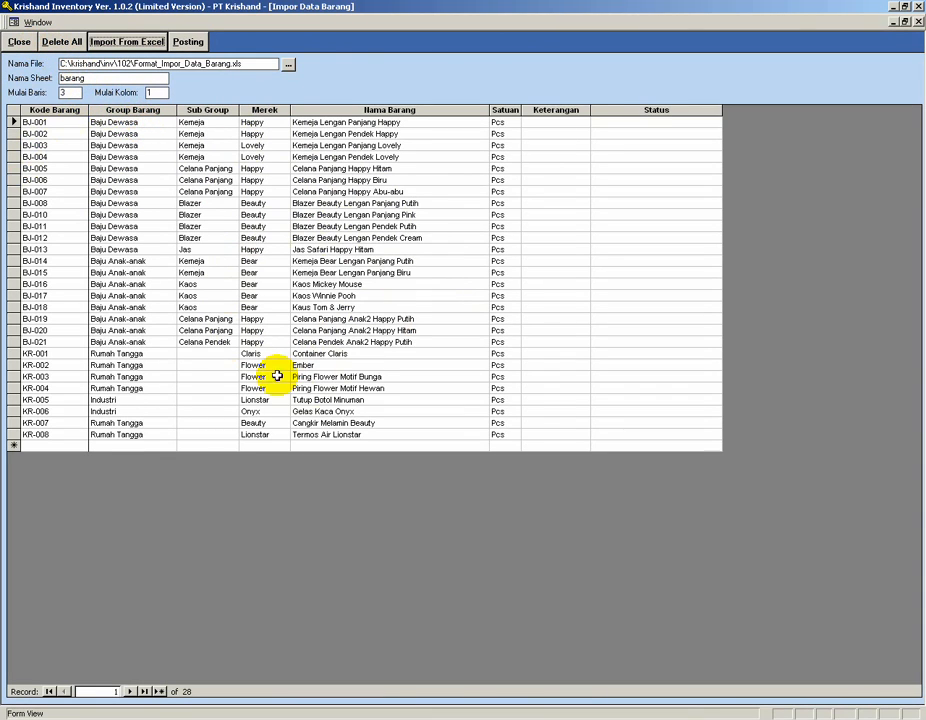
left_click(64, 43)
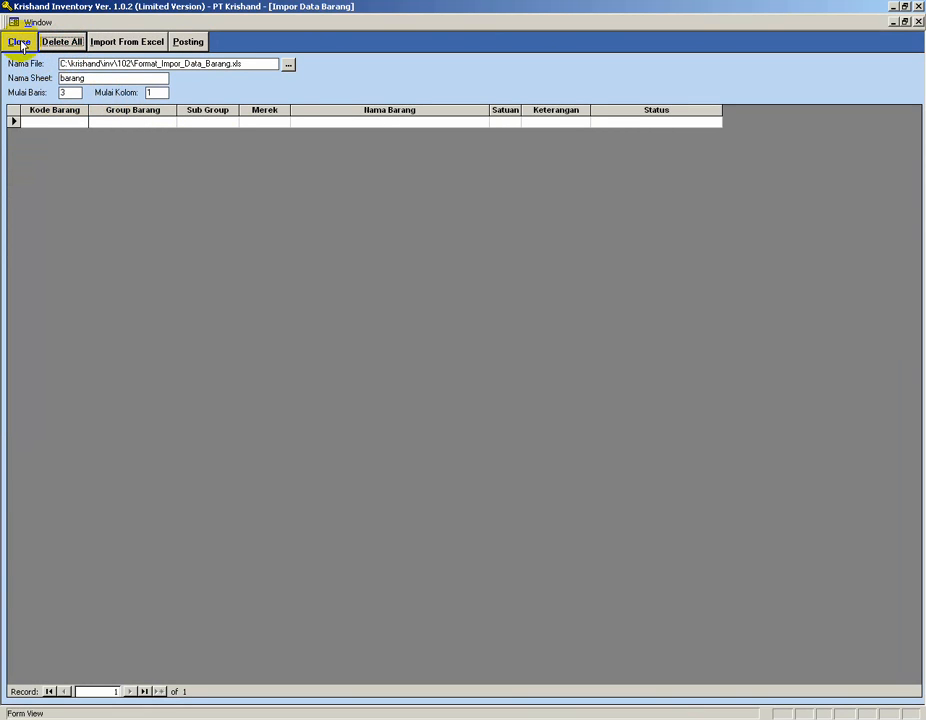
Close the import form, go to the first item record and copy its item code CL-001.
left_click(21, 44)
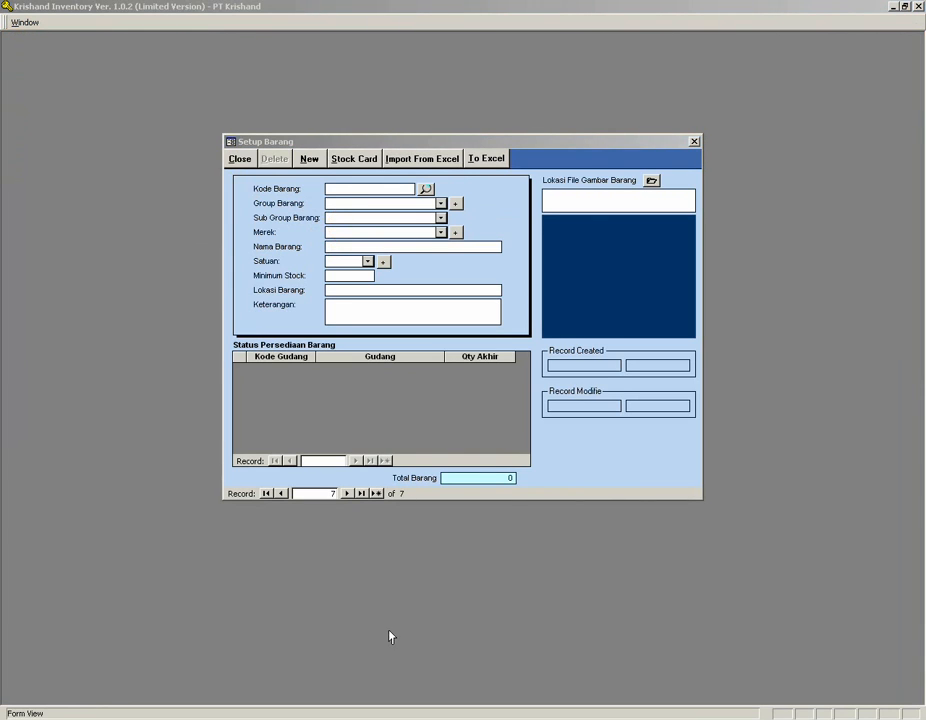
left_click(267, 494)
left_click(355, 189)
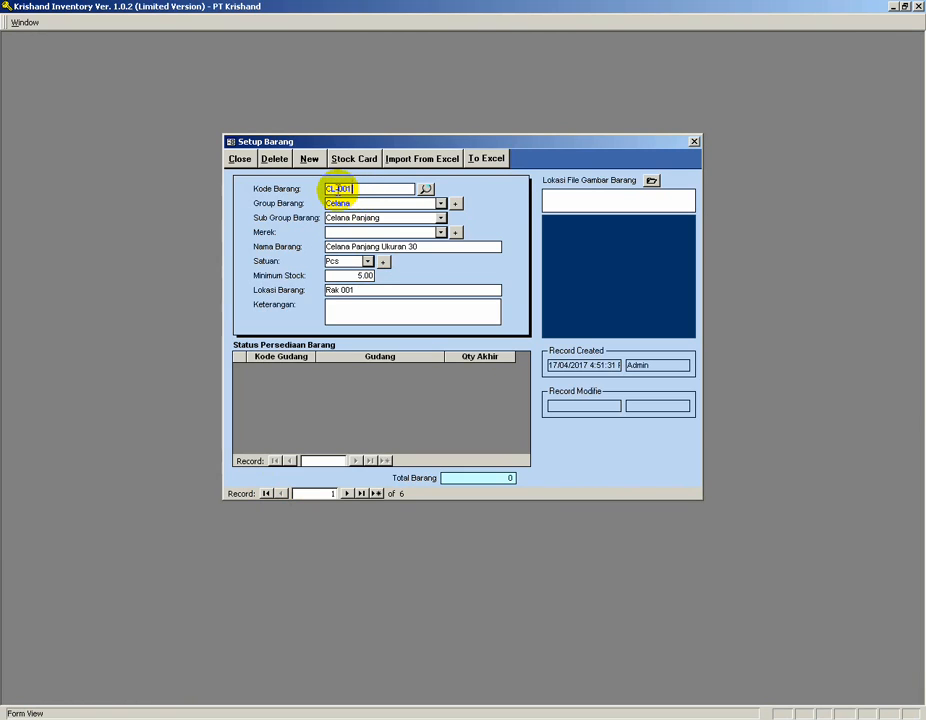
key("BackSpace")
type("1")
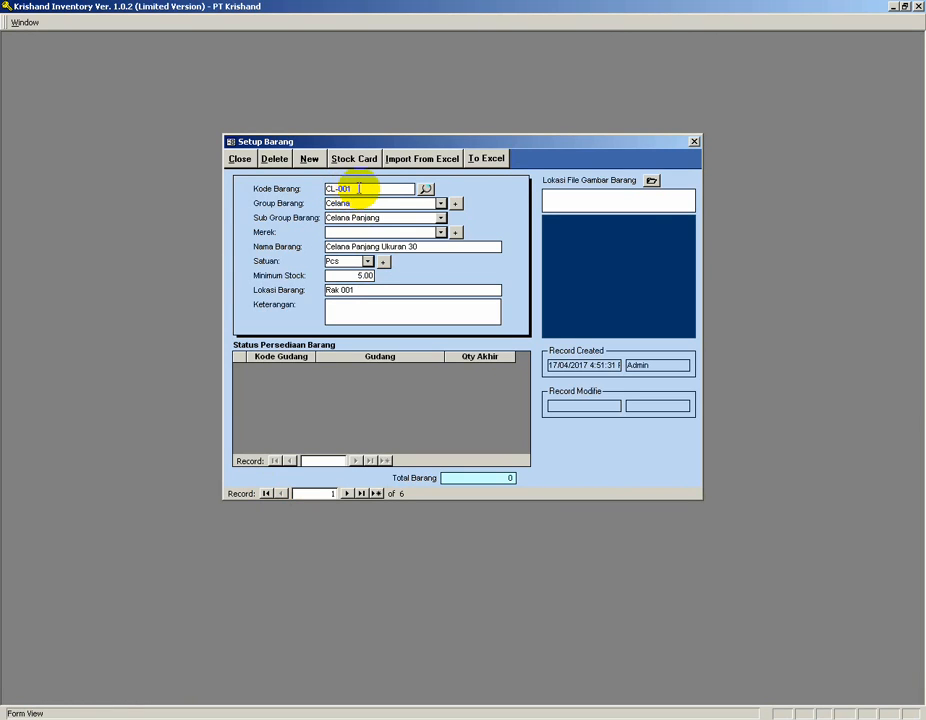
double_click(352, 189)
key("ctrl+c")
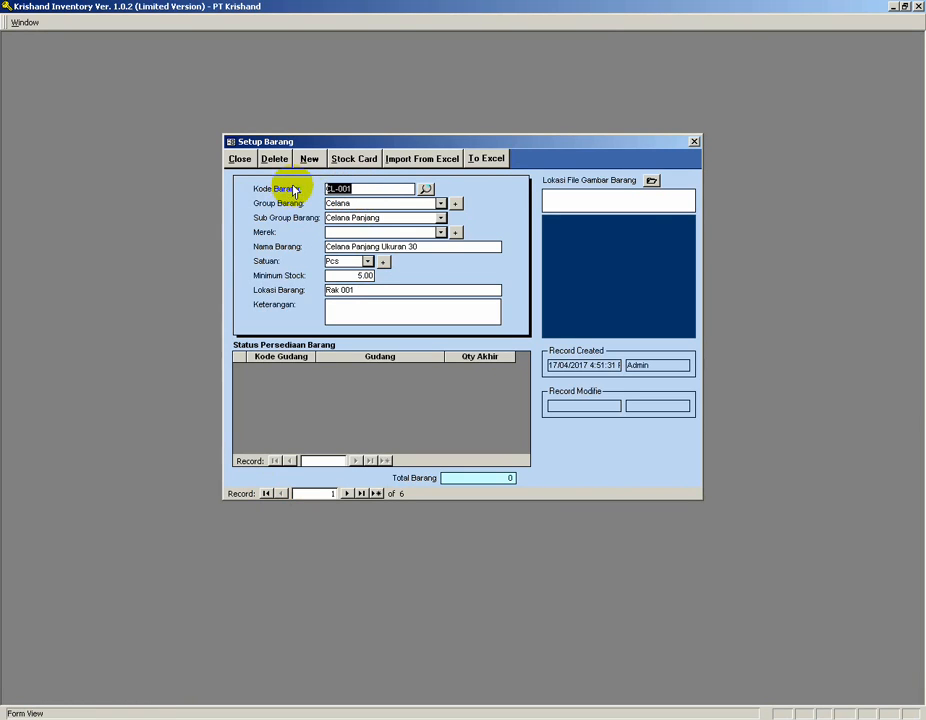
Try to create a new item using the existing code CL-001 and dismiss the duplicate-code error.
left_click(309, 160)
left_click(343, 188)
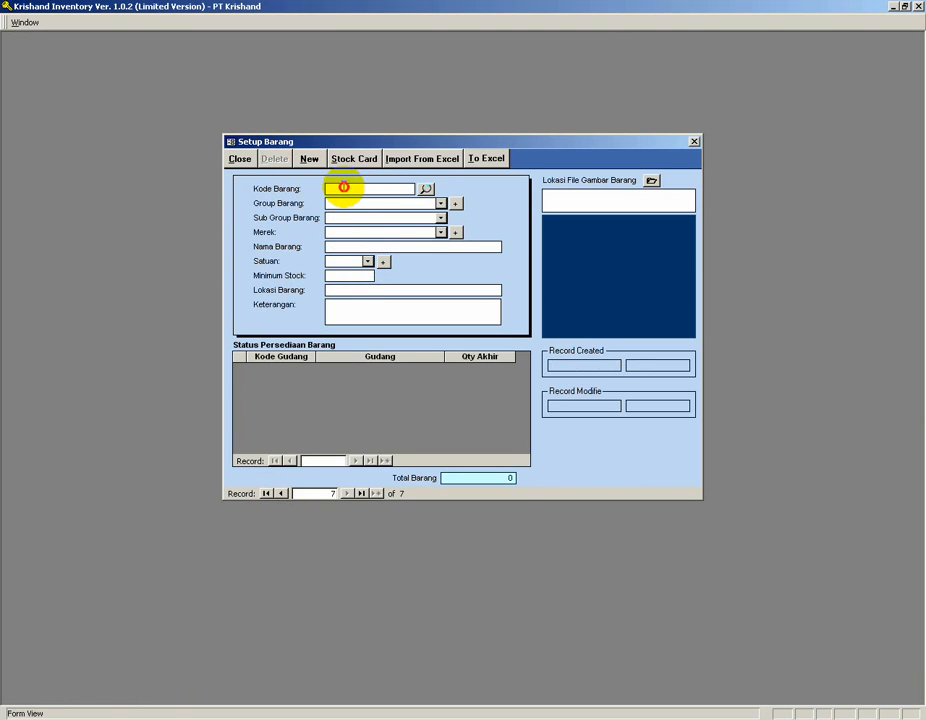
key("ctrl+v")
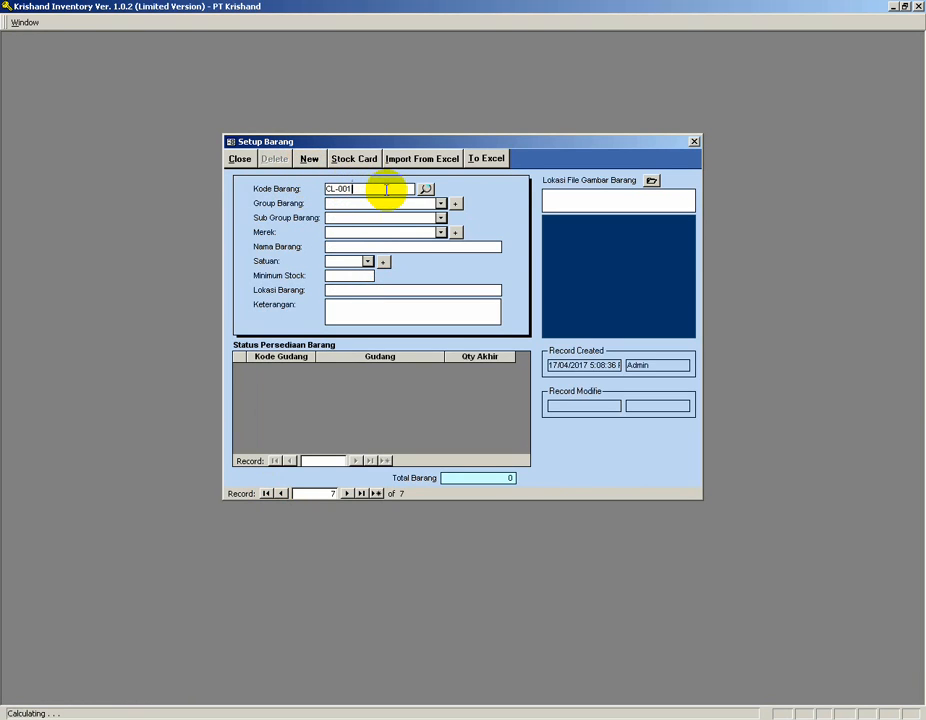
left_click(357, 200)
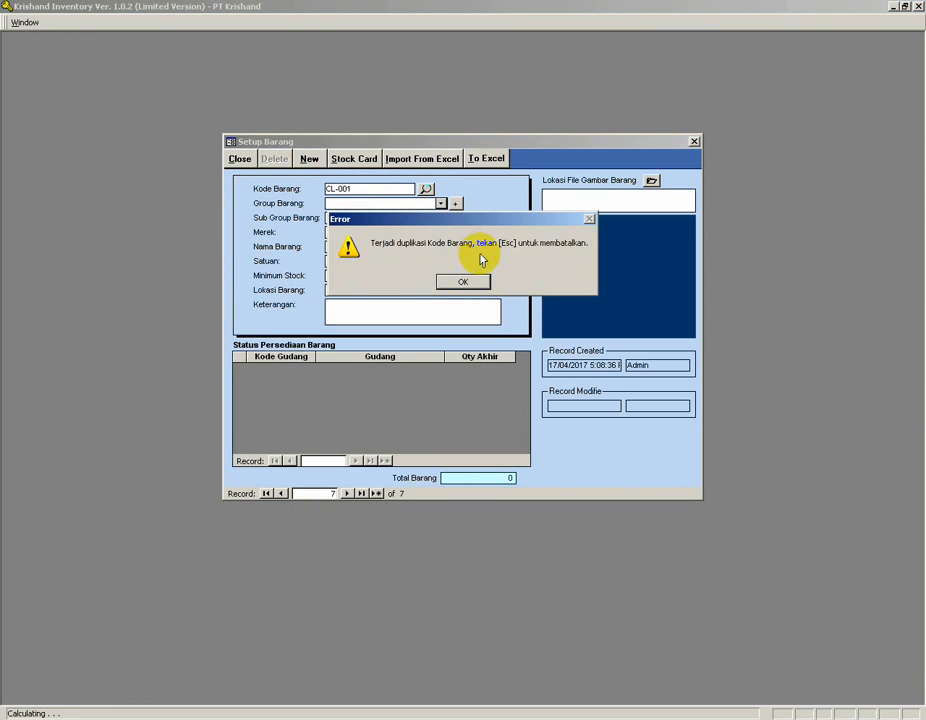
left_click(466, 281)
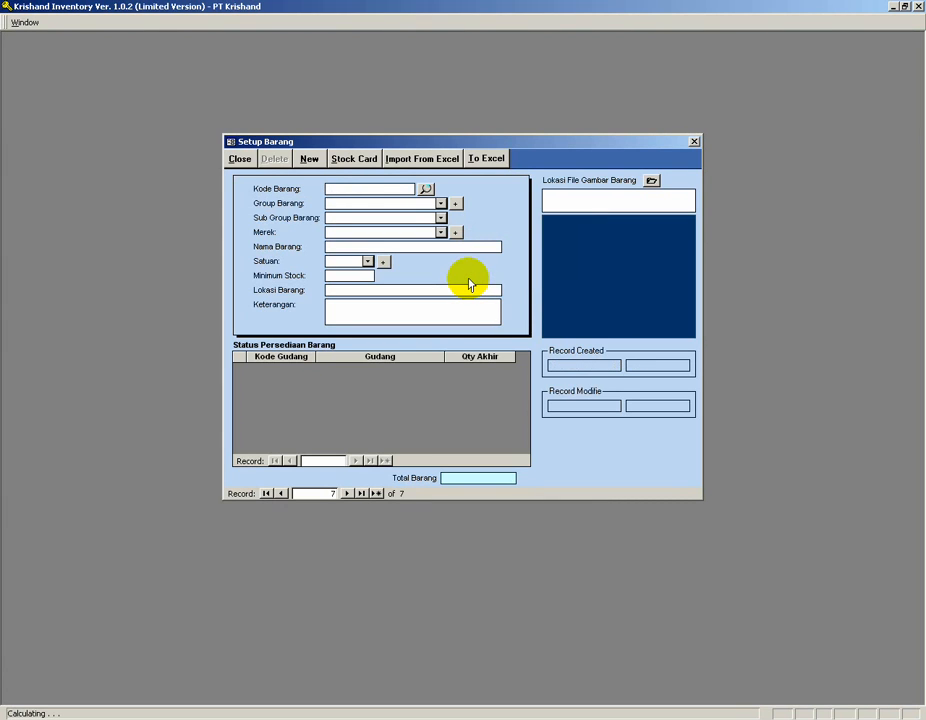
Open the item search list, then close it together with the item setup and initial setup windows.
left_click(426, 189)
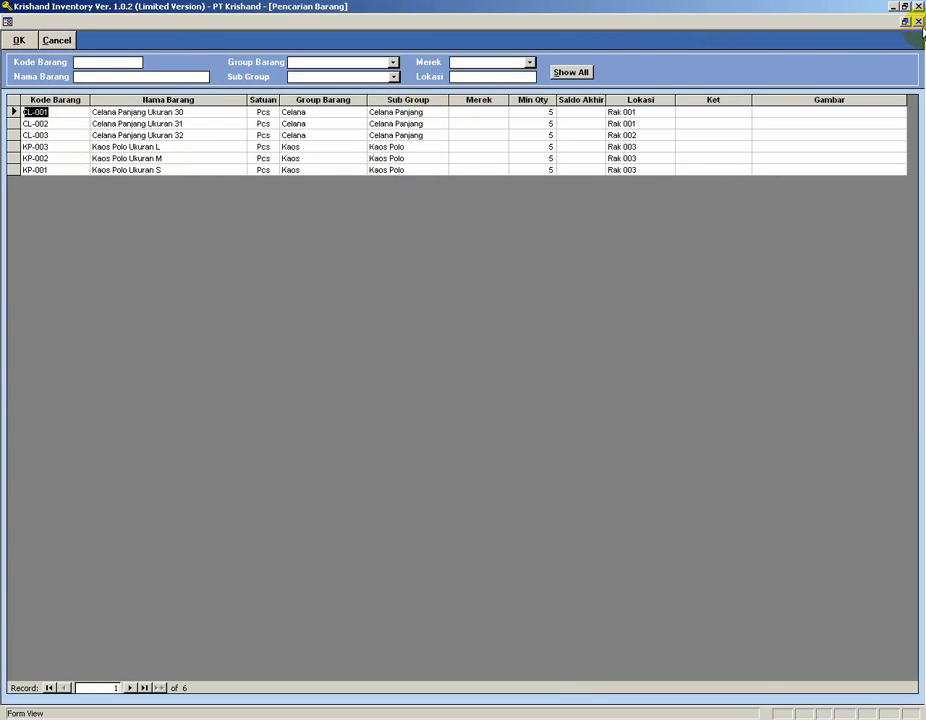
left_click(918, 21)
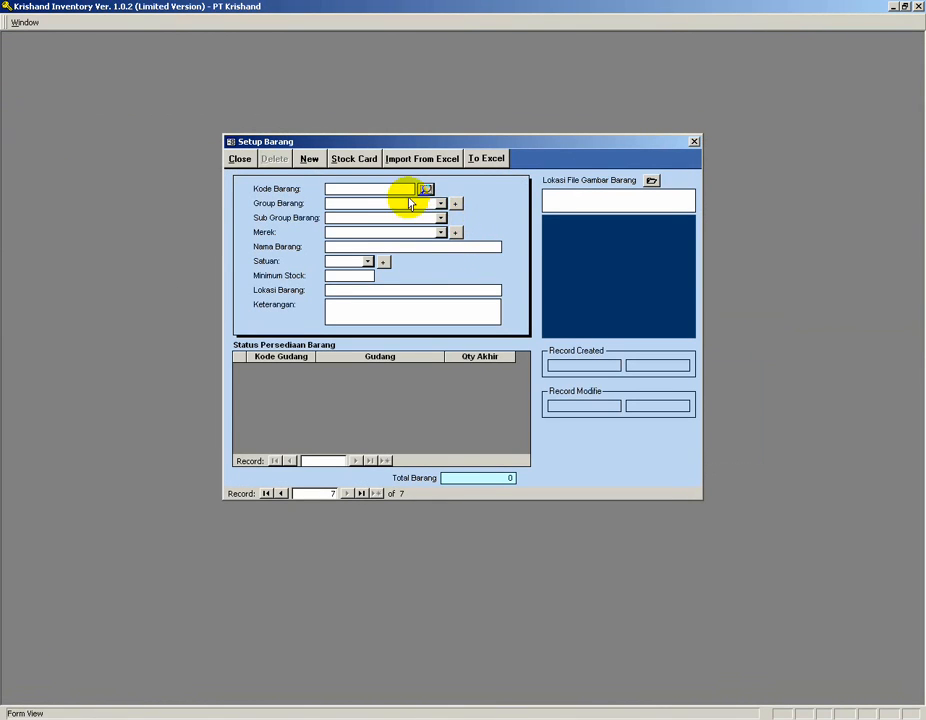
left_click(240, 162)
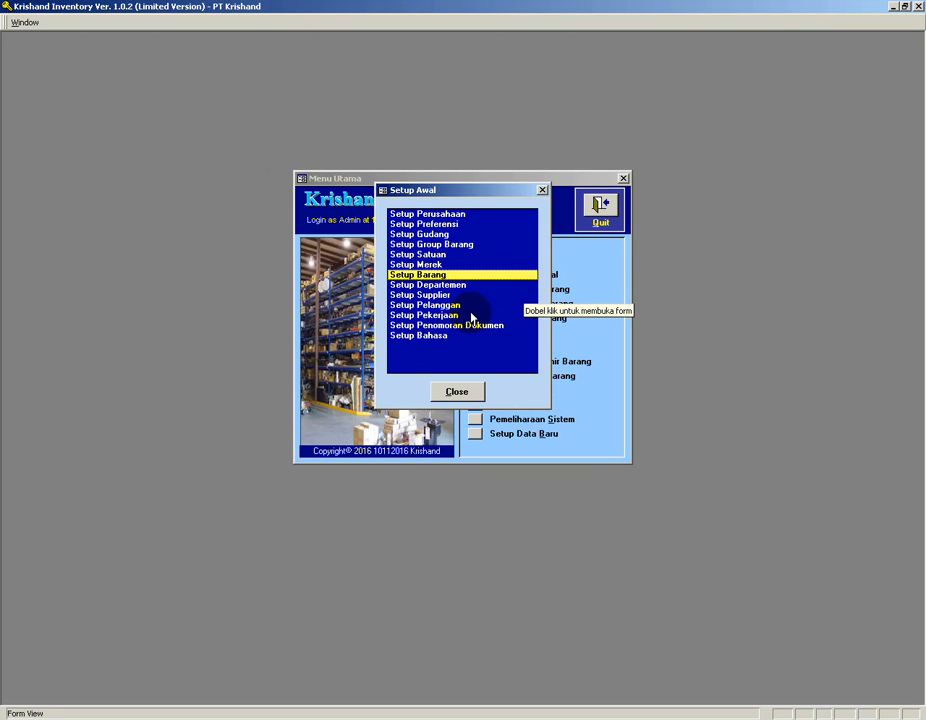
left_click(460, 393)
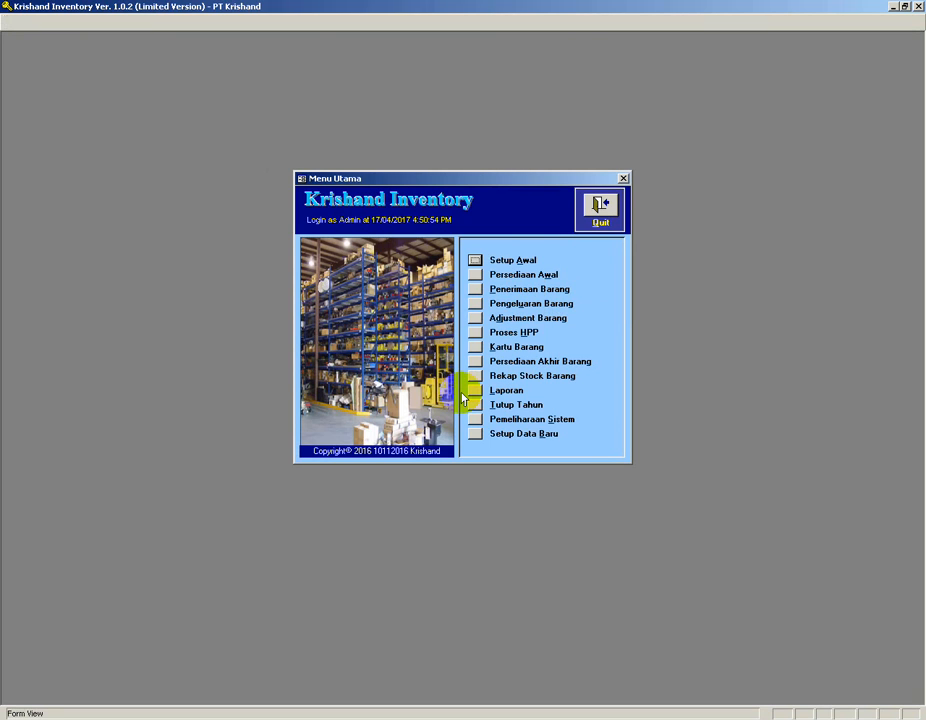
Open the opening stock form and choose warehouse Cengkareng.
left_click(476, 277)
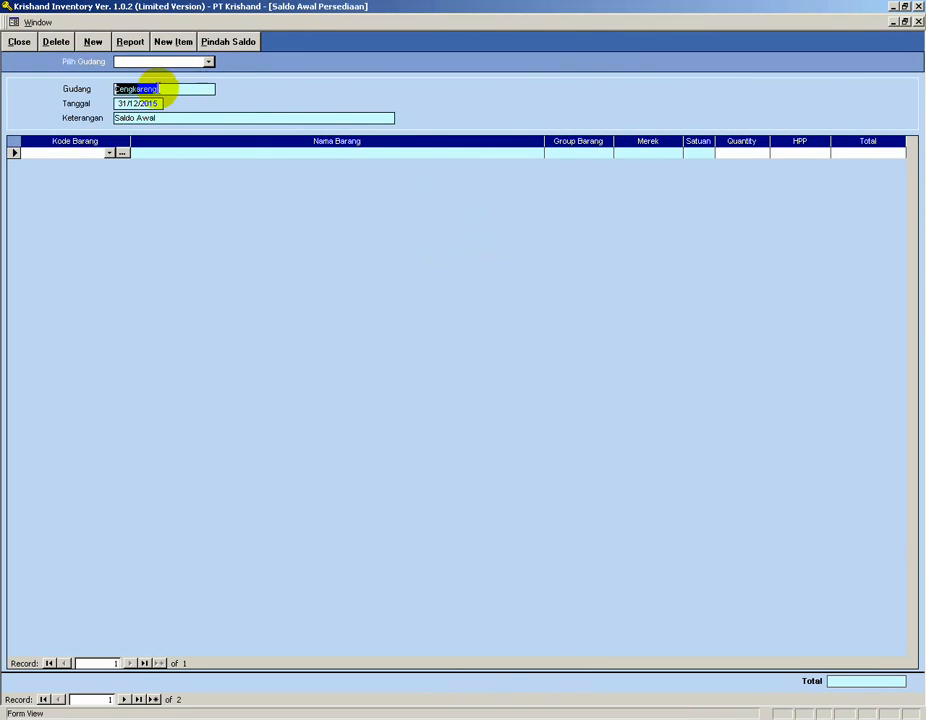
left_click(208, 62)
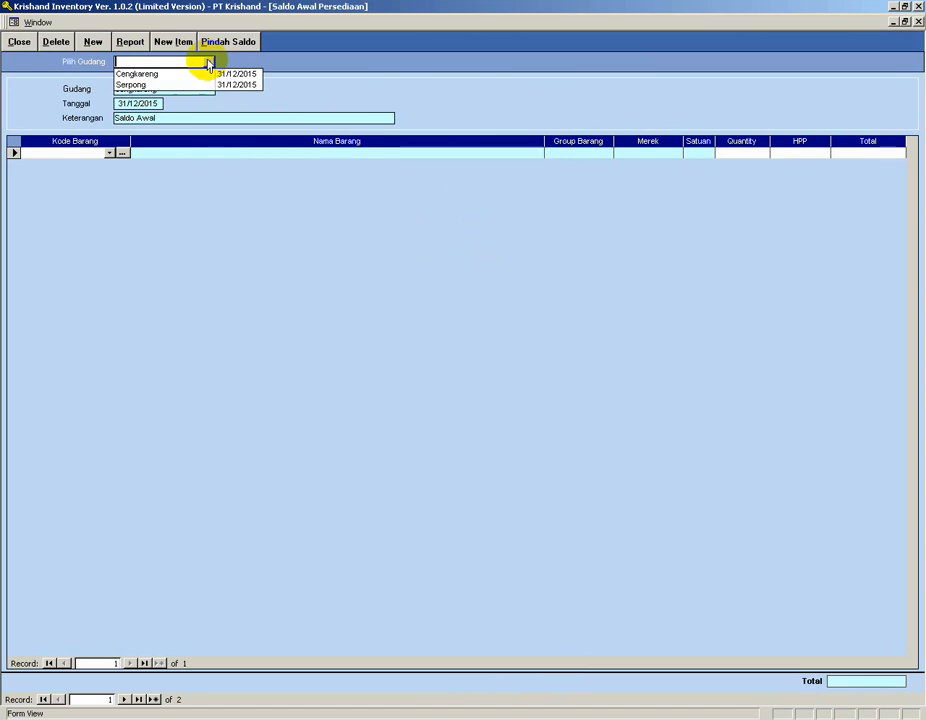
left_click(148, 75)
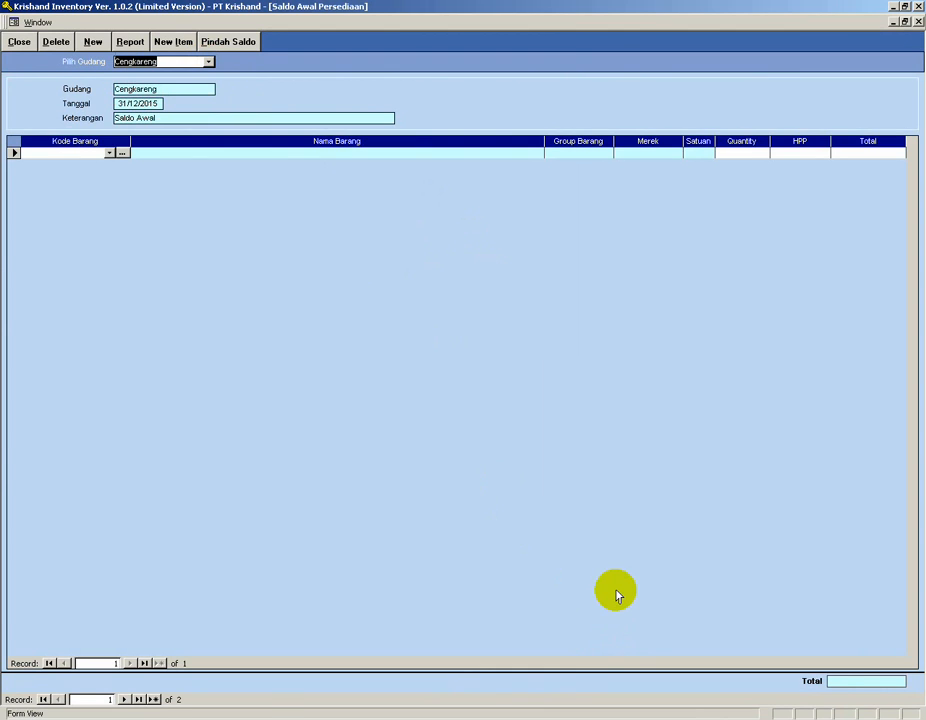
Check the Cengkareng opening stock quantities in the Notepad case study and return to the program.
key("alt+Tab")
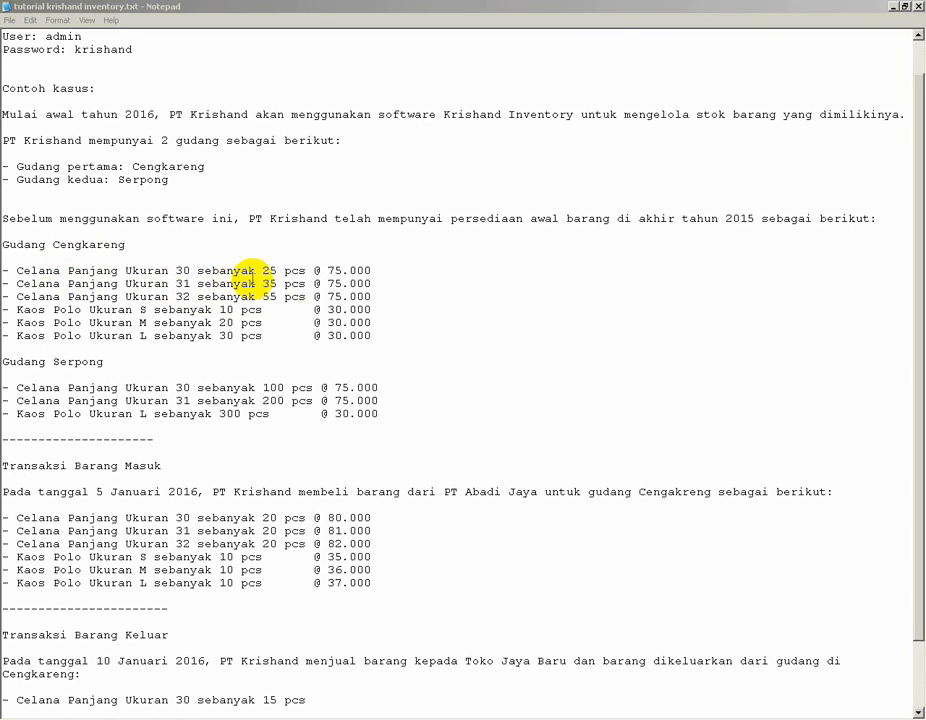
double_click(270, 270)
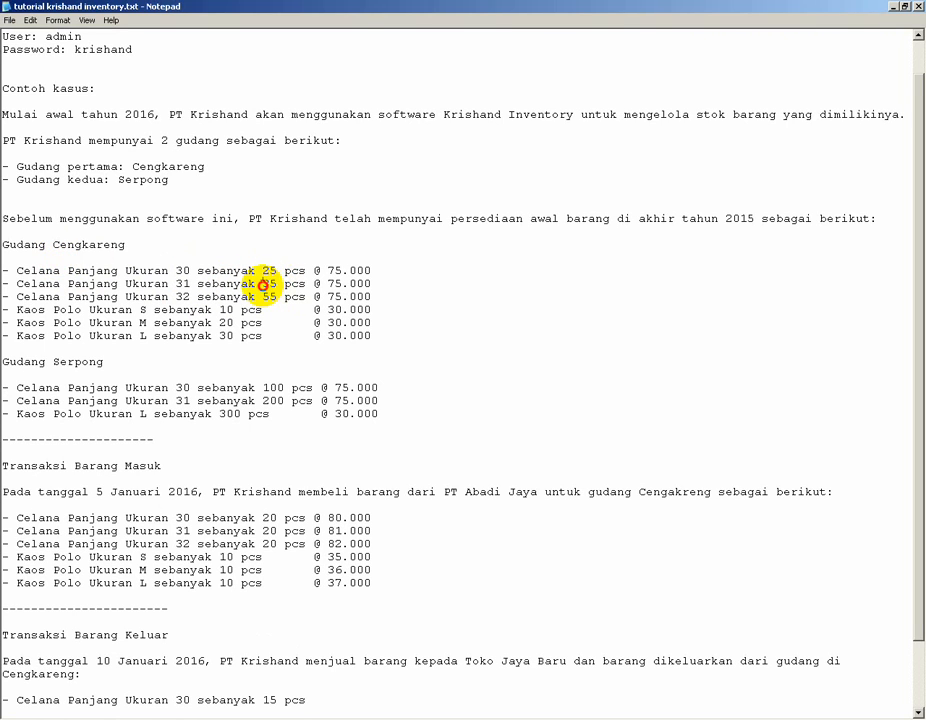
double_click(270, 283)
double_click(269, 296)
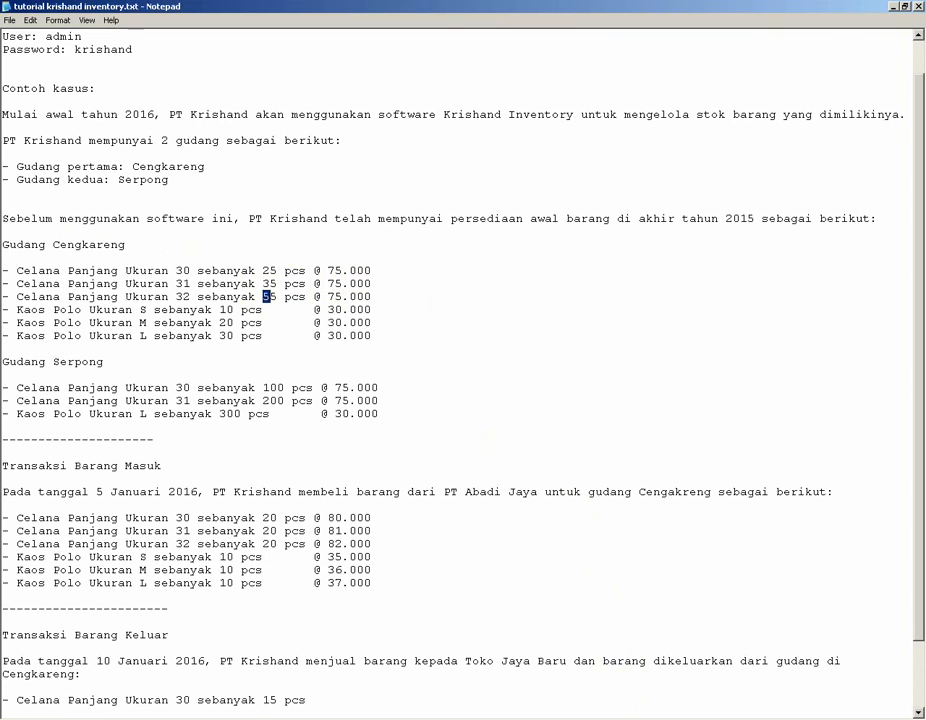
key("alt+Tab")
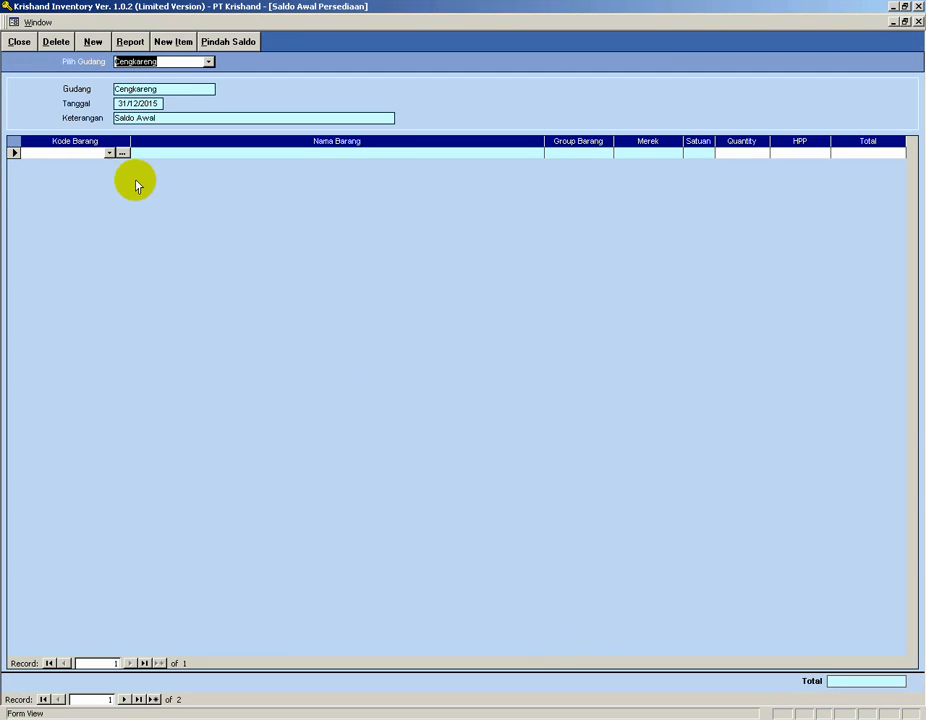
Add item CL-001 to the opening stock with quantity 25 and cost price 75,000.
left_click(110, 153)
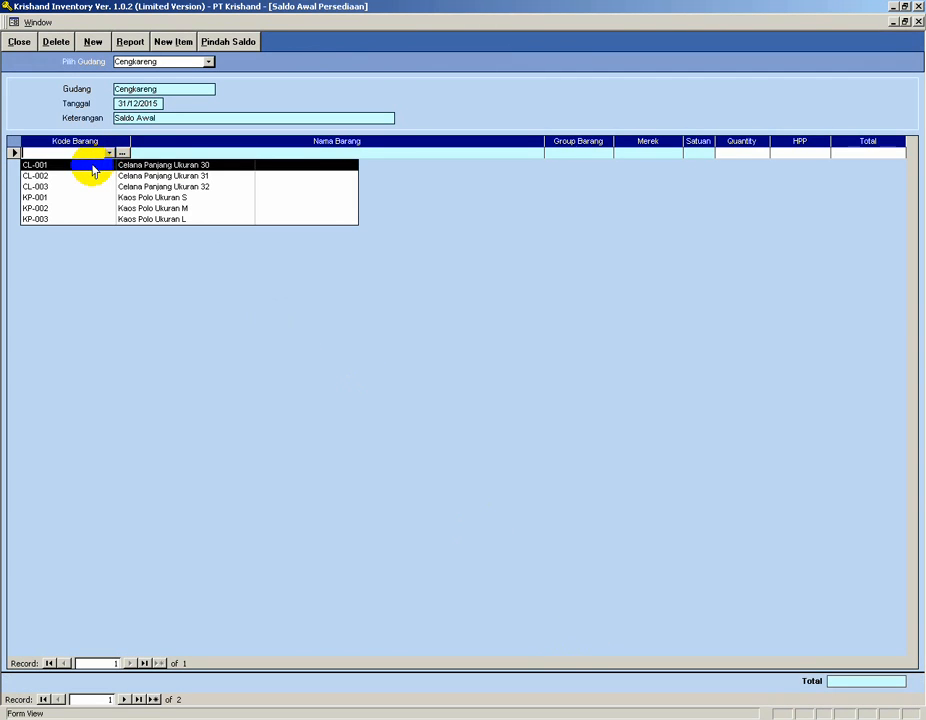
left_click(90, 166)
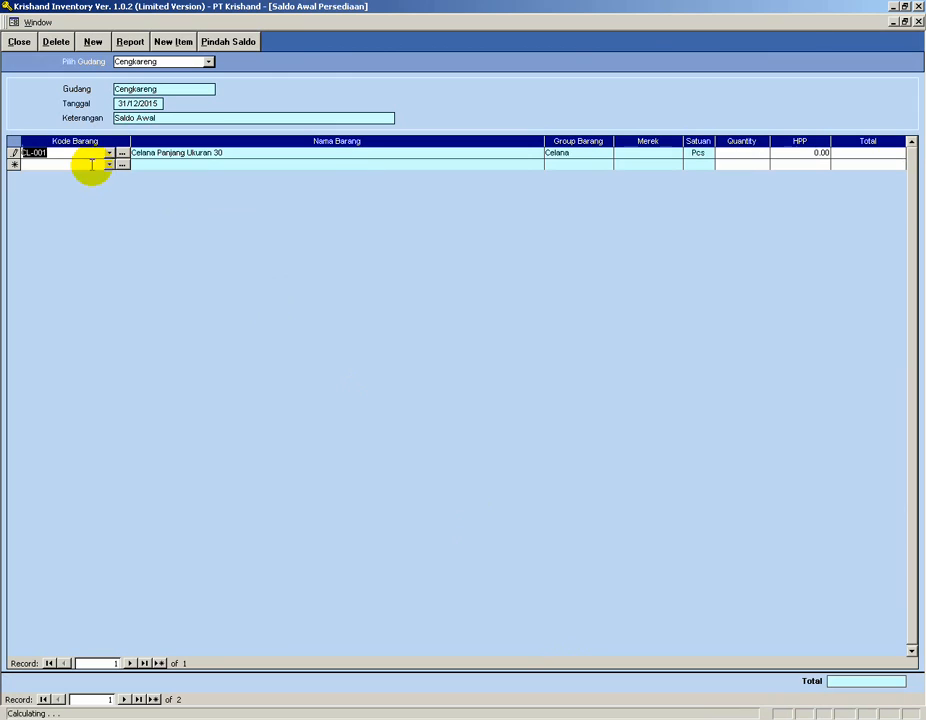
left_click(742, 153)
type("25")
left_click(802, 155)
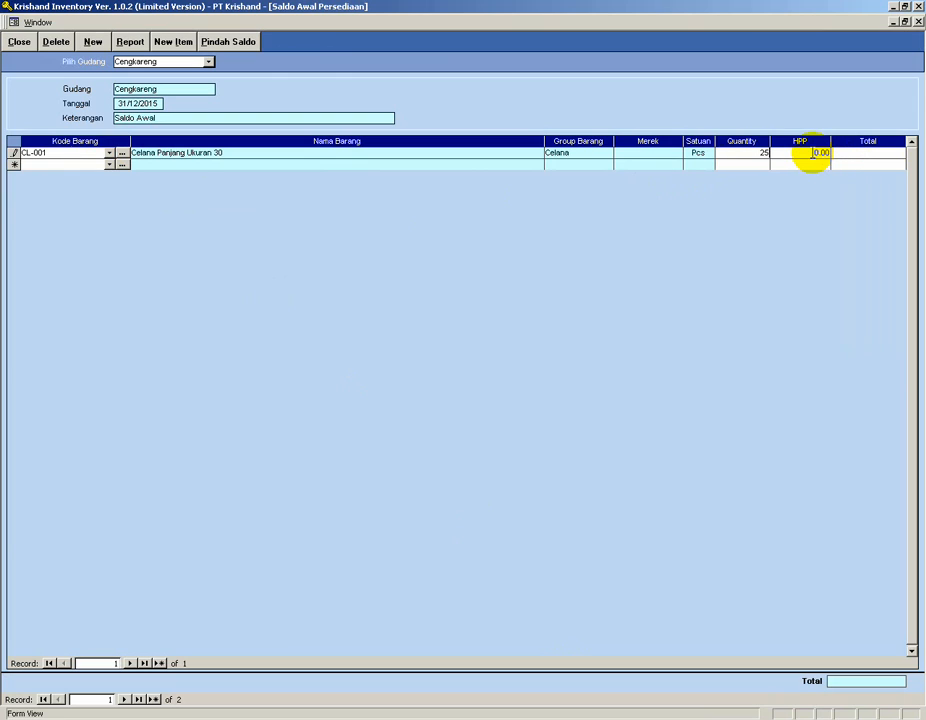
left_click_drag(812, 153, 846, 153)
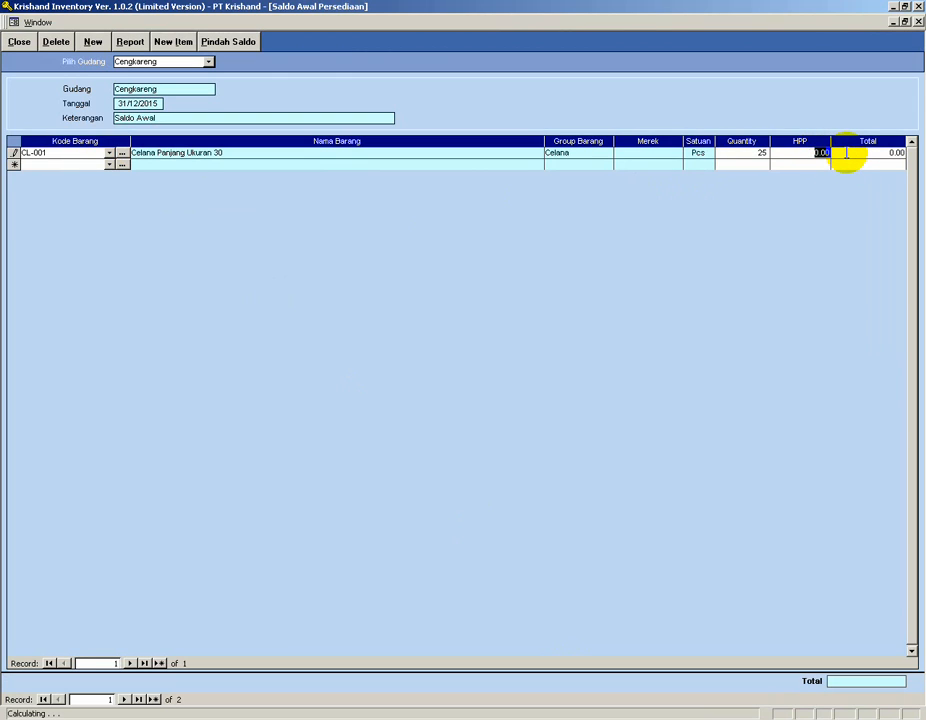
type("75,000")
left_click(810, 165)
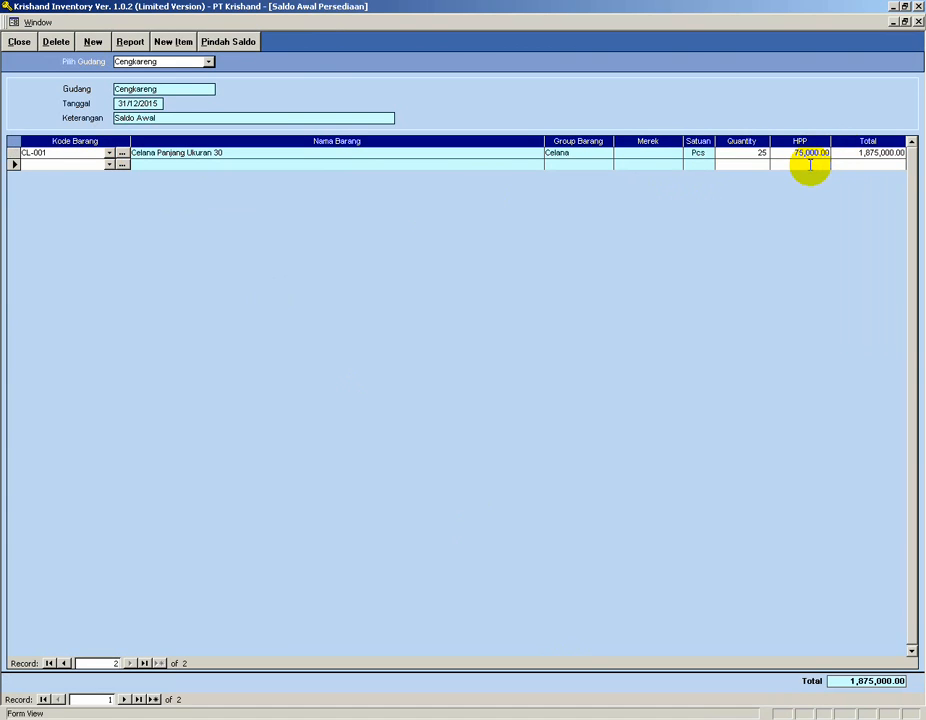
Add item CL-002 to the Cengkareng opening stock with quantity 35 and cost price 75,000.
left_click(109, 164)
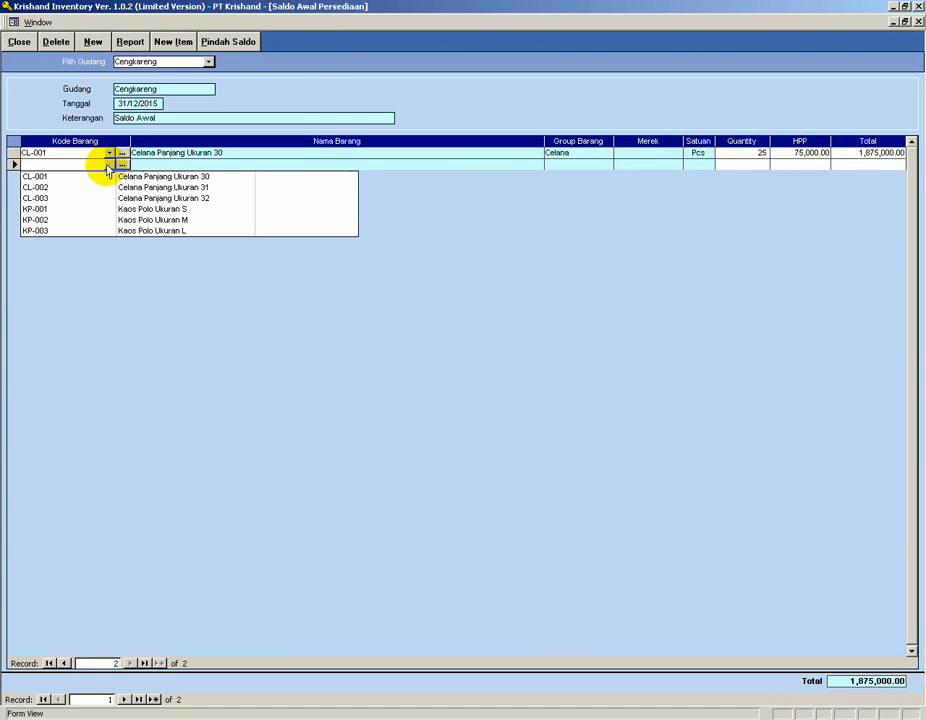
left_click(88, 187)
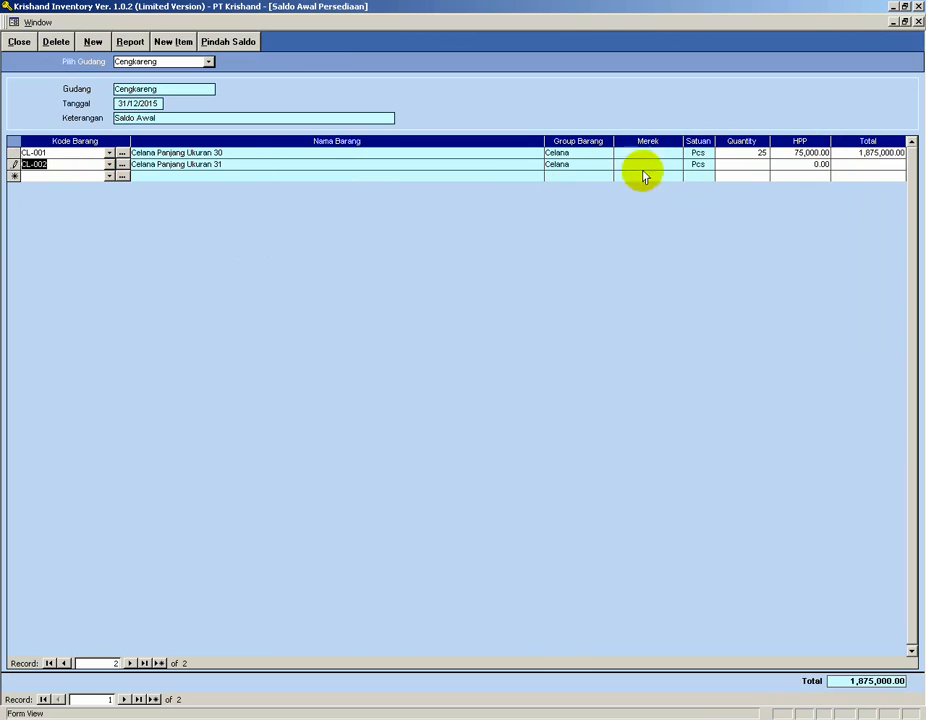
left_click(757, 165)
type("35")
key("Tab")
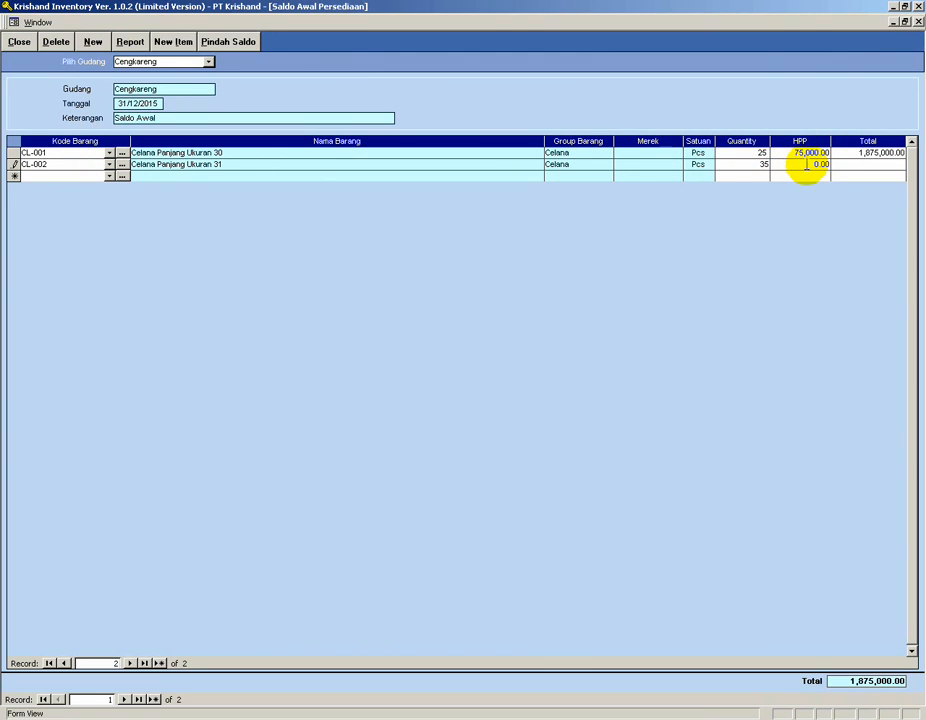
type("75,000")
Add item CL-003 to the opening stock with quantity 55 and cost price 75,000.
left_click(109, 176)
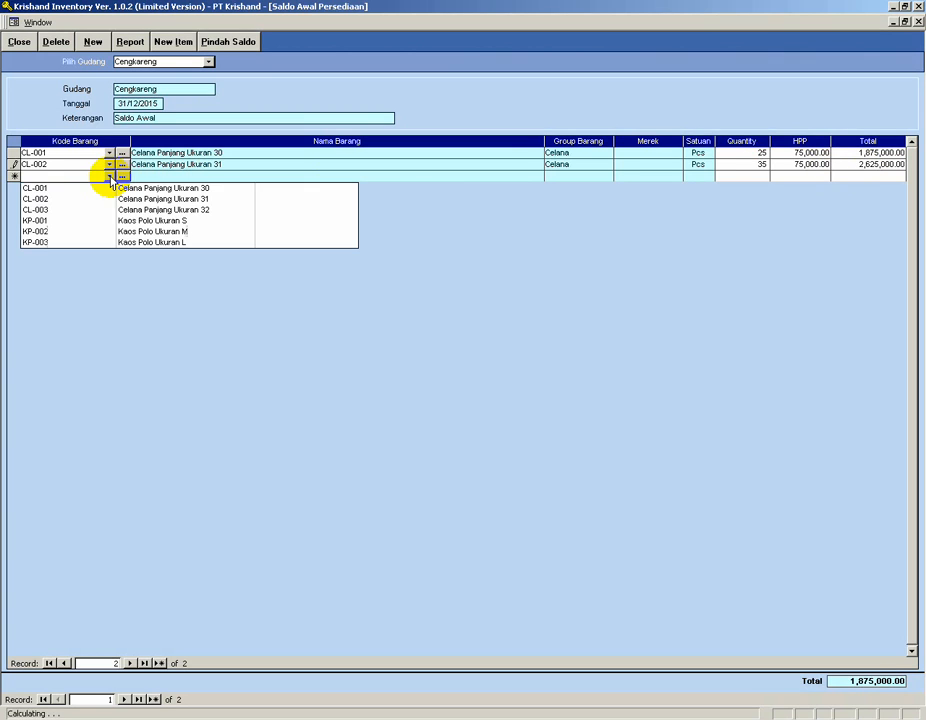
left_click(79, 210)
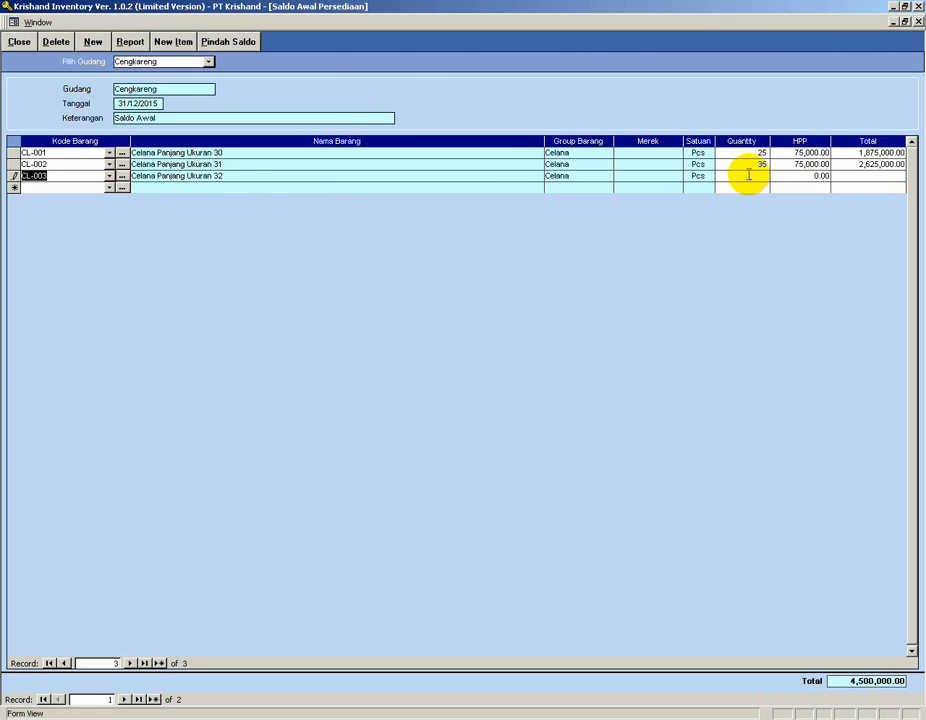
left_click(767, 175)
type("55")
key("Tab")
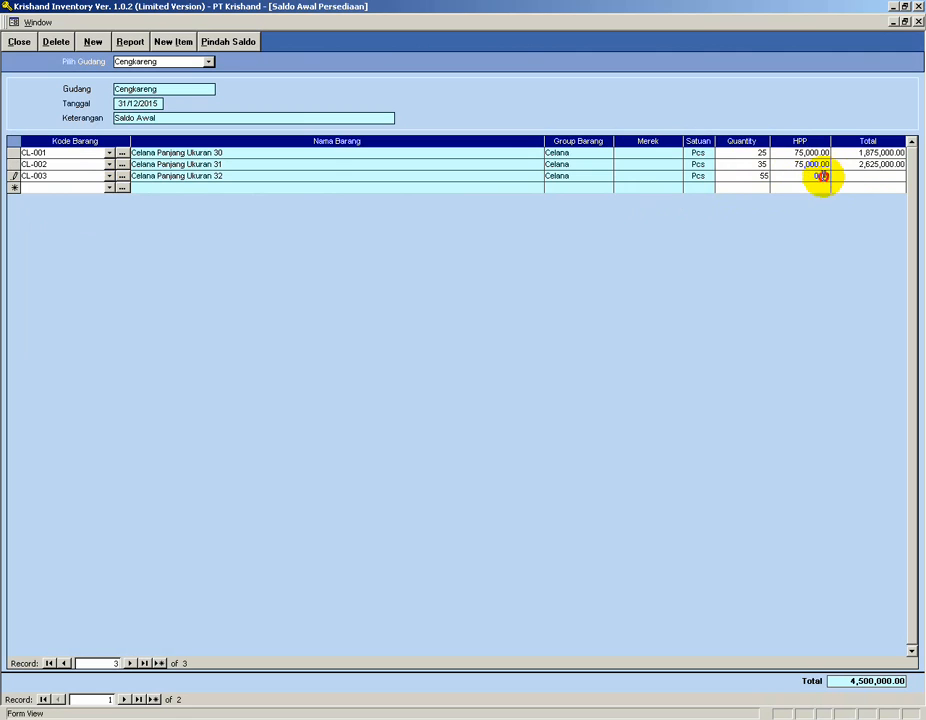
type("75,00")
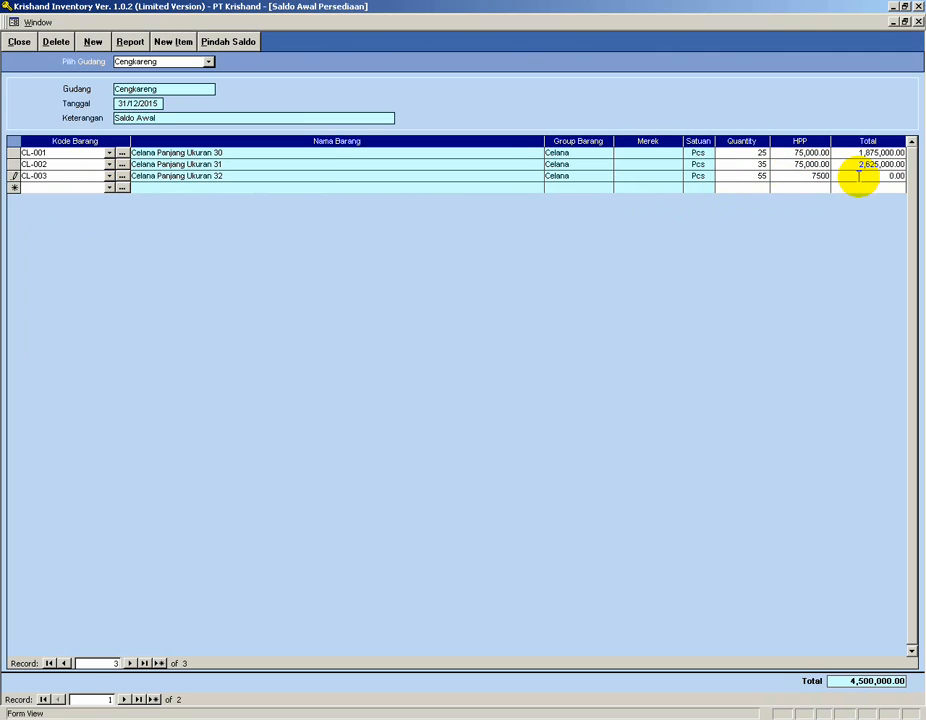
type("0")
key("Tab")
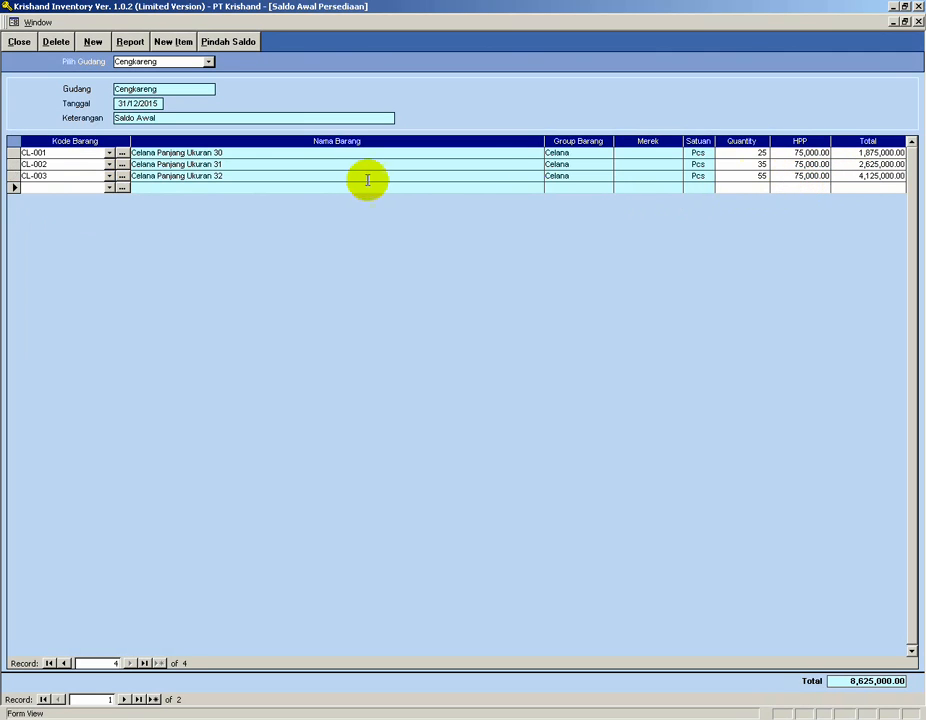
Add item KP-001 to the opening stock with quantity 10 and cost price 30,000.
left_click(109, 187)
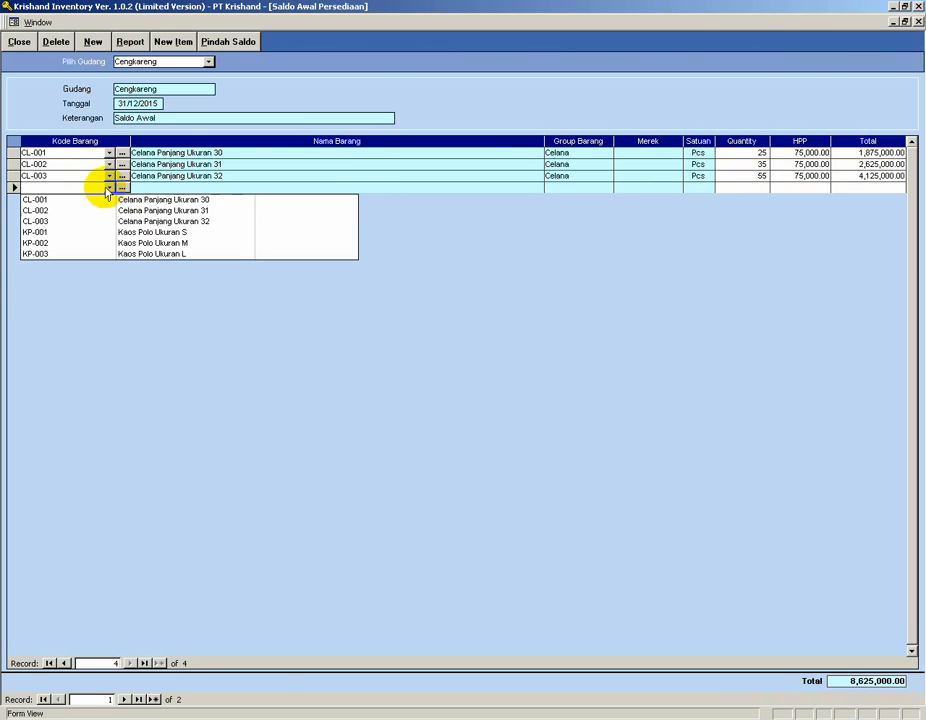
left_click(68, 232)
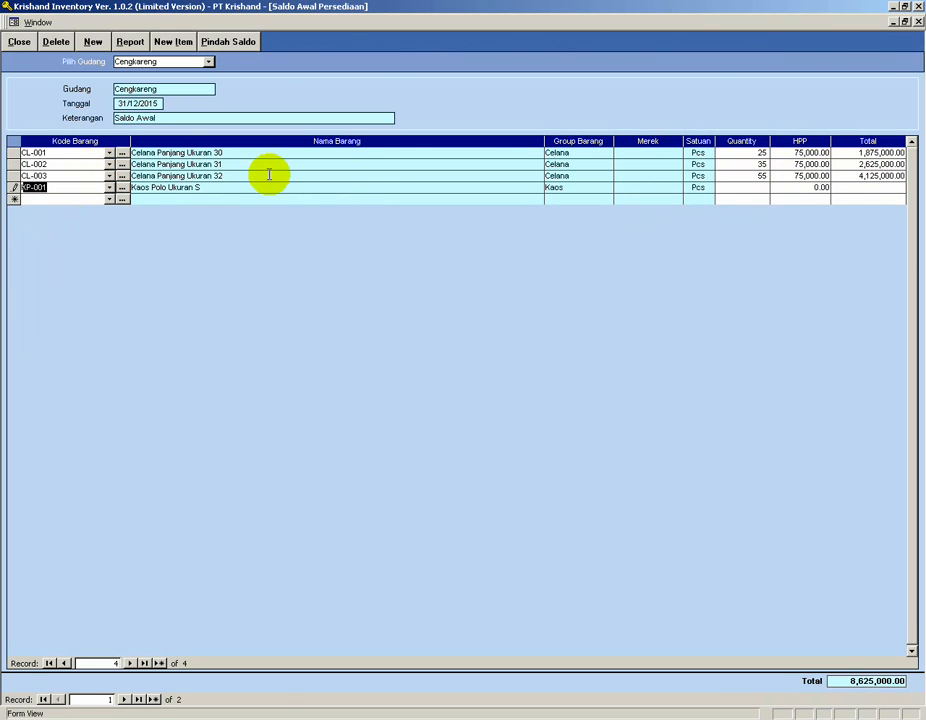
left_click(748, 189)
left_click(459, 283)
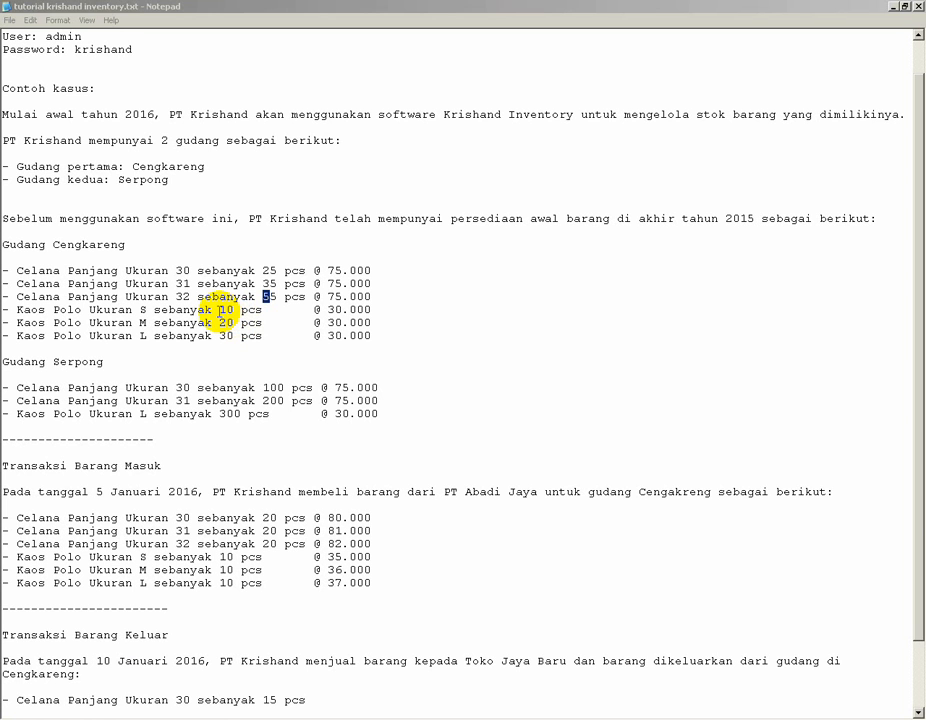
left_click(220, 312)
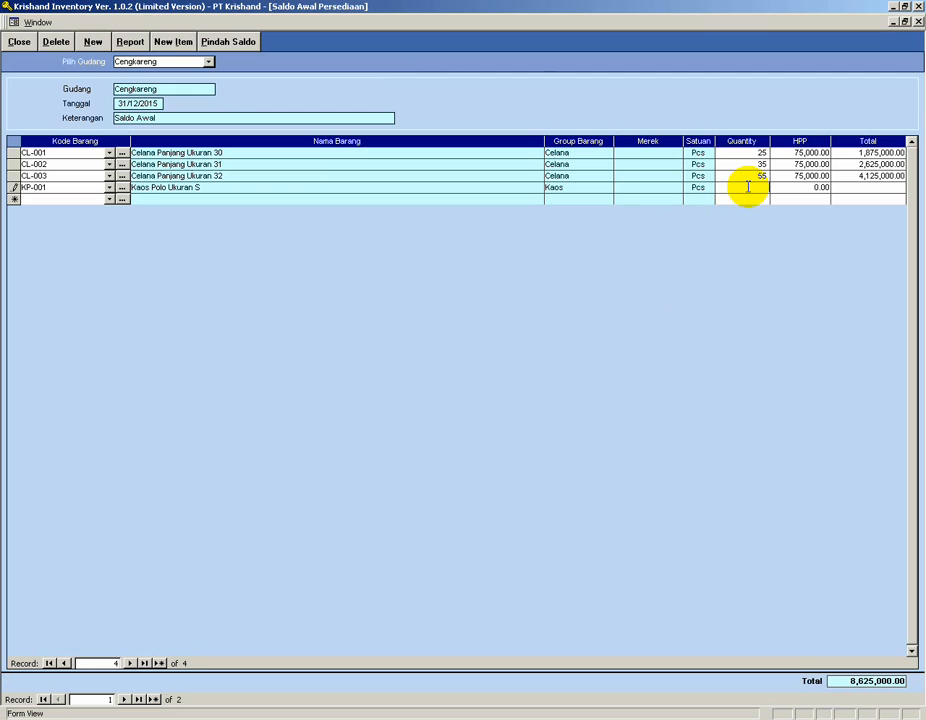
type("10")
key("Tab")
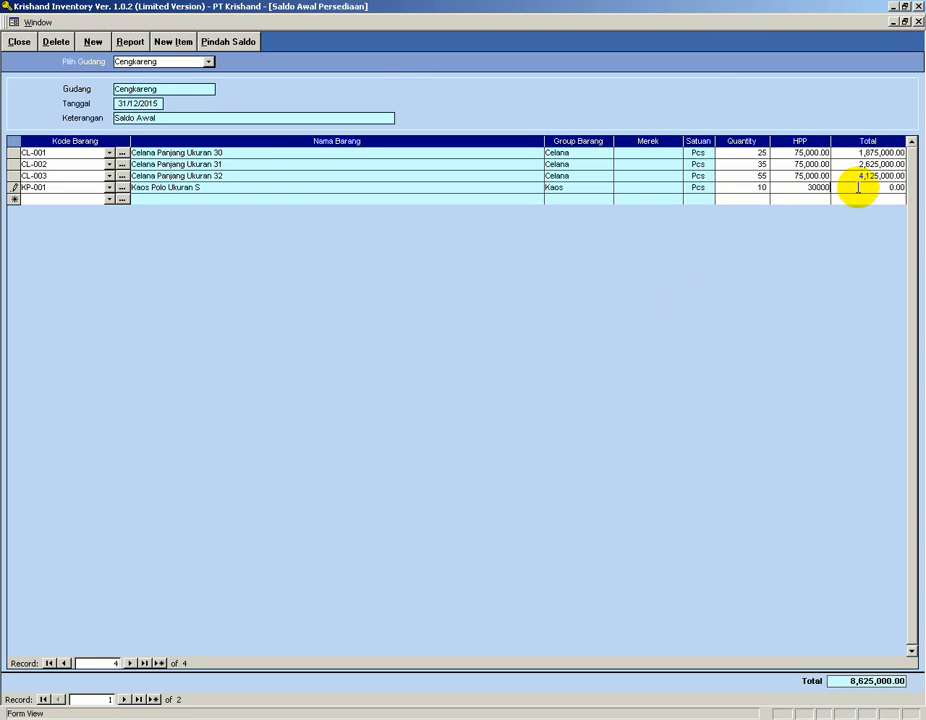
type("30000")
Add item KP-002 to the opening stock with quantity 20 and cost price 30,000.
left_click(56, 196)
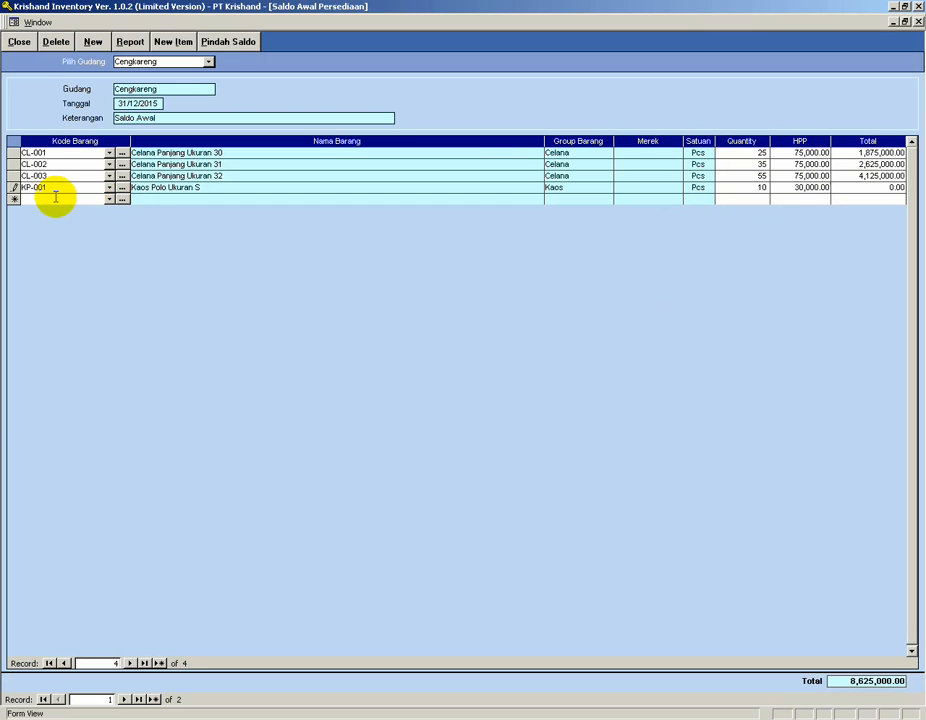
left_click(108, 198)
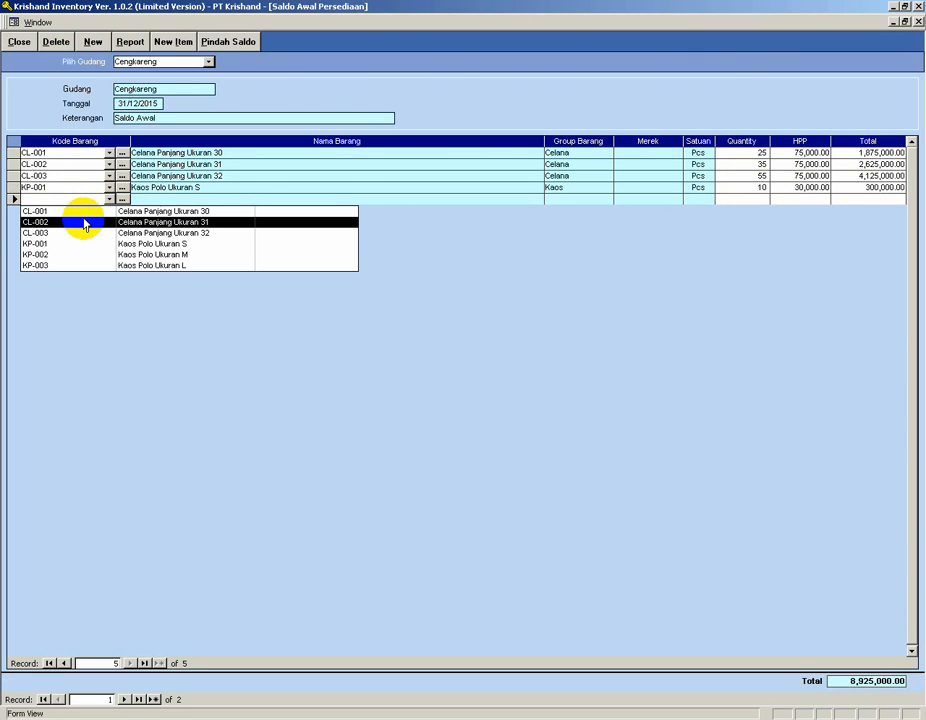
left_click(72, 254)
left_click(751, 199)
type("20")
left_click_drag(812, 199, 847, 199)
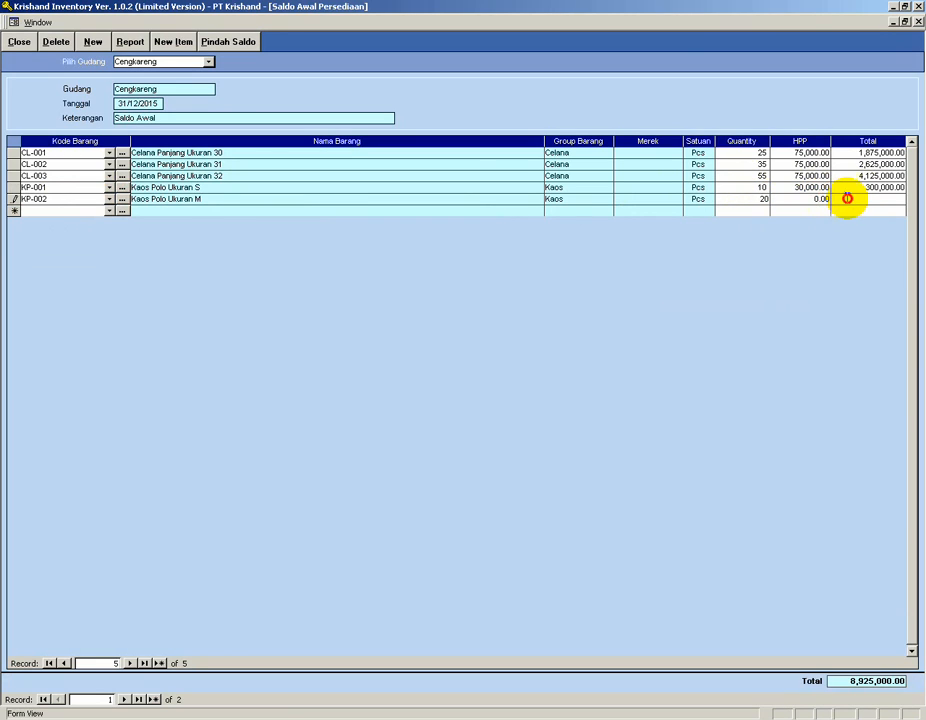
type("30,000")
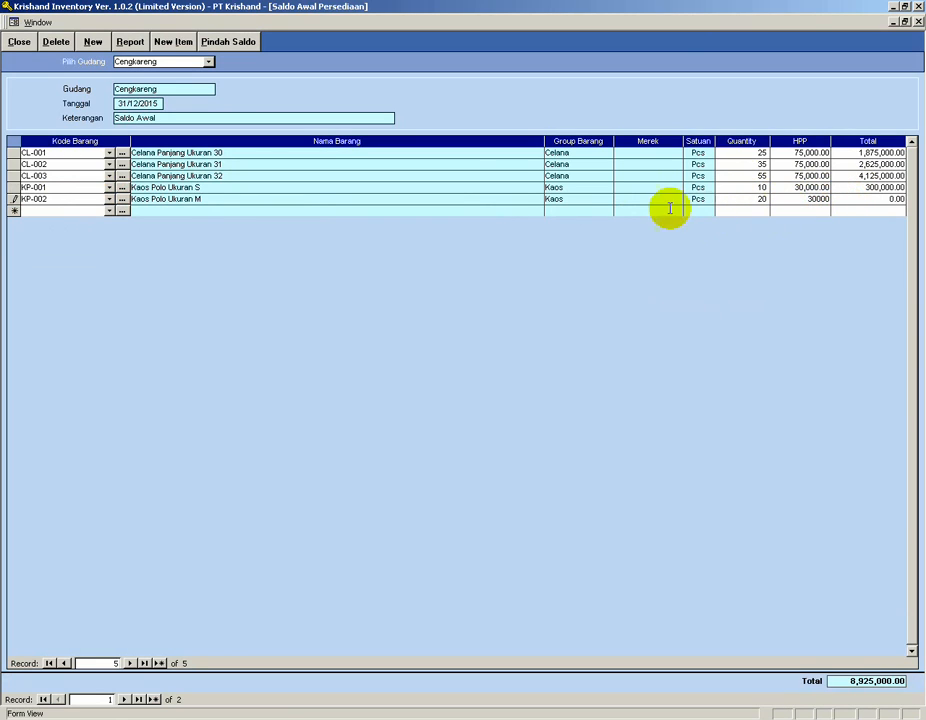
Add item KP-003 to the opening stock with quantity 30 and cost price 30,000.
left_click(113, 211)
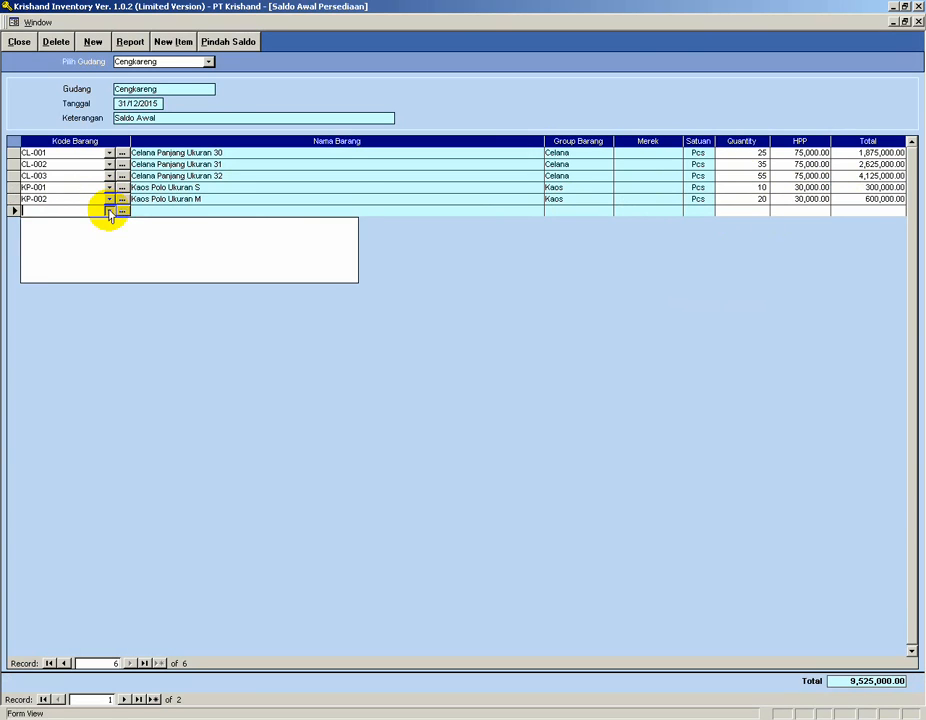
left_click(74, 276)
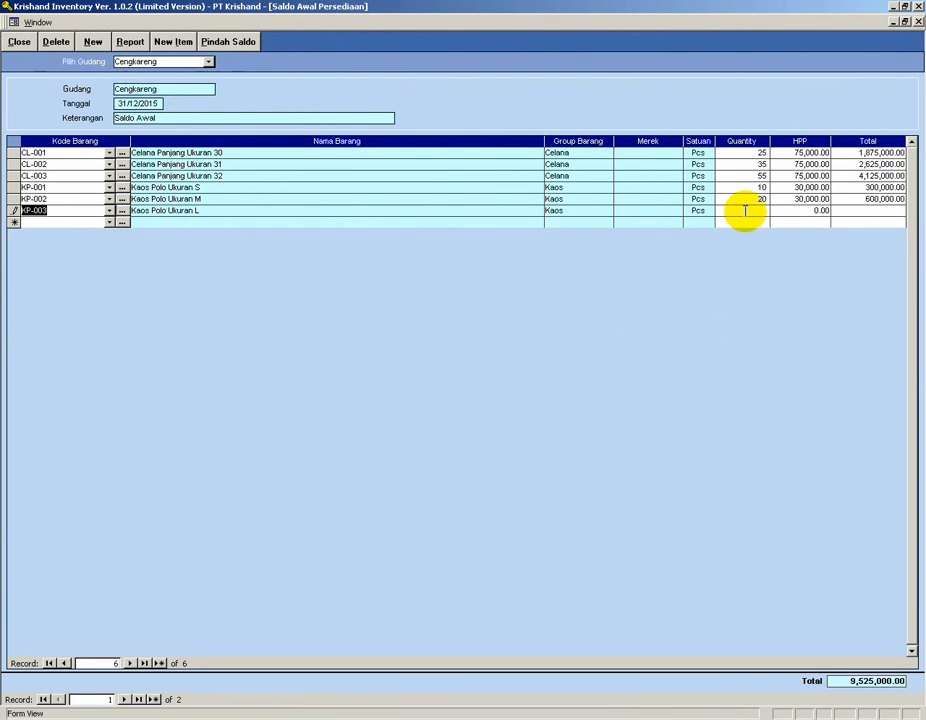
left_click(745, 211)
type("30")
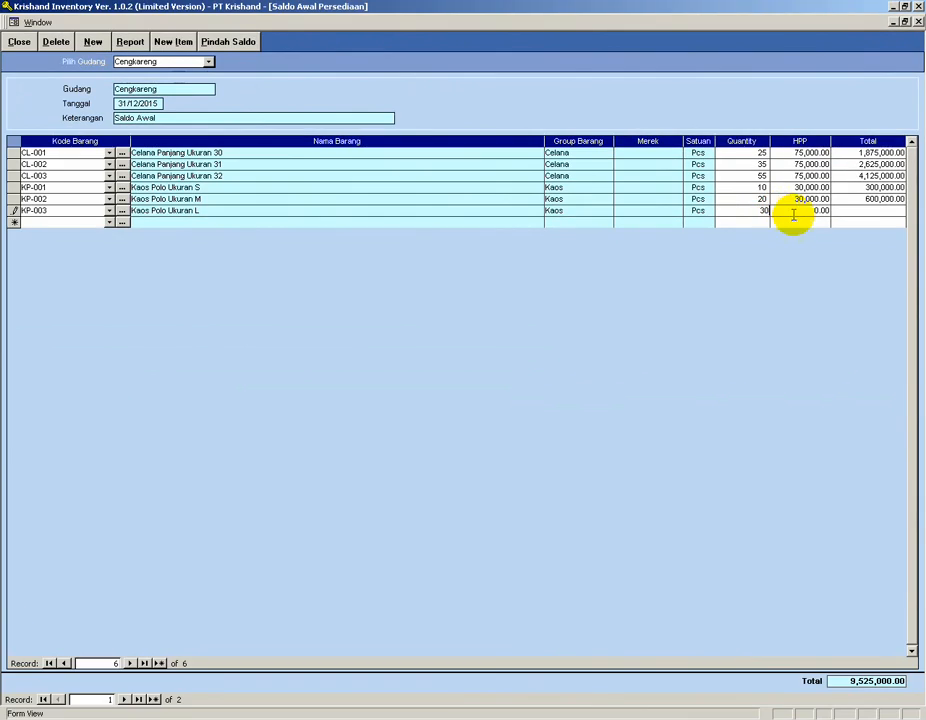
left_click(685, 361)
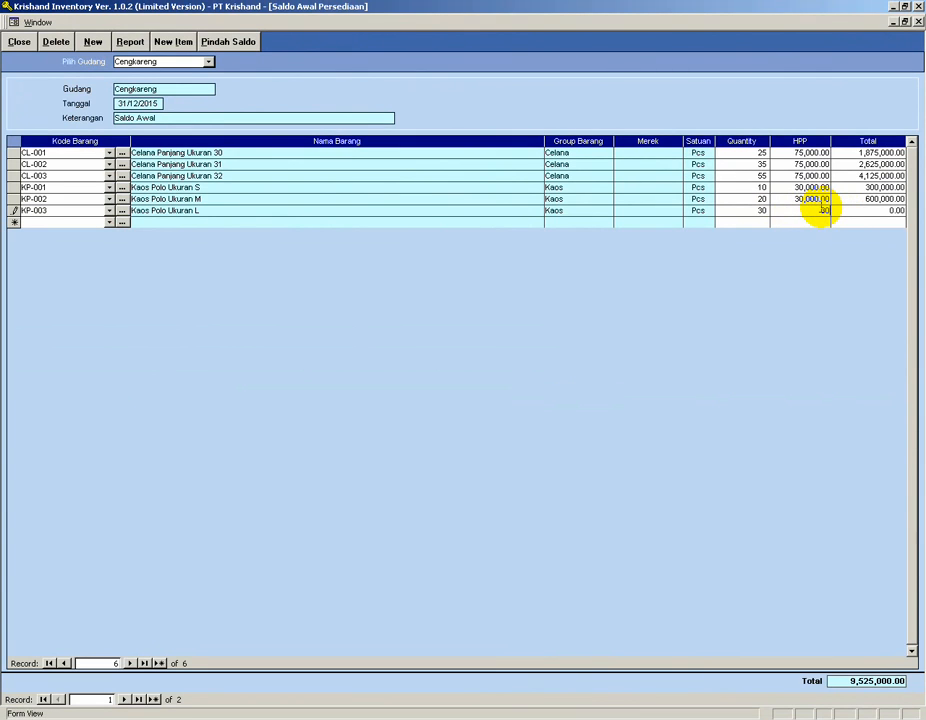
type("300000.00")
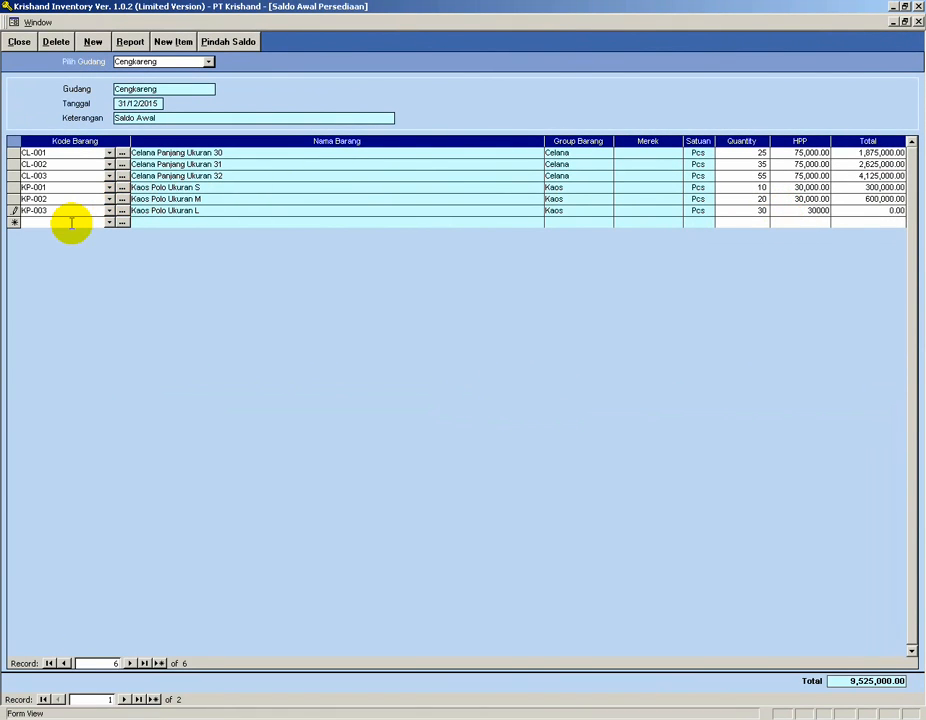
left_click(72, 223)
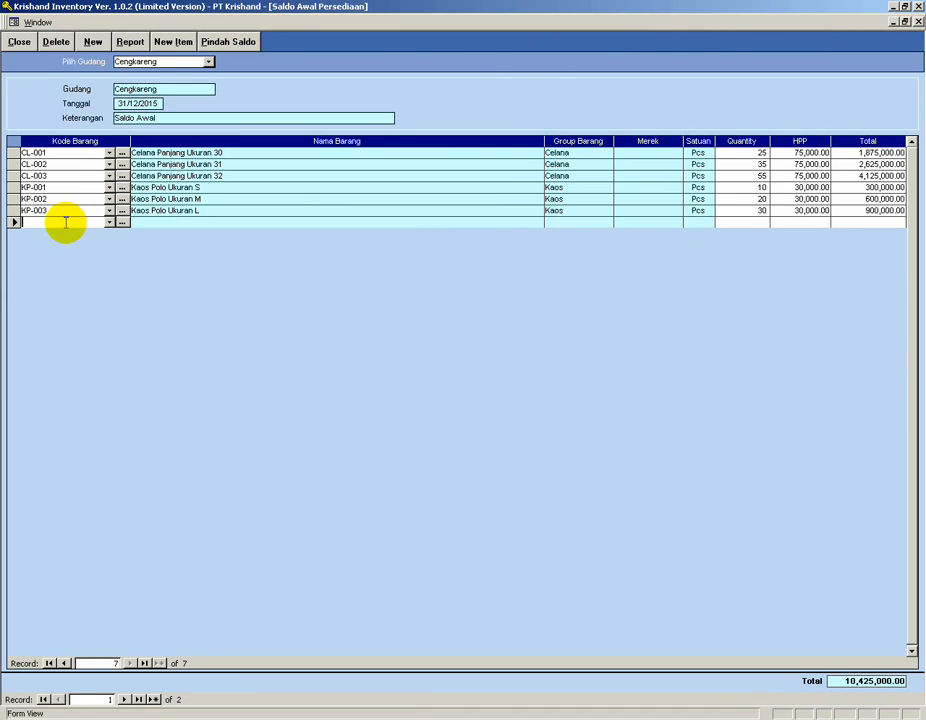
Switch the opening stock form to warehouse Serpong and review its quantities in the Notepad case study.
left_click(208, 63)
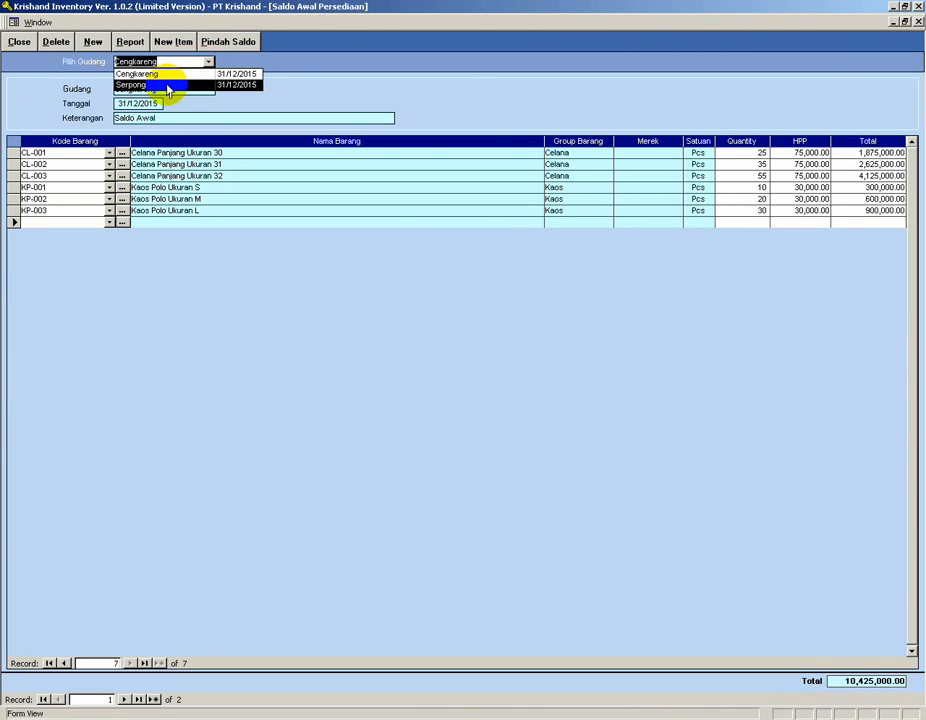
left_click(168, 86)
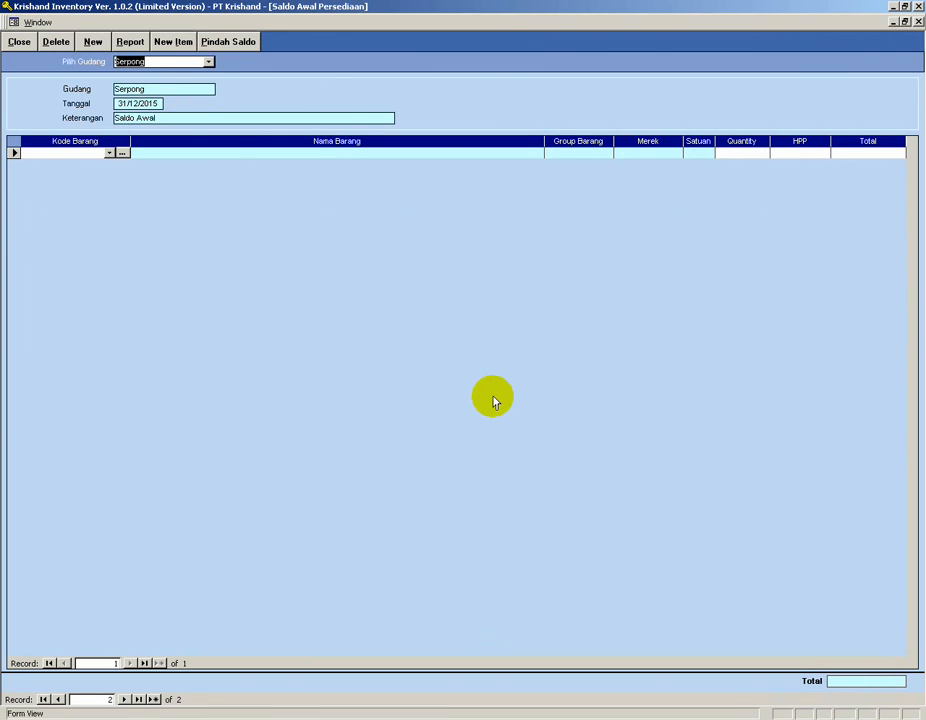
key("alt+Tab")
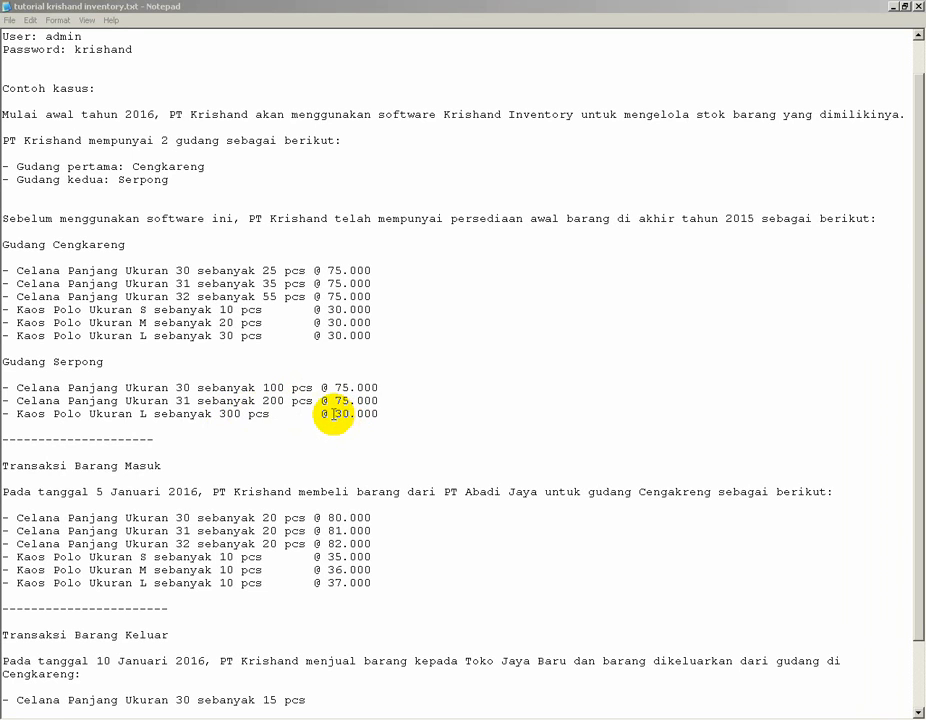
left_click_drag(333, 415, 384, 413)
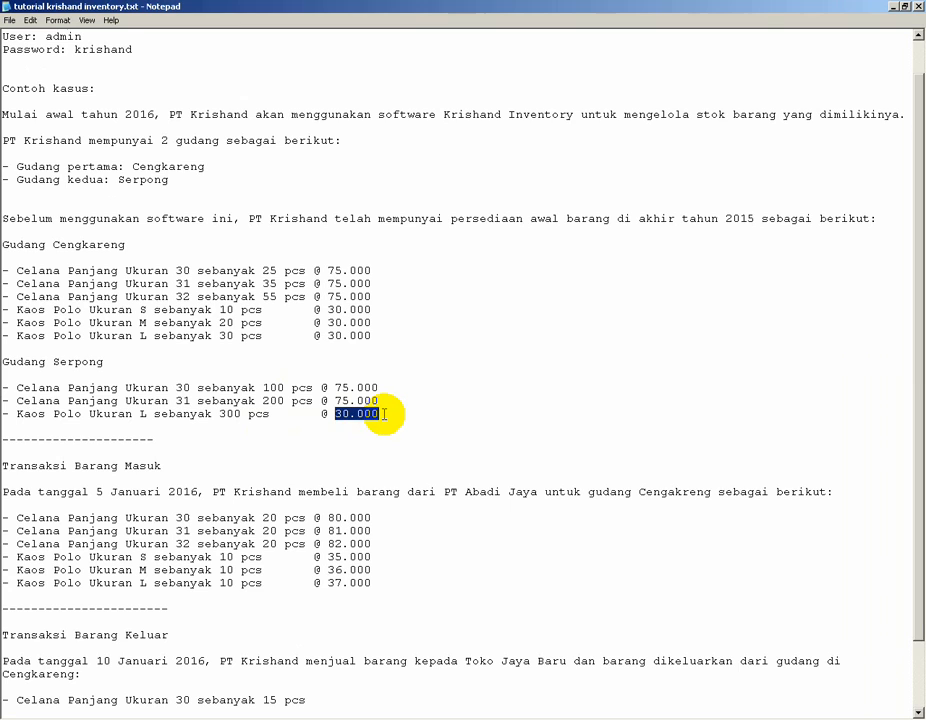
key("alt+Tab")
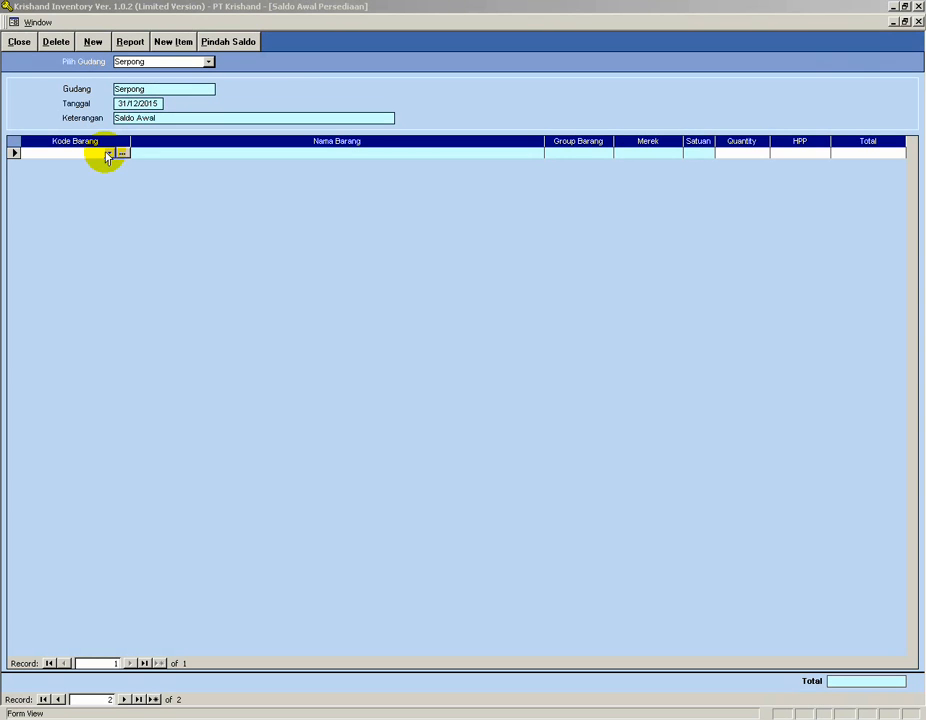
Add item CL-001 to the Serpong opening stock with quantity 100 and cost price 75,000.
left_click(107, 153)
left_click(95, 166)
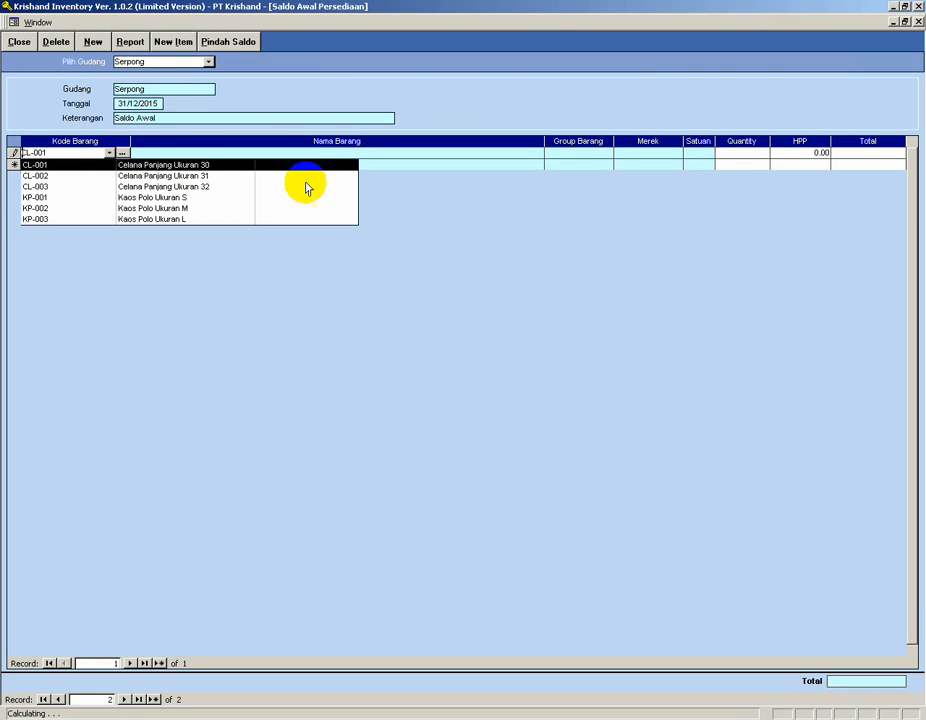
left_click(727, 152)
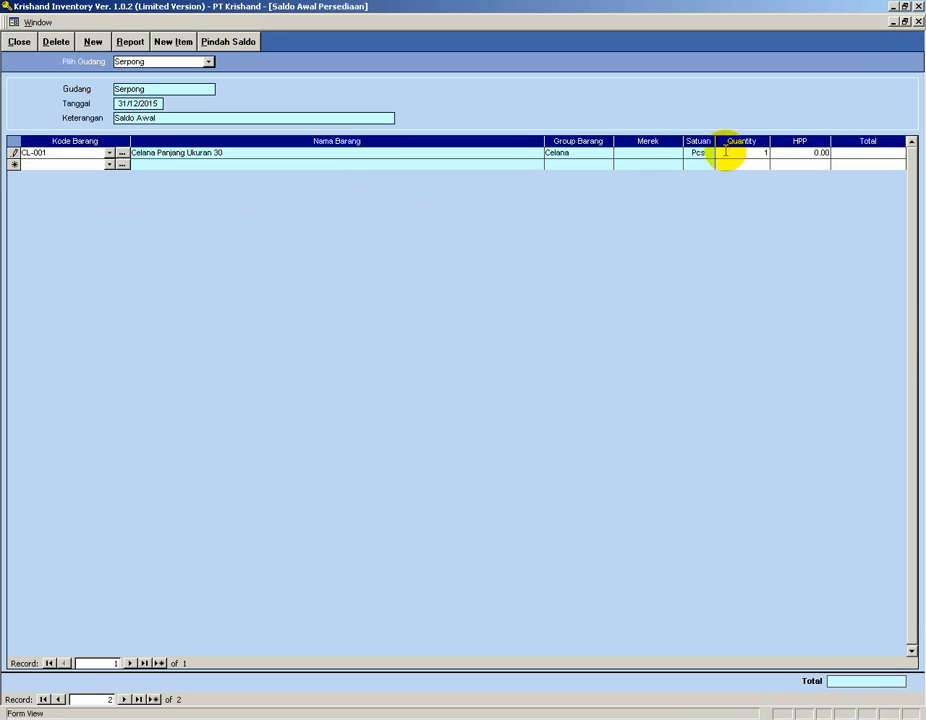
key("Tab")
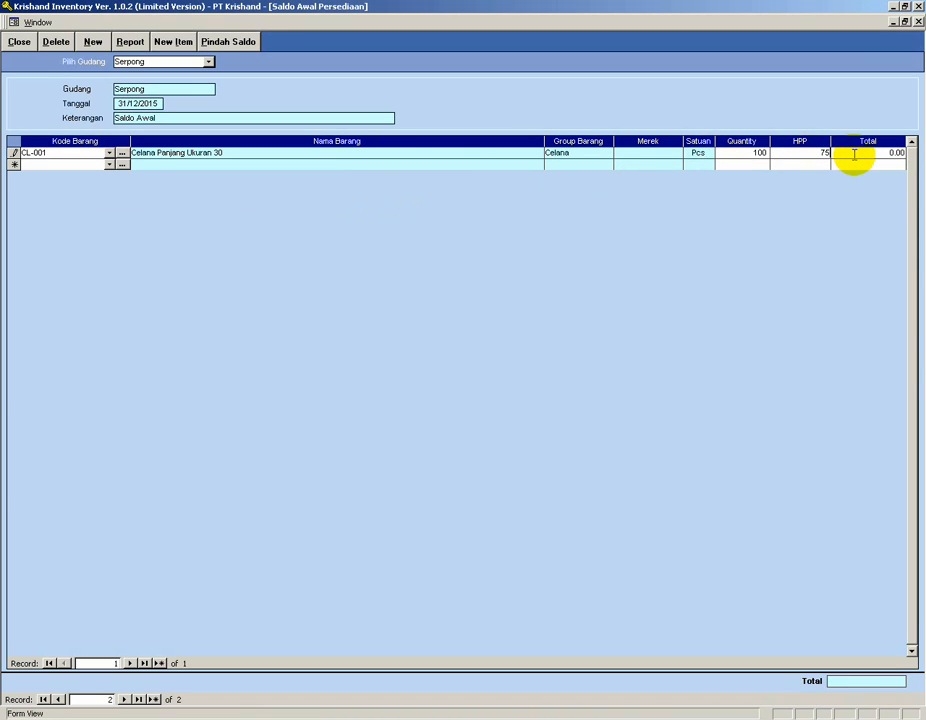
Add item CL-002 to the Serpong opening stock with quantity 200 and cost price 75,000.
left_click(110, 164)
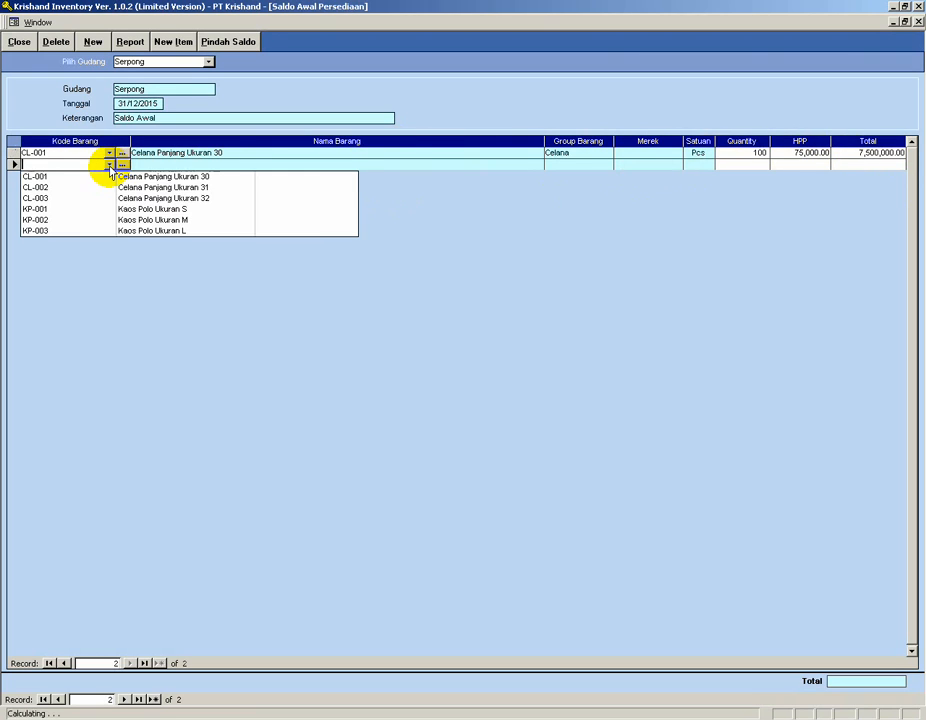
left_click(88, 193)
left_click(743, 165)
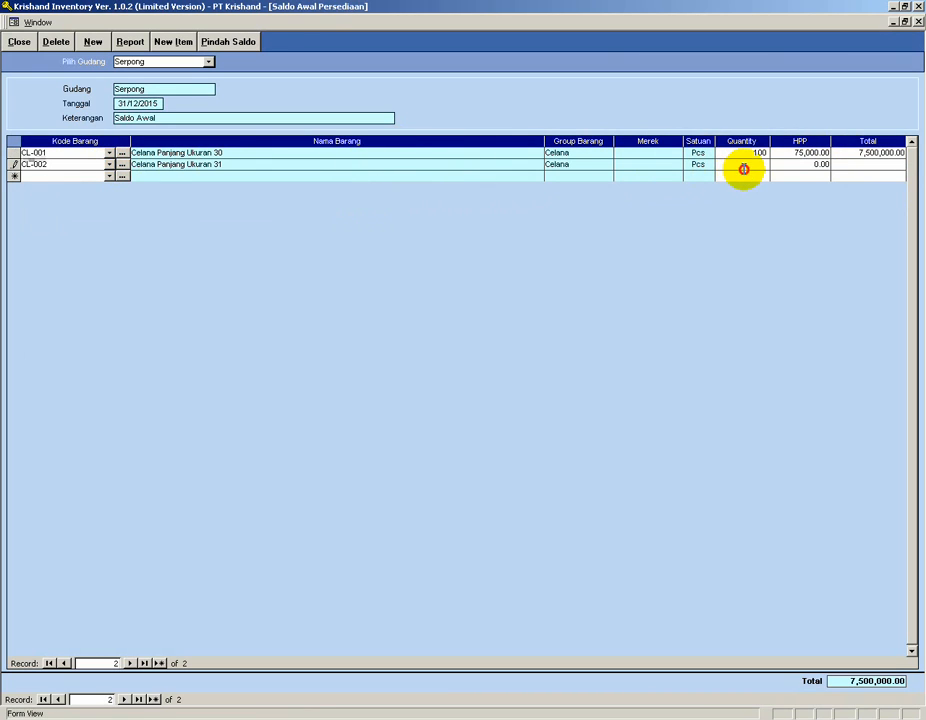
type("200")
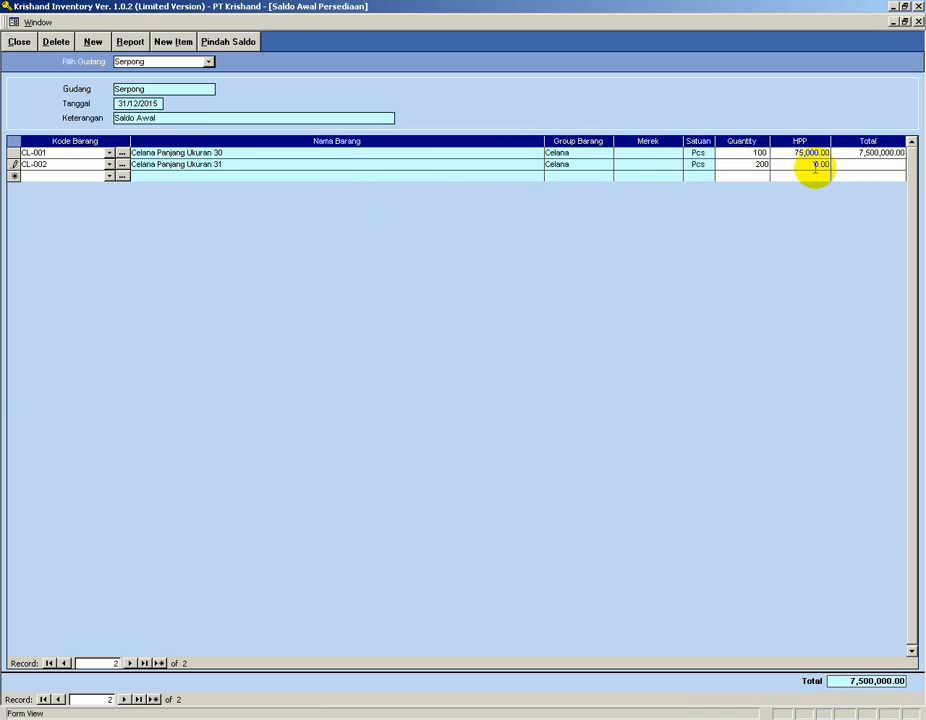
key("Tab")
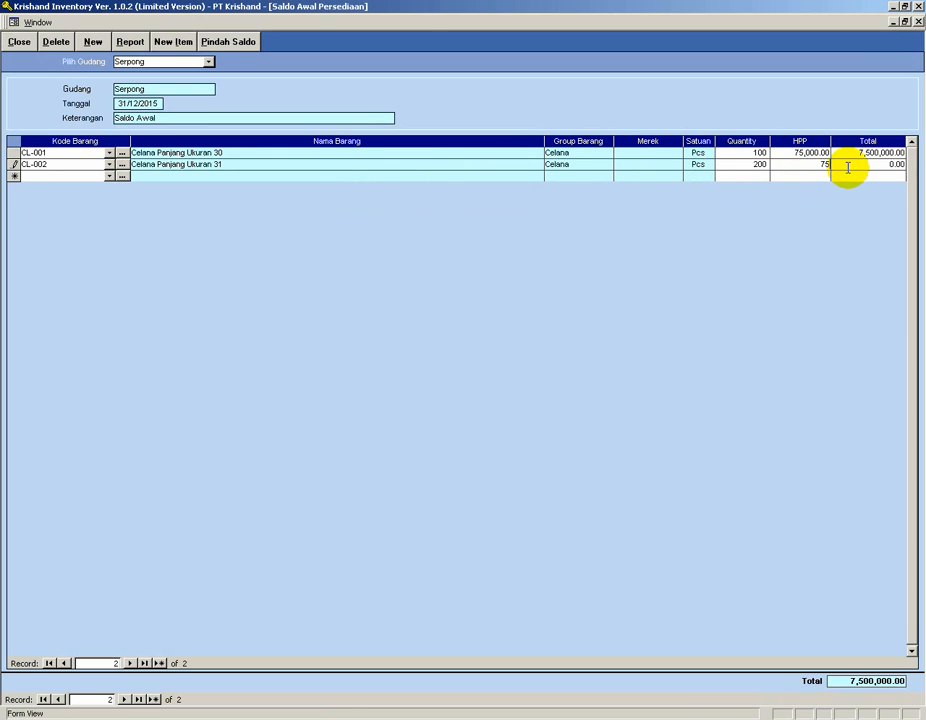
Add item KP-001 to the Serpong opening stock with quantity 300 and cost price 300,000.
left_click(110, 176)
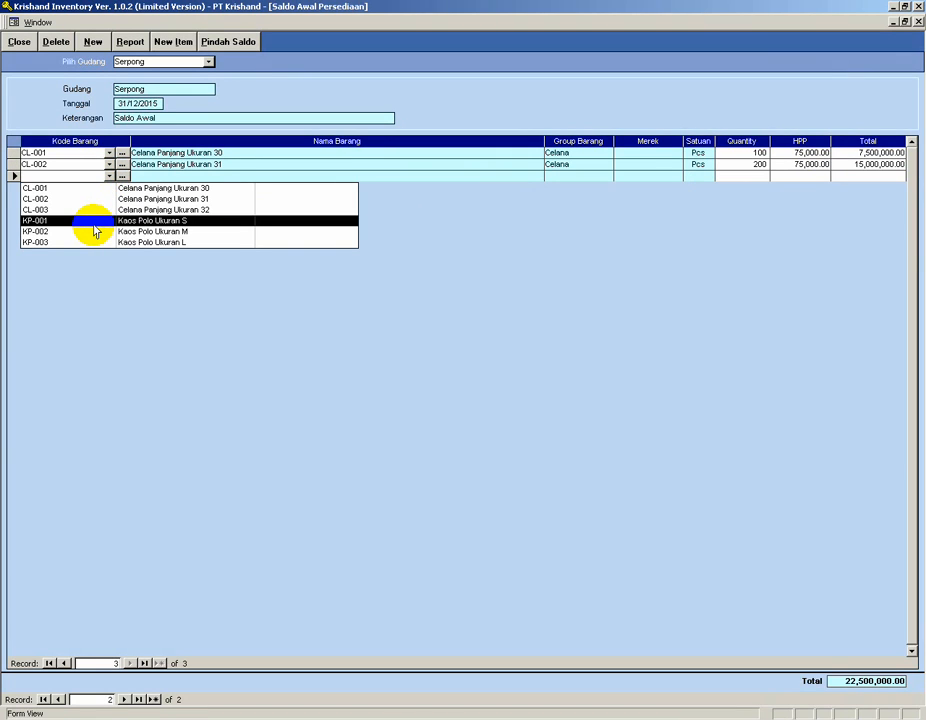
left_click(93, 224)
left_click(743, 175)
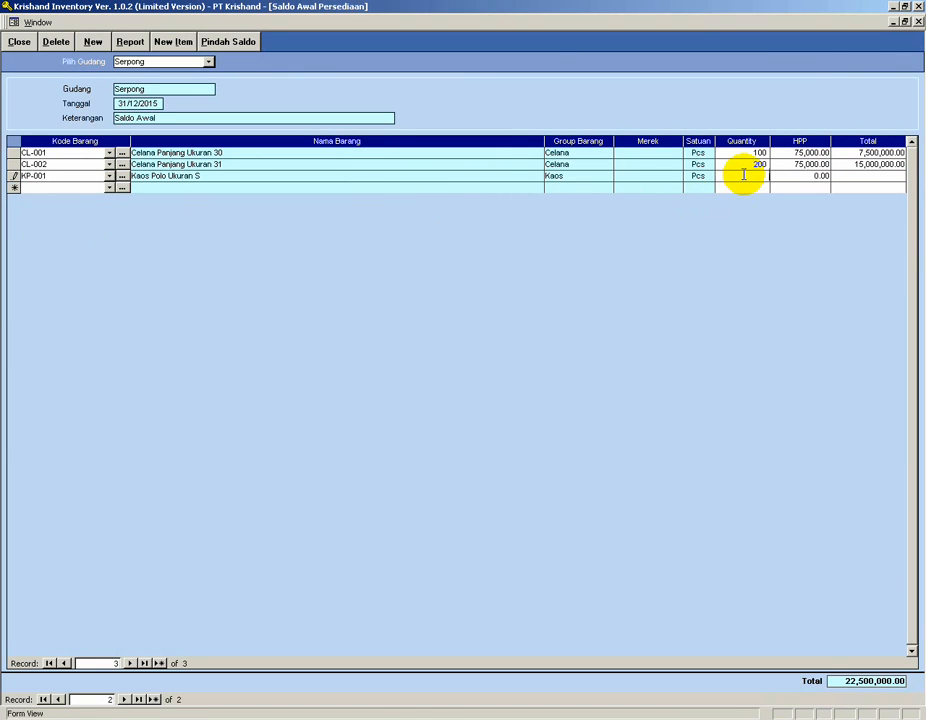
type("300")
left_click(812, 178)
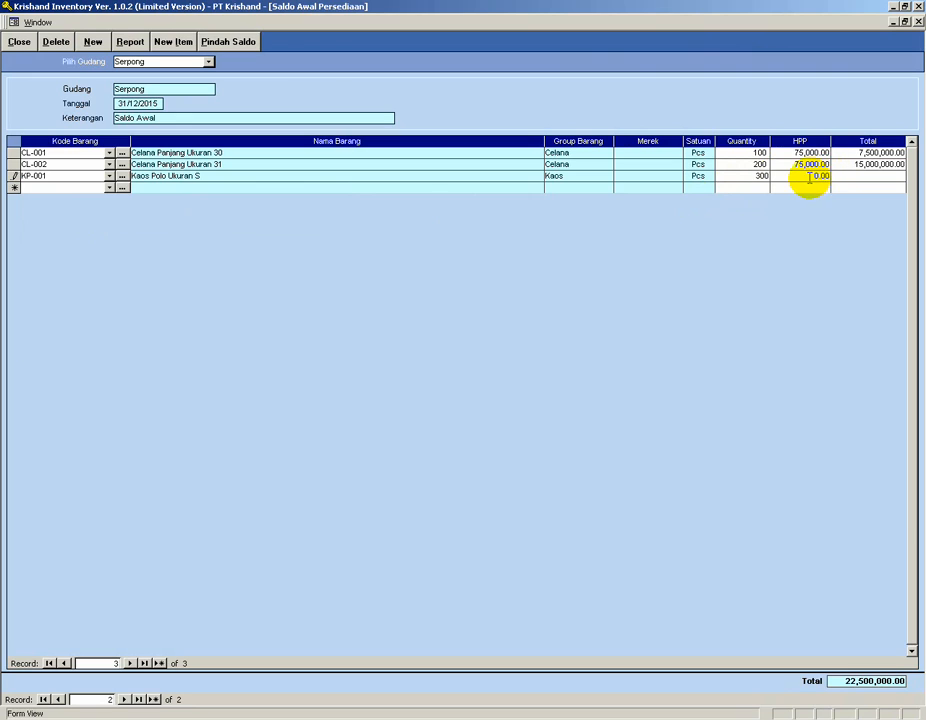
type("300,000")
key("Return")
Check the Serpong list in the Notepad case study and change the third row's item code to KP-003.
left_click(63, 175)
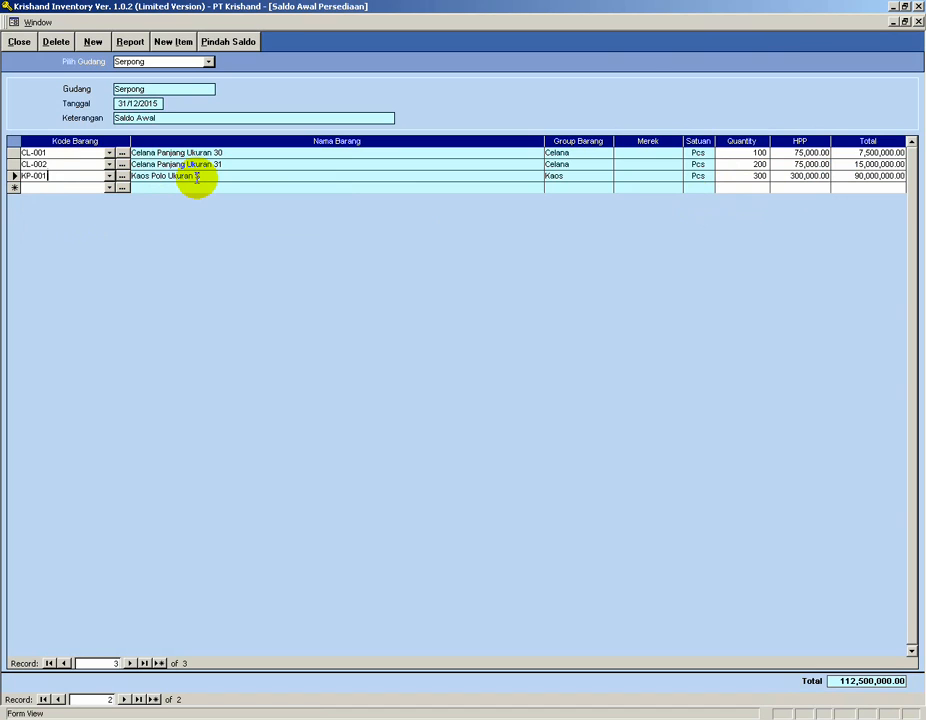
key("alt+Tab")
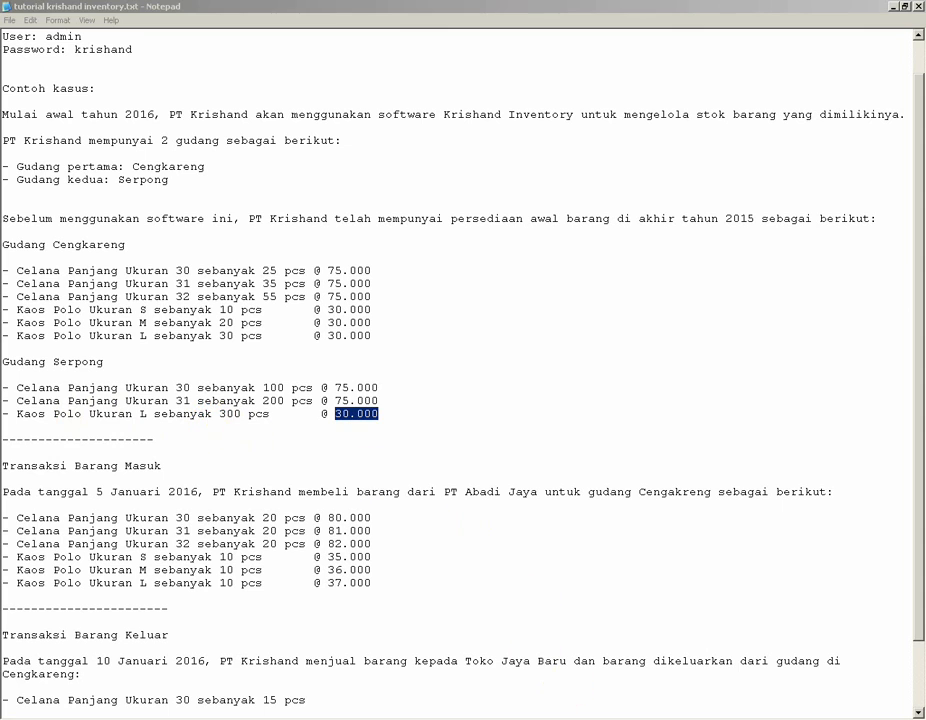
key("alt+Tab")
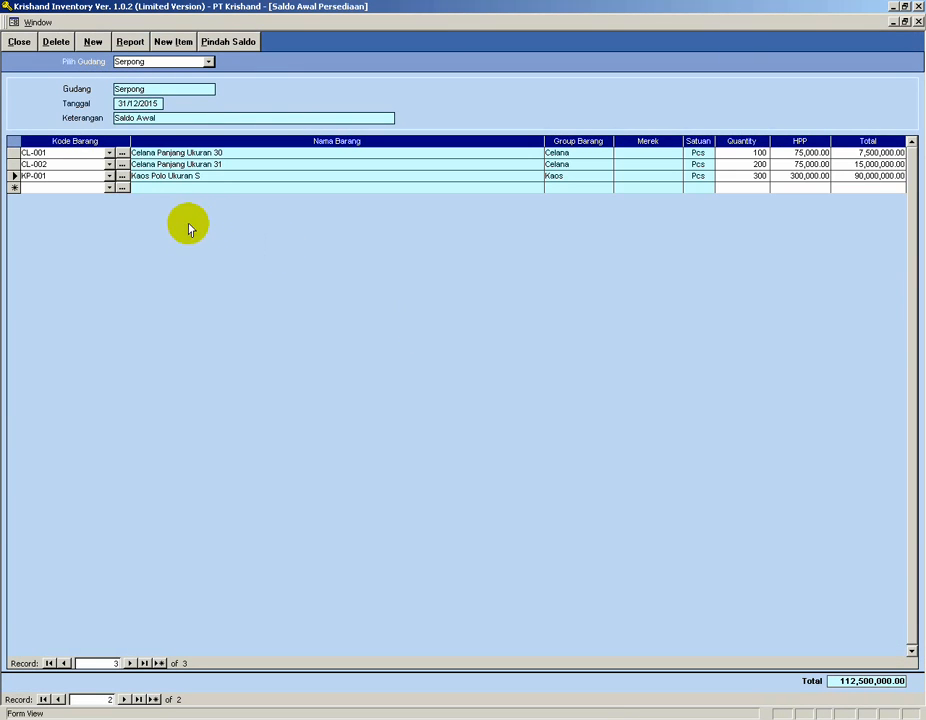
left_click(109, 176)
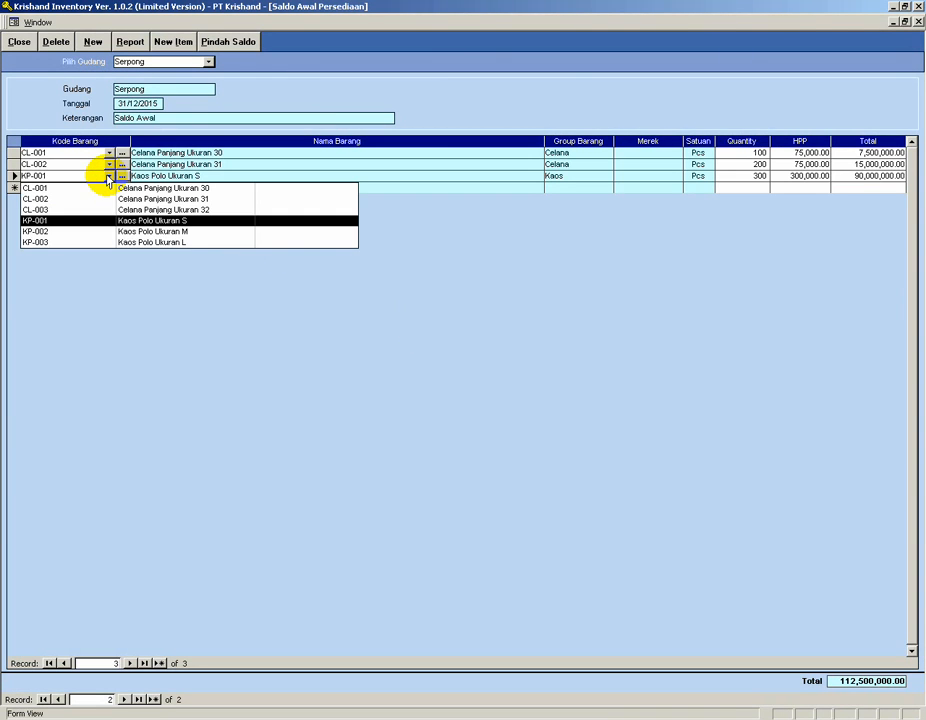
left_click(79, 243)
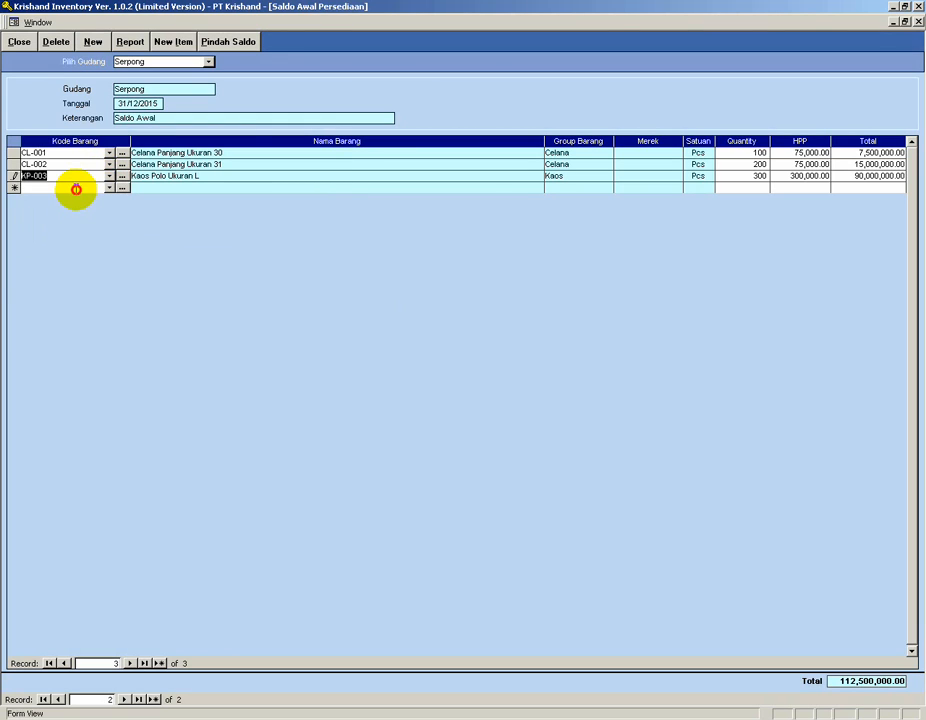
left_click(76, 188)
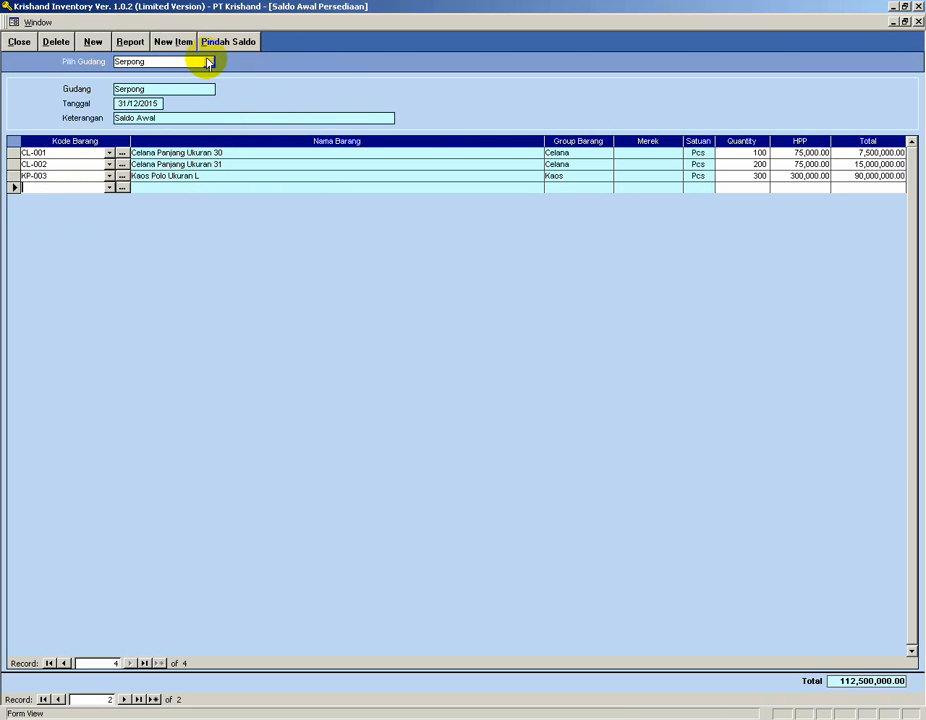
Close the opening stock form, open the item card and display item CL-001.
left_click(18, 44)
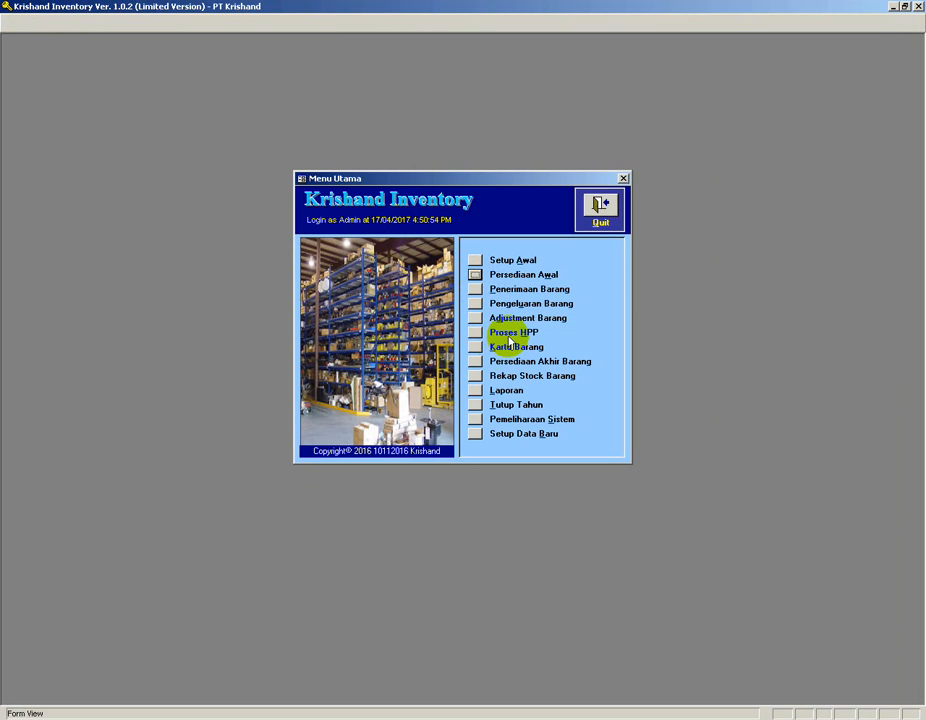
left_click(475, 348)
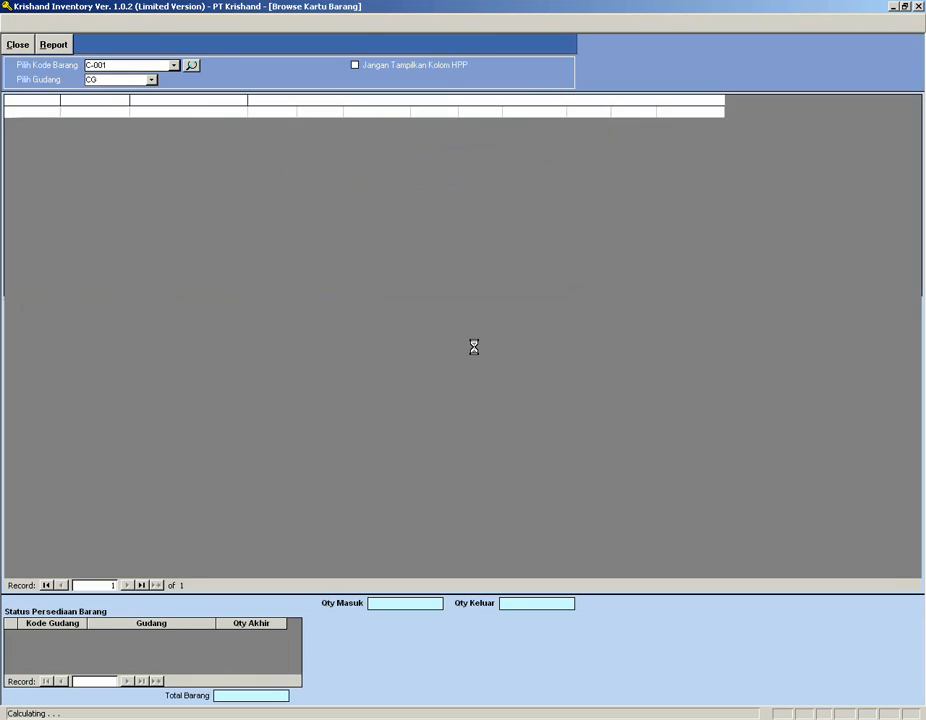
left_click(174, 63)
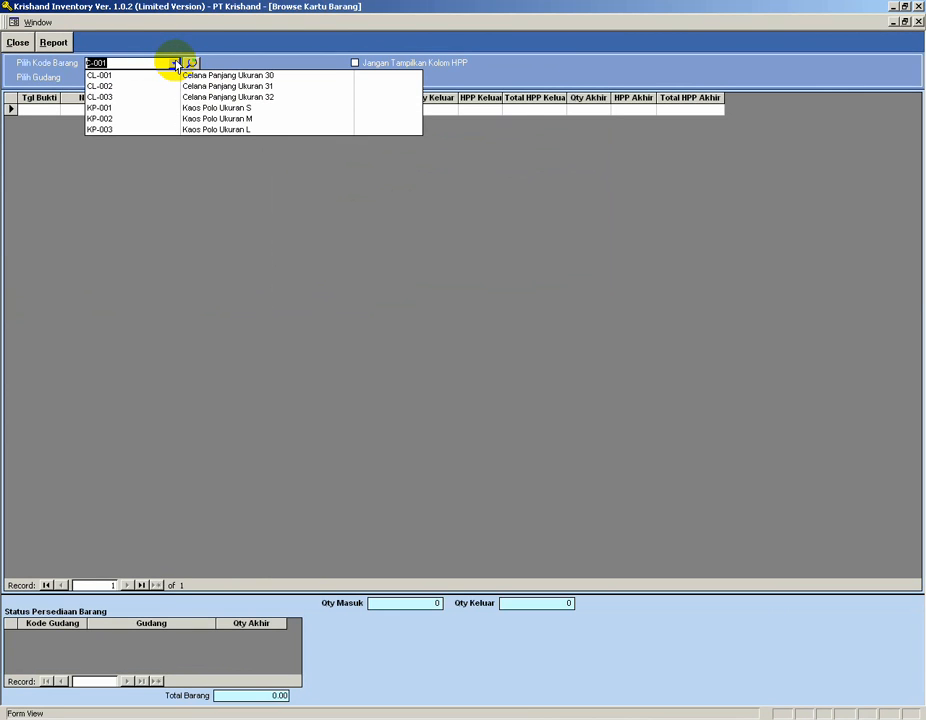
left_click(139, 75)
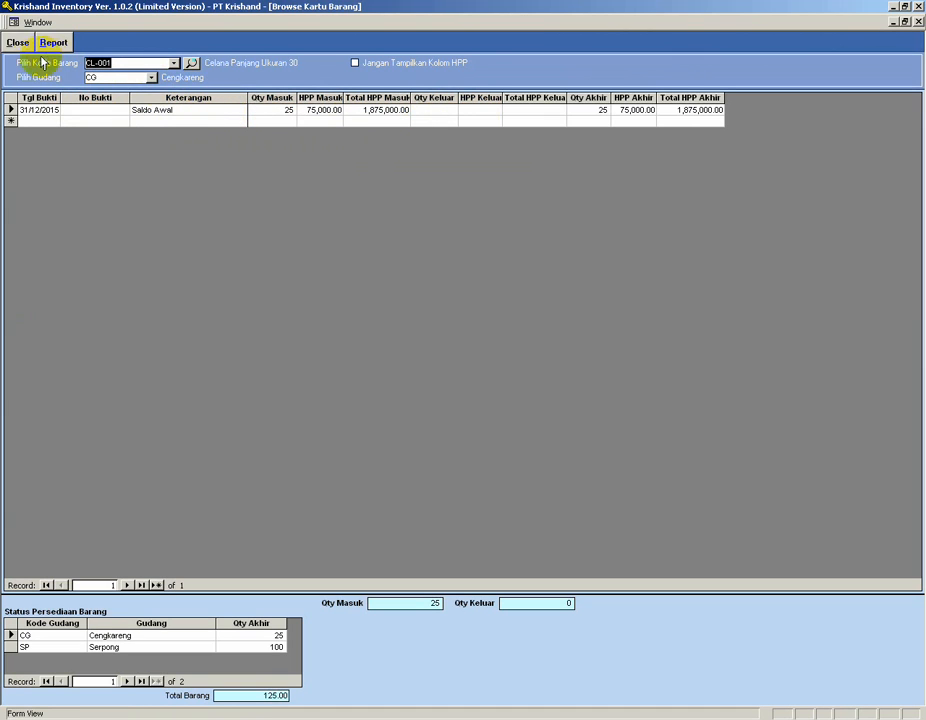
Switch the item card for CL-001 to warehouse Serpong.
left_click(174, 64)
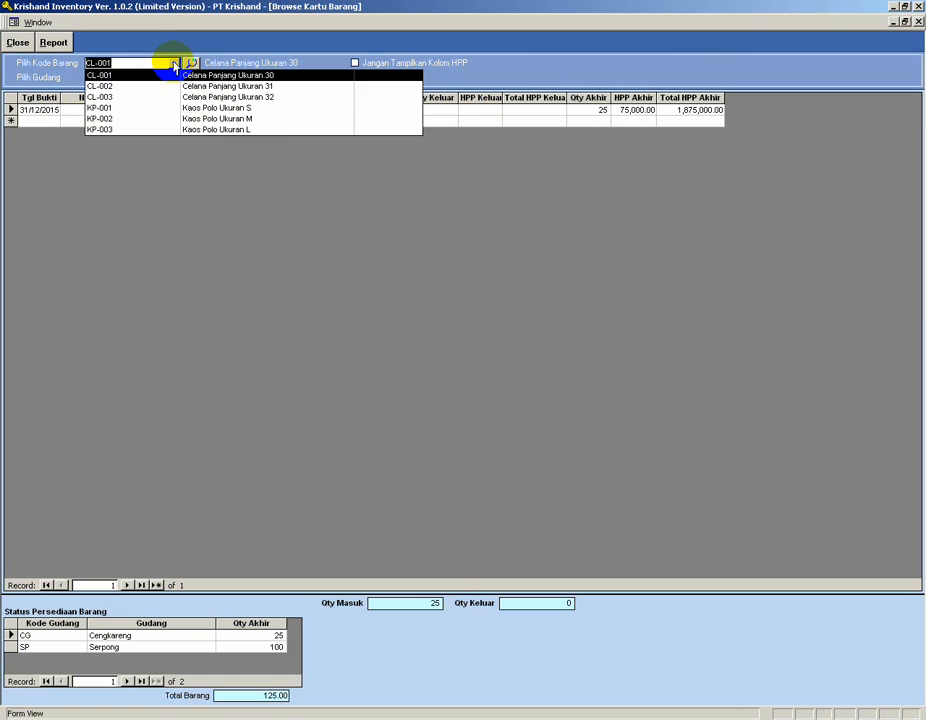
left_click(174, 64)
left_click(151, 77)
left_click(128, 101)
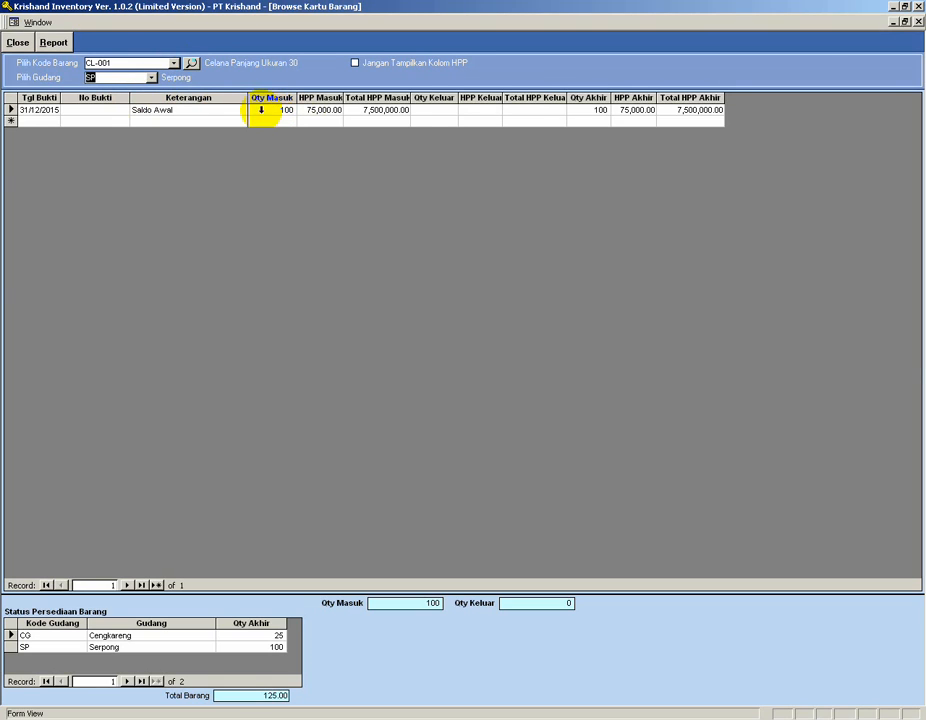
Open the ending stock report and review the Cengkareng item quantities.
left_click(16, 42)
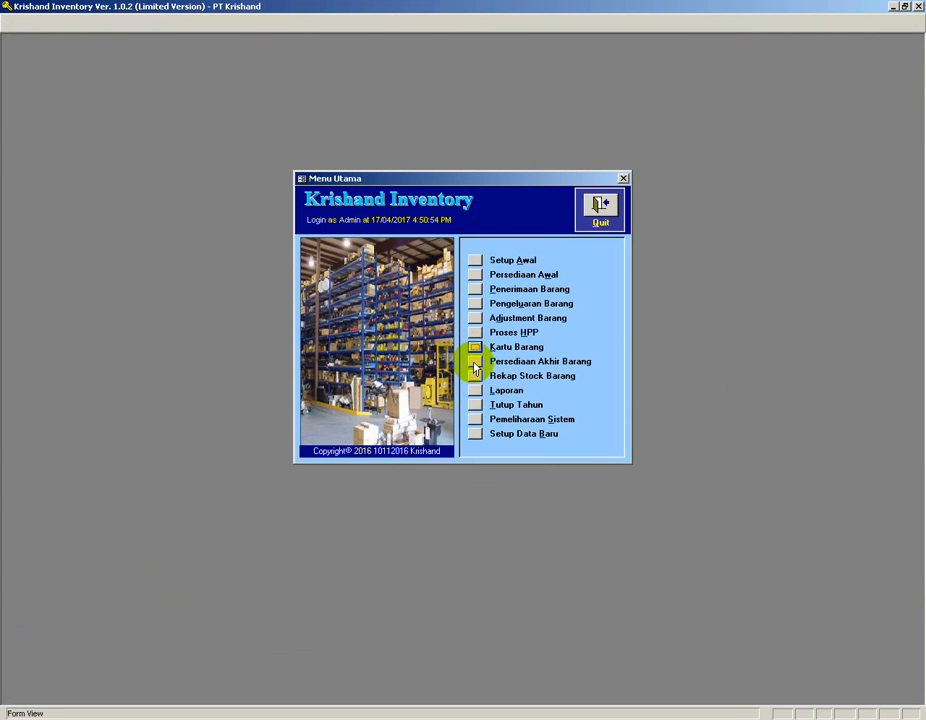
left_click(475, 364)
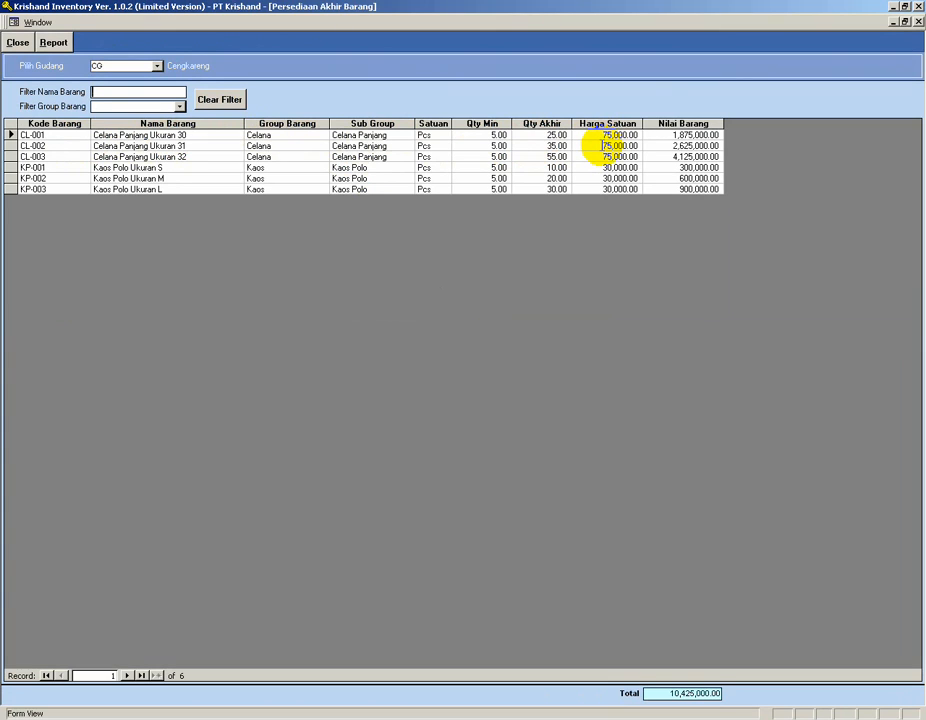
left_click(538, 145)
left_click(536, 157)
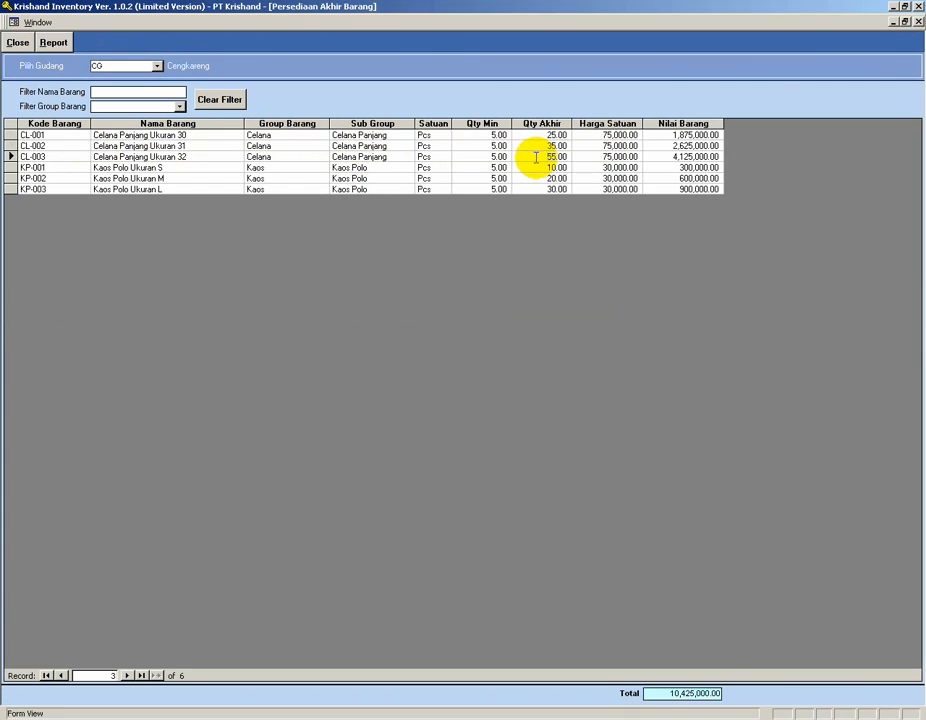
left_click(536, 167)
left_click(534, 179)
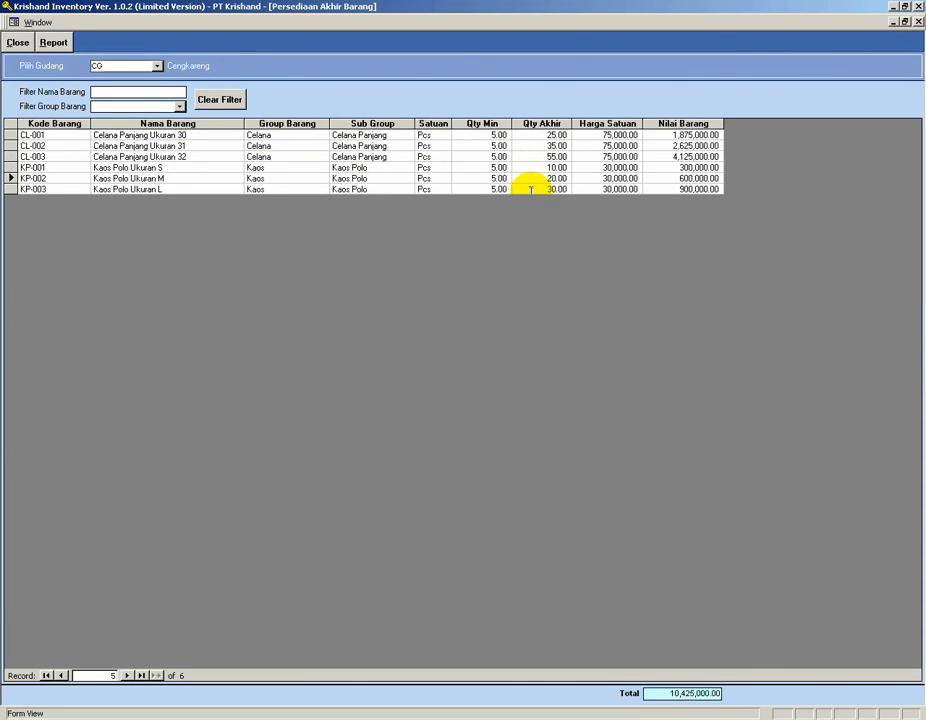
Switch the ending stock report to warehouse Serpong and inspect KP-003's unit price.
left_click(157, 66)
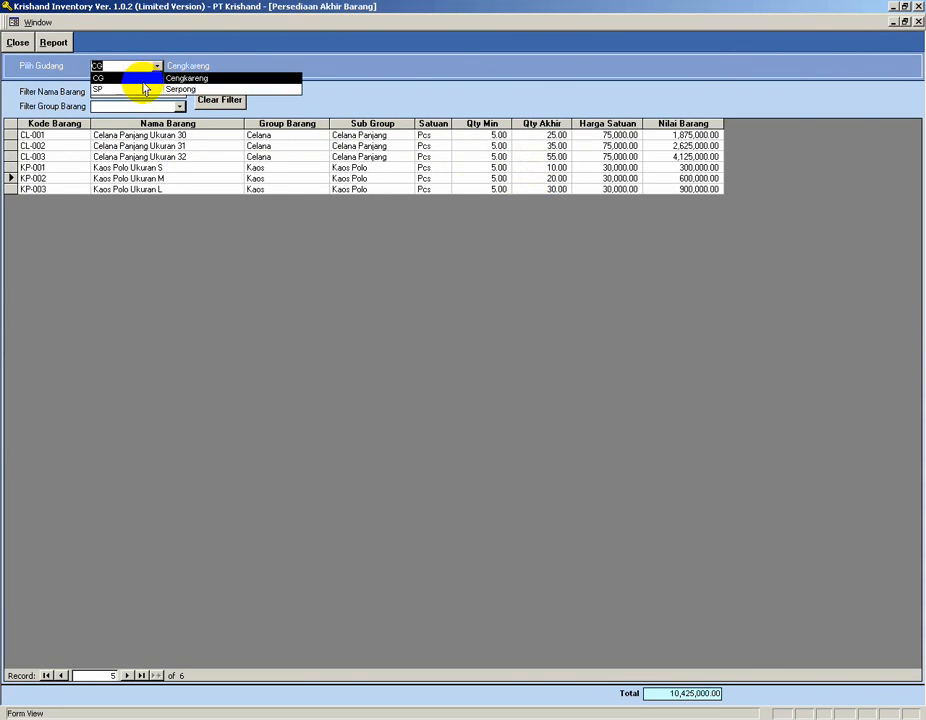
left_click(137, 87)
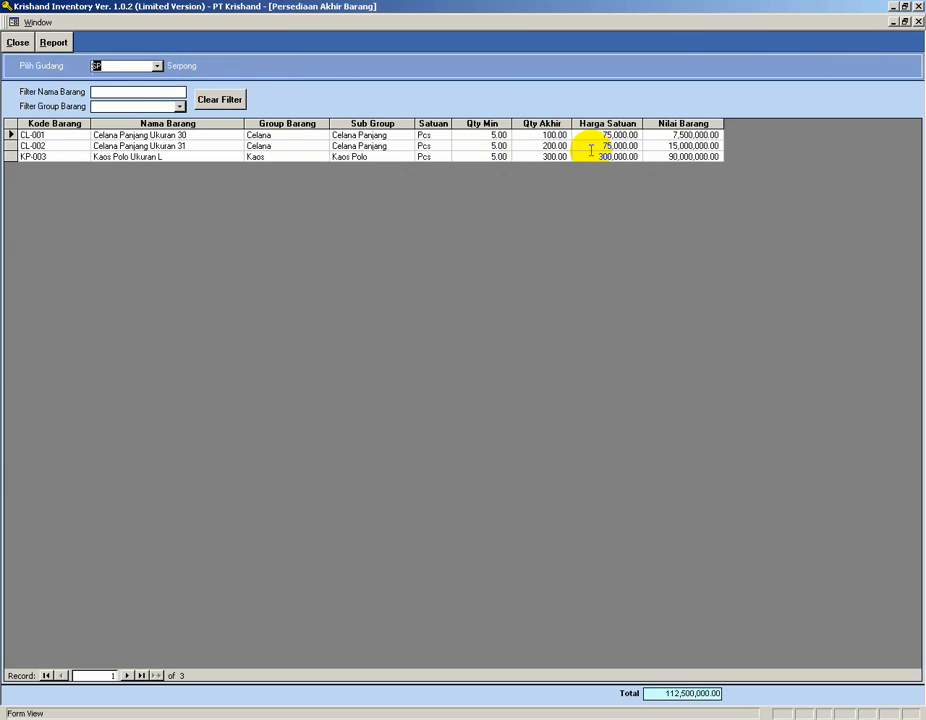
left_click_drag(598, 157, 645, 157)
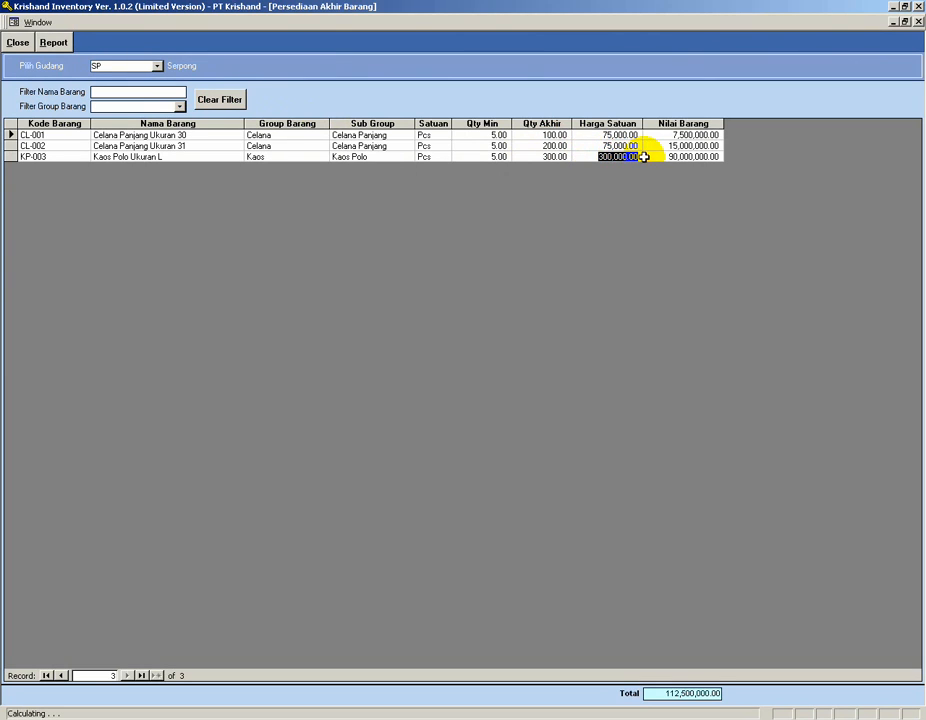
left_click(589, 156)
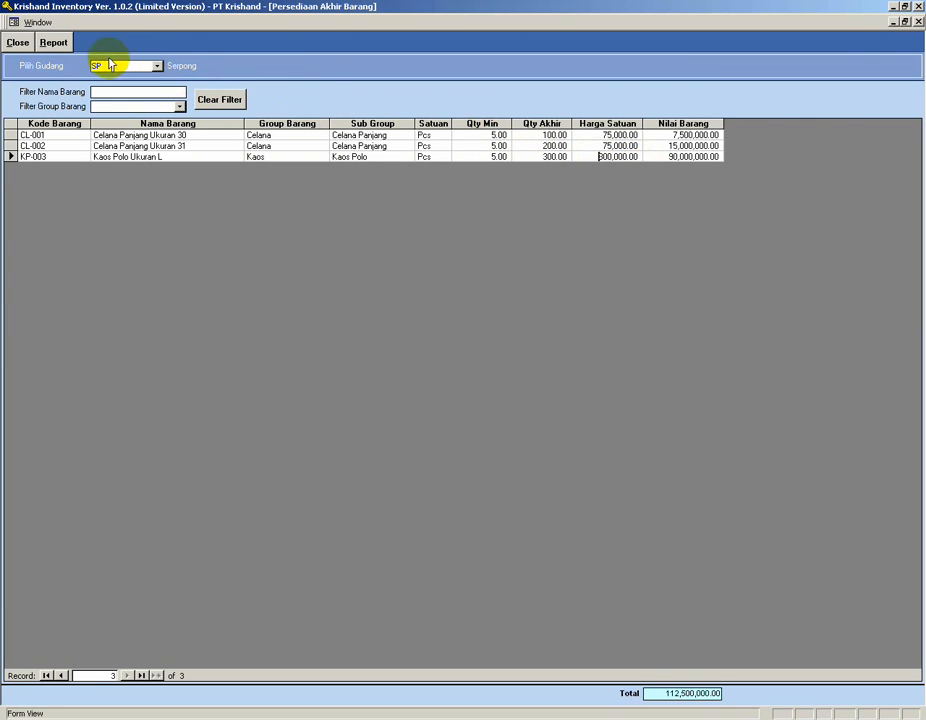
Reopen the Serpong opening stock and correct KP-003's cost price to 30,000.
left_click(17, 42)
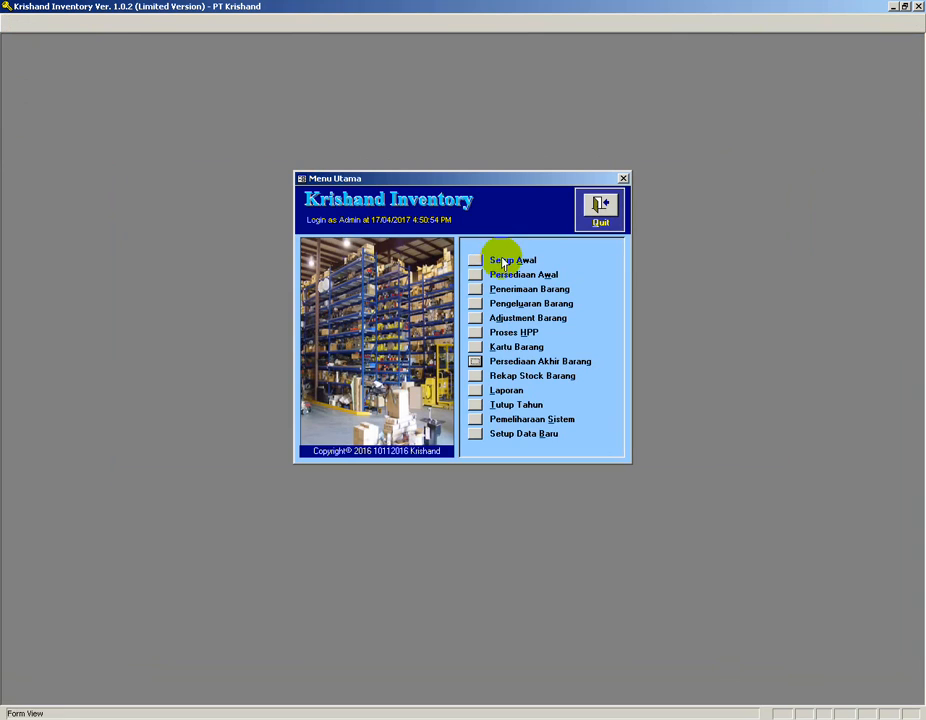
left_click(475, 275)
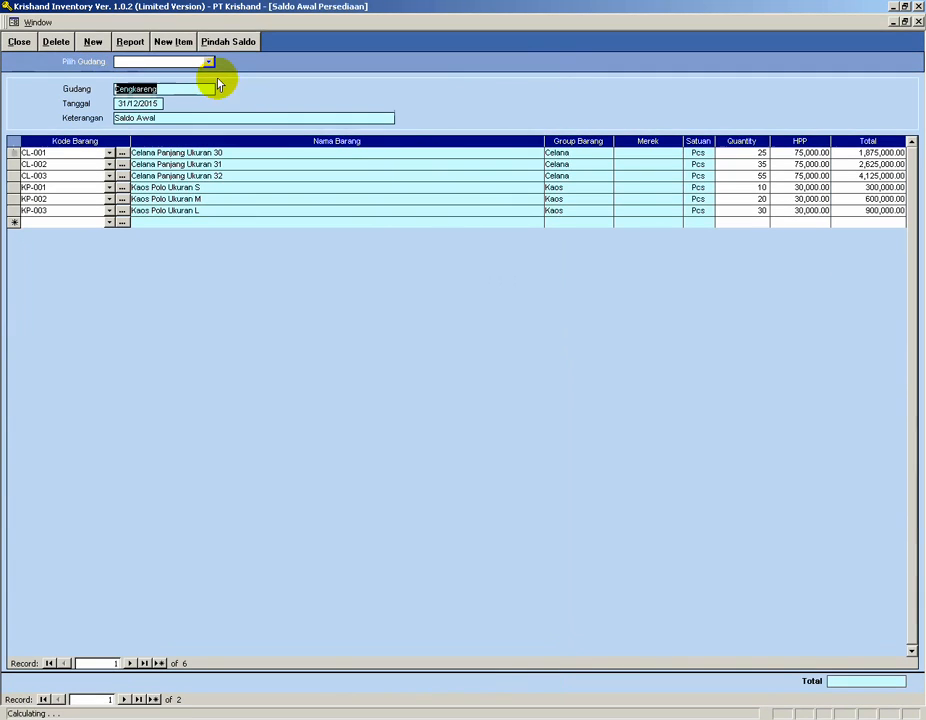
left_click(209, 63)
left_click(178, 85)
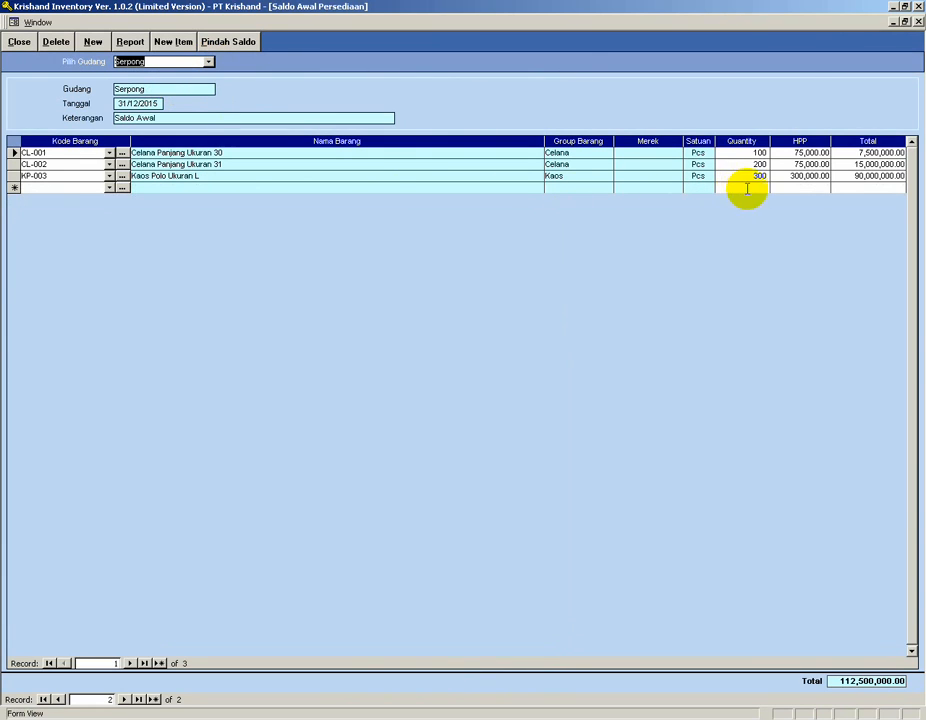
left_click(792, 177)
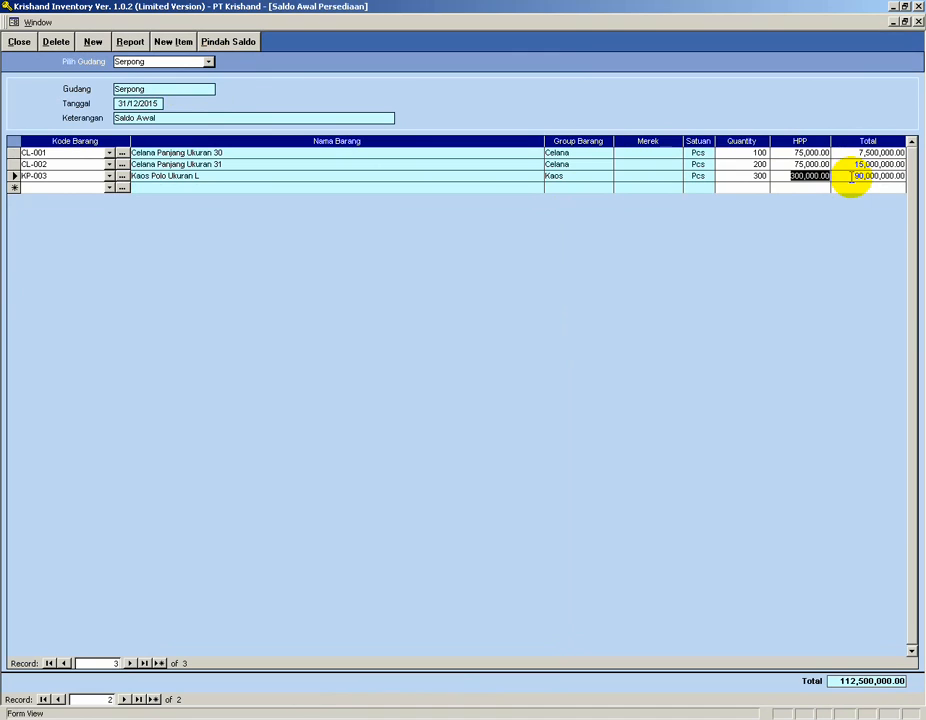
type("3")
type("0,000")
left_click(812, 187)
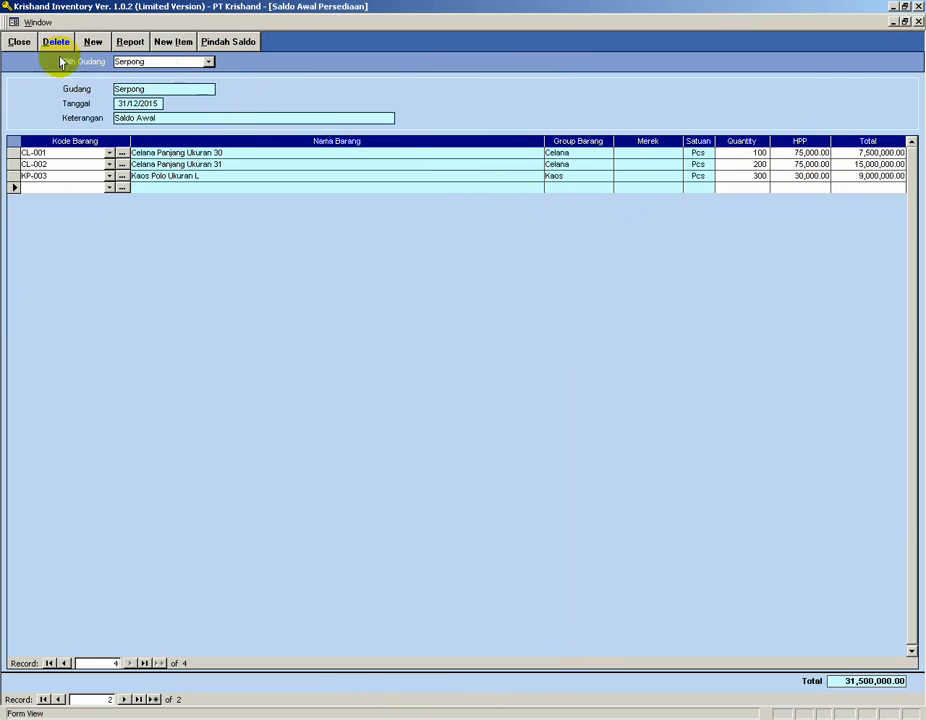
Review the ending stock report for warehouse Serpong, then close it.
left_click(19, 42)
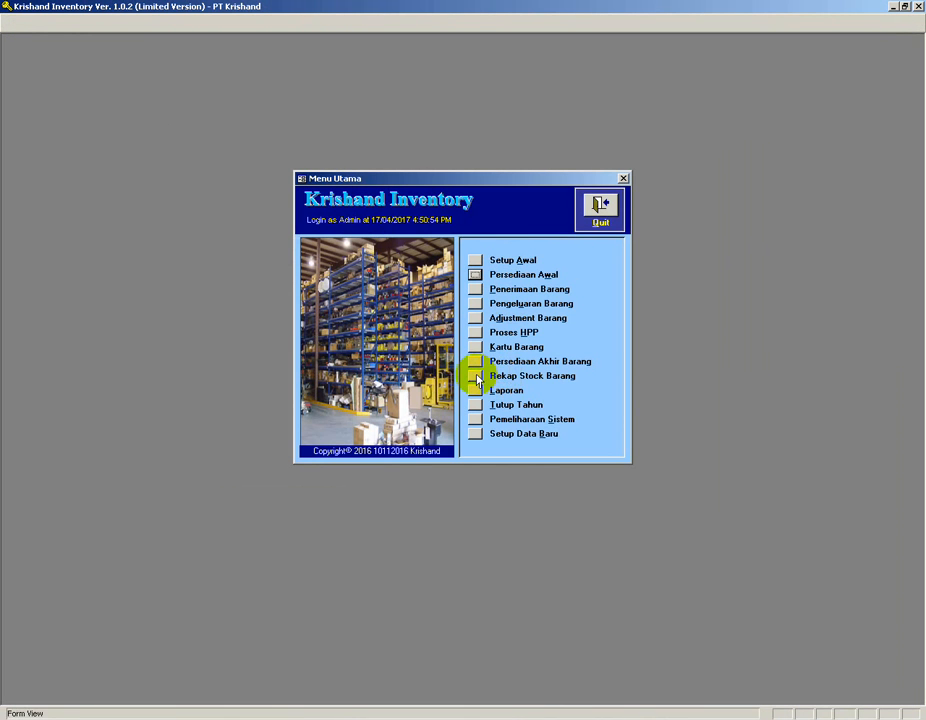
left_click(474, 361)
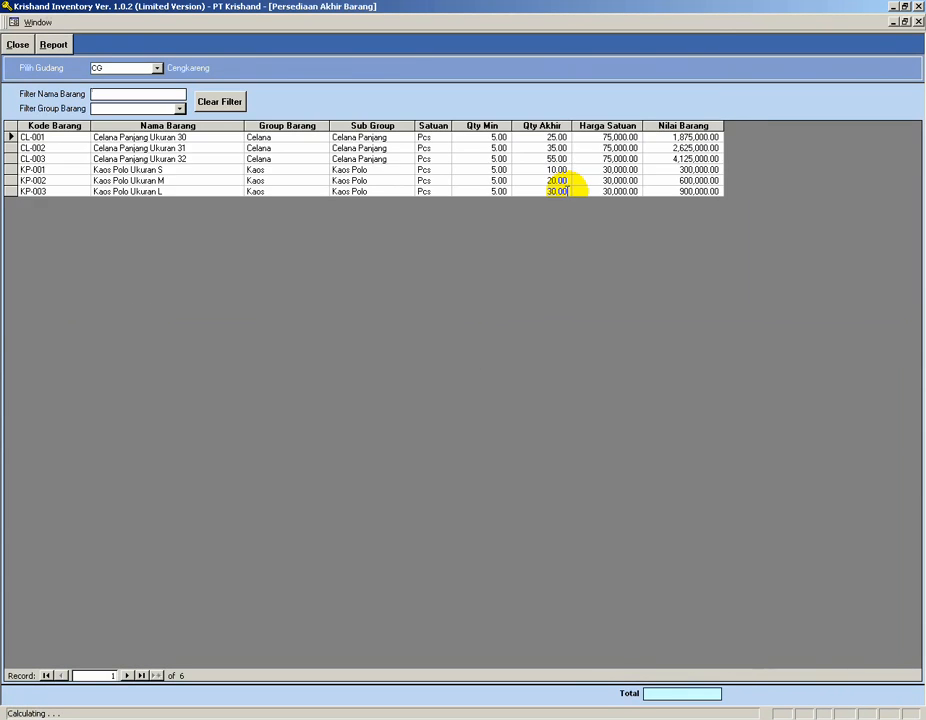
left_click(157, 65)
left_click(131, 89)
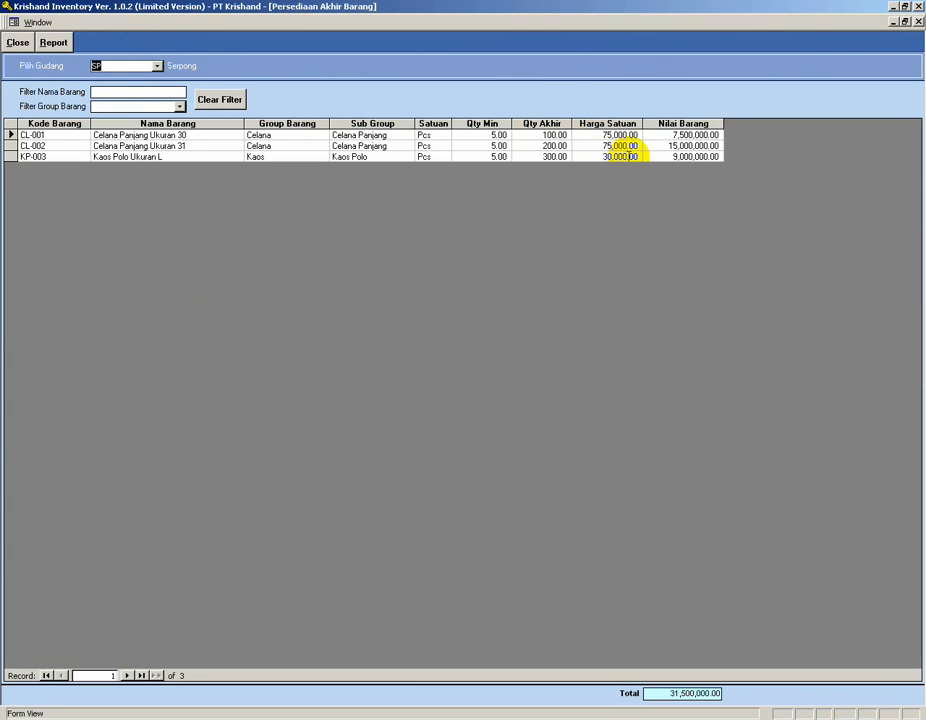
left_click(18, 44)
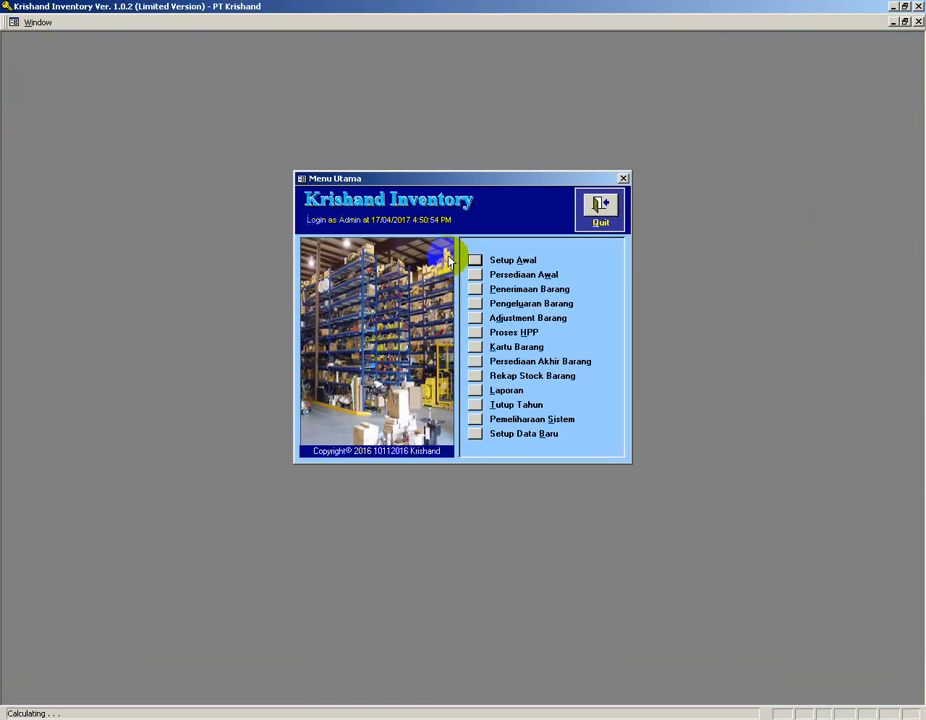
Open the stock recap report, compare it for warehouses Cengkareng and Serpong, then close it.
left_click(475, 376)
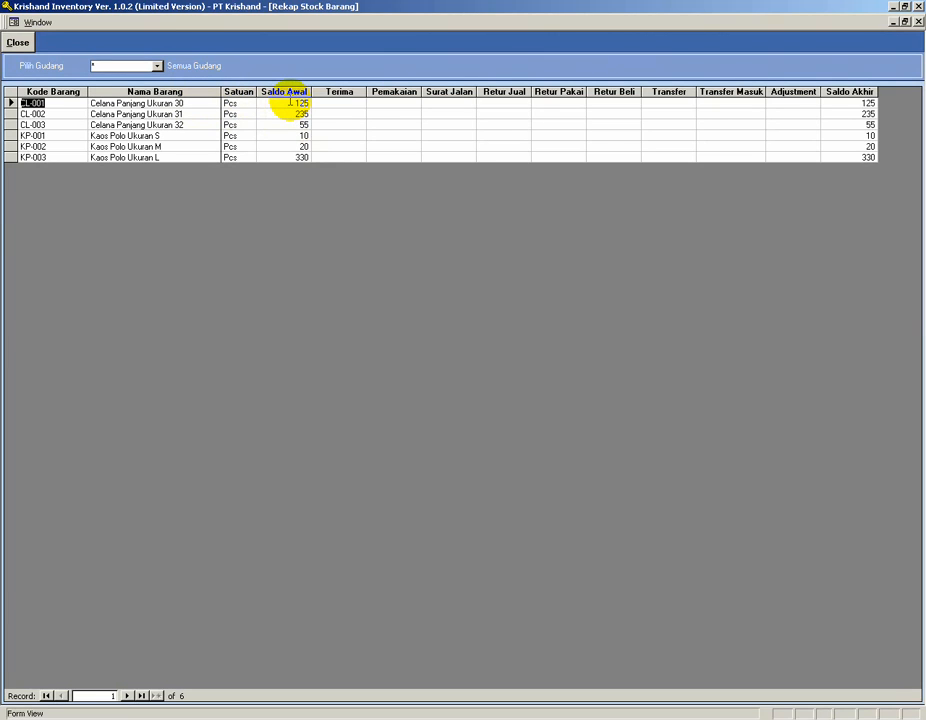
left_click(158, 67)
left_click(143, 89)
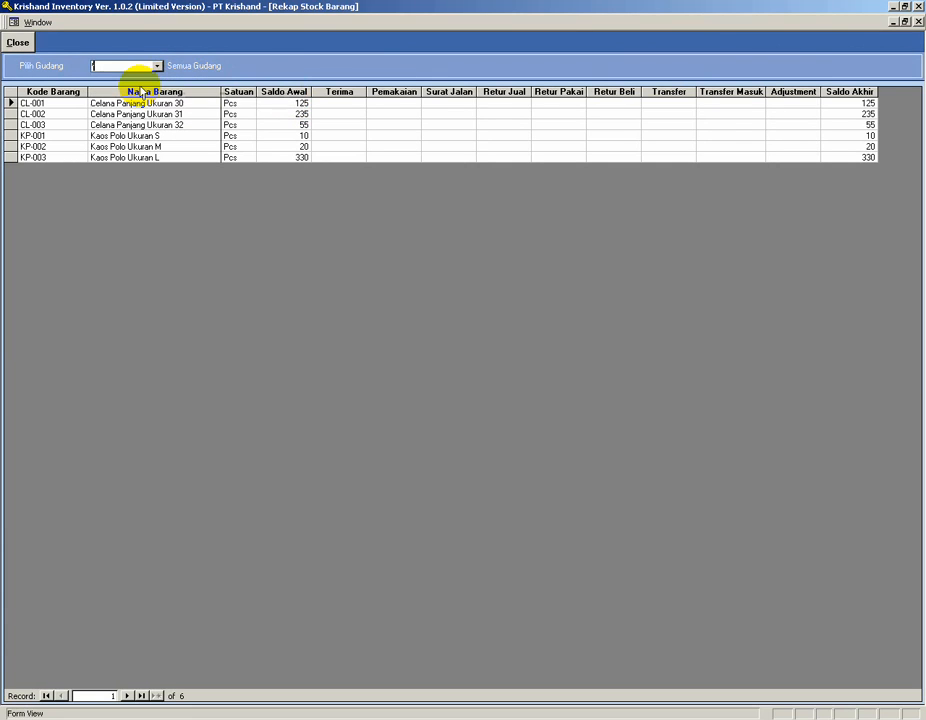
left_click(157, 66)
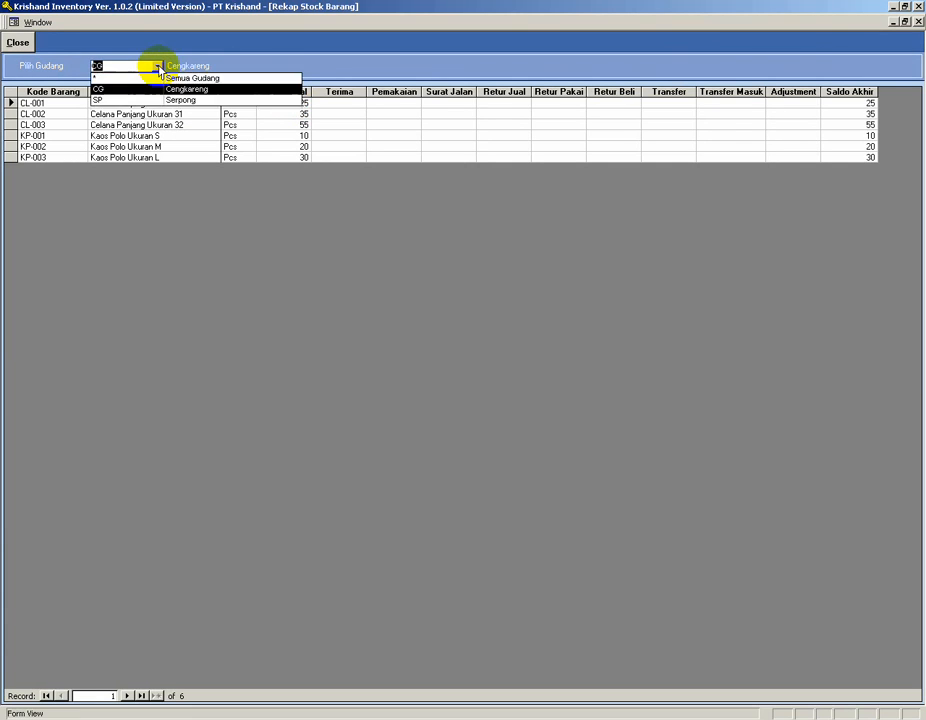
left_click(133, 100)
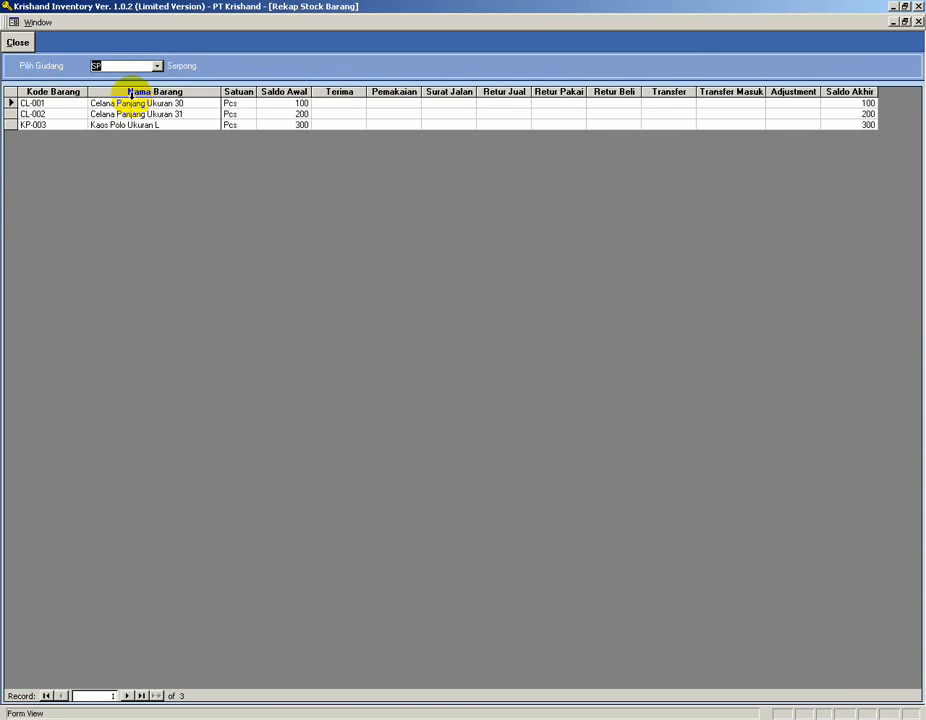
left_click(157, 67)
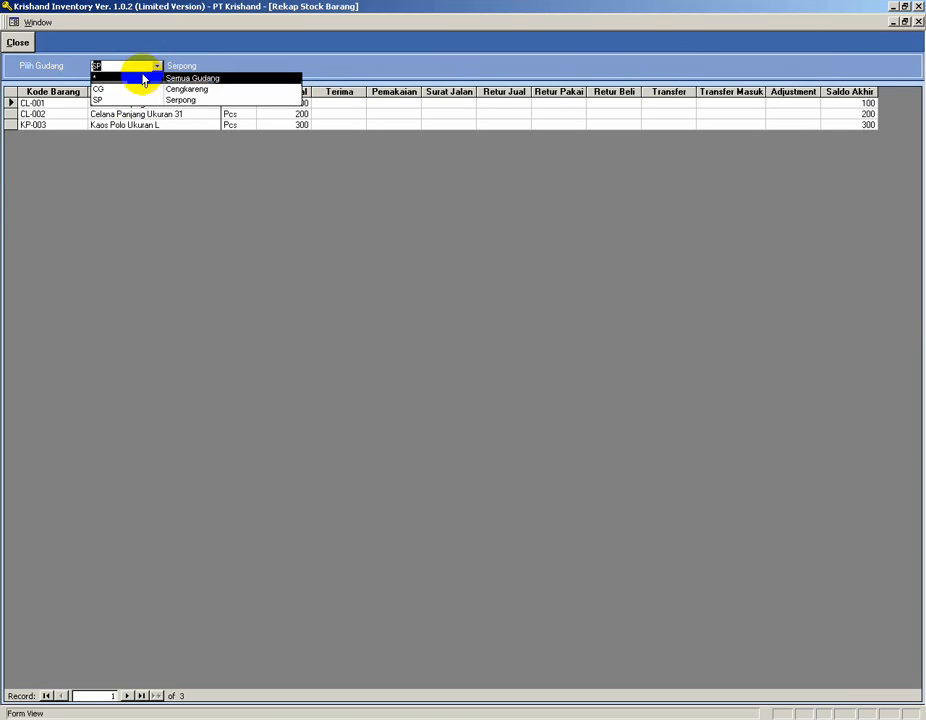
left_click(133, 90)
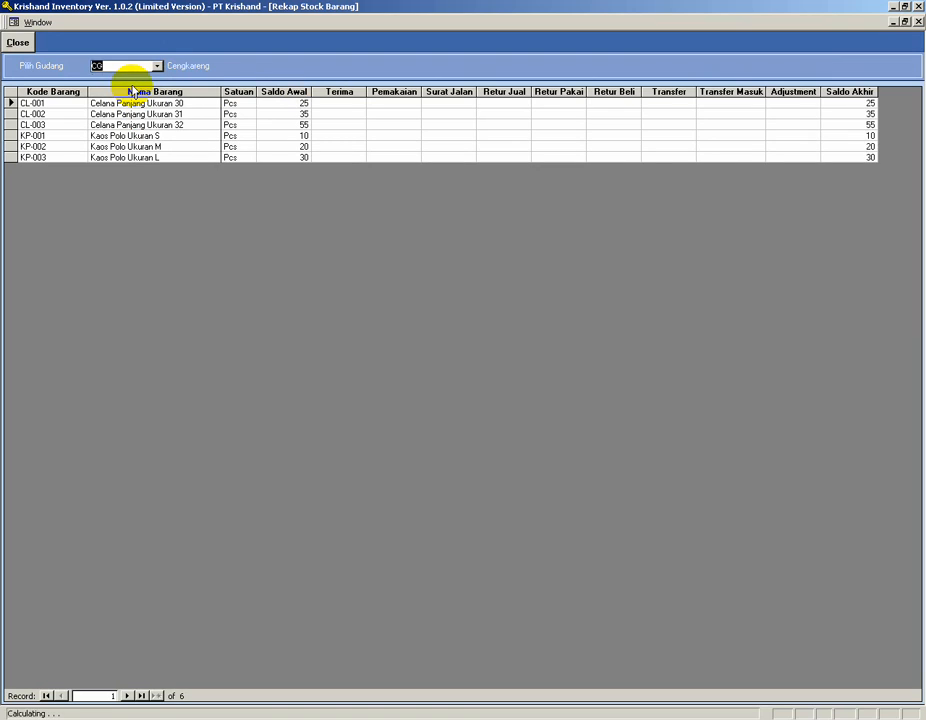
left_click(18, 44)
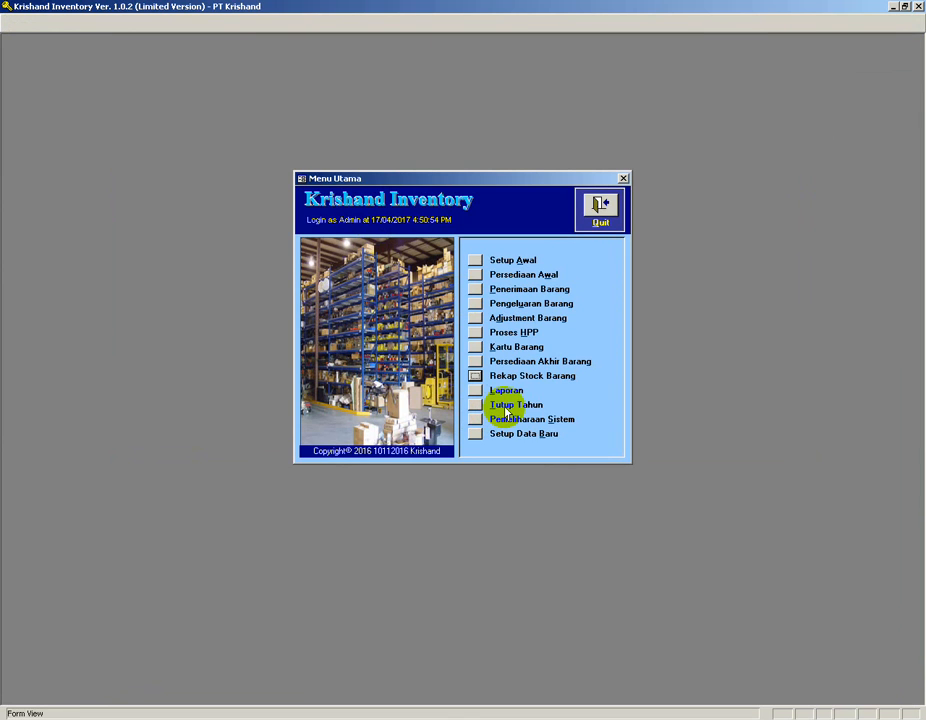
Add supplier AJ-001, PT Abadi Jaya, with address Bandung in the supplier setup, then close it.
key("alt+Tab")
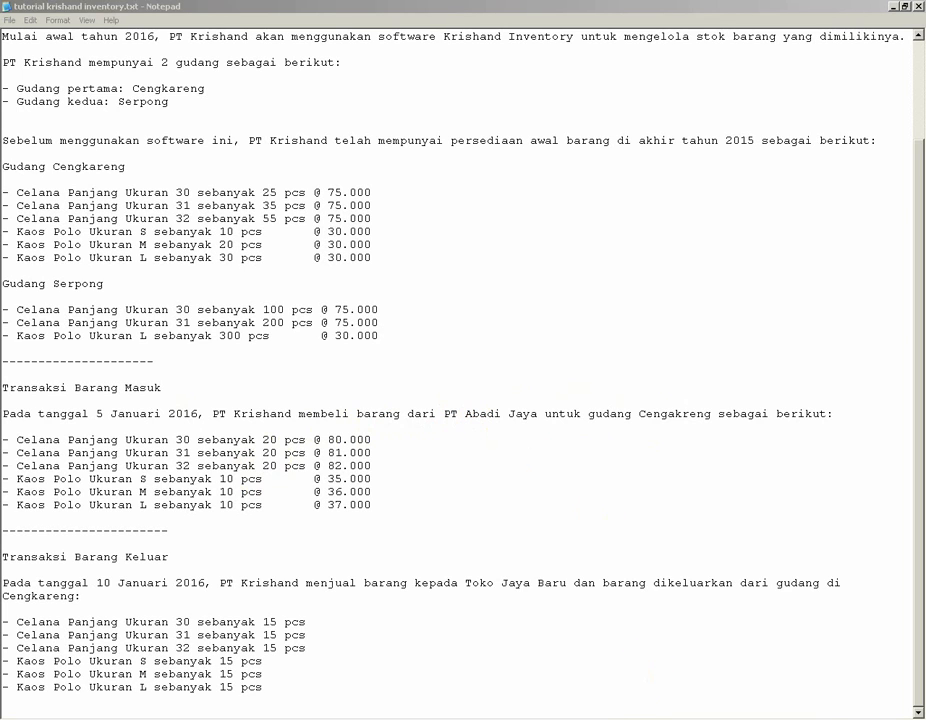
left_click(655, 717)
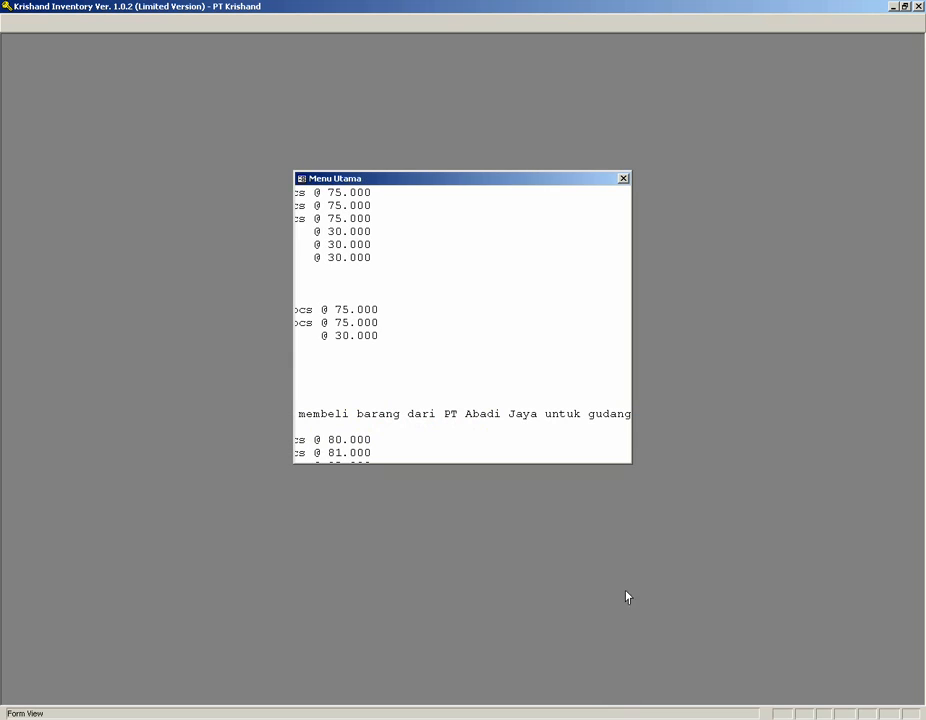
left_click(475, 260)
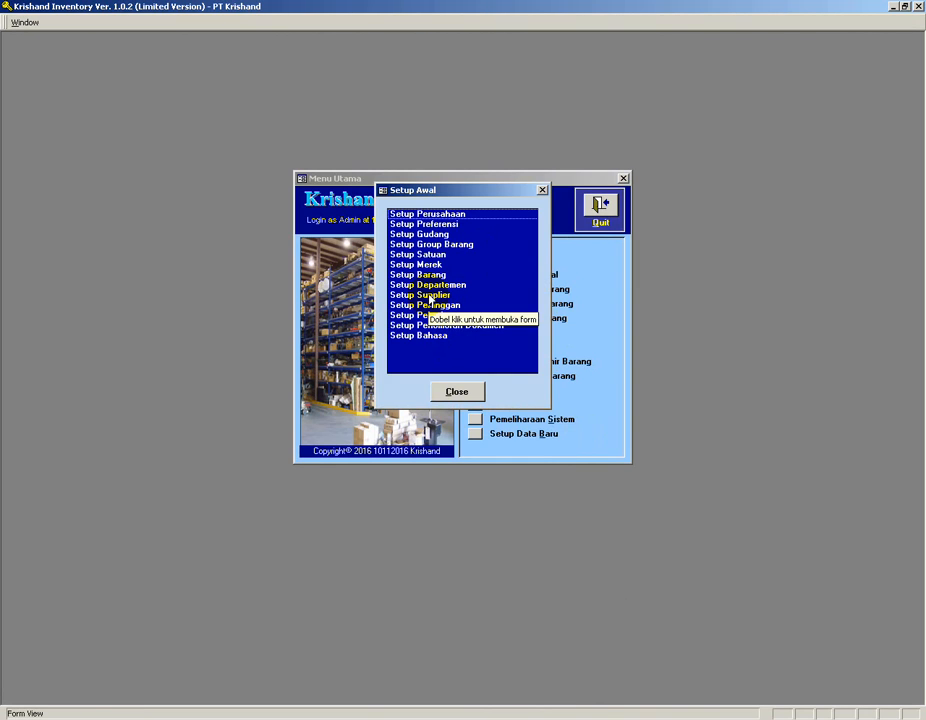
double_click(430, 296)
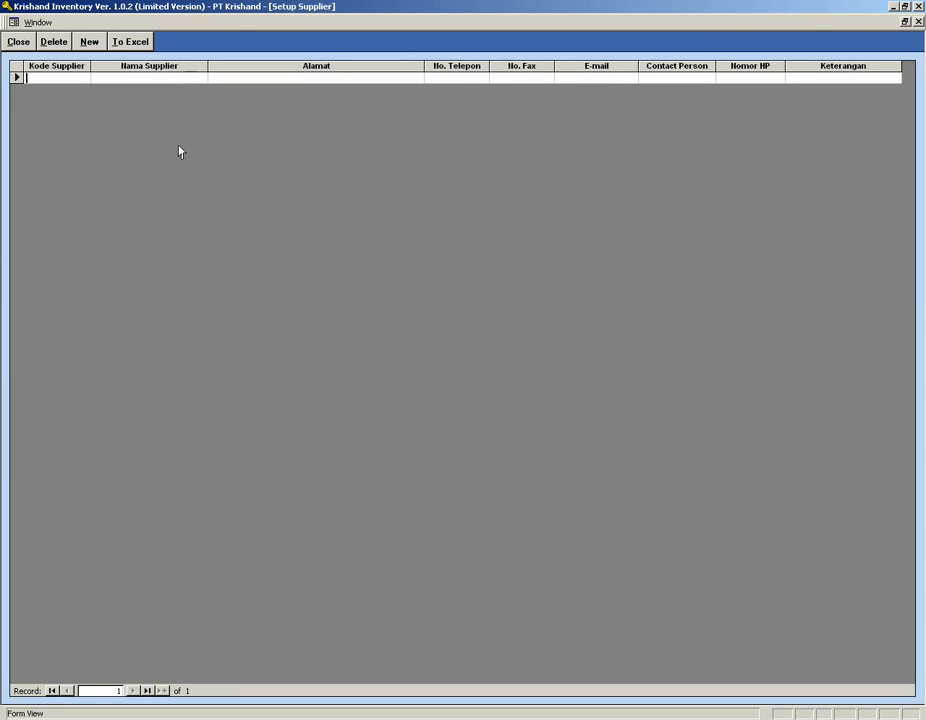
type("AB")
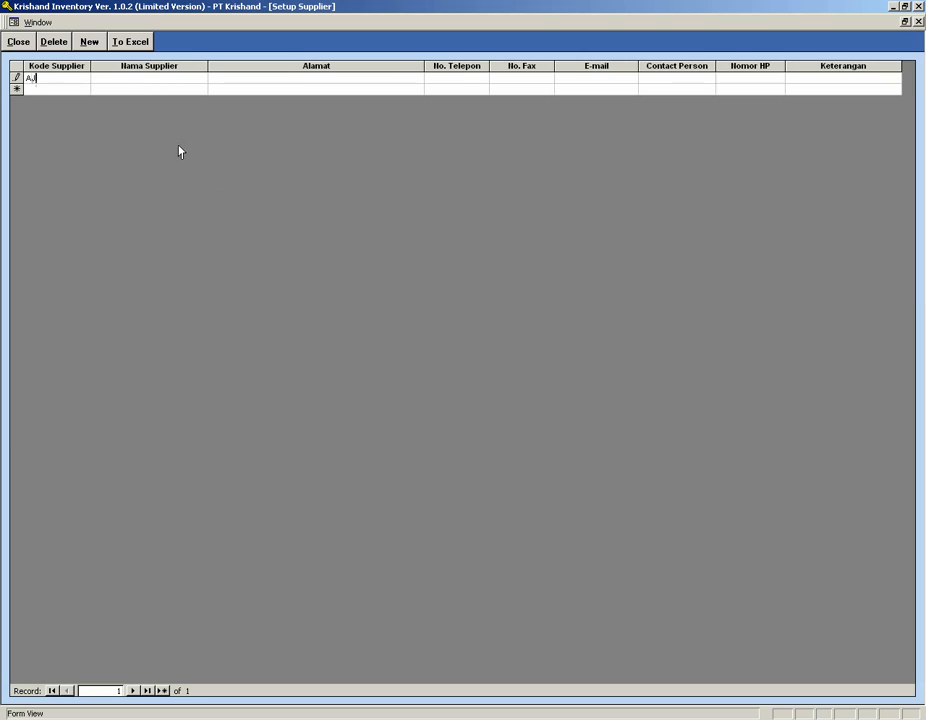
key("Tab")
key("Tab")
type("Bandun")
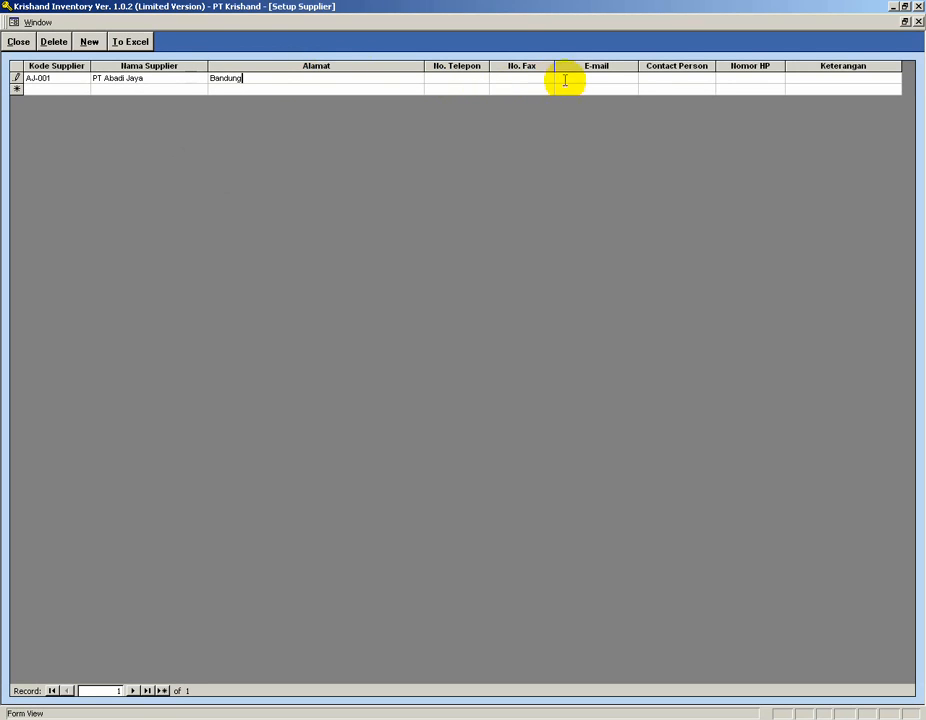
left_click(72, 88)
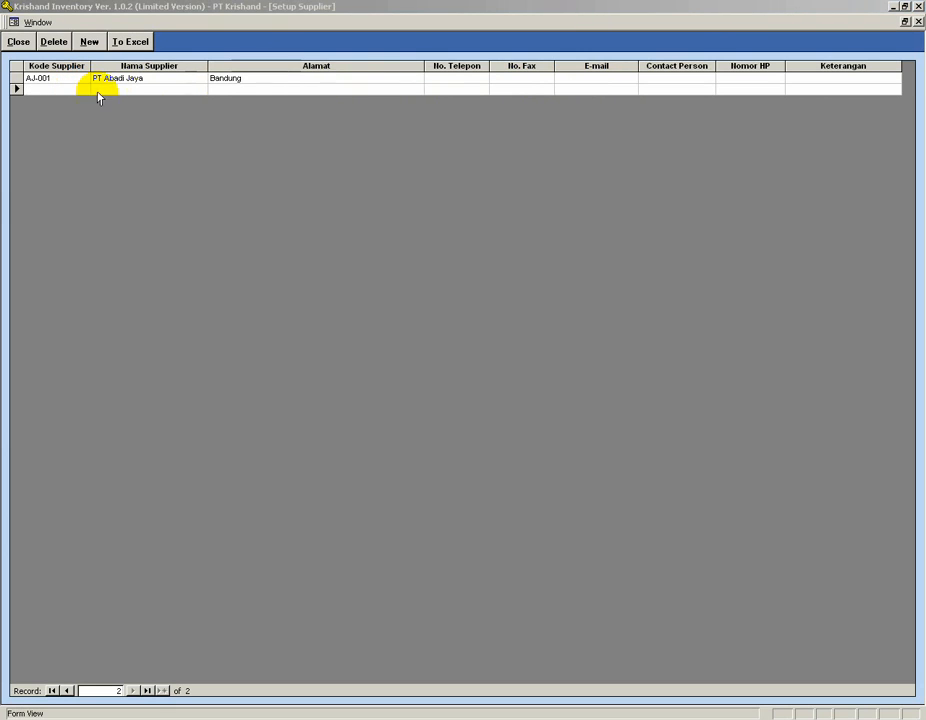
left_click(45, 87)
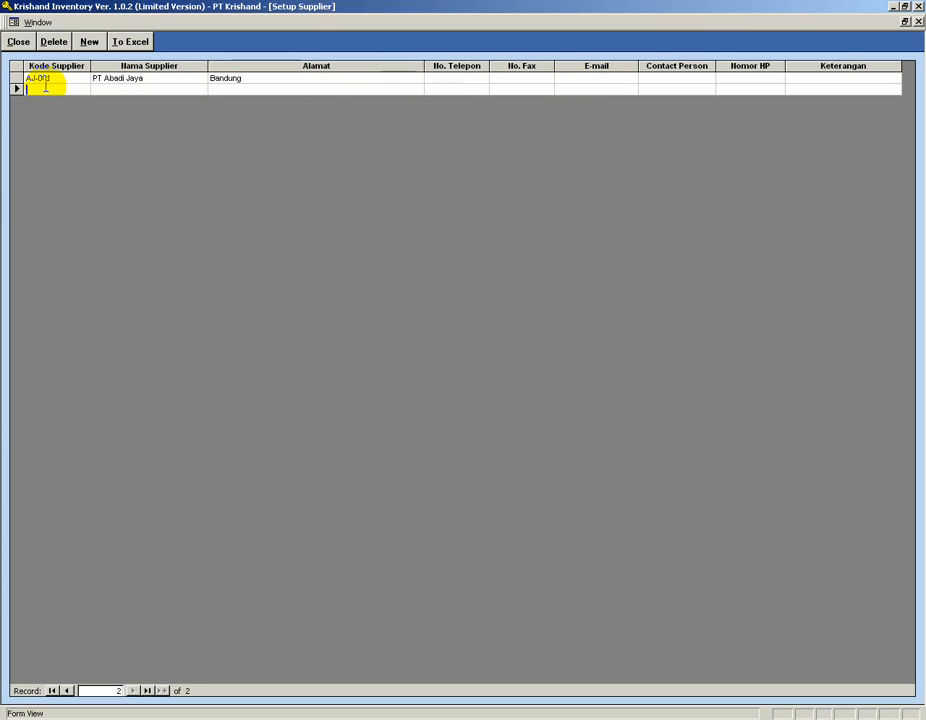
left_click(19, 42)
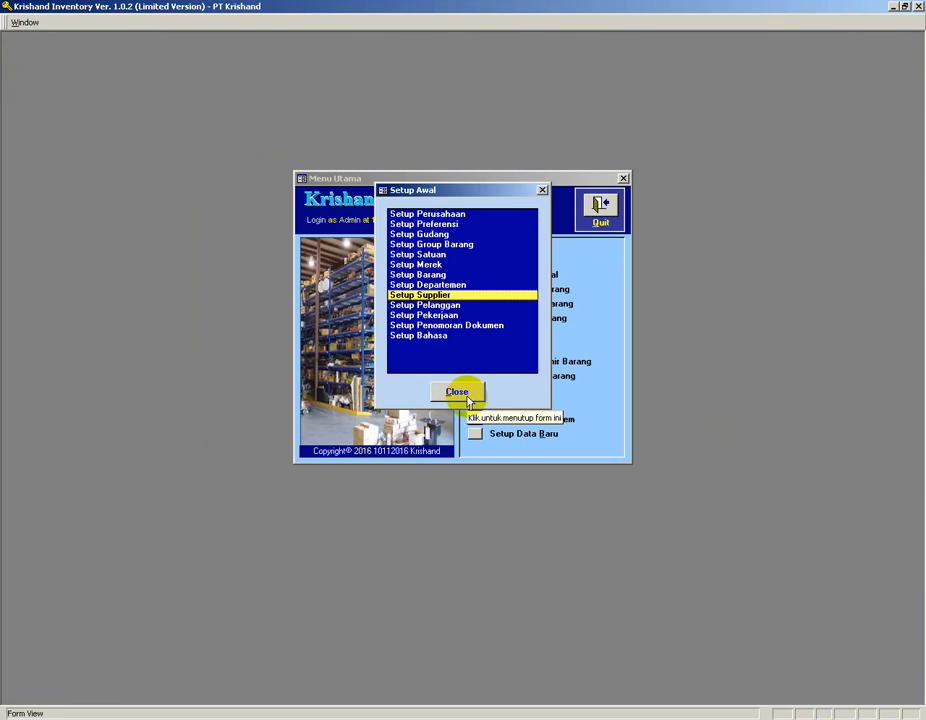
Open the document numbering setup and examine the Penerimaan Barang prefix, digit and suffix cells for period 201601.
left_click(437, 328)
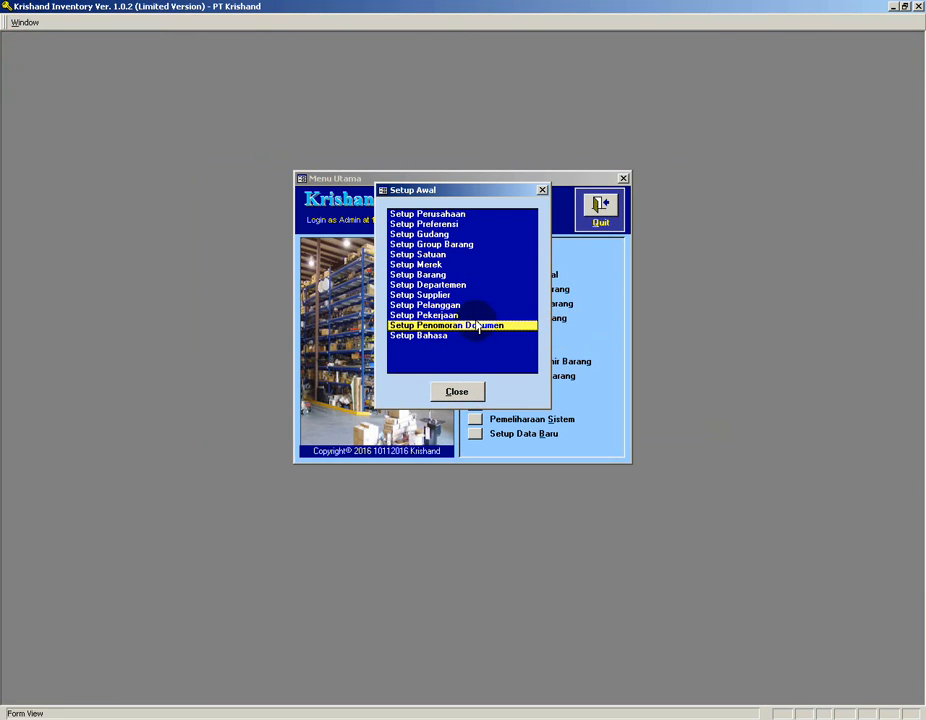
double_click(475, 328)
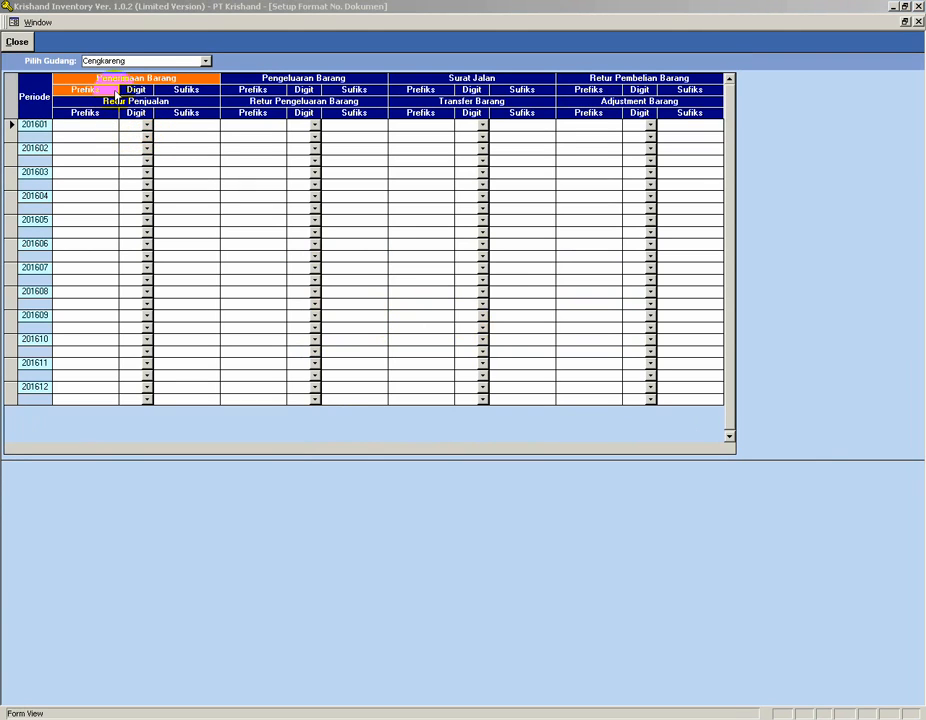
left_click(82, 126)
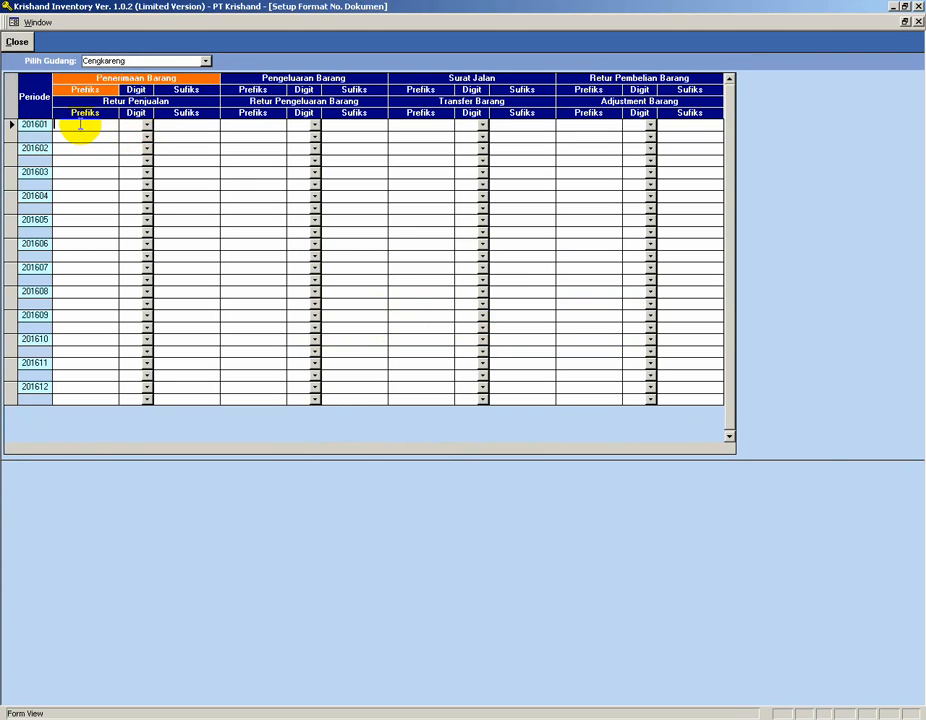
left_click(83, 91)
left_click(130, 125)
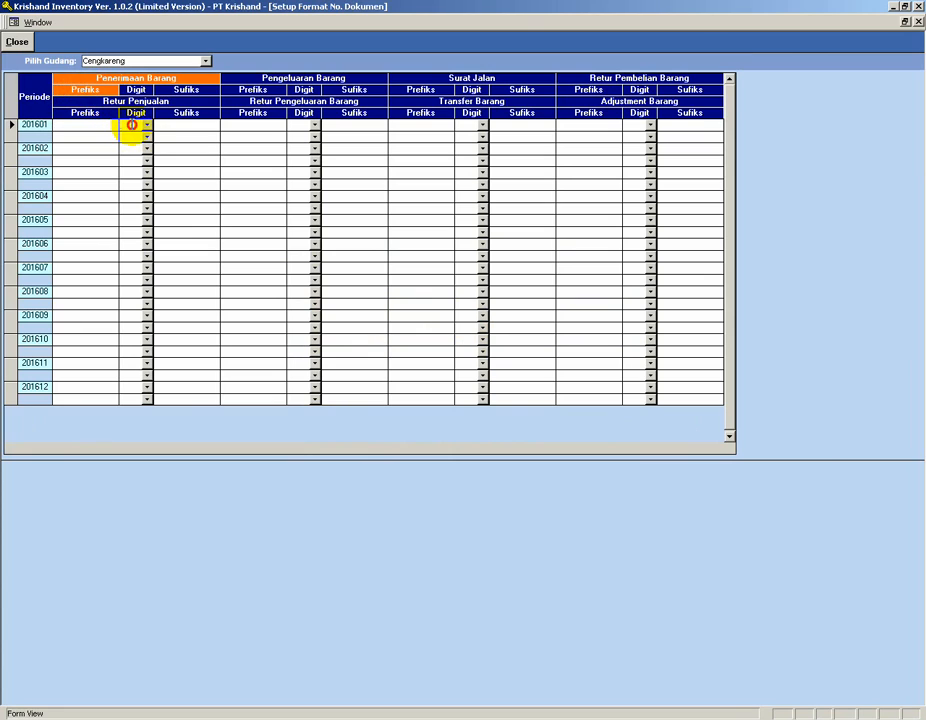
left_click(166, 126)
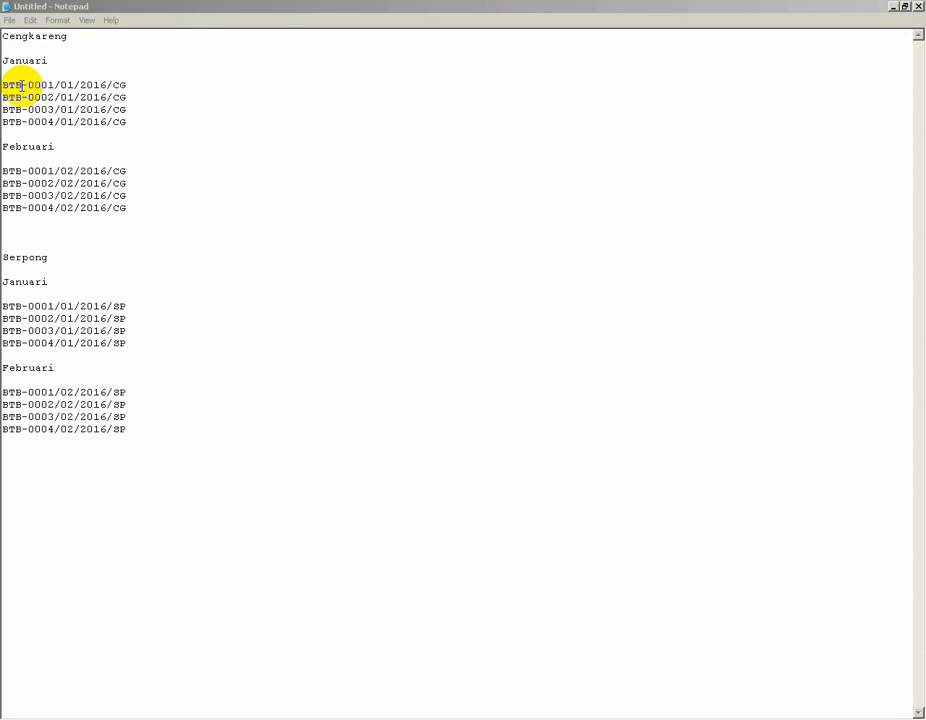
Examine the example BTB receipt numbers in the notes, highlighting the prefix, four-digit counter and warehouse code.
left_click_drag(24, 86, 4, 86)
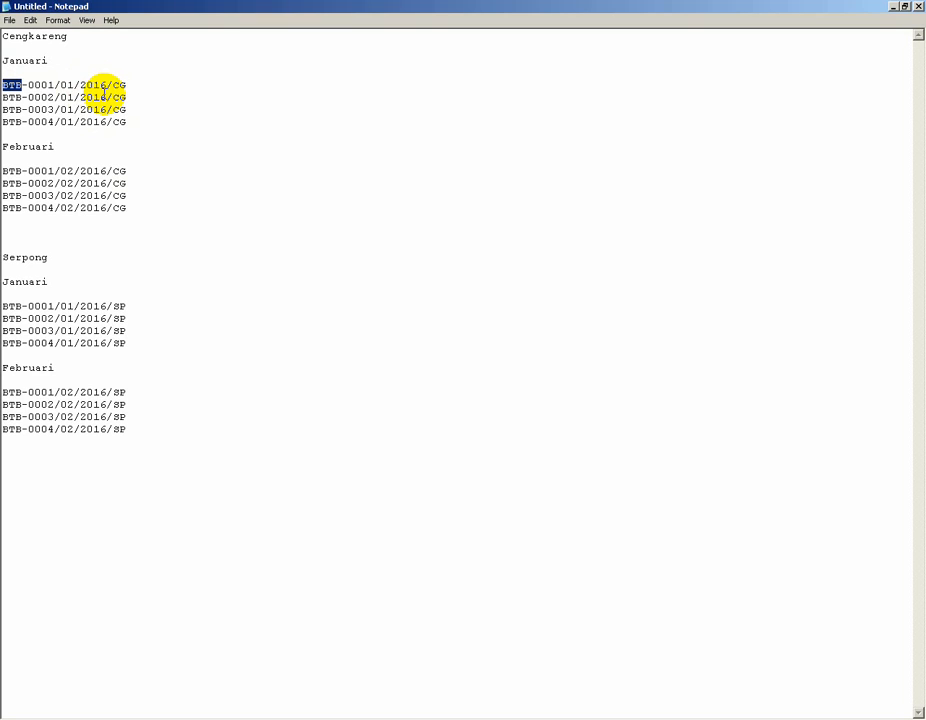
left_click(53, 122)
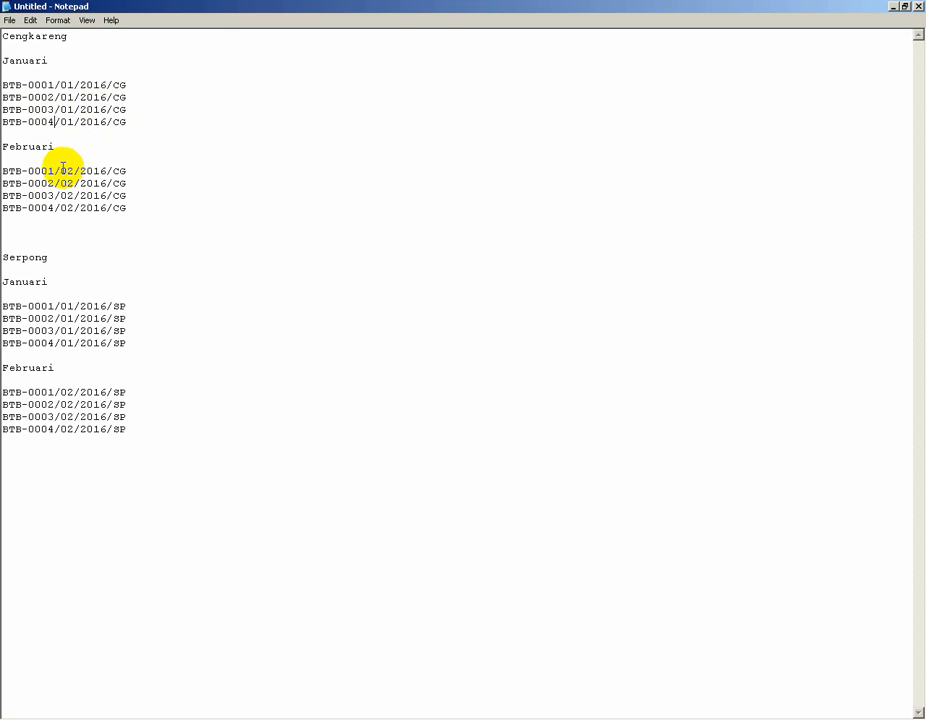
left_click_drag(61, 170, 75, 171)
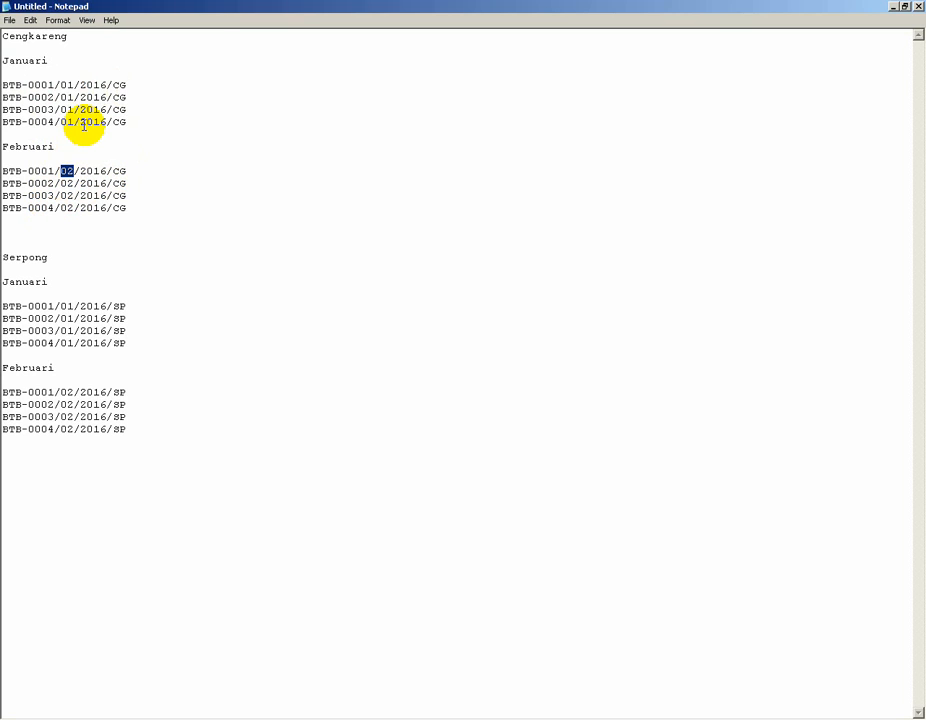
left_click(31, 85)
left_click_drag(31, 85, 55, 86)
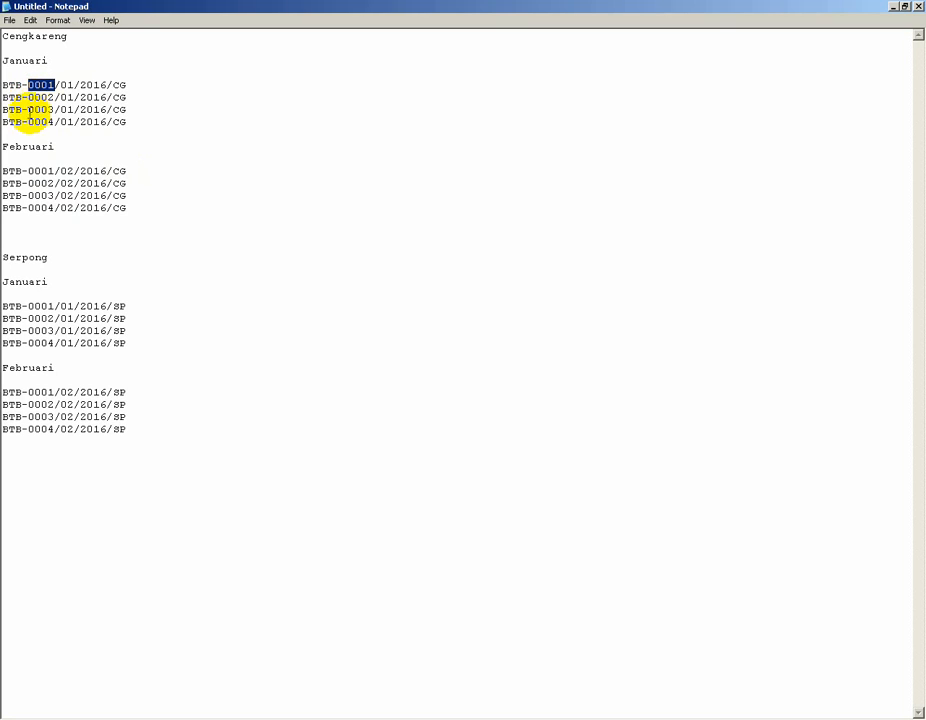
left_click(27, 86)
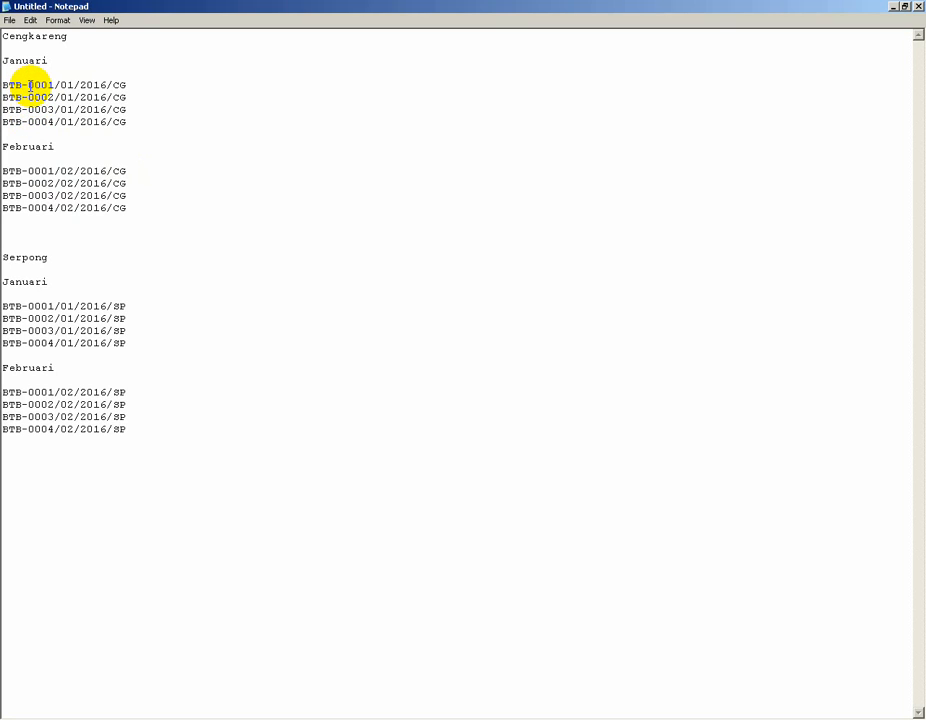
left_click_drag(27, 86, 52, 86)
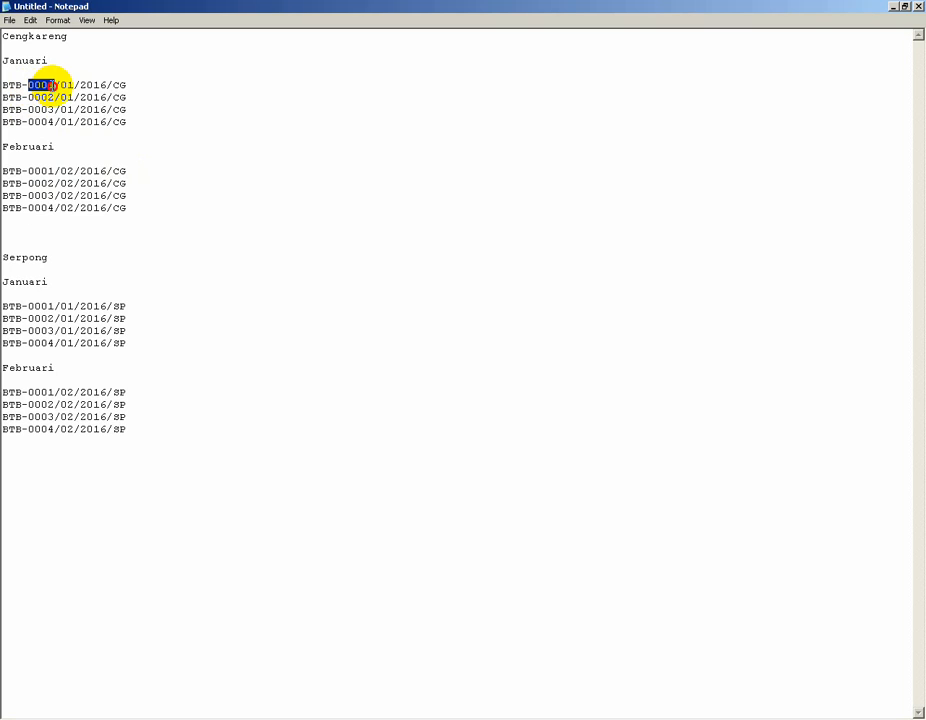
left_click_drag(27, 172, 52, 172)
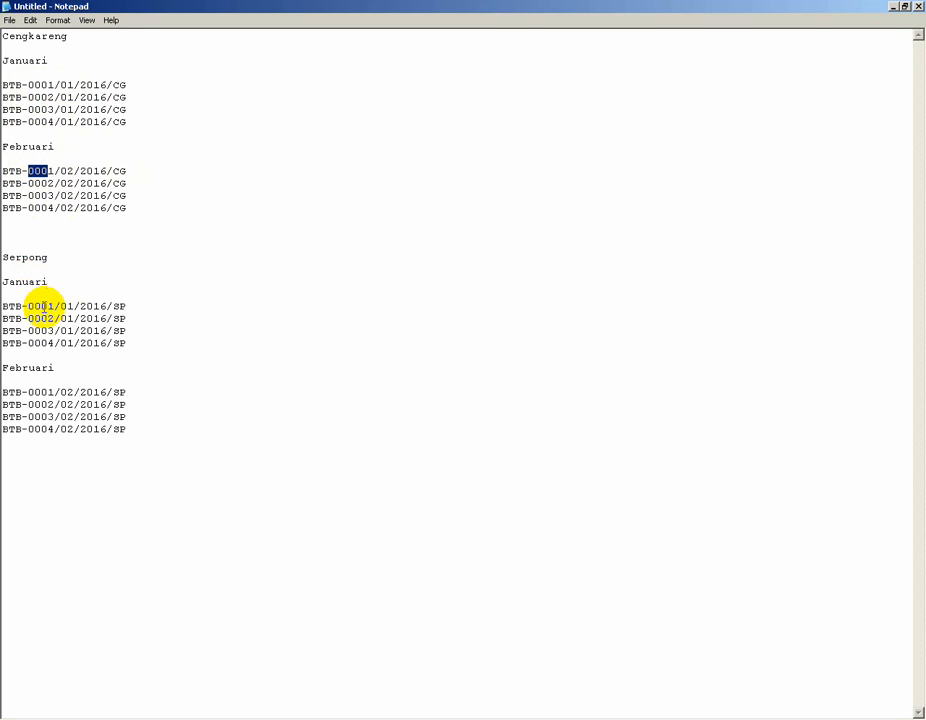
left_click_drag(113, 307, 126, 307)
left_click_drag(113, 85, 127, 85)
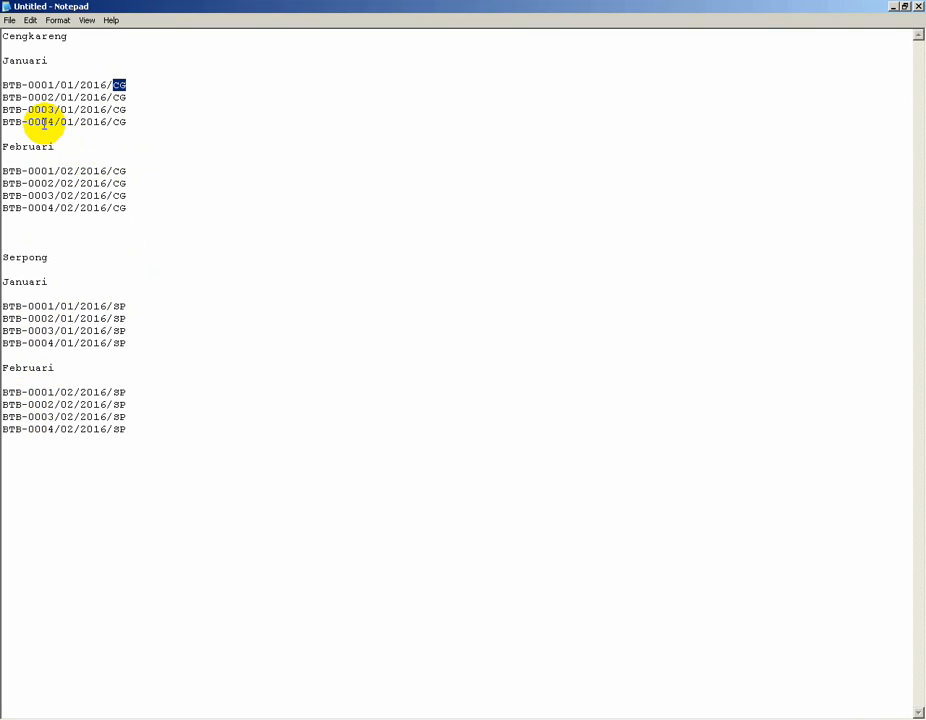
Compare the month/year/warehouse suffix and BTB- prefix of the January and February Cengkareng example numbers.
left_click_drag(28, 85, 135, 84)
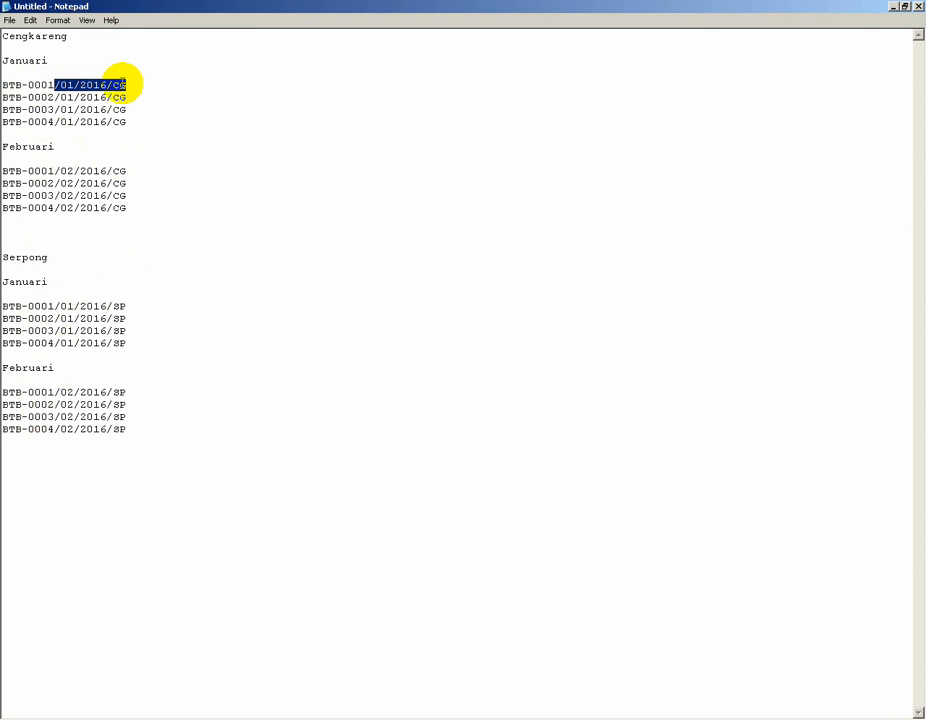
left_click(76, 95)
left_click_drag(55, 84, 131, 84)
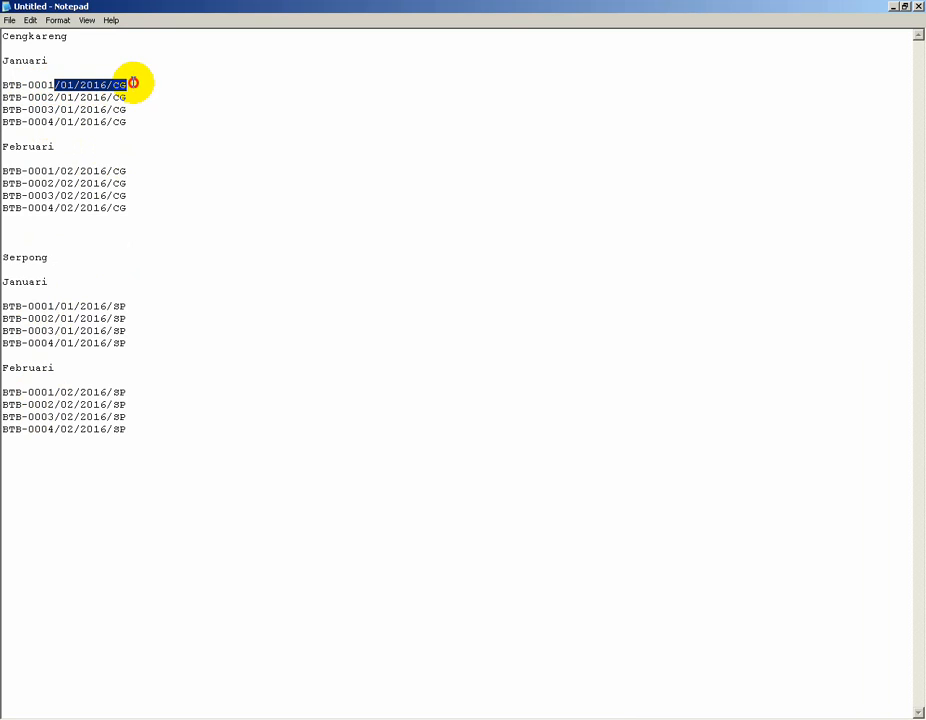
left_click_drag(28, 85, 4, 89)
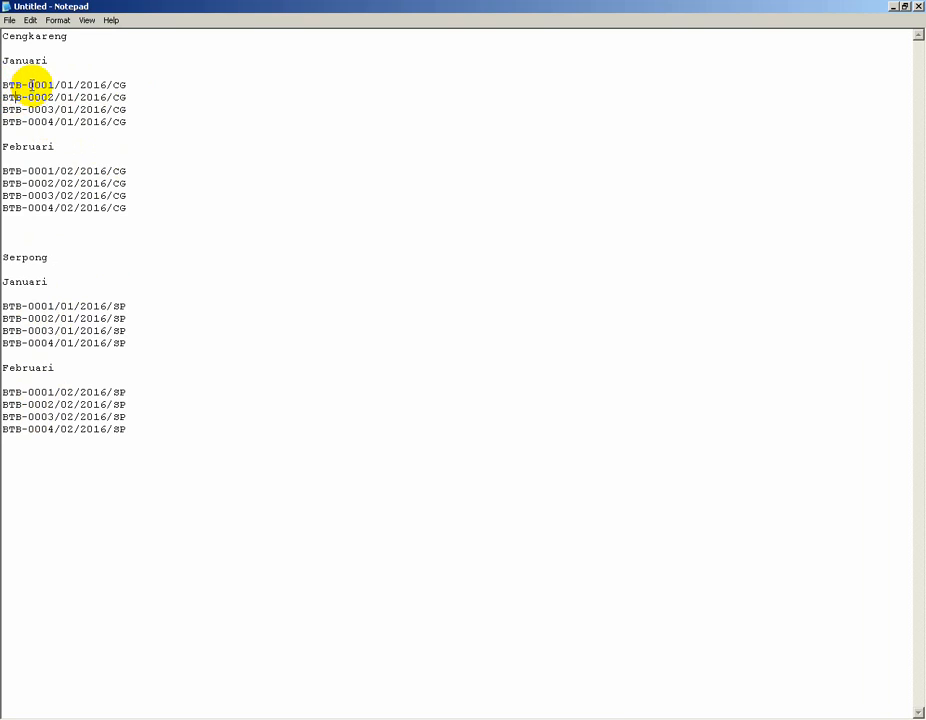
left_click_drag(28, 85, 105, 86)
left_click(62, 99)
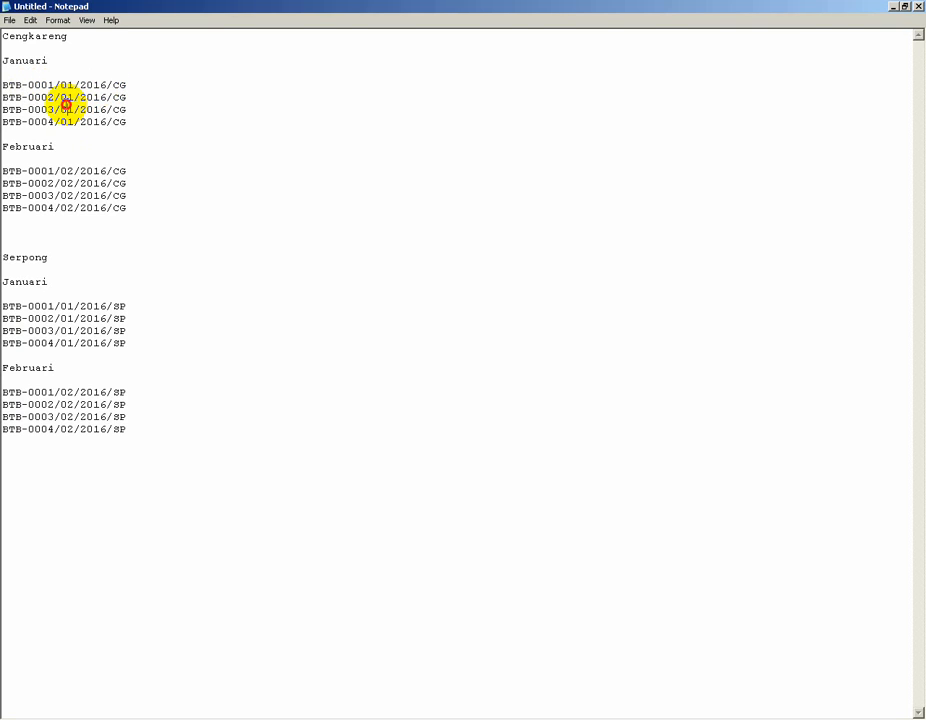
left_click_drag(56, 85, 116, 84)
left_click_drag(55, 171, 137, 170)
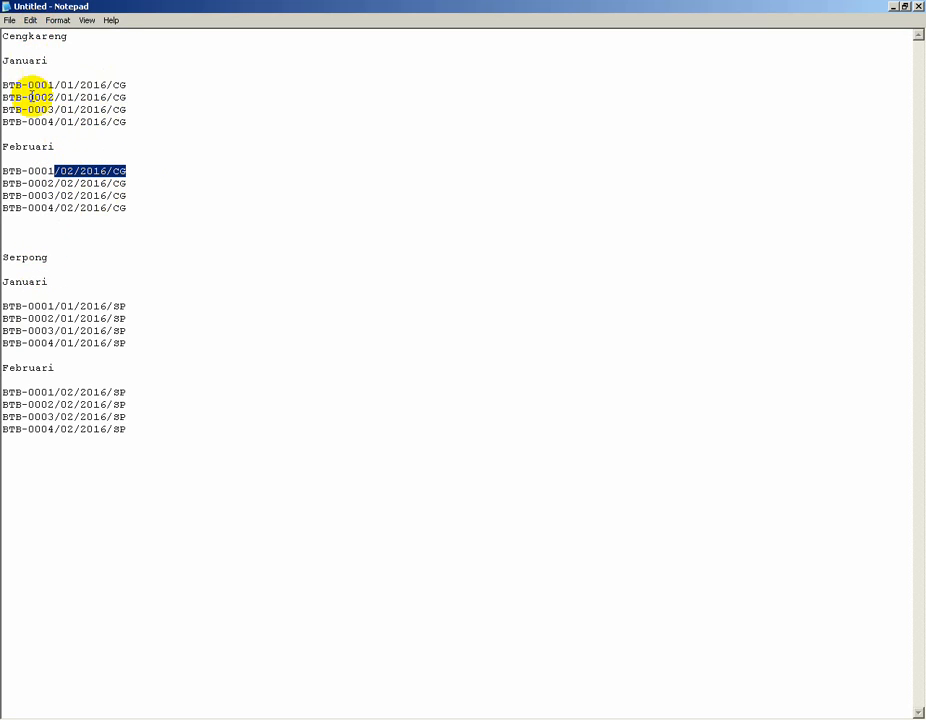
left_click_drag(28, 171, 4, 171)
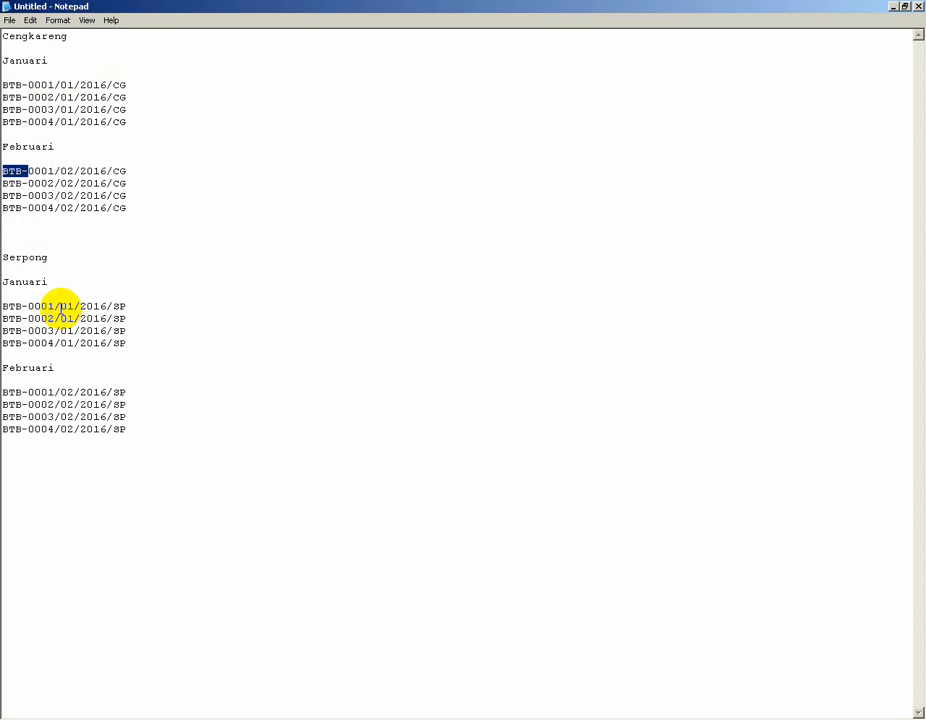
Examine the January and February Serpong example receipt numbers in the notes, highlighting their month/year/warehouse suffixes.
left_click_drag(55, 306, 129, 306)
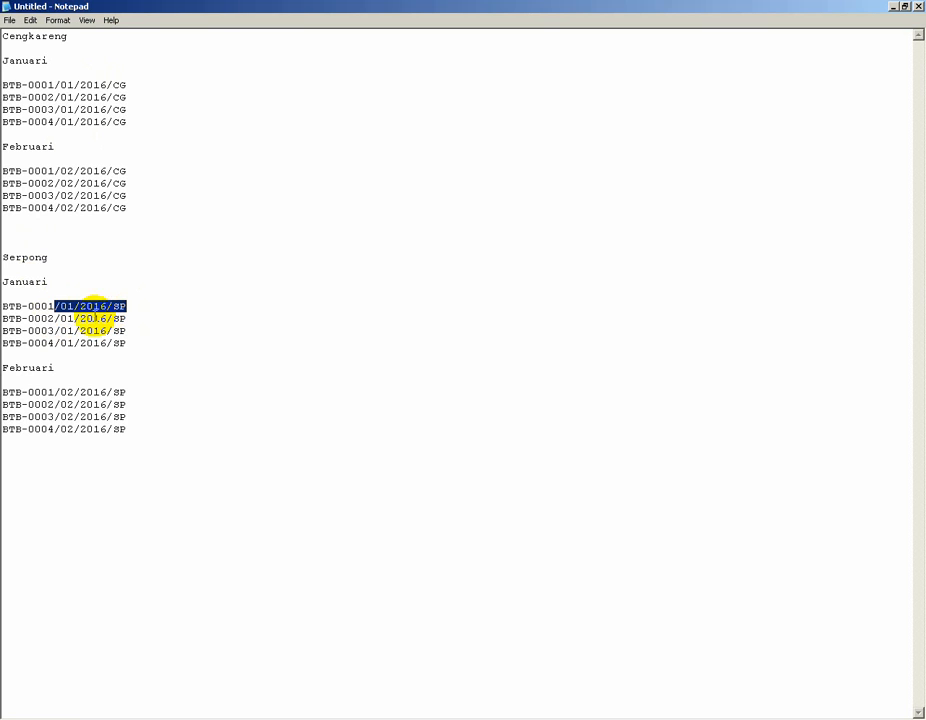
left_click_drag(55, 392, 138, 391)
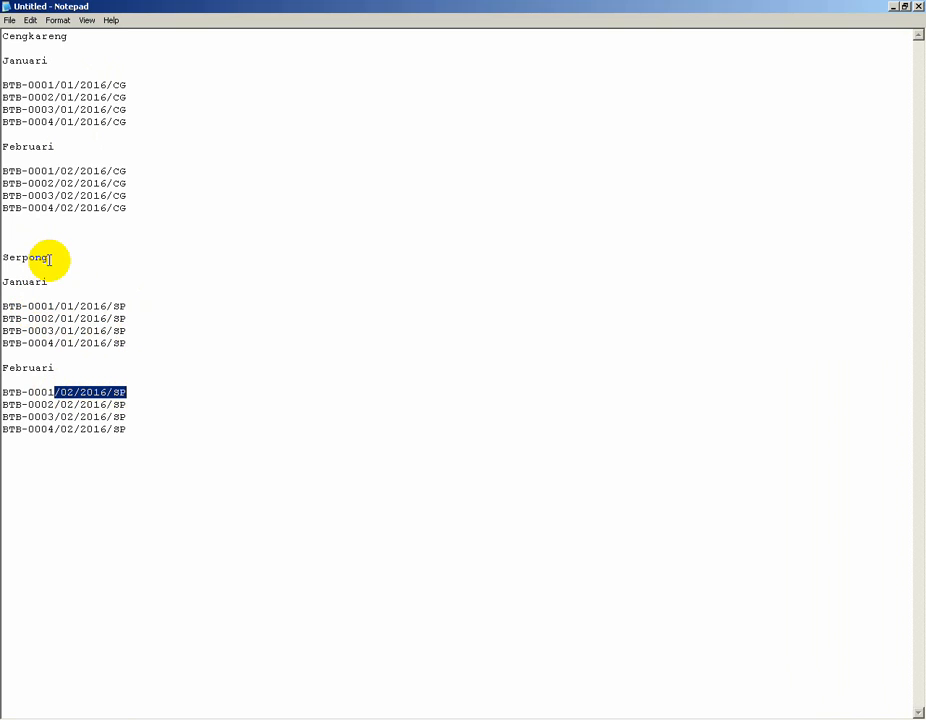
left_click(132, 428)
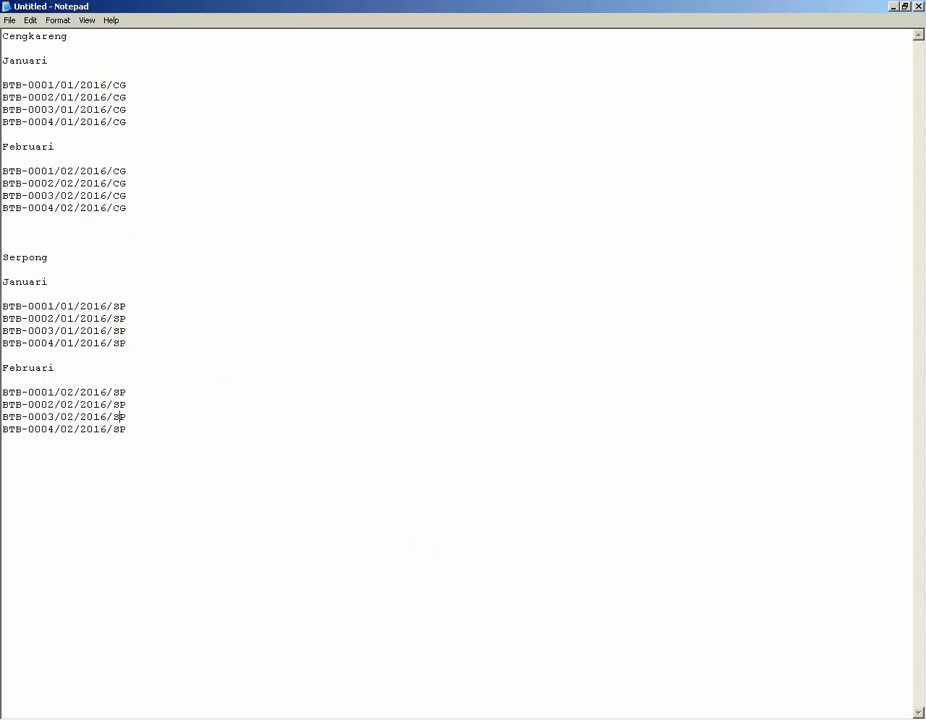
Set Cengkareng's Penerimaan Barang numbering for 201601 to prefix BTB-, digit 0000 and suffix /01/2016/CG.
left_click(593, 718)
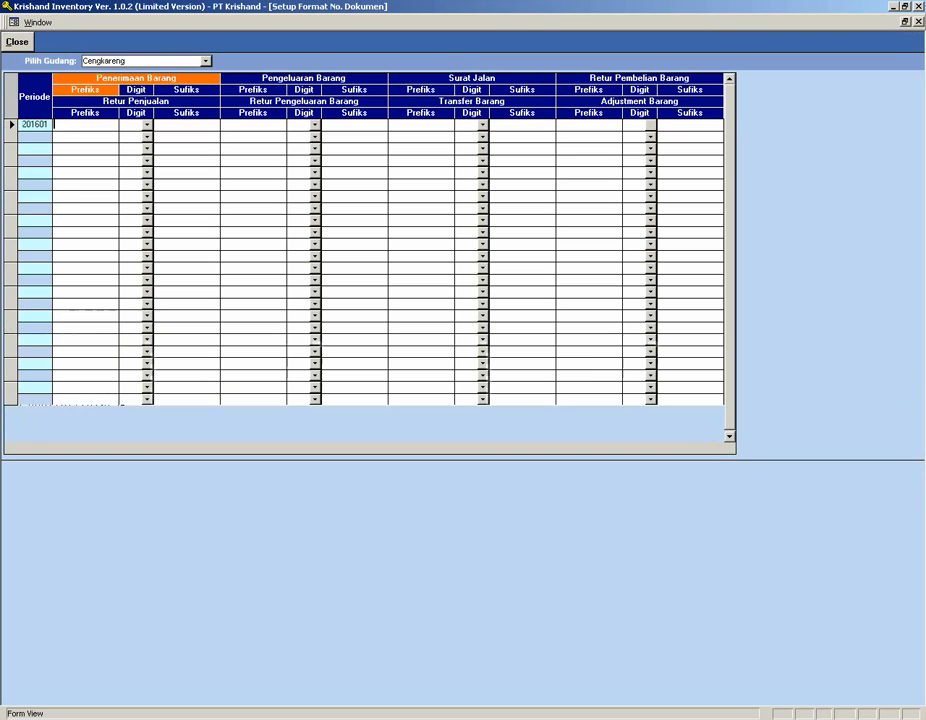
left_click(104, 60)
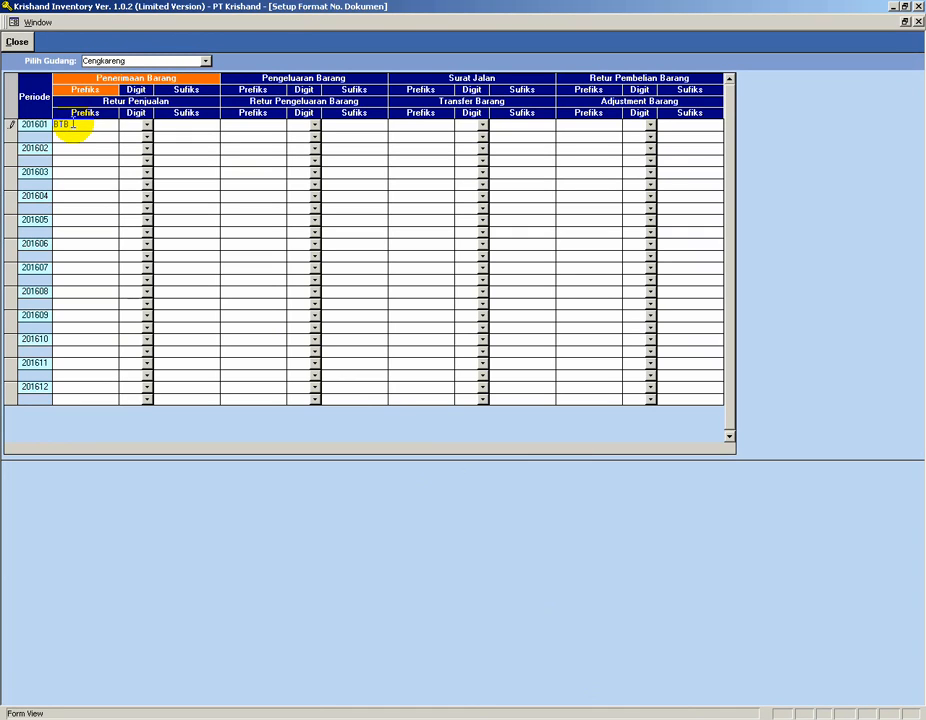
left_click(146, 125)
left_click(138, 148)
left_click(166, 126)
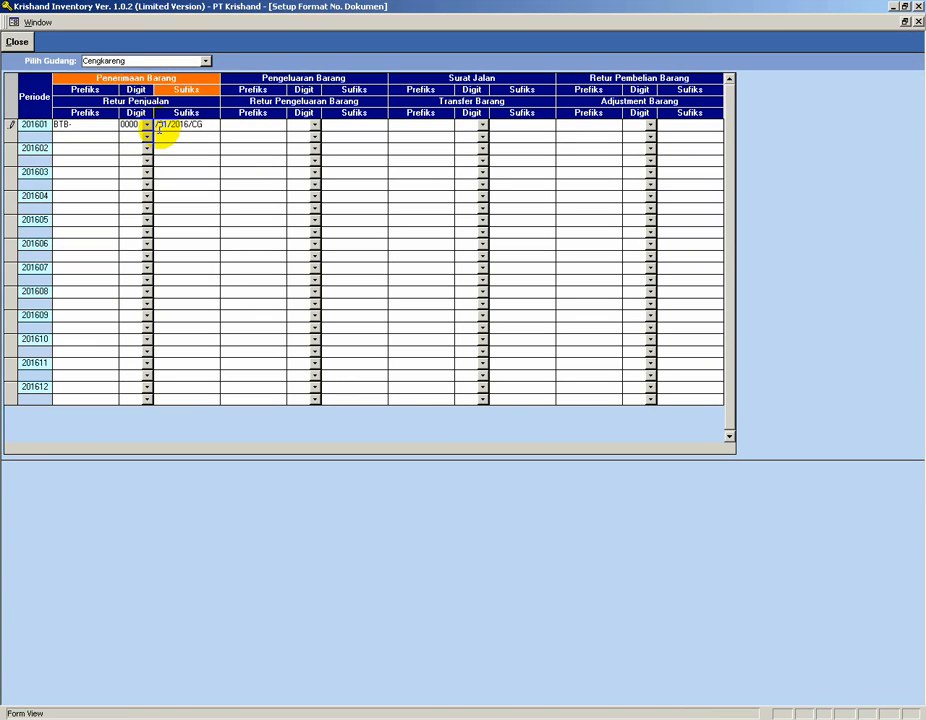
left_click(63, 147)
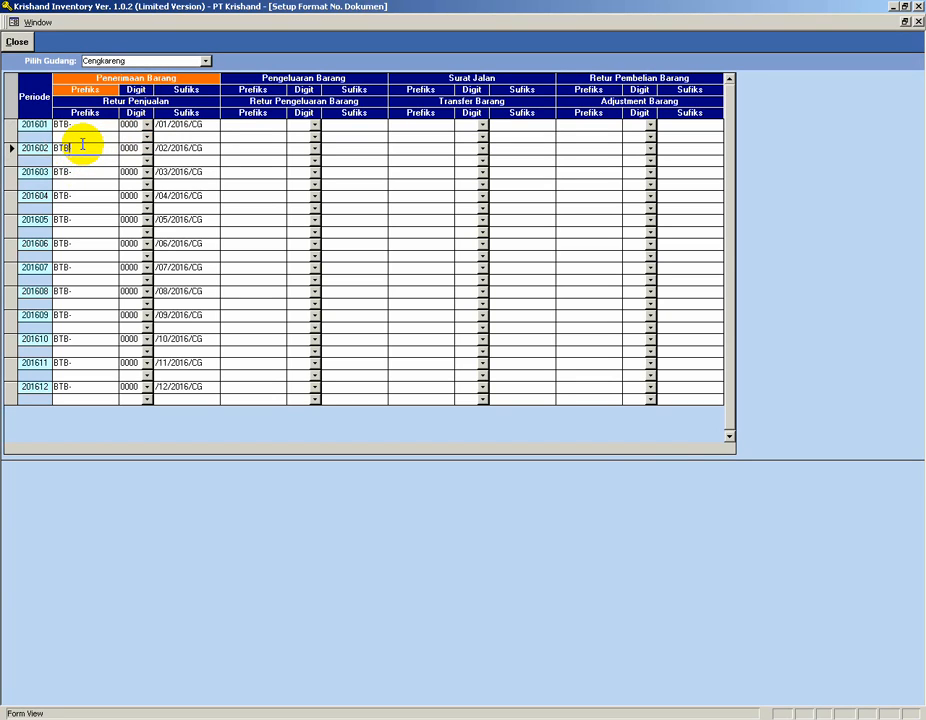
left_click(165, 148)
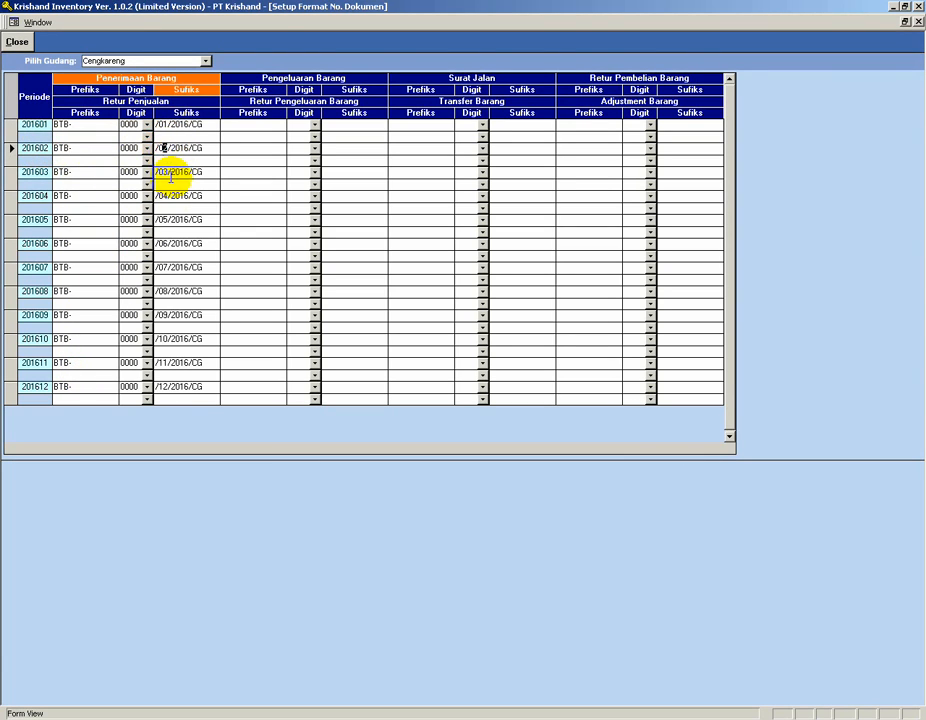
Switch the warehouse to Serpong and set its Penerimaan Barang numbering to prefix BTB-, digit 0000 and suffix /01/2016/SP.
left_click(206, 63)
left_click(145, 84)
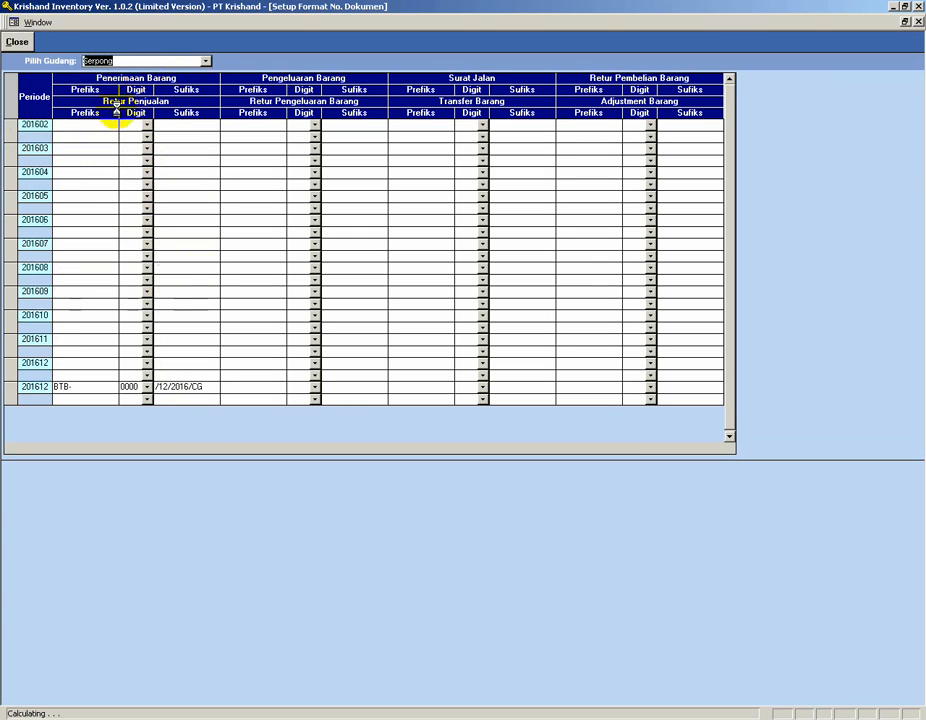
type("BTB")
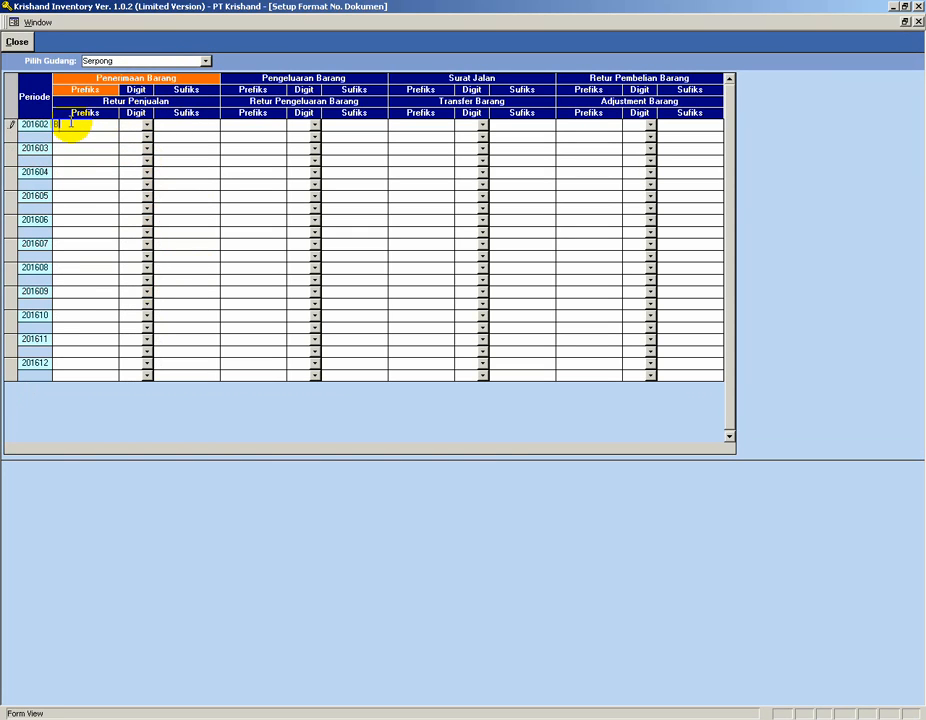
type("-")
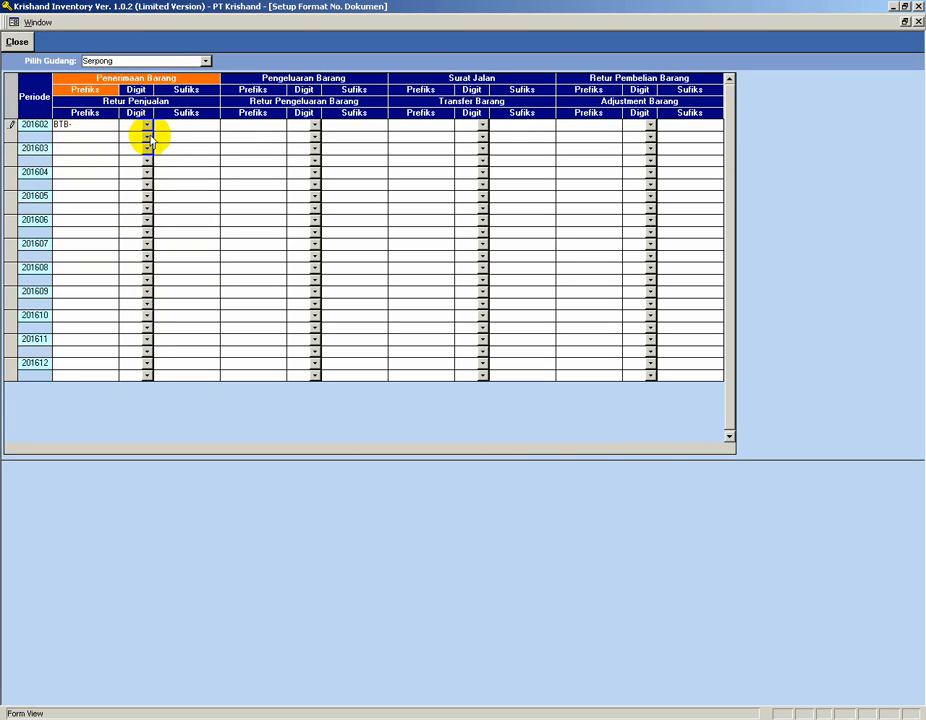
left_click(146, 127)
left_click(140, 147)
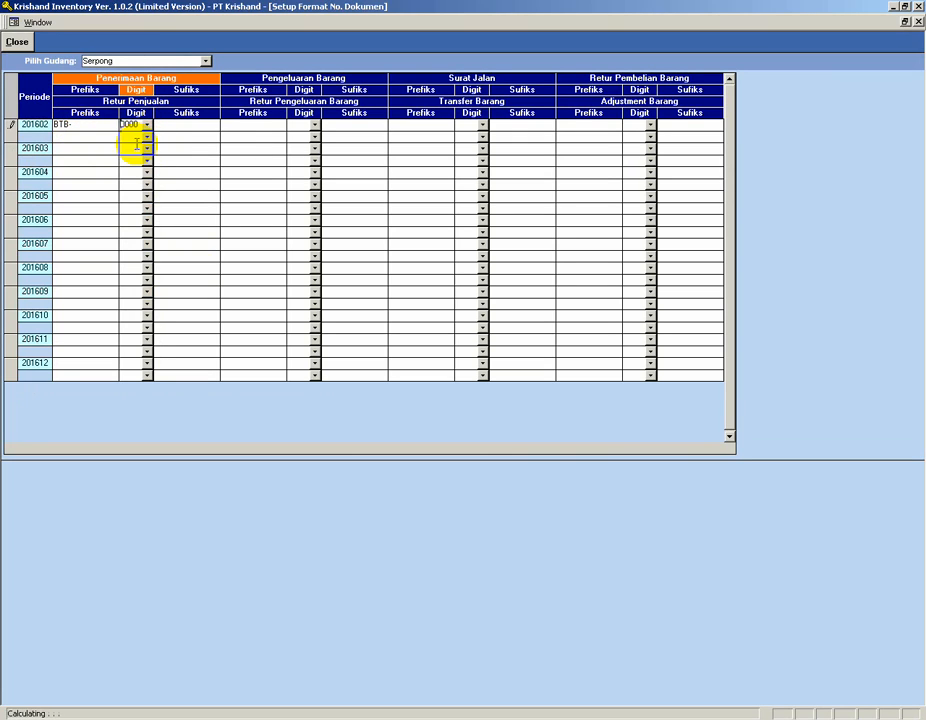
left_click(196, 125)
type("/01/2016/")
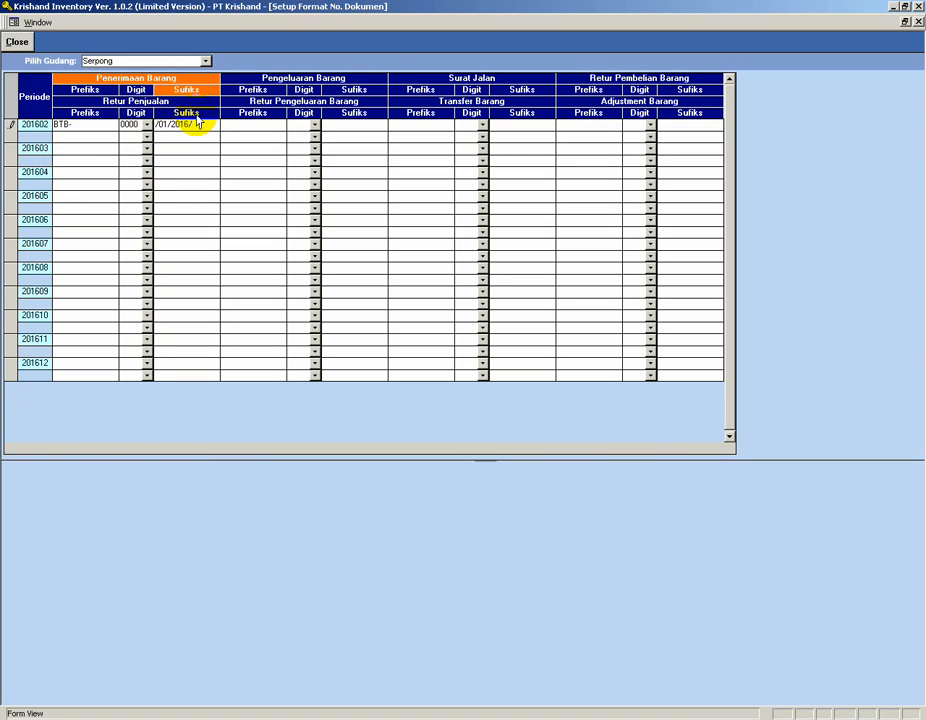
type("SP")
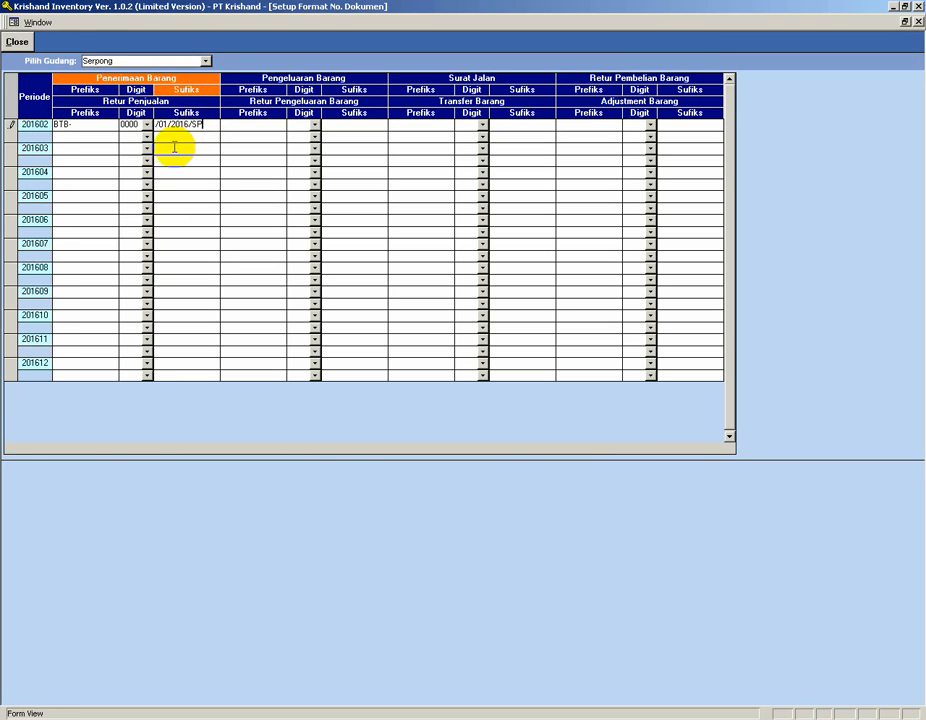
left_click(174, 147)
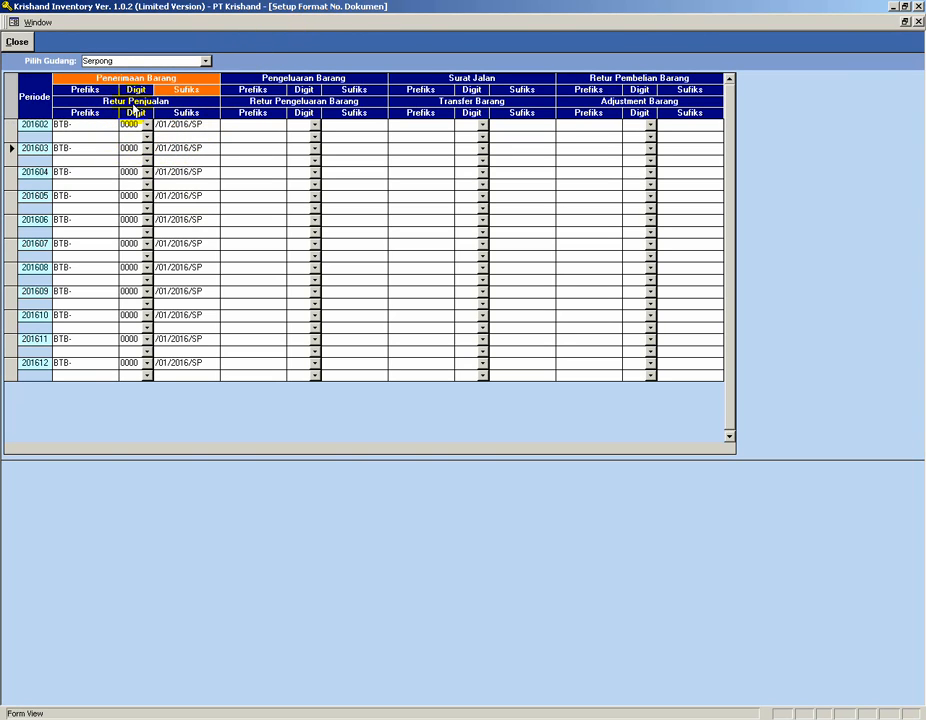
Close the document numbering setup and the setup menu, then open the Bukti Penerimaan Barang receipt form.
left_click(17, 43)
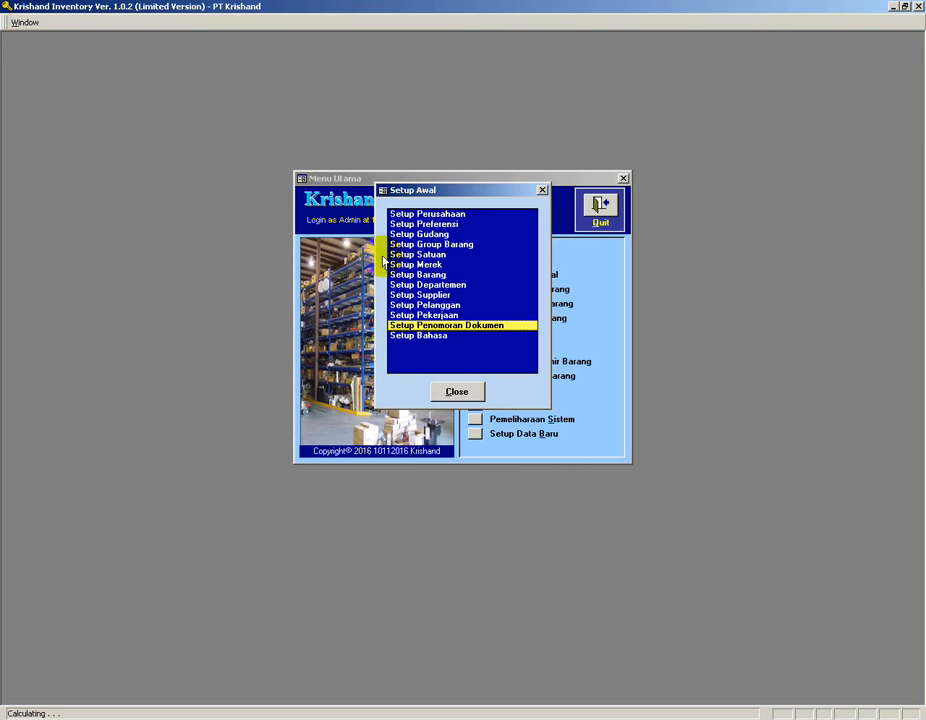
left_click(456, 392)
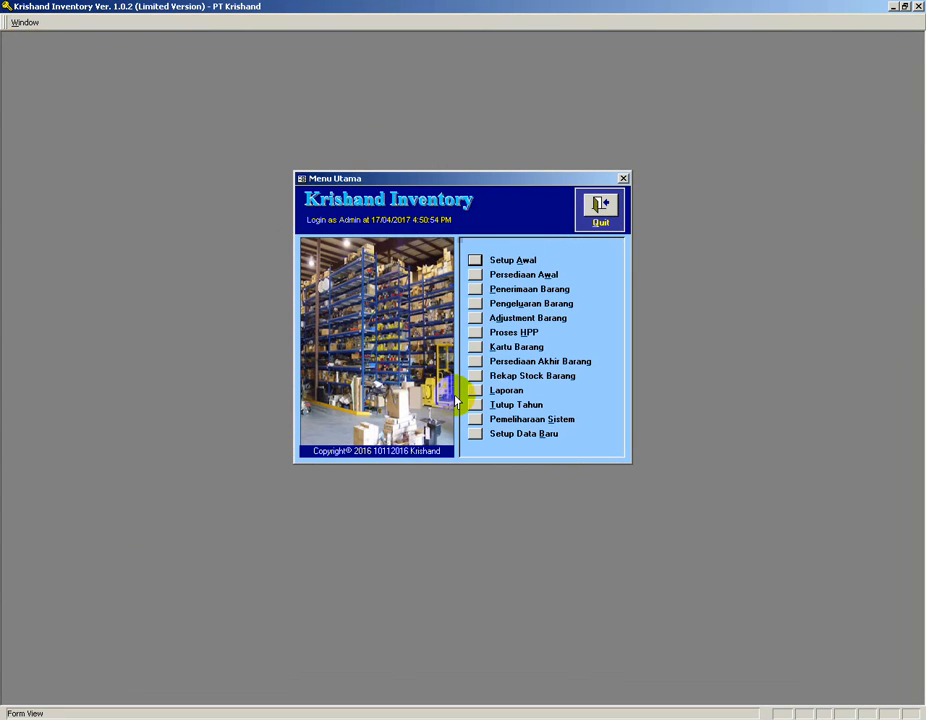
left_click(474, 289)
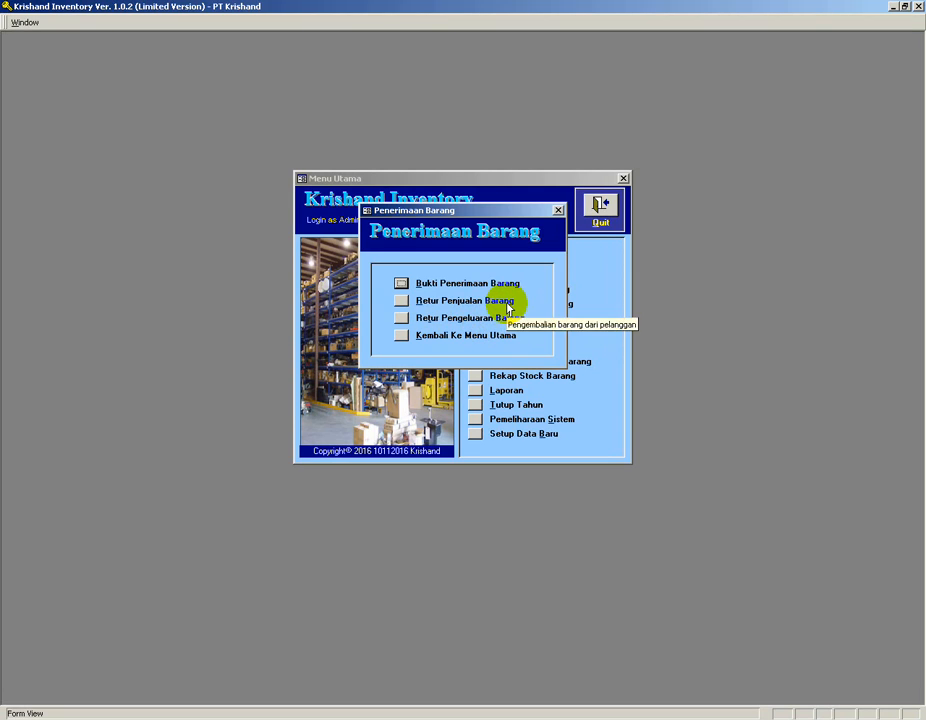
left_click(400, 284)
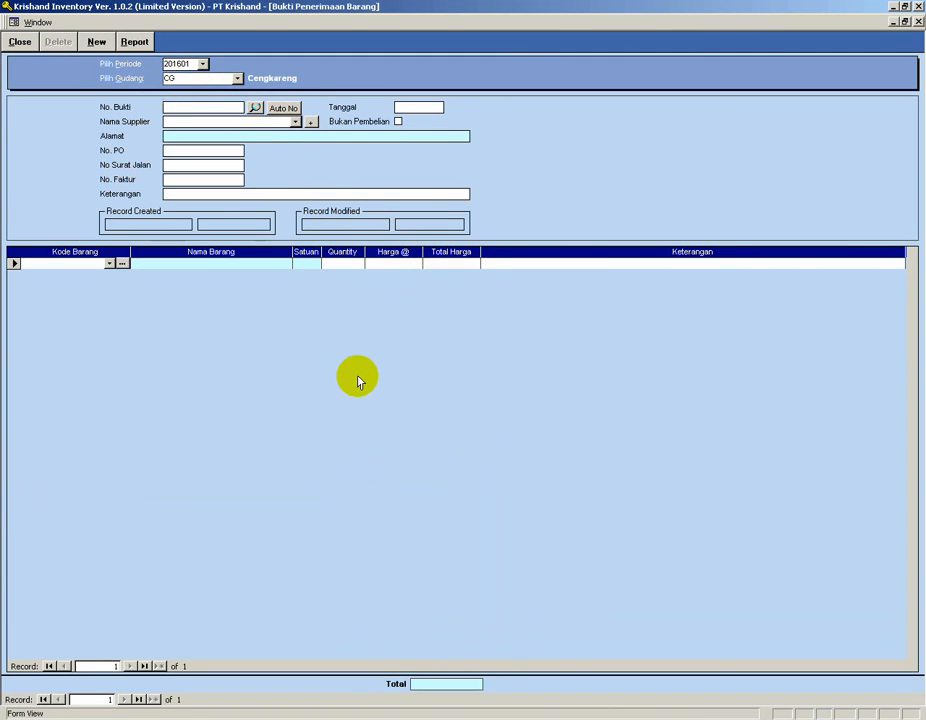
left_click(238, 79)
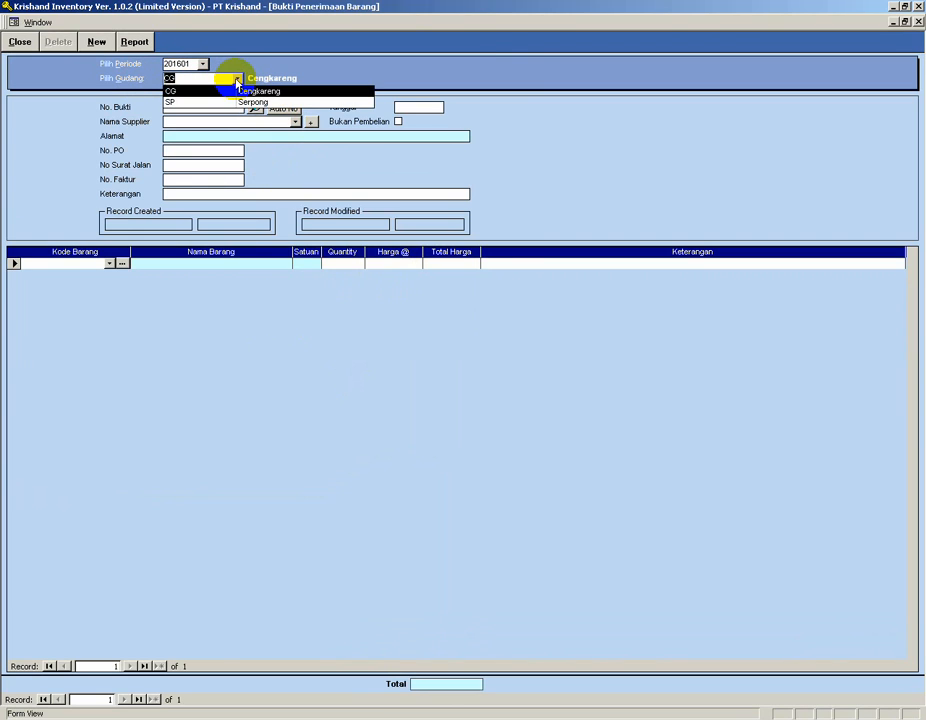
left_click(210, 99)
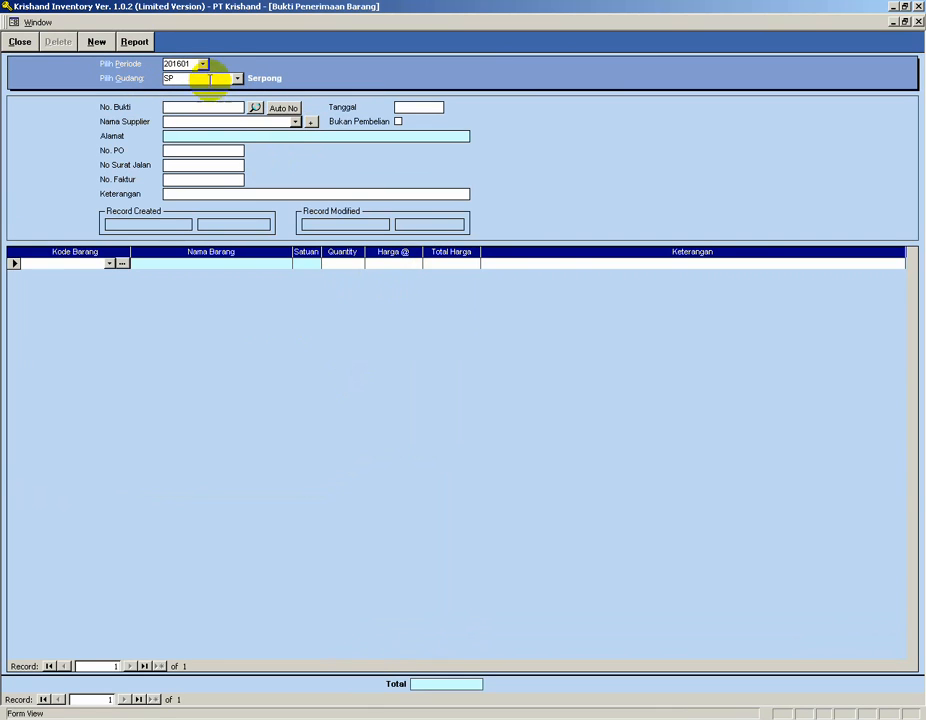
left_click(238, 79)
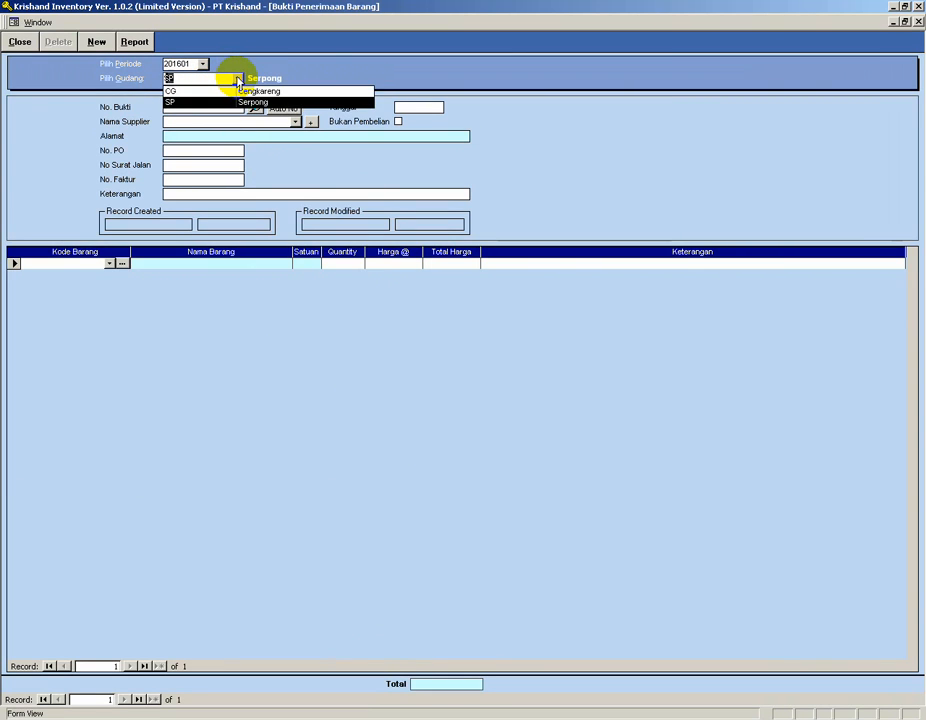
left_click(208, 93)
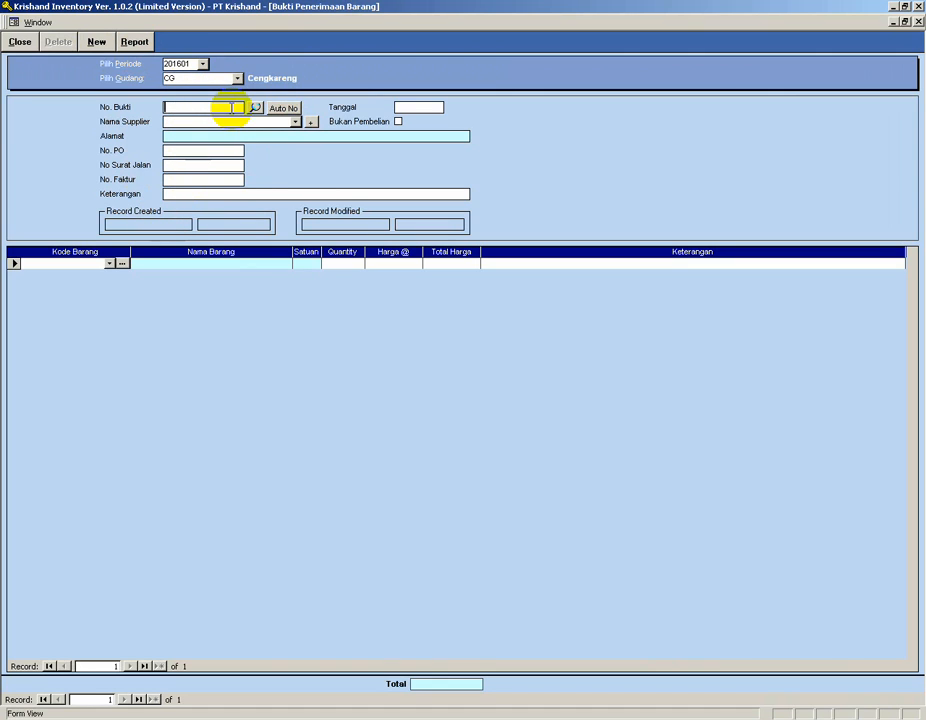
left_click(167, 80)
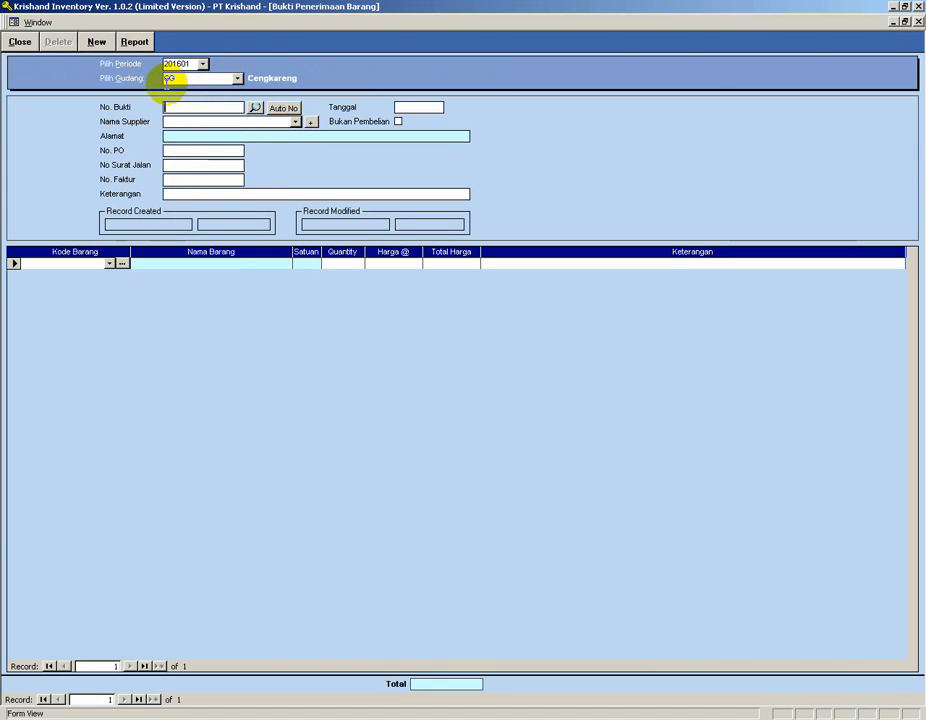
Start a new Cengkareng receipt for period 201601 with an automatic number and supplier PT Abadi Jaya.
left_click(96, 43)
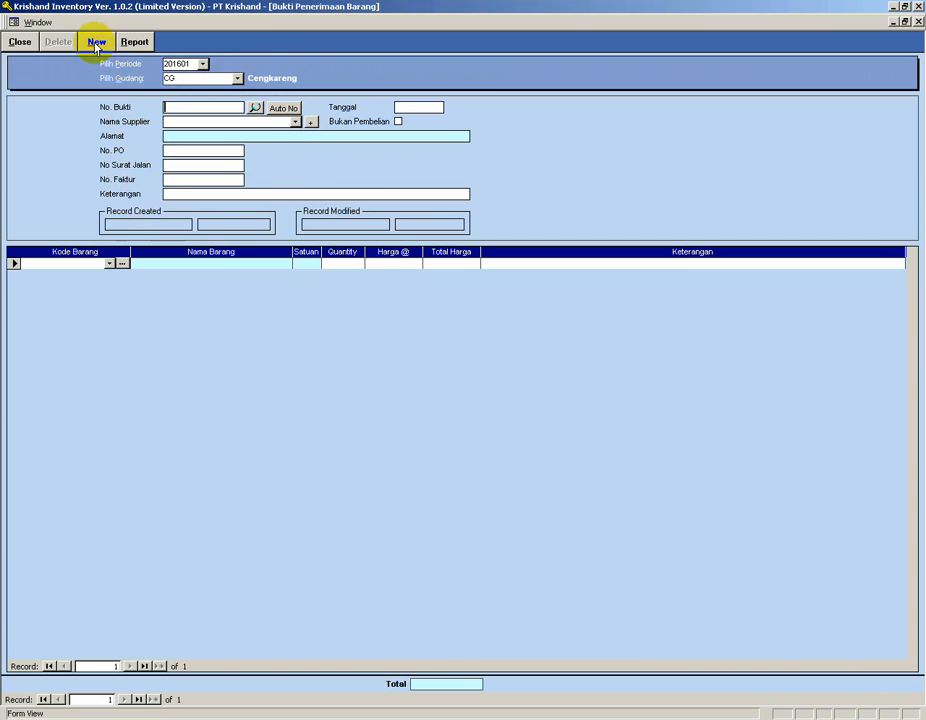
left_click(273, 108)
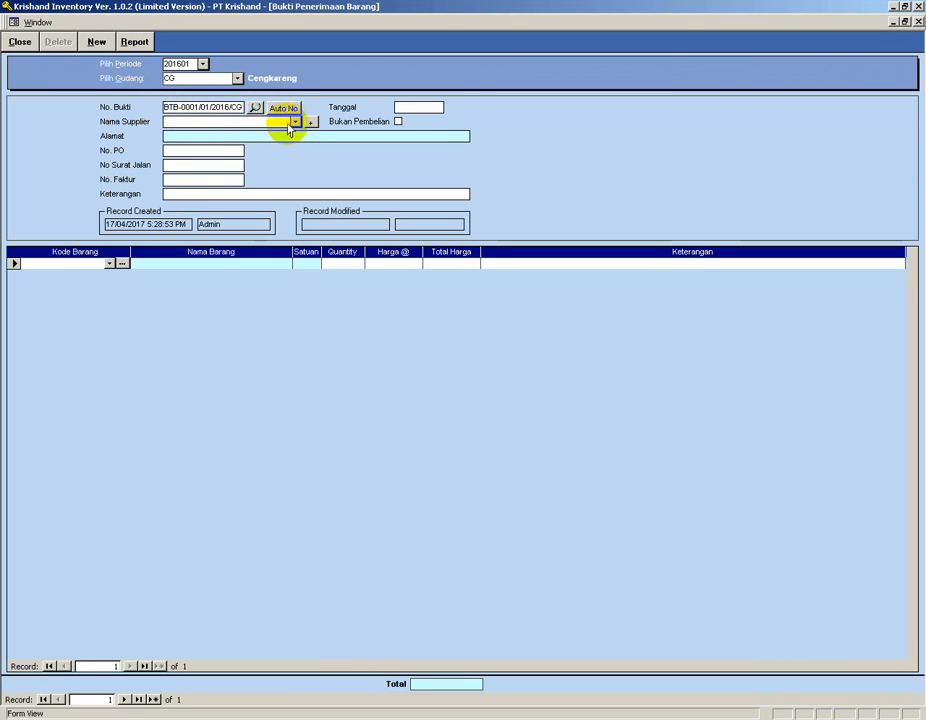
left_click(295, 121)
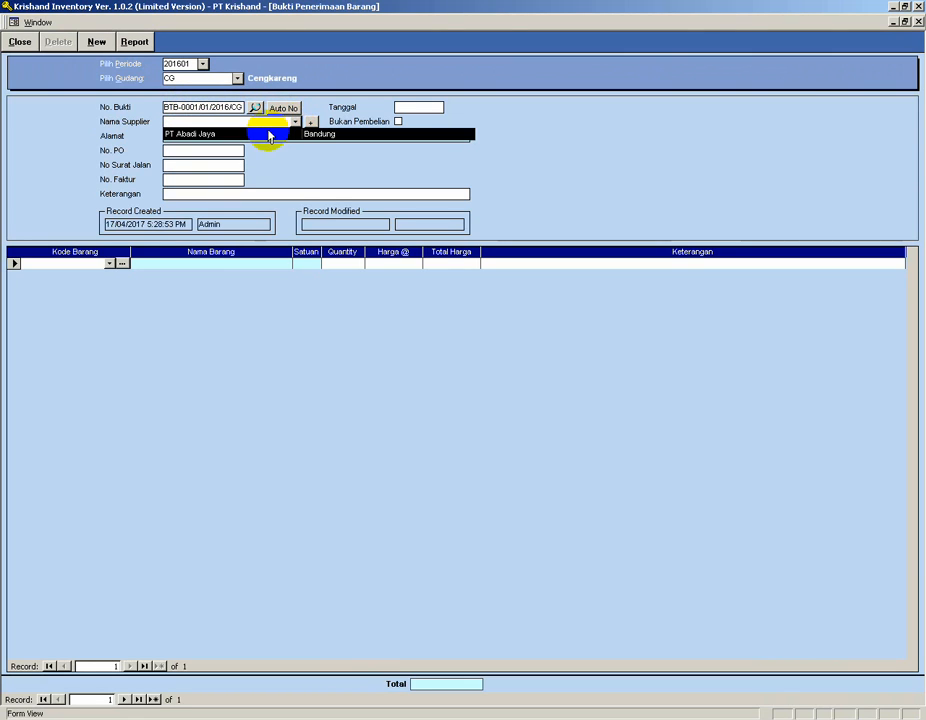
left_click(266, 135)
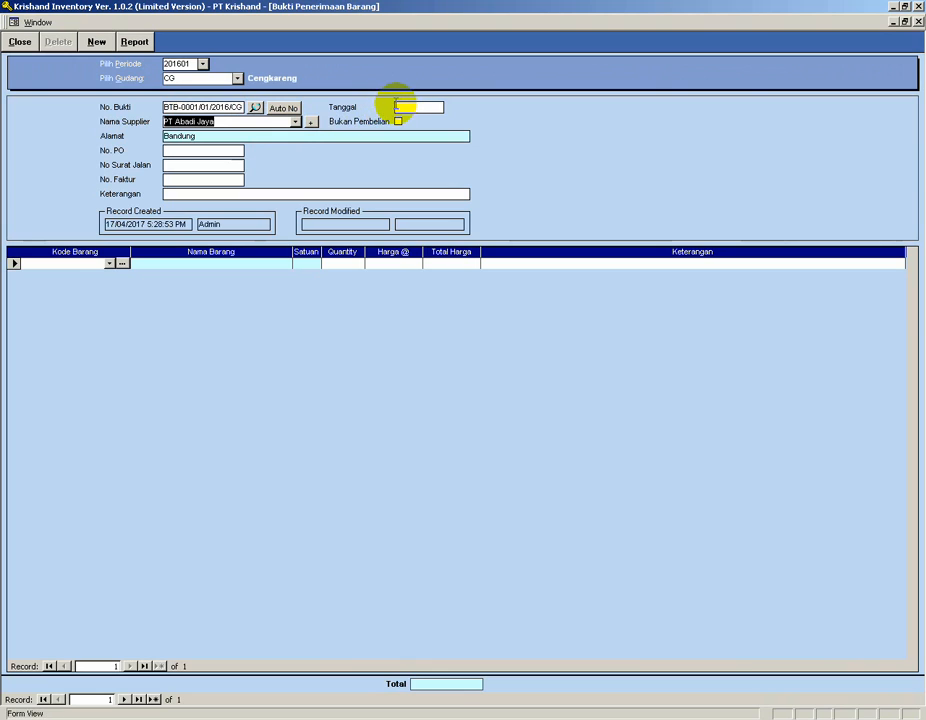
Set the receipt date to 05/01/2016.
left_click(400, 106)
type("0")
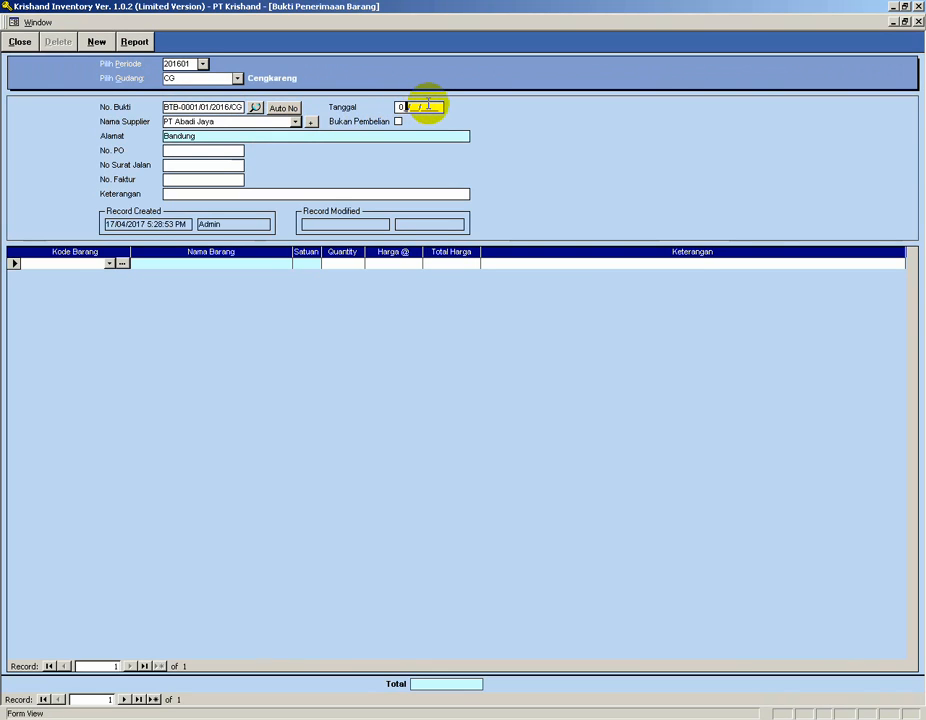
type("5/01/2016")
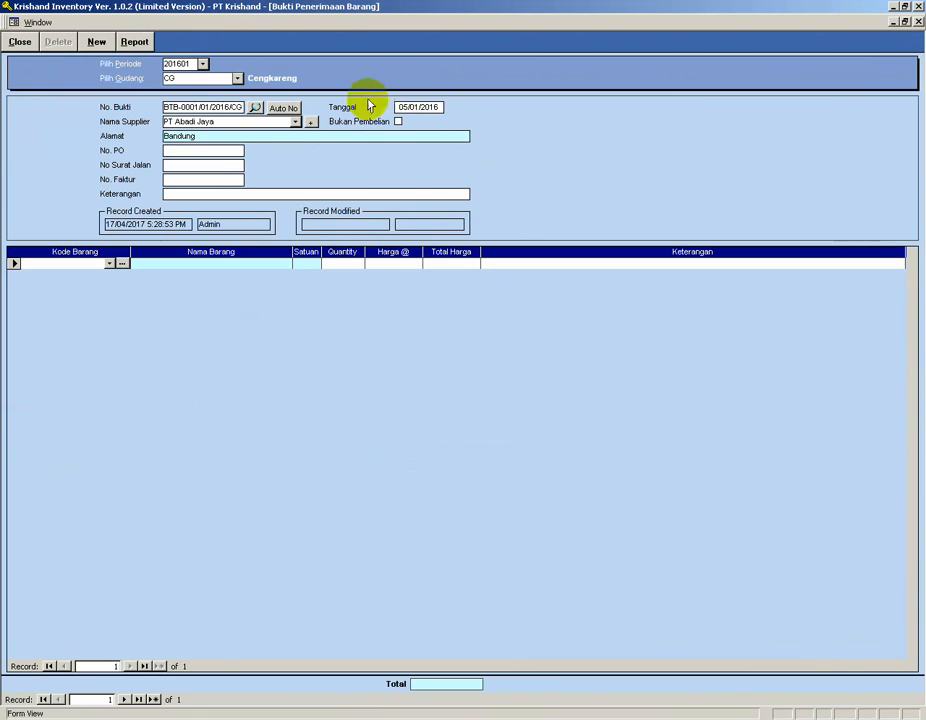
Leave the PO, delivery note, invoice and remarks fields empty and move to the first item code cell.
left_click(195, 150)
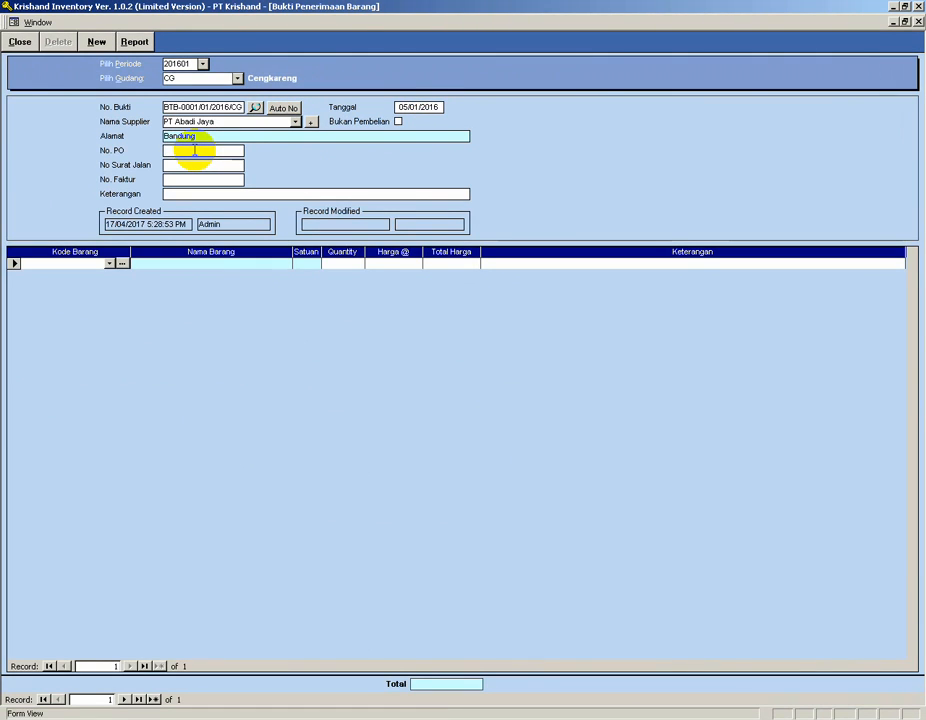
left_click(180, 164)
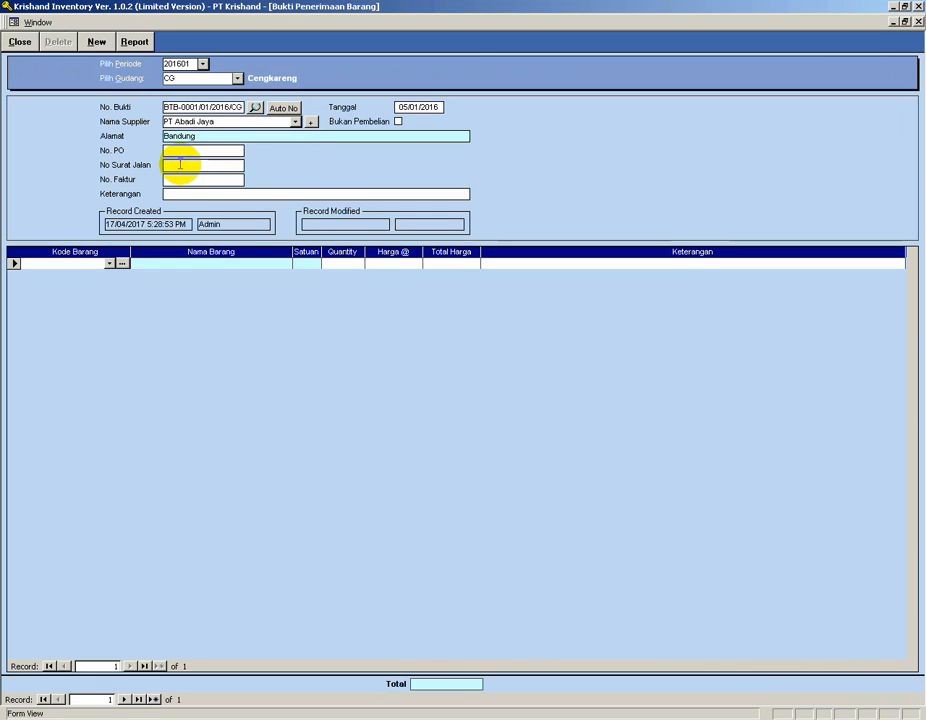
left_click(177, 179)
left_click(179, 193)
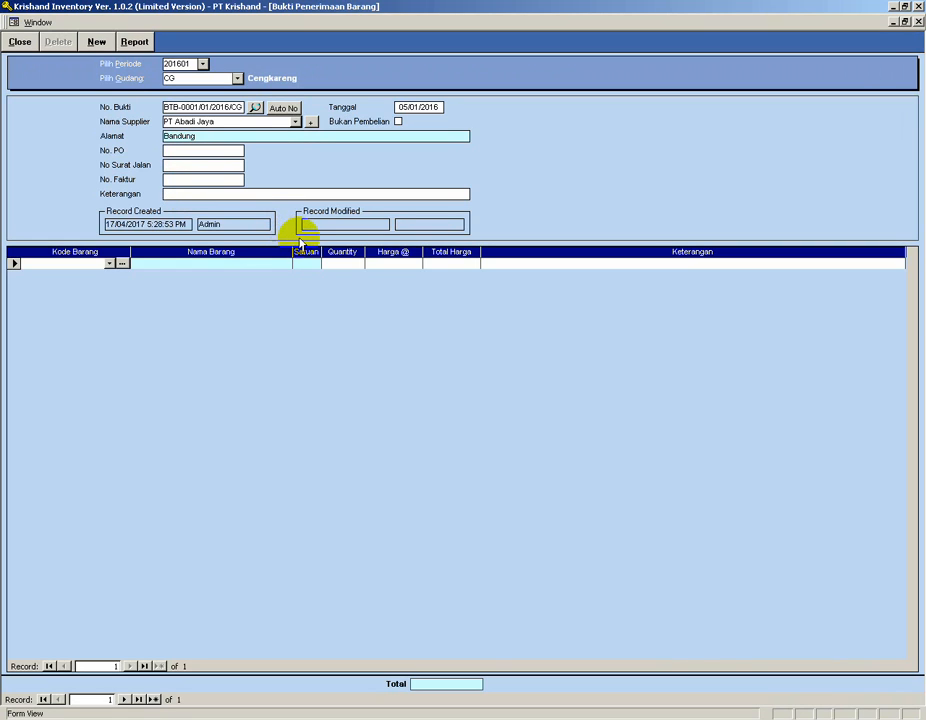
left_click(77, 263)
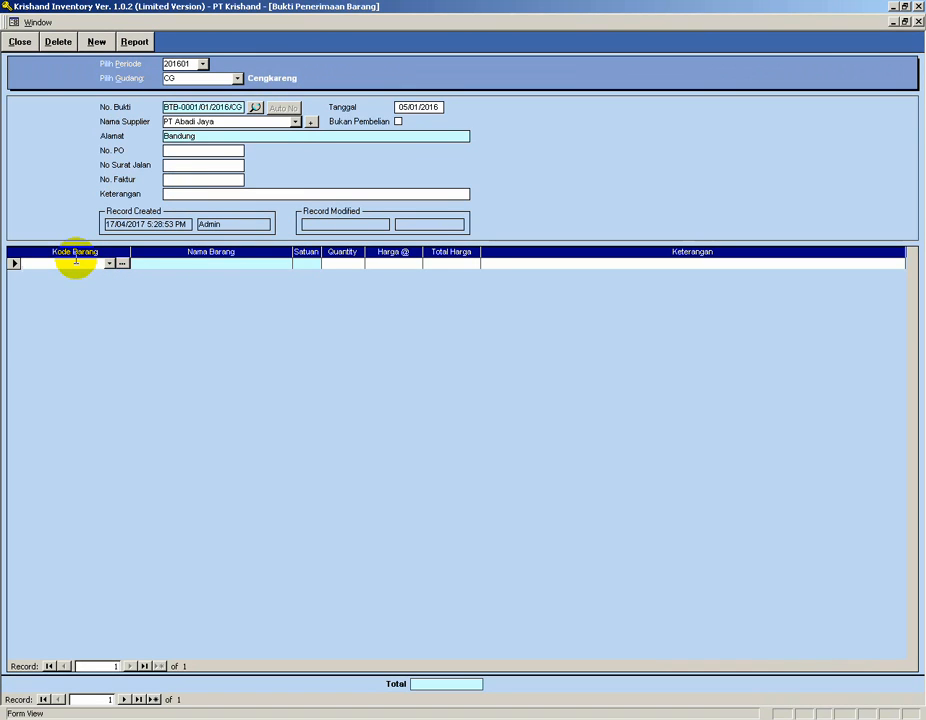
Check the purchase list and enter item CL-001 on the first receipt line with quantity 20 at price 80,000.
key("alt+Tab")
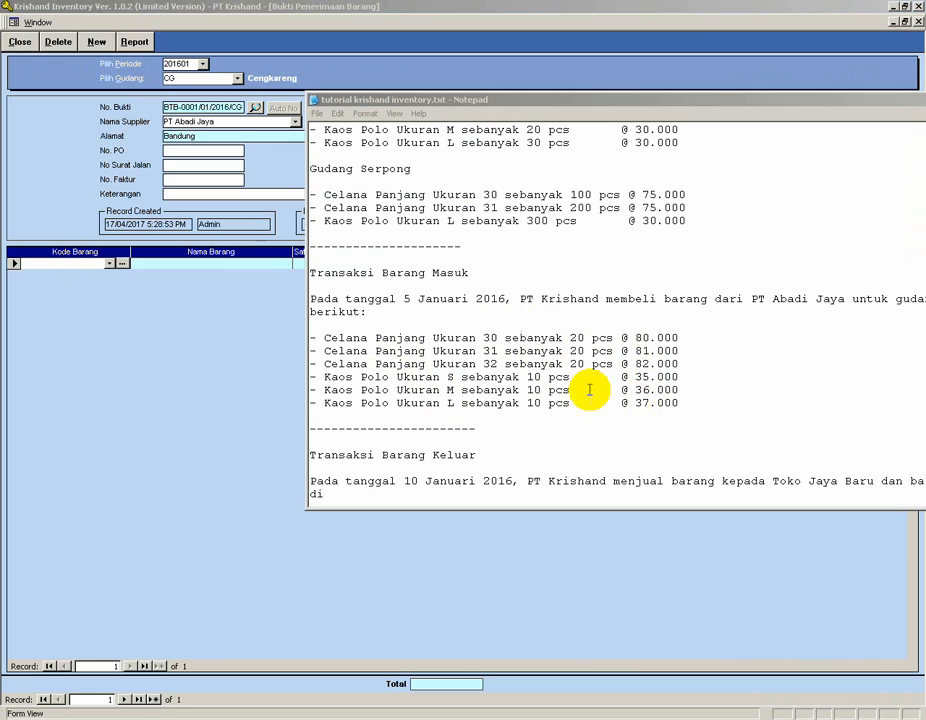
left_click(109, 263)
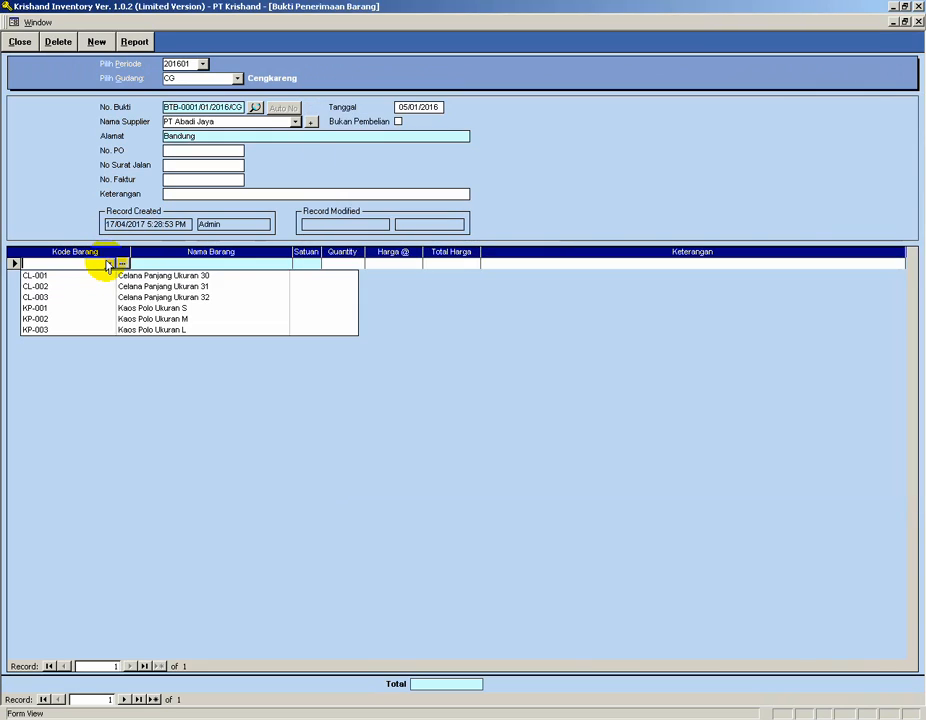
left_click(97, 275)
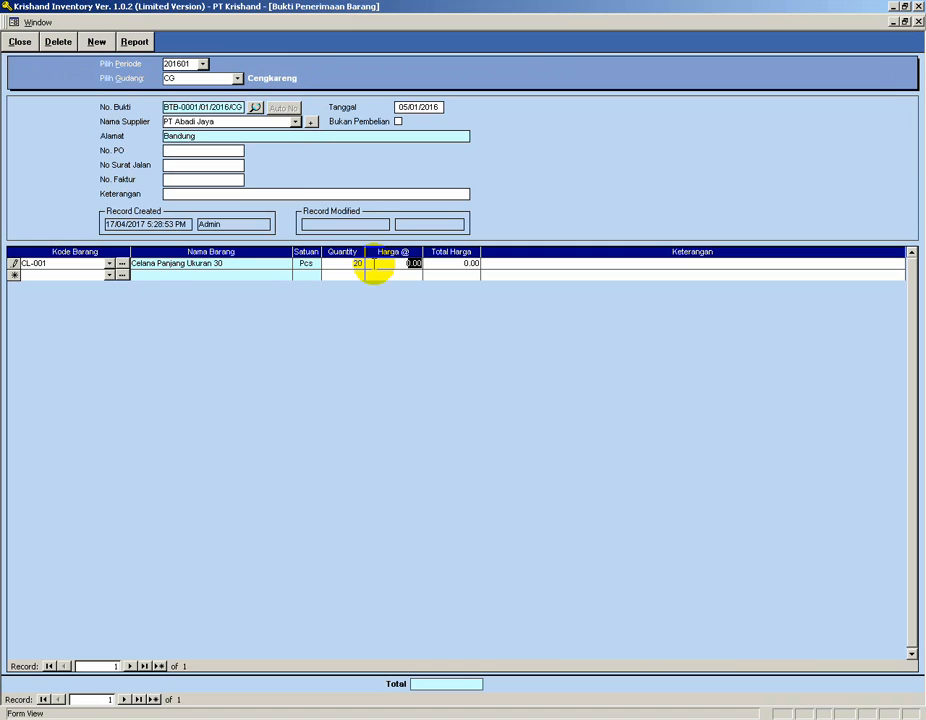
key("alt+Tab")
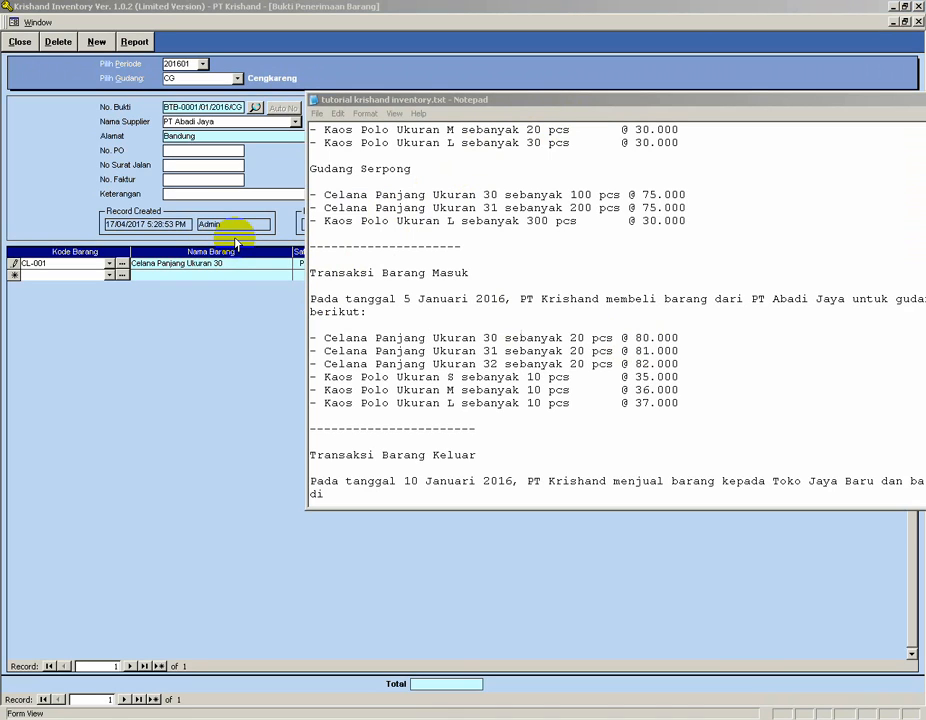
left_click(734, 89)
left_click_drag(406, 263, 438, 264)
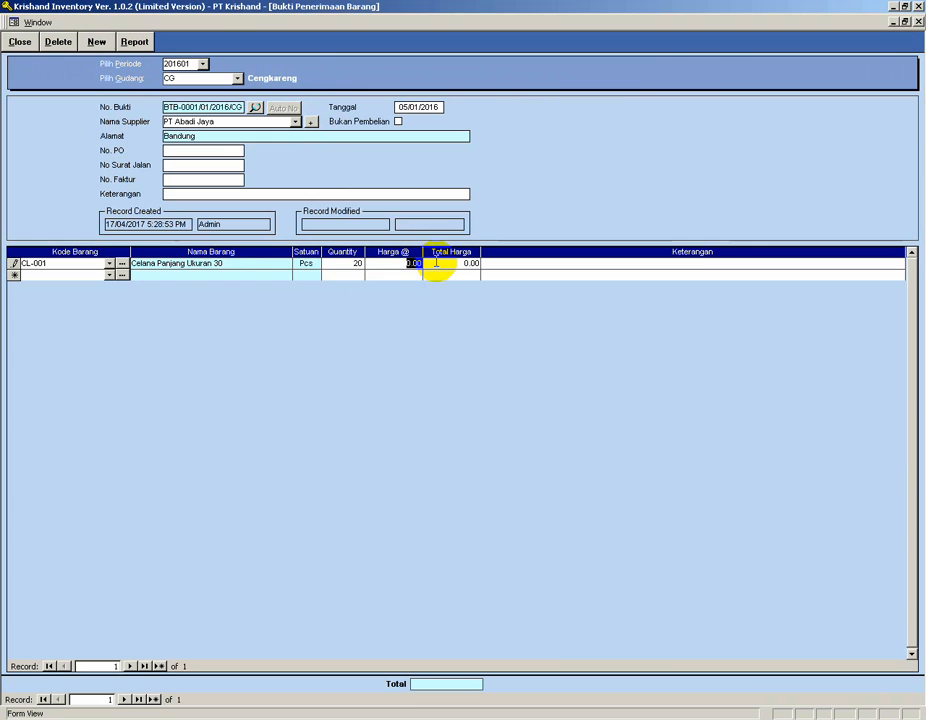
type("80,000")
Add item CL-002 on the second line with quantity 20 at price 81,000.
left_click(109, 275)
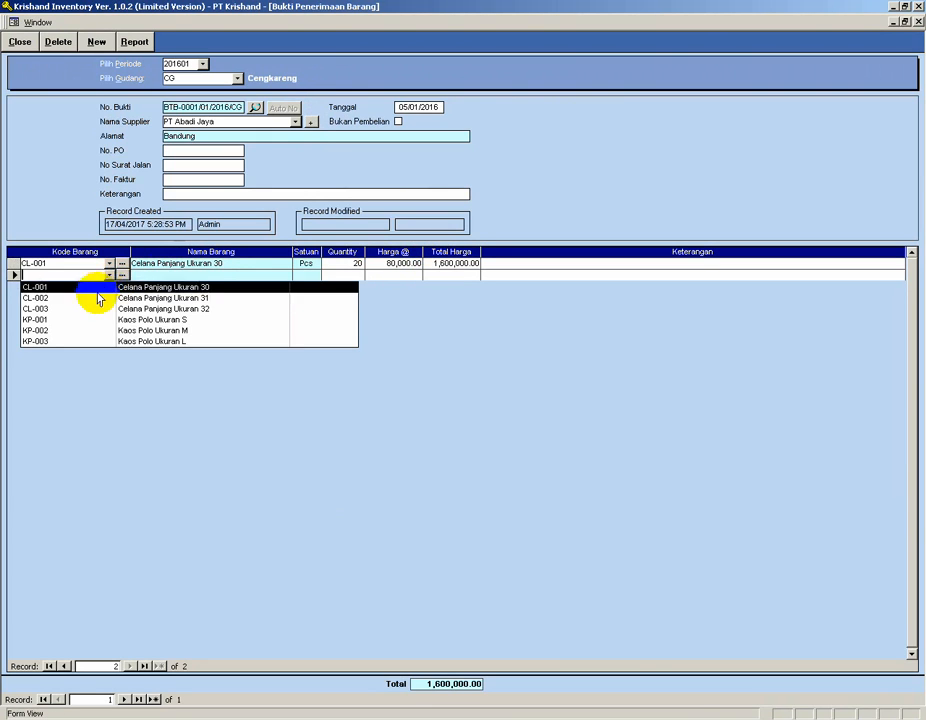
left_click(92, 297)
key("Tab")
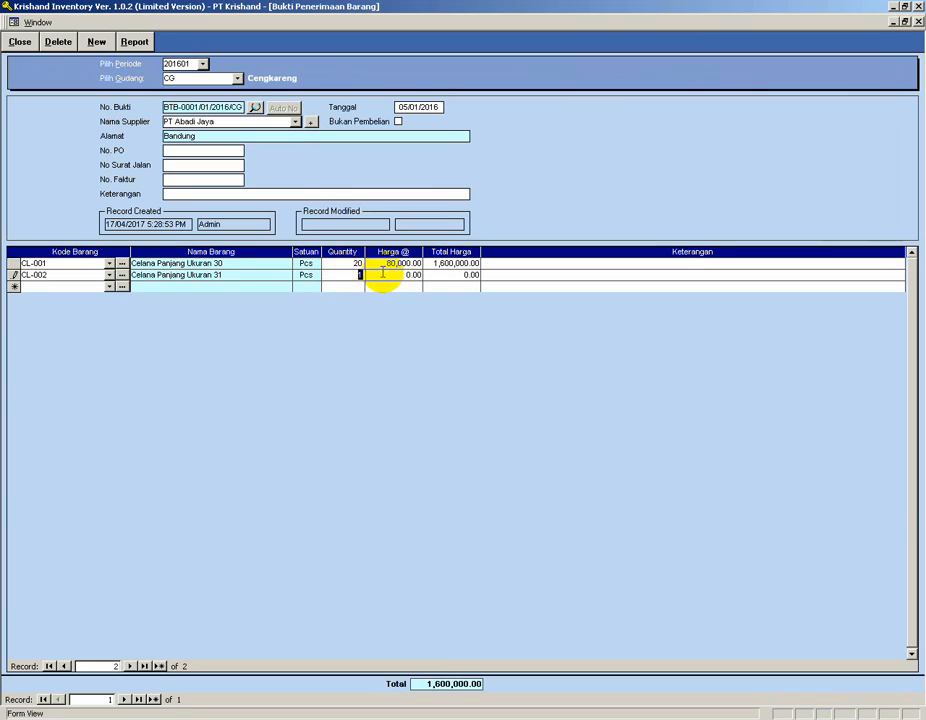
key("Tab")
type("81,000")
key("Tab")
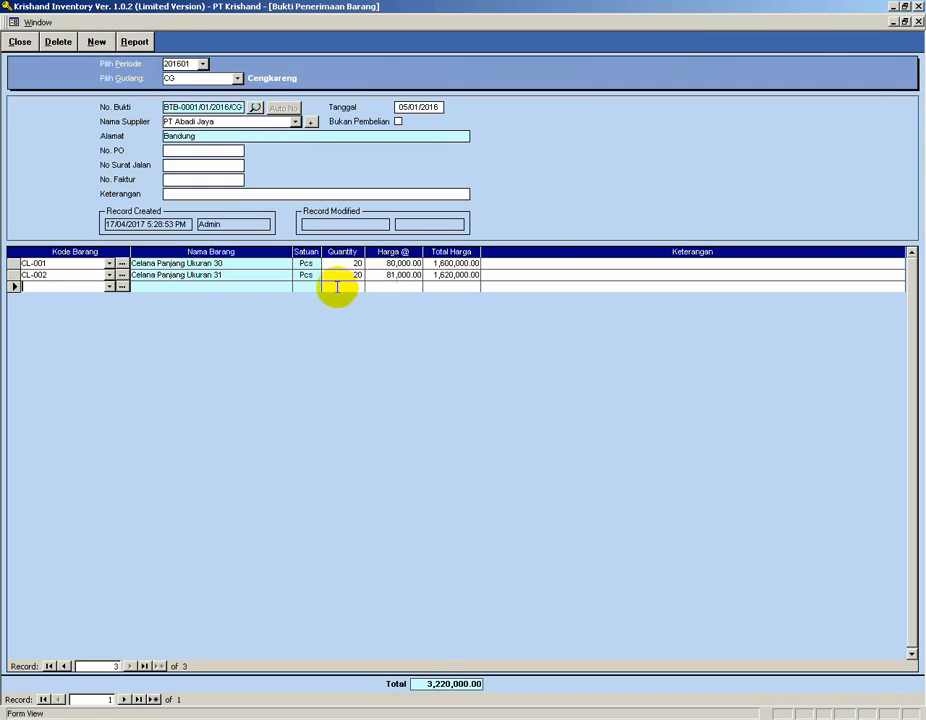
Pick CL-003 through the item search dialog and enter quantity 20 at price 82,000.
left_click(122, 287)
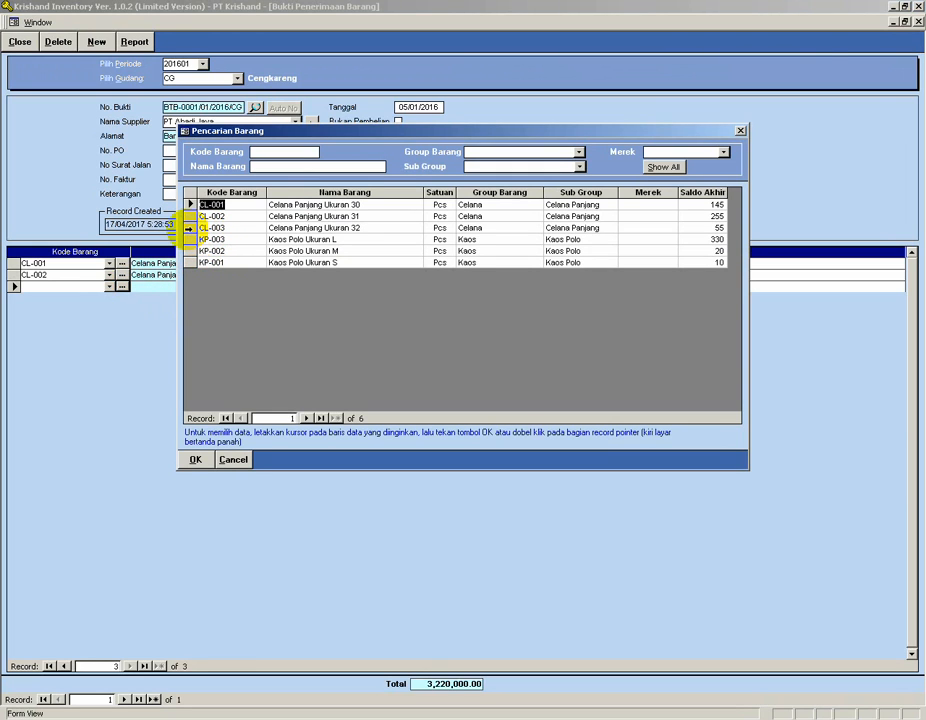
double_click(188, 228)
left_click(341, 287)
key("Tab")
type("8")
key("Tab")
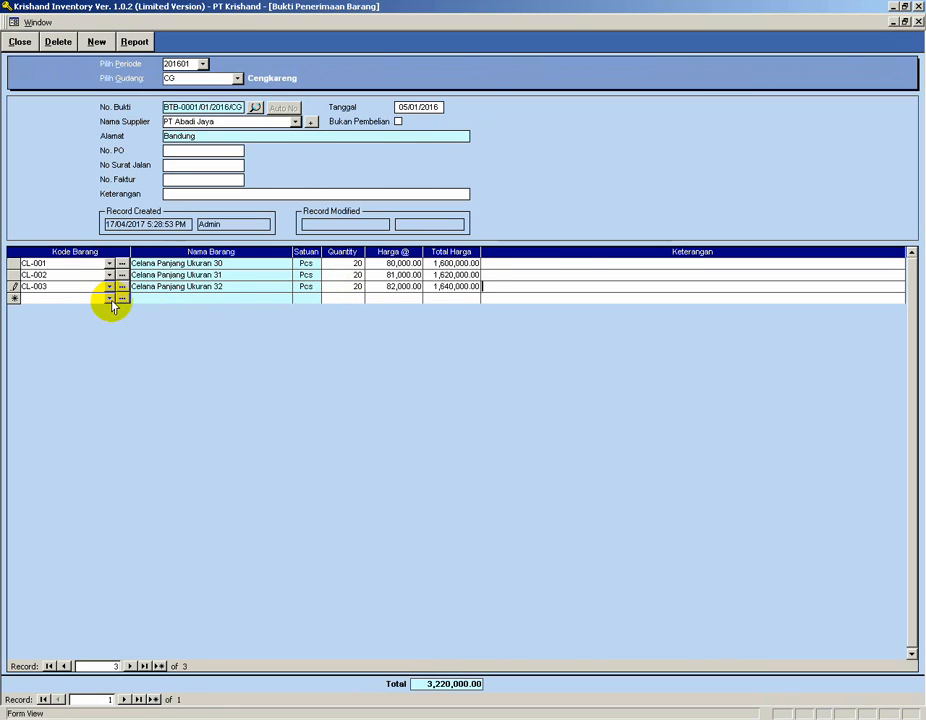
Add item KP-001 with quantity 10 at price 30,000.
left_click(110, 299)
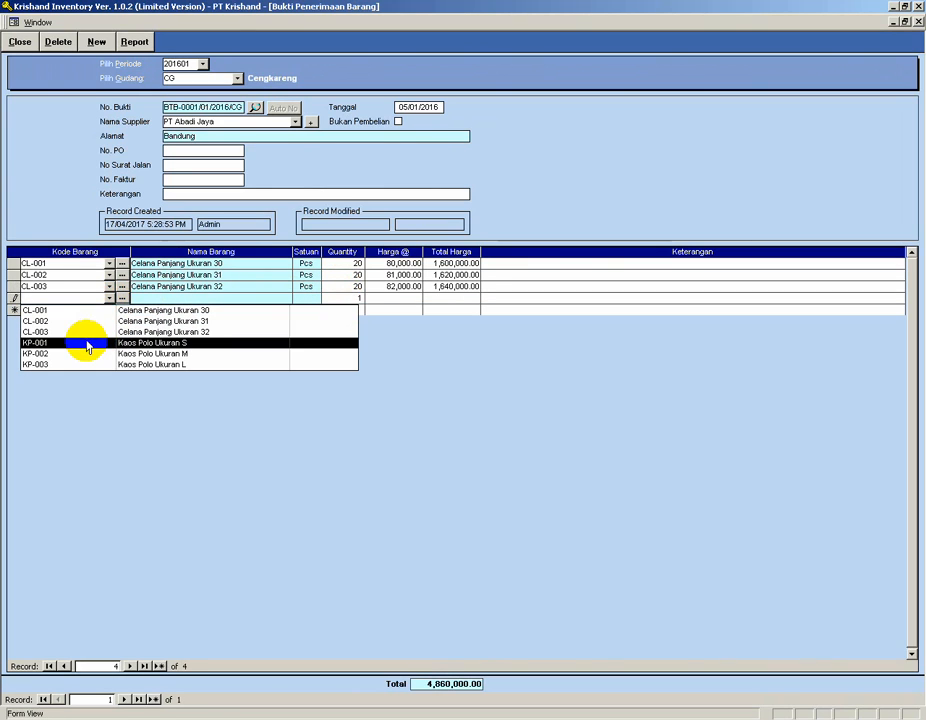
left_click(85, 341)
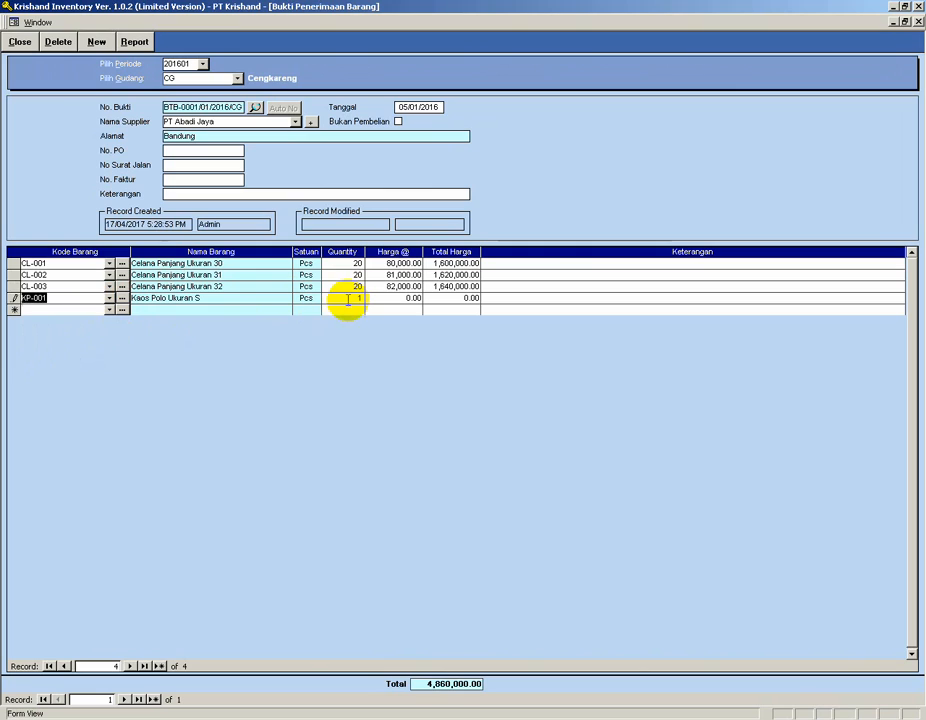
left_click_drag(349, 299, 378, 299)
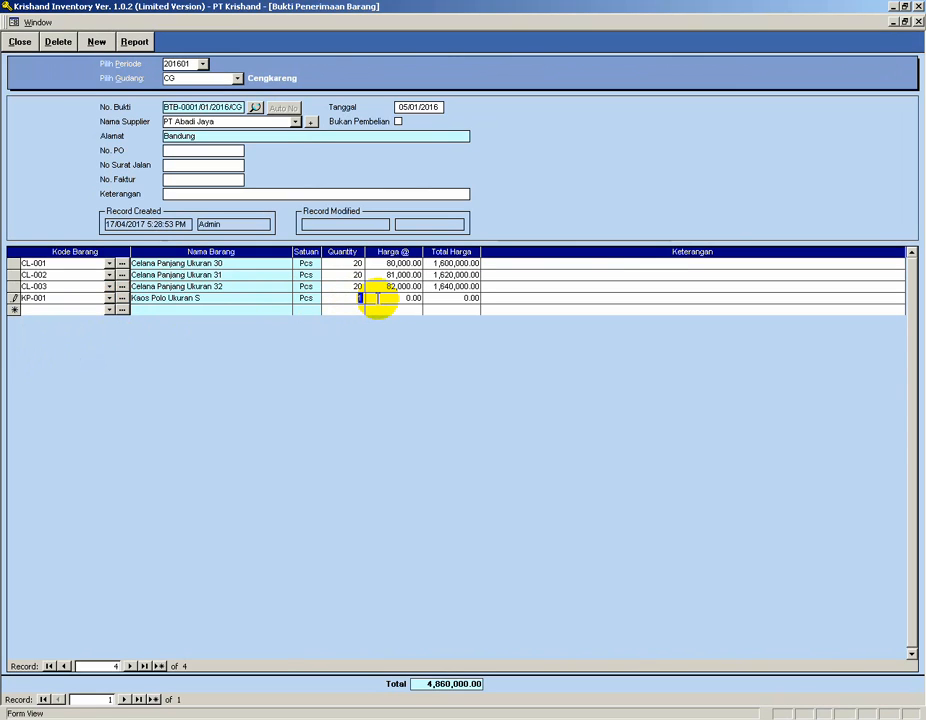
type("1")
key("Tab")
type("30")
key("Tab")
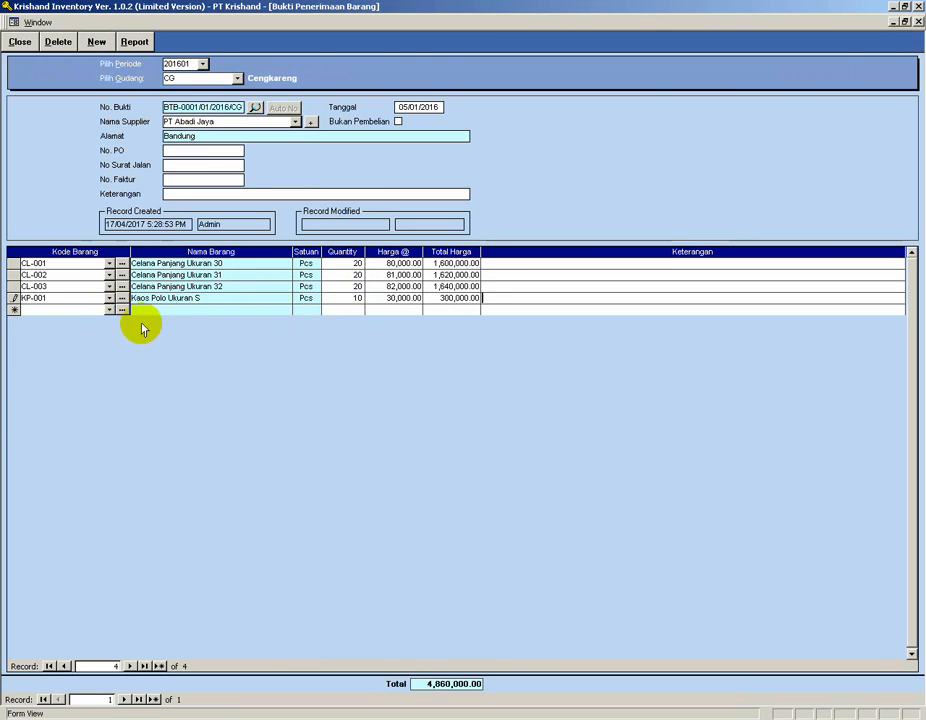
Search items by name "kaos", pick KP-002, and enter quantity 10 at price 31,000.
left_click(89, 310)
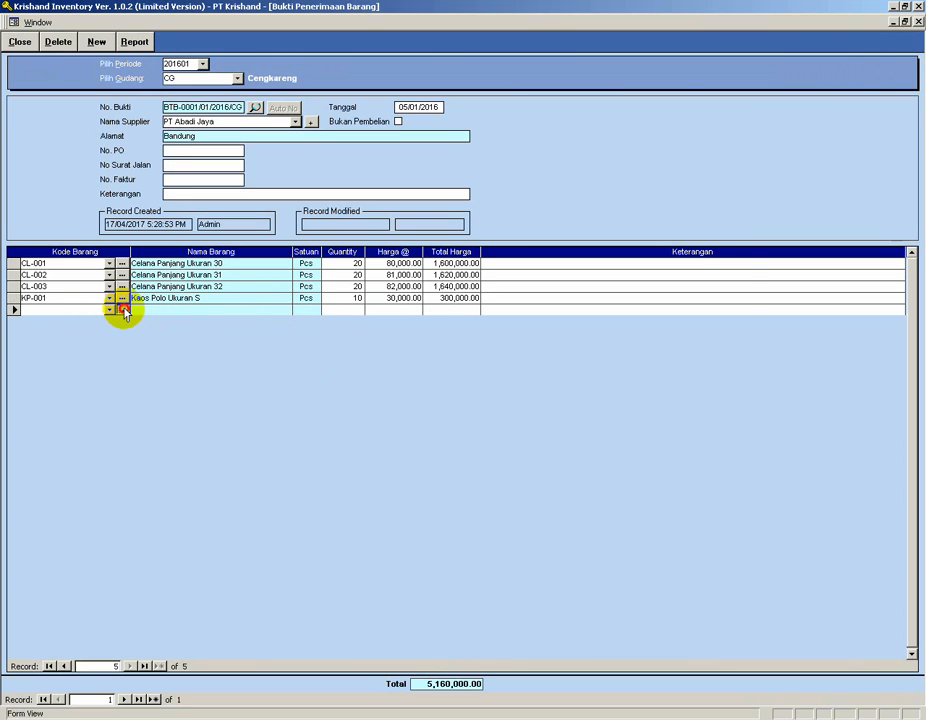
left_click(123, 310)
left_click(282, 167)
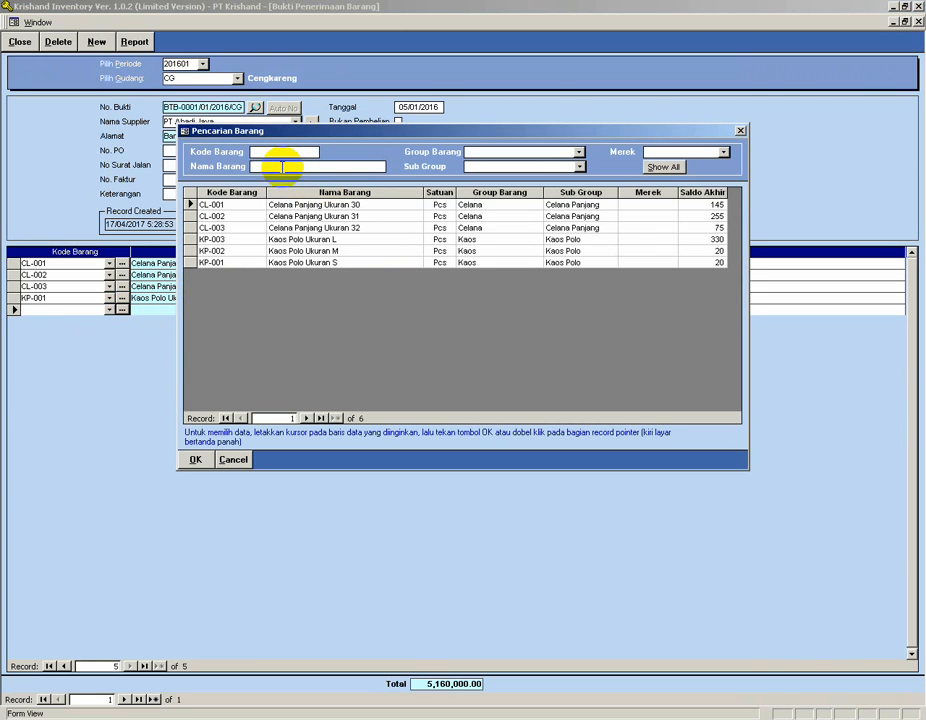
type("kaos")
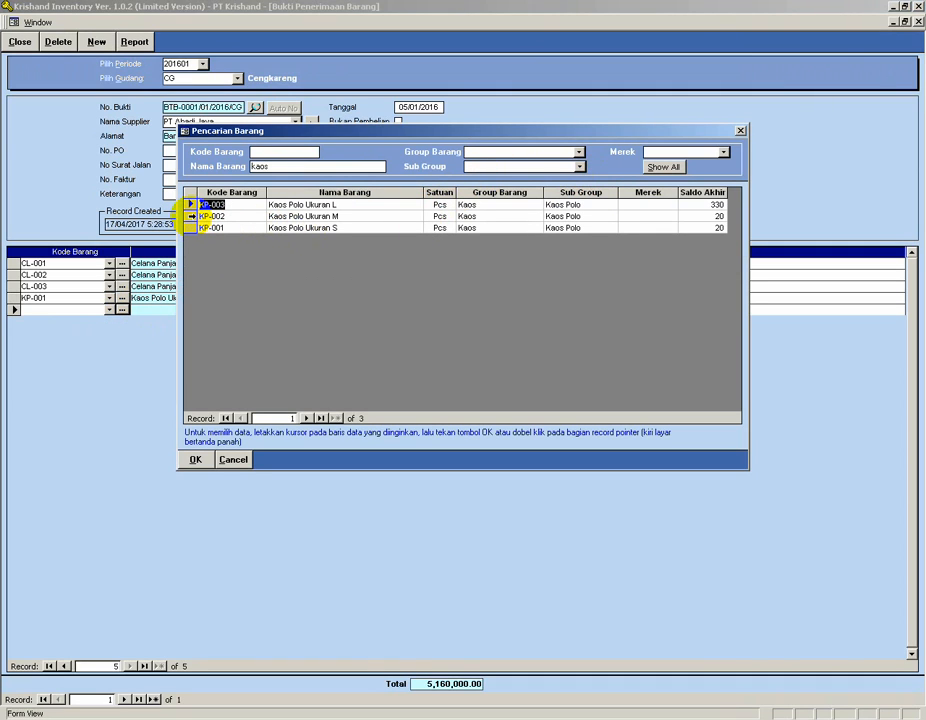
double_click(190, 215)
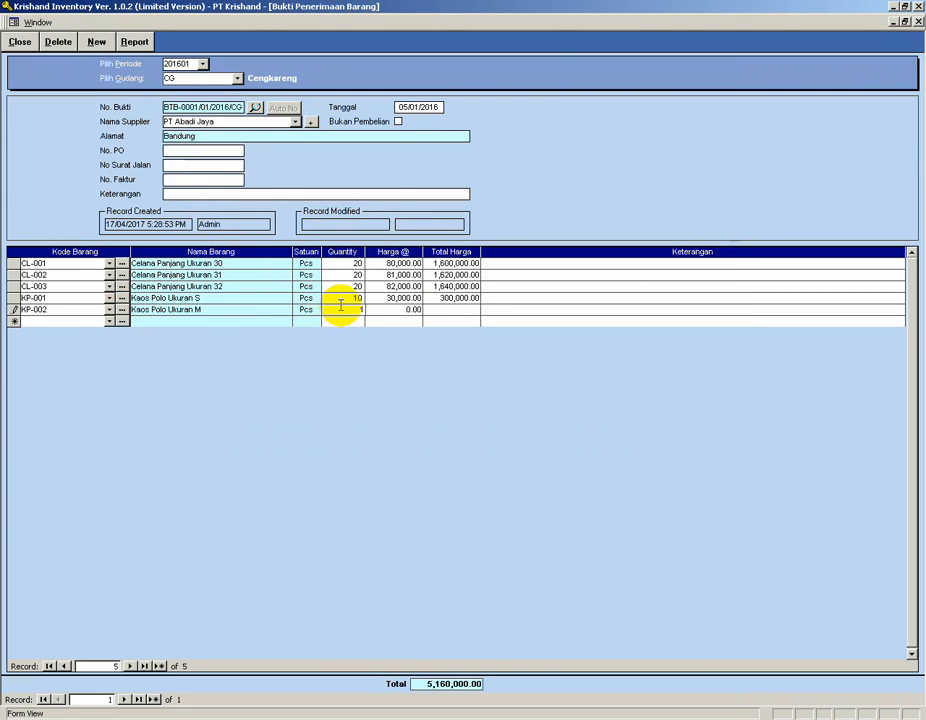
key("Tab")
type("3")
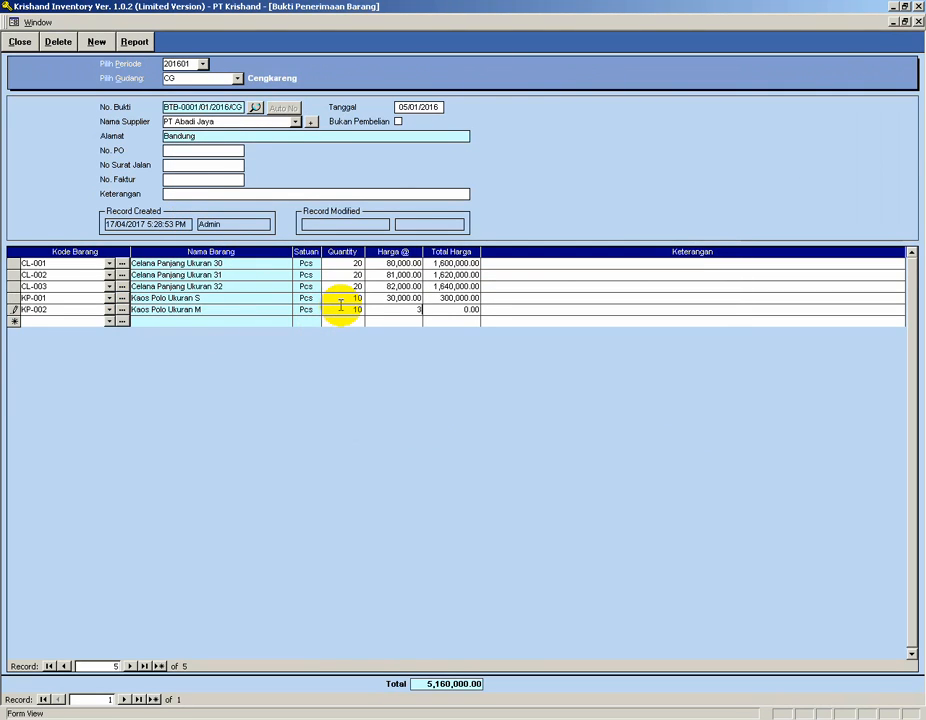
type("1,000")
key("Tab")
Add item KP-003 with quantity 10 at price 32,000.
left_click(109, 321)
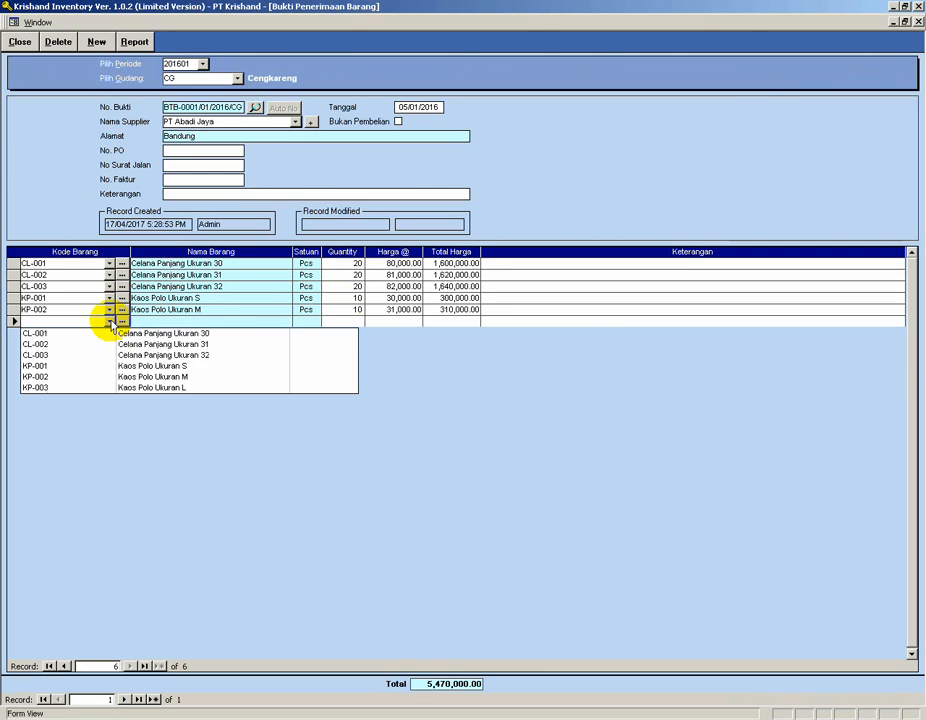
left_click(87, 390)
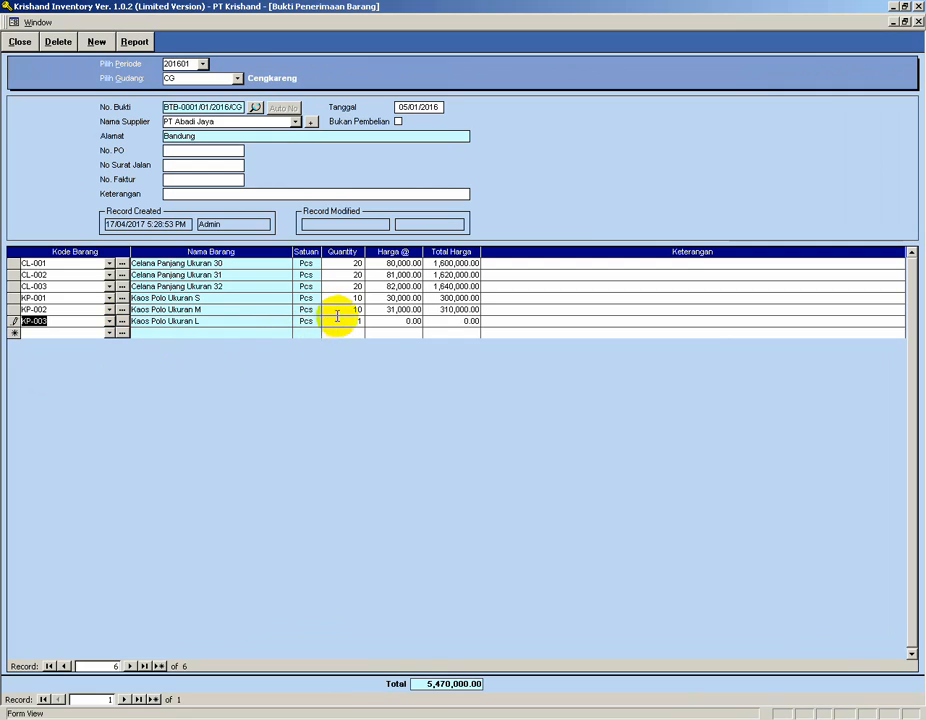
key("Tab")
type("3")
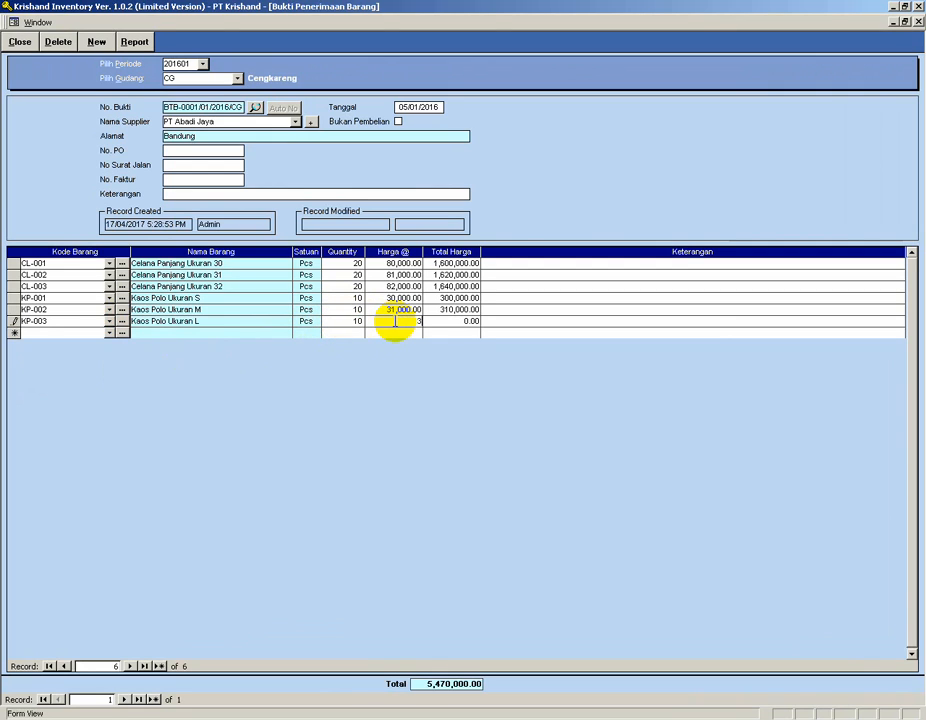
key("Tab")
left_click(72, 334)
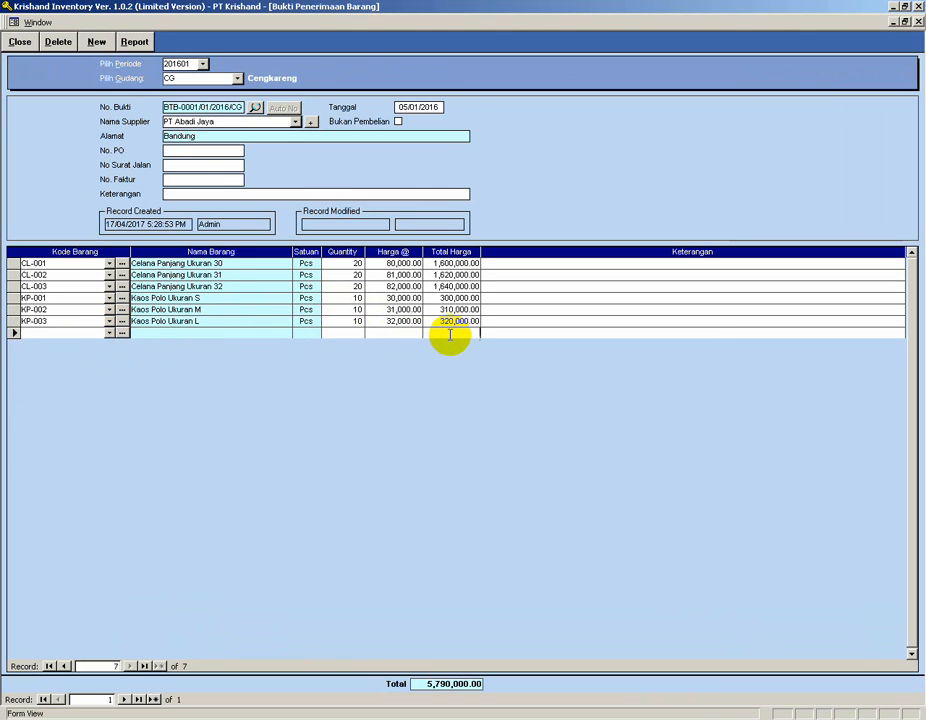
Compare with the purchase list and correct the Kaos Polo prices to 35,000, 36,000 and 37,000.
key("alt+Tab")
left_click_drag(471, 132, 455, 388)
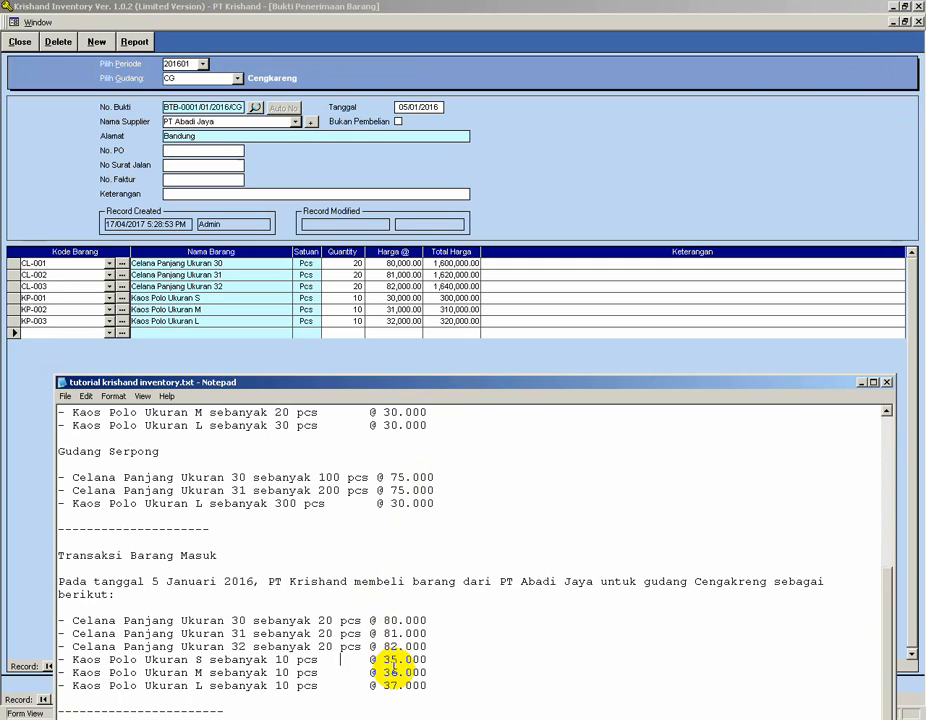
left_click(391, 297)
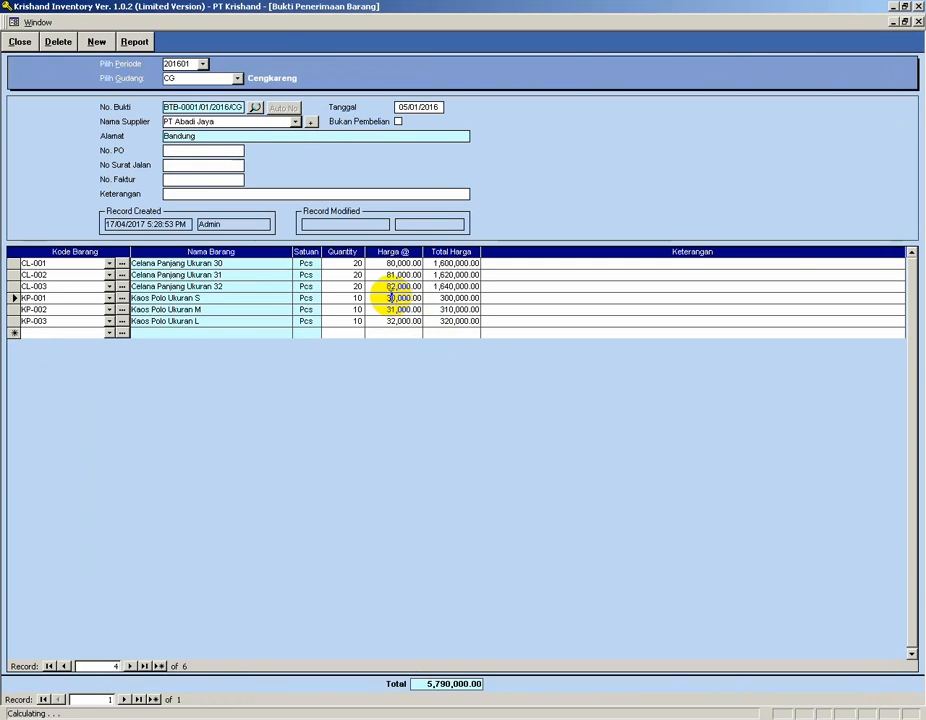
type("5")
left_click(392, 309)
type("6")
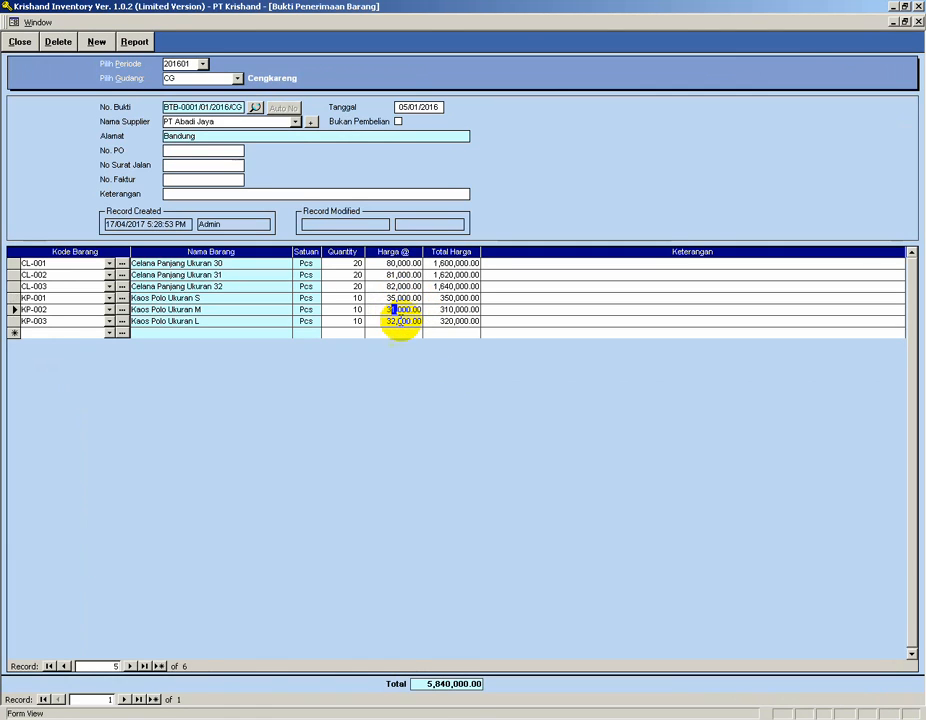
left_click(394, 321)
type("7")
left_click(395, 332)
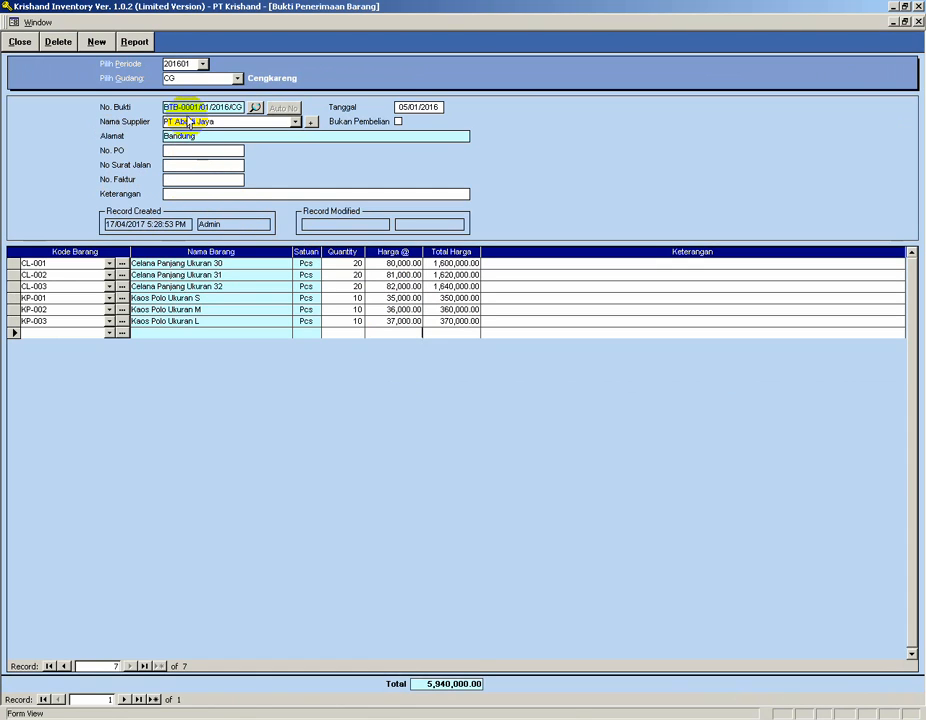
Save the receipt by starting a new one, then reopen receipt BTB-0001/01/2016/CG from the receipt search.
left_click(97, 43)
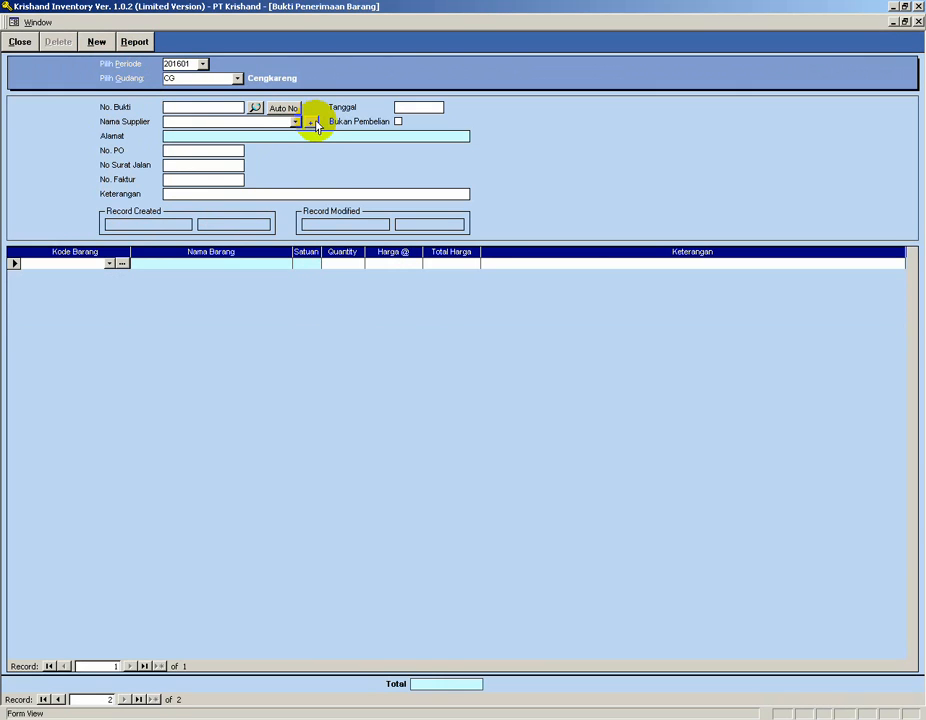
left_click(256, 107)
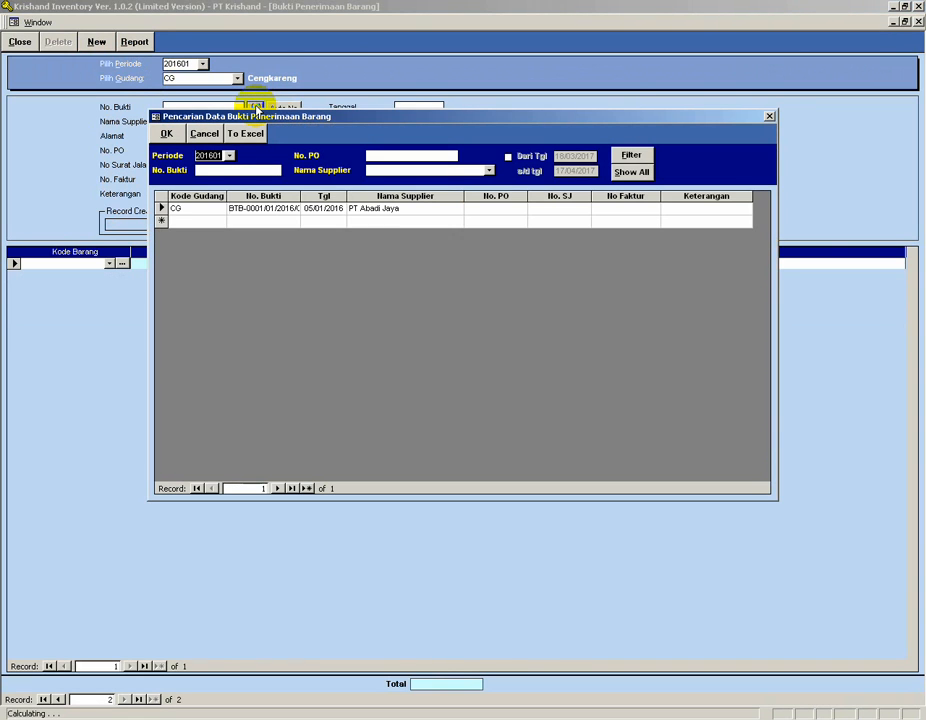
double_click(160, 208)
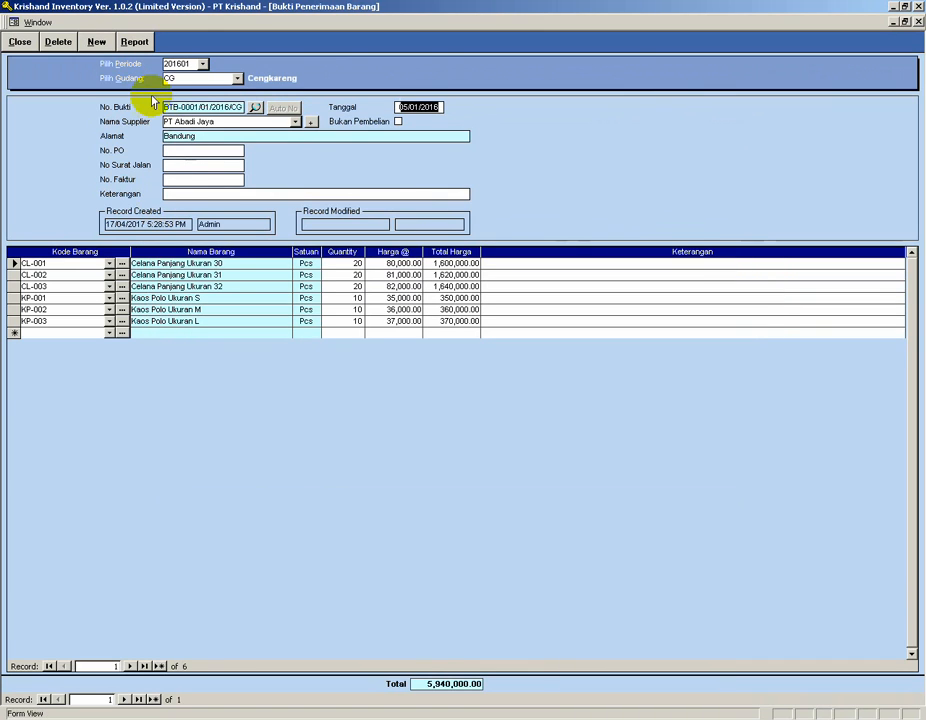
Close the receipt form and open the Kartu Barang stock card for CL-001 in the Cengkareng warehouse.
left_click(17, 43)
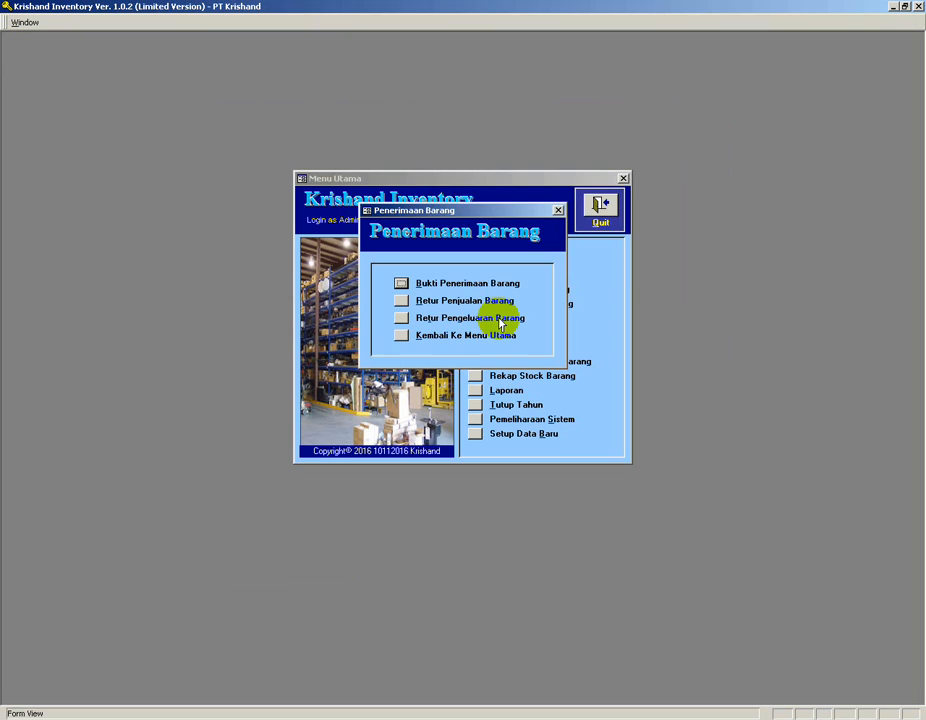
left_click(401, 334)
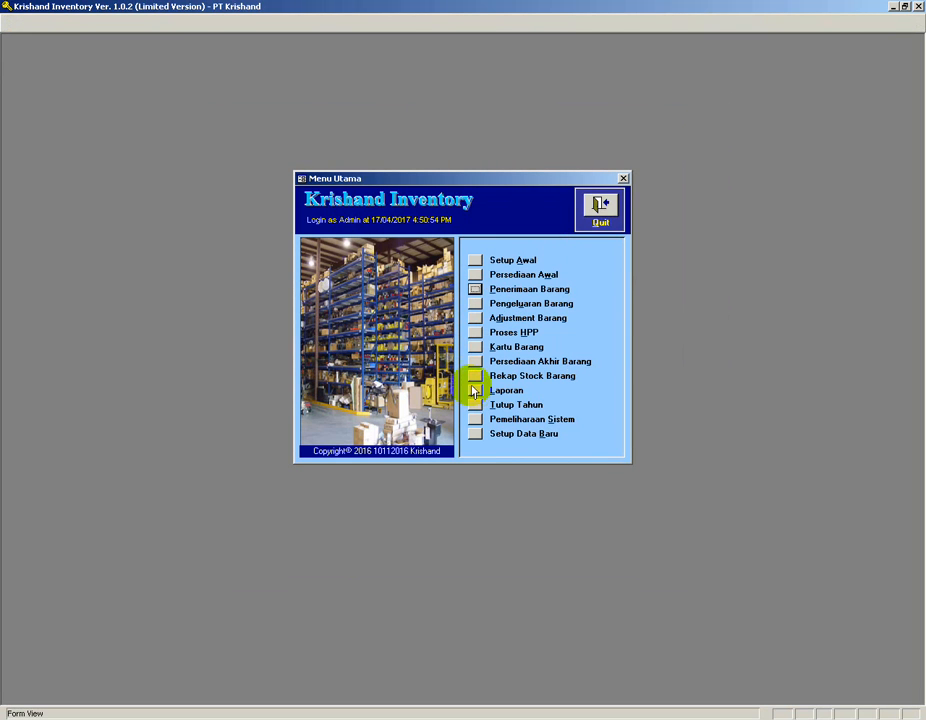
left_click(474, 347)
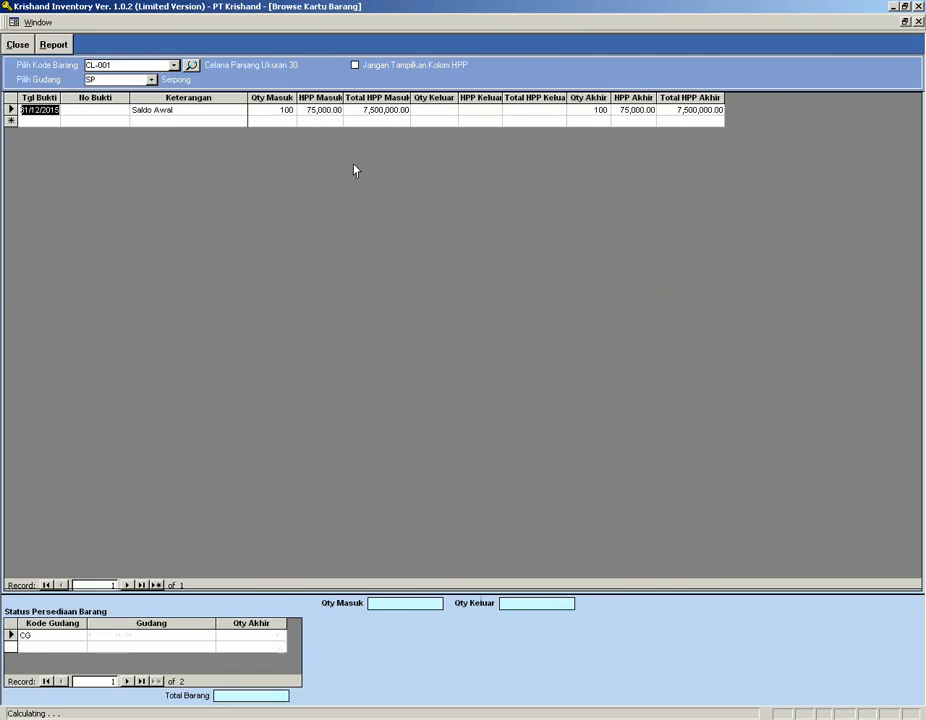
left_click(150, 78)
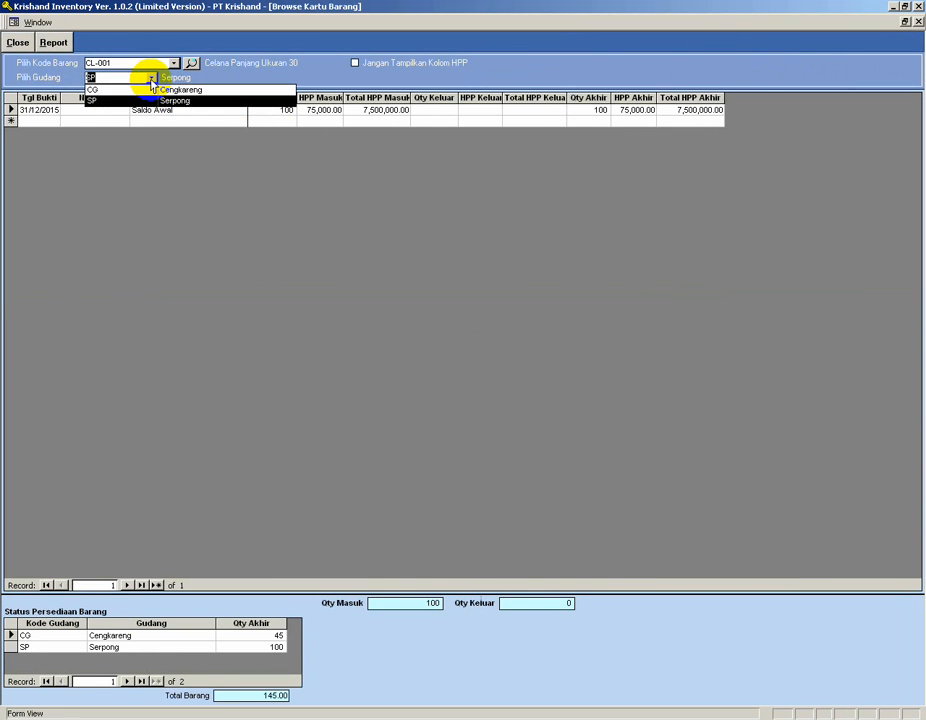
left_click(141, 90)
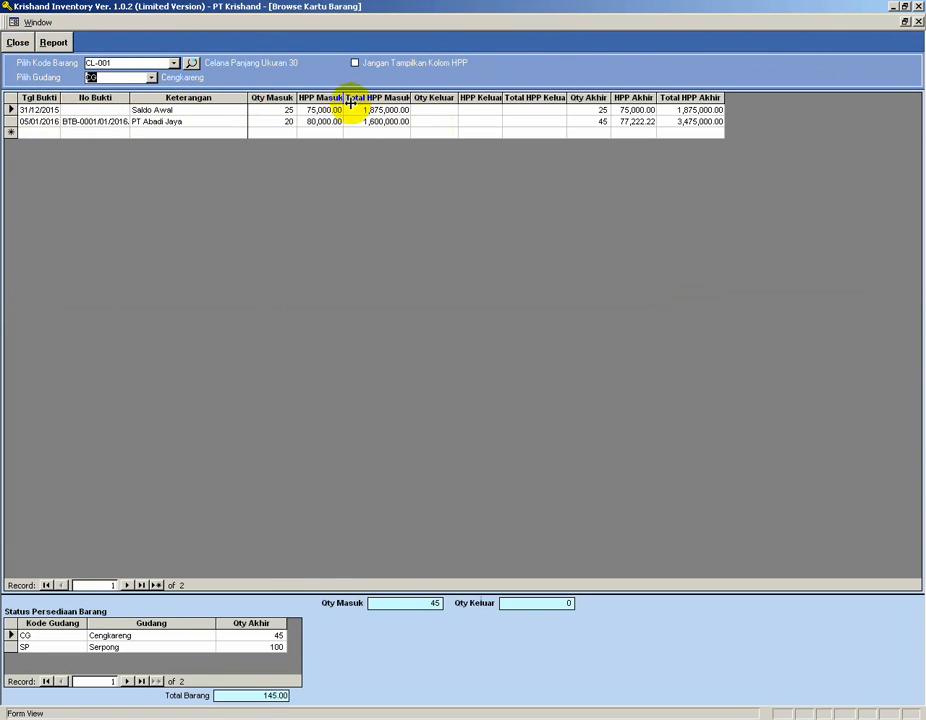
Open the BTB-0001/01/2016/CG receipt from the stock card's second entry, then close it.
left_click(280, 121)
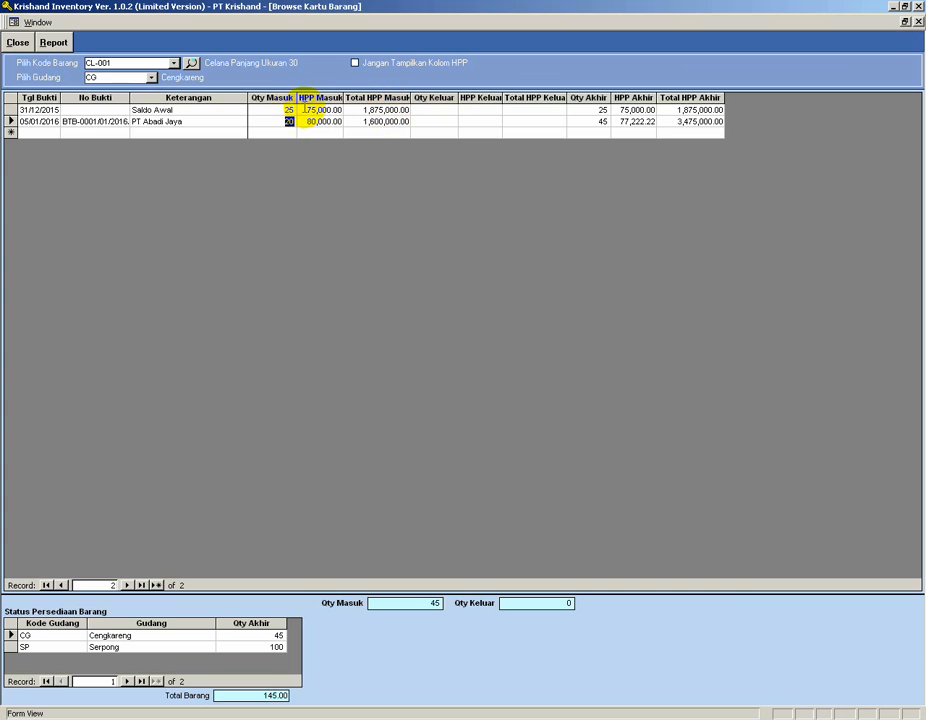
left_click(590, 109)
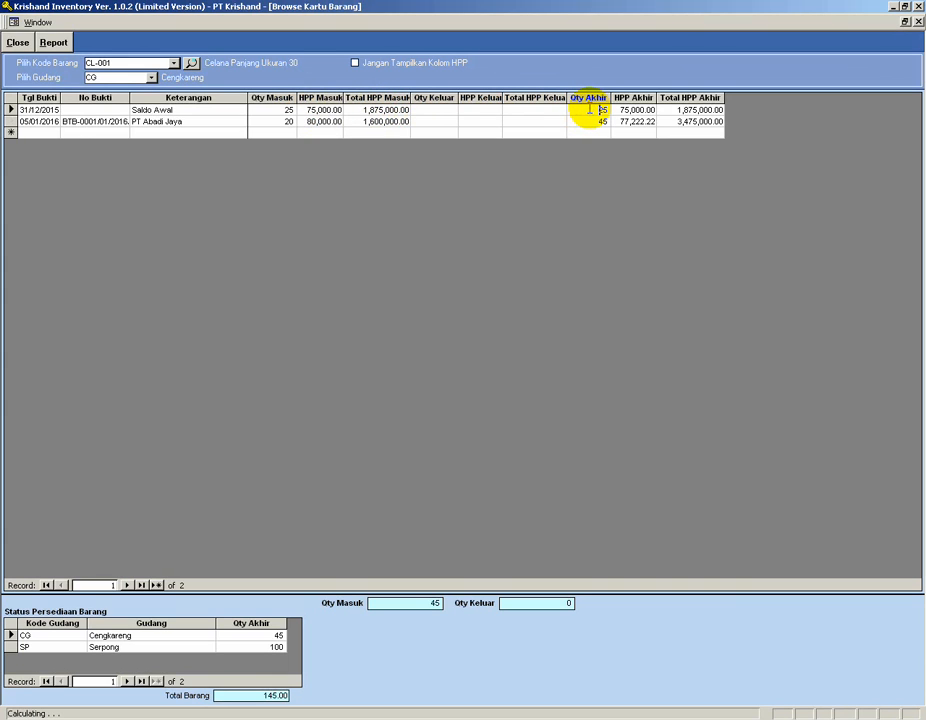
left_click(285, 121)
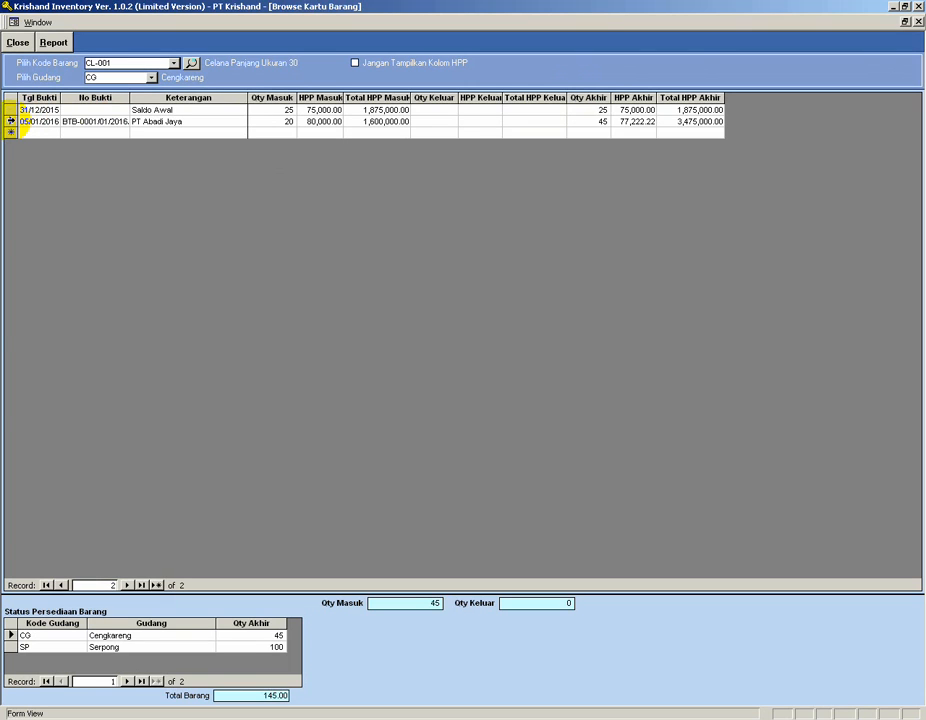
left_click(10, 121)
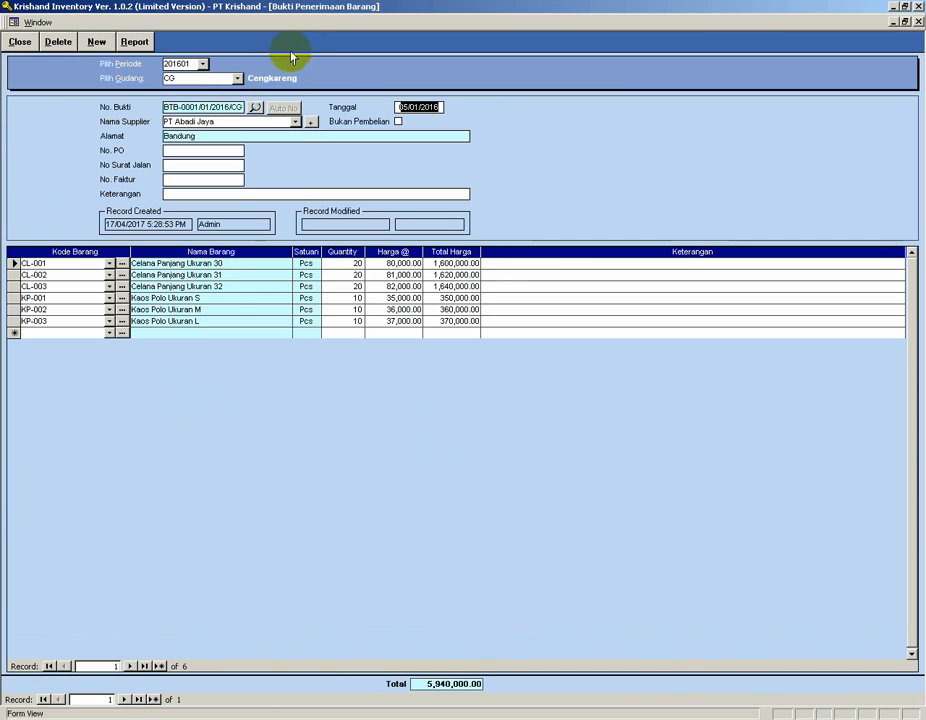
left_click(20, 42)
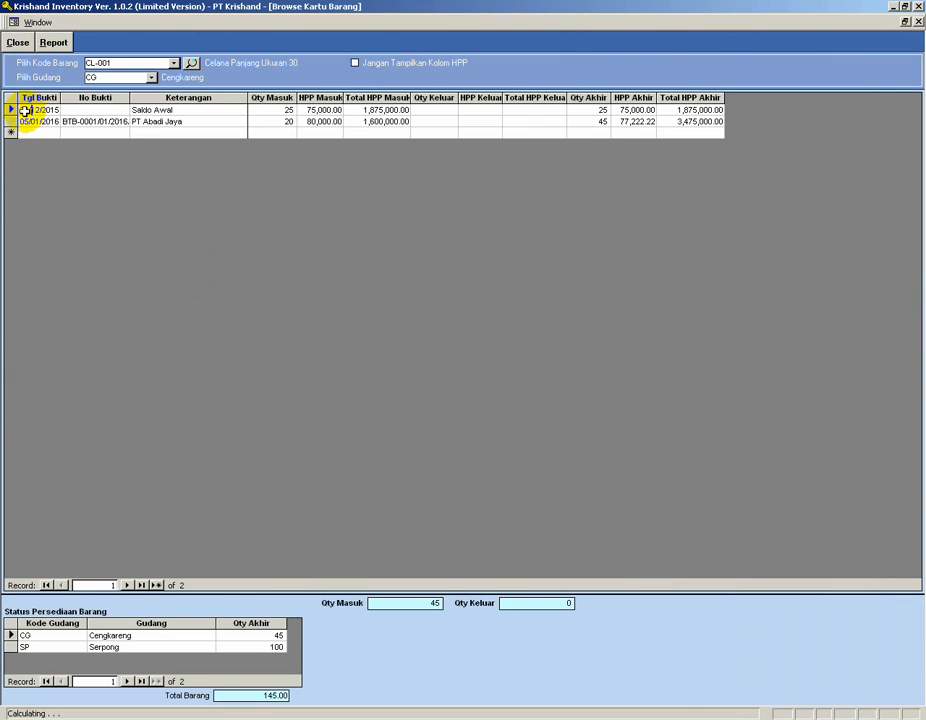
Open the opening-balance entry from the stock card's first row, close it, and close the stock card.
left_click(10, 110)
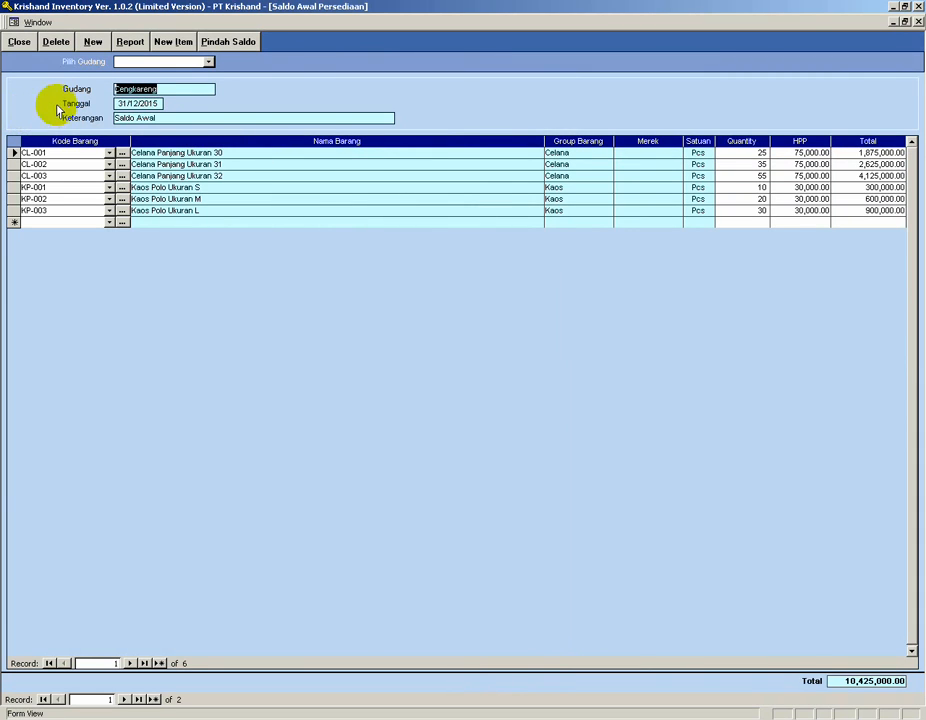
left_click(27, 45)
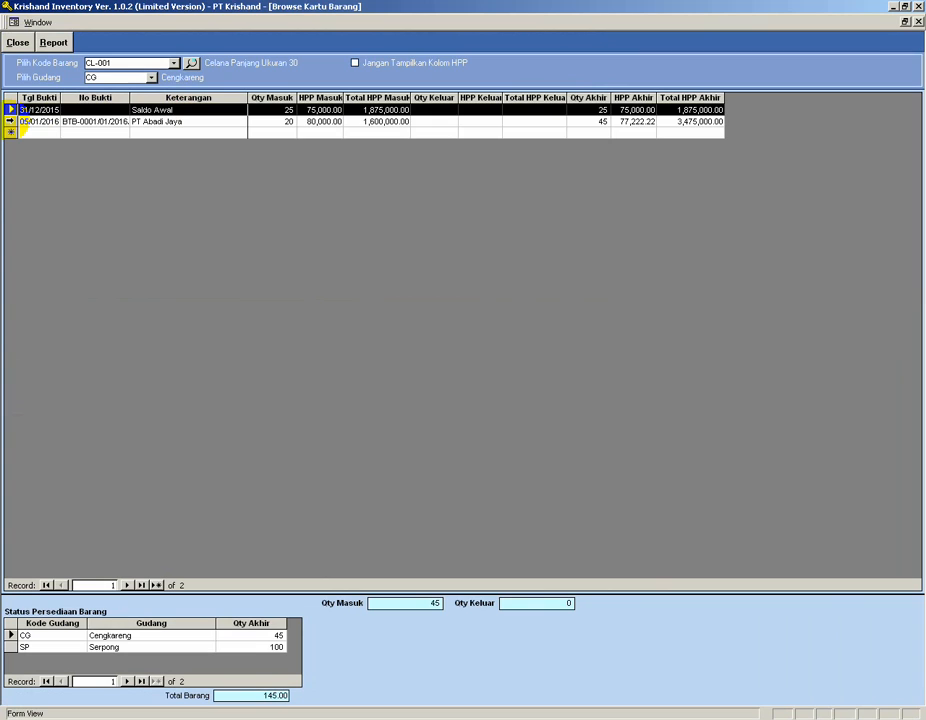
left_click(40, 131)
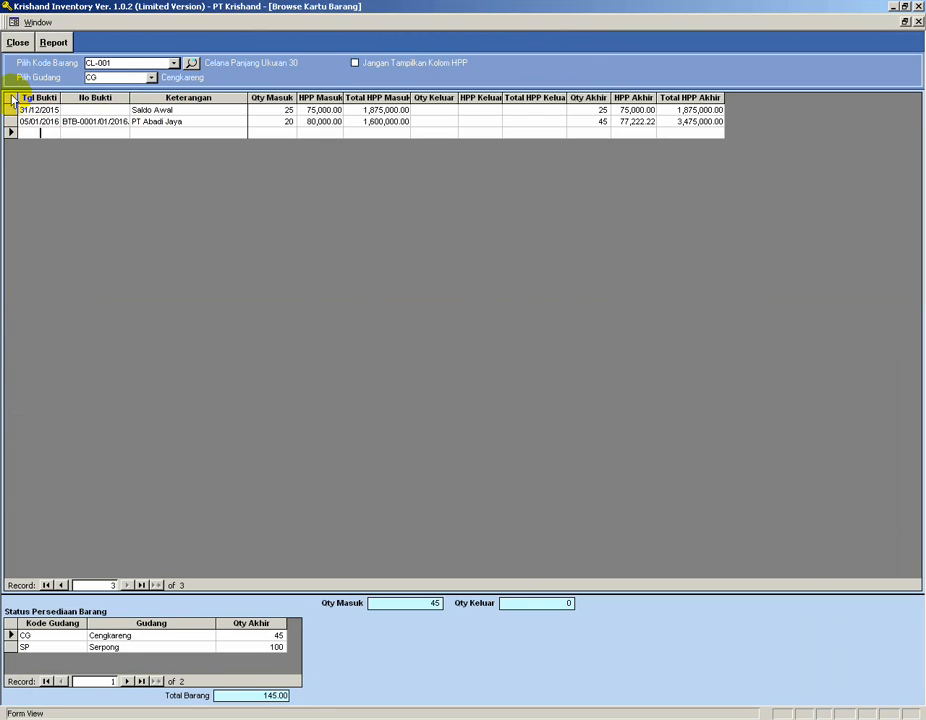
left_click(12, 98)
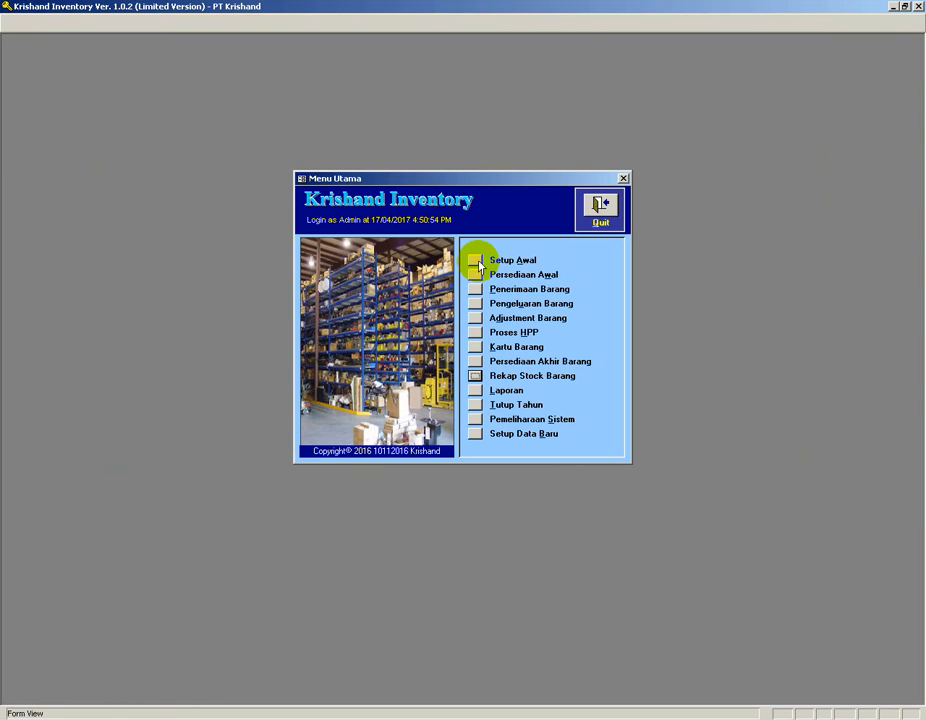
Set the Cengkareng Surat Jalan numbering format to prefix SJ-, four digits 0000 and suffix /01/2016/CG for all periods.
left_click(479, 264)
left_click(437, 326)
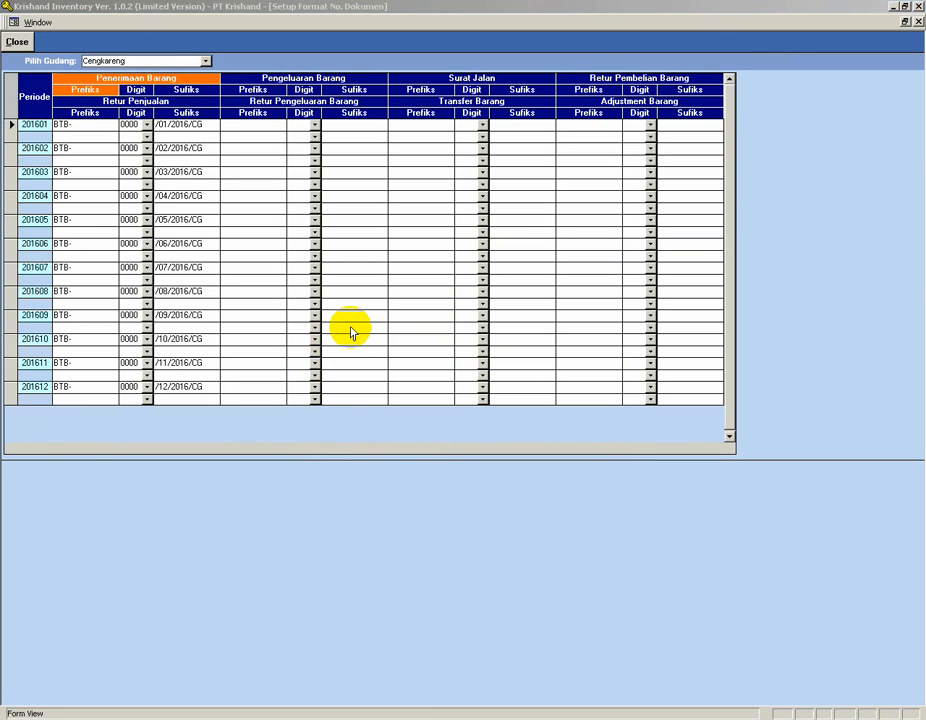
left_click(241, 125)
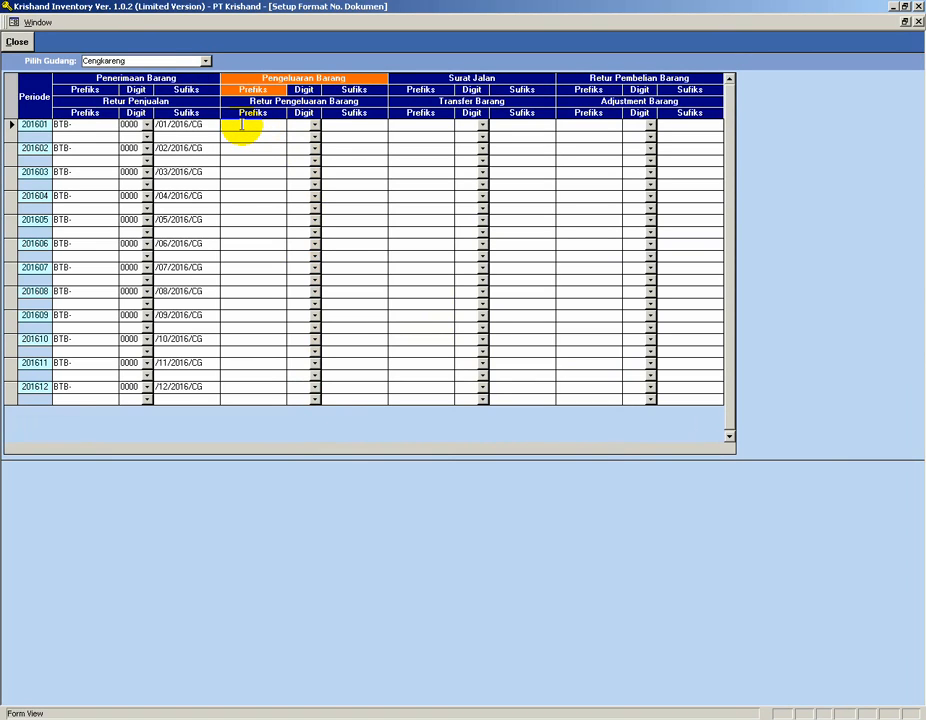
left_click(421, 126)
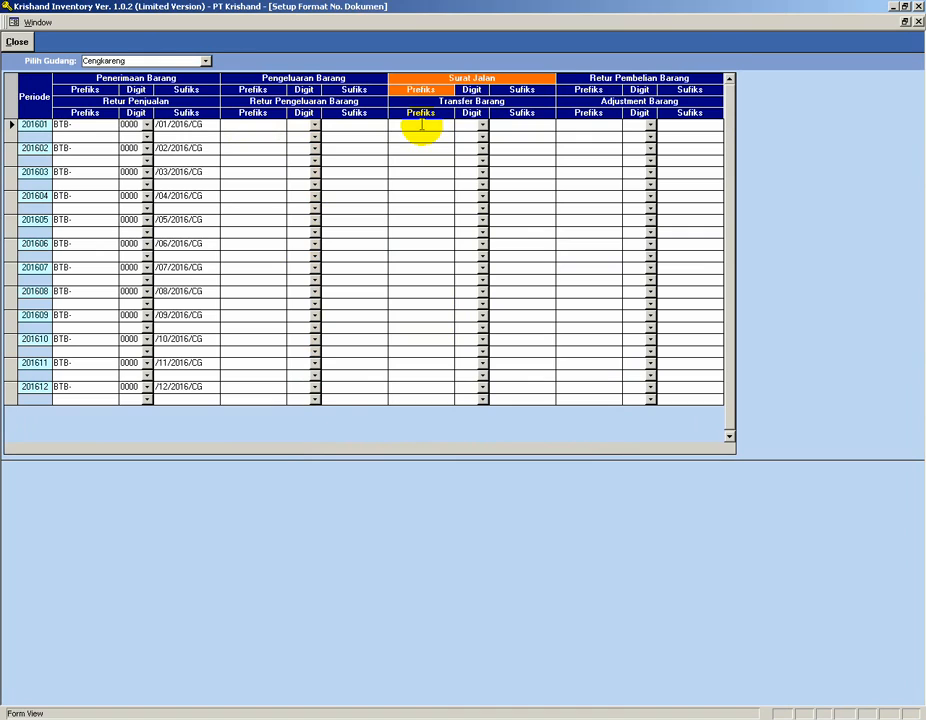
type("SJ-")
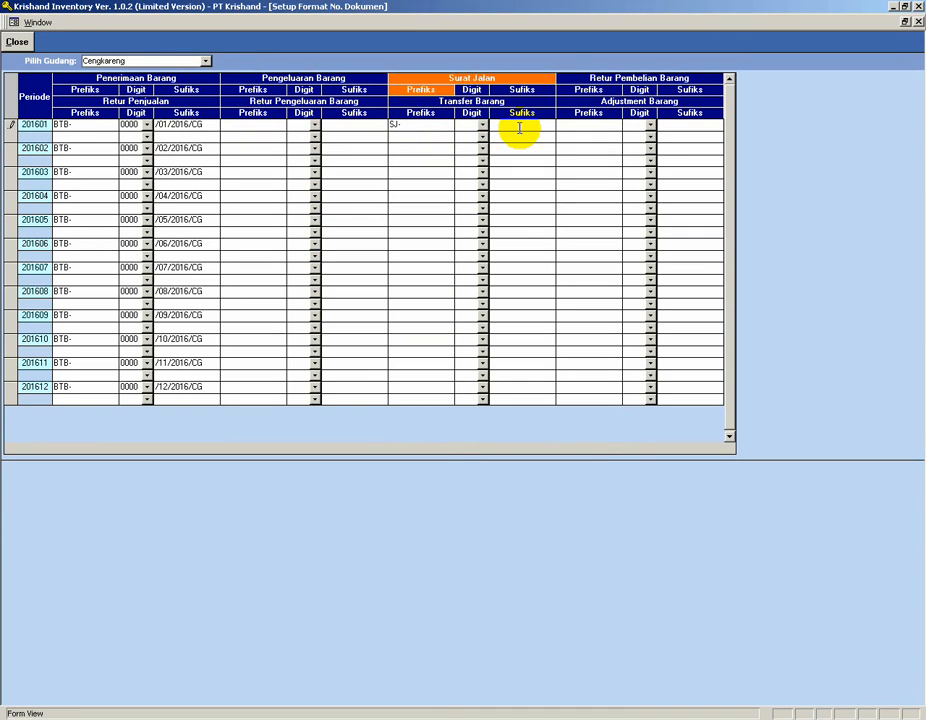
left_click(482, 126)
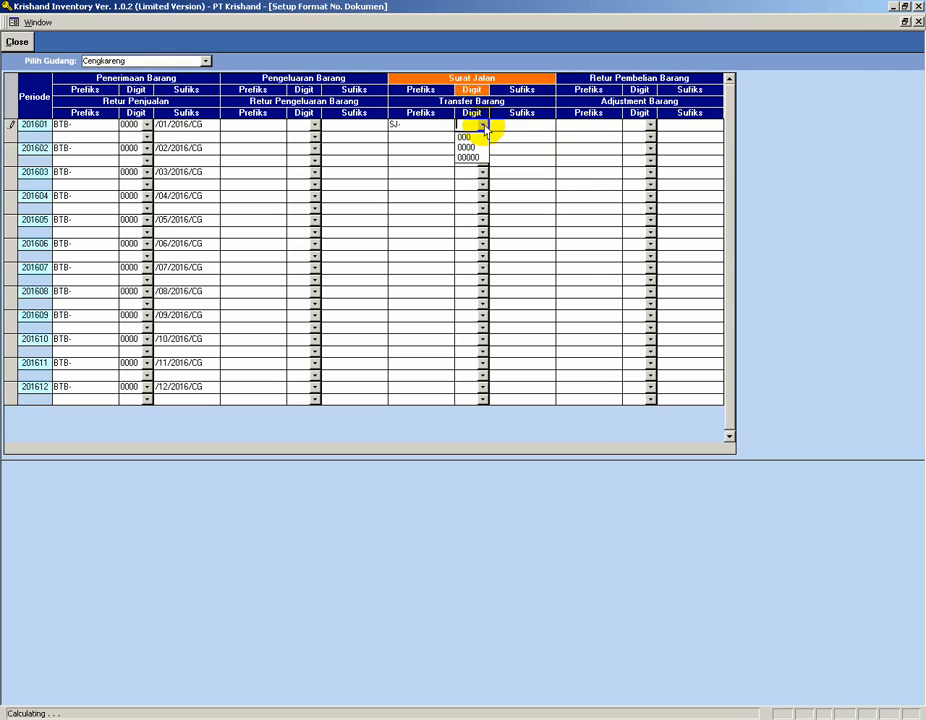
left_click(471, 148)
left_click(504, 125)
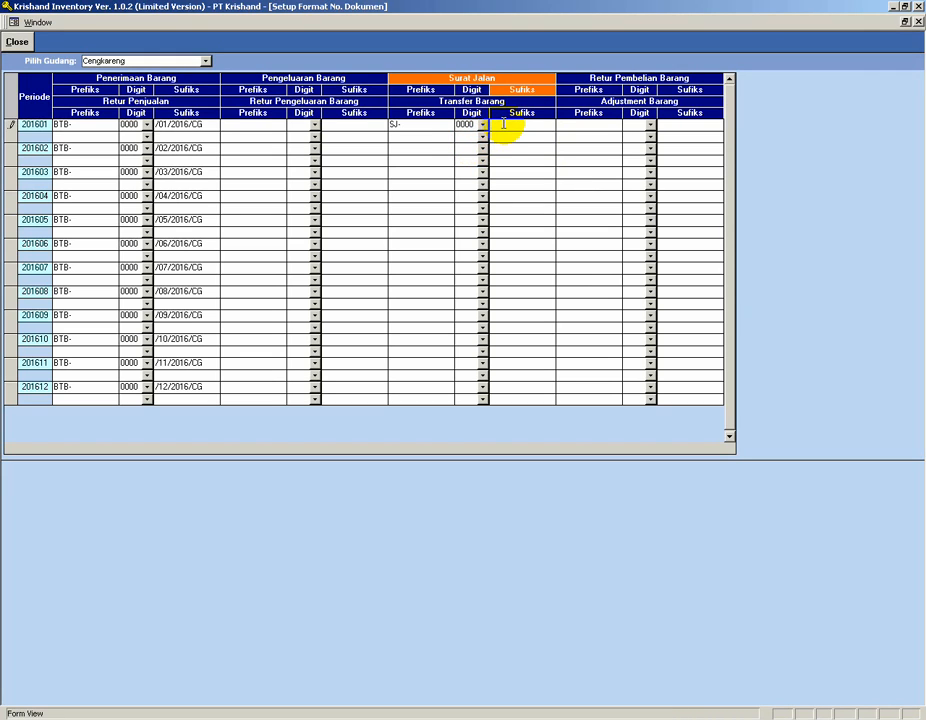
left_click(156, 124)
key("ctrl+c")
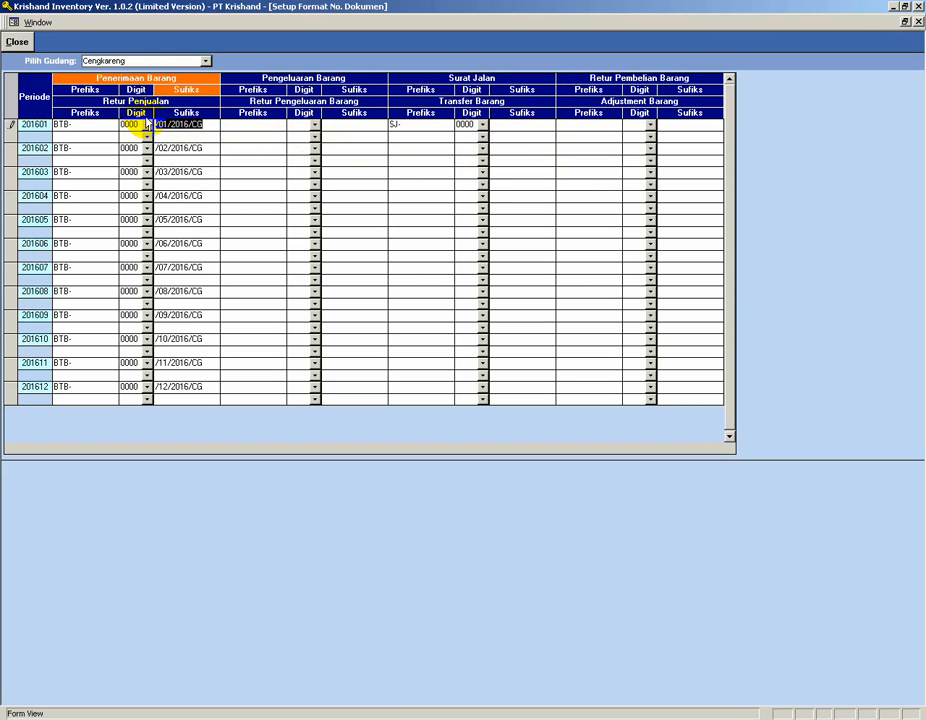
left_click(510, 126)
key("ctrl+v")
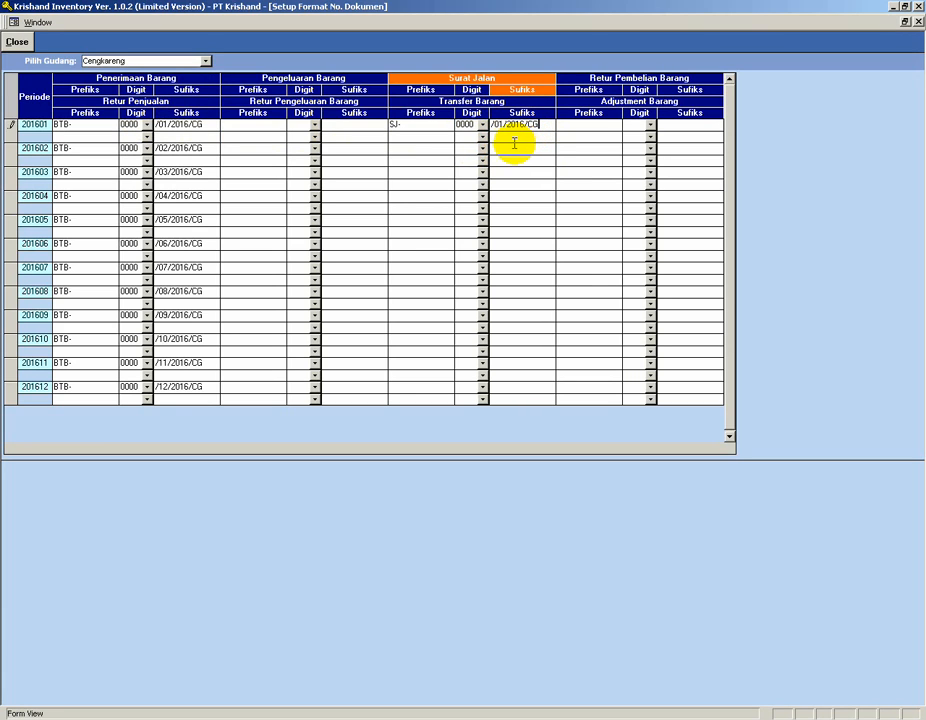
left_click(514, 145)
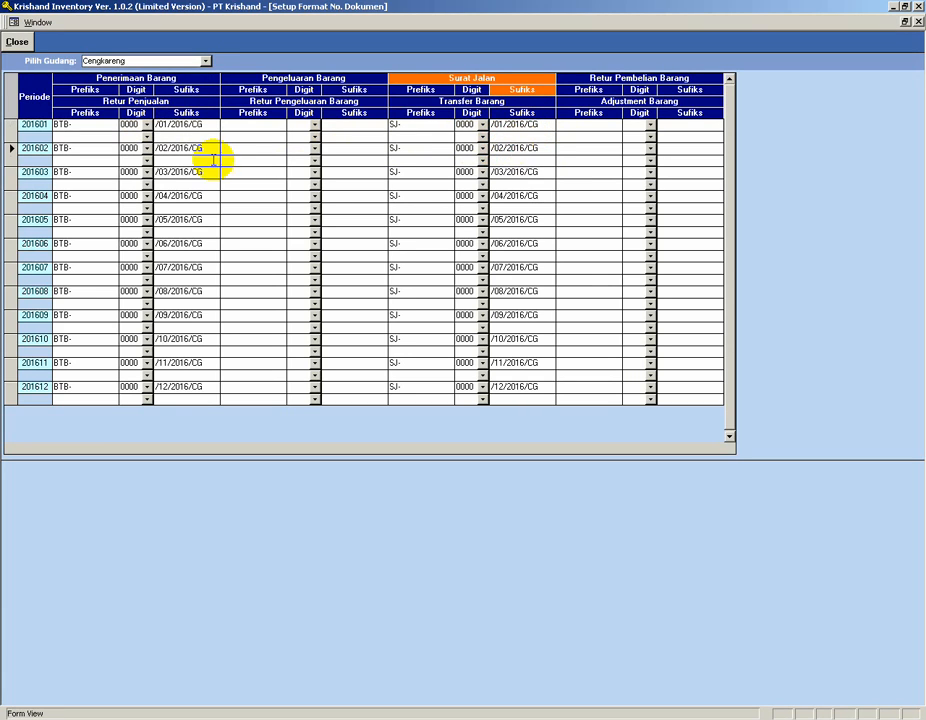
Set the Serpong Surat Jalan numbering to prefix SJ-, digits 0000 and suffix /01/2016/SP, then close the setup.
left_click(206, 62)
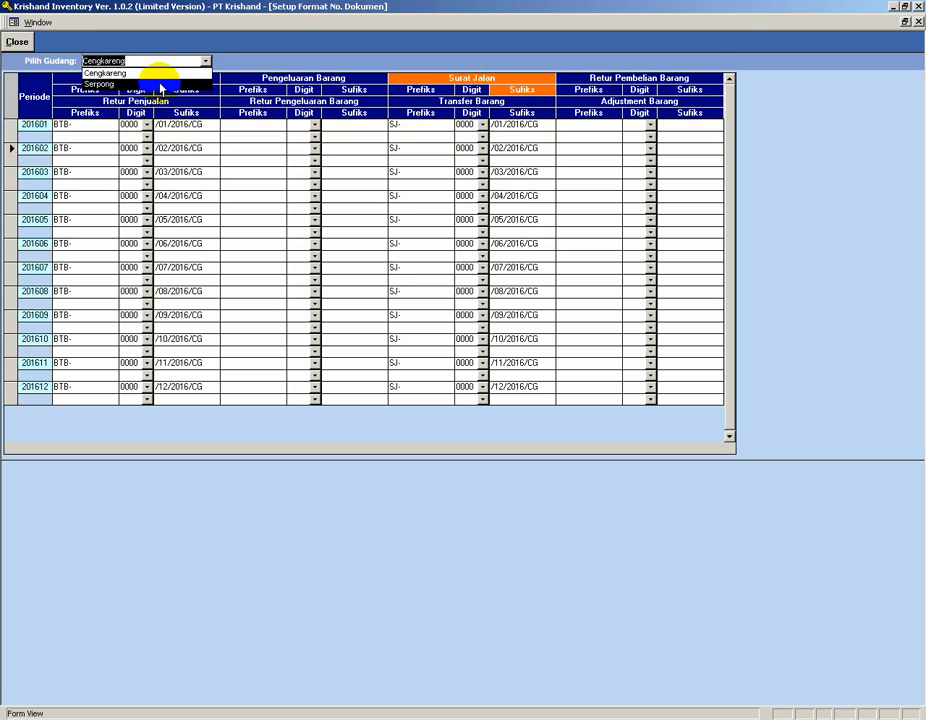
left_click(100, 84)
left_click(400, 124)
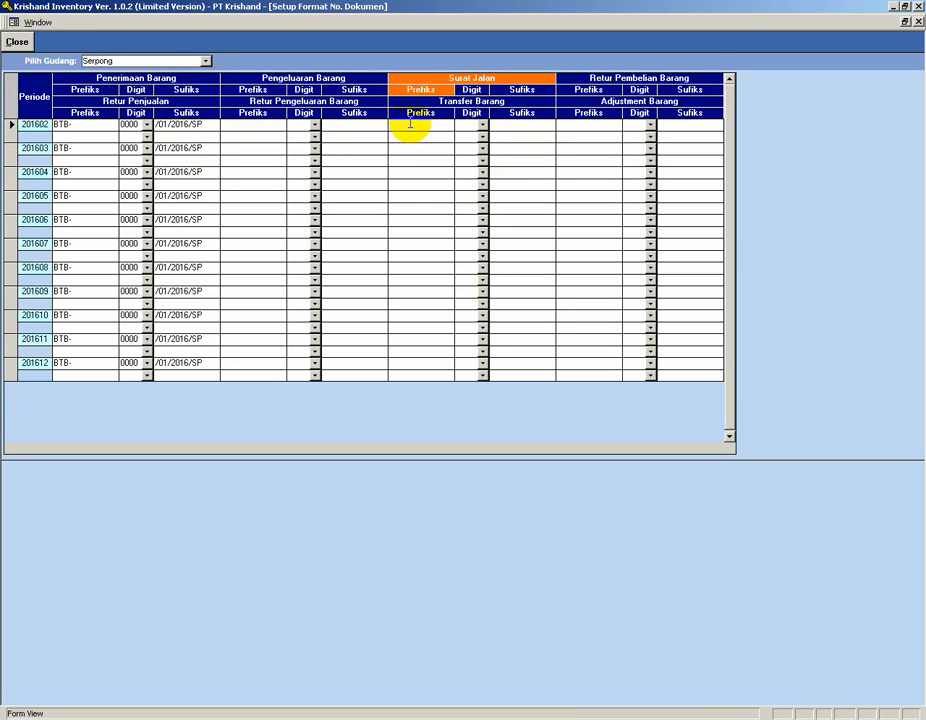
type("SJ-")
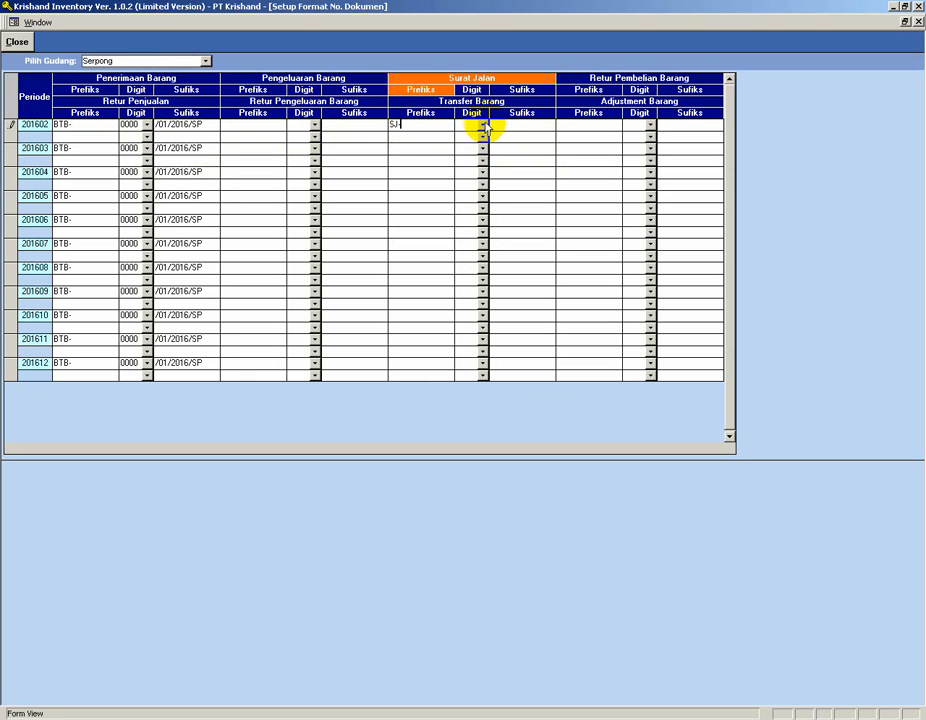
left_click(482, 125)
left_click(468, 148)
left_click(497, 125)
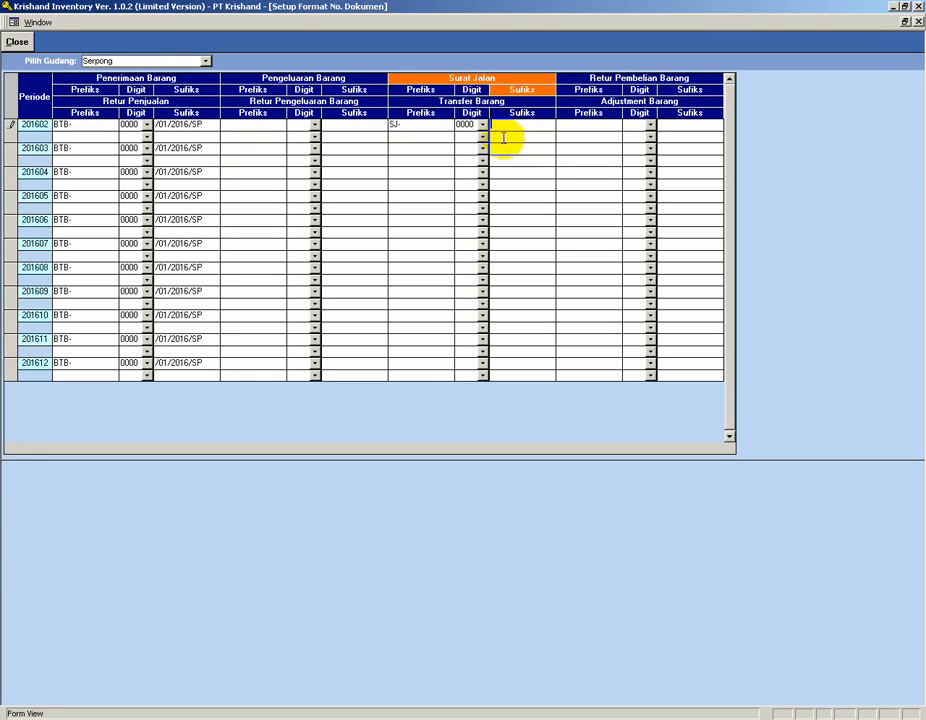
key("ctrl+v")
left_click_drag(531, 125, 561, 126)
key("BackSpace")
key("BackSpace")
type("SP")
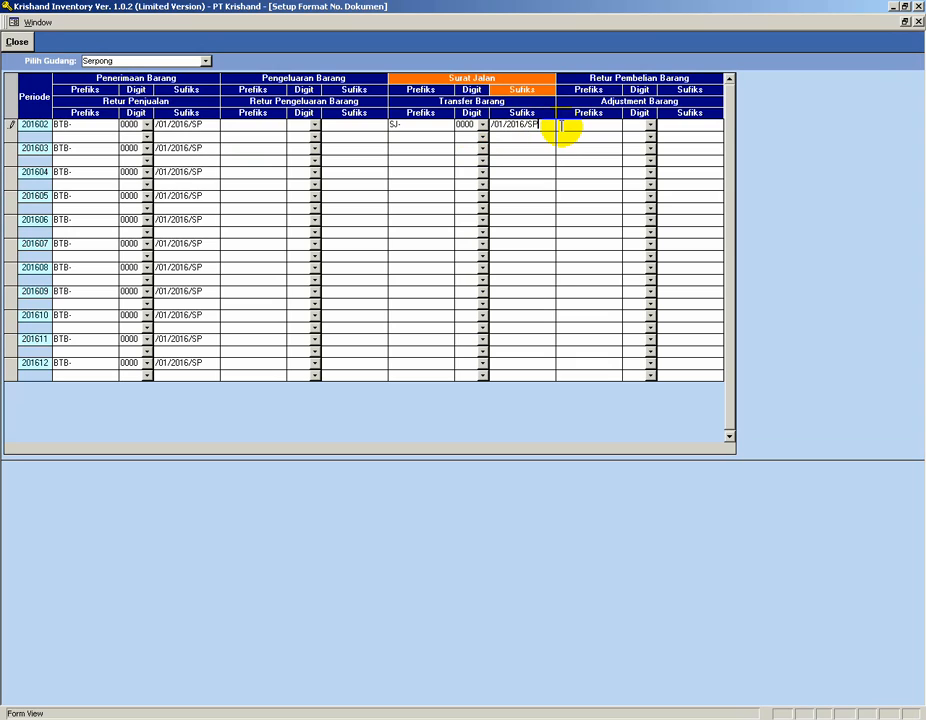
left_click(506, 150)
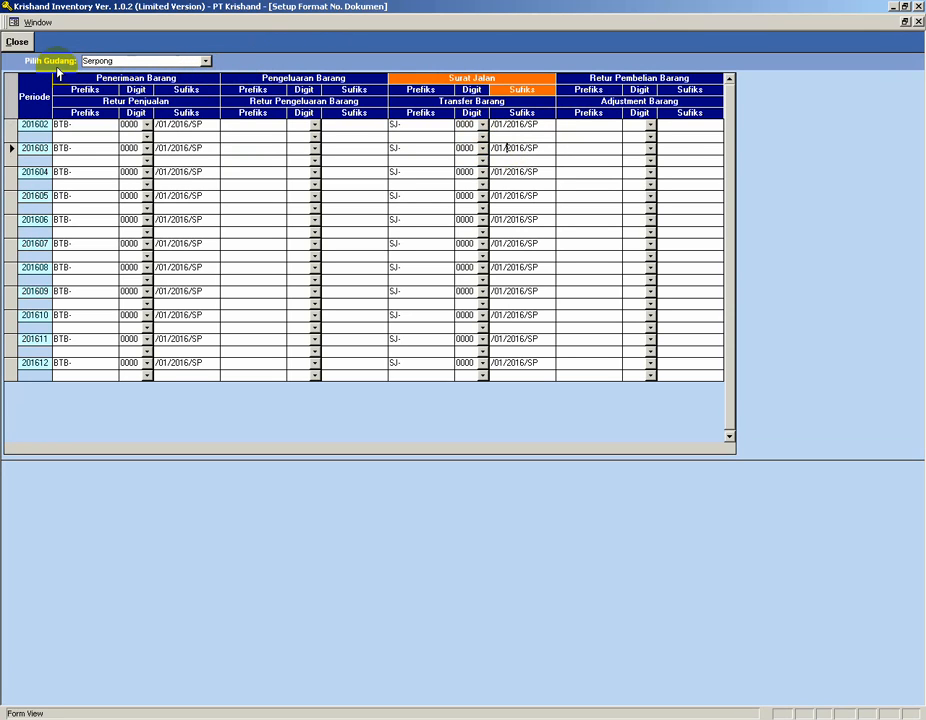
left_click(18, 42)
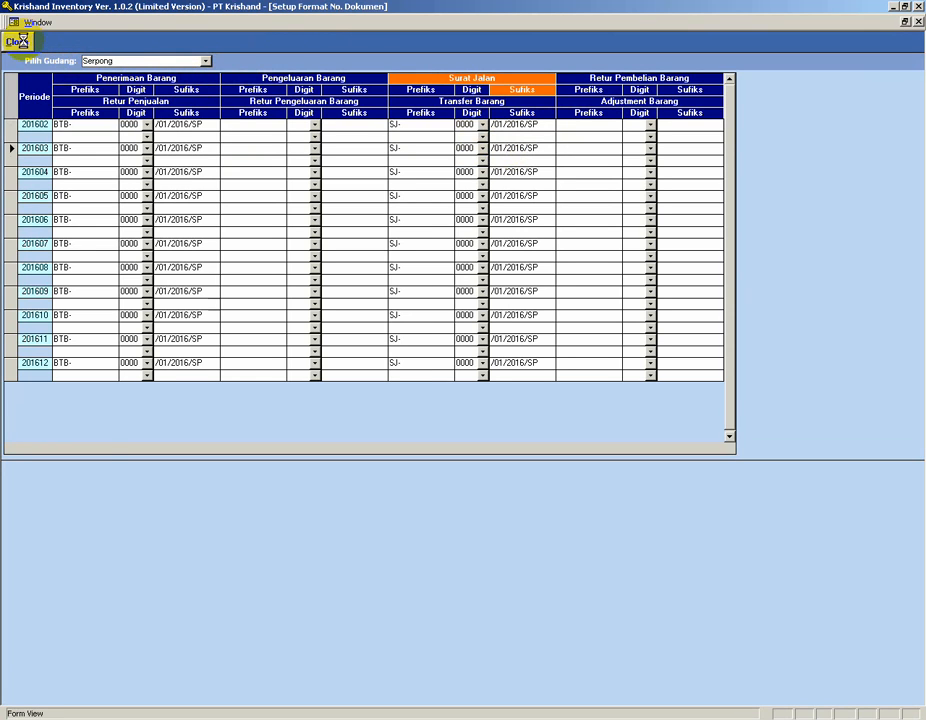
Start a new external Surat Jalan delivery note in the Cengkareng warehouse and generate its number automatically.
left_click(442, 390)
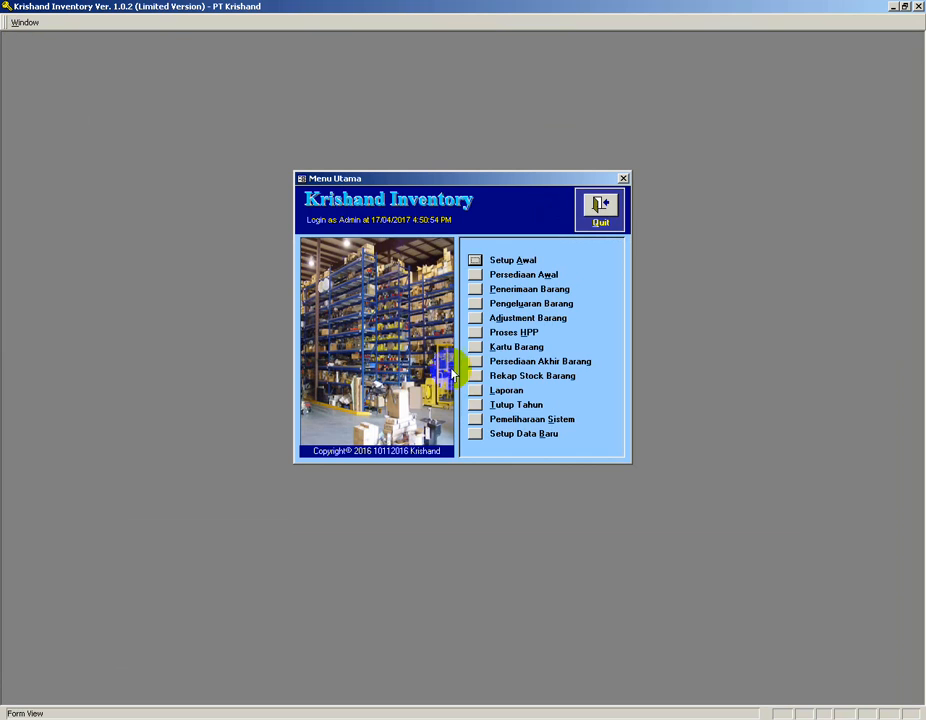
left_click(476, 306)
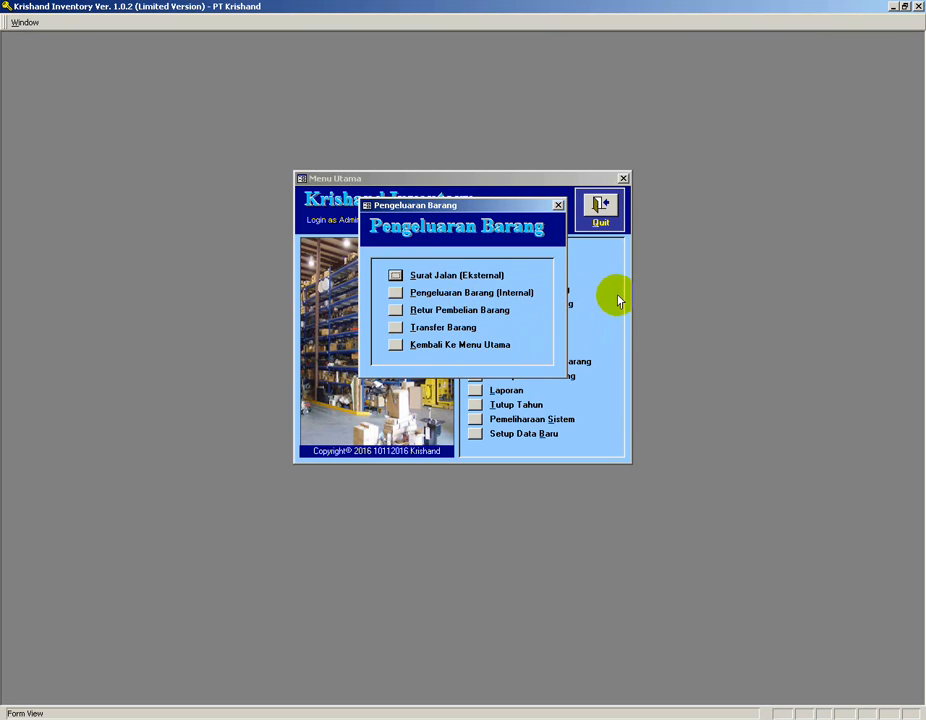
left_click(396, 277)
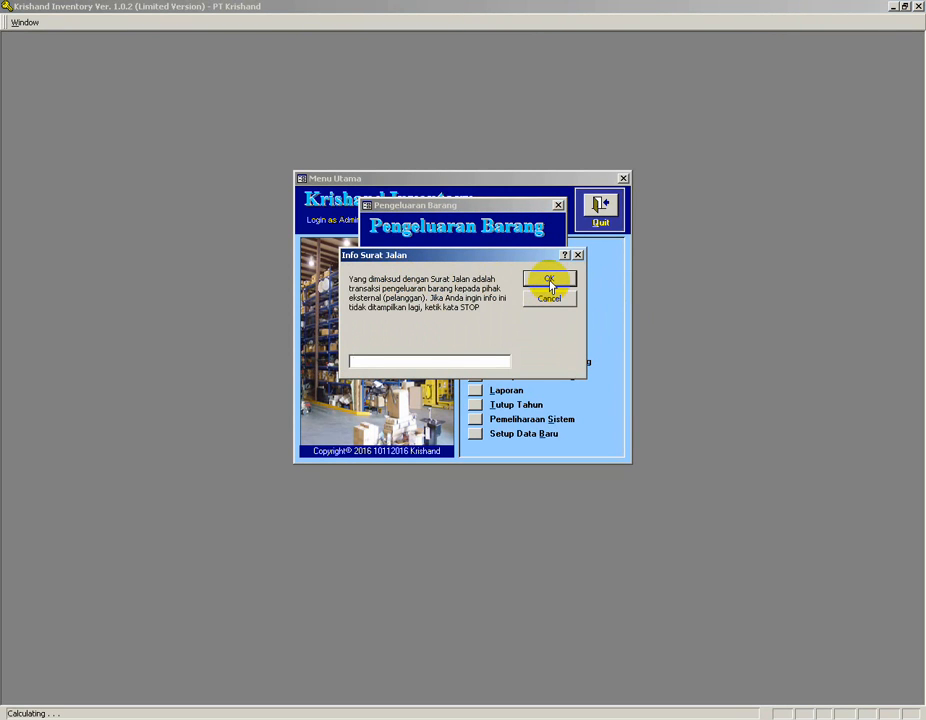
left_click(549, 282)
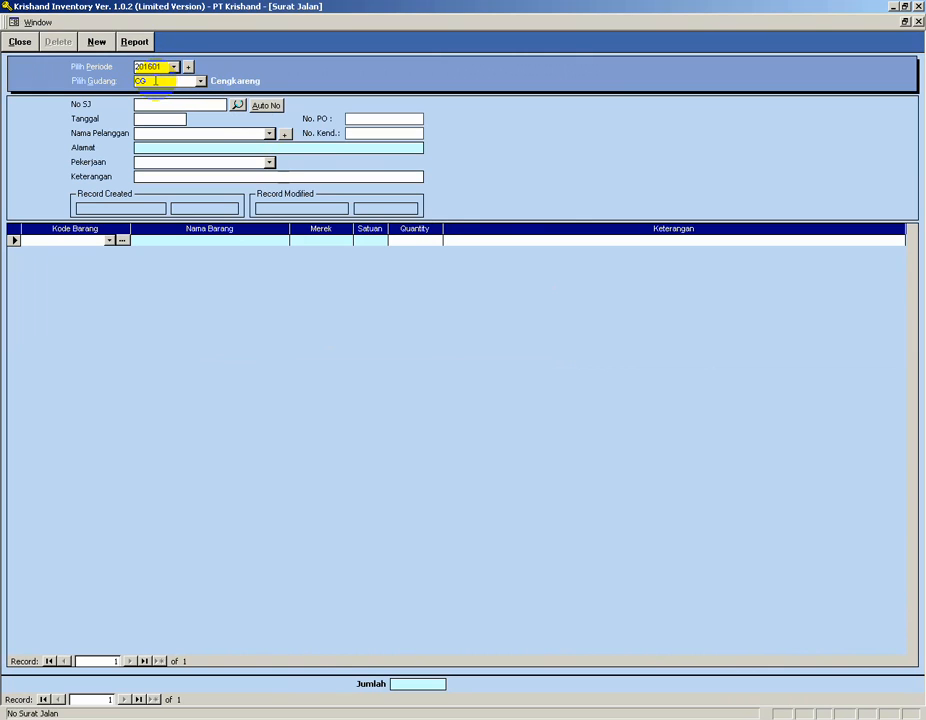
left_click(97, 42)
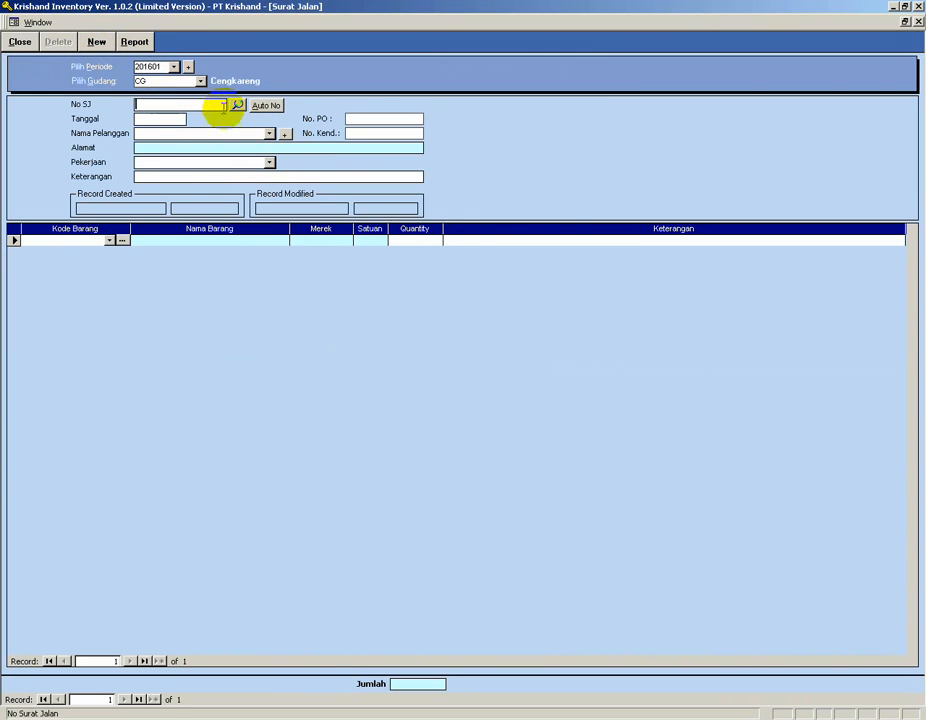
left_click(268, 108)
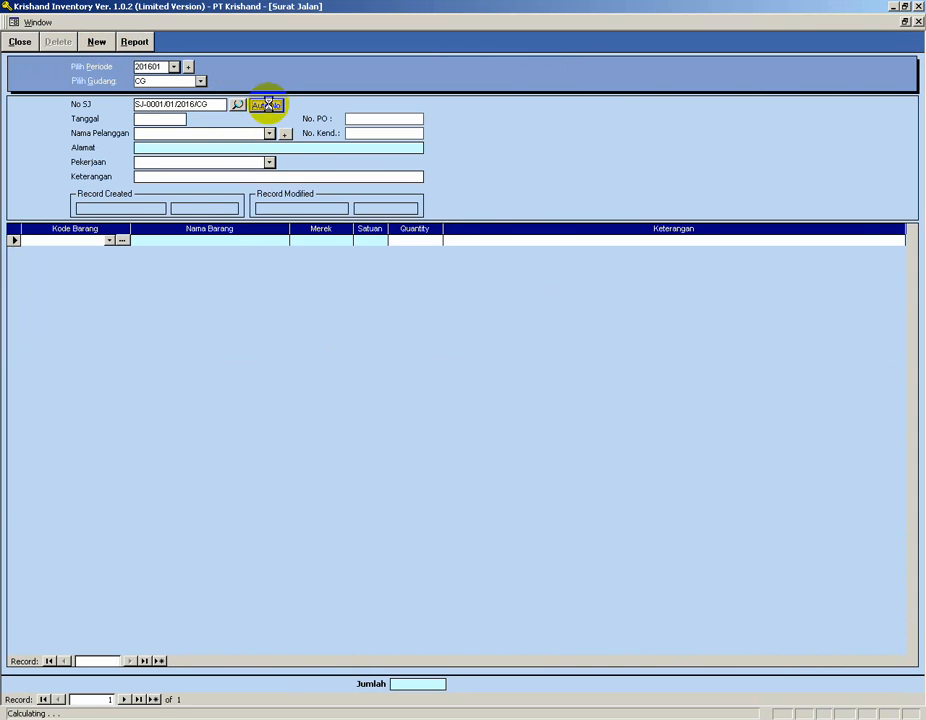
Set the delivery note date to 10/01/2016.
left_click(182, 118)
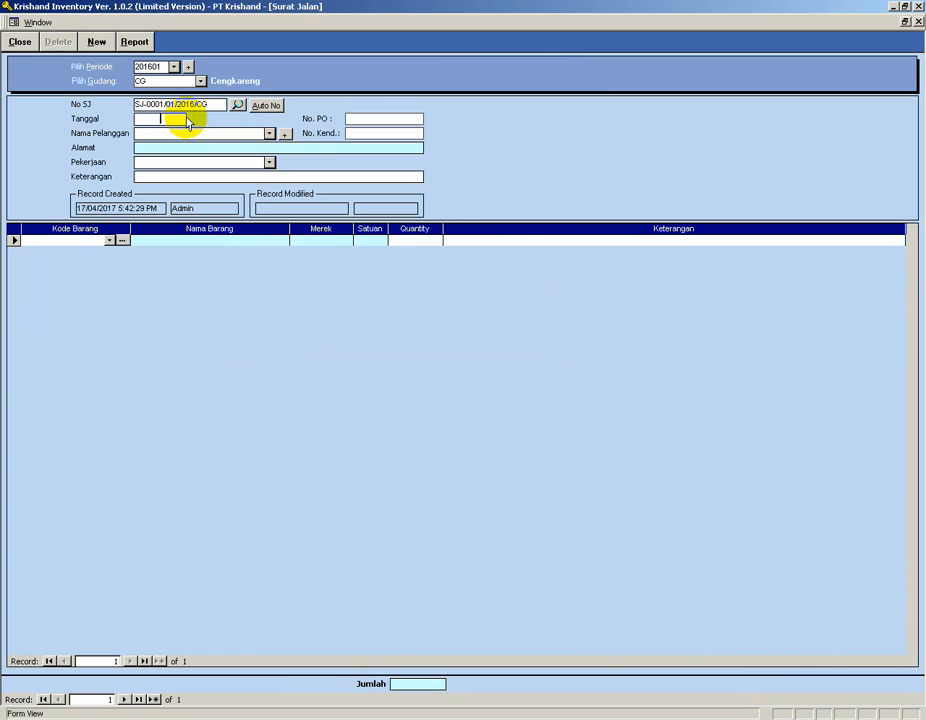
type("10/01/2016")
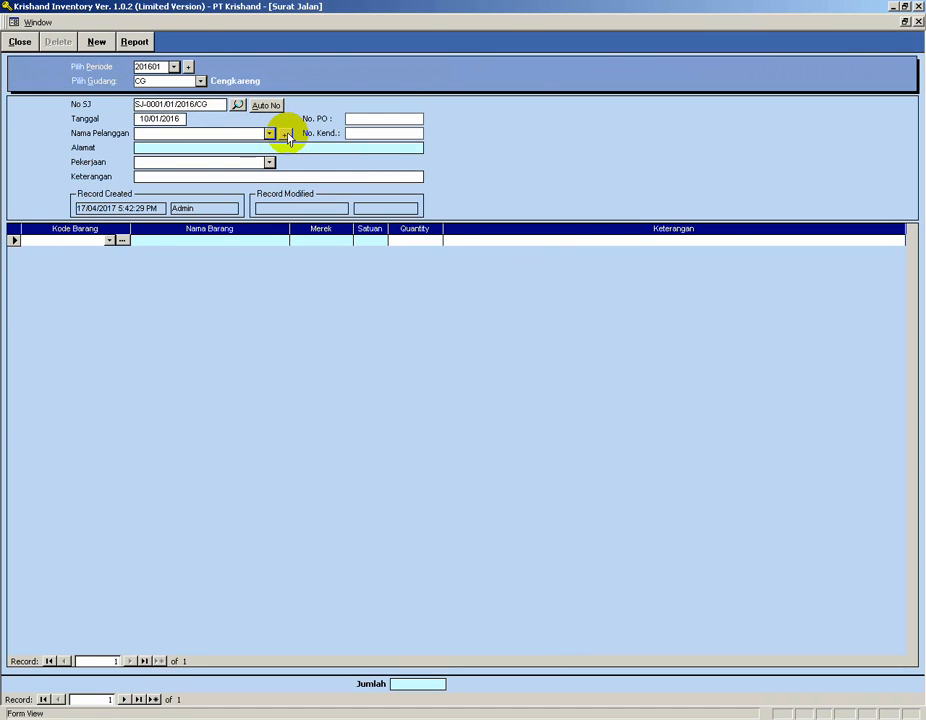
Add a new customer Toko Jaya Baru with its customer code, address and city from the delivery note, then close the customer setup.
left_click(285, 134)
left_click(397, 189)
type("JB-001")
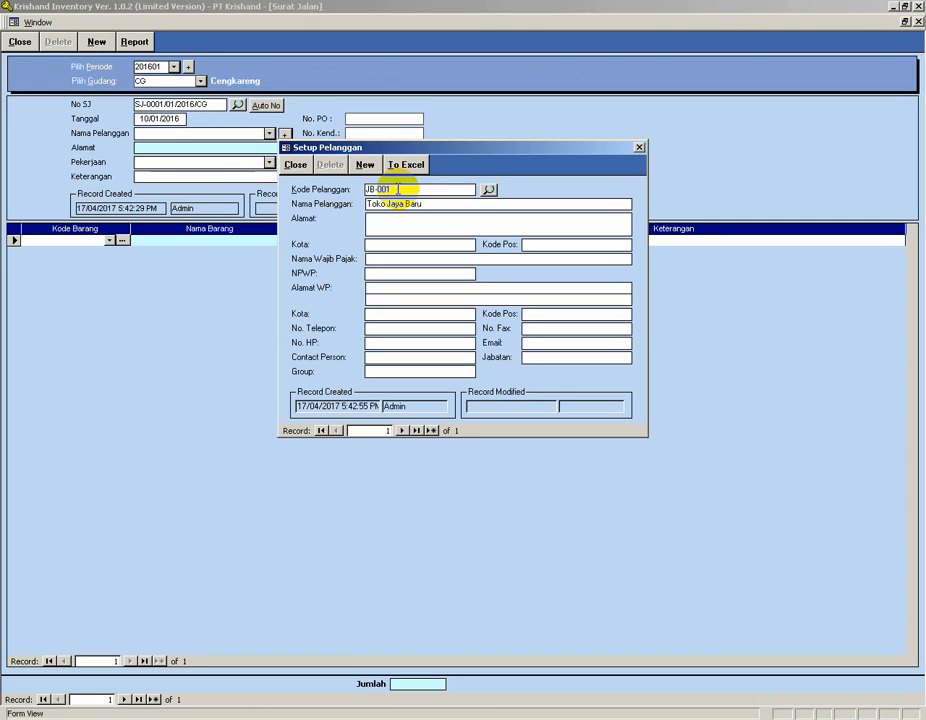
type("lan Menteng")
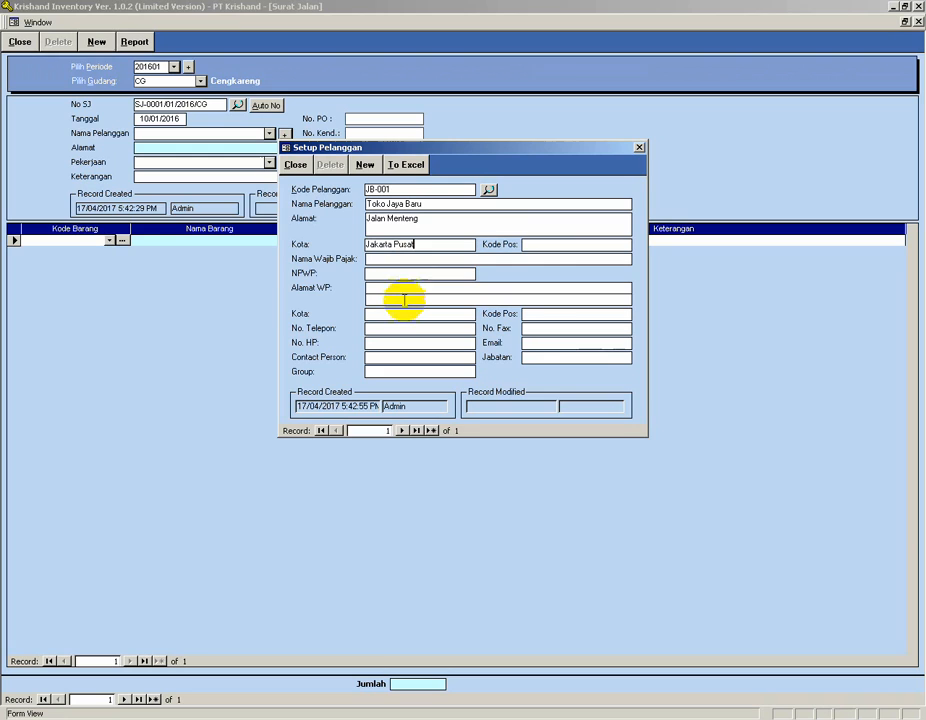
left_click(366, 170)
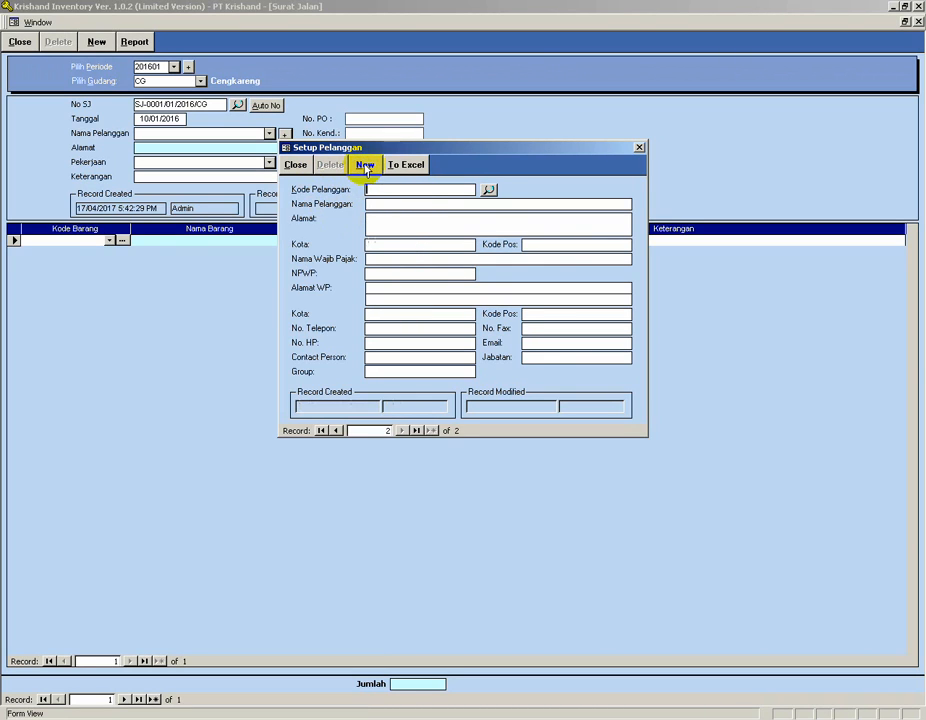
left_click(297, 166)
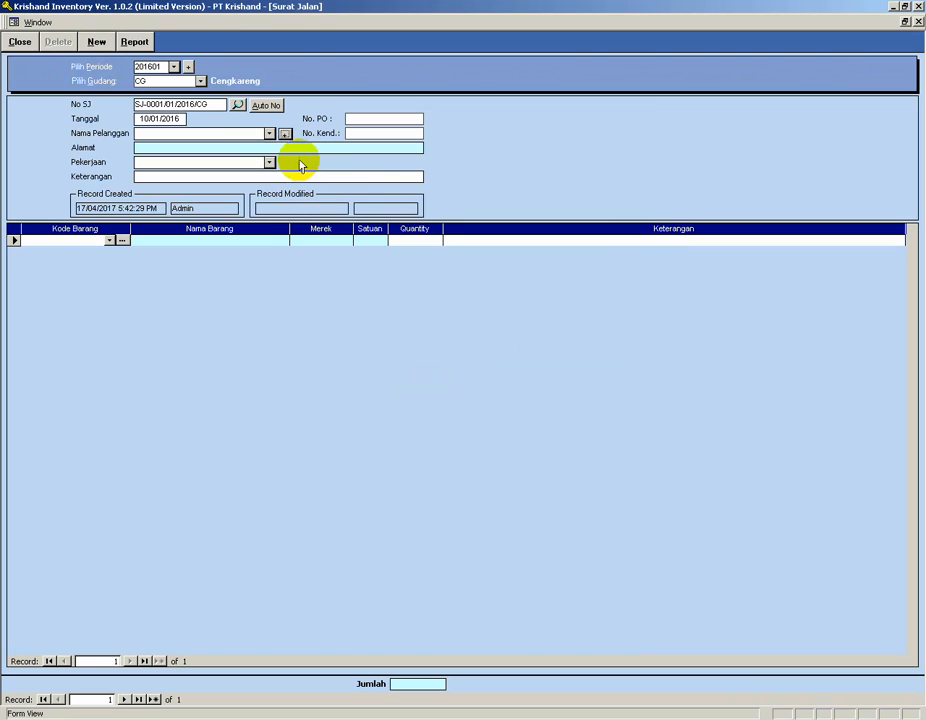
Select TOKO JAYA BARU as the customer of the delivery note.
left_click(269, 134)
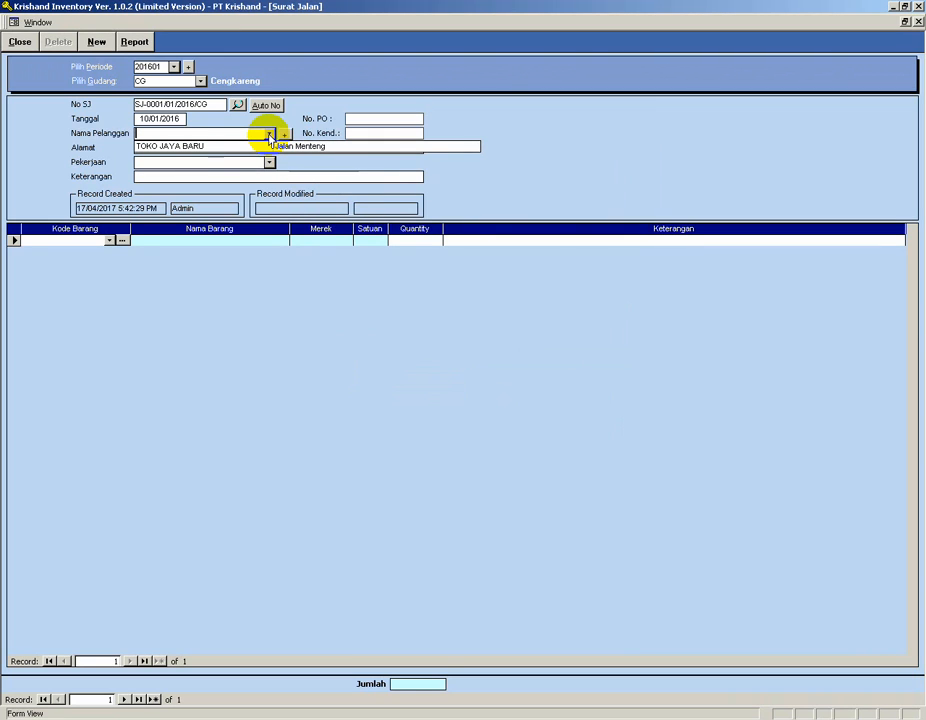
left_click(175, 147)
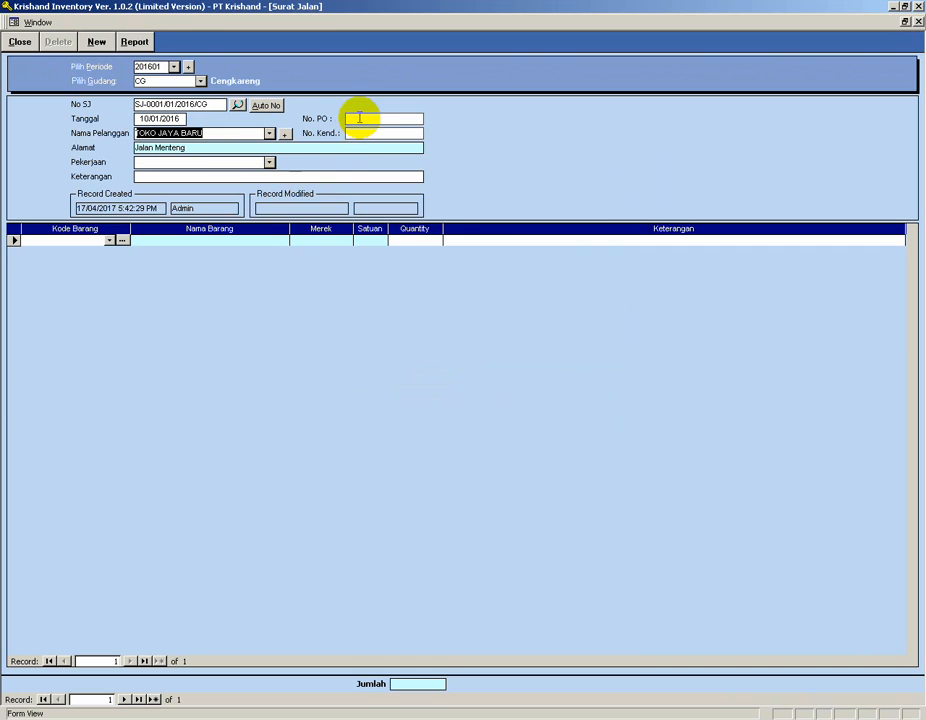
left_click(355, 132)
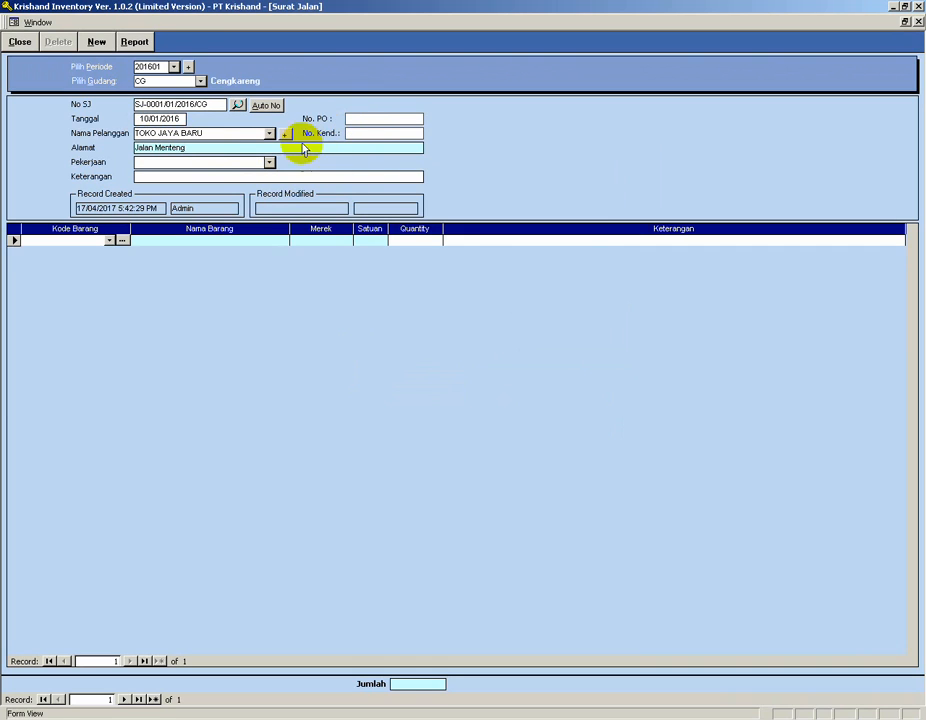
left_click(83, 241)
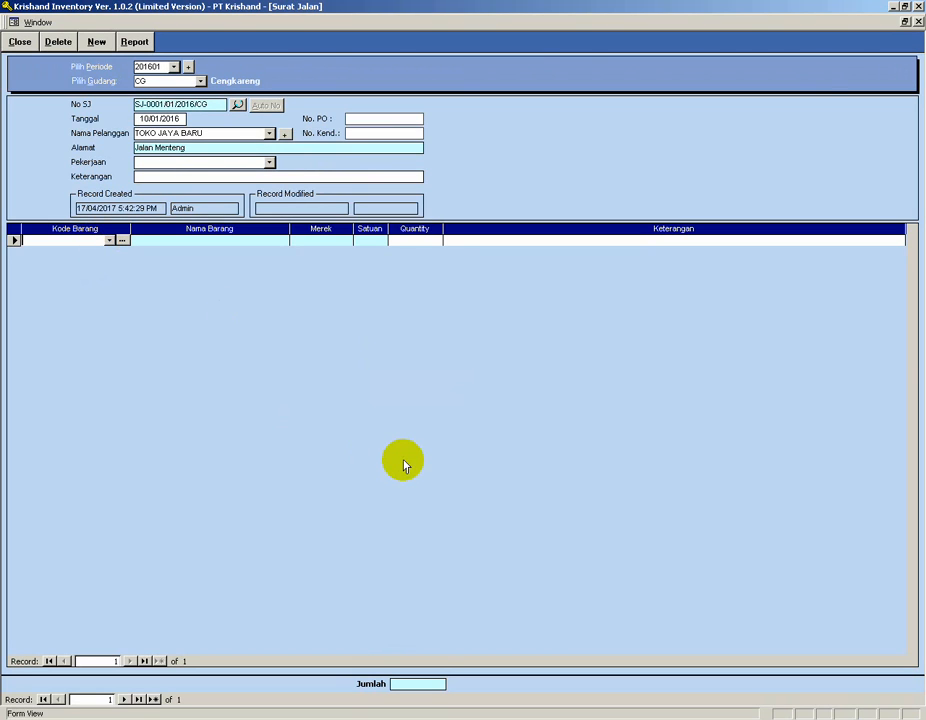
Check the sales notes, then add items CL-001 and CL-002 to the delivery note with quantity 15 each.
key("alt+Tab")
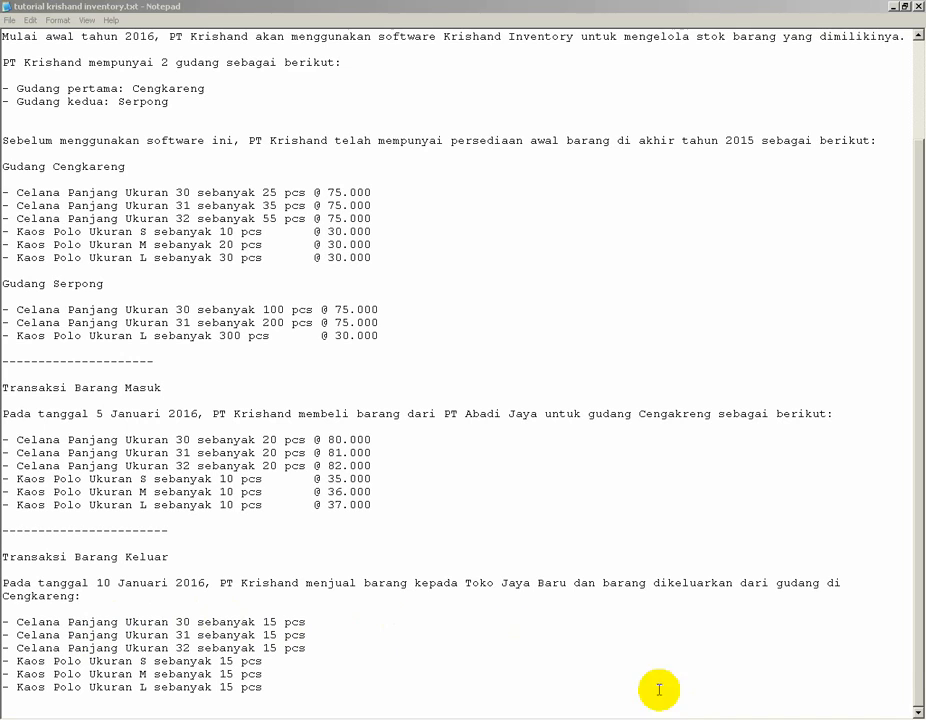
key("alt+Tab")
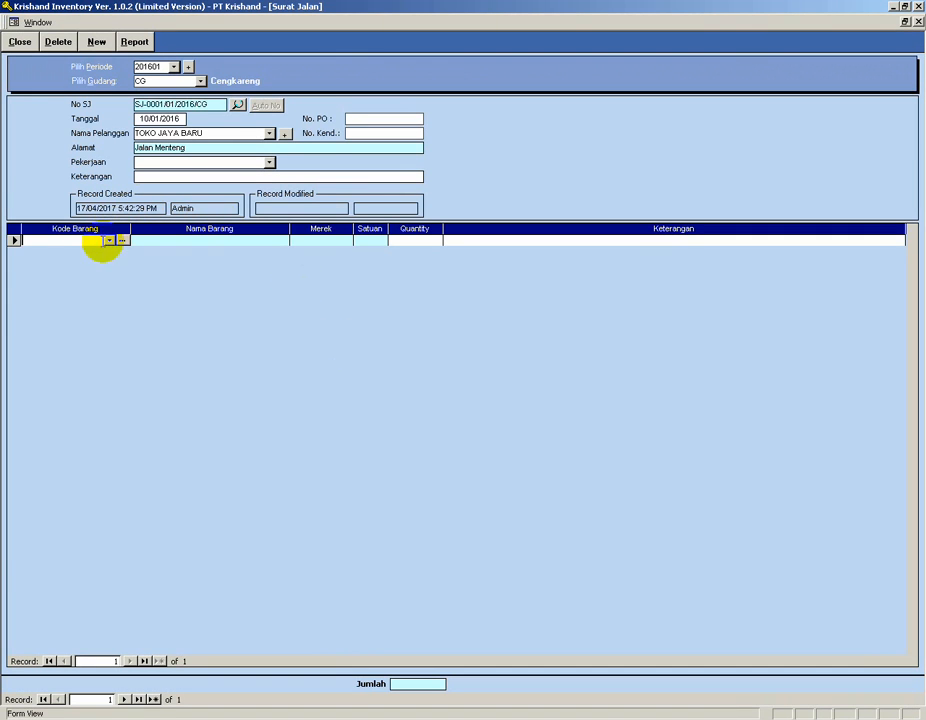
left_click(110, 241)
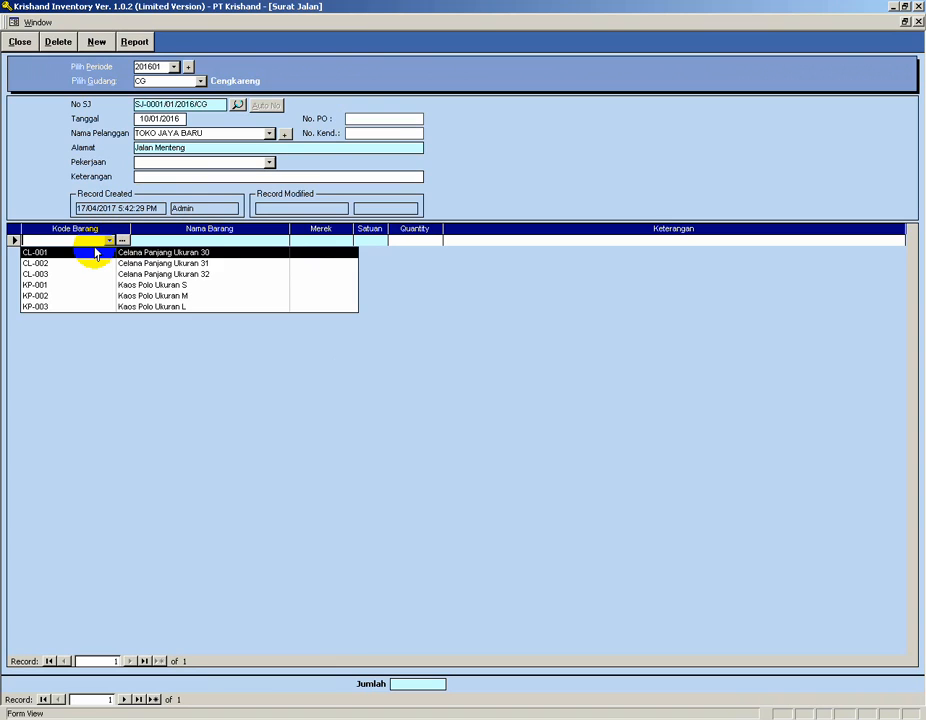
left_click(95, 252)
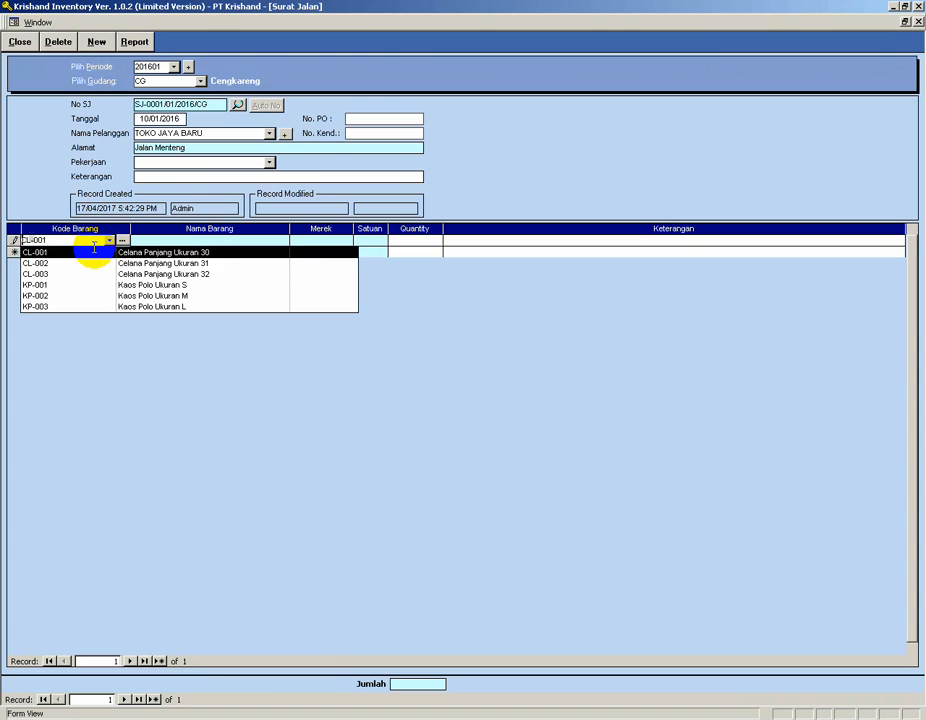
left_click(406, 240)
type("15")
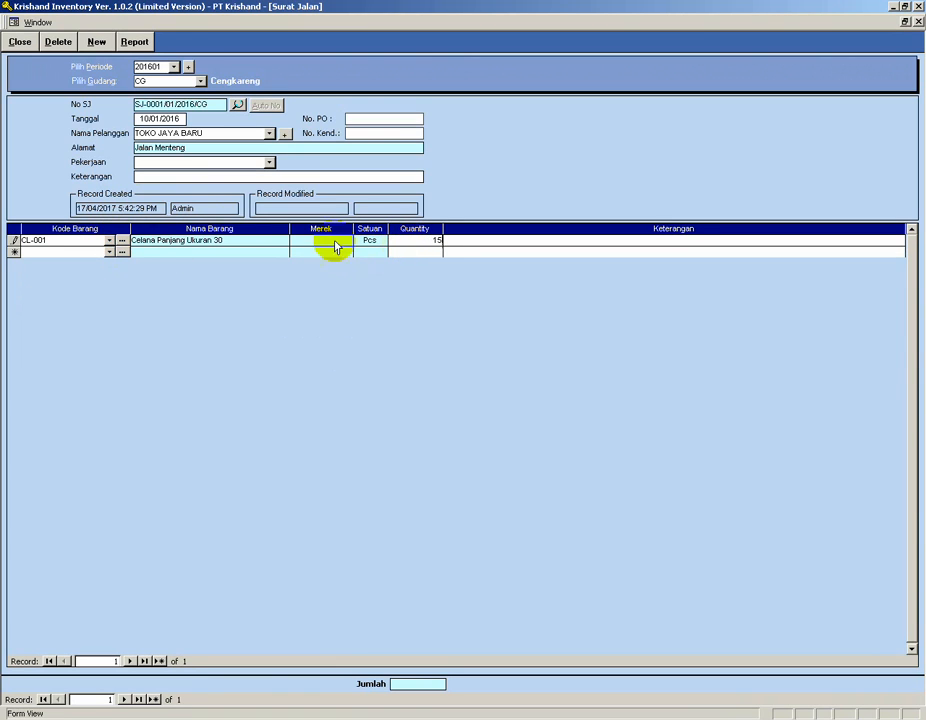
left_click(110, 252)
left_click(82, 275)
left_click(424, 251)
type("15")
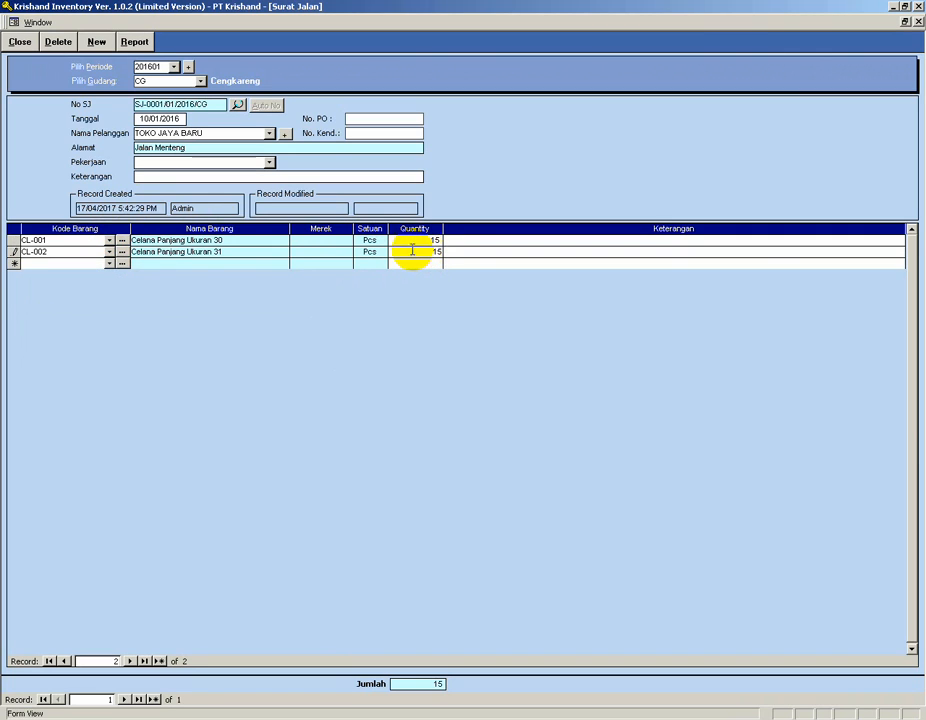
Add items CL-003 and KP-001 to the delivery note with quantity 15 each.
left_click(110, 263)
left_click(100, 297)
left_click(424, 263)
type("1")
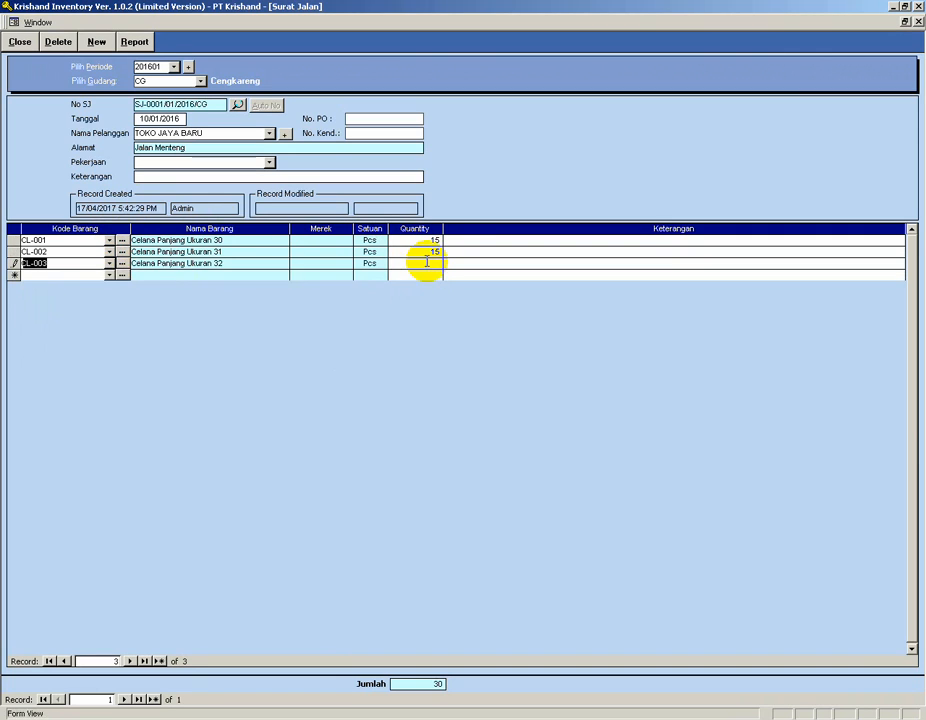
type("5")
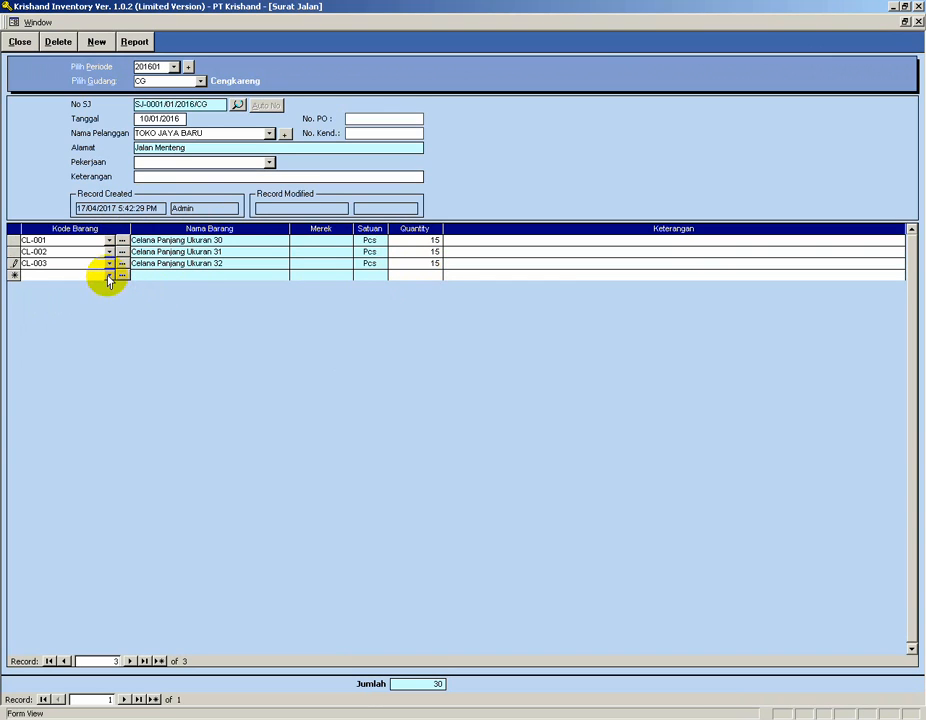
left_click(109, 275)
left_click(90, 319)
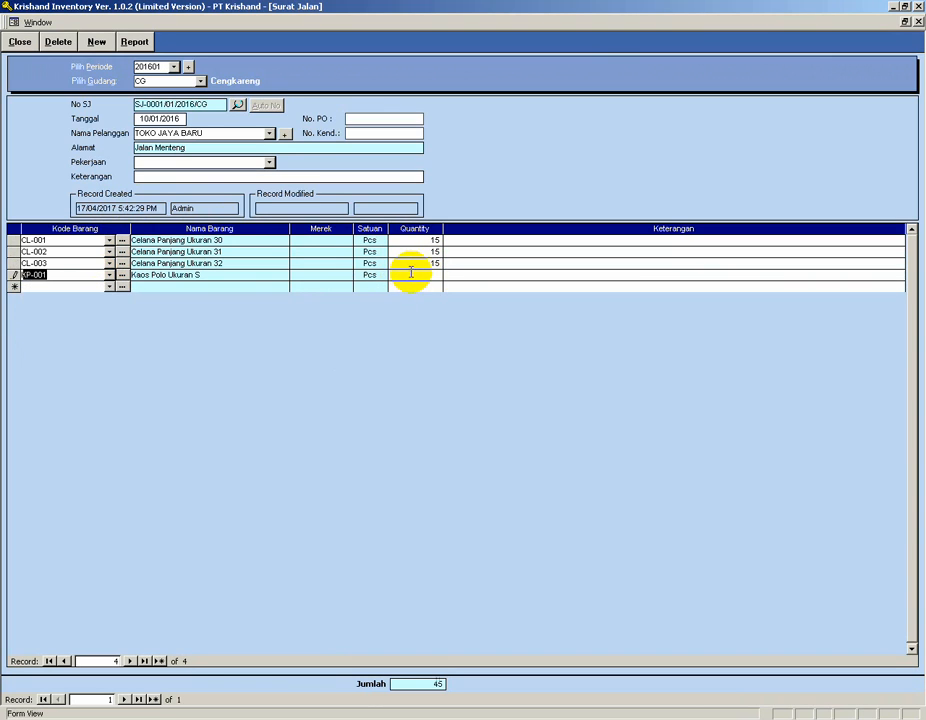
left_click(412, 270)
type("15")
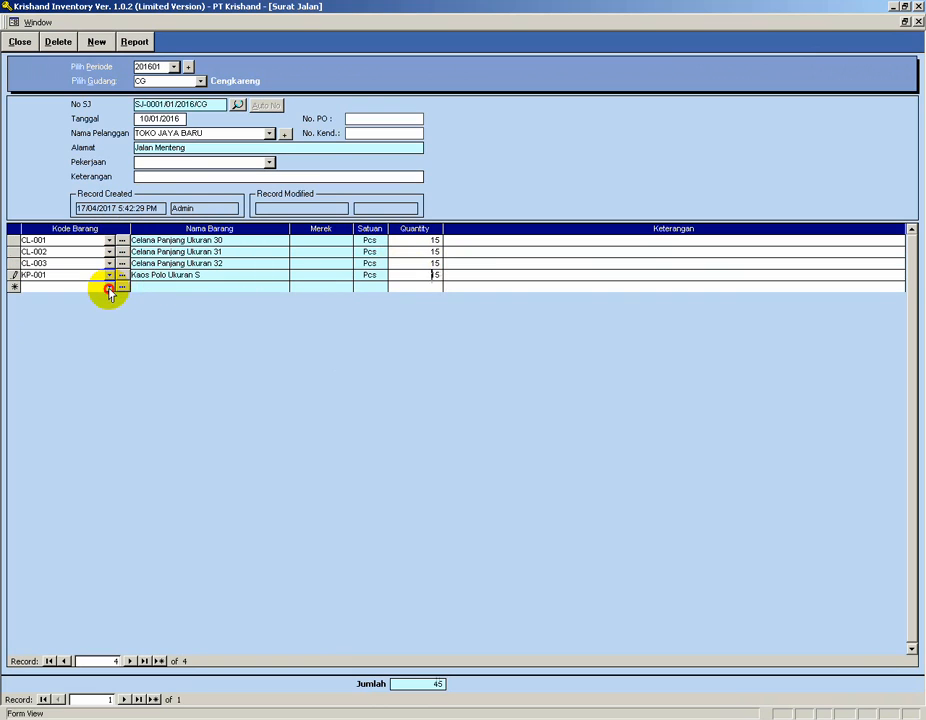
Add items KP-002 and KP-003 with quantity 15 each, then close the delivery note and return to the main menu.
left_click(109, 287)
left_click(83, 342)
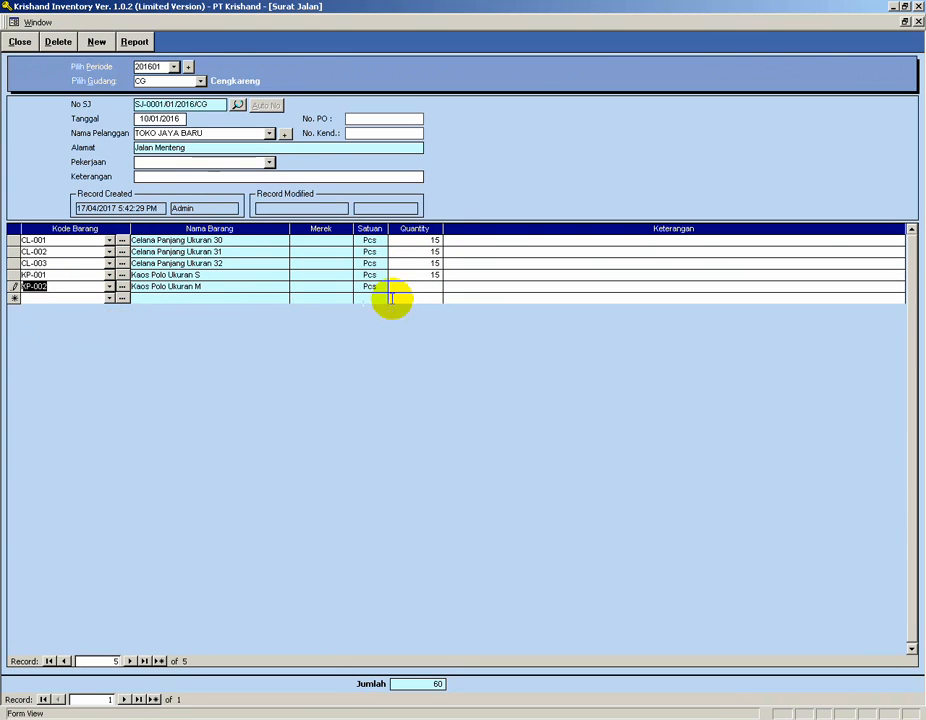
left_click(414, 283)
type("15")
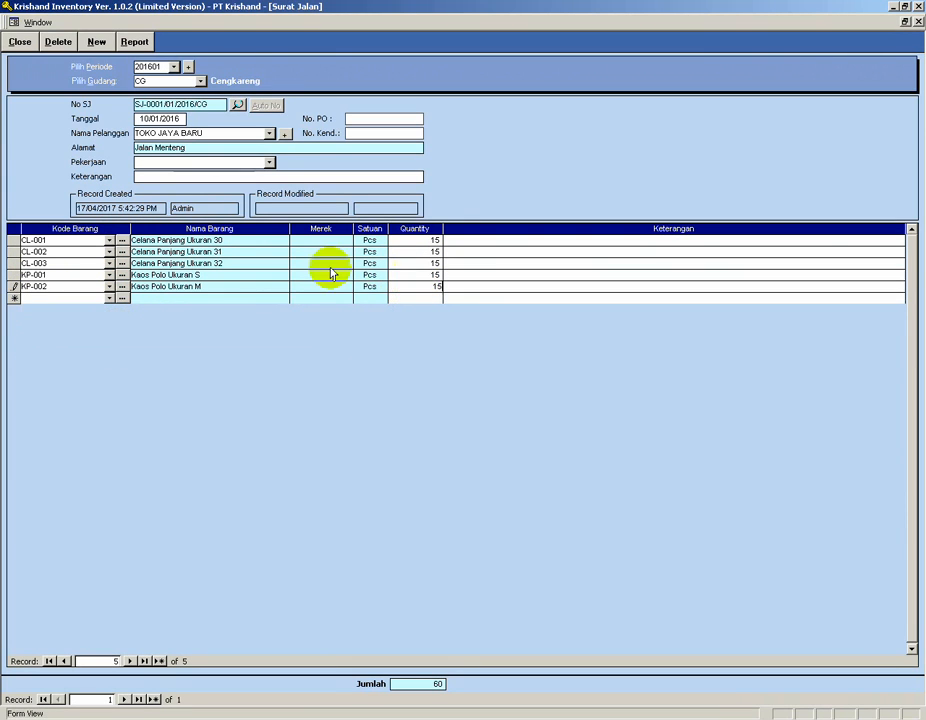
left_click(110, 298)
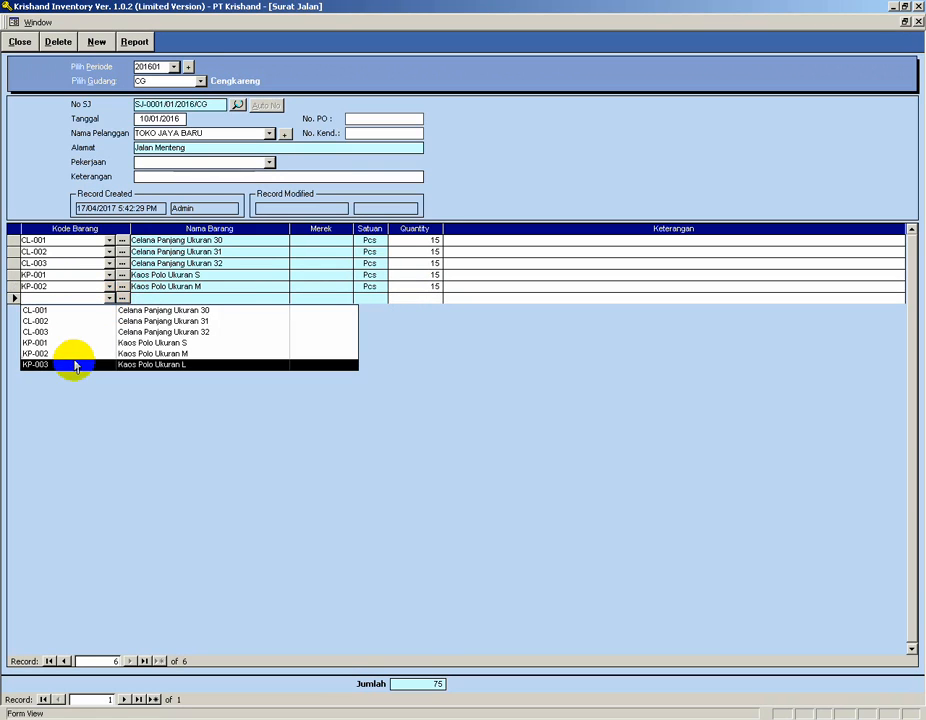
left_click(70, 364)
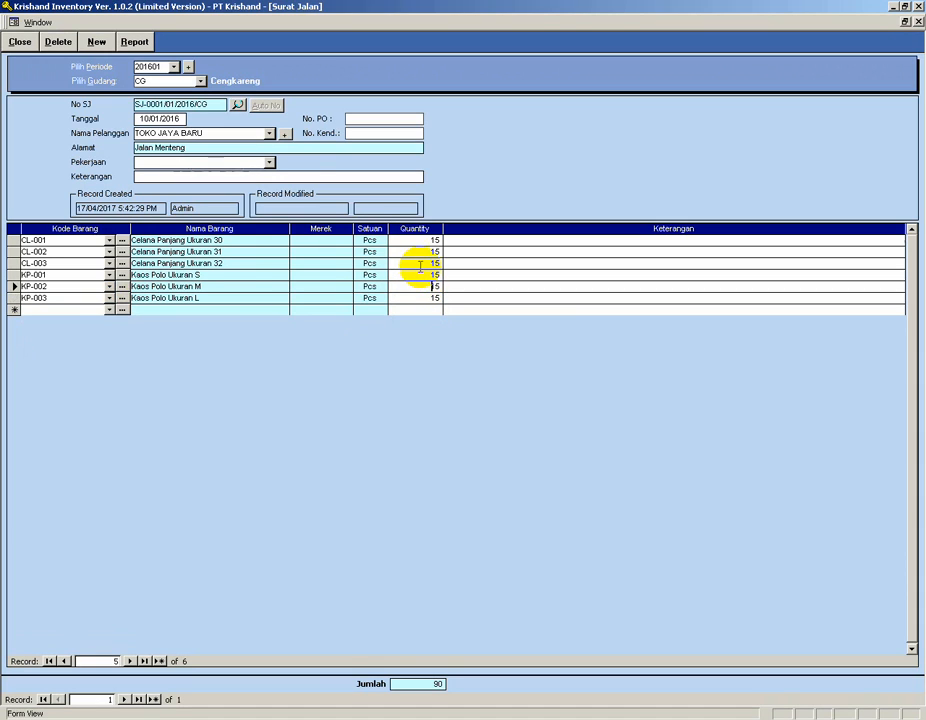
left_click(19, 41)
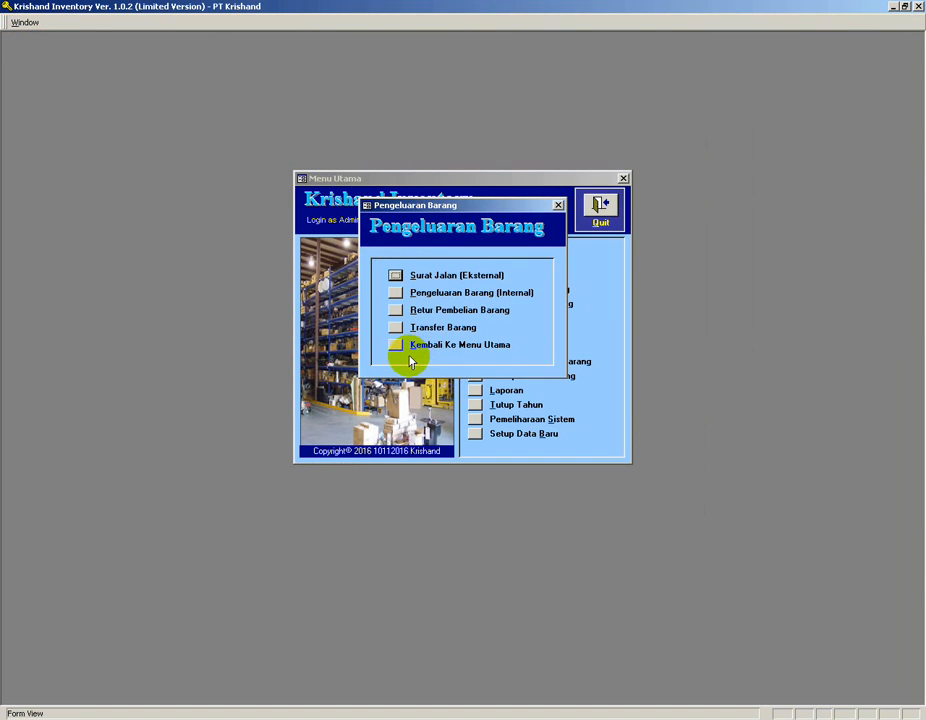
left_click(395, 345)
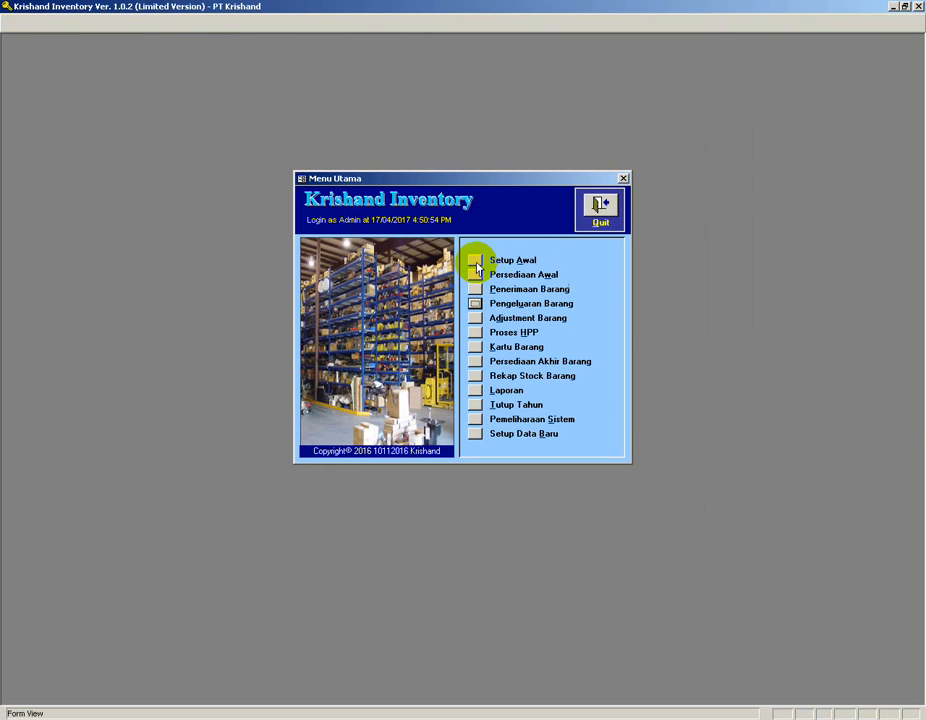
Review the saved customer record in customer setup and its customer search list, then close the setup.
left_click(475, 261)
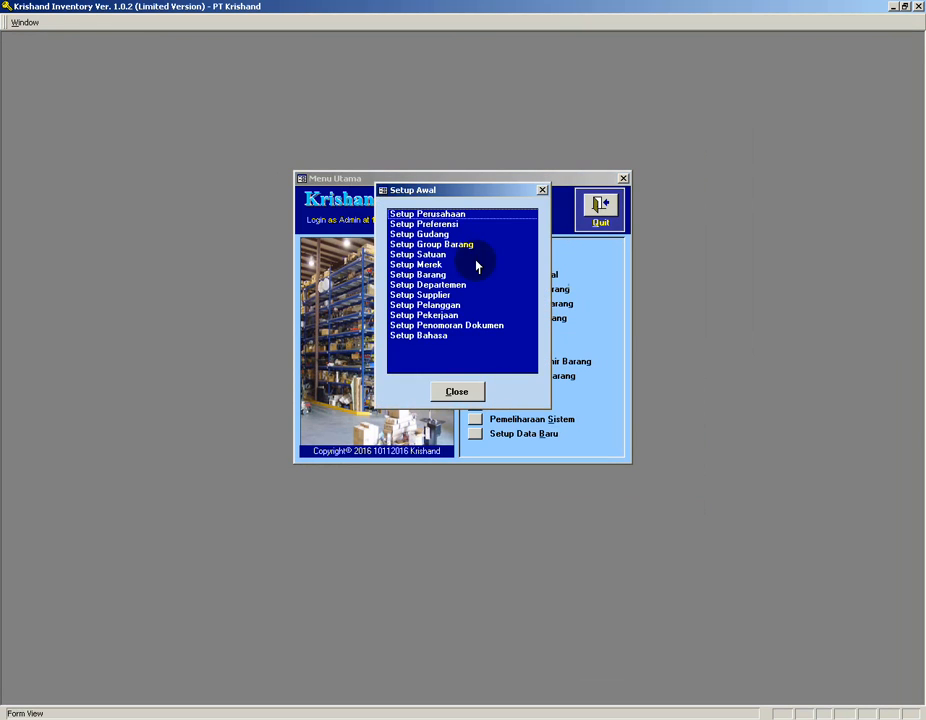
left_click(443, 306)
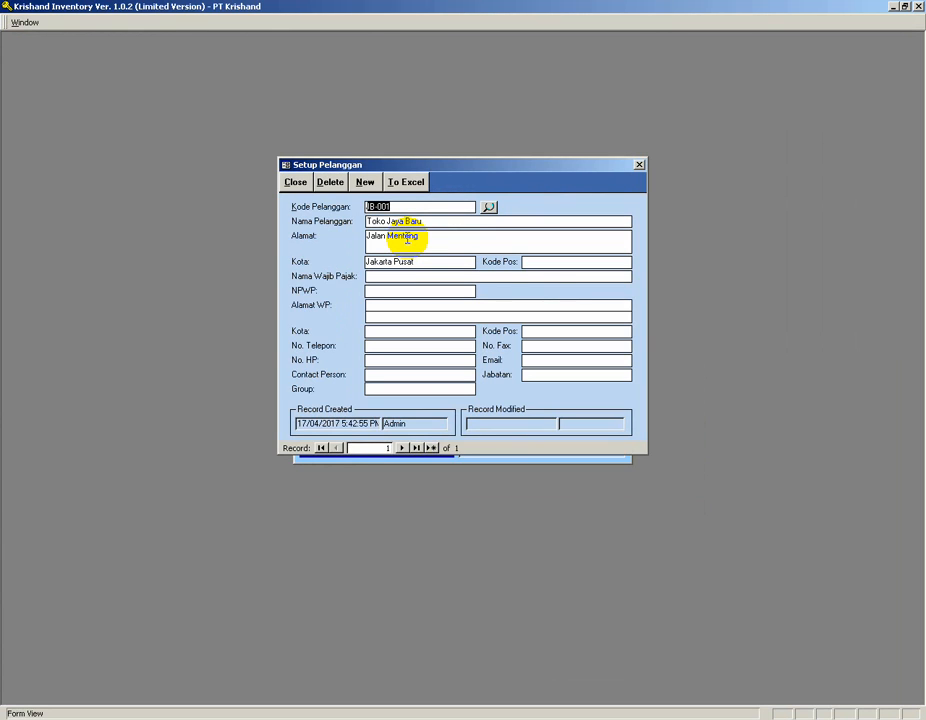
left_click(296, 181)
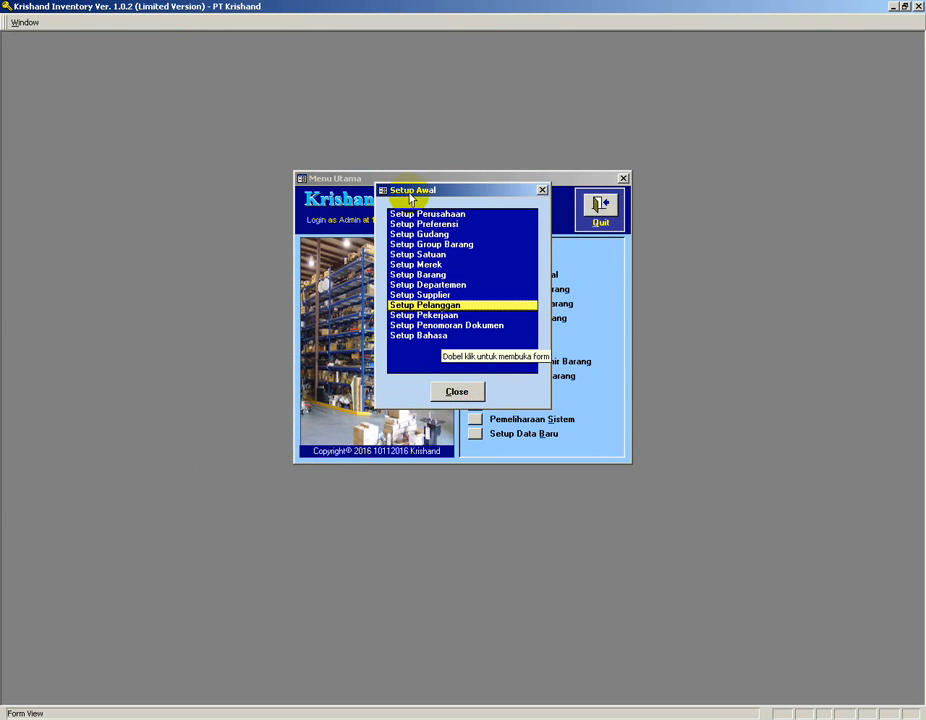
double_click(432, 304)
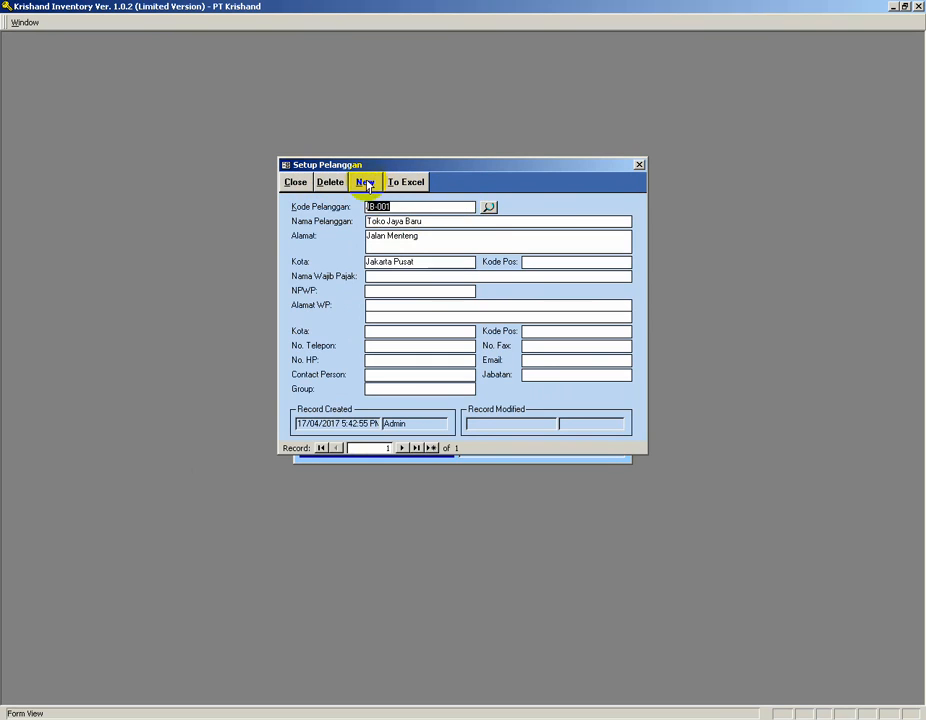
left_click(488, 208)
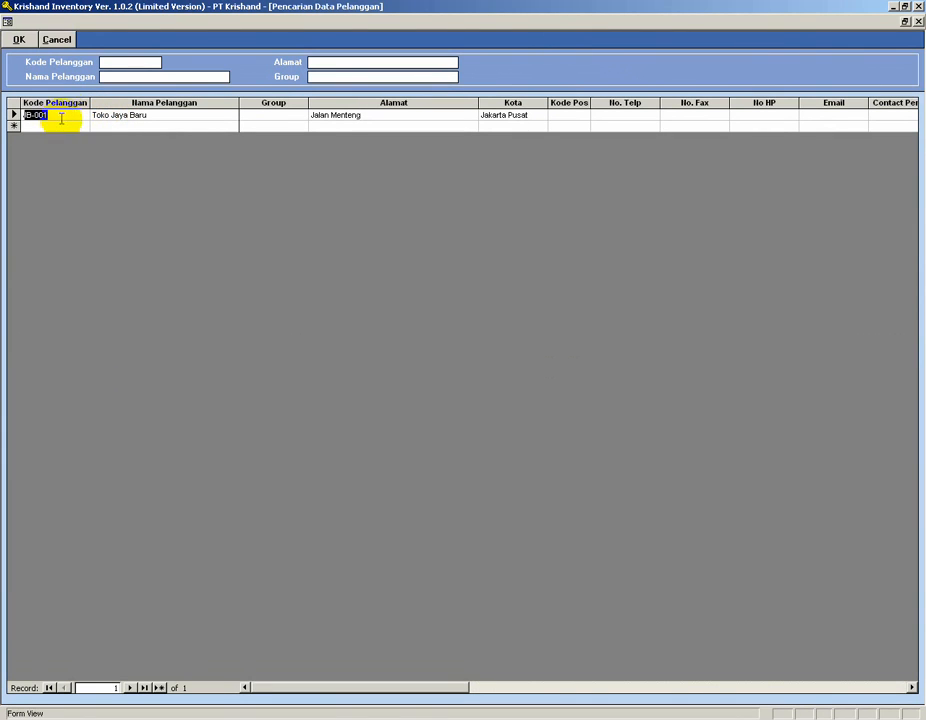
left_click(57, 41)
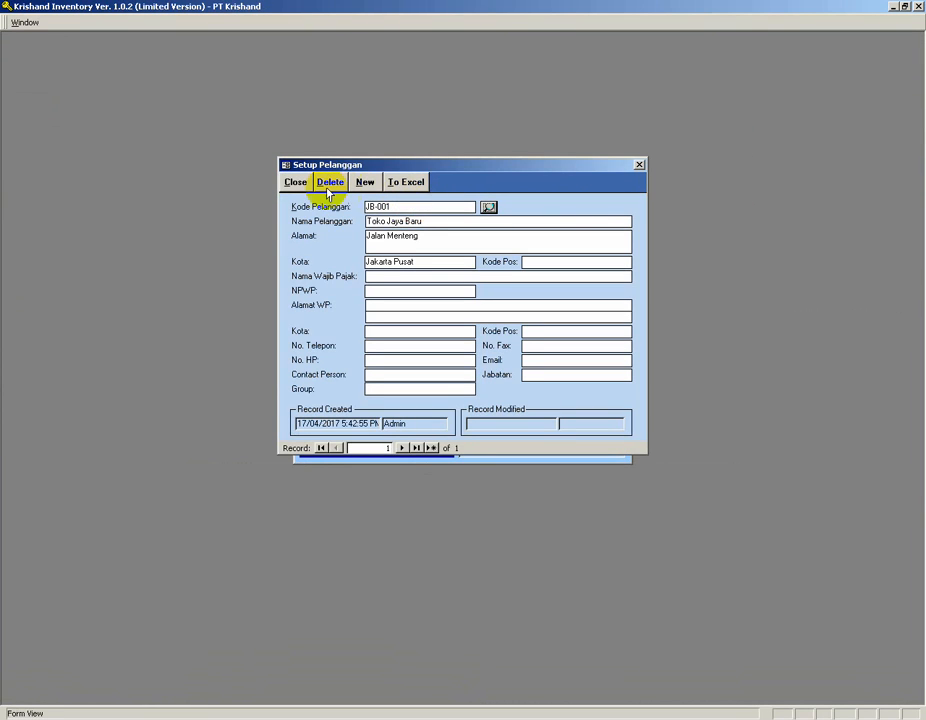
left_click(296, 184)
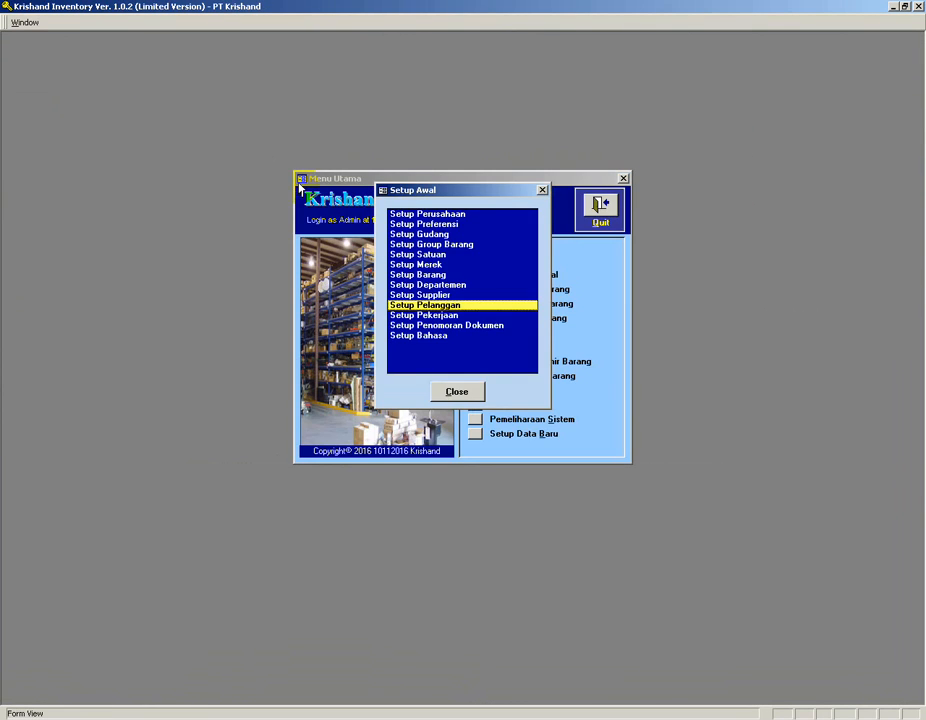
left_click(459, 395)
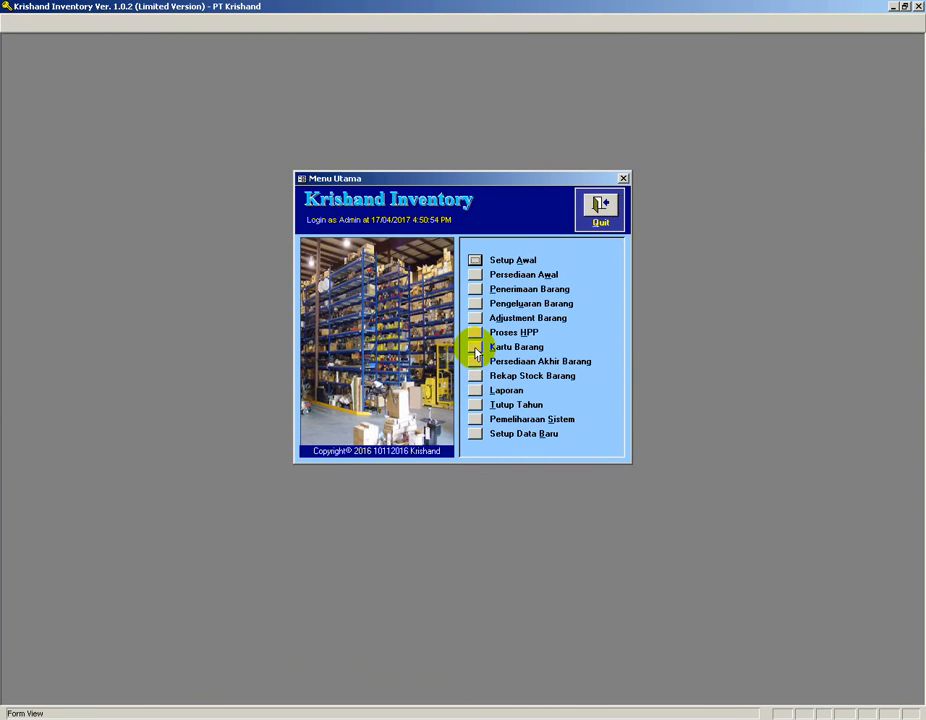
Open the stock card for CL-001 in the Cengkareng warehouse to check the delivery.
left_click(475, 347)
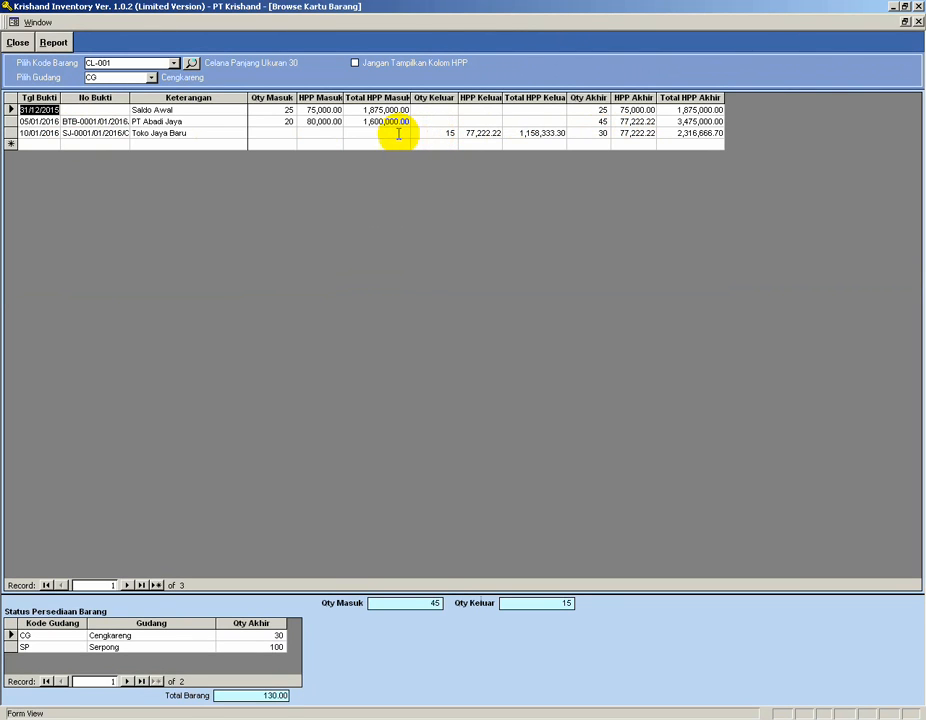
left_click(20, 45)
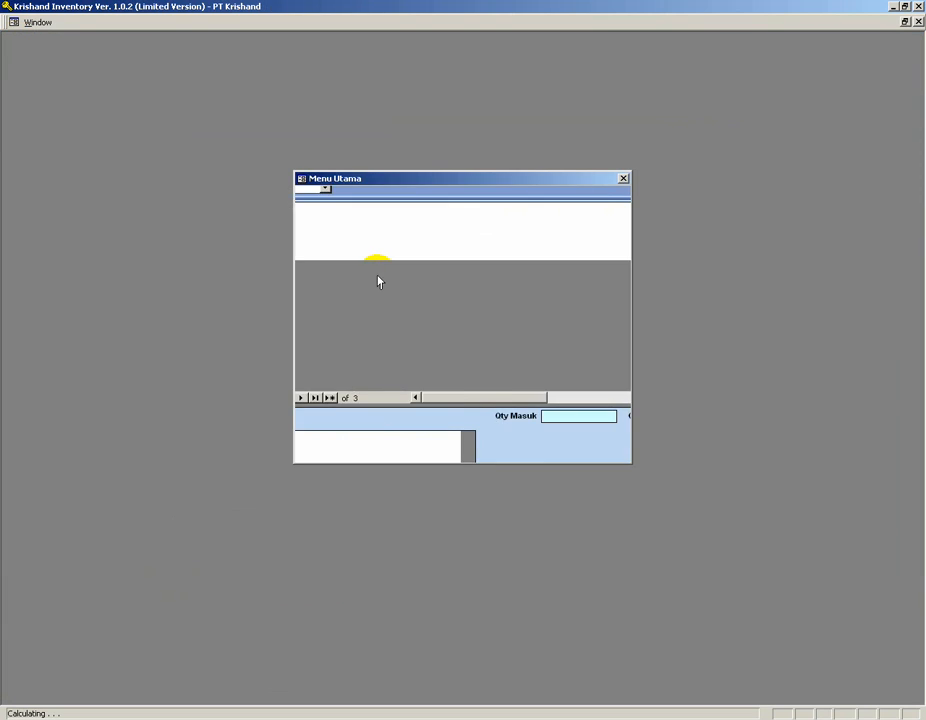
left_click(475, 347)
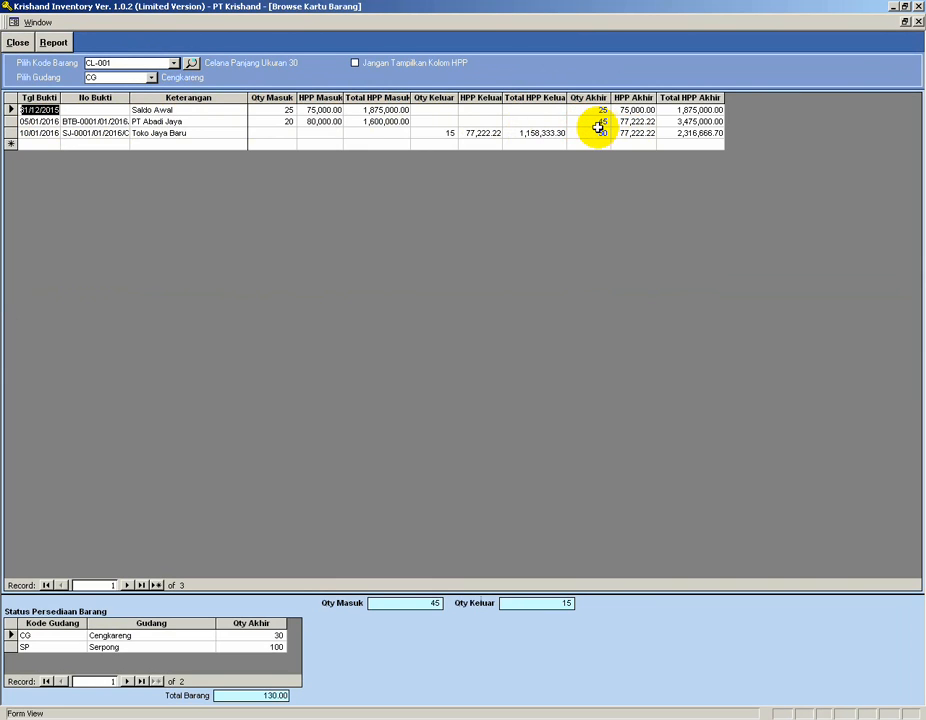
Open the Cengkareng delivery note and try to set CL-001's quantity to 50, cancelling the edit.
left_click(20, 43)
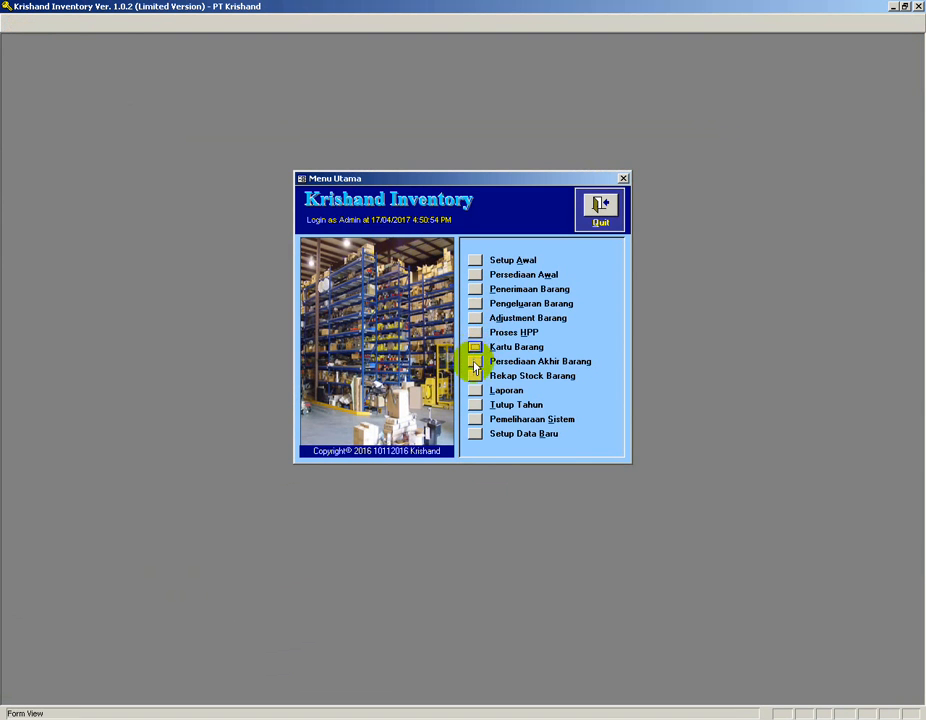
left_click(476, 304)
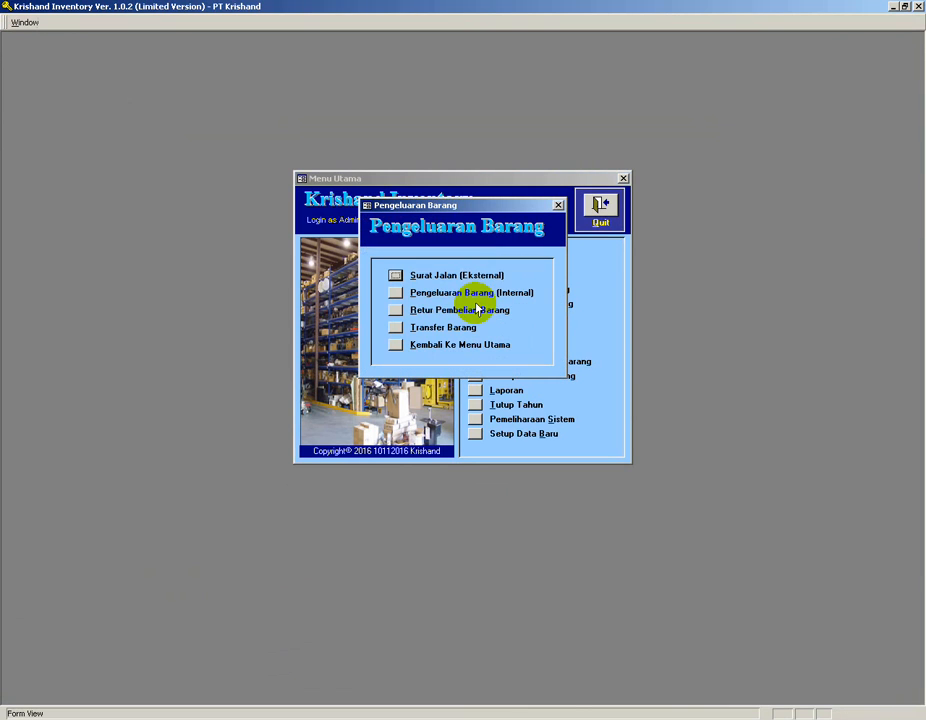
left_click(395, 276)
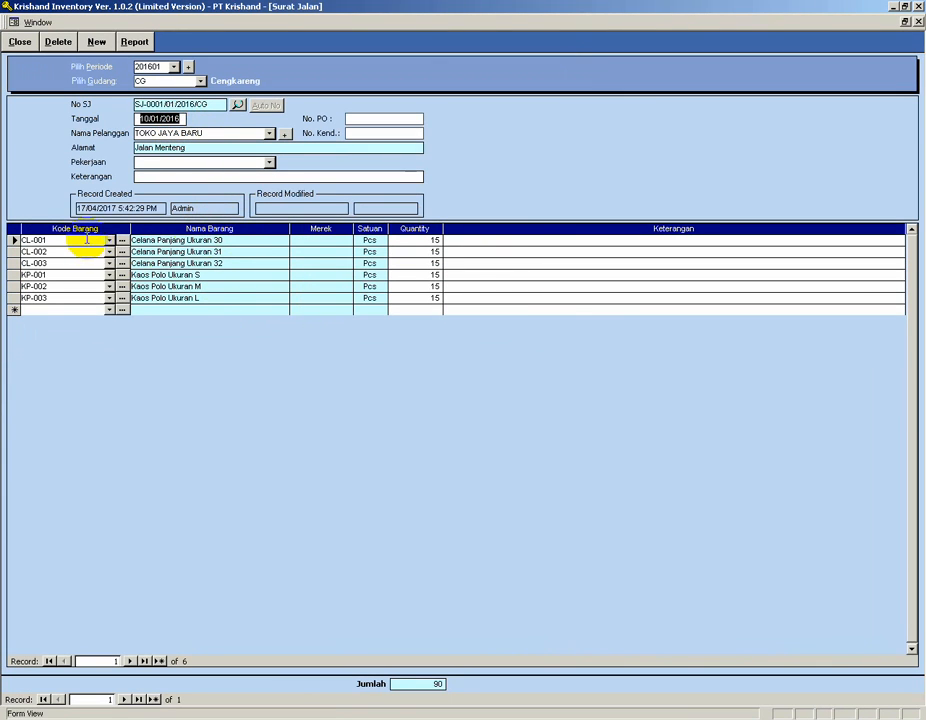
left_click(430, 240)
type("50")
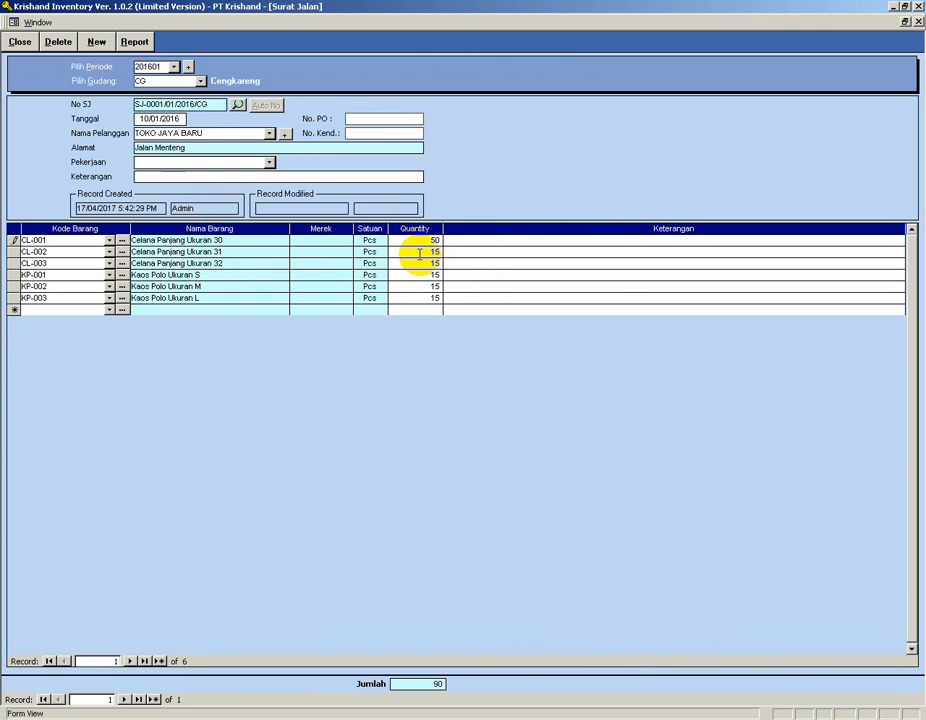
key("Return")
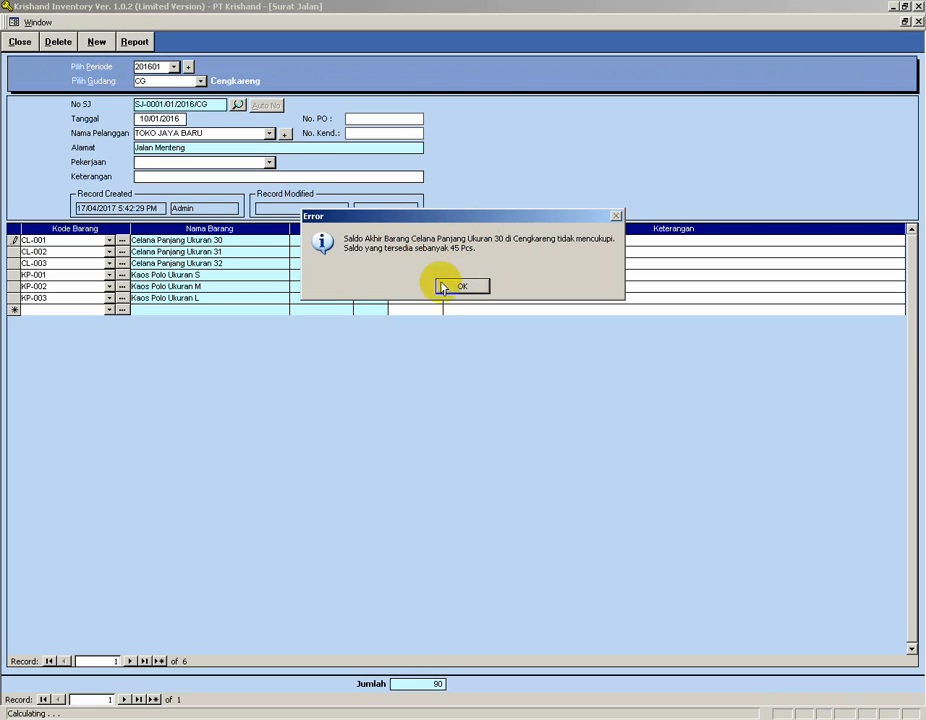
left_click(461, 287)
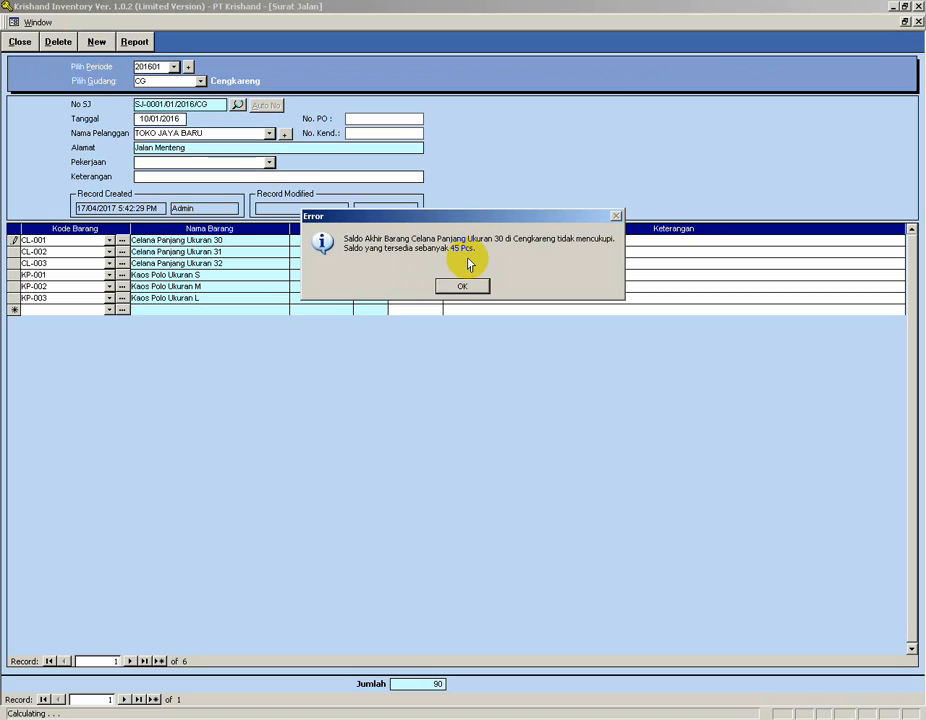
left_click(461, 287)
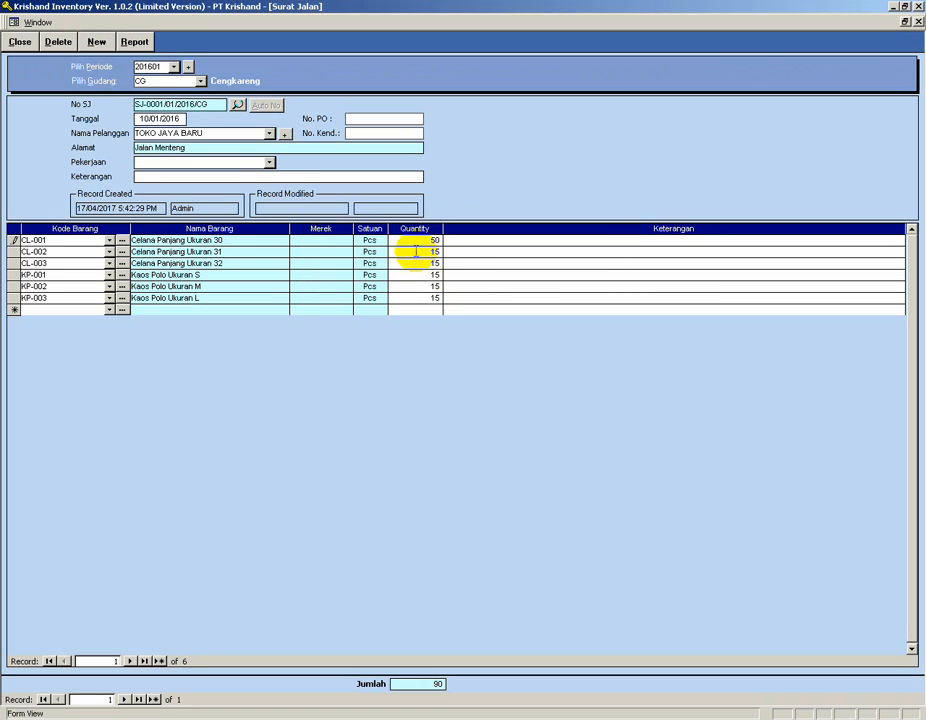
key("Escape")
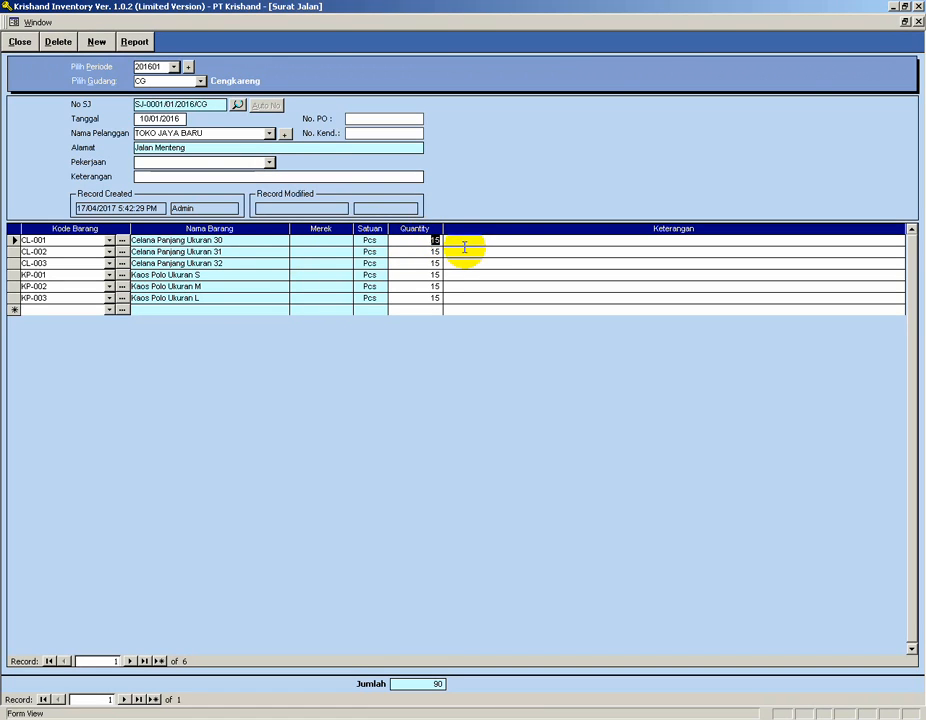
Close the delivery note and open the preference settings to review the negative stock validation option before closing setup.
left_click(19, 42)
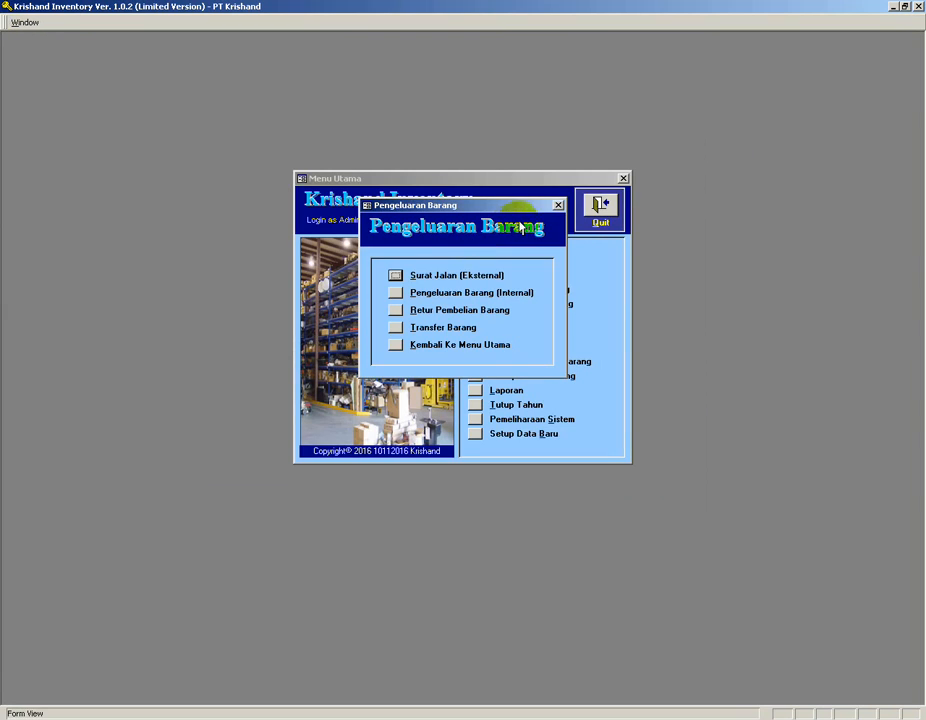
left_click(558, 205)
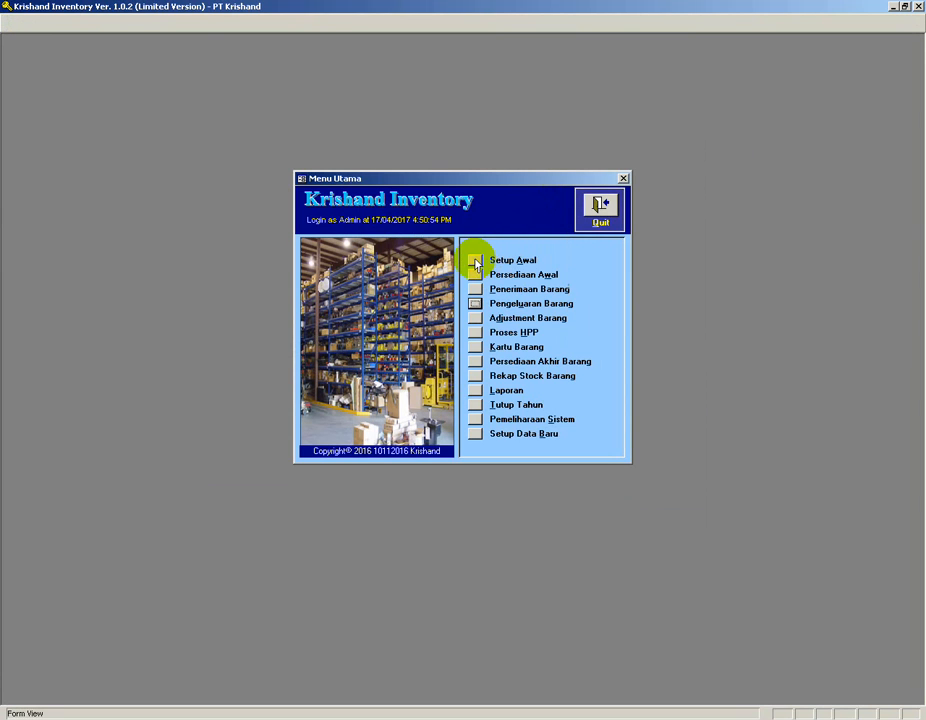
left_click(476, 262)
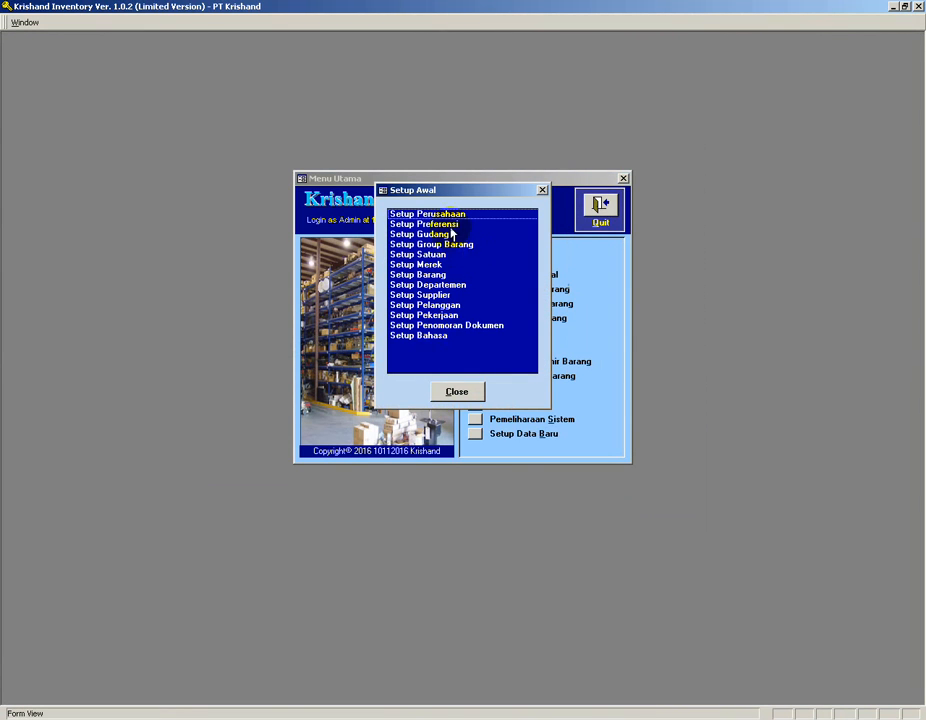
double_click(446, 224)
left_click(440, 406)
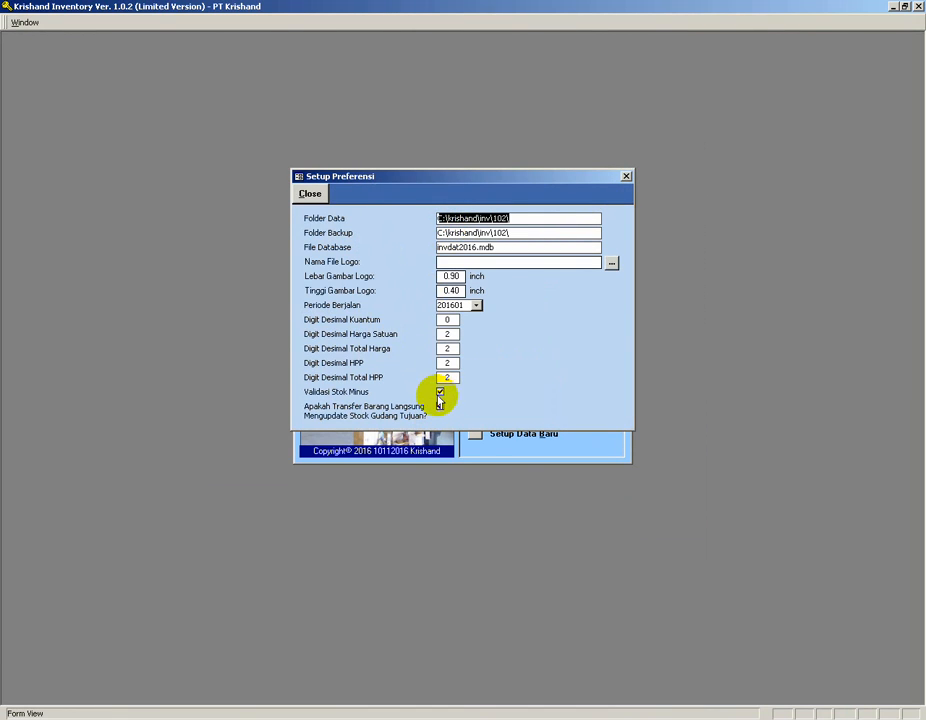
left_click(311, 197)
left_click(452, 389)
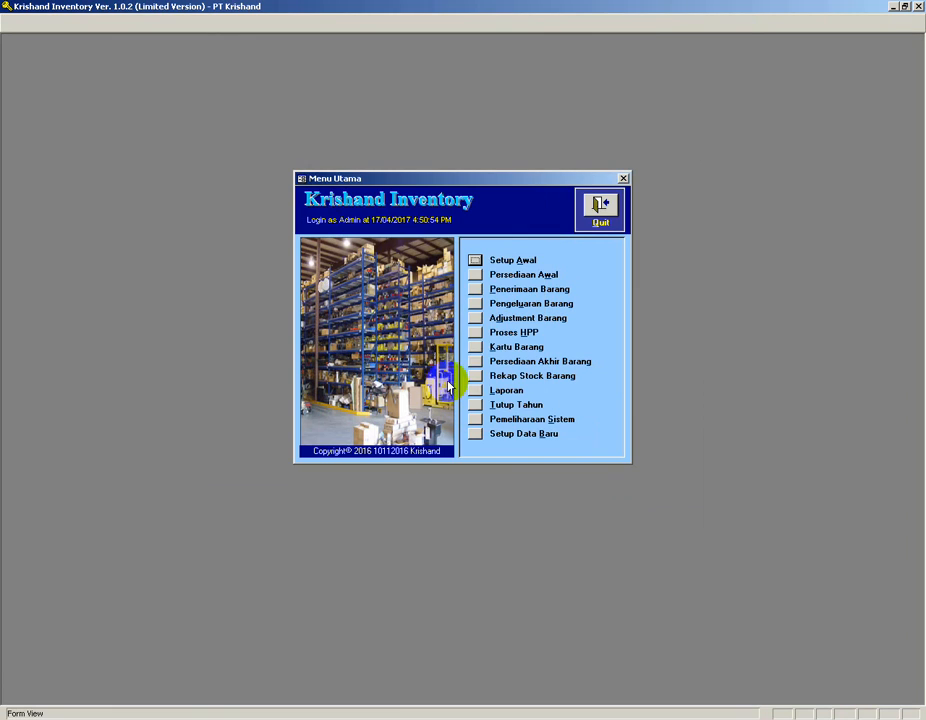
Reopen the external delivery note SJ-0001/01/2016/CG for the Cengkareng warehouse.
left_click(475, 302)
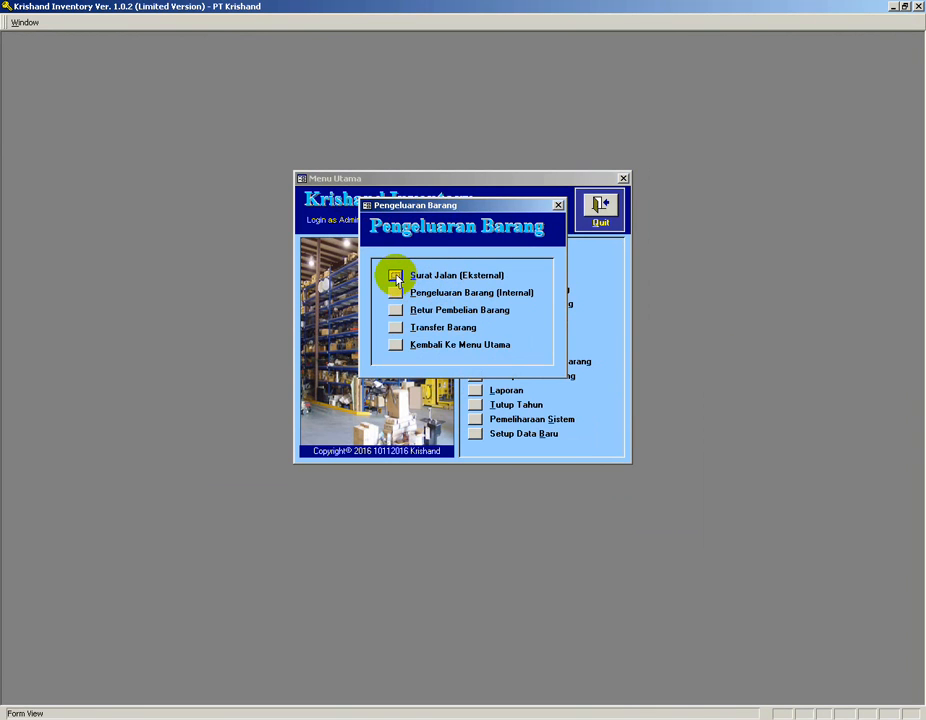
left_click(396, 276)
left_click(545, 280)
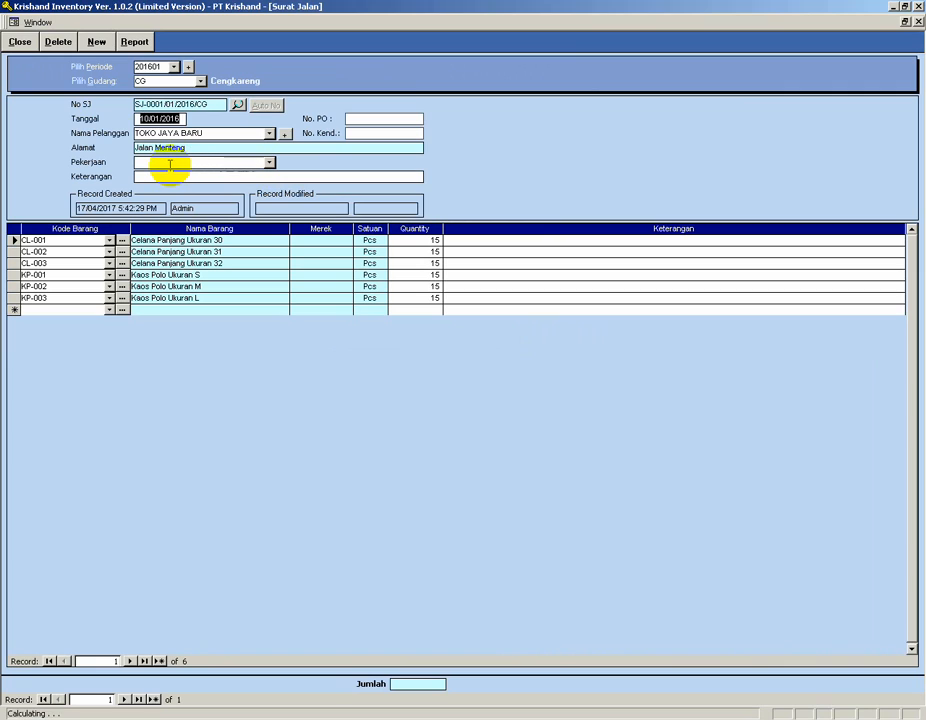
left_click(170, 165)
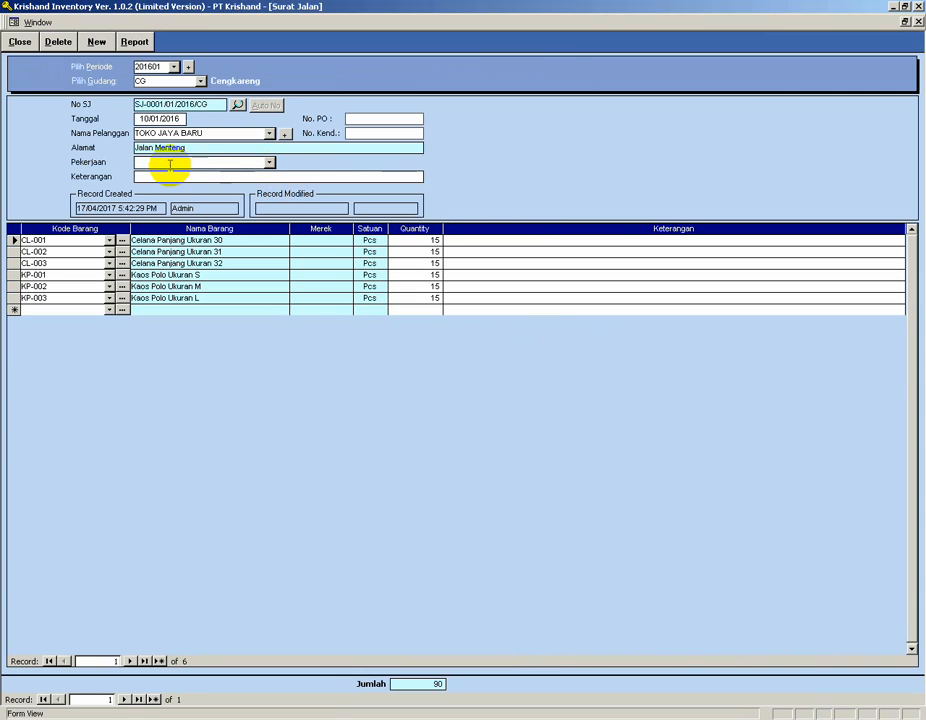
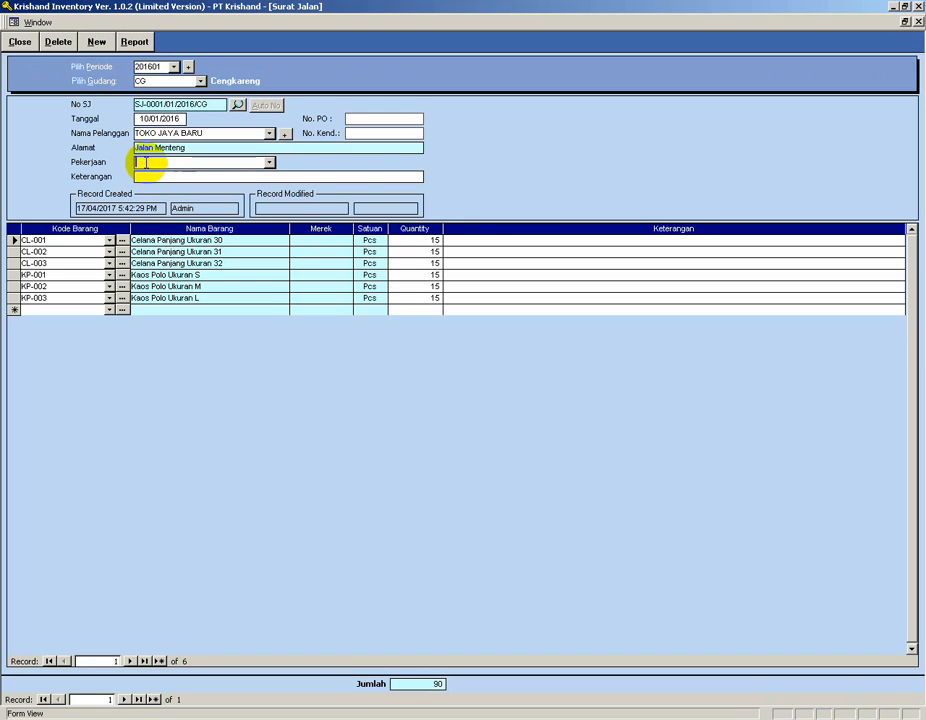
Close the delivery note and open the job (Pekerjaan) setup list.
left_click(21, 42)
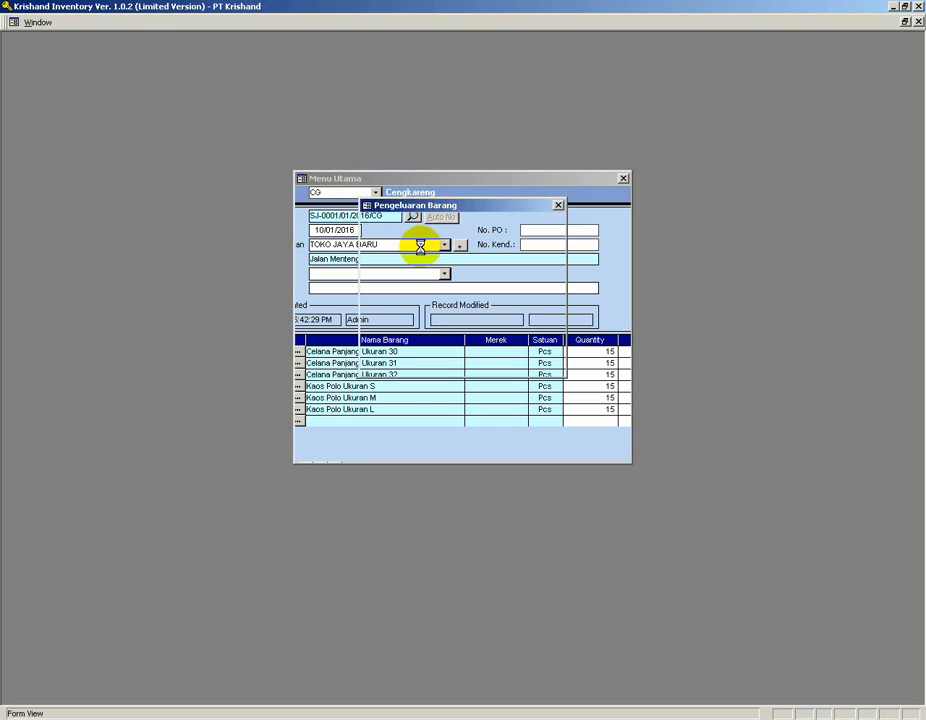
left_click(394, 342)
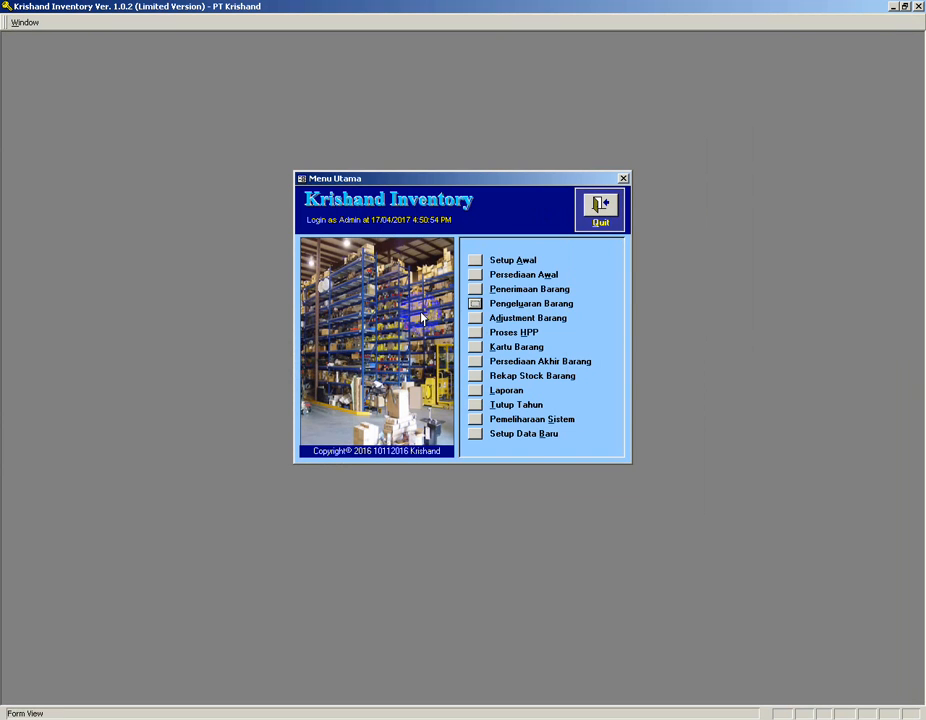
left_click(475, 260)
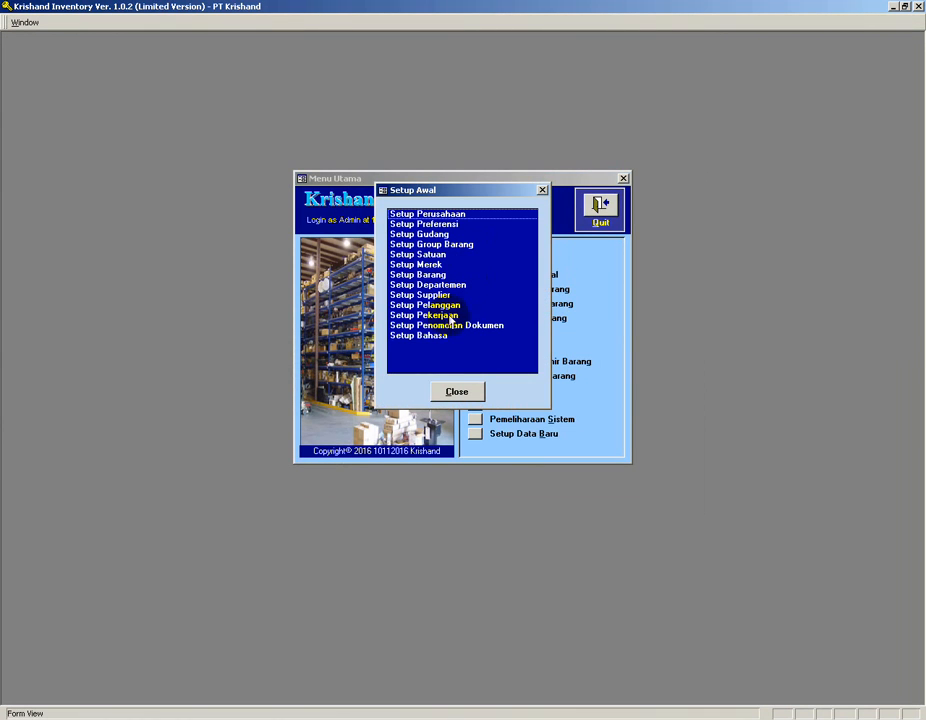
double_click(449, 316)
Add job P-001 named Proyek Rumah Pondok Indah.
left_click(294, 222)
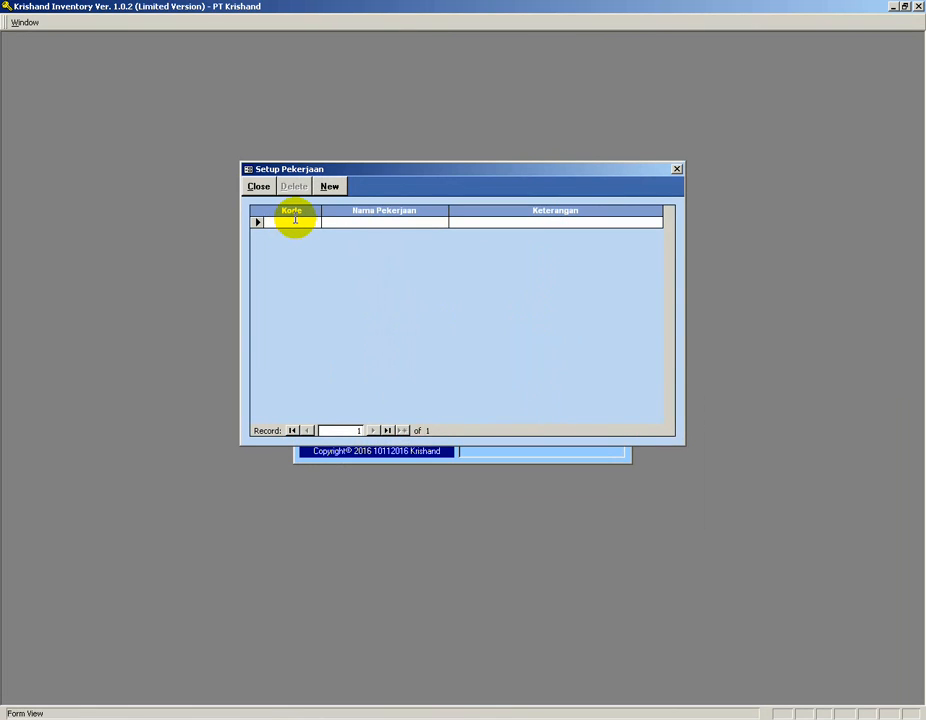
type("P-001")
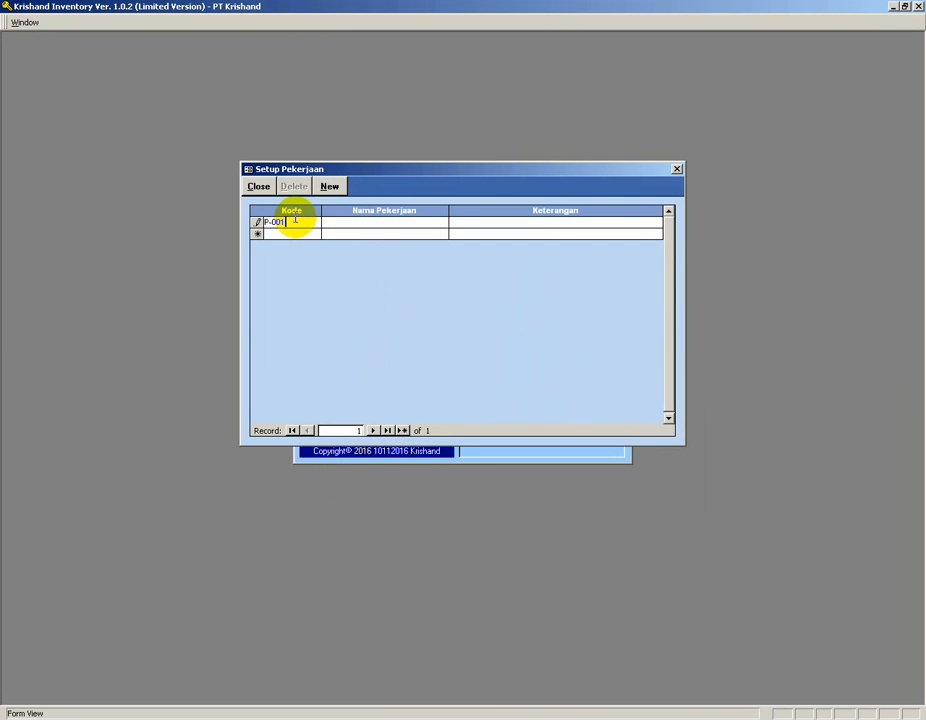
key("Tab")
type("Proyek Rumah Pondok Indah")
left_click(271, 232)
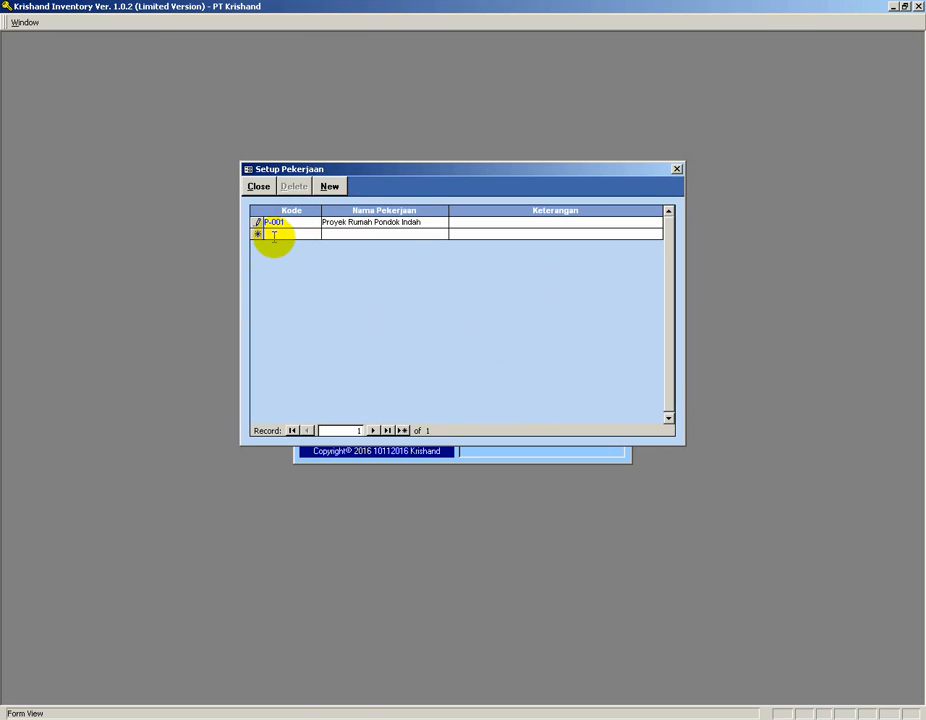
Add job P-002 named Proyek Rumah PIK.
type("P-")
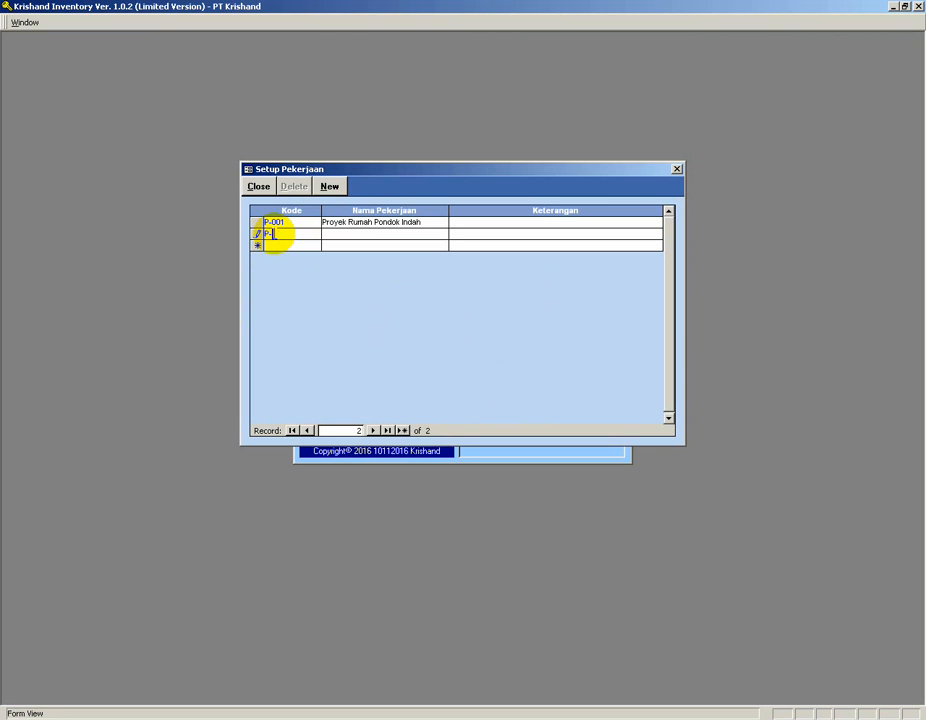
type("002")
key("Tab")
type("Prou")
type("yek Rumah")
Enter a person's name as the description for each job and save the records.
left_click(490, 220)
type("Budi")
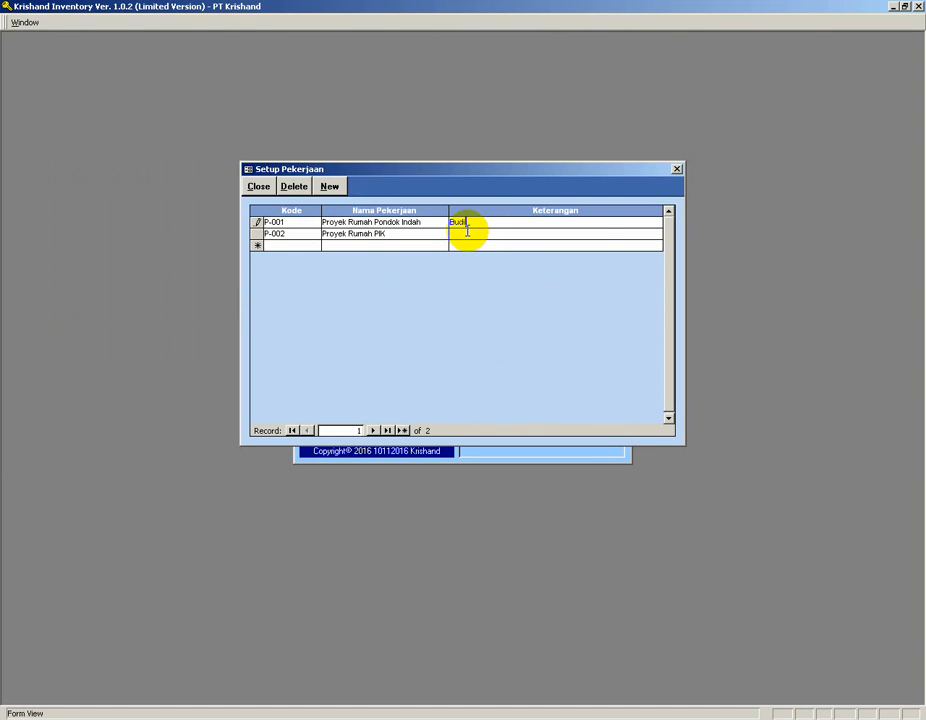
left_click(467, 234)
left_click(434, 289)
left_click(471, 234)
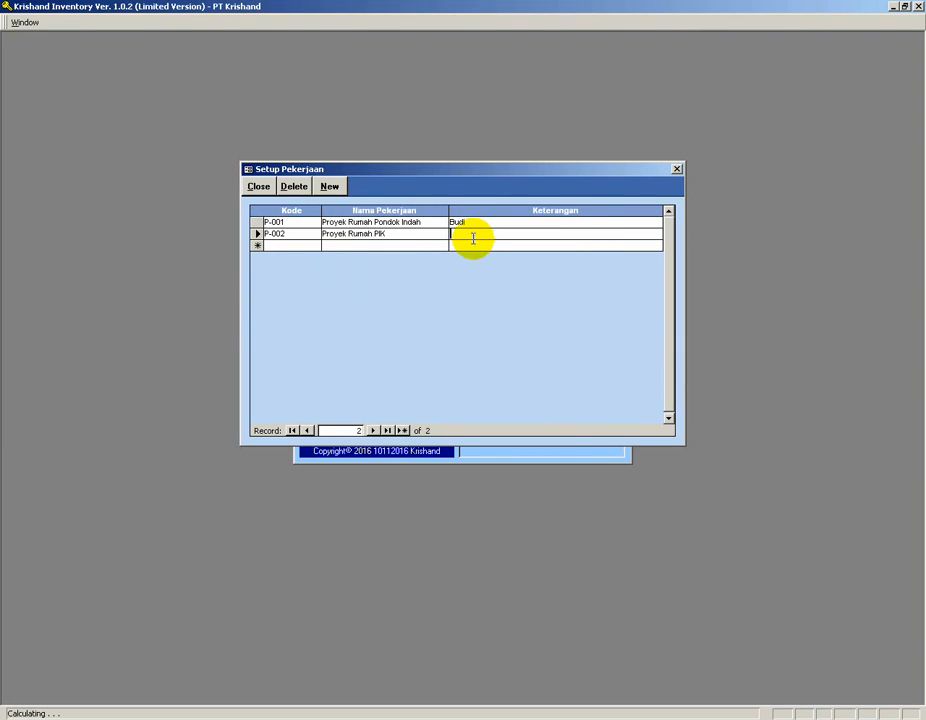
type("La")
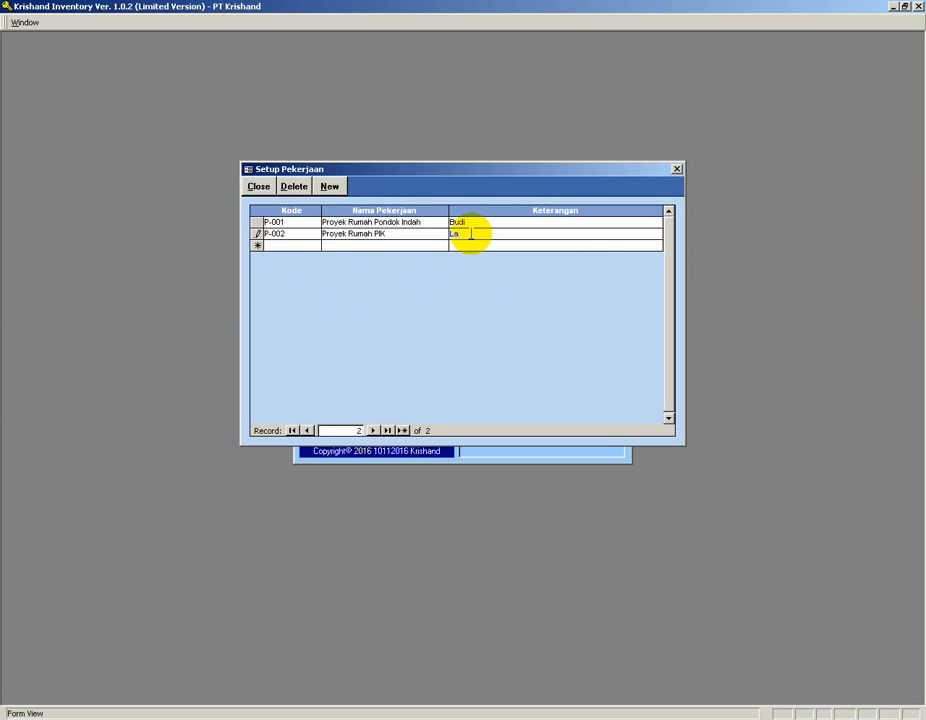
type("stri")
left_click(390, 247)
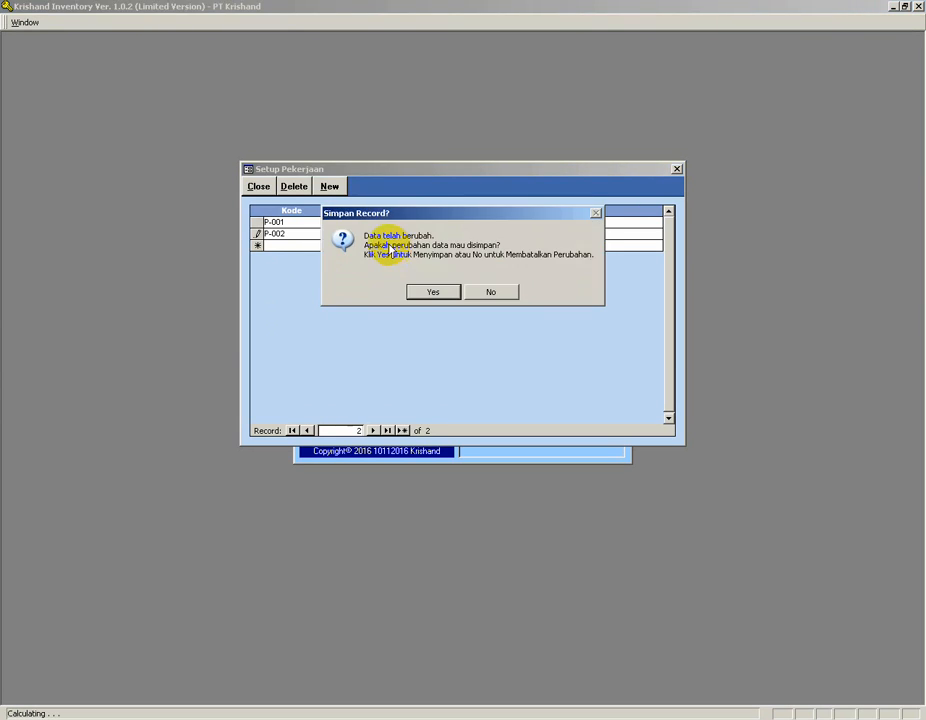
left_click(432, 290)
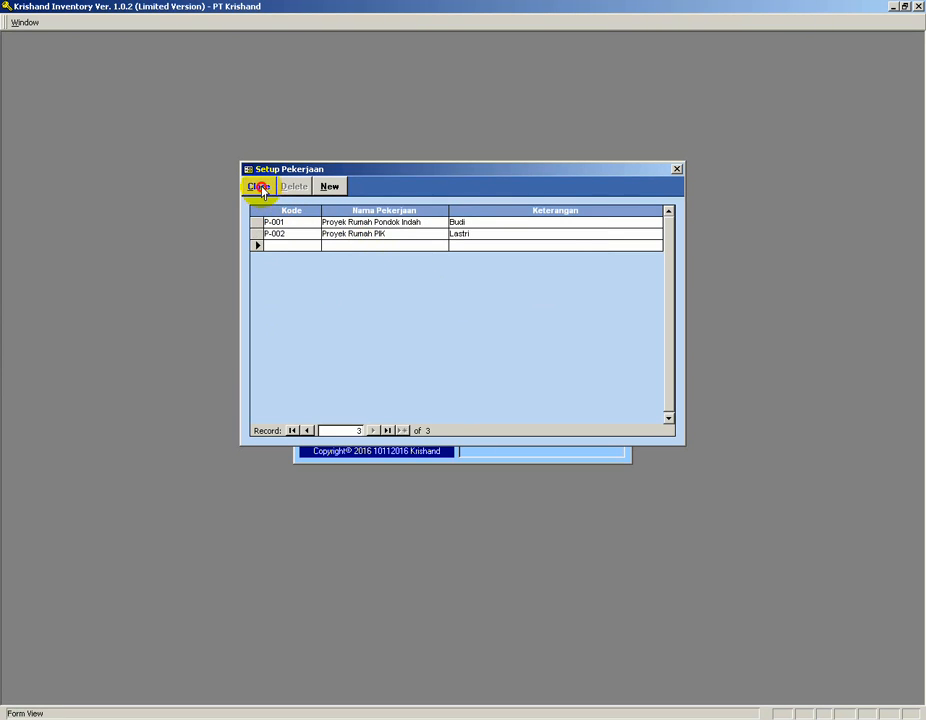
Close the job setup and open the external delivery note (Surat Jalan) form.
left_click(259, 187)
left_click(459, 392)
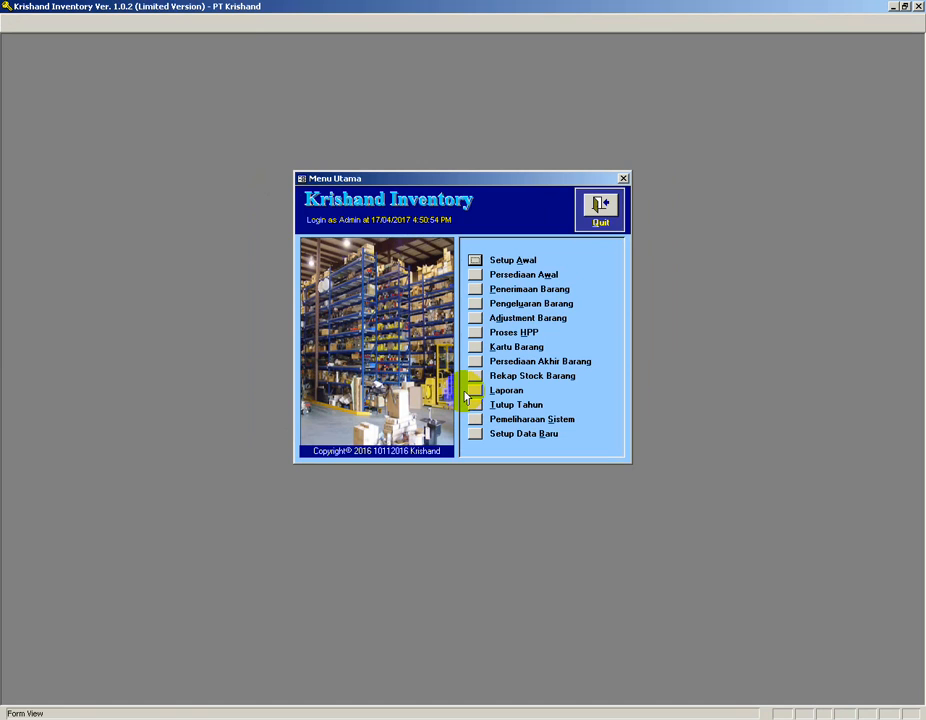
left_click(473, 304)
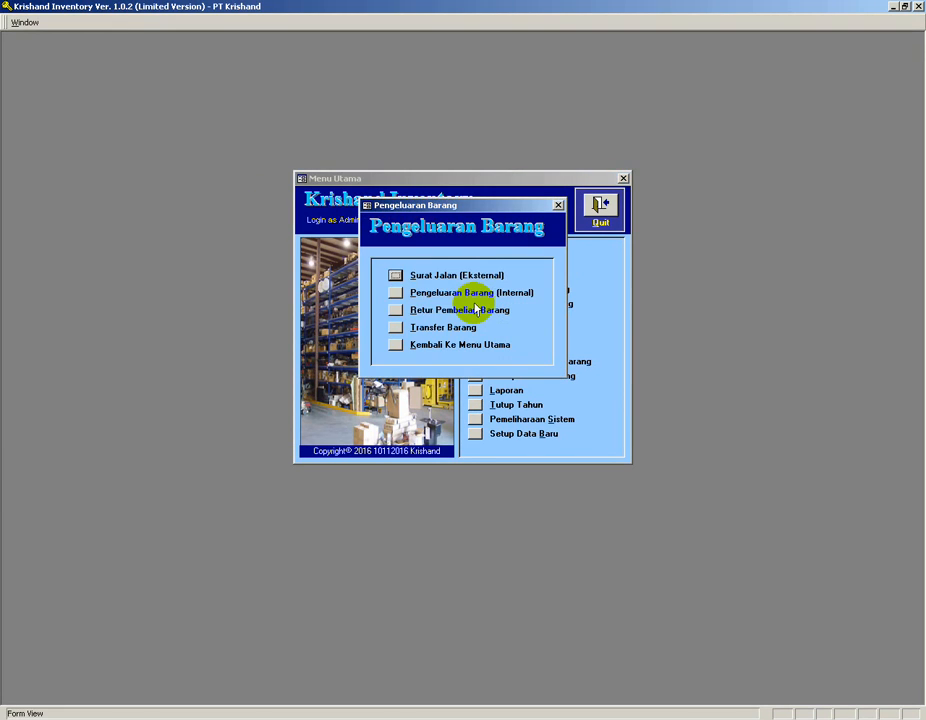
left_click(394, 274)
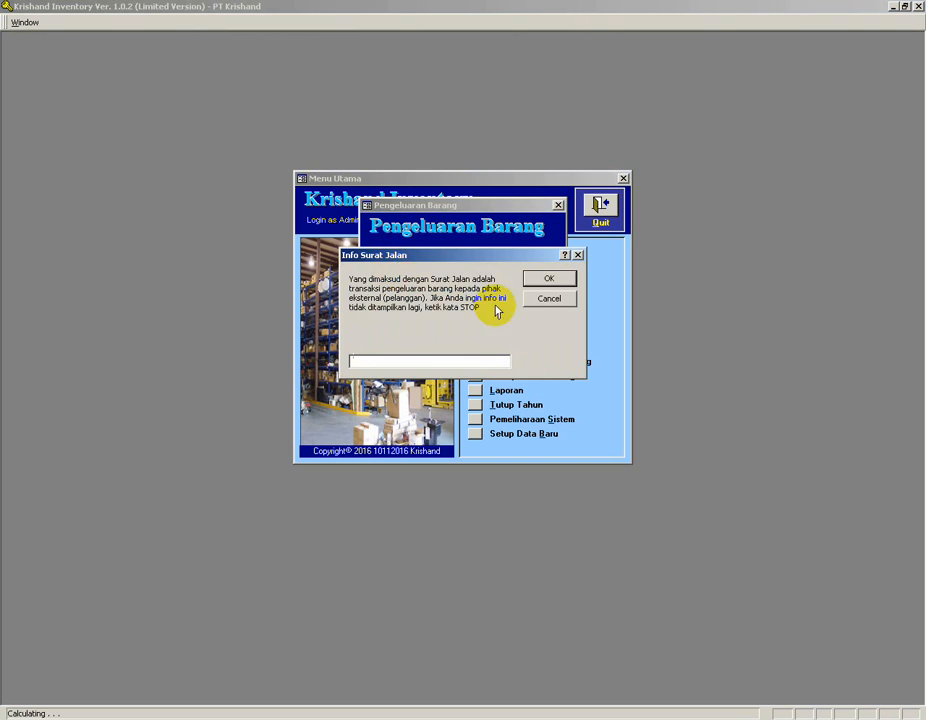
left_click(546, 276)
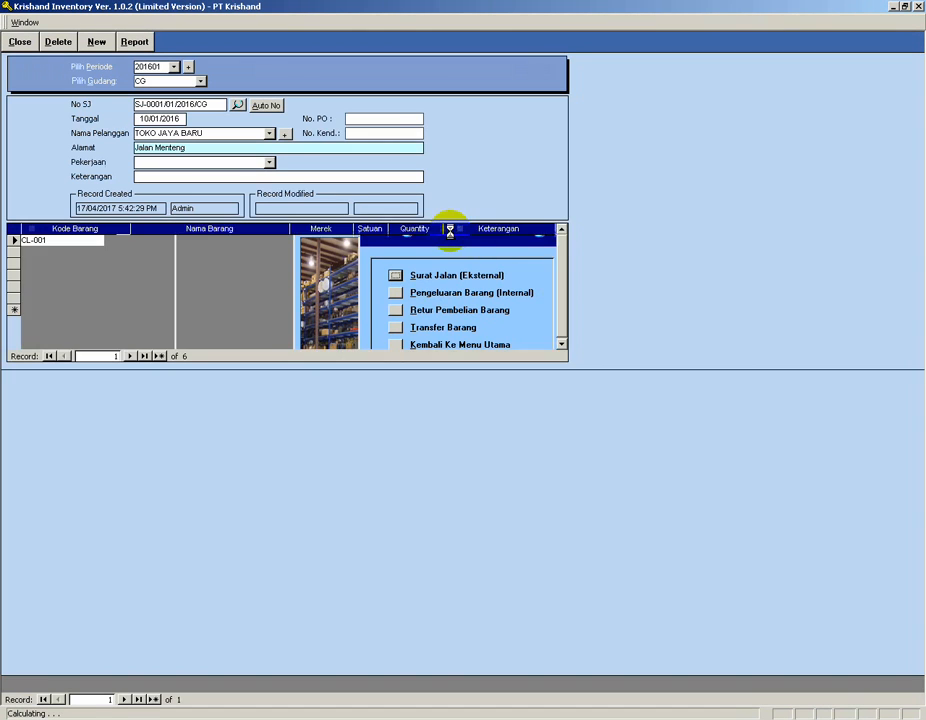
Check the job choices on the delivery note, then close it and the goods issue menu.
left_click(269, 162)
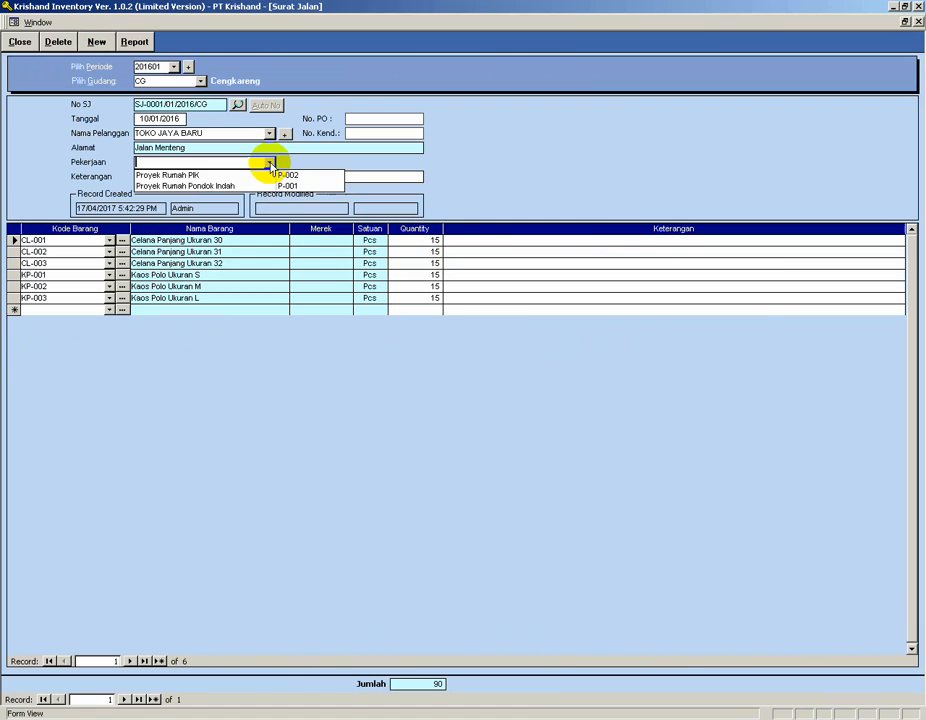
left_click(269, 163)
left_click(19, 42)
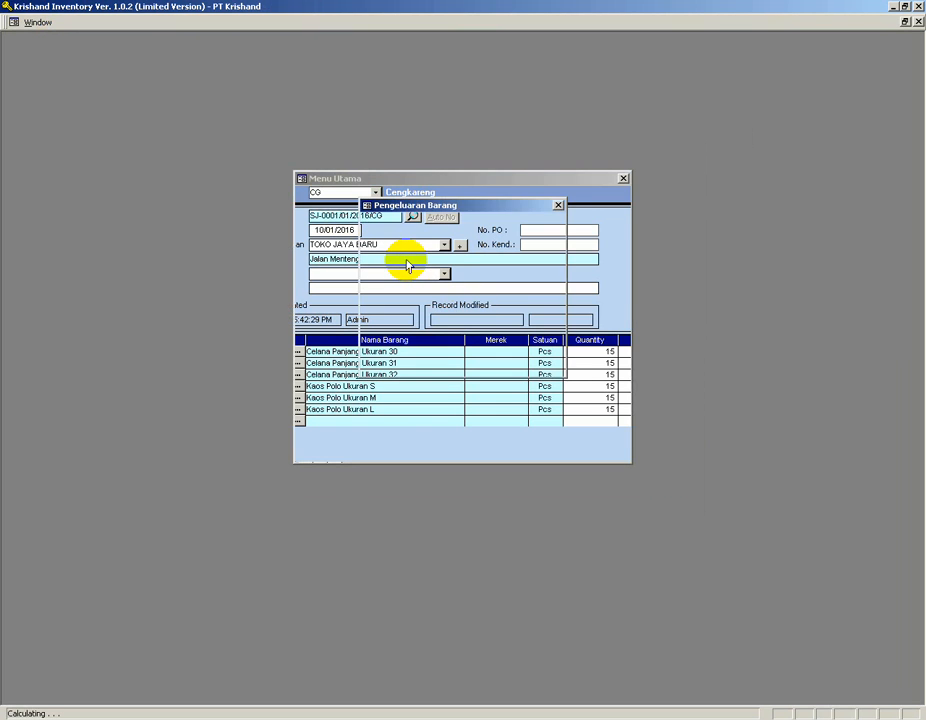
left_click(556, 204)
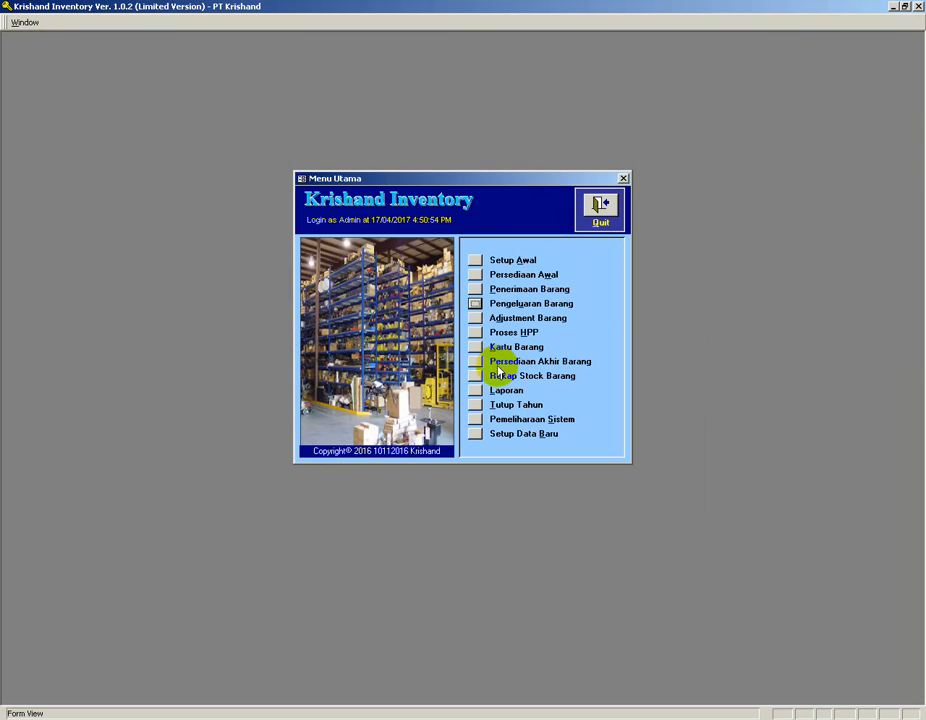
Open the reports menu, select Daftar Pengeluaran Barang Per Pekerjaan, and close the reports.
left_click(476, 390)
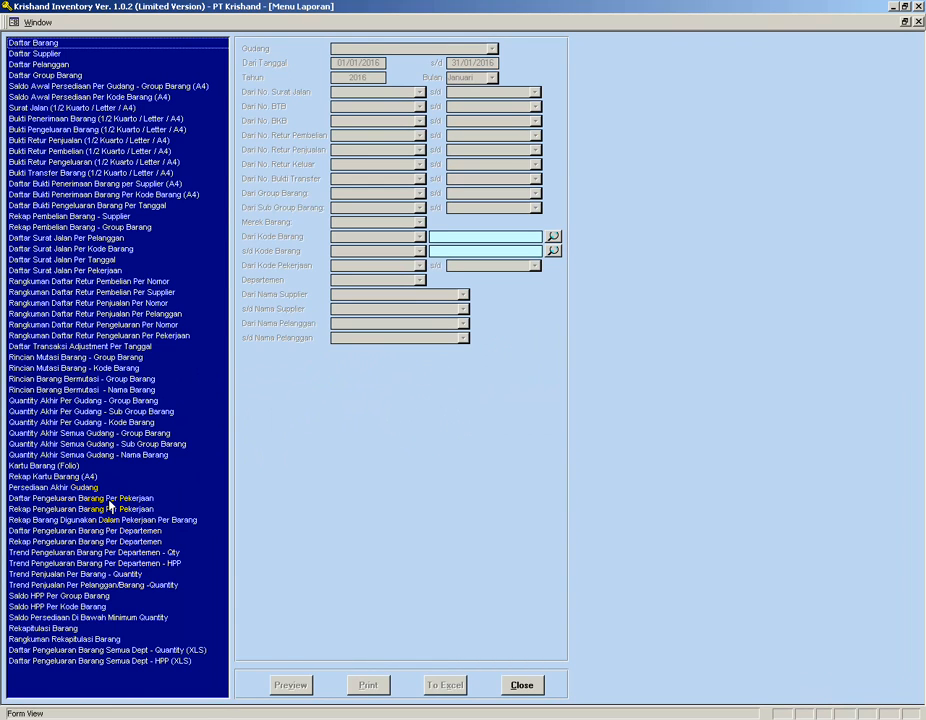
left_click(108, 500)
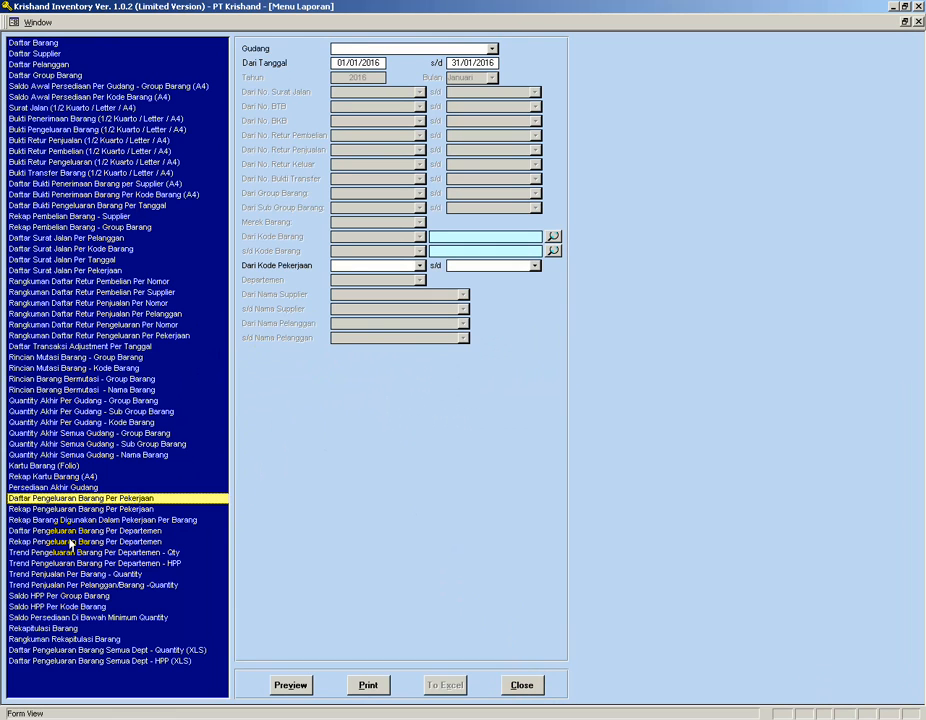
left_click(521, 684)
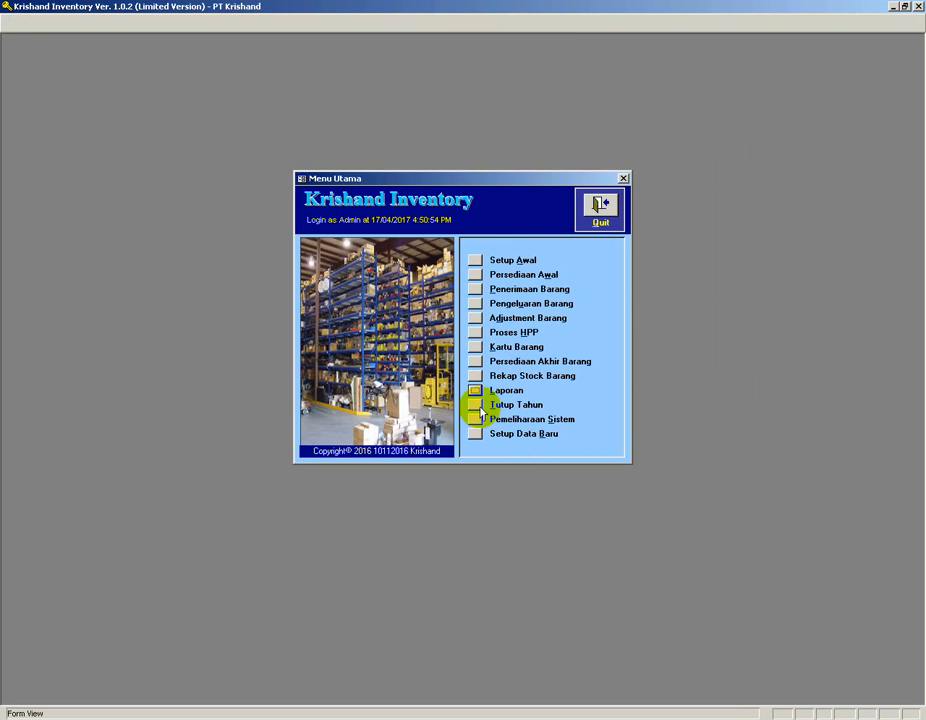
Open the internal goods issue form (Bukti Pengeluaran Barang) and close it.
left_click(475, 303)
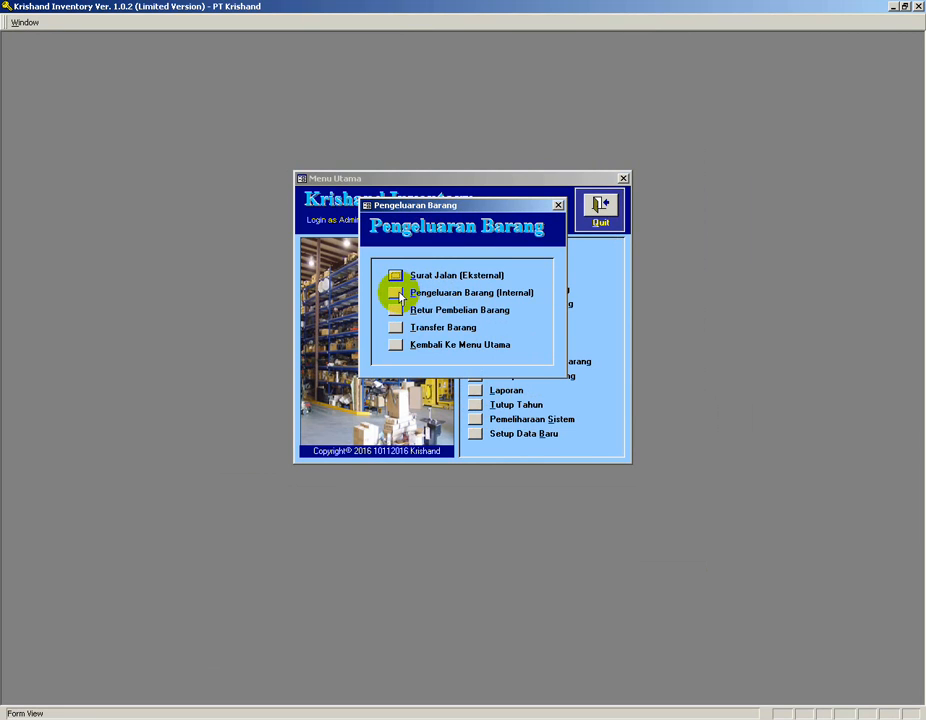
left_click(540, 275)
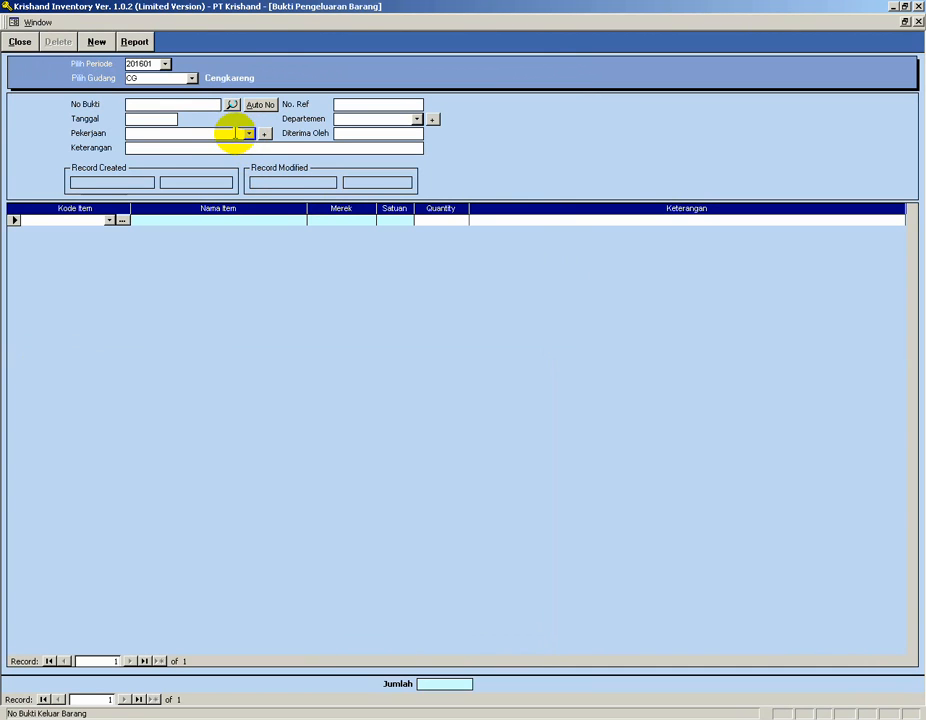
left_click(22, 42)
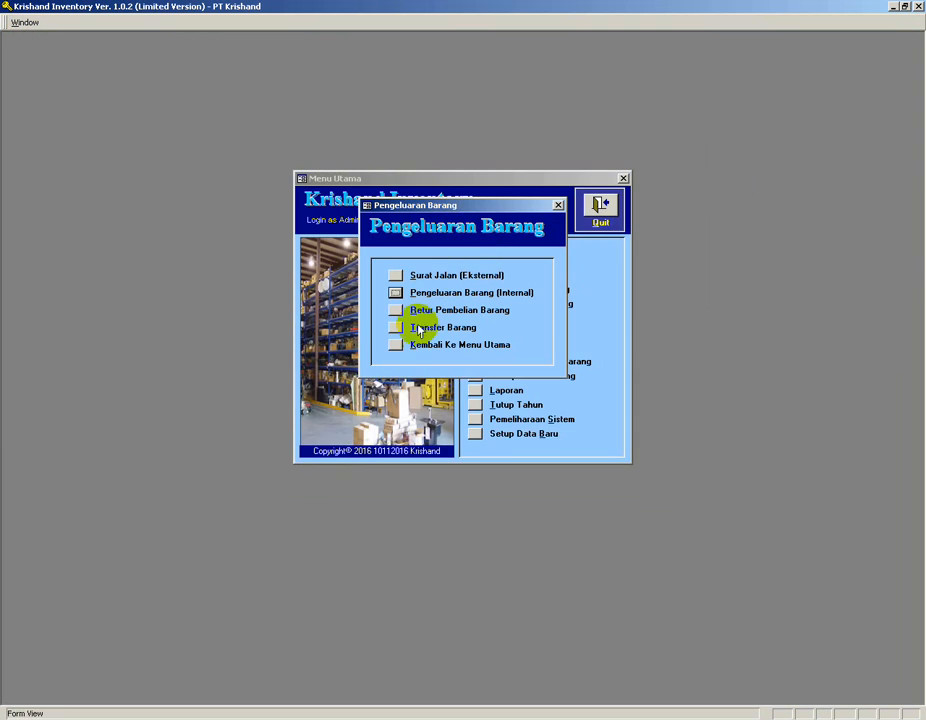
Reopen the external delivery note and preview its Surat Jalan report, zooming in and back out.
left_click(395, 275)
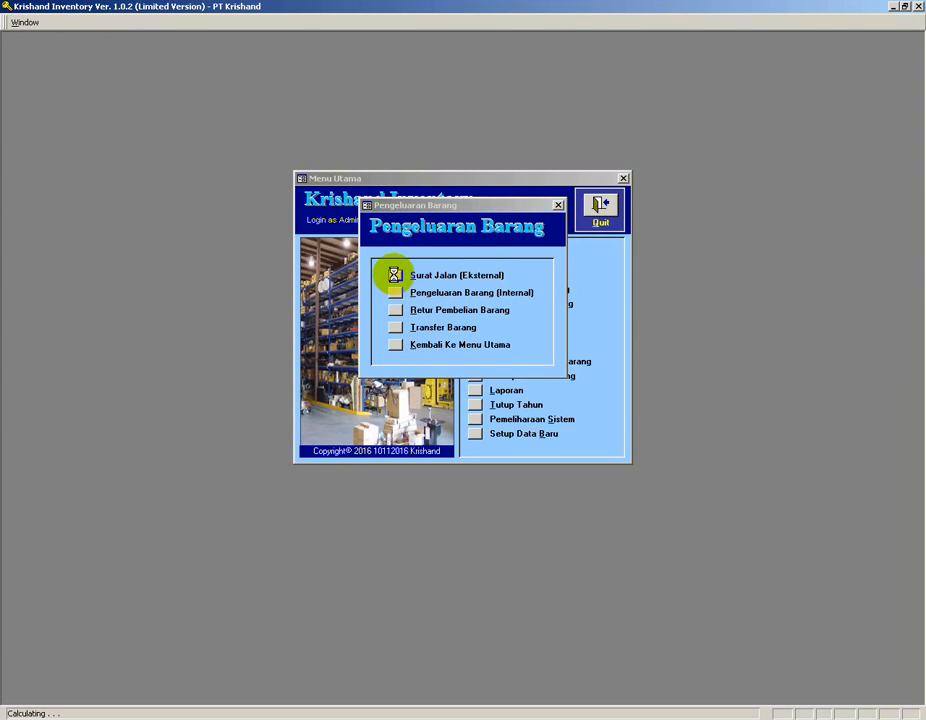
left_click(537, 281)
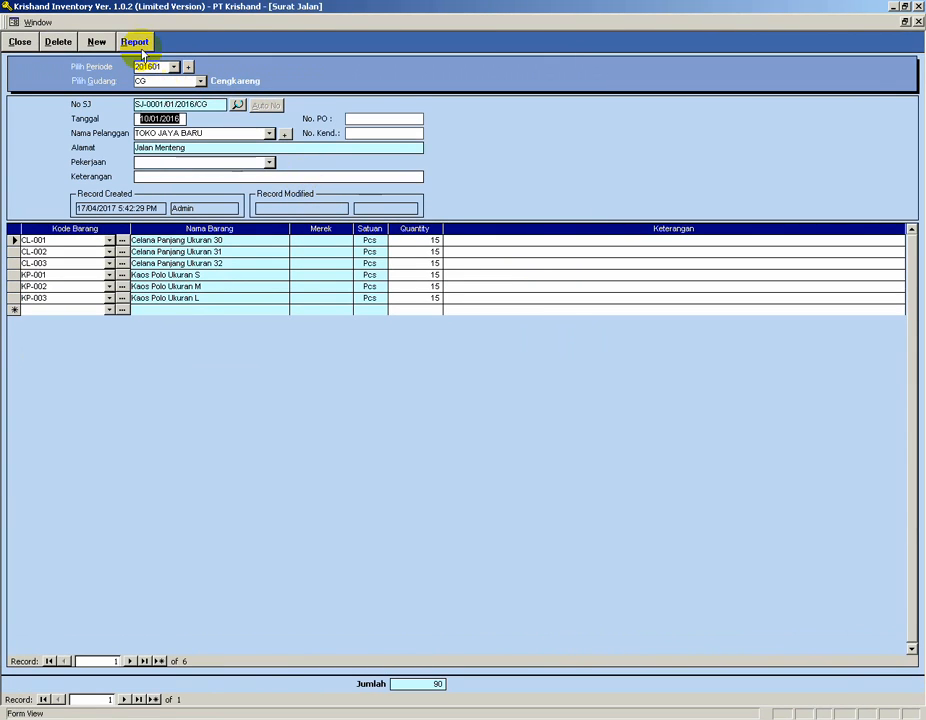
left_click(135, 42)
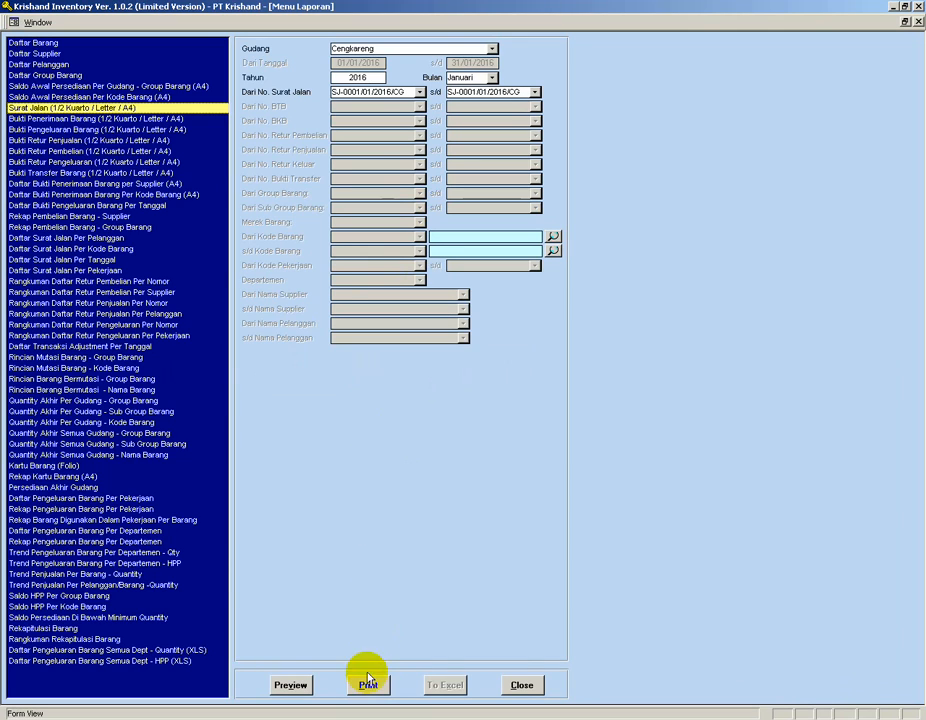
left_click(290, 686)
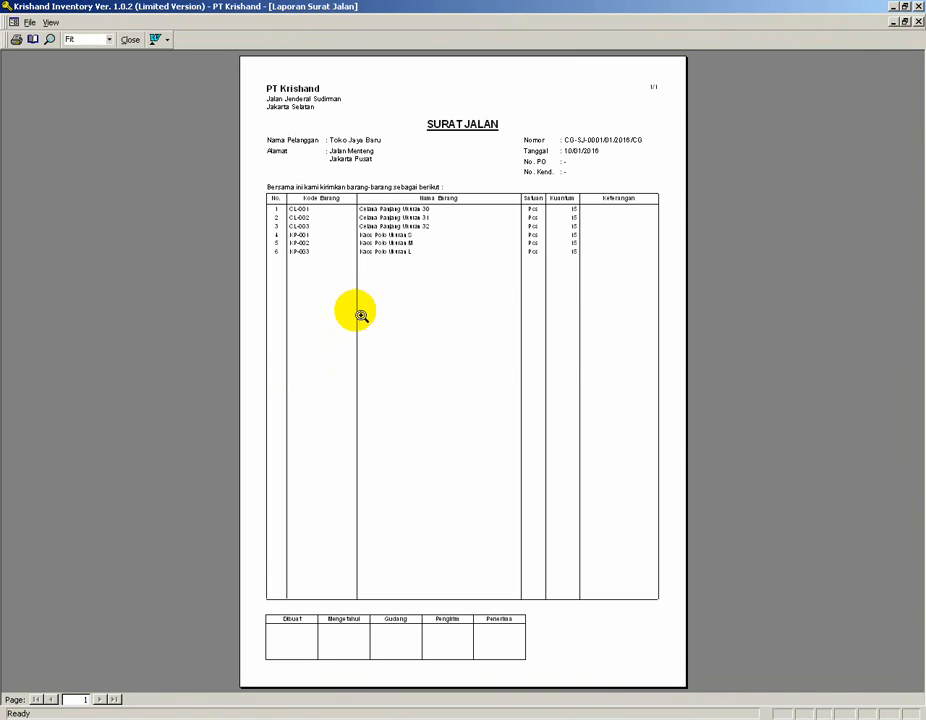
left_click(335, 160)
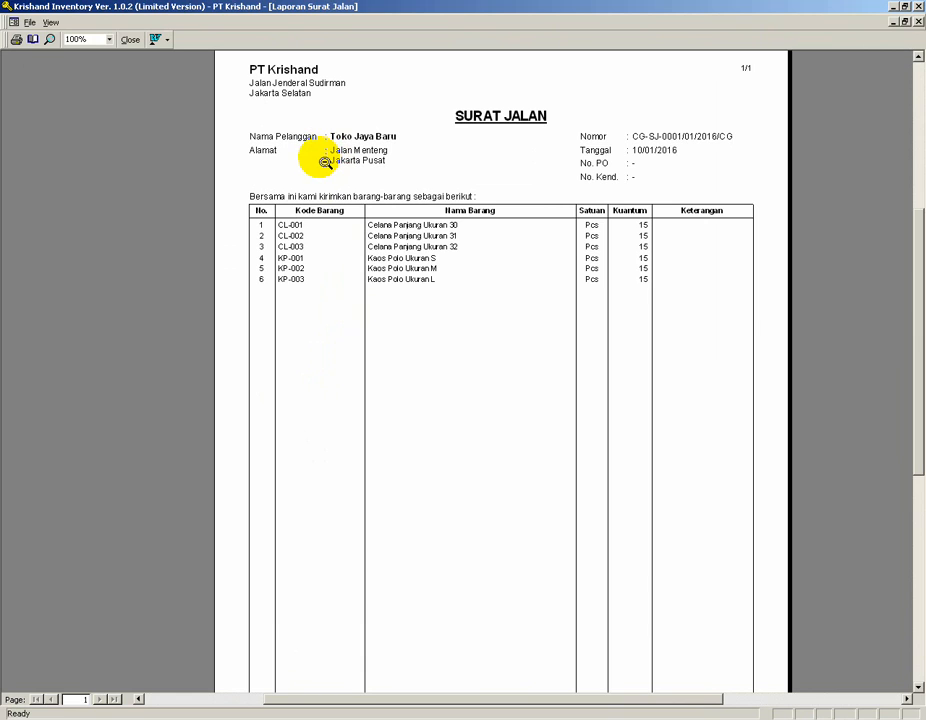
left_click(325, 162)
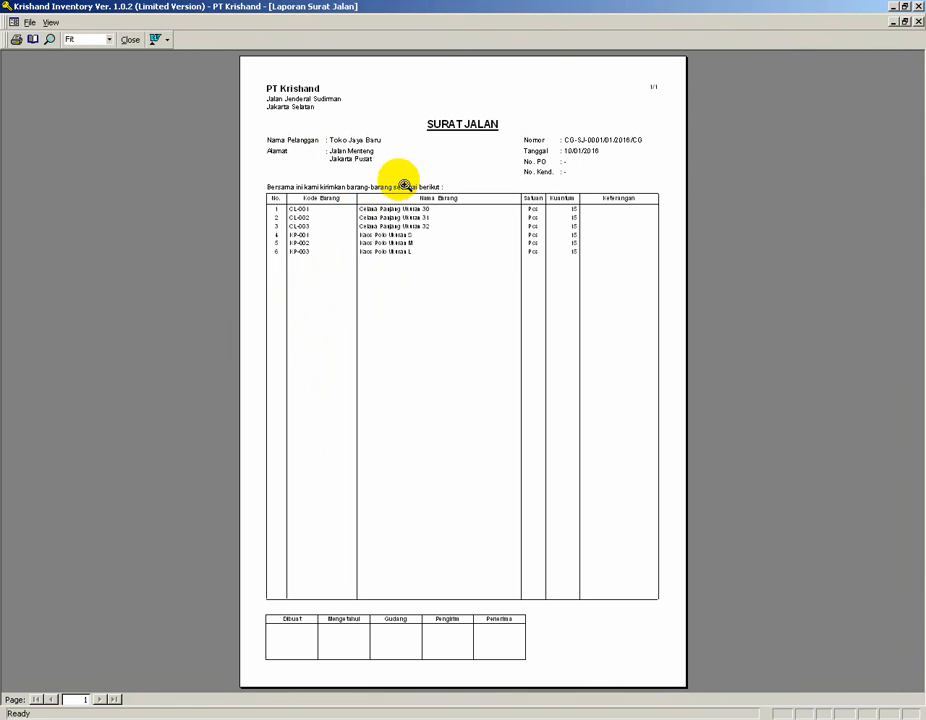
Set the Surat Jalan report's paper size to 1/2 Kwarto in Page Setup.
left_click(29, 22)
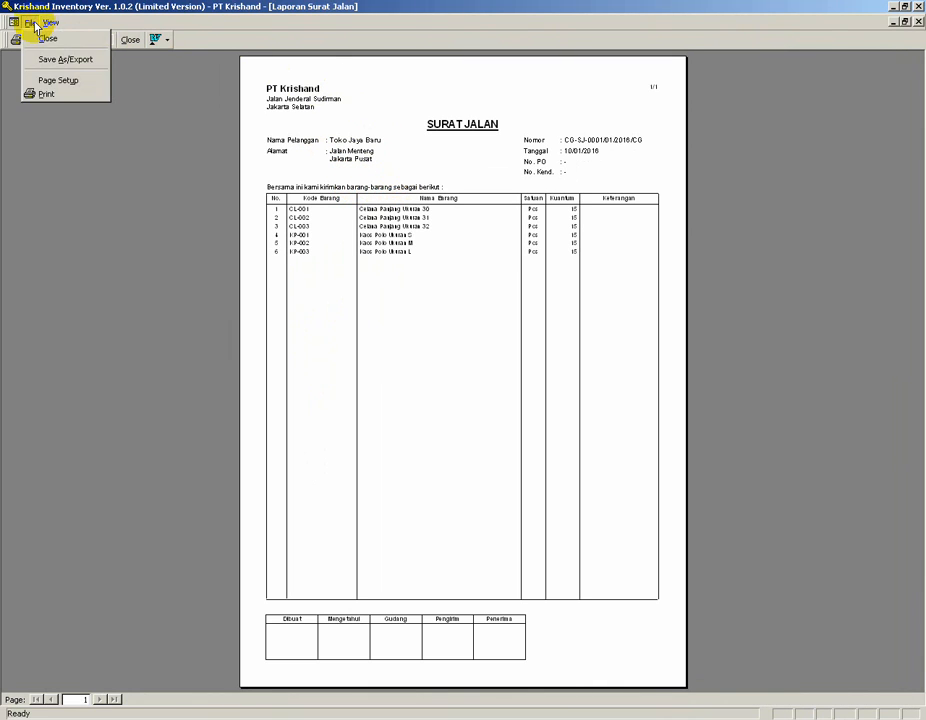
left_click(47, 86)
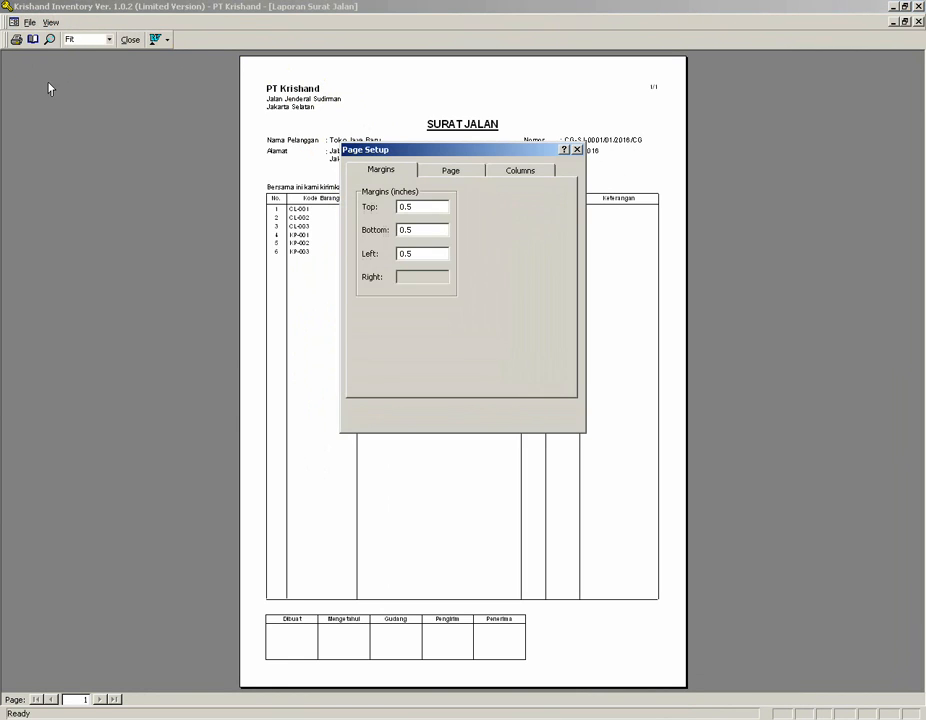
left_click(451, 173)
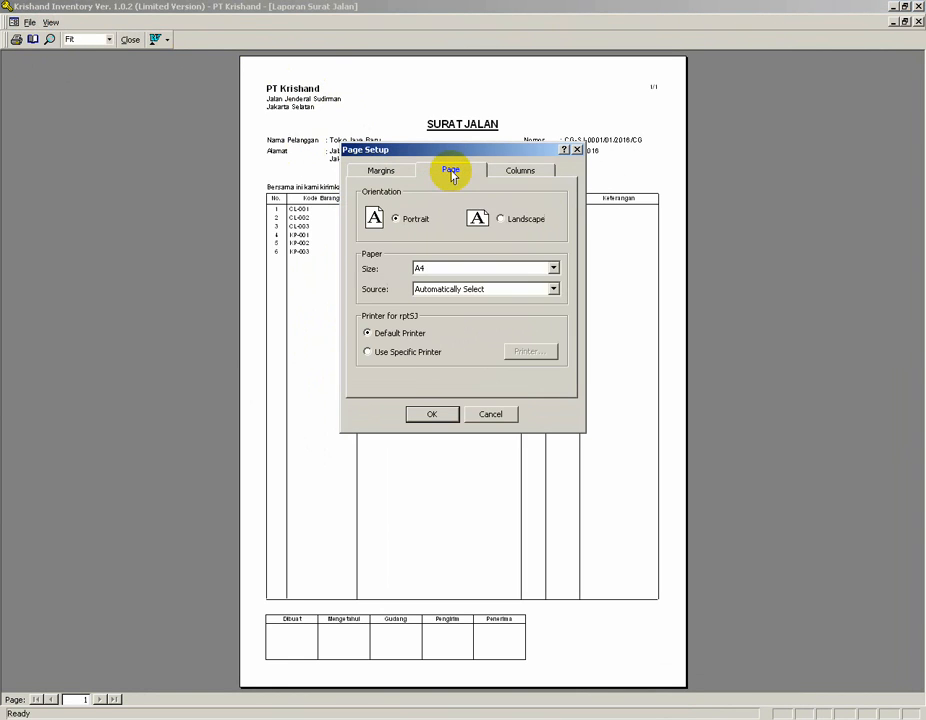
left_click(553, 269)
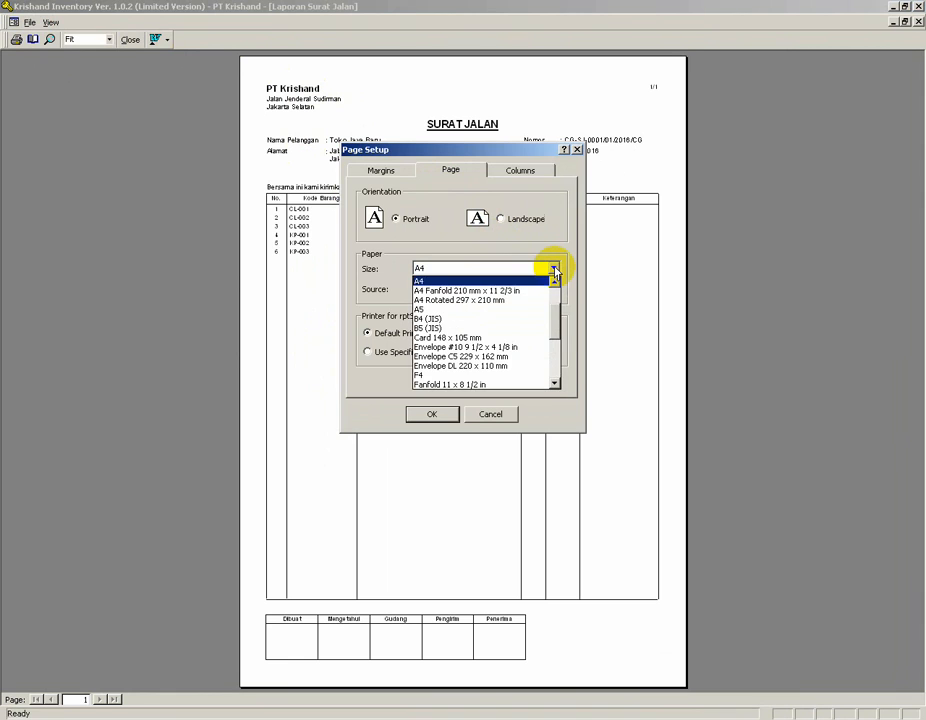
left_click_drag(557, 320, 554, 281)
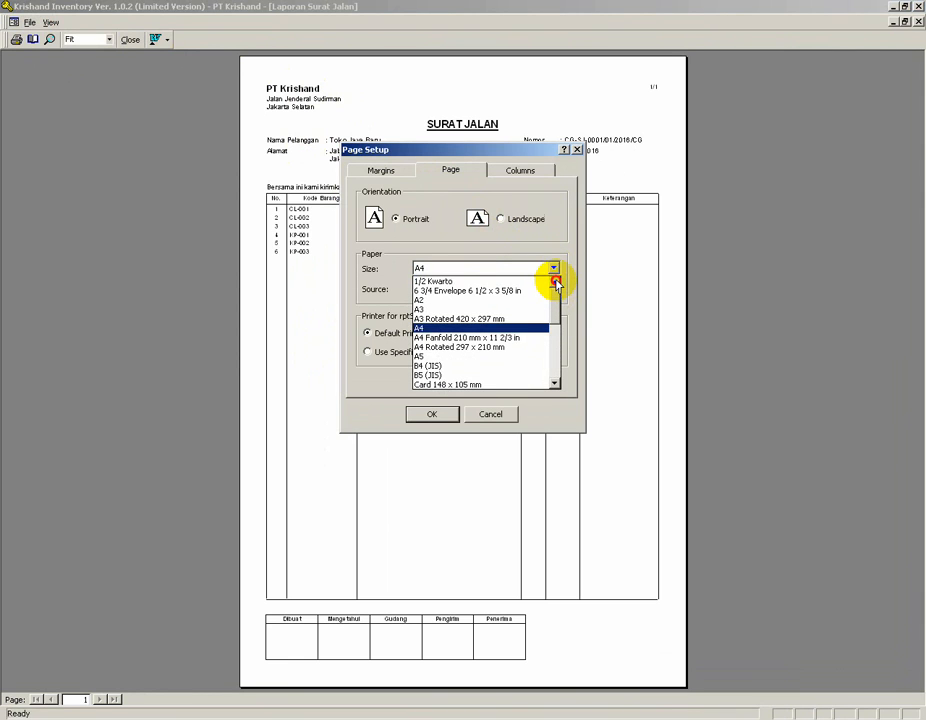
left_click(483, 282)
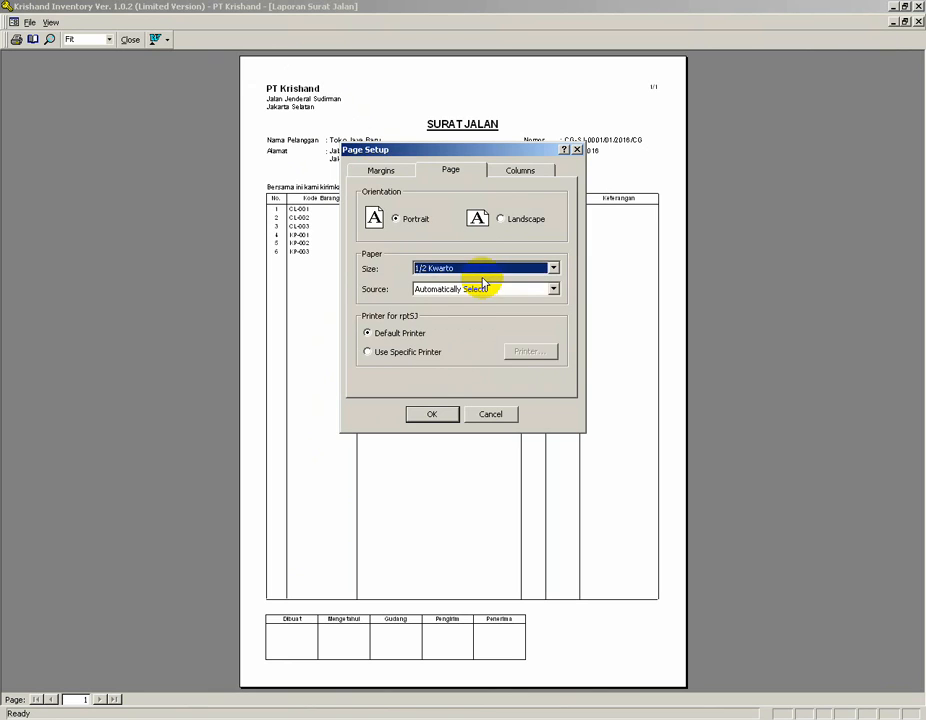
left_click(429, 411)
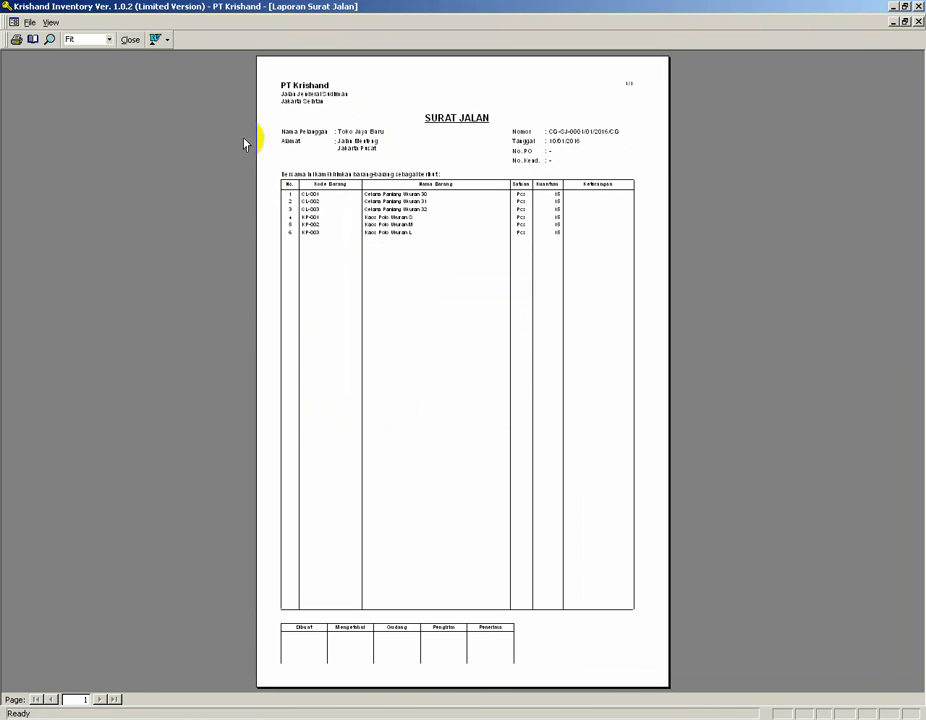
Change the Surat Jalan report's paper size to Half Kwarto in Page Setup.
left_click(29, 22)
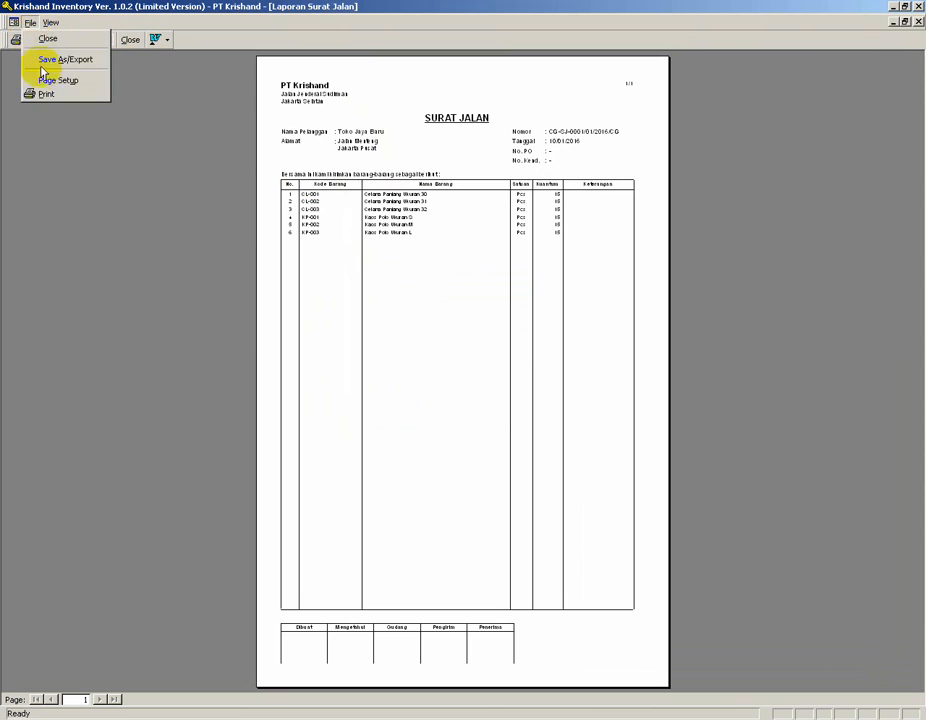
left_click(43, 82)
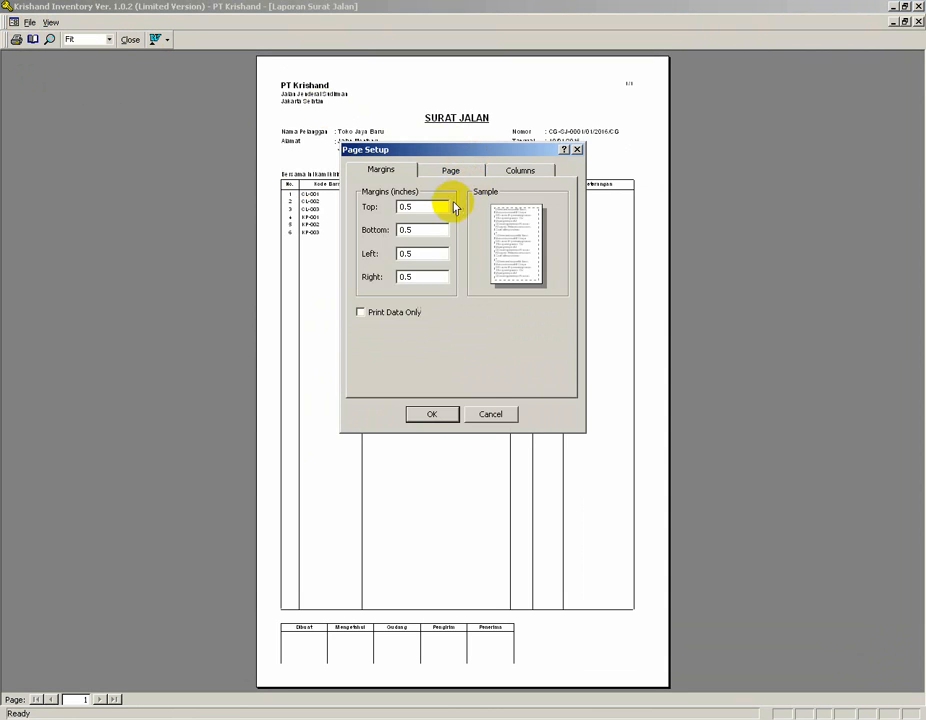
left_click(460, 171)
left_click(553, 269)
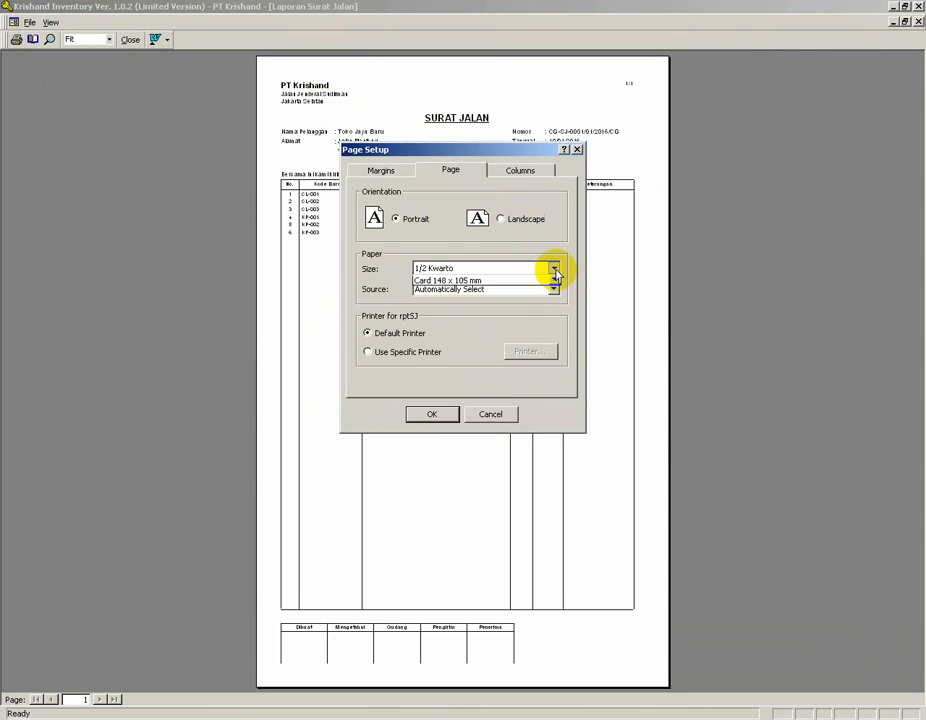
left_click_drag(556, 314, 556, 380)
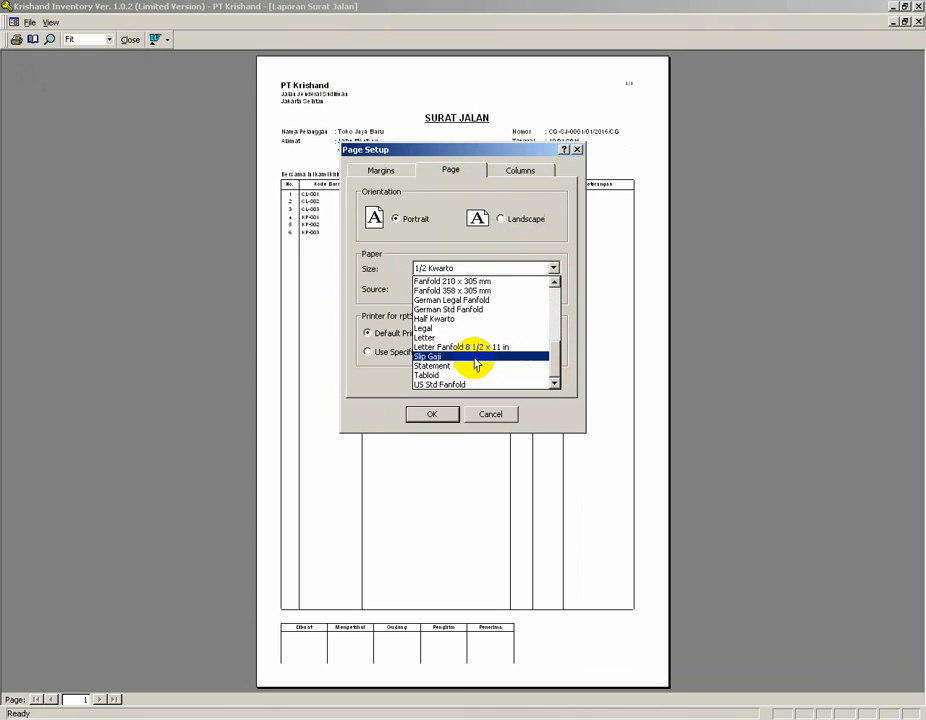
left_click(471, 319)
left_click(432, 414)
left_click(430, 413)
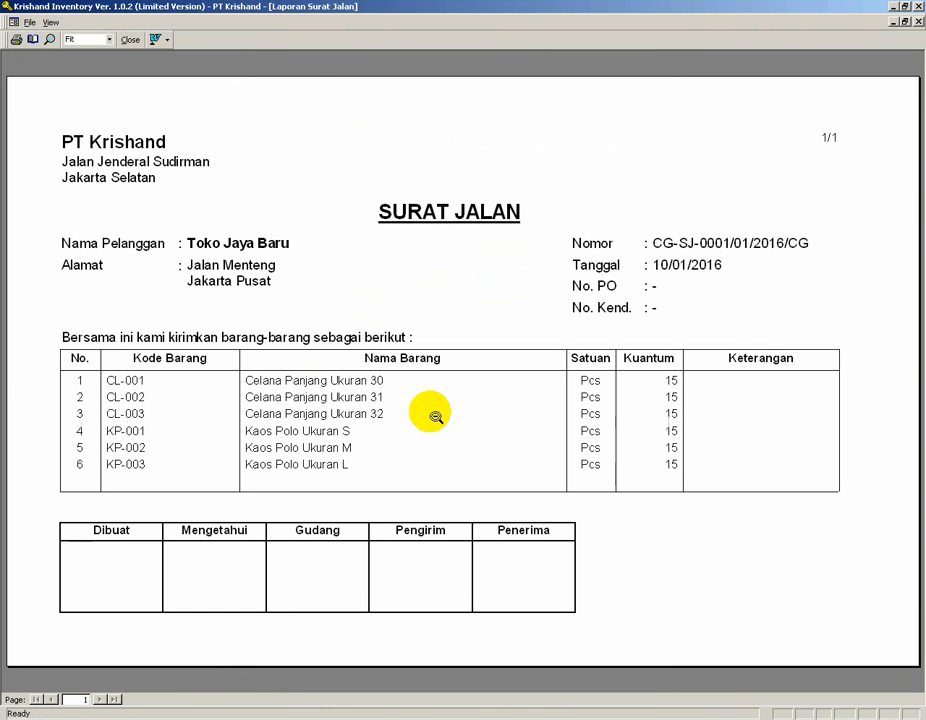
Zoom the report preview in and back out, then close the preview.
left_click(479, 303)
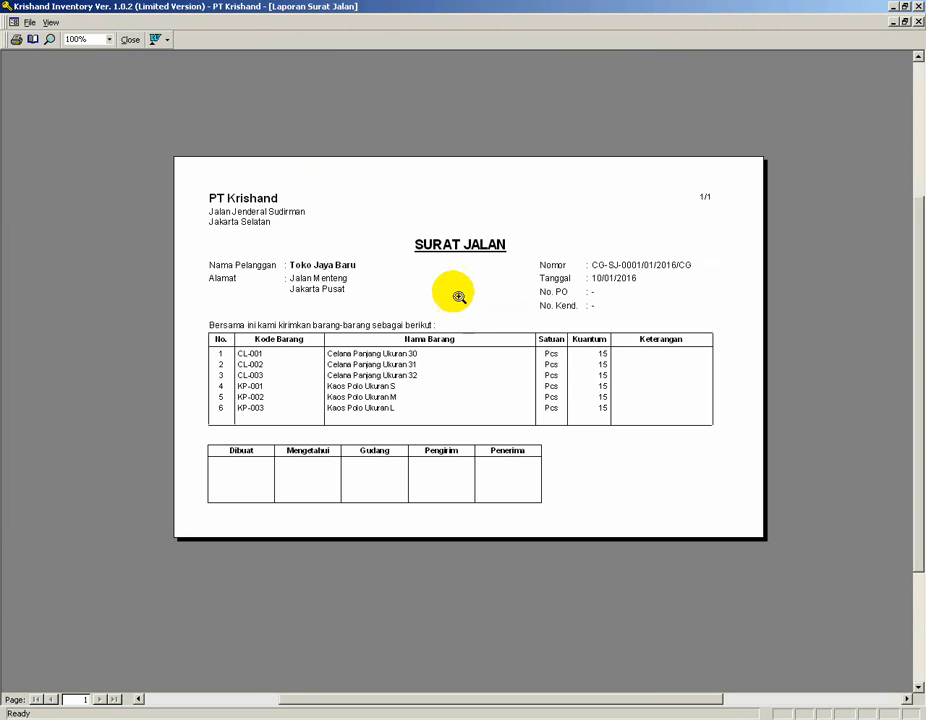
left_click(407, 279)
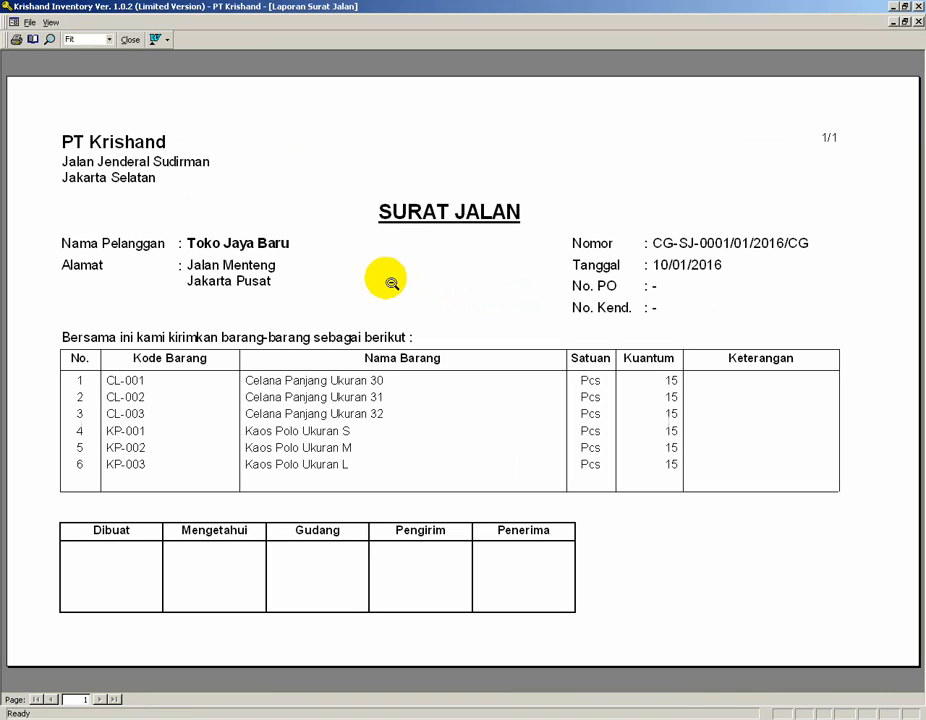
left_click(131, 40)
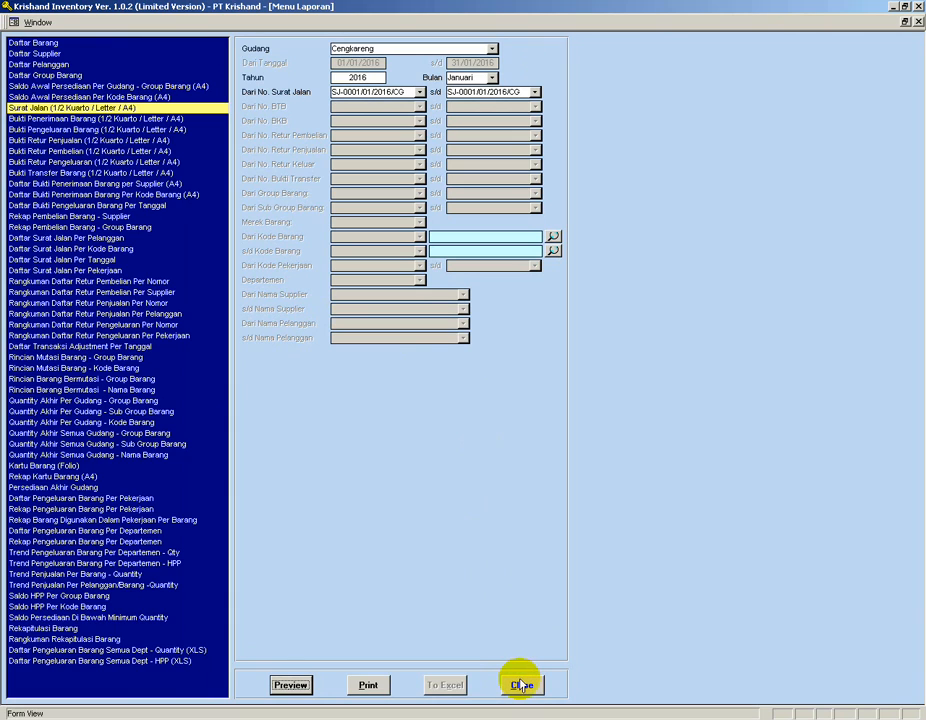
Preview the Surat Jalan report again from the reports menu, zoom it, then close the preview and reports menu.
left_click(277, 684)
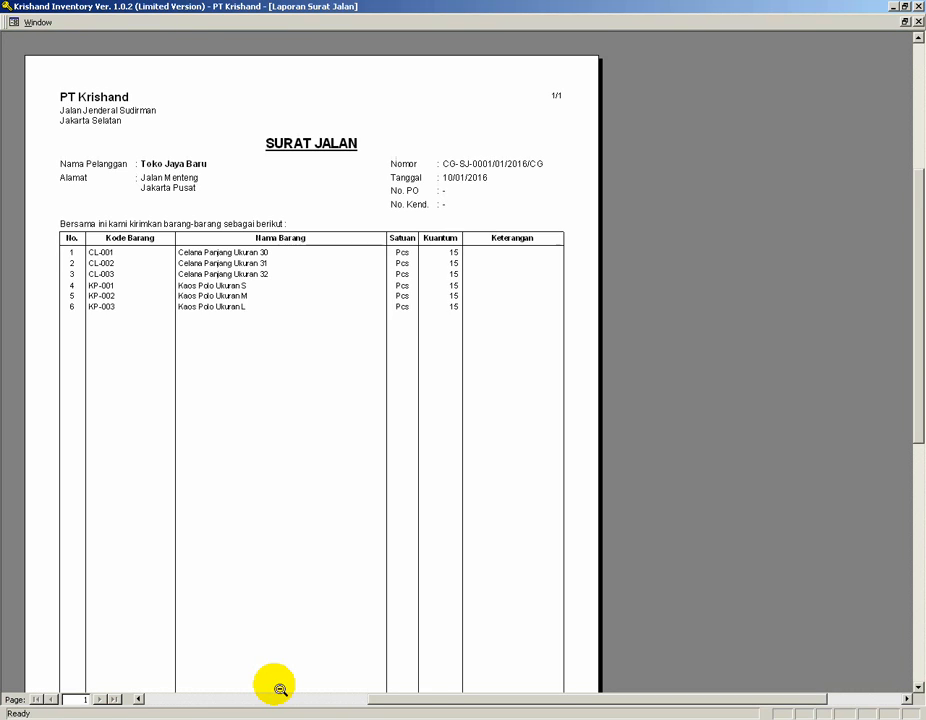
left_click(303, 288)
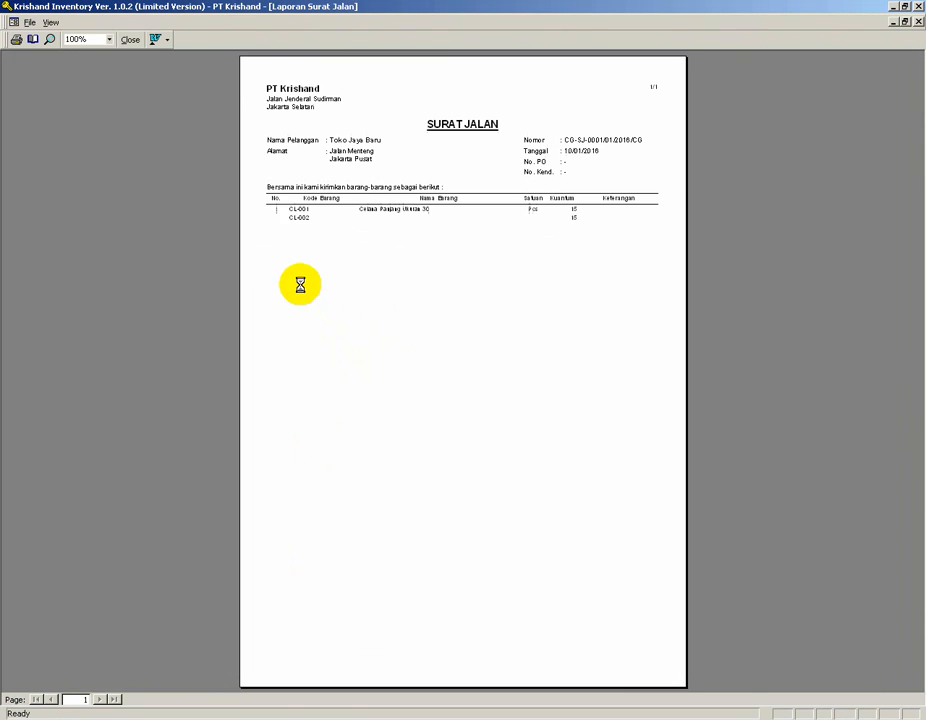
left_click(310, 209)
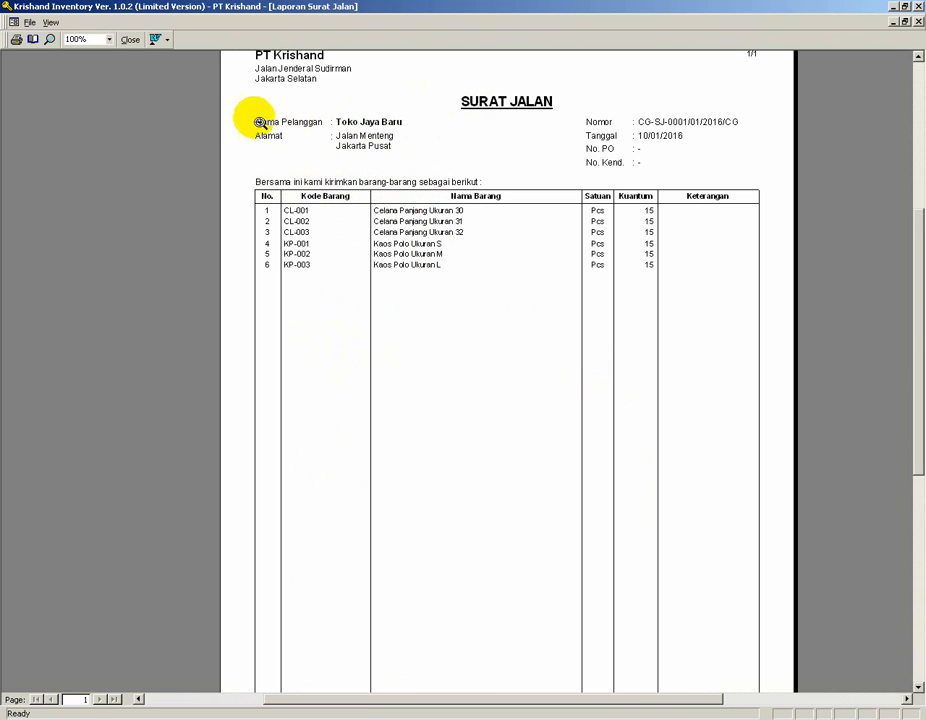
left_click(130, 40)
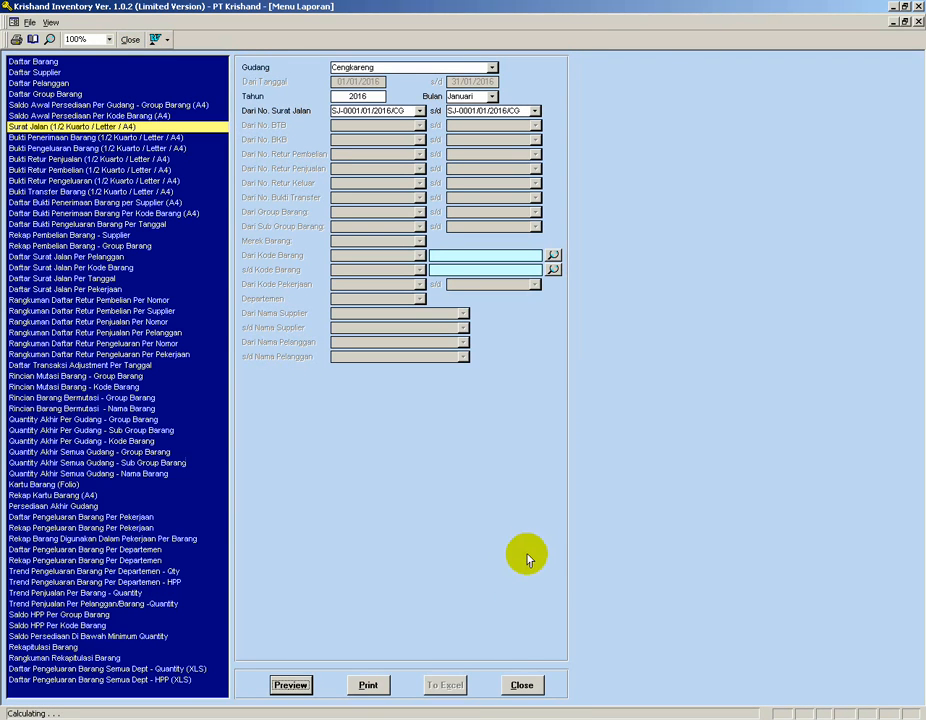
left_click(520, 687)
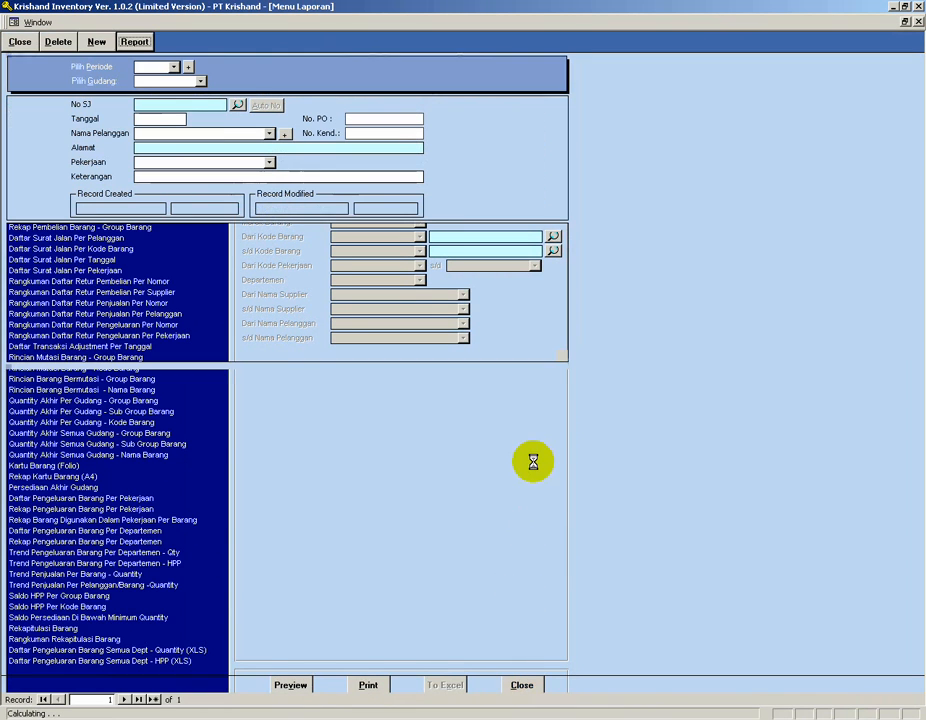
Close the delivery note, return to the main menu and open Setup Bahasa from the initial setup list.
left_click(20, 42)
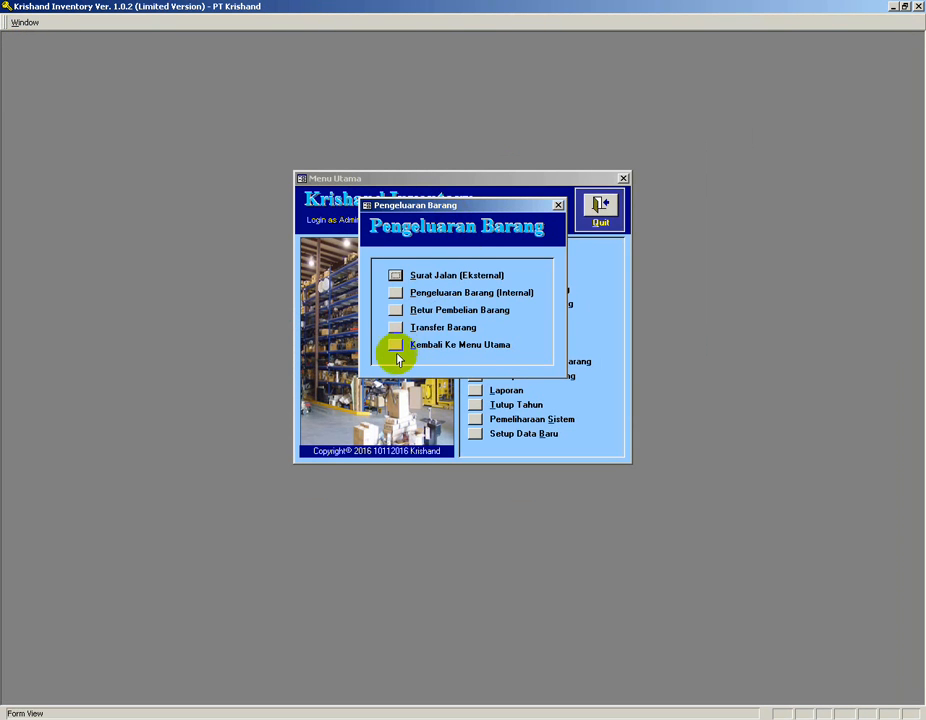
left_click(394, 345)
left_click(474, 258)
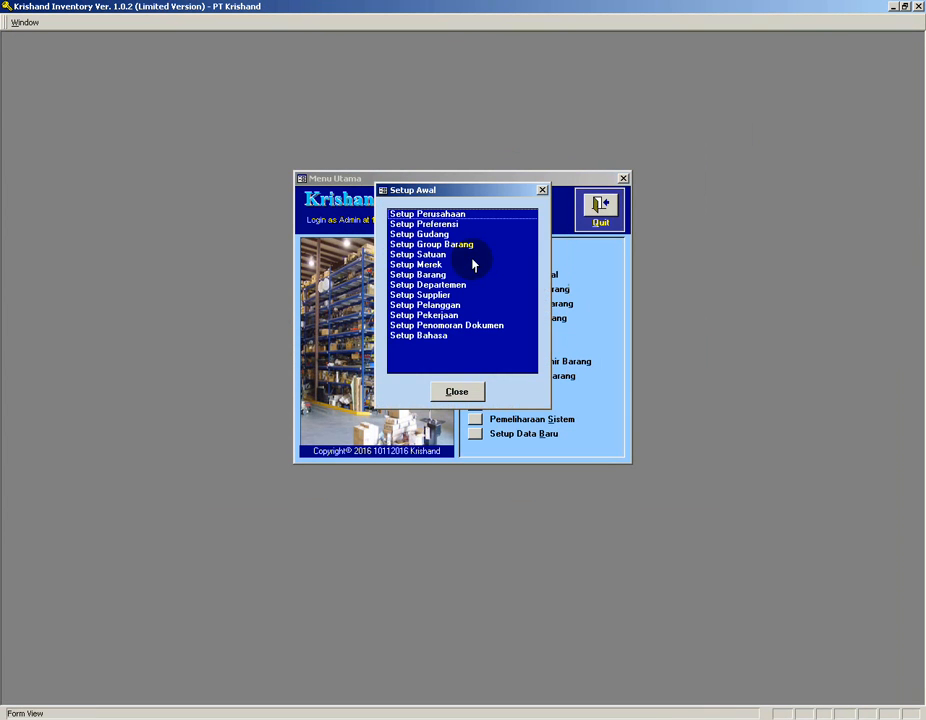
left_click(433, 336)
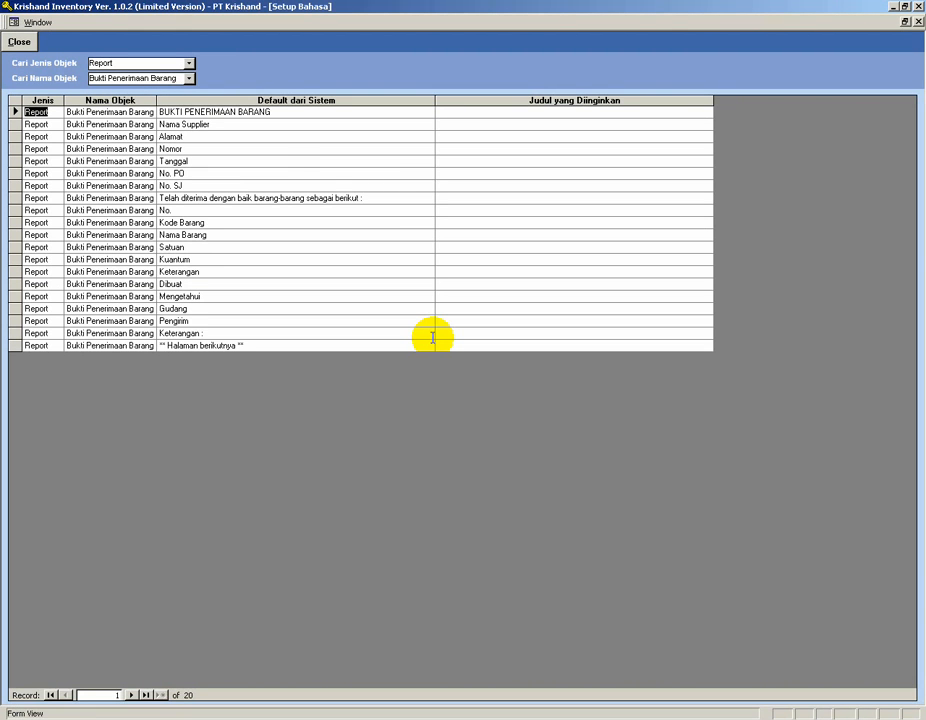
Filter the language settings to the Surat Jalan report object, review its labels, then close the form.
left_click(189, 79)
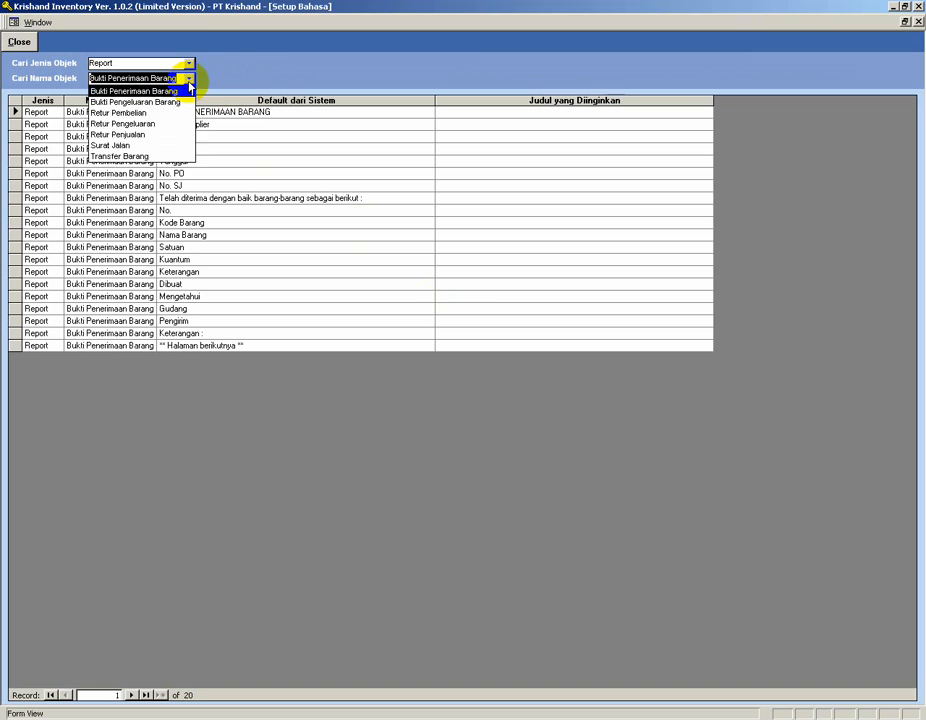
left_click(135, 146)
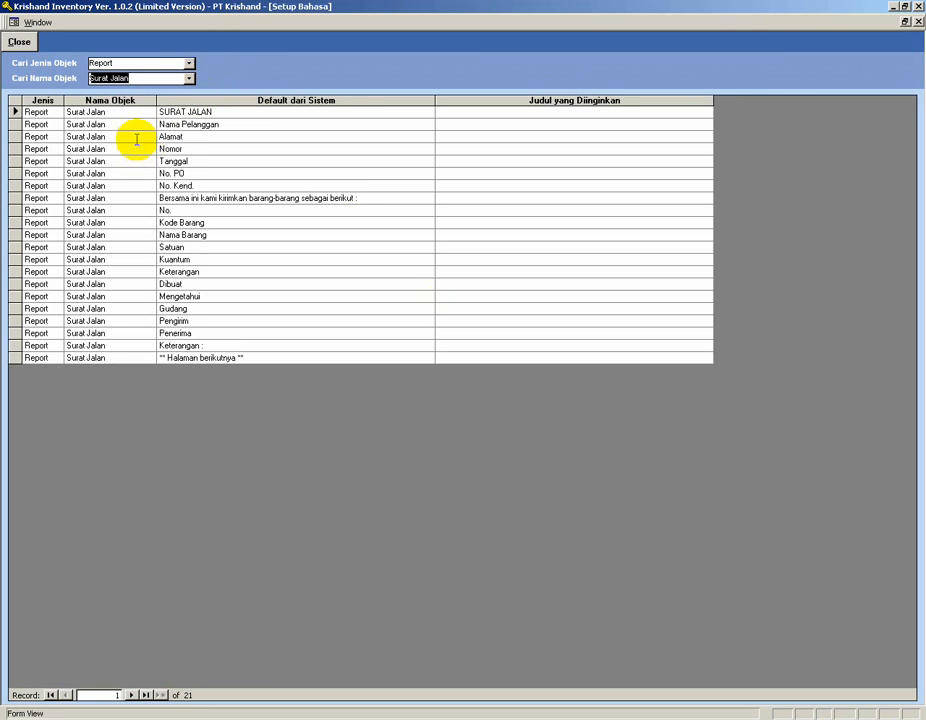
left_click(471, 127)
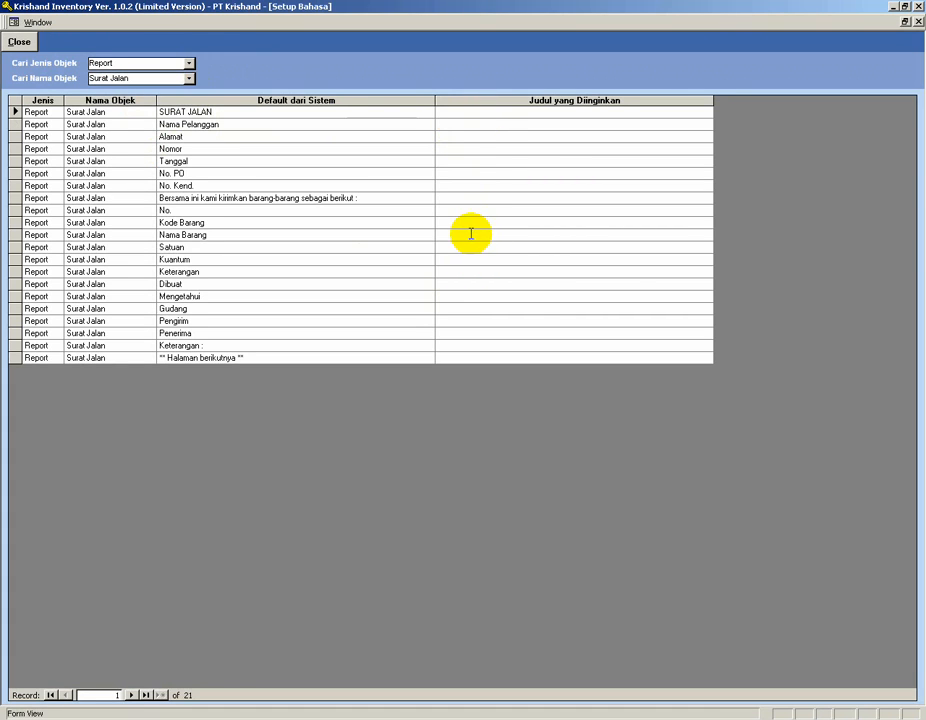
left_click(19, 44)
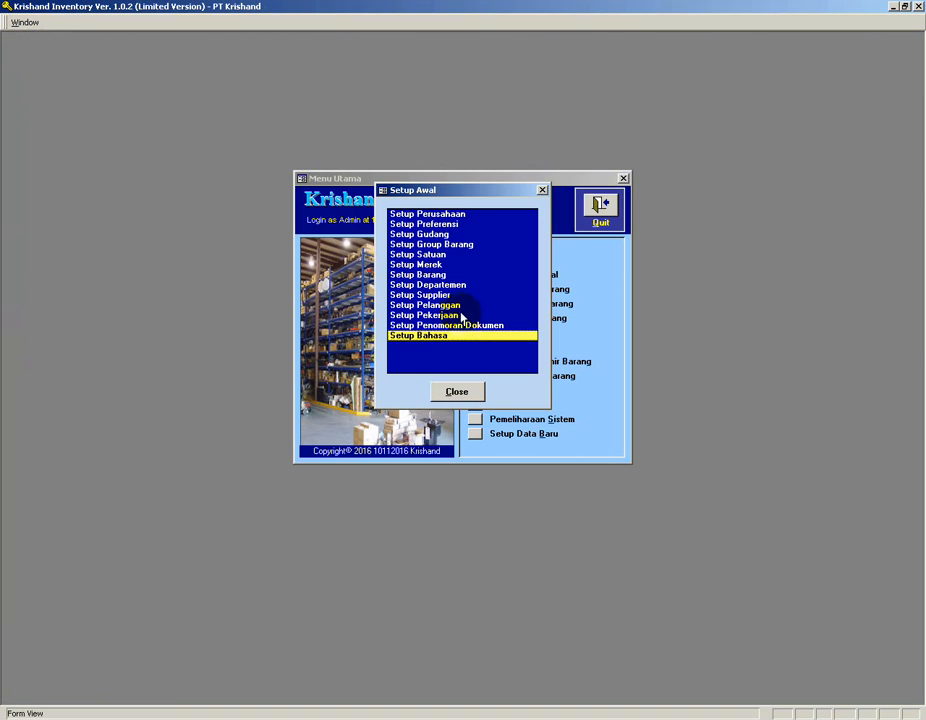
Open Setup Departemen and add department D-001 named Departemen Produksi.
left_click(433, 287)
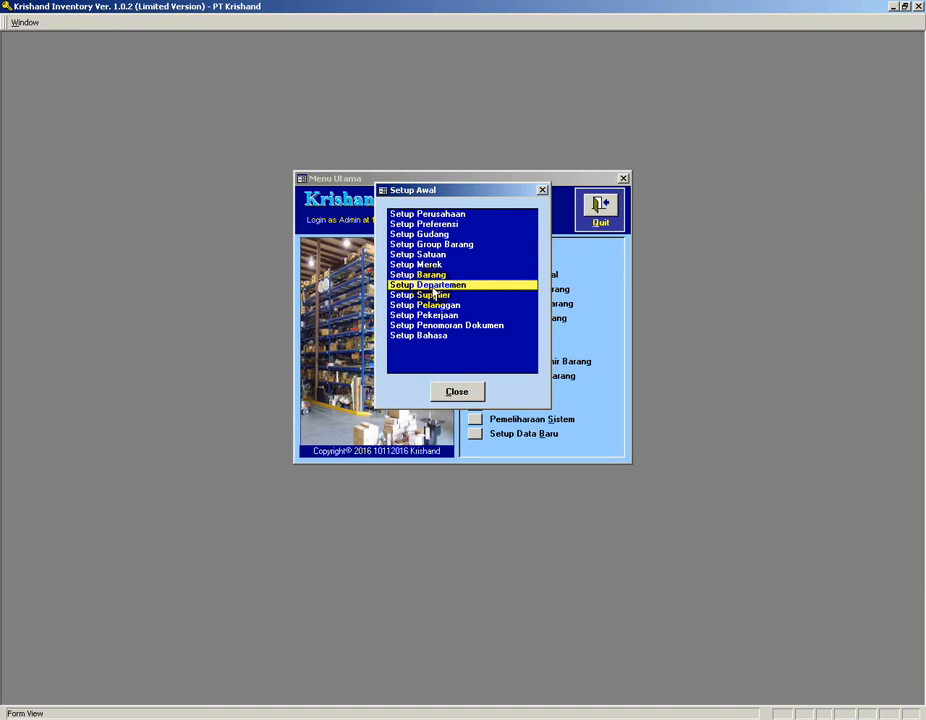
double_click(433, 287)
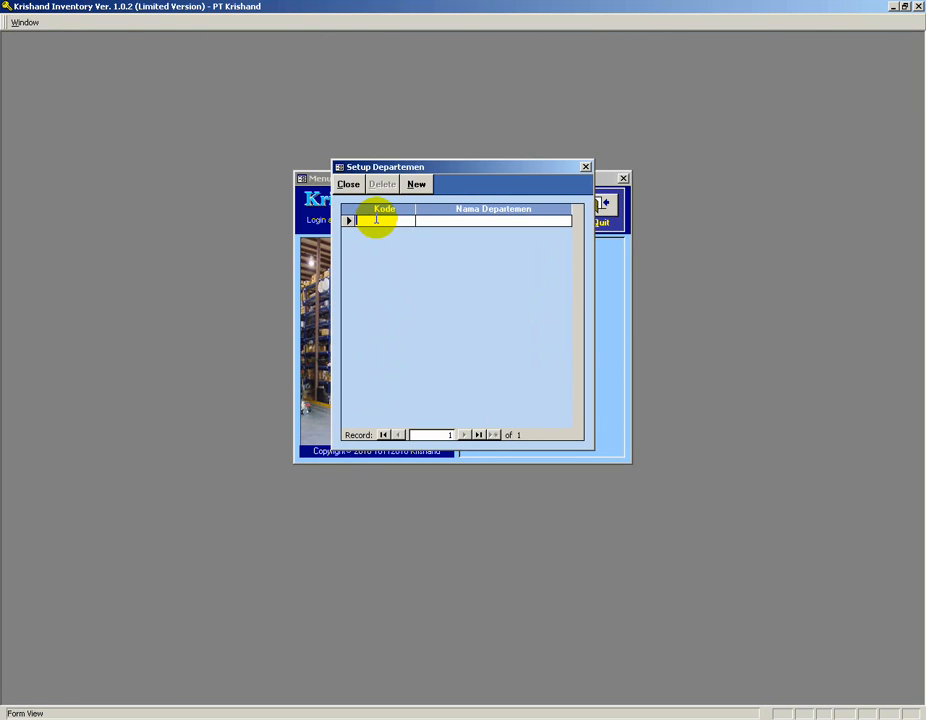
type("Departemen P")
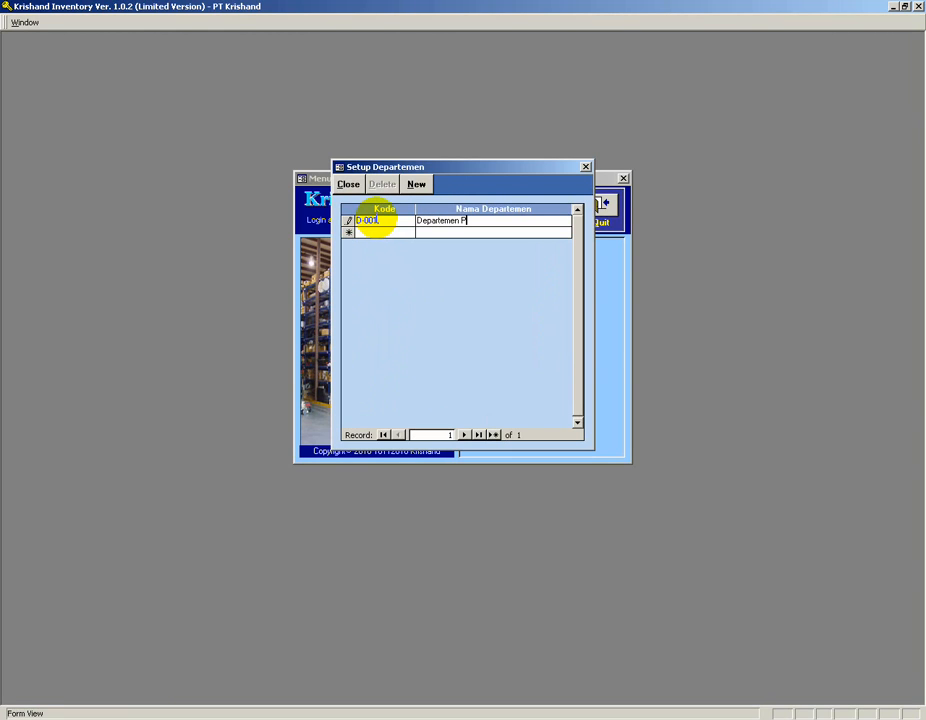
type("ksi")
key("Tab")
Add department D-002 named Sales and shorten the first department's name to Produksi.
type("D-002")
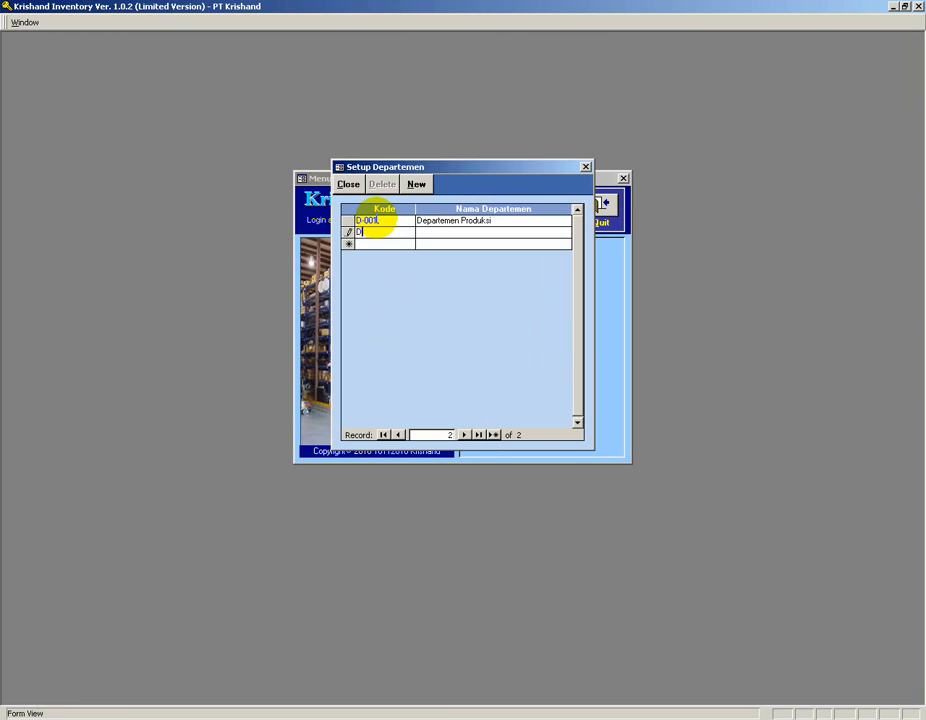
key("Tab")
type("D")
key("BackSpace")
key("BackSpace")
type("P")
key("BackSpace")
type("Sales")
left_click_drag(459, 220, 311, 207)
key("Delete")
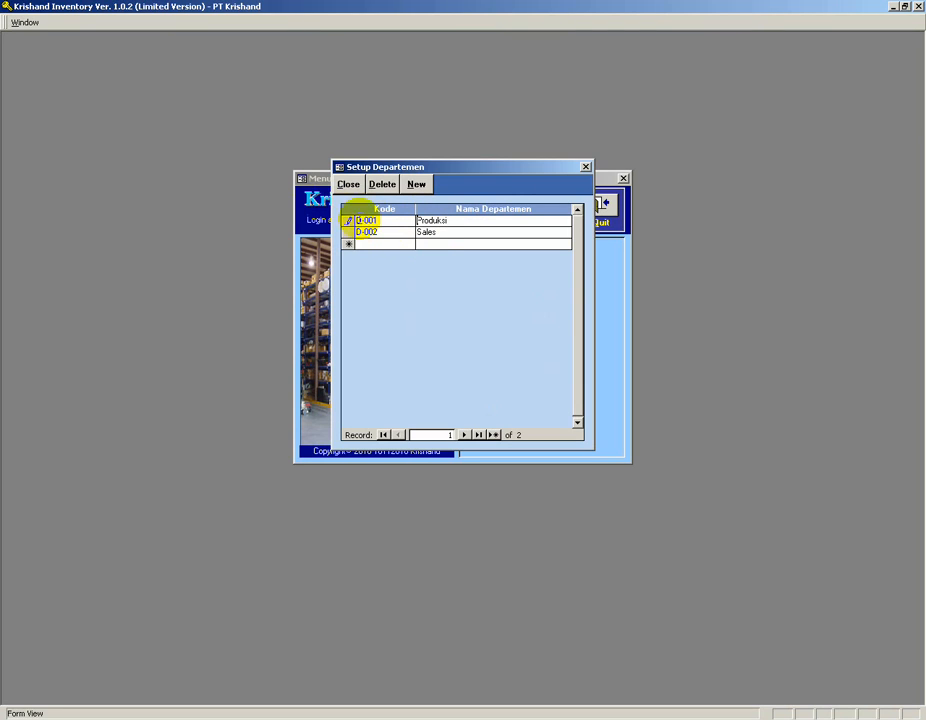
Rename department D-002 to Penjualan.
left_click(428, 244)
key("Up")
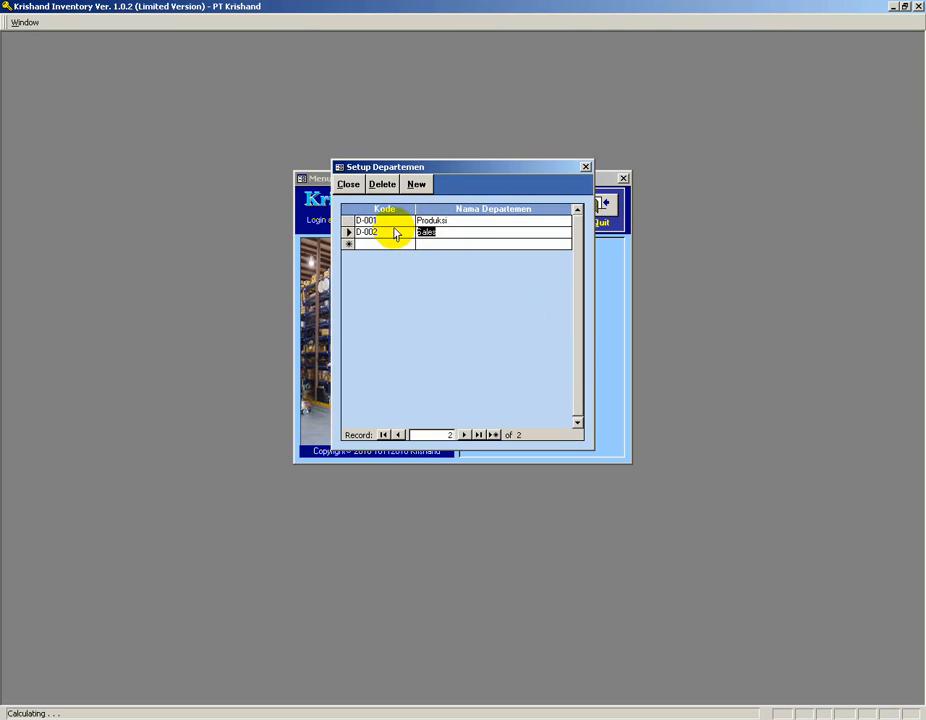
type("Penjualan")
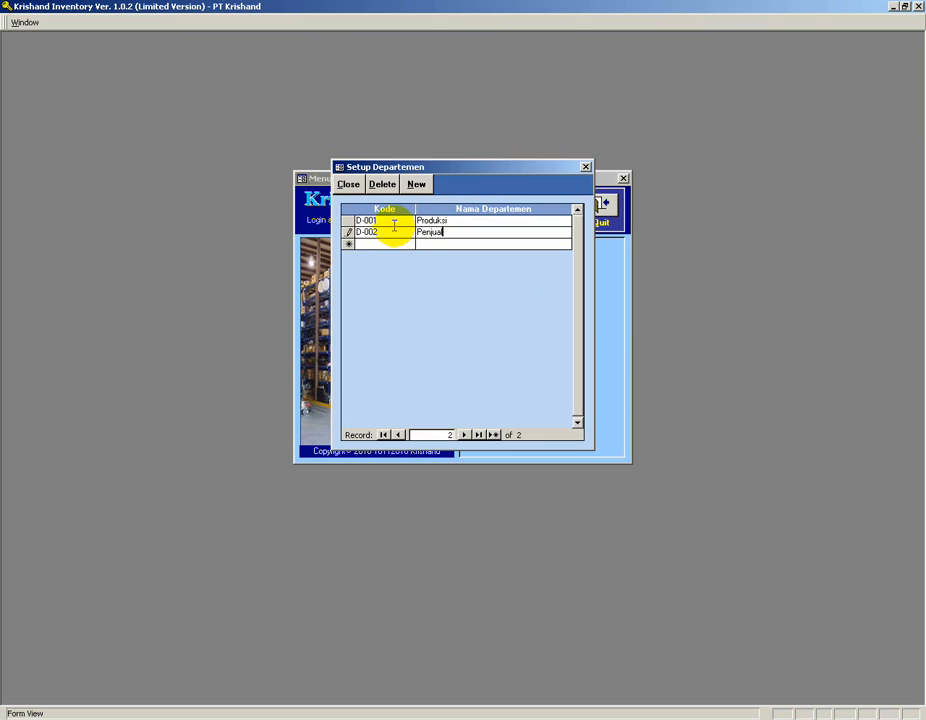
left_click(387, 243)
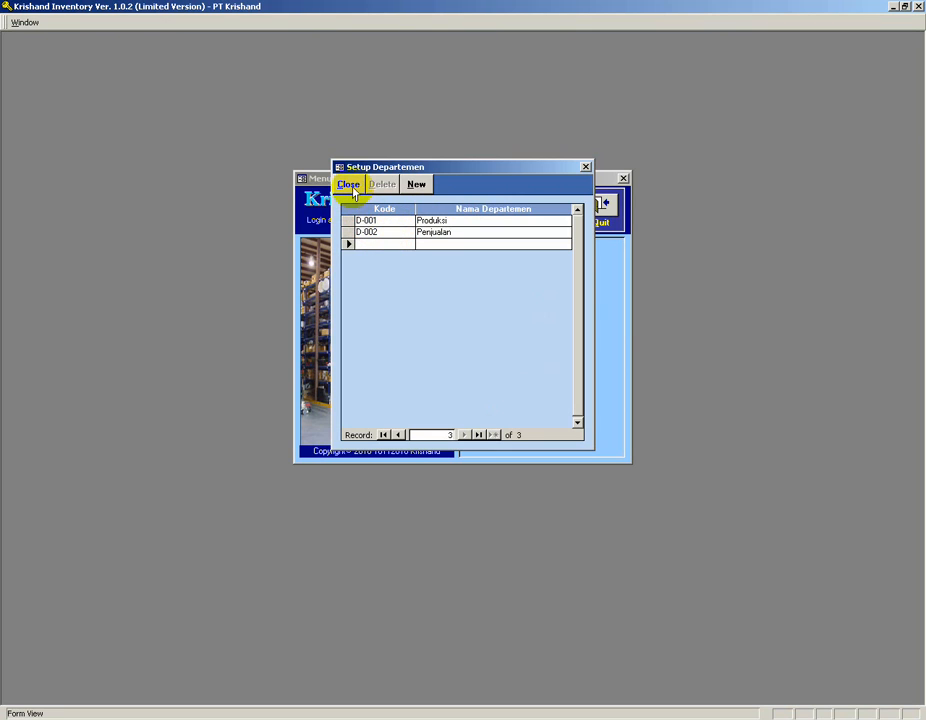
Close the department setup, then open the internal goods issue form (Pengeluaran Barang Internal) and close it without entering data.
left_click(348, 184)
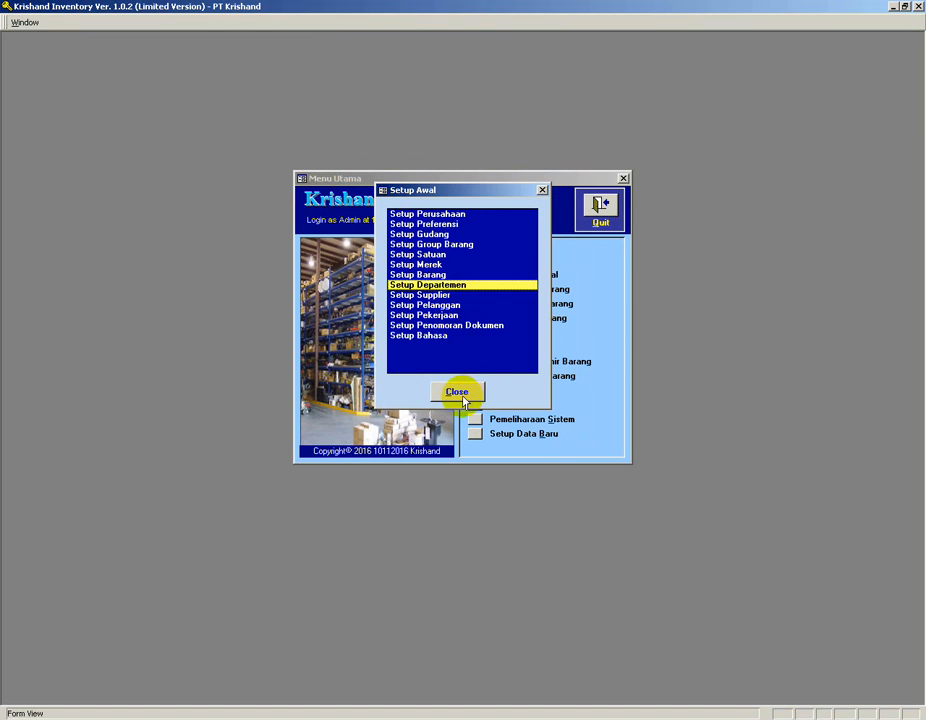
left_click(458, 394)
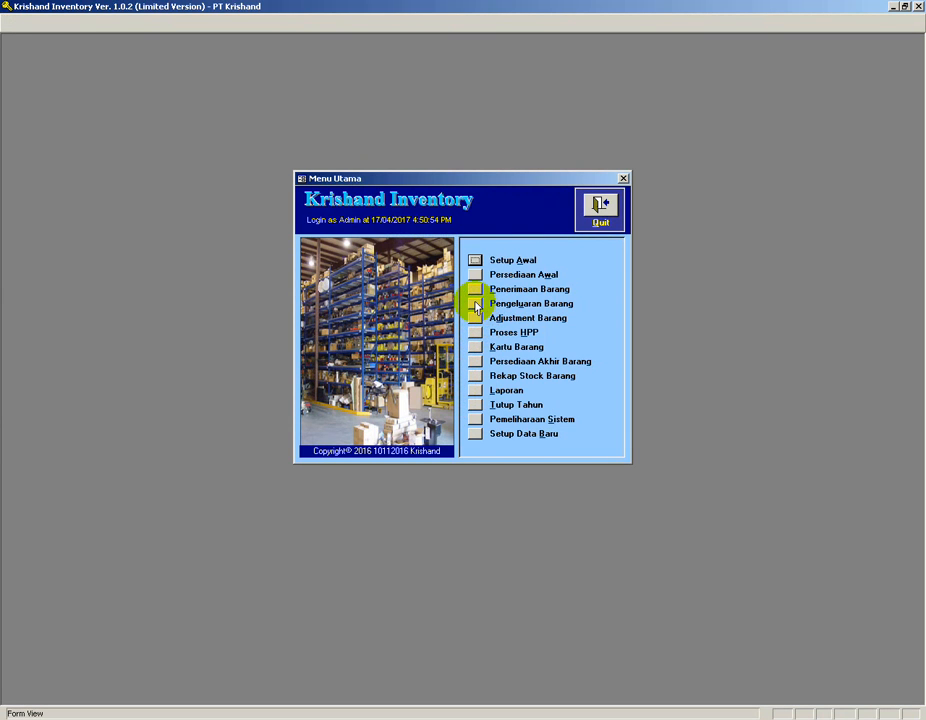
left_click(474, 303)
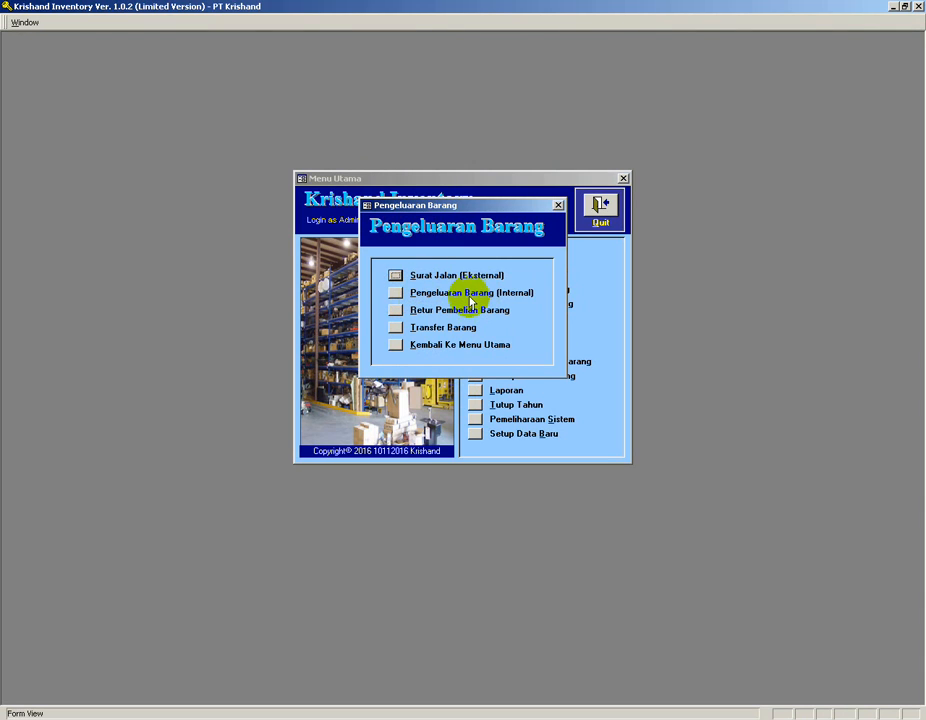
left_click(393, 292)
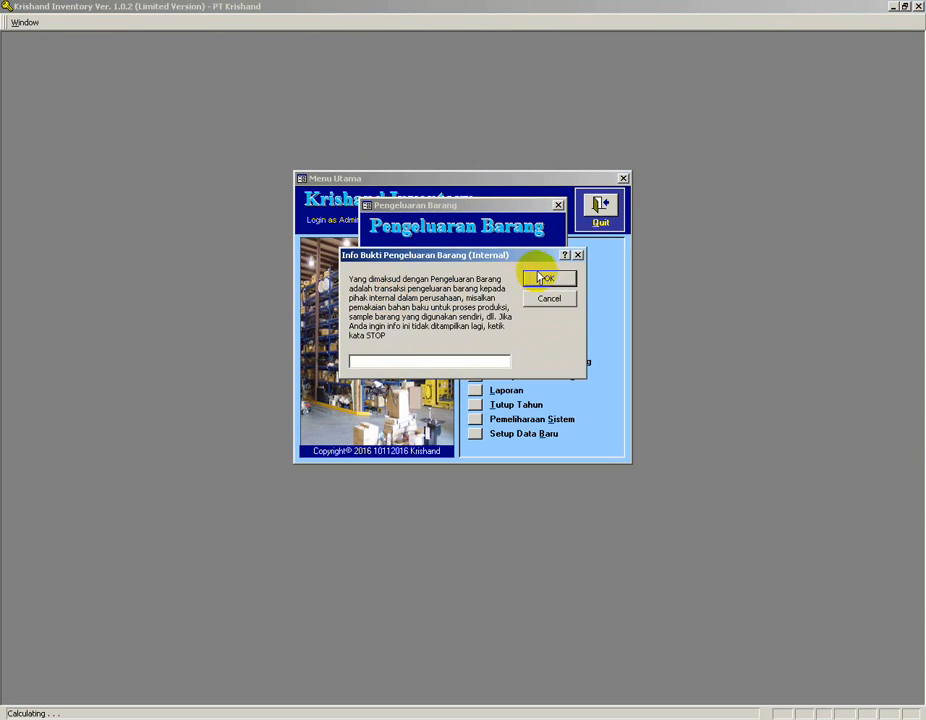
left_click(541, 277)
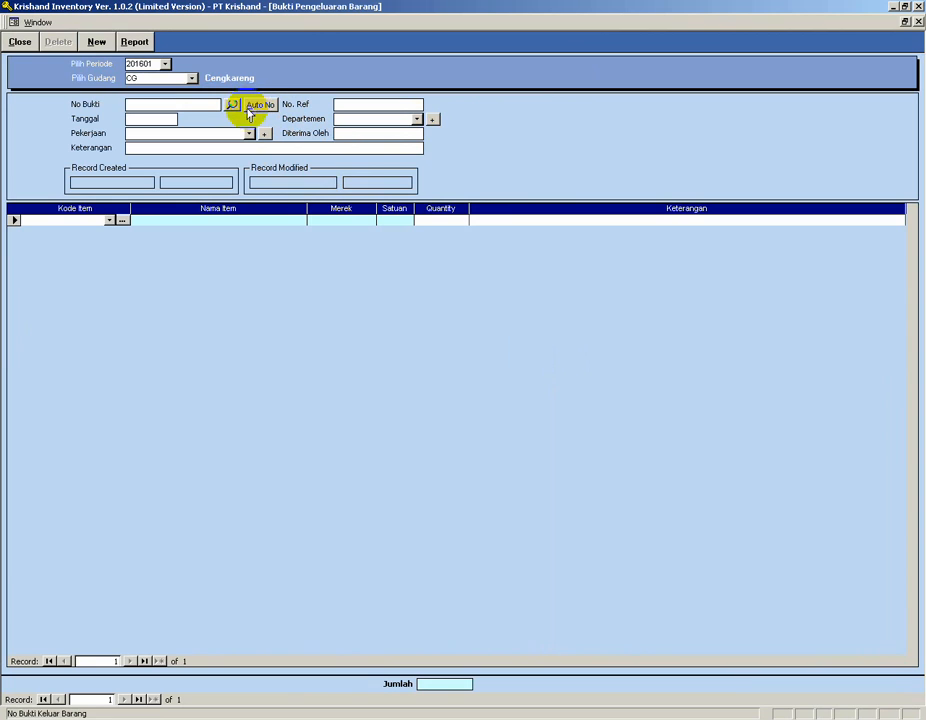
left_click(20, 42)
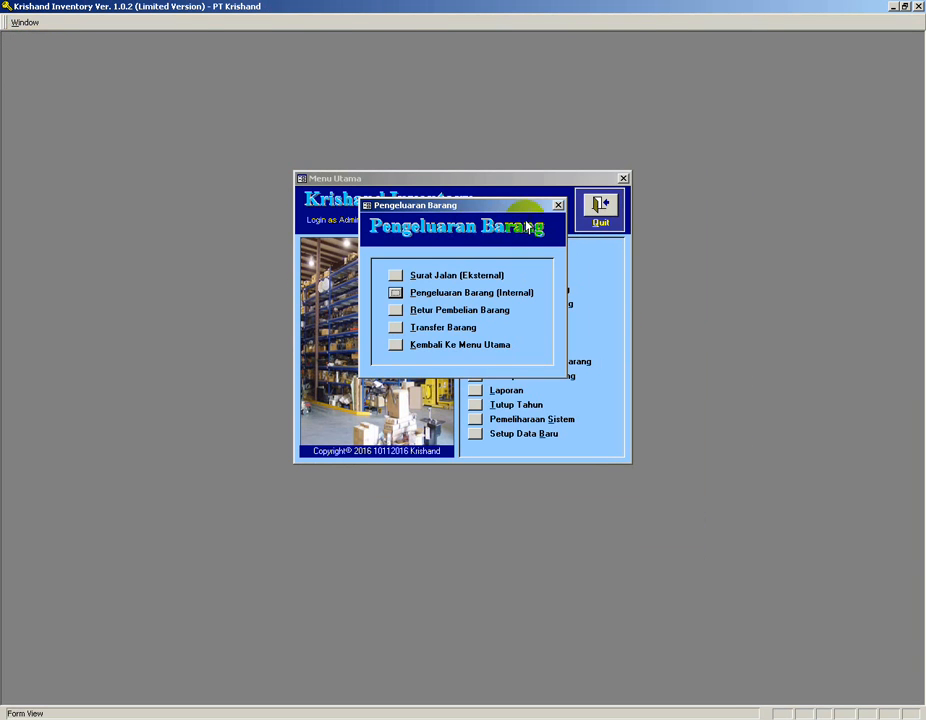
left_click(556, 203)
Open Setup Penomoran Dokumen and review the prefix fields for each document type, then close it.
left_click(475, 260)
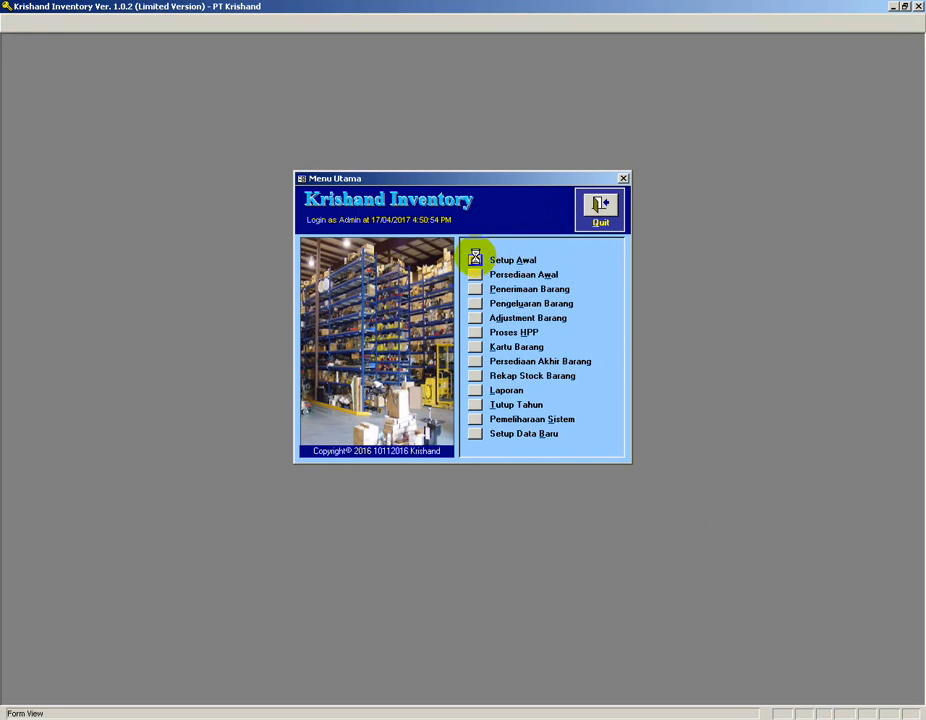
double_click(457, 326)
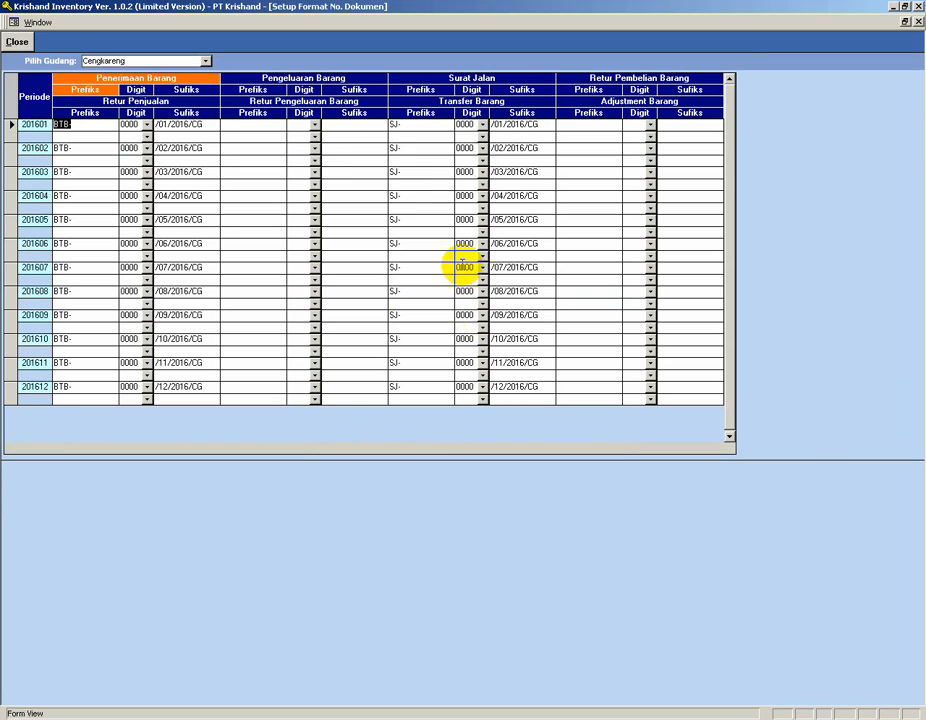
left_click(246, 125)
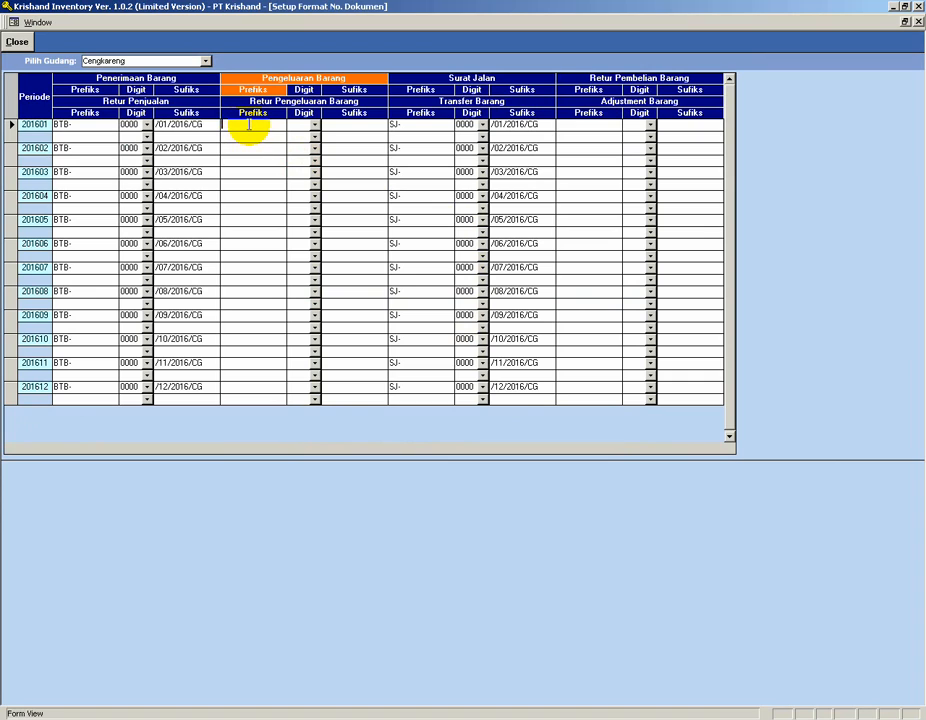
left_click(578, 126)
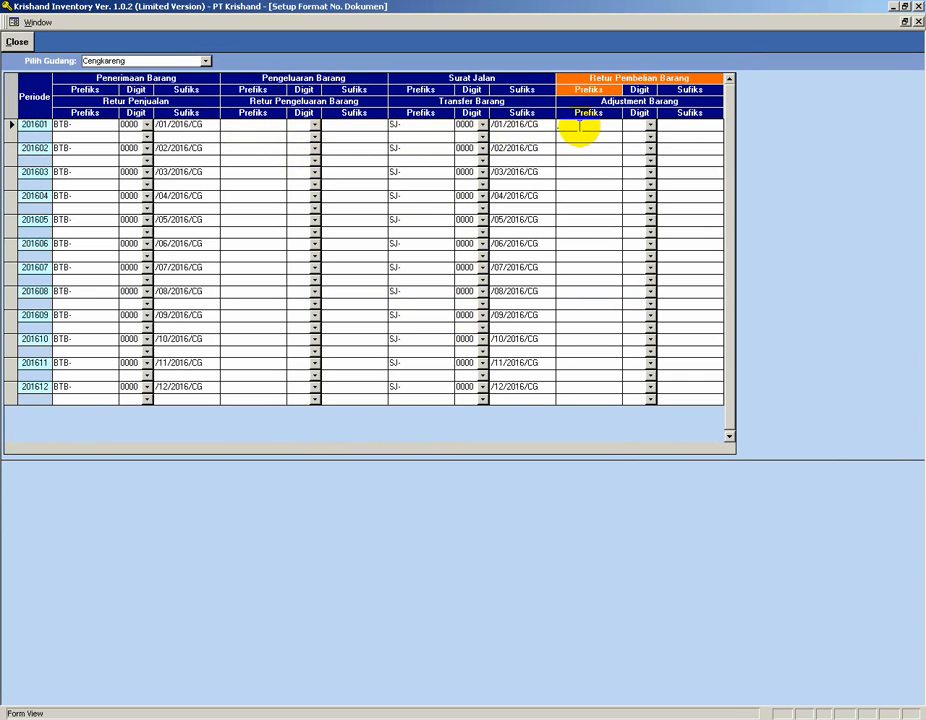
left_click(80, 136)
left_click(248, 136)
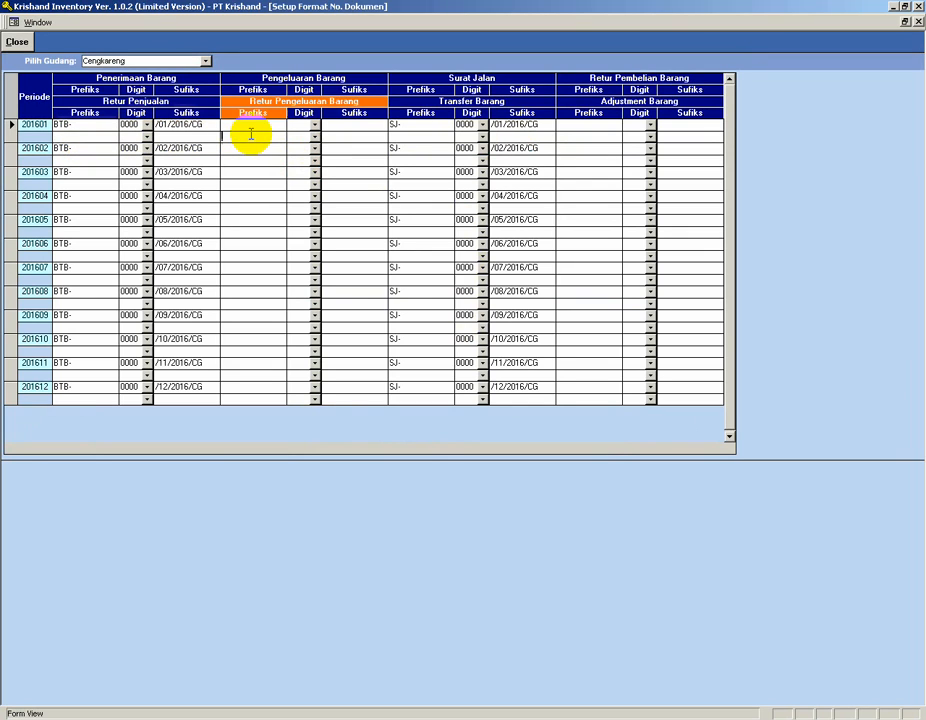
left_click(403, 136)
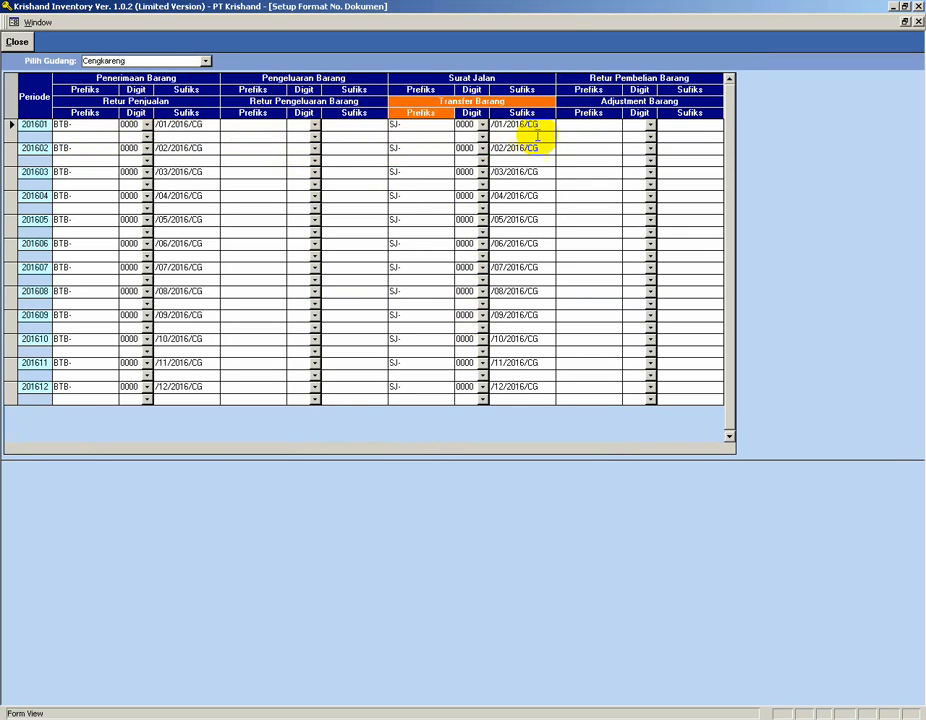
left_click(575, 136)
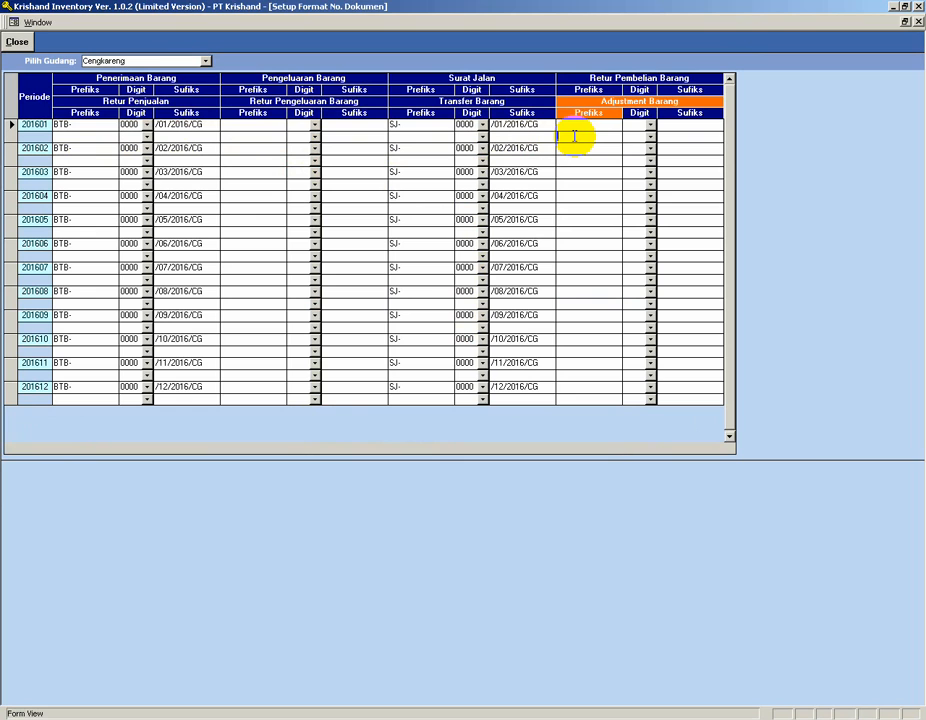
left_click(16, 42)
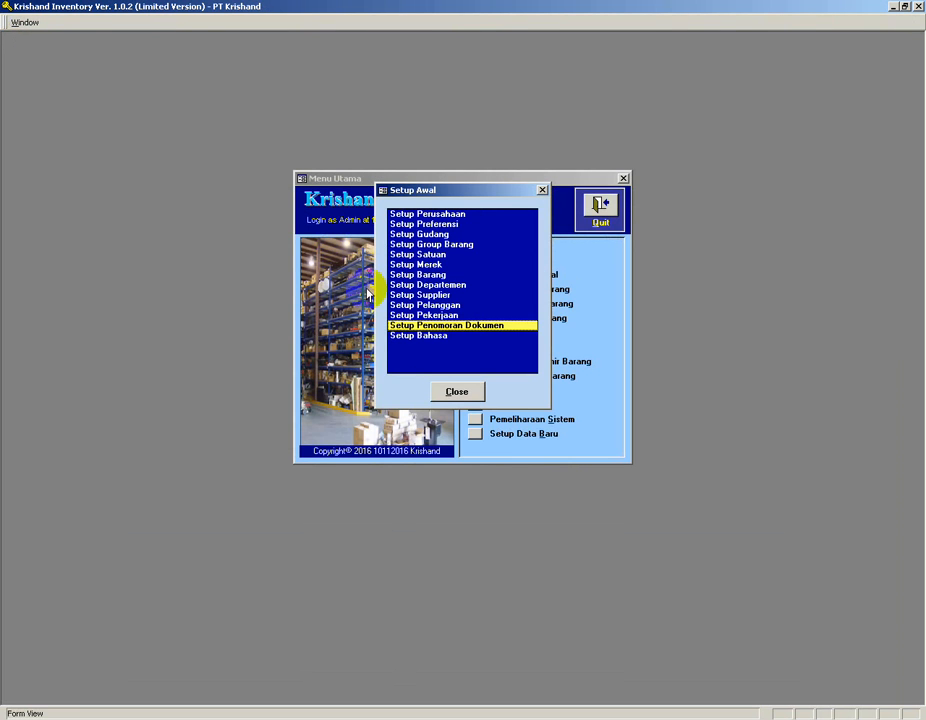
left_click(452, 393)
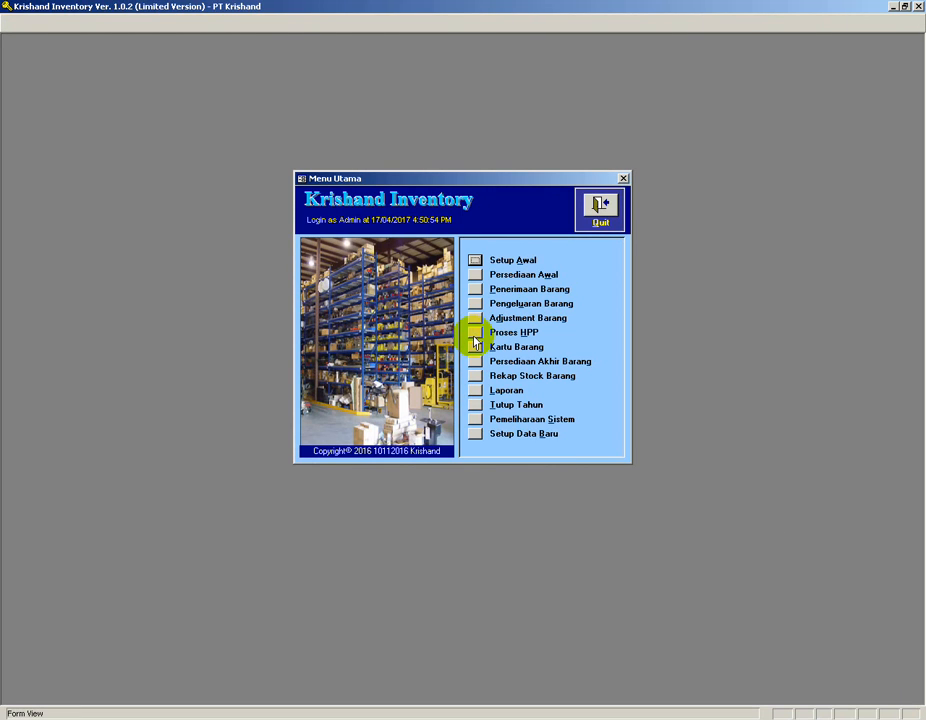
Run the HPP calculation for all item codes, processing transactions from the start of entry.
left_click(474, 334)
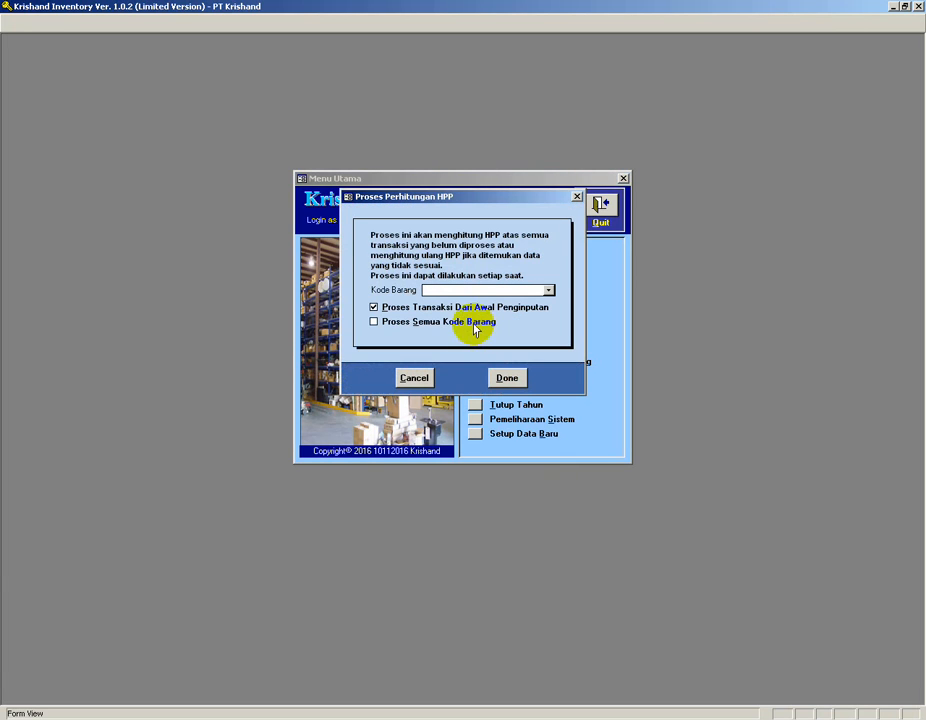
left_click(548, 291)
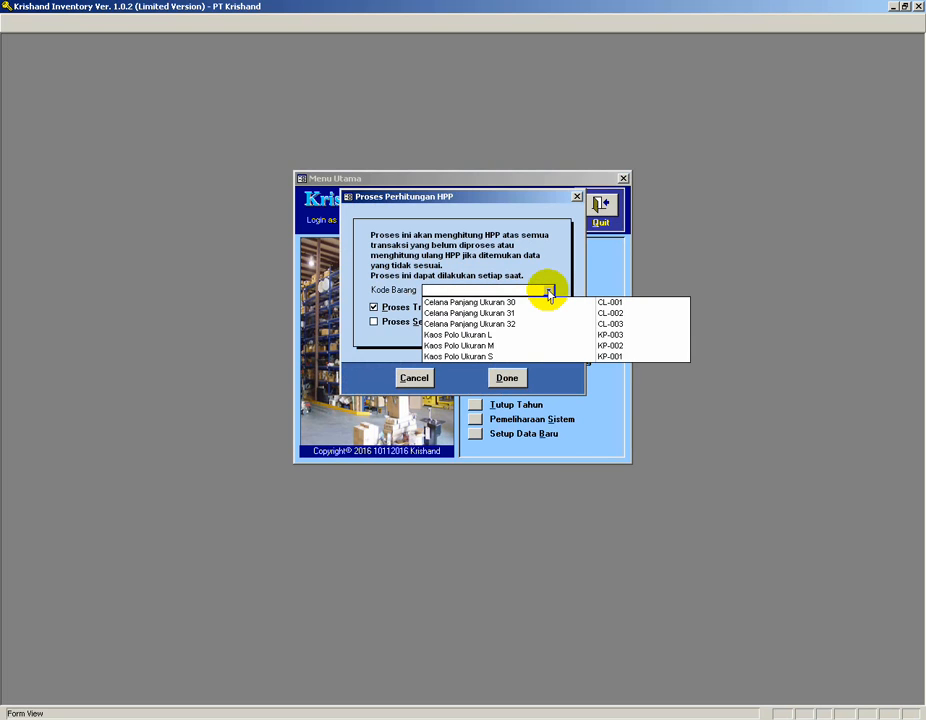
left_click(548, 291)
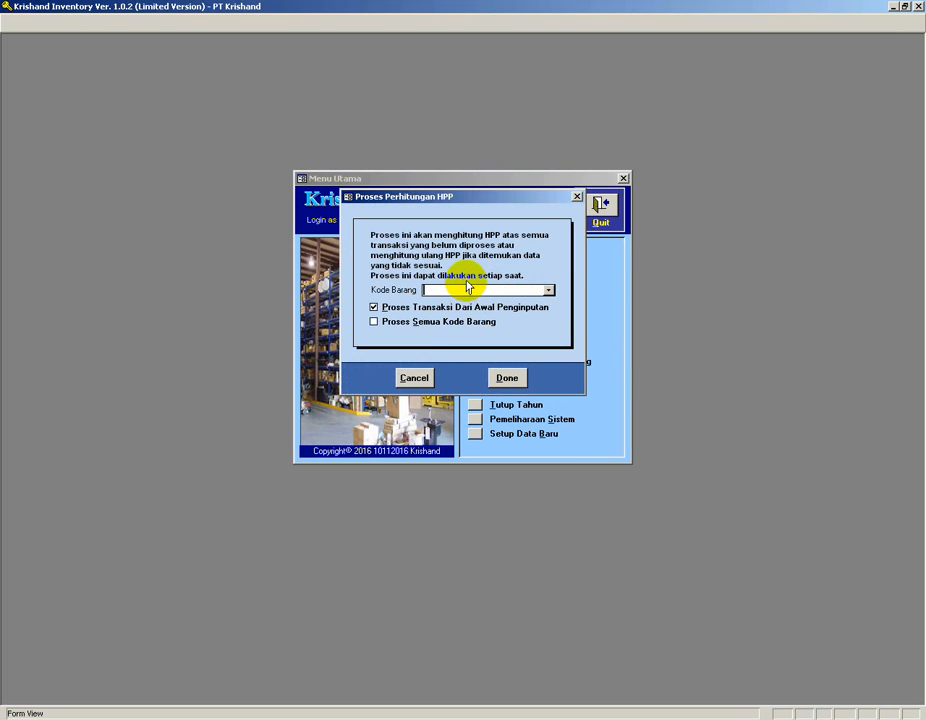
left_click(408, 322)
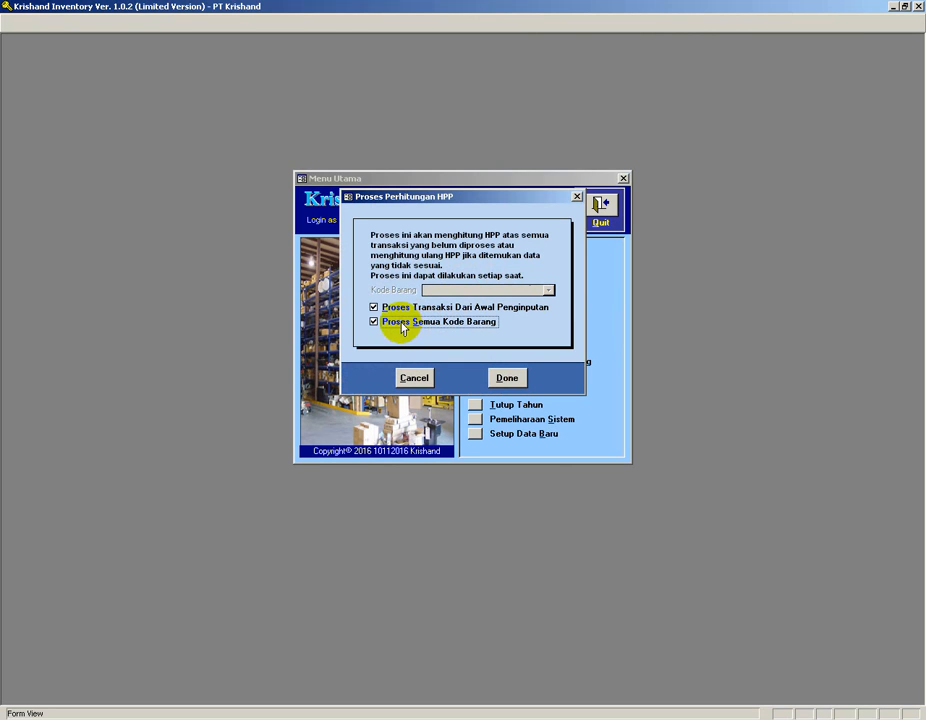
left_click(501, 382)
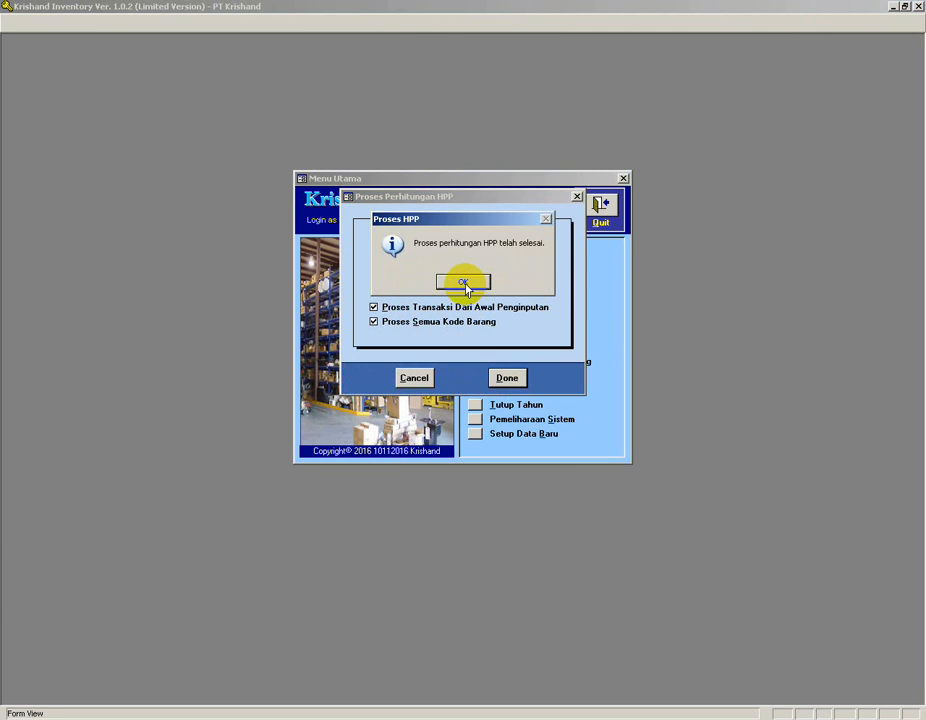
left_click(464, 284)
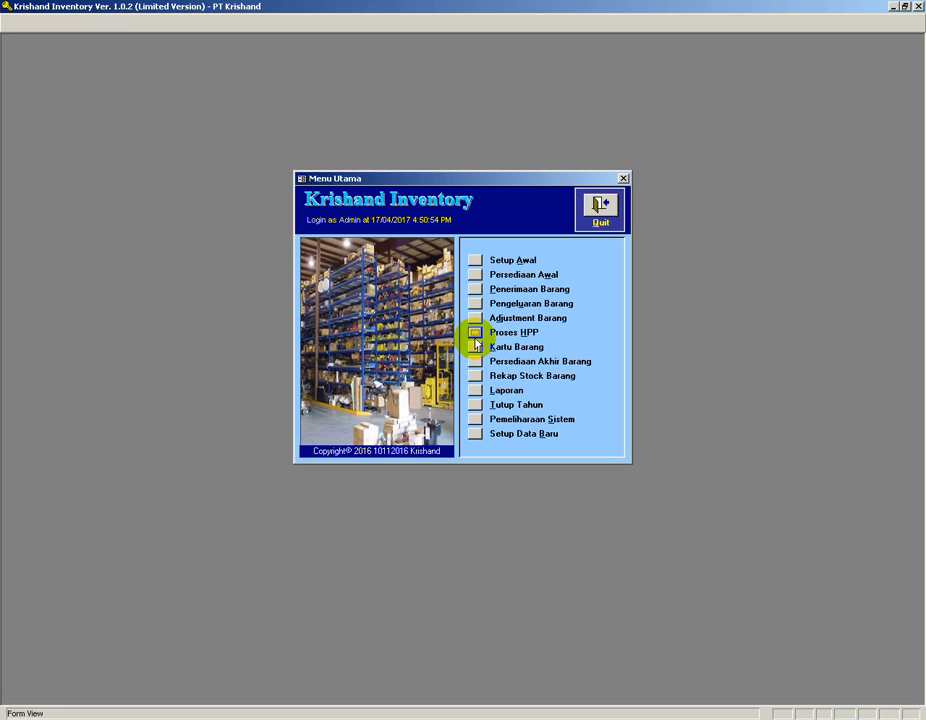
Open the year-end closing (Tutup Tahun) dialog and cancel it.
left_click(475, 406)
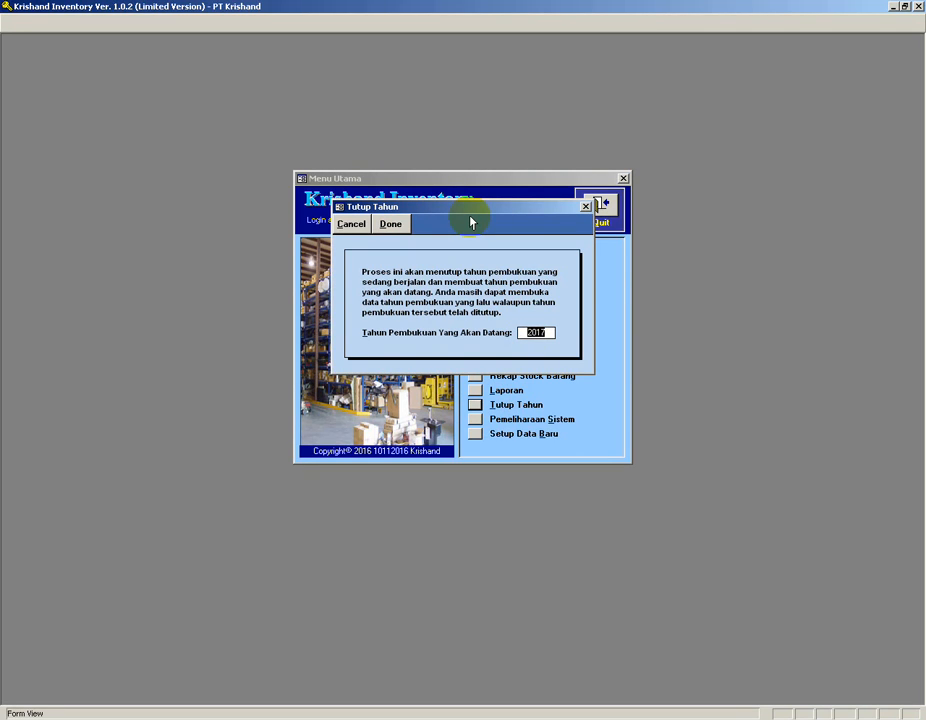
left_click(356, 224)
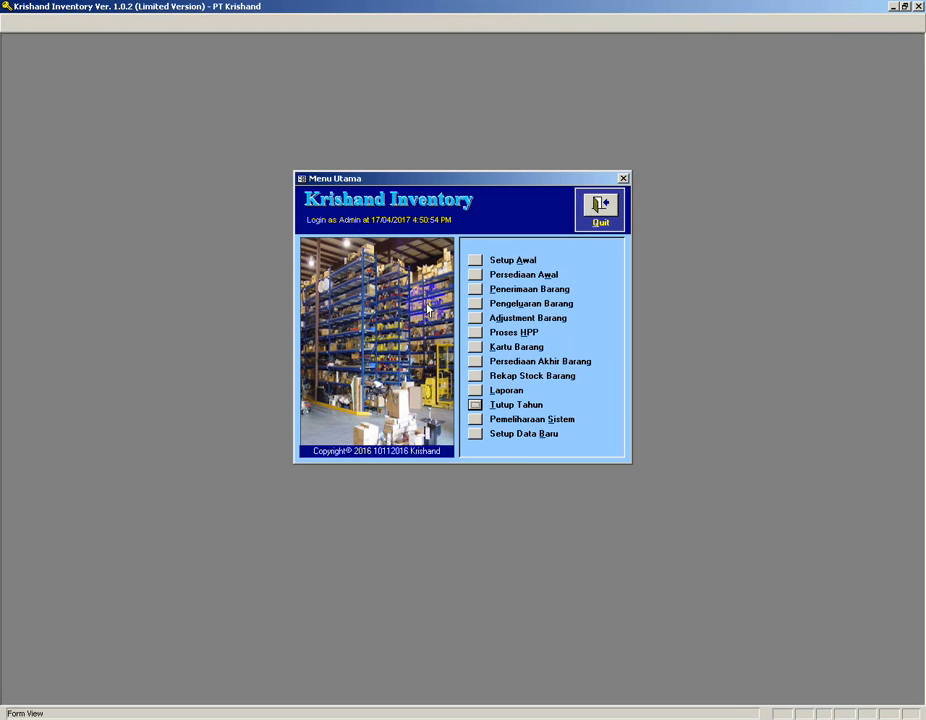
Inspect the database connection path under system maintenance, cancel the refresh, and return to the main menu.
left_click(475, 419)
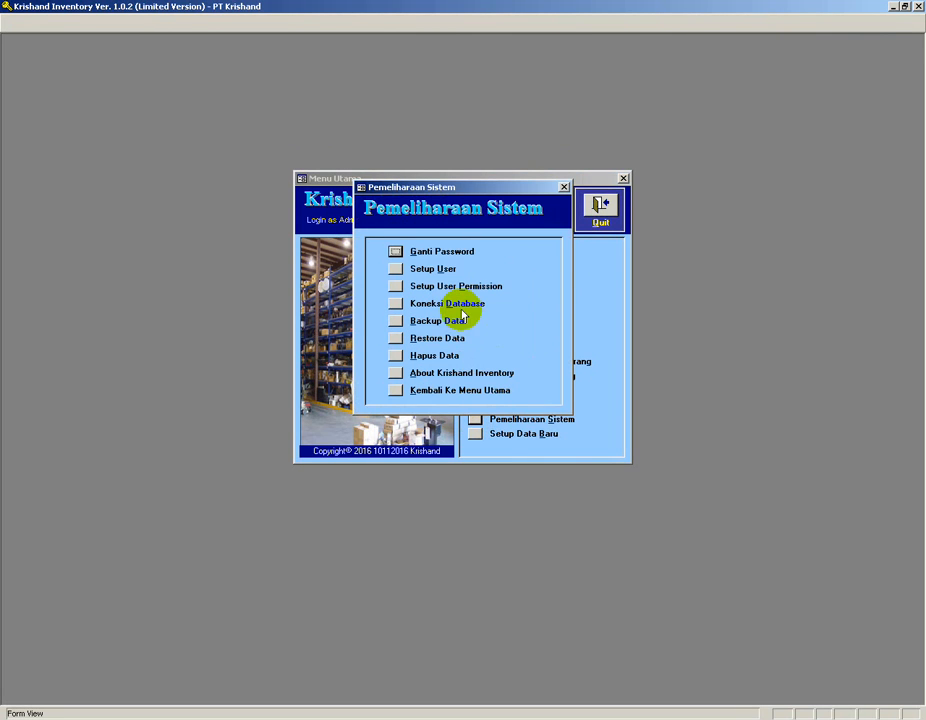
left_click(395, 303)
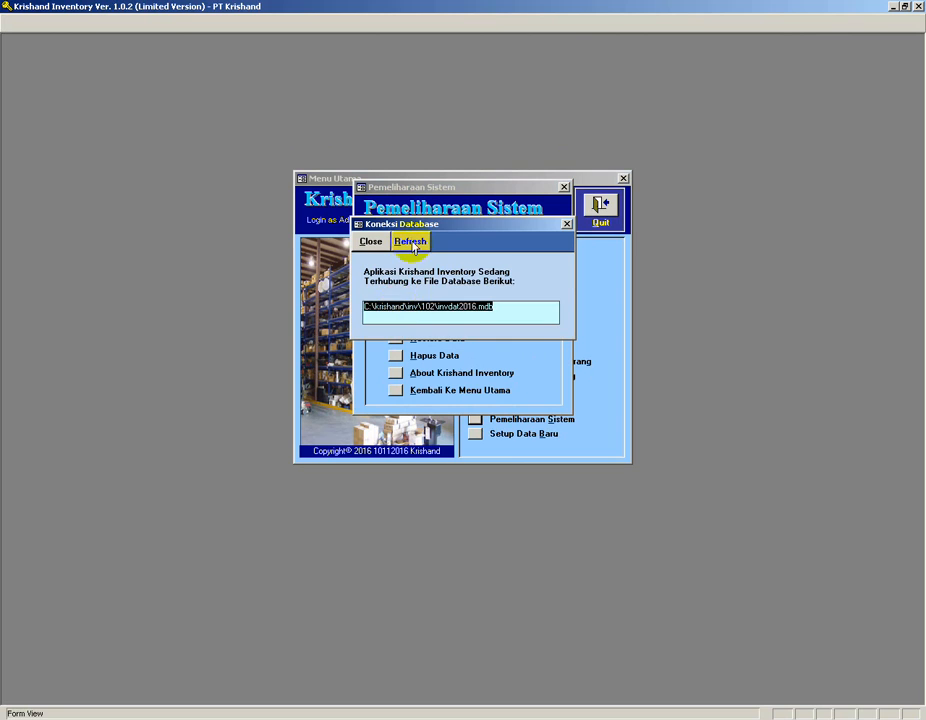
left_click(411, 243)
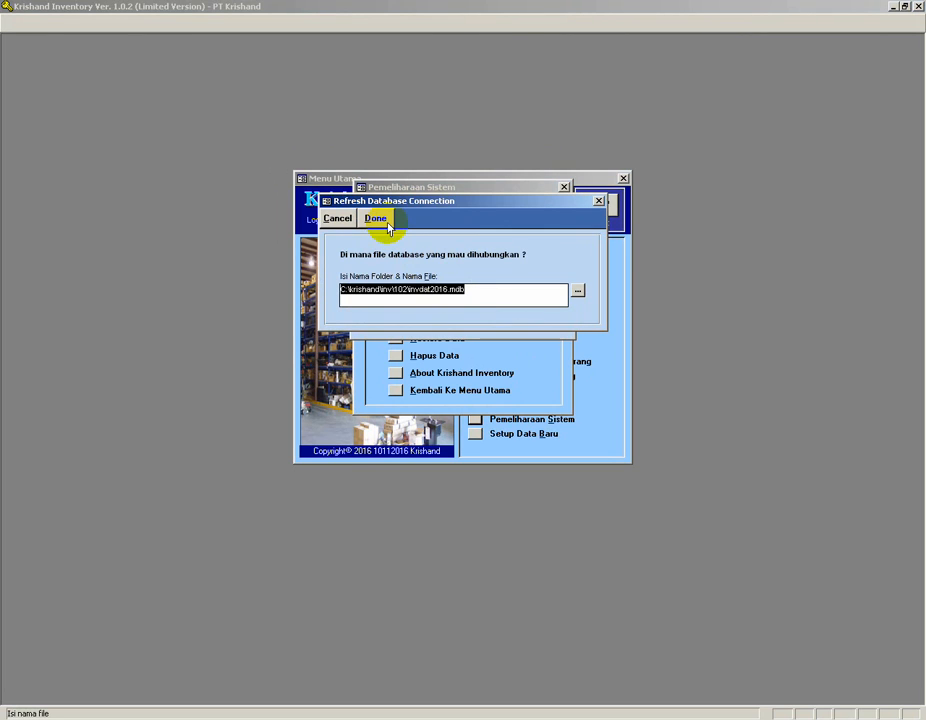
left_click(446, 290)
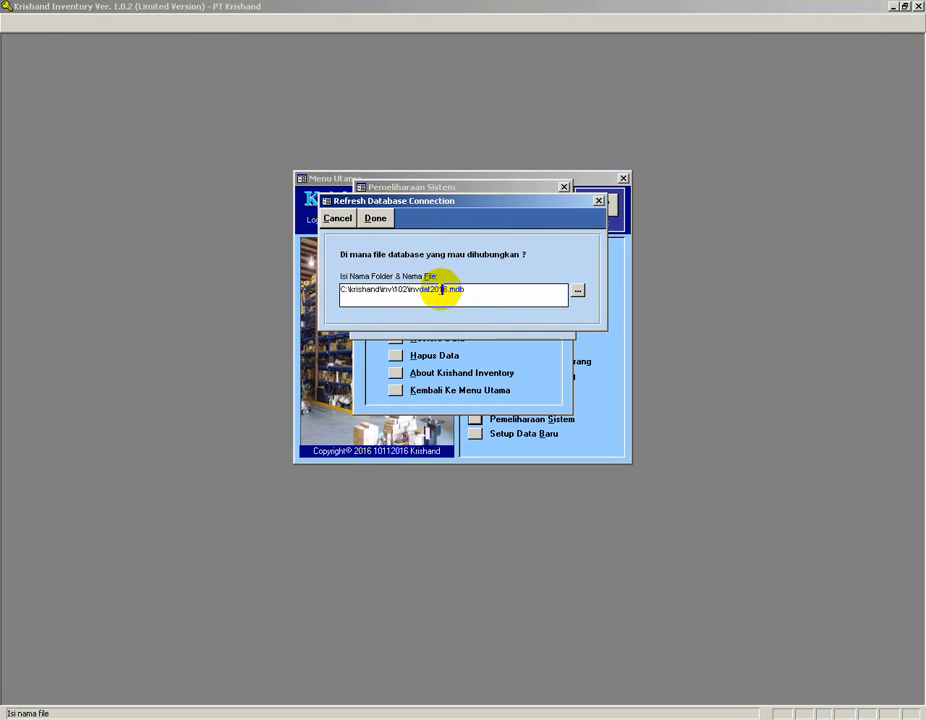
left_click_drag(448, 290, 444, 290)
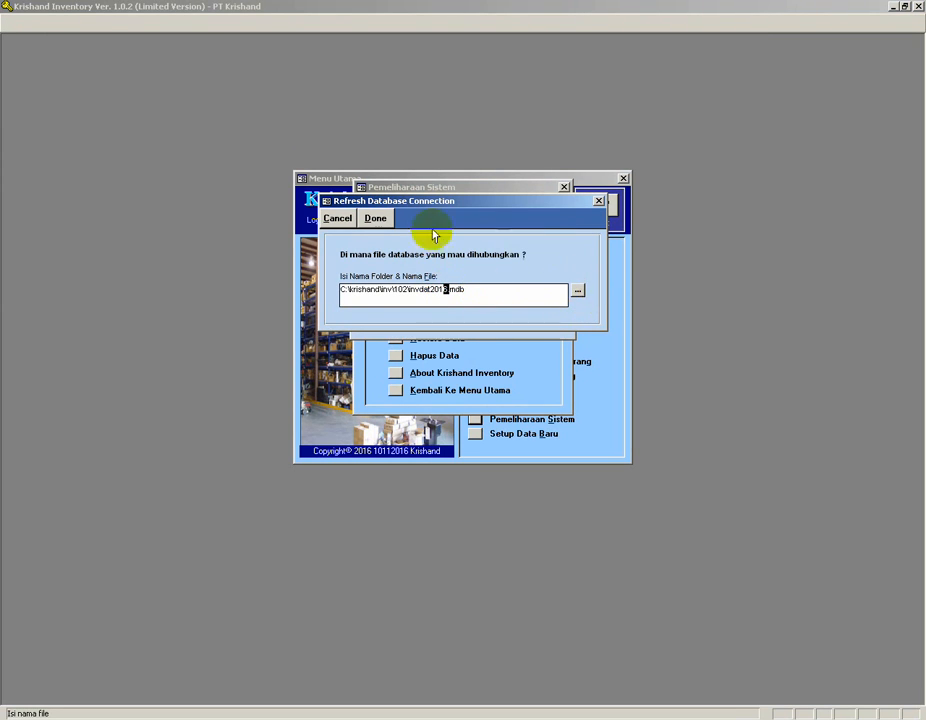
left_click(337, 218)
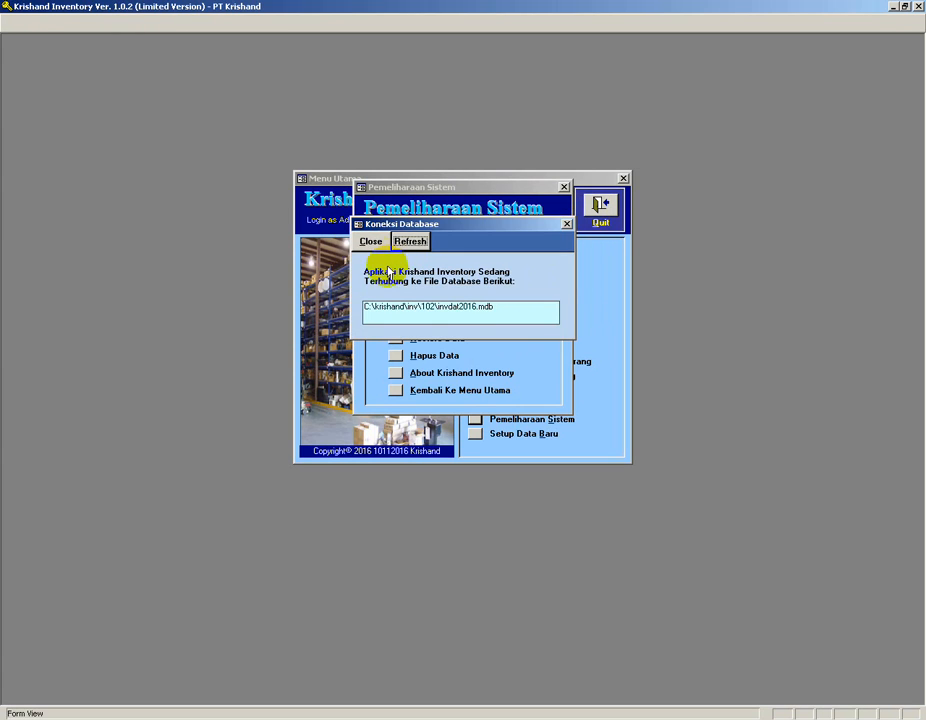
left_click(370, 241)
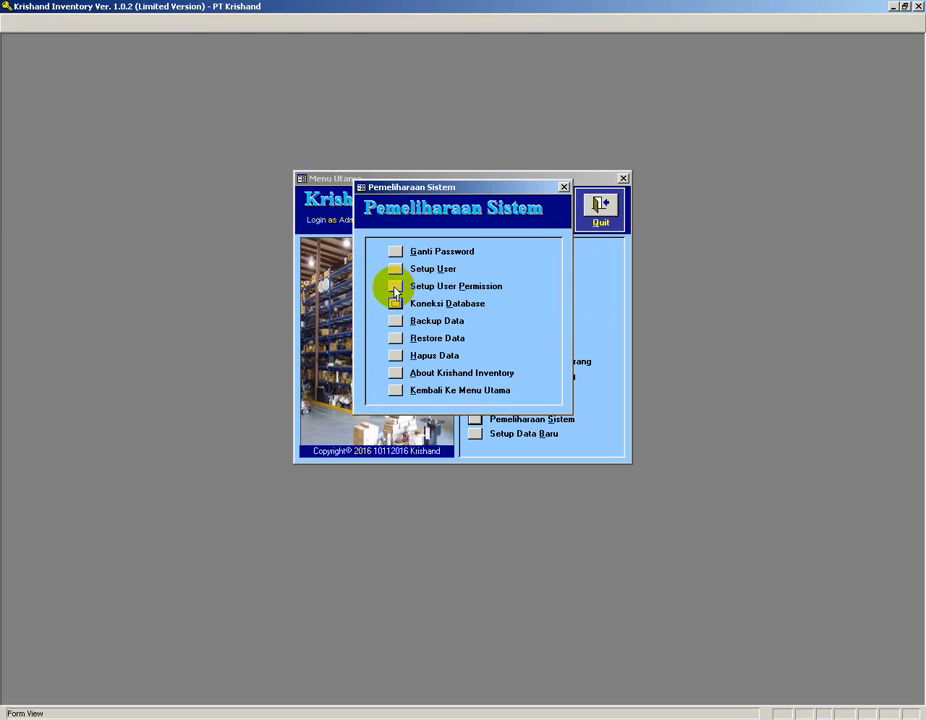
left_click(396, 391)
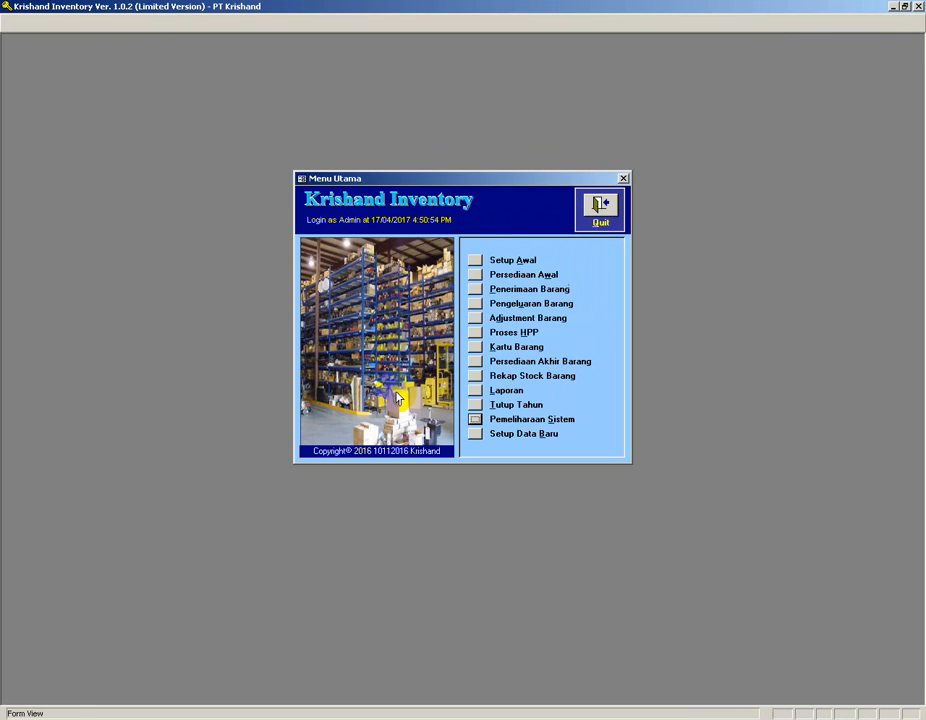